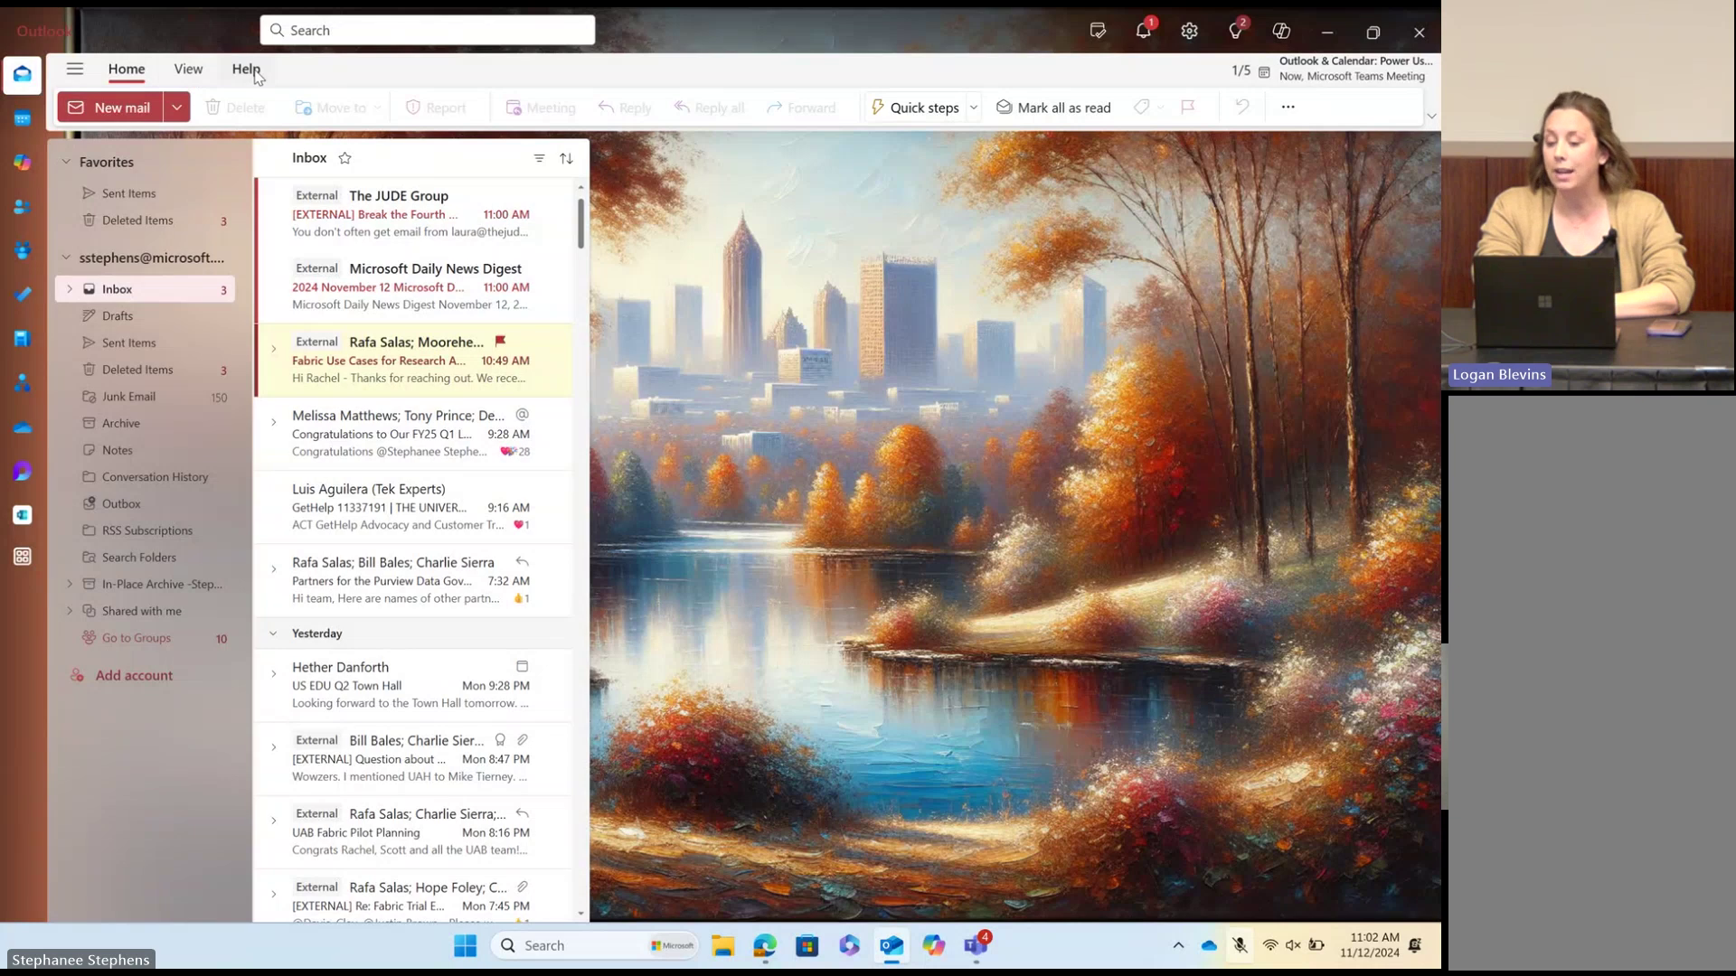
Step: Look over the ribbon's View and Home commands and hide the navigation pane with the folder list
{"action": "left_click", "coordinate": [190, 70]}
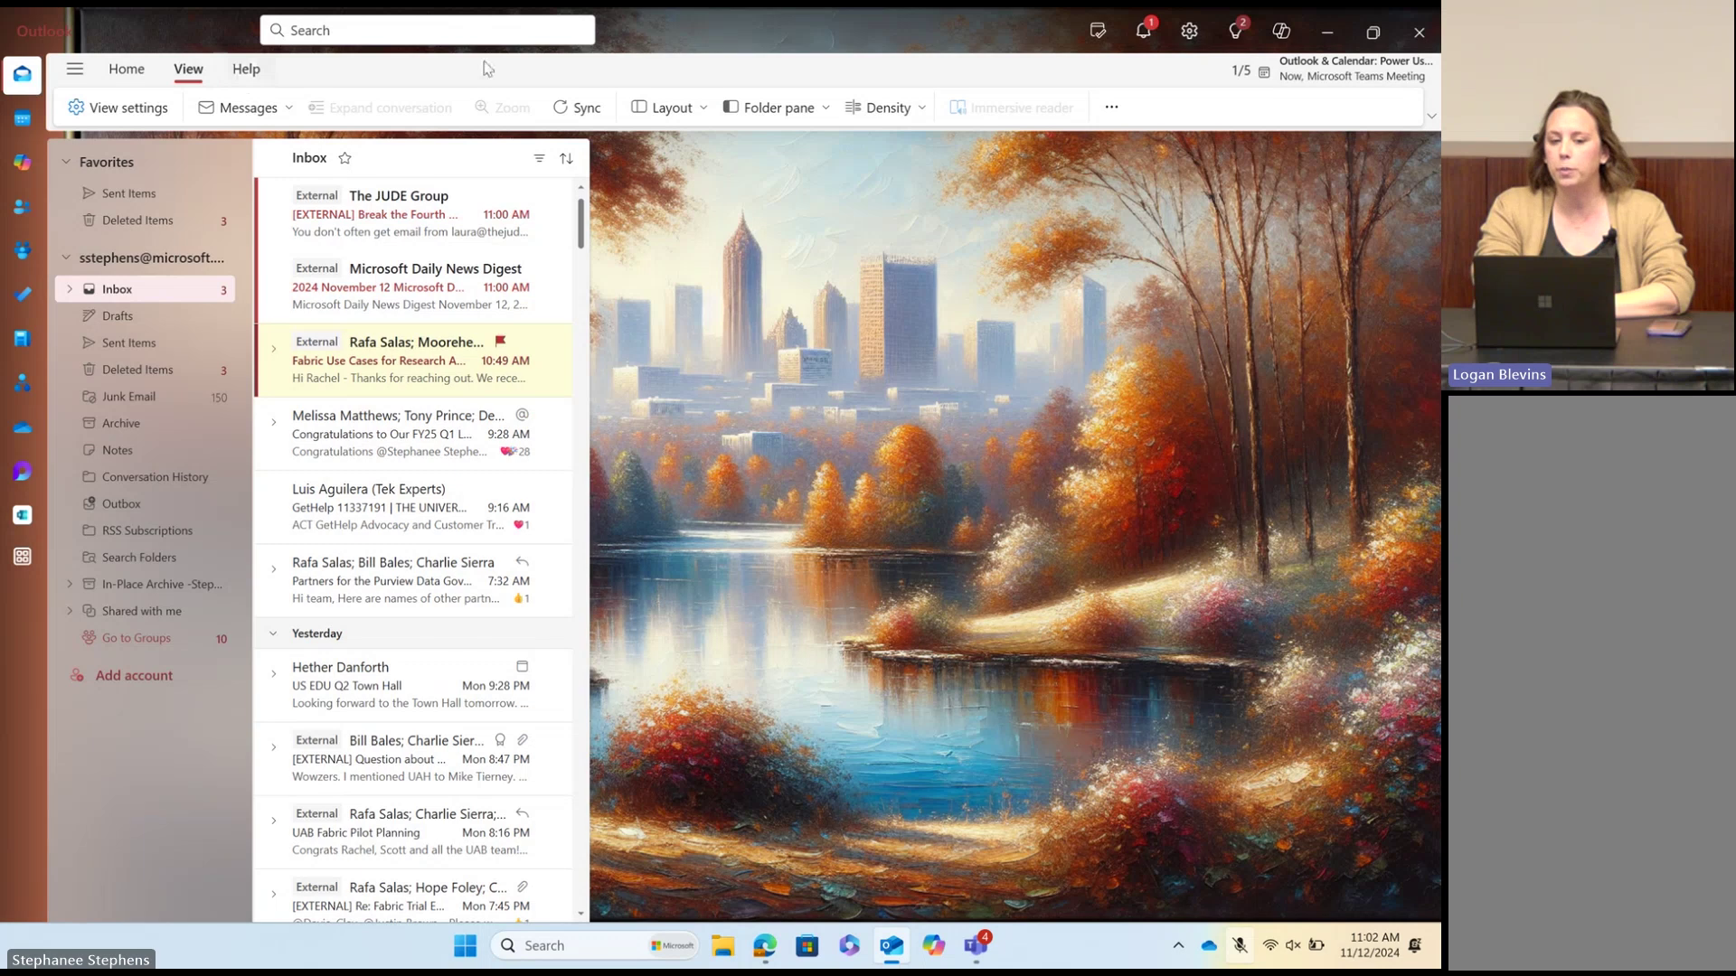
{"action": "left_click", "coordinate": [127, 69]}
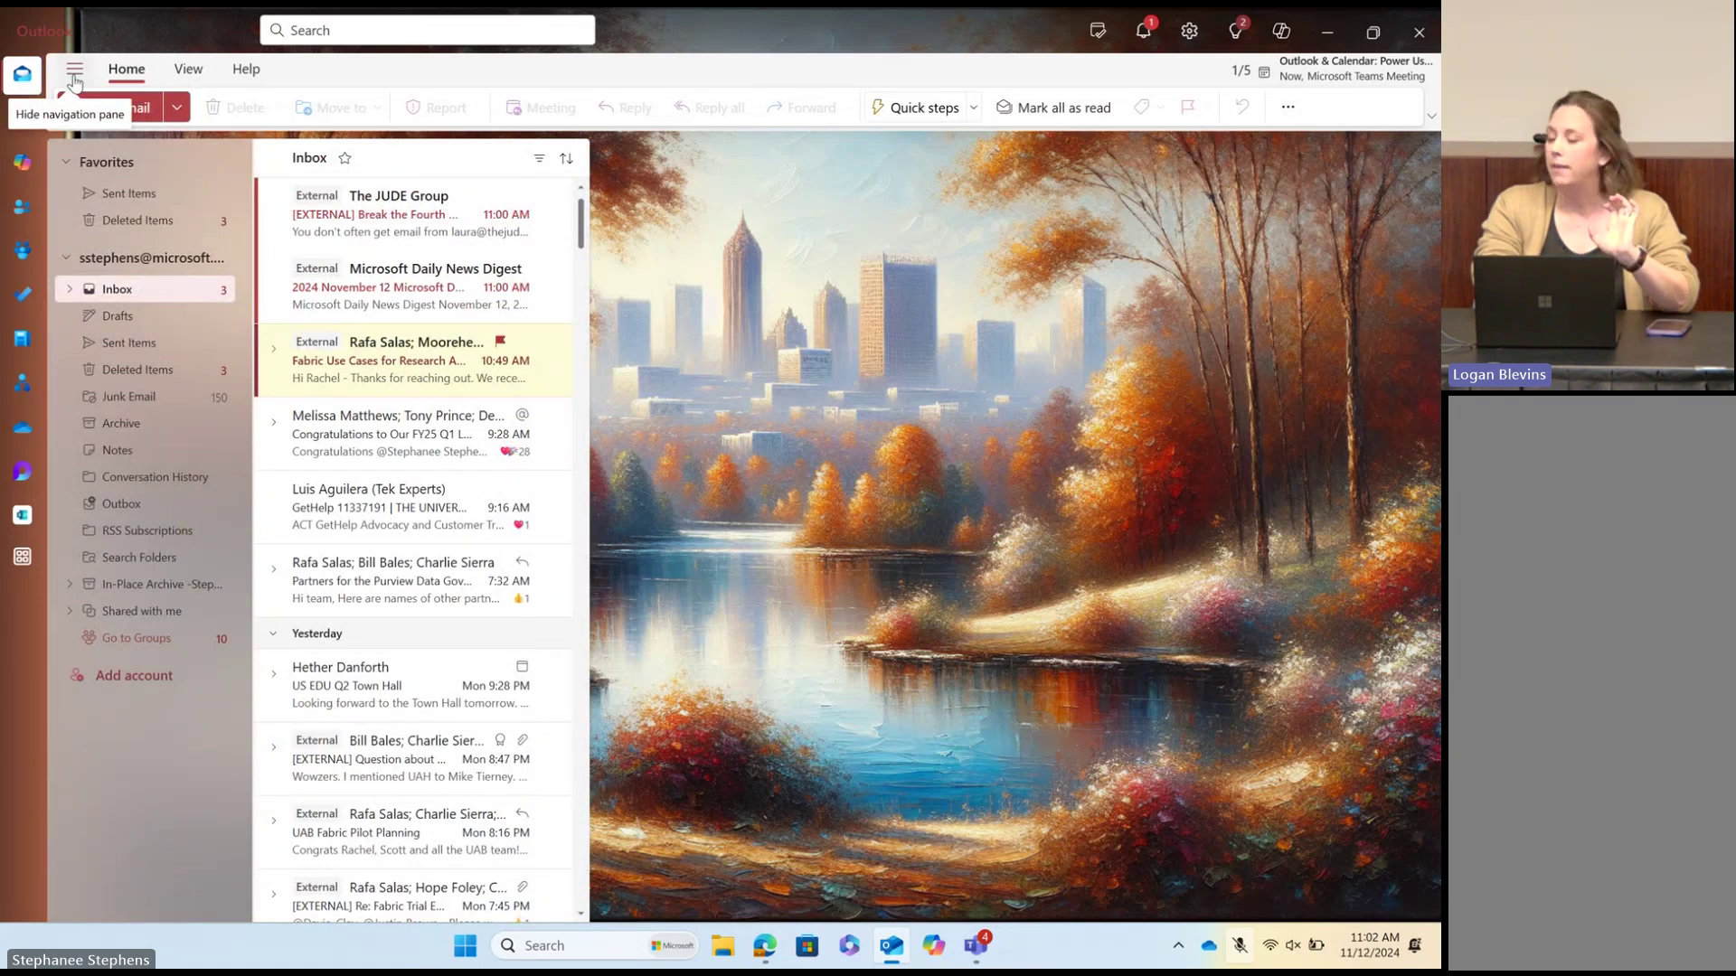
{"action": "left_click", "coordinate": [75, 73]}
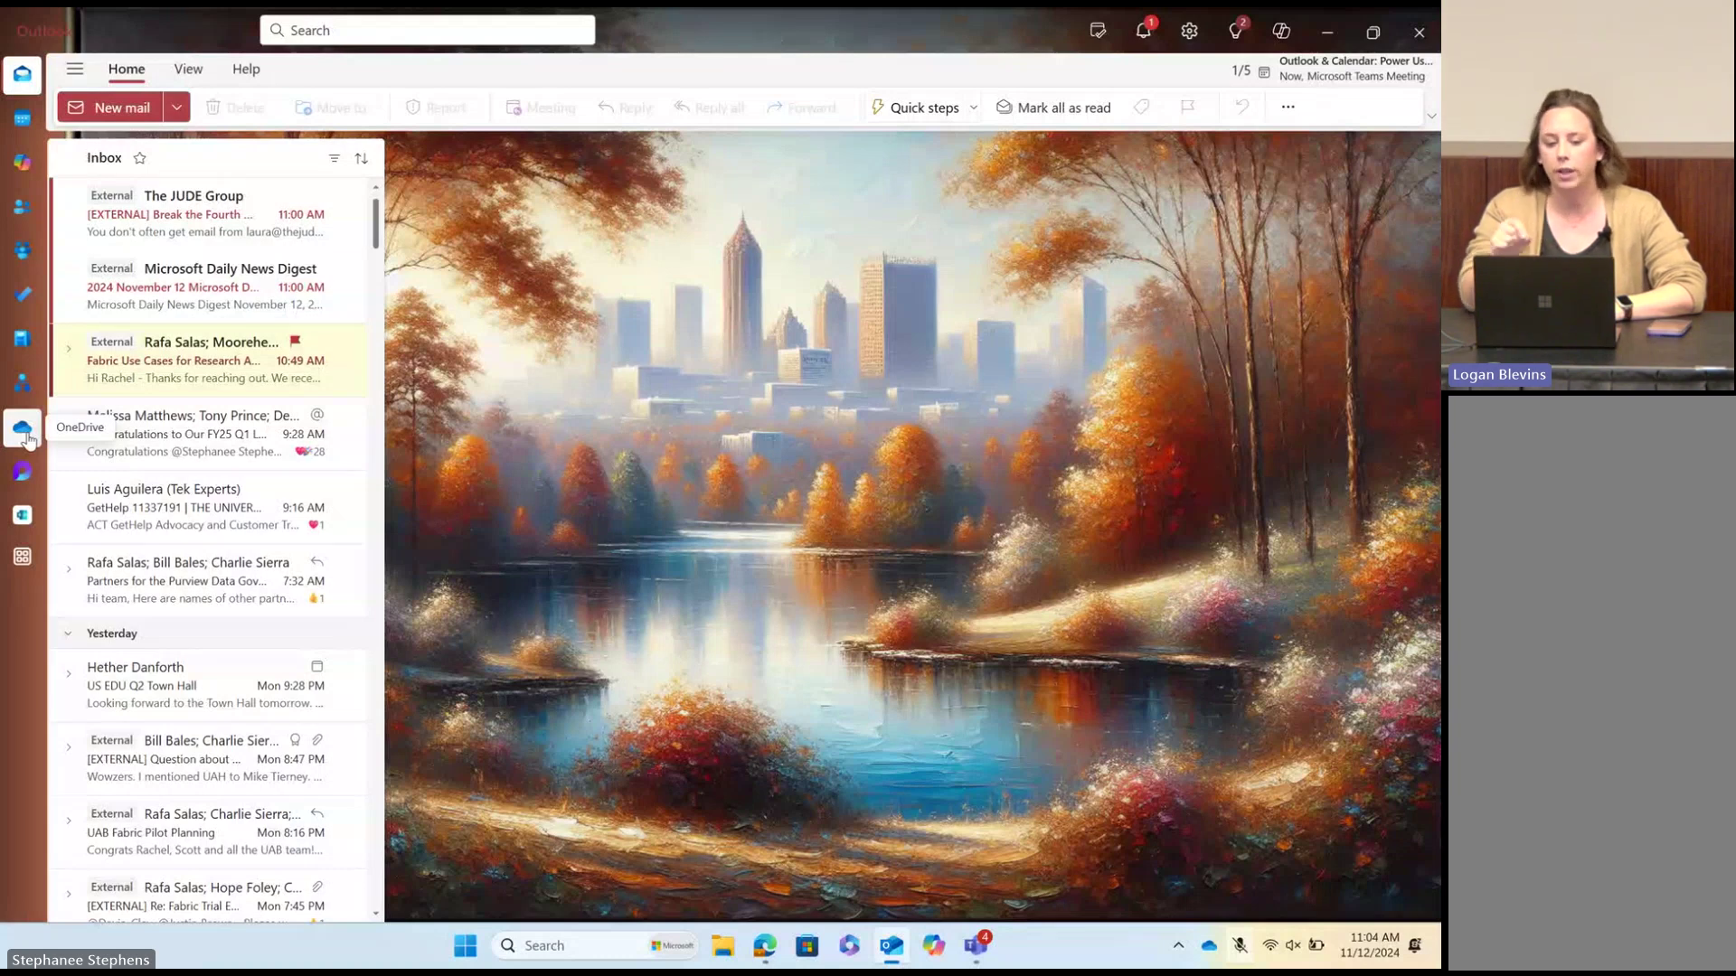
Step: Look over the additional apps available and the options for the pinned OneDrive app
{"action": "left_click", "coordinate": [23, 558]}
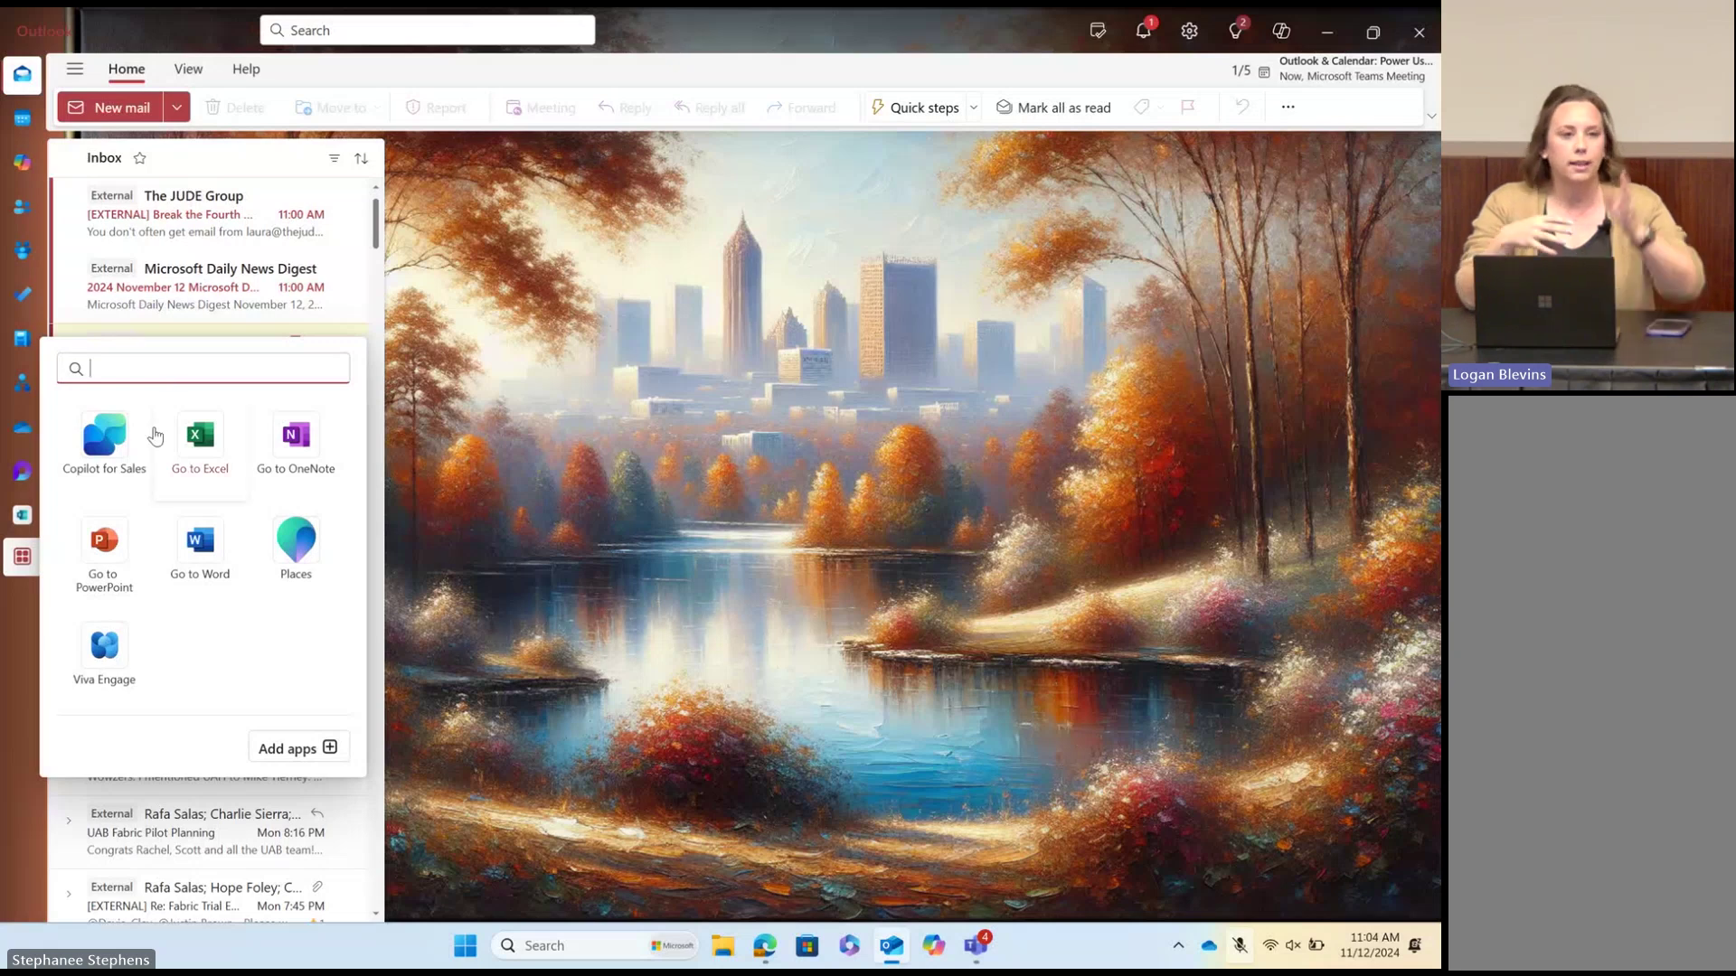
{"action": "left_click", "coordinate": [23, 557]}
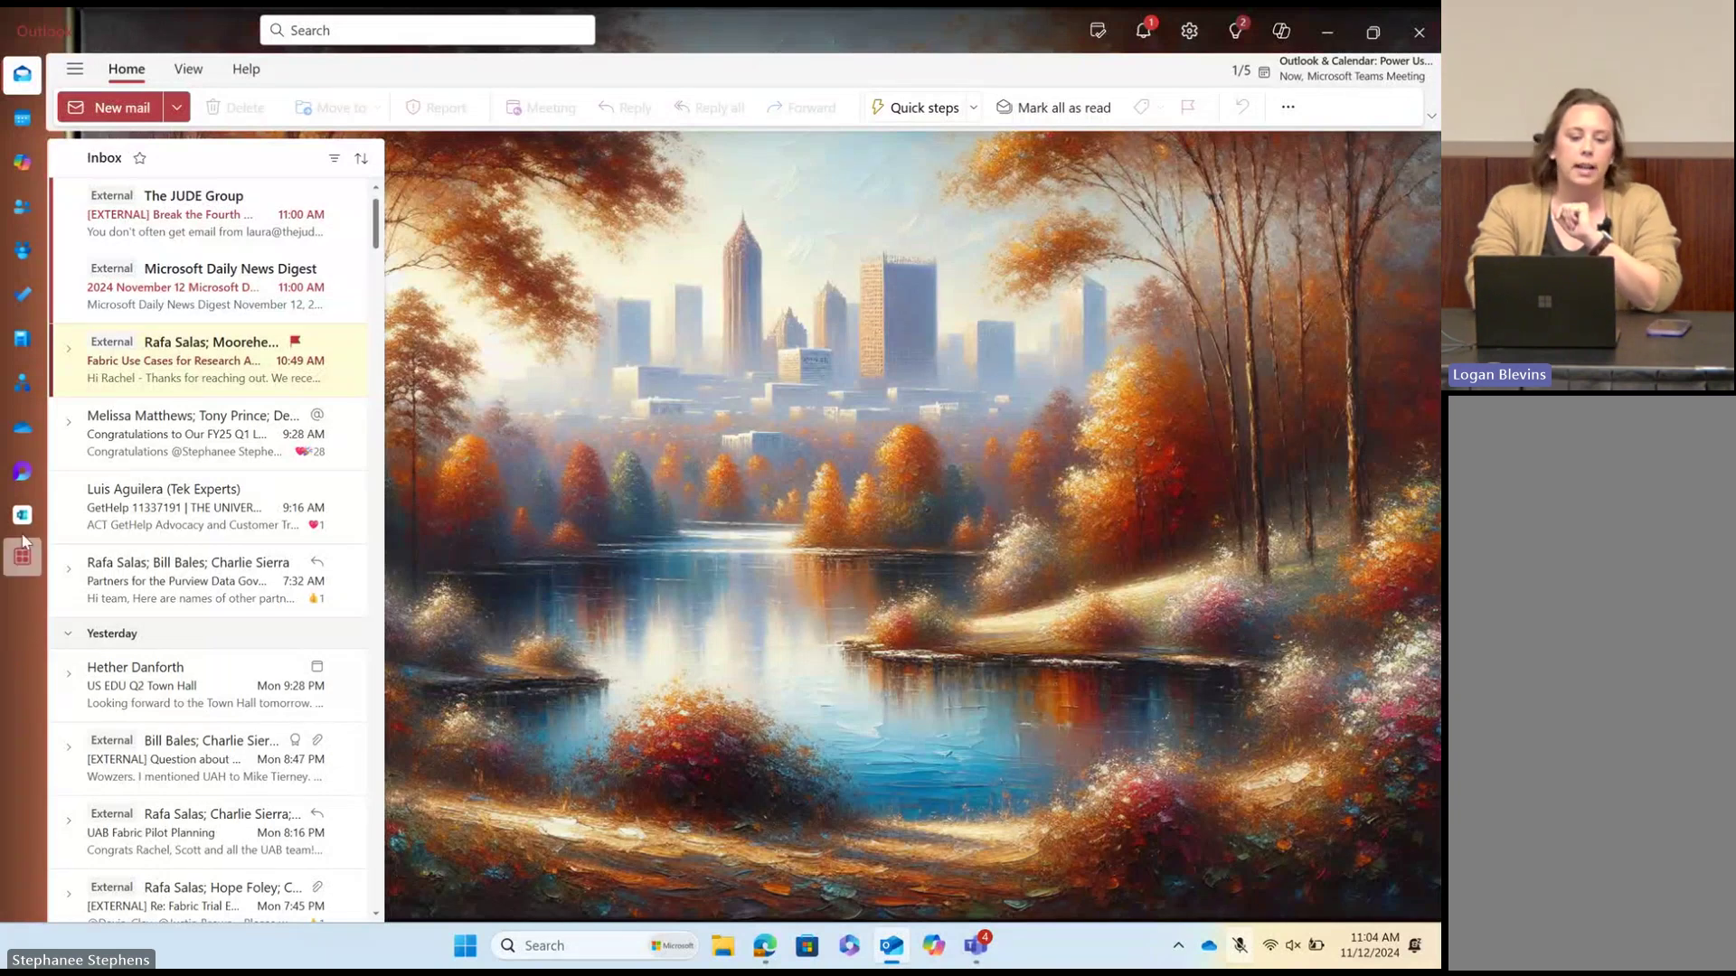
{"action": "right_click", "coordinate": [21, 434]}
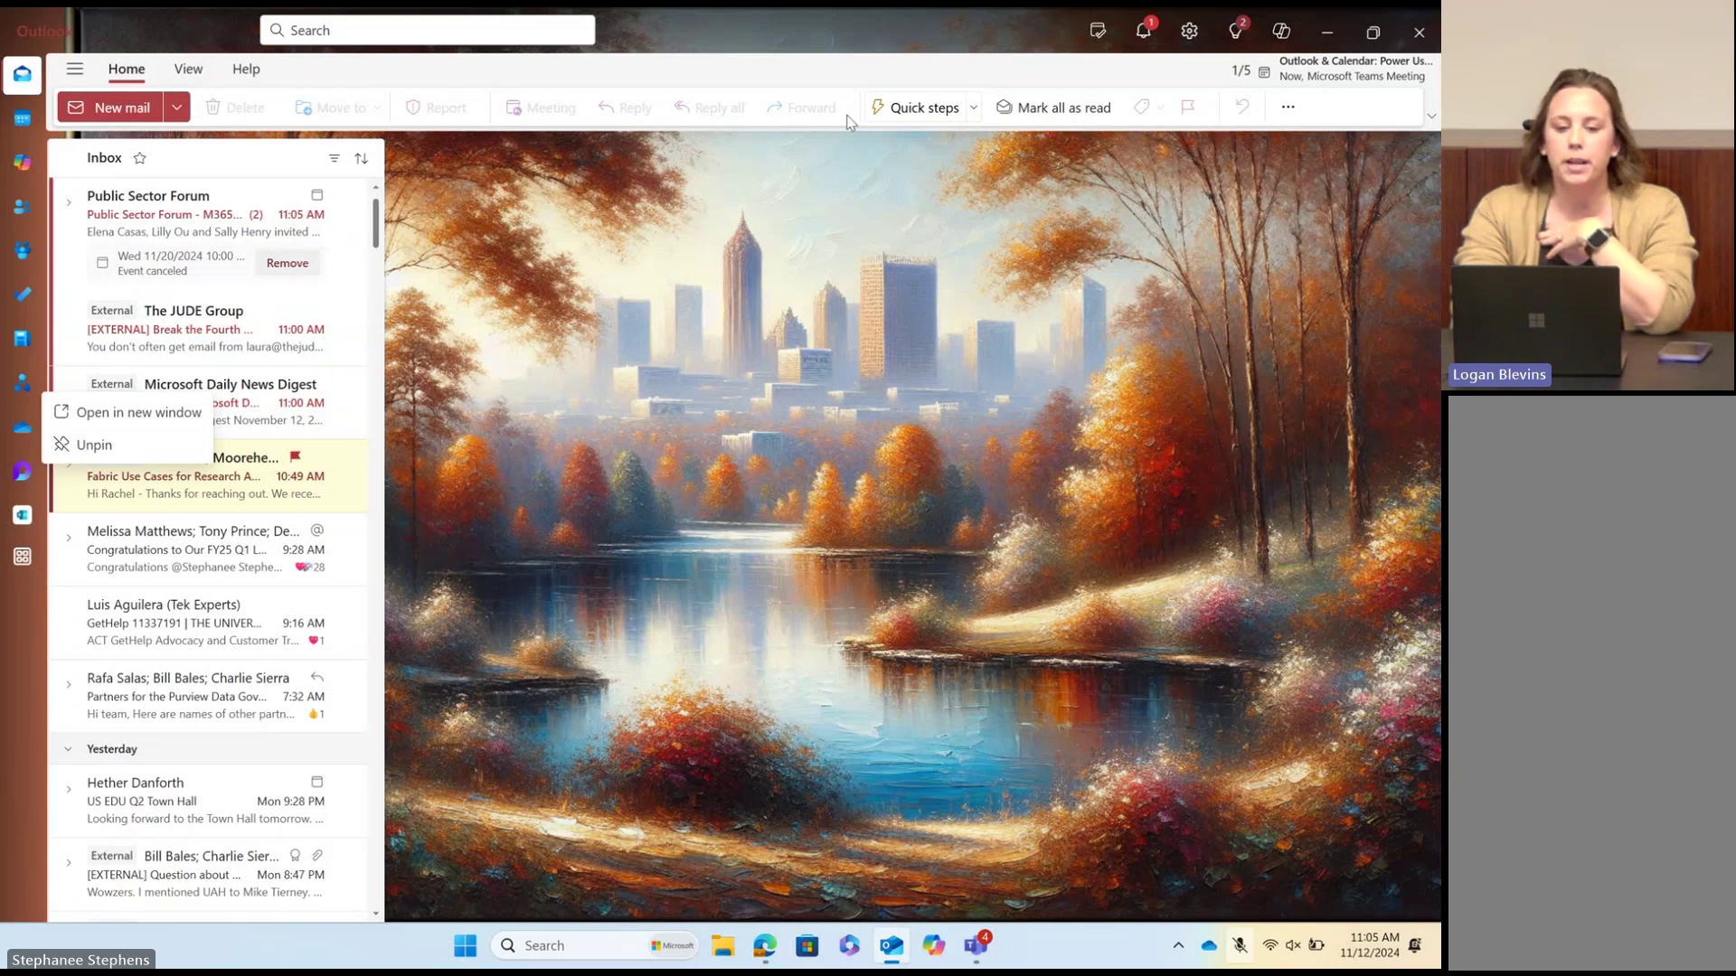
Step: Set the mail layout's text size and spacing to Large and save the change
{"action": "left_click", "coordinate": [197, 73]}
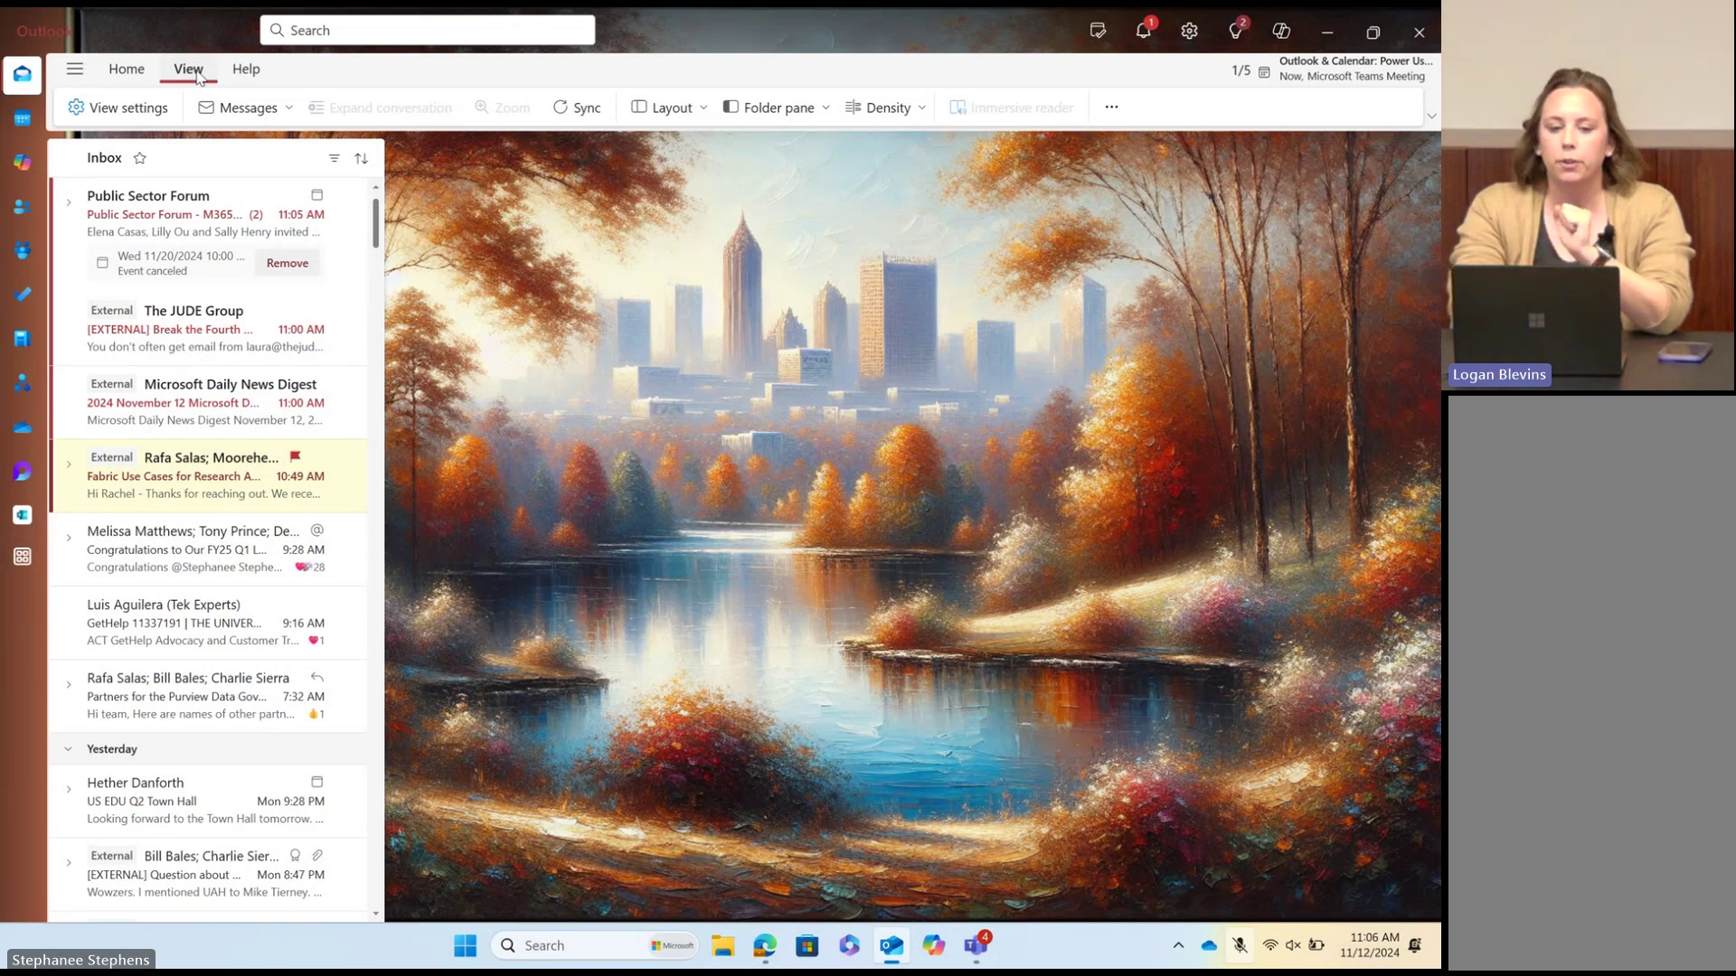
{"action": "left_click", "coordinate": [152, 113]}
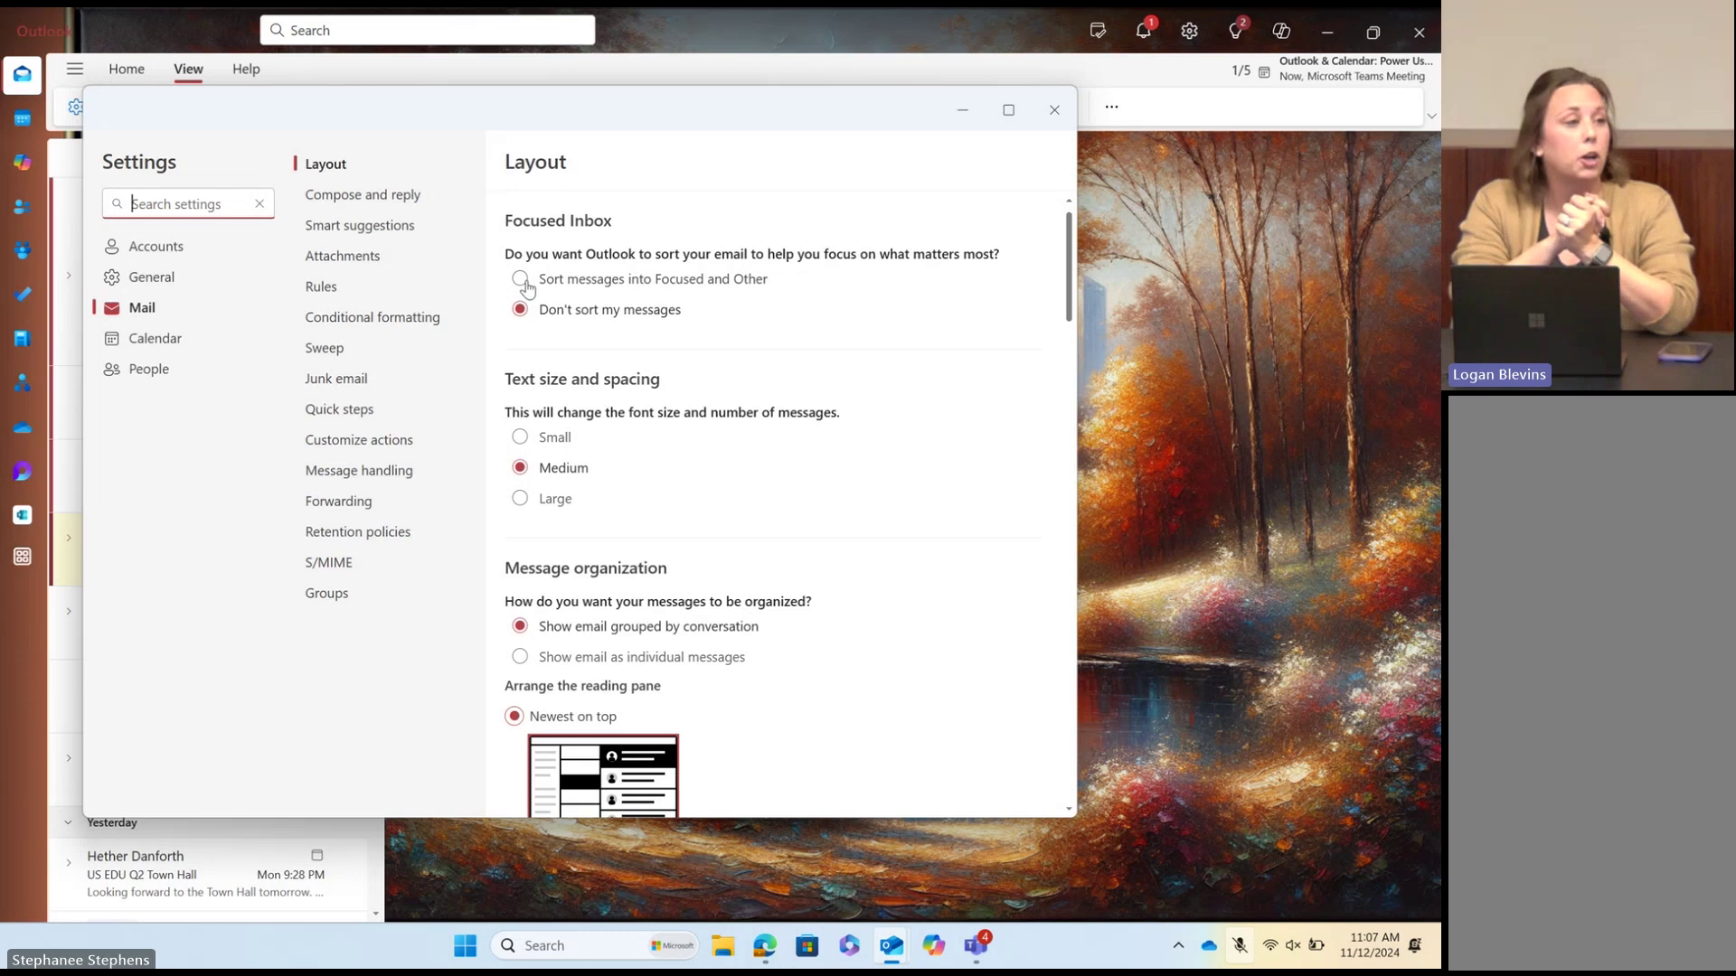
{"action": "left_click", "coordinate": [521, 497]}
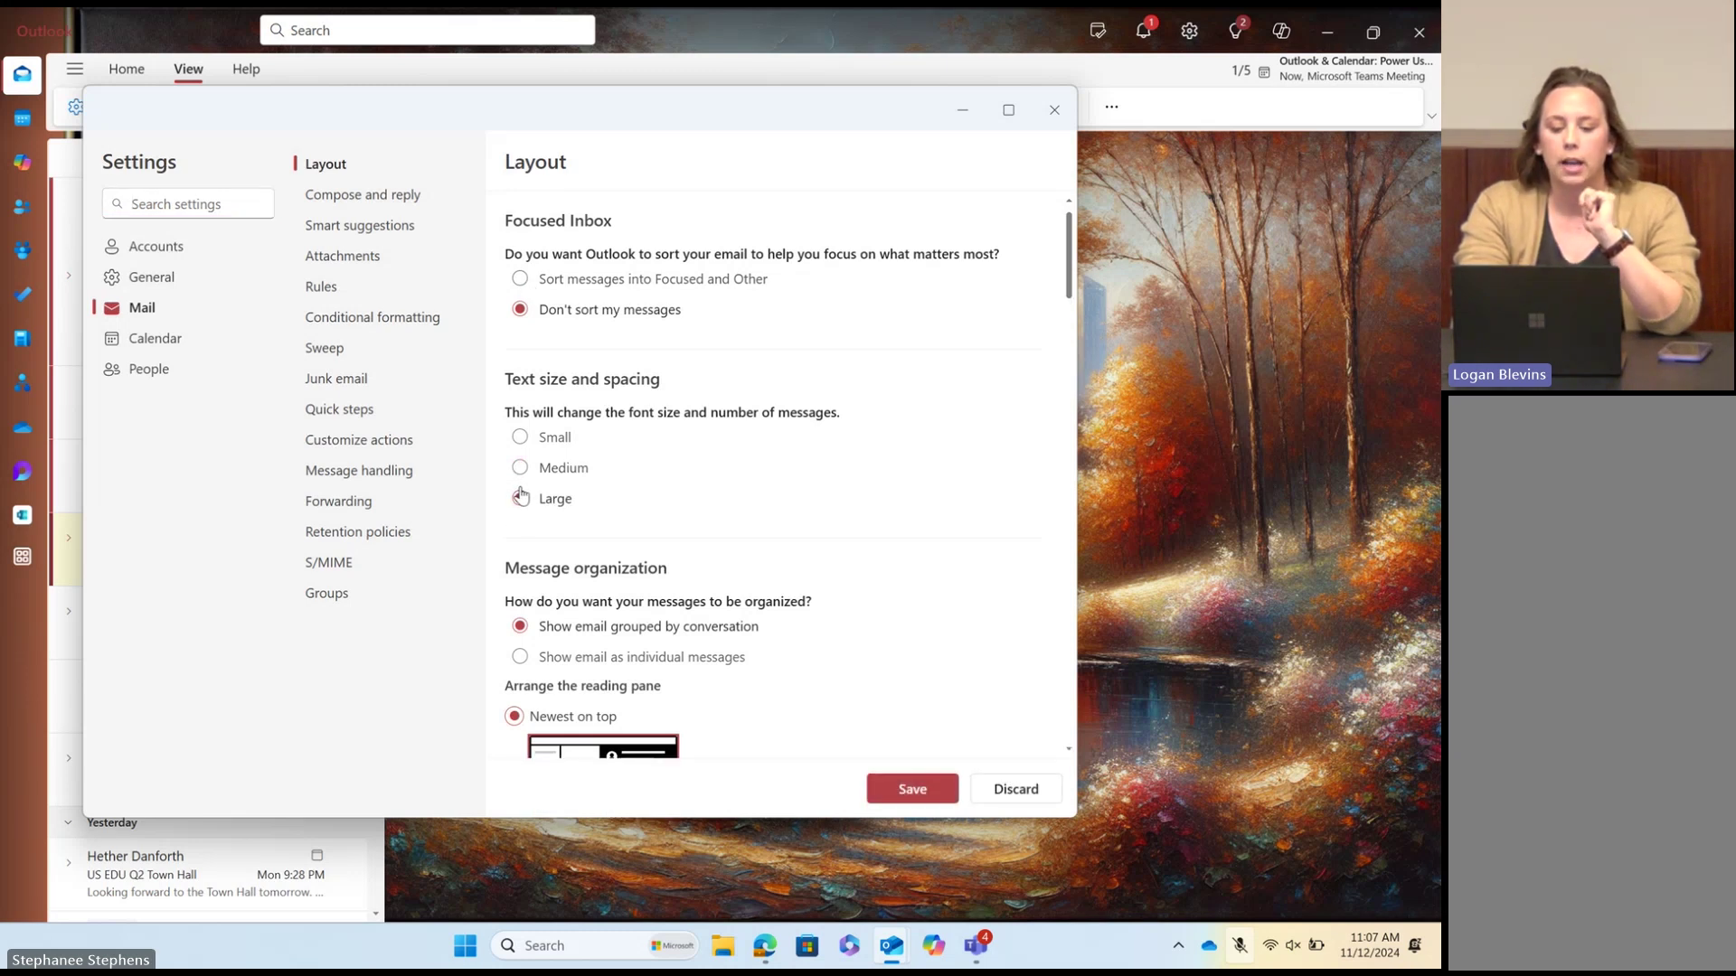
{"action": "left_click", "coordinate": [891, 786]}
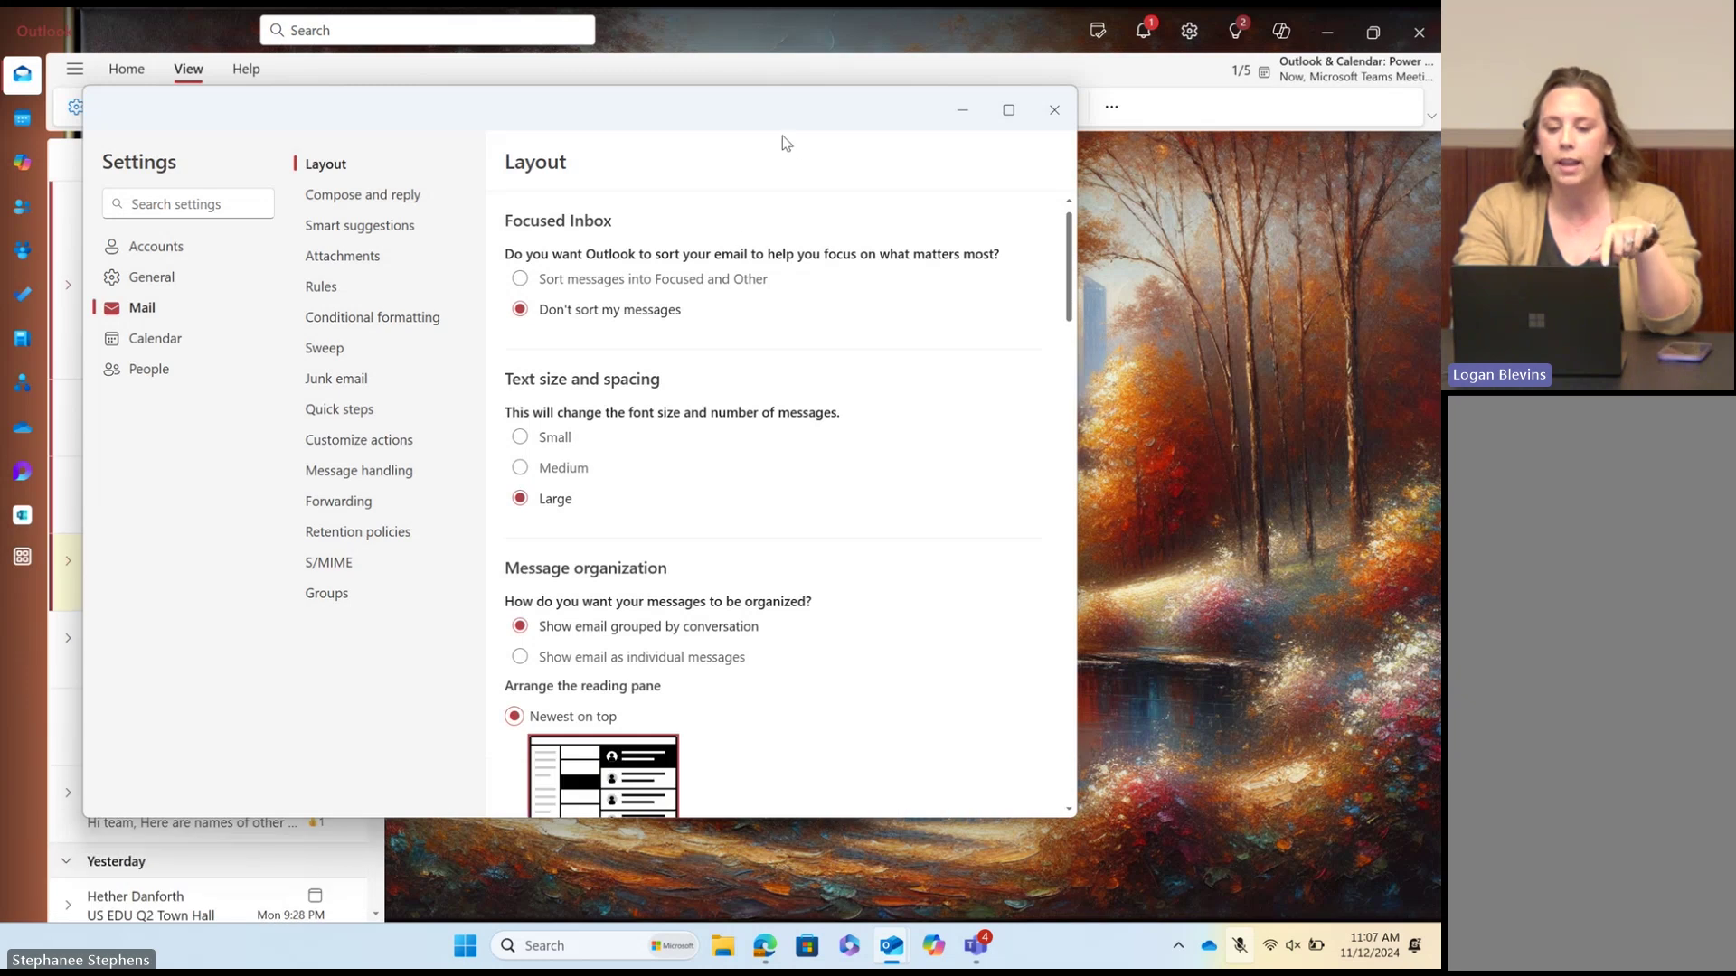
Step: Move the settings window off the message list, set text size and spacing to Medium, and save
{"action": "left_click_drag", "start_coordinate": [770, 105], "coordinate": [1071, 151]}
{"action": "left_click", "coordinate": [820, 511]}
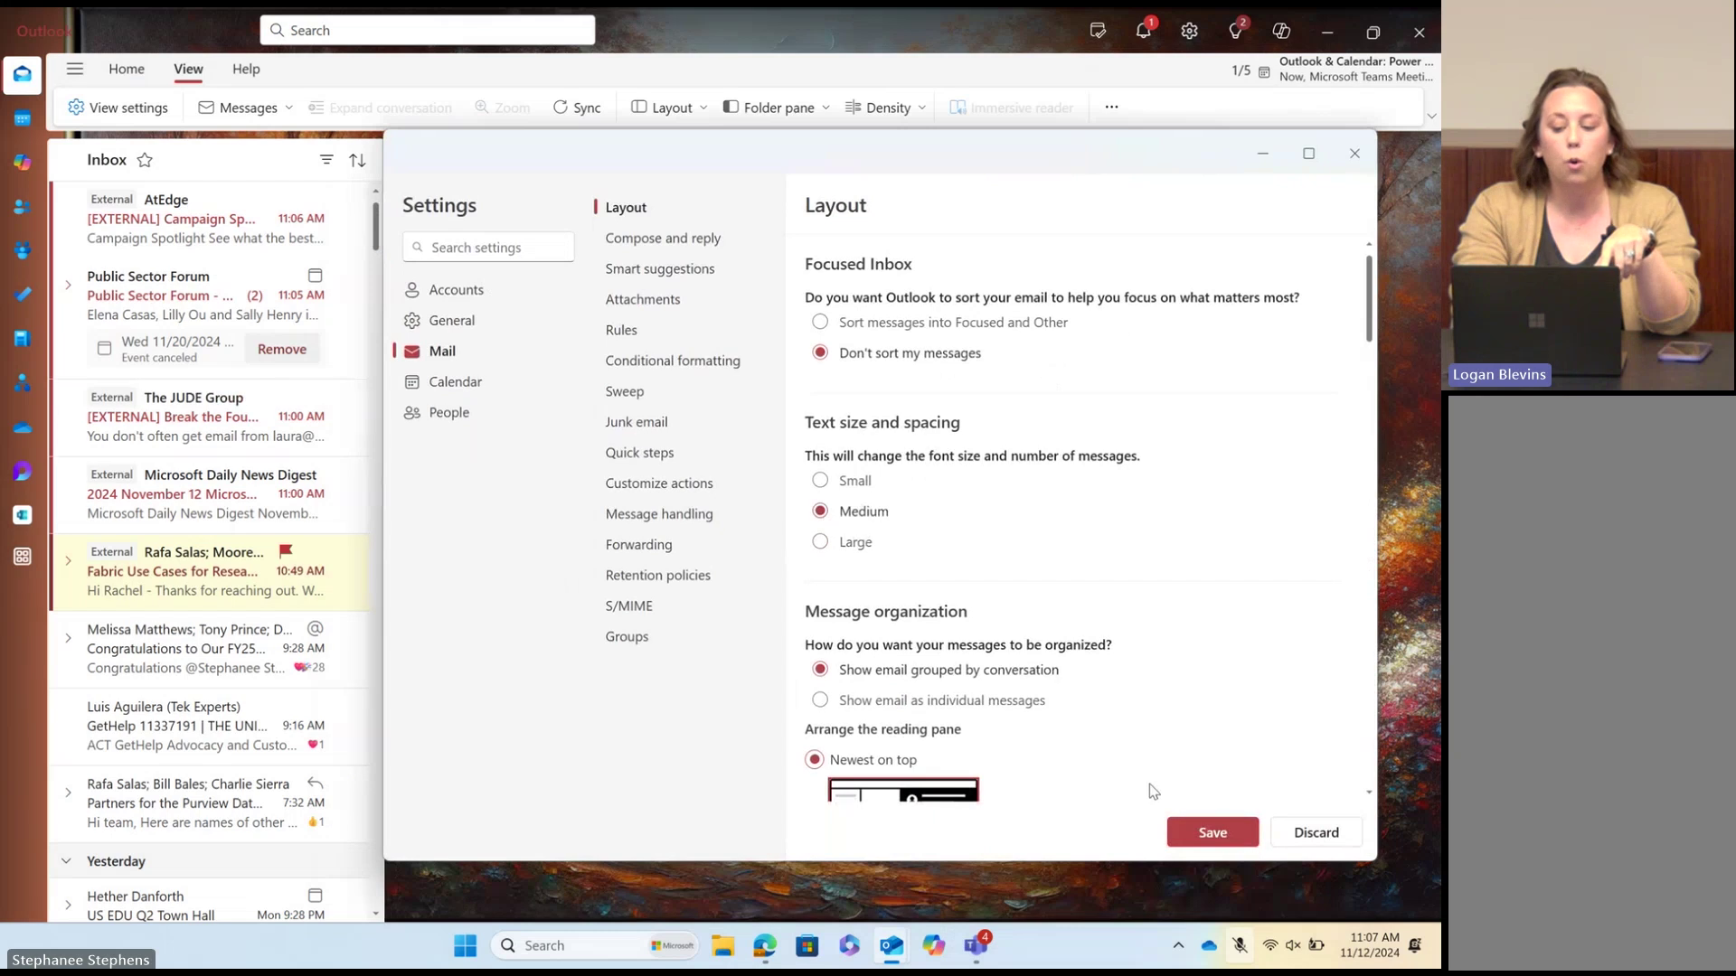
{"action": "left_click", "coordinate": [1213, 833]}
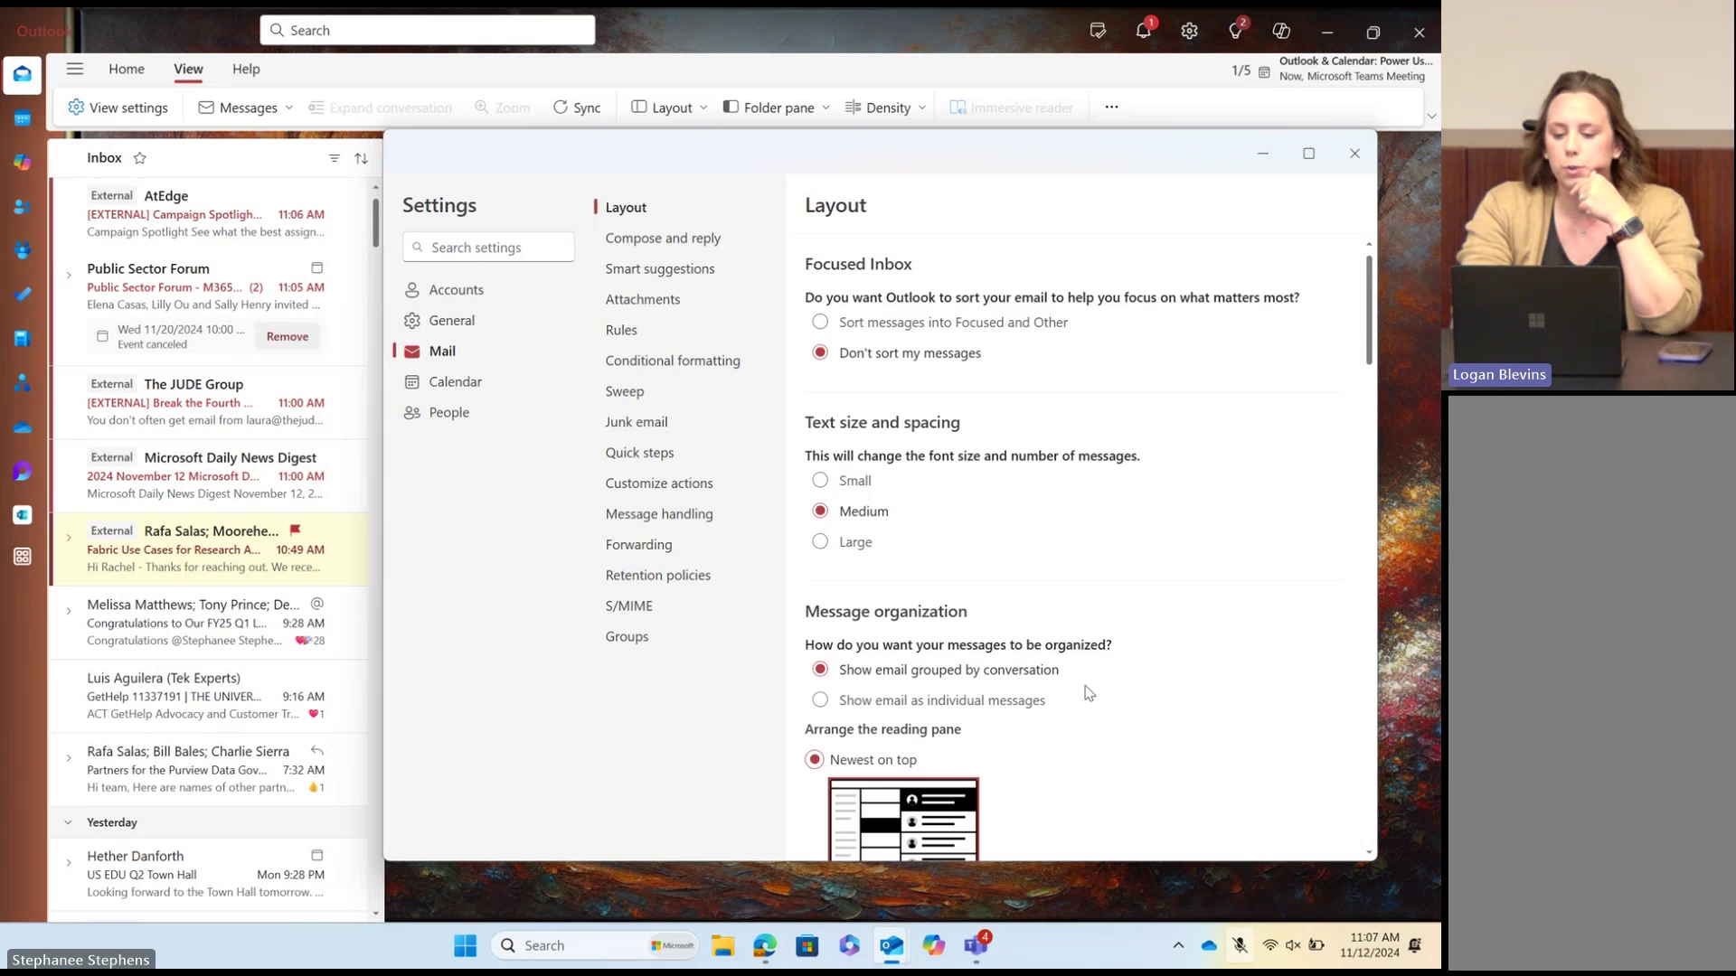
Step: Review the message organization options and examine the Living Culture Awards conversation in the inbox by expanding and collapsing it
{"action": "scroll", "coordinate": [1089, 693], "scroll_direction": "down", "scroll_amount": 3}
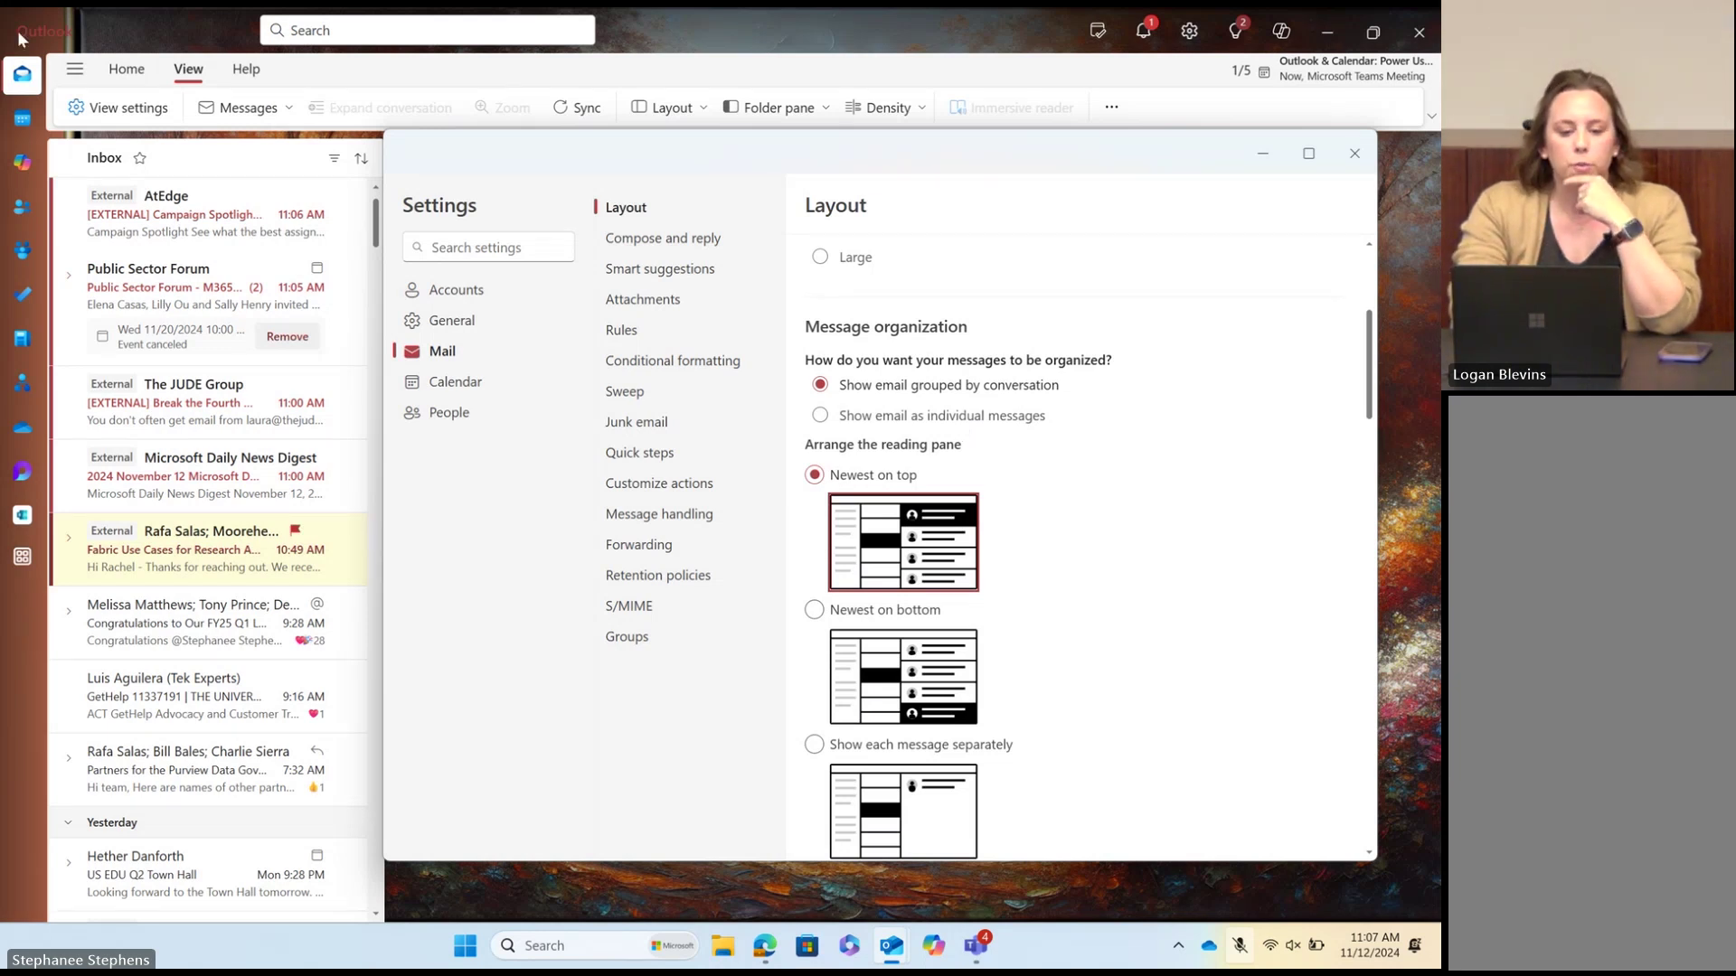
{"action": "key", "text": "Escape"}
{"action": "left_click", "coordinate": [69, 612]}
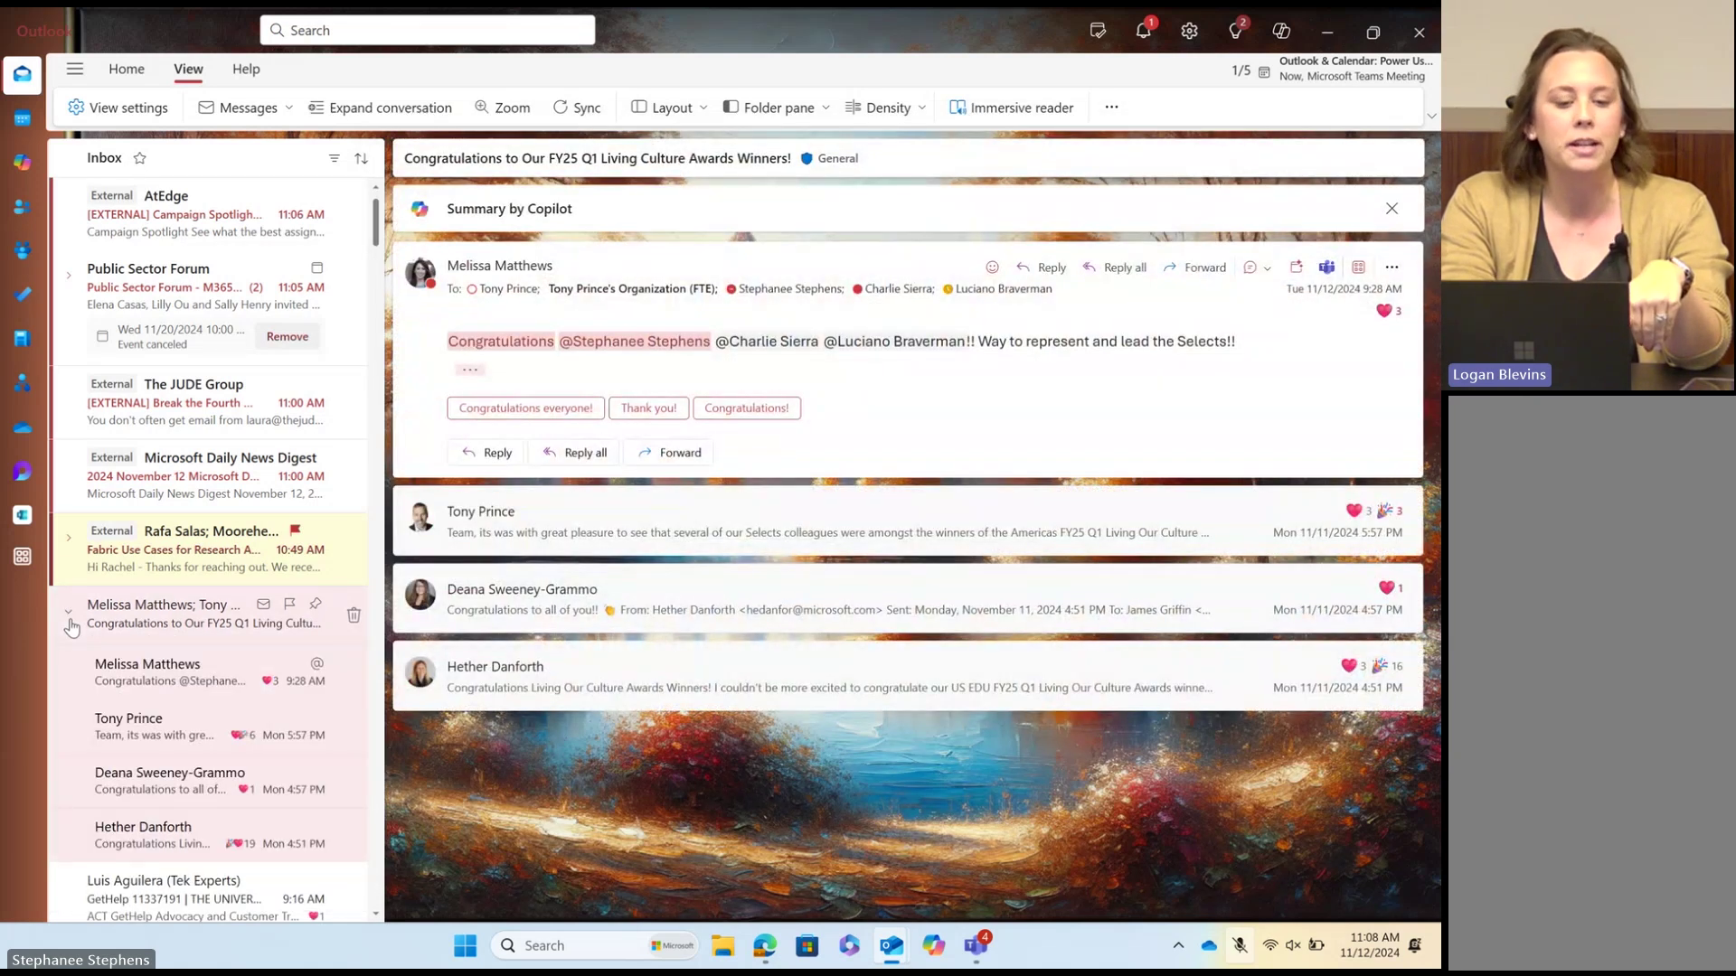
{"action": "left_click", "coordinate": [71, 622]}
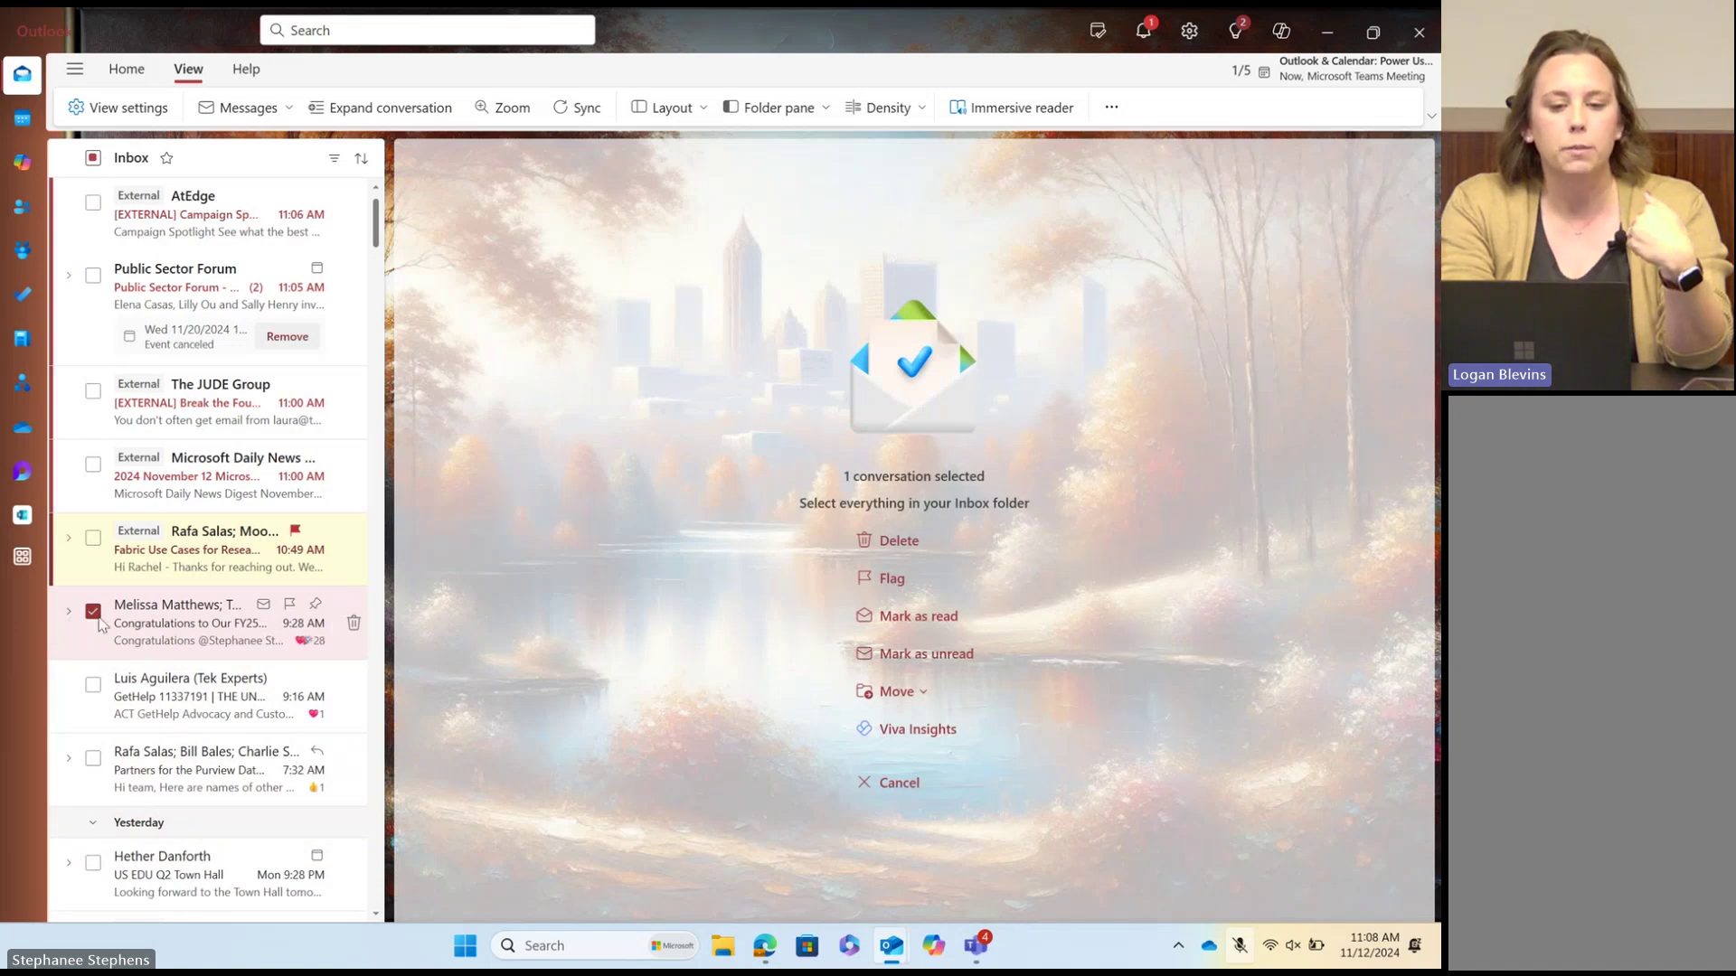
{"action": "left_click", "coordinate": [99, 620]}
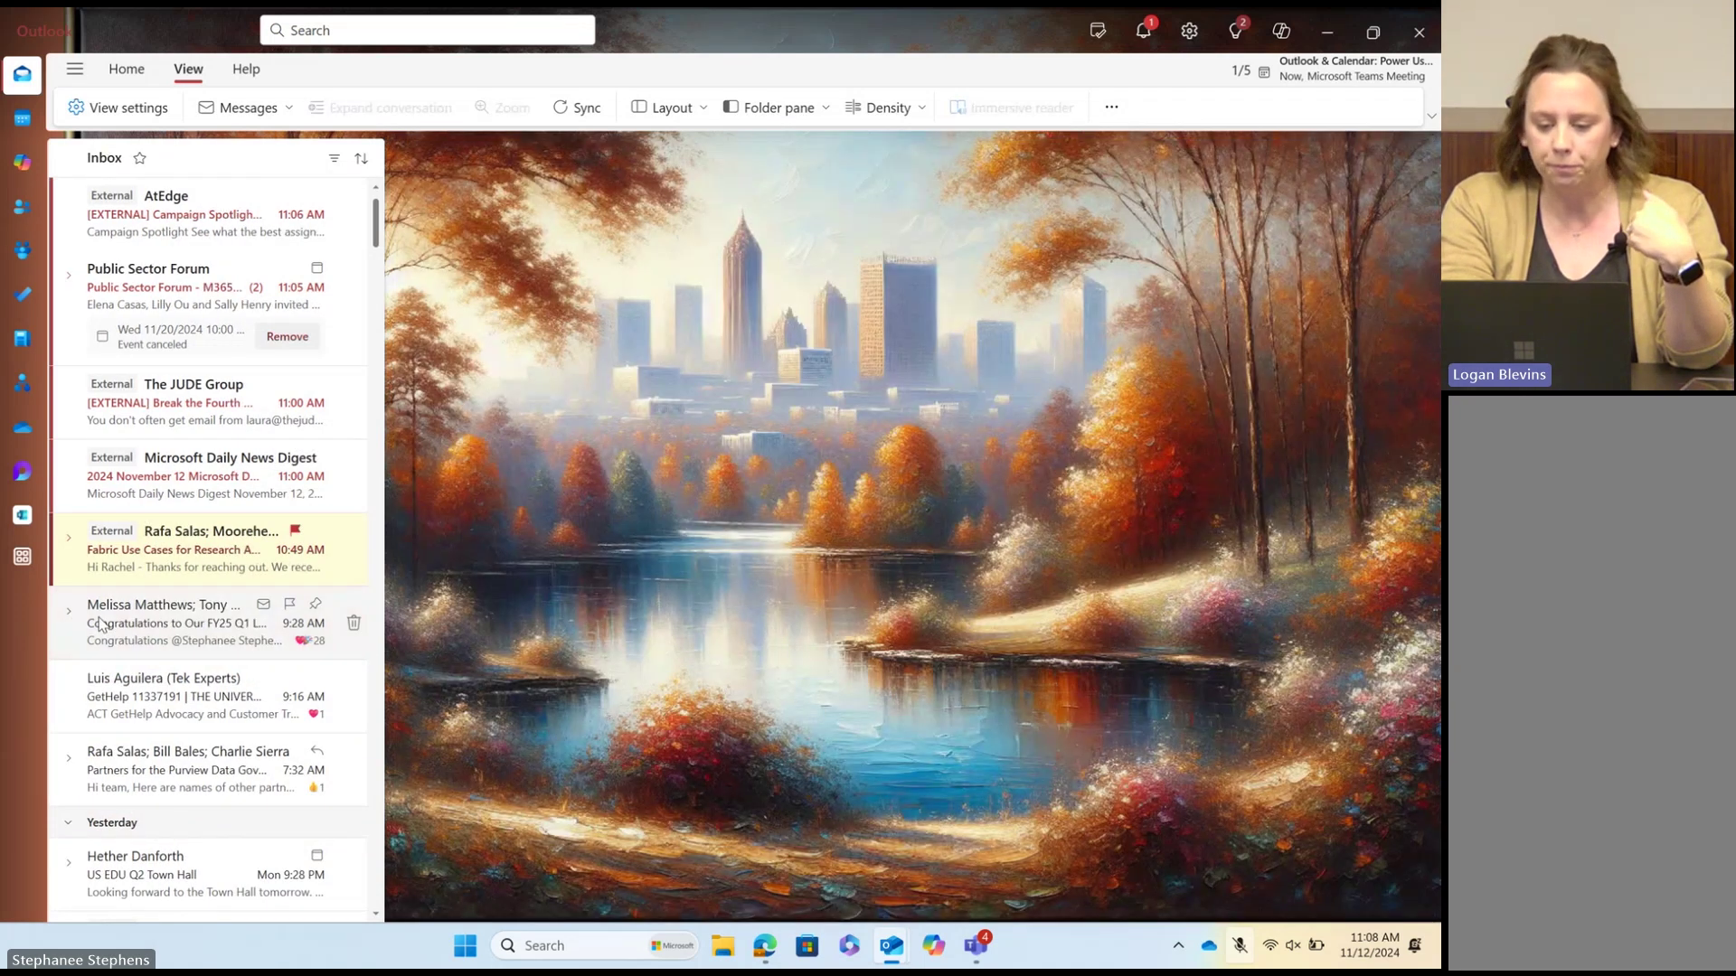
Step: Return to the mail settings and review the Conditional formatting and Junk email options, including safe senders
{"action": "mouse_move", "coordinate": [892, 946]}
{"action": "left_click", "coordinate": [964, 836]}
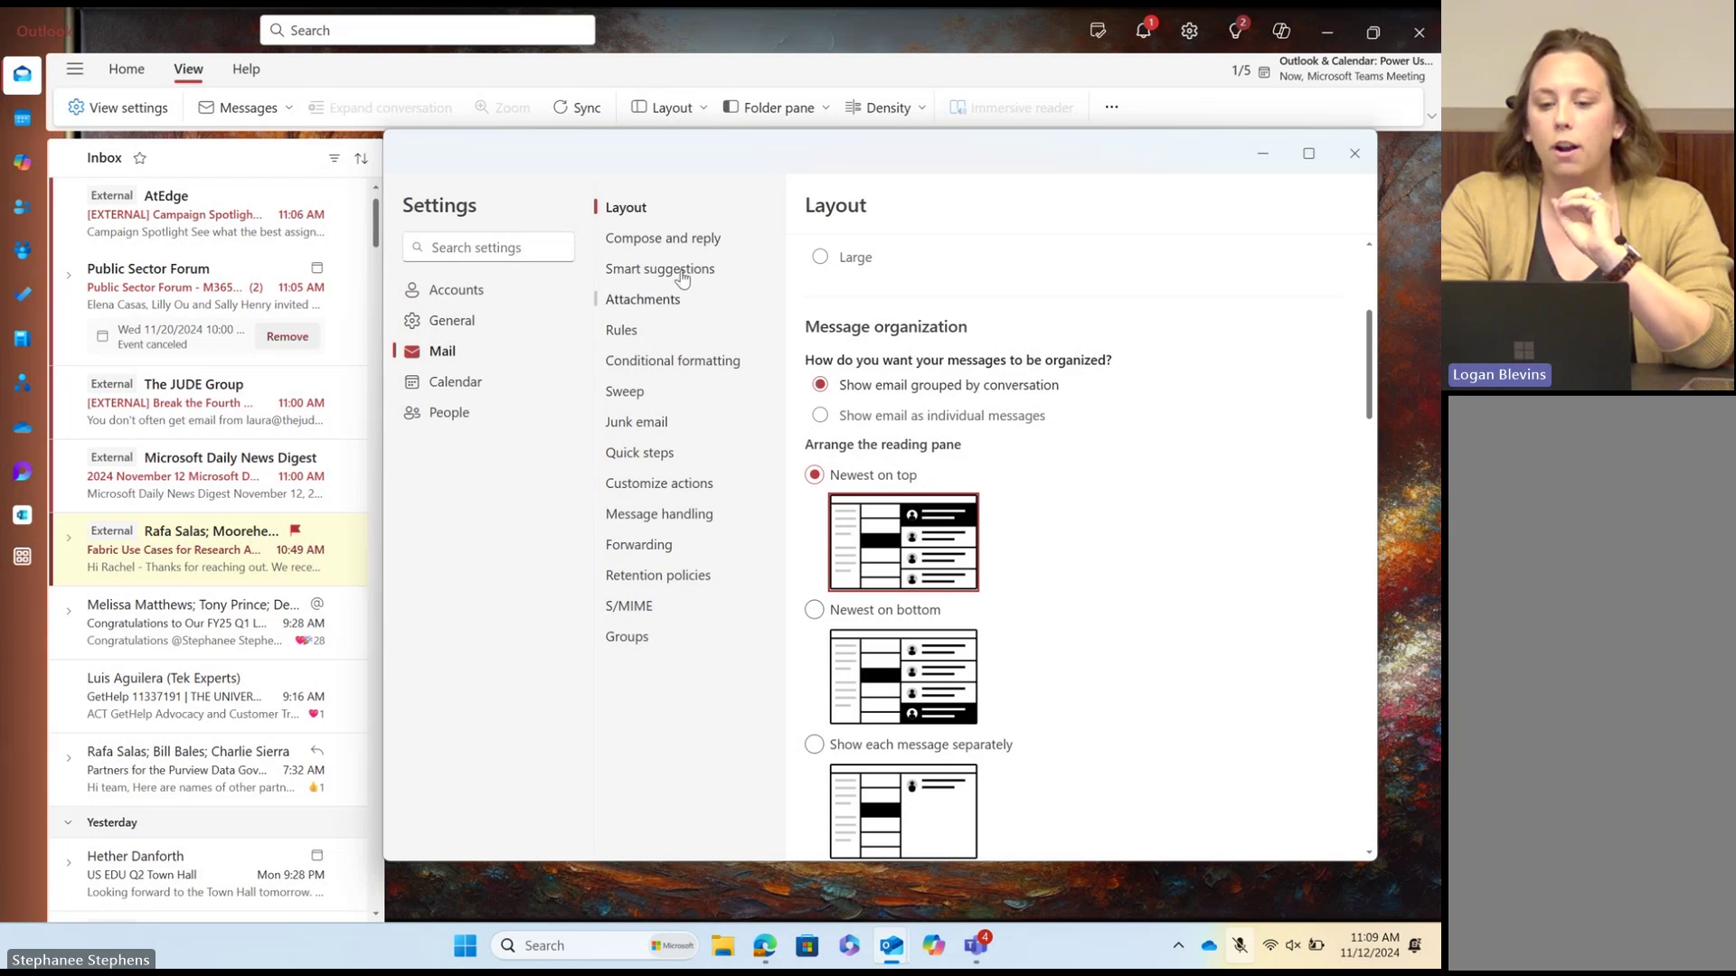
{"action": "left_click", "coordinate": [673, 366]}
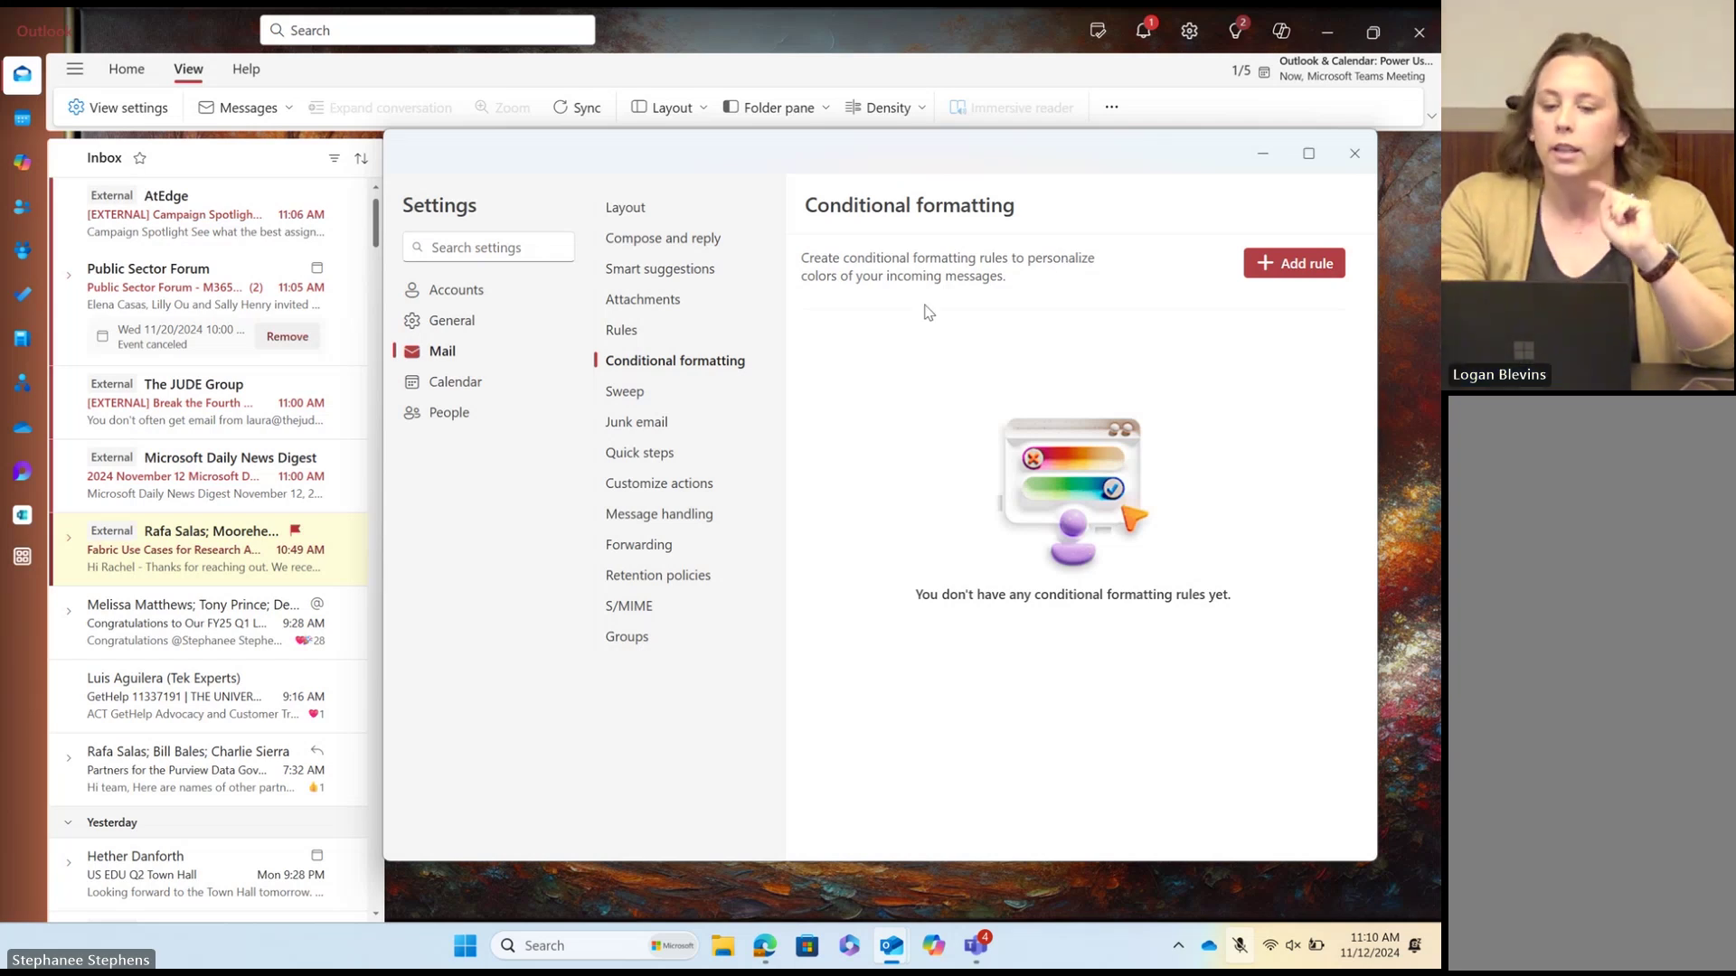
{"action": "left_click", "coordinate": [676, 424]}
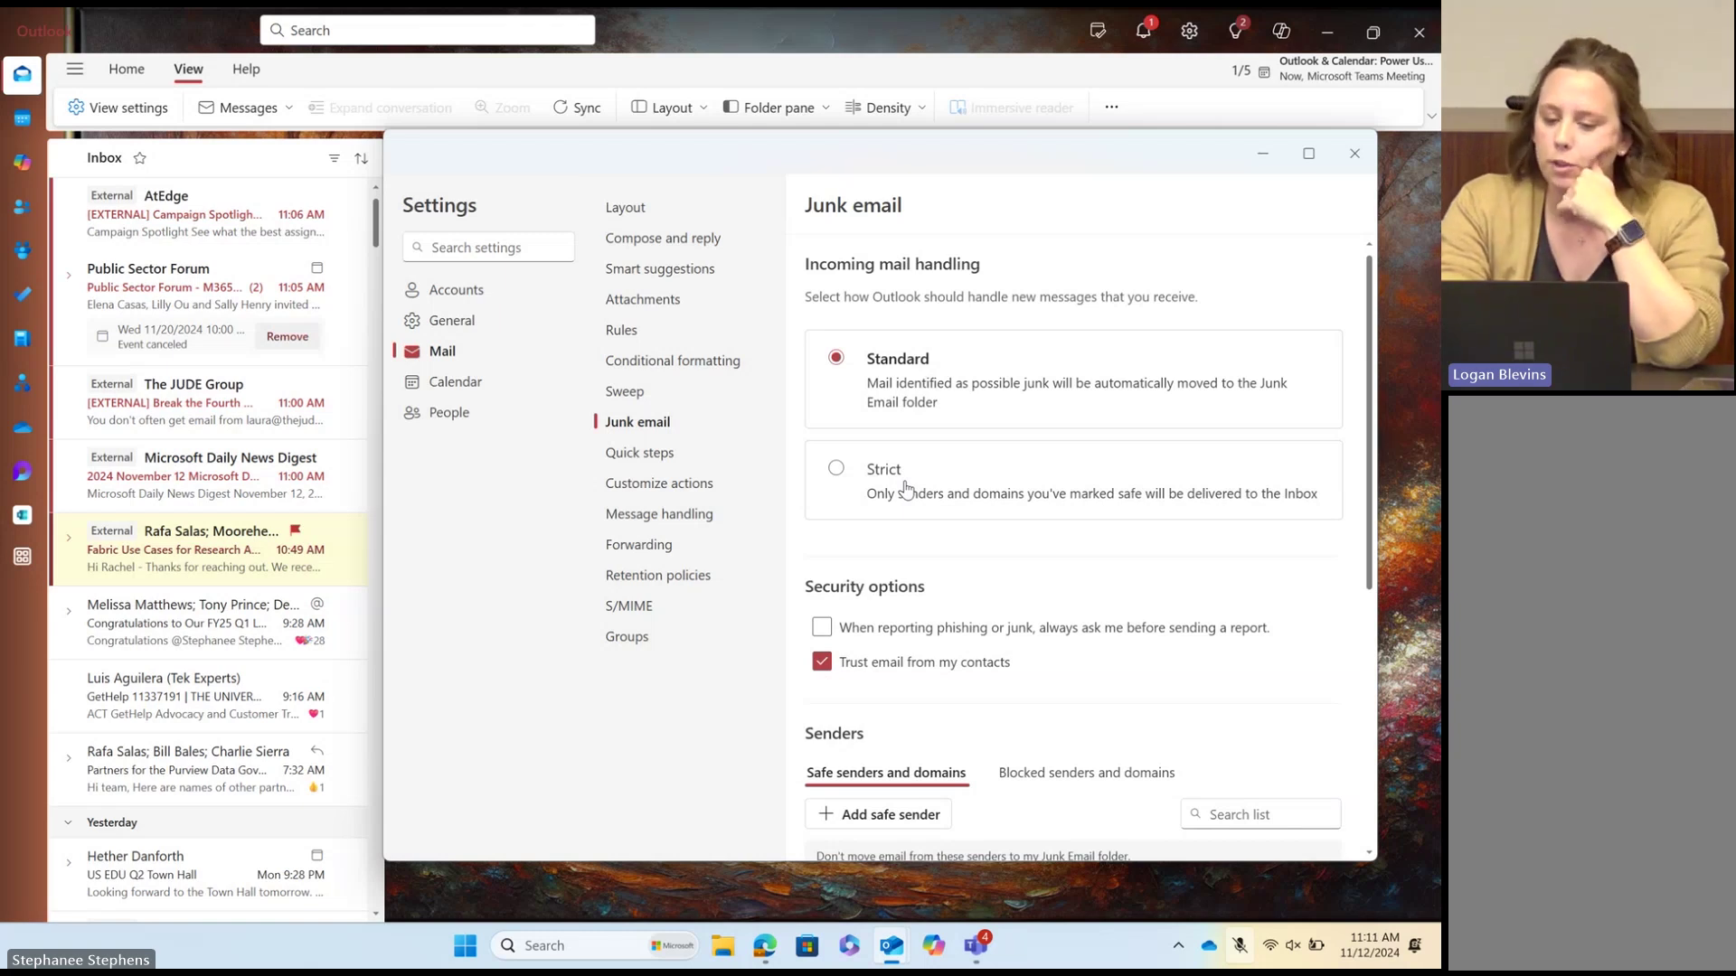
{"action": "scroll", "coordinate": [1045, 704], "scroll_direction": "down", "scroll_amount": 2}
{"action": "scroll", "coordinate": [1044, 704], "scroll_direction": "down", "scroll_amount": 2}
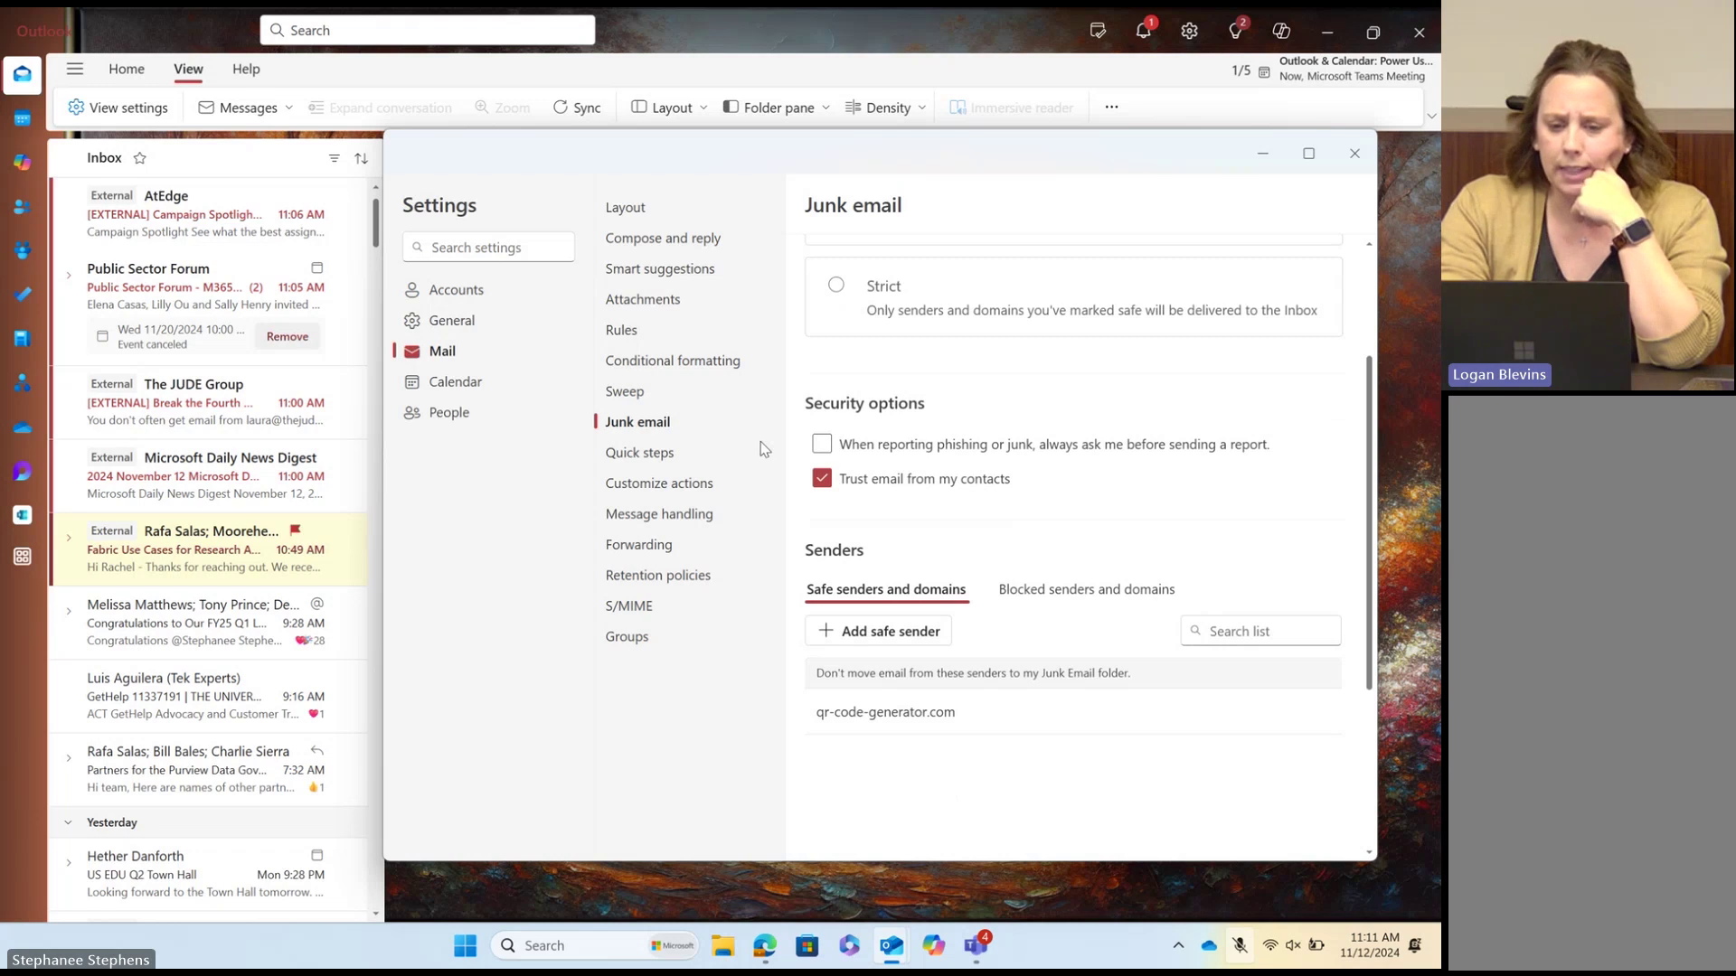
Step: Examine the quick action choices in the Customize actions settings and compare them with the inbox
{"action": "left_click", "coordinate": [663, 486]}
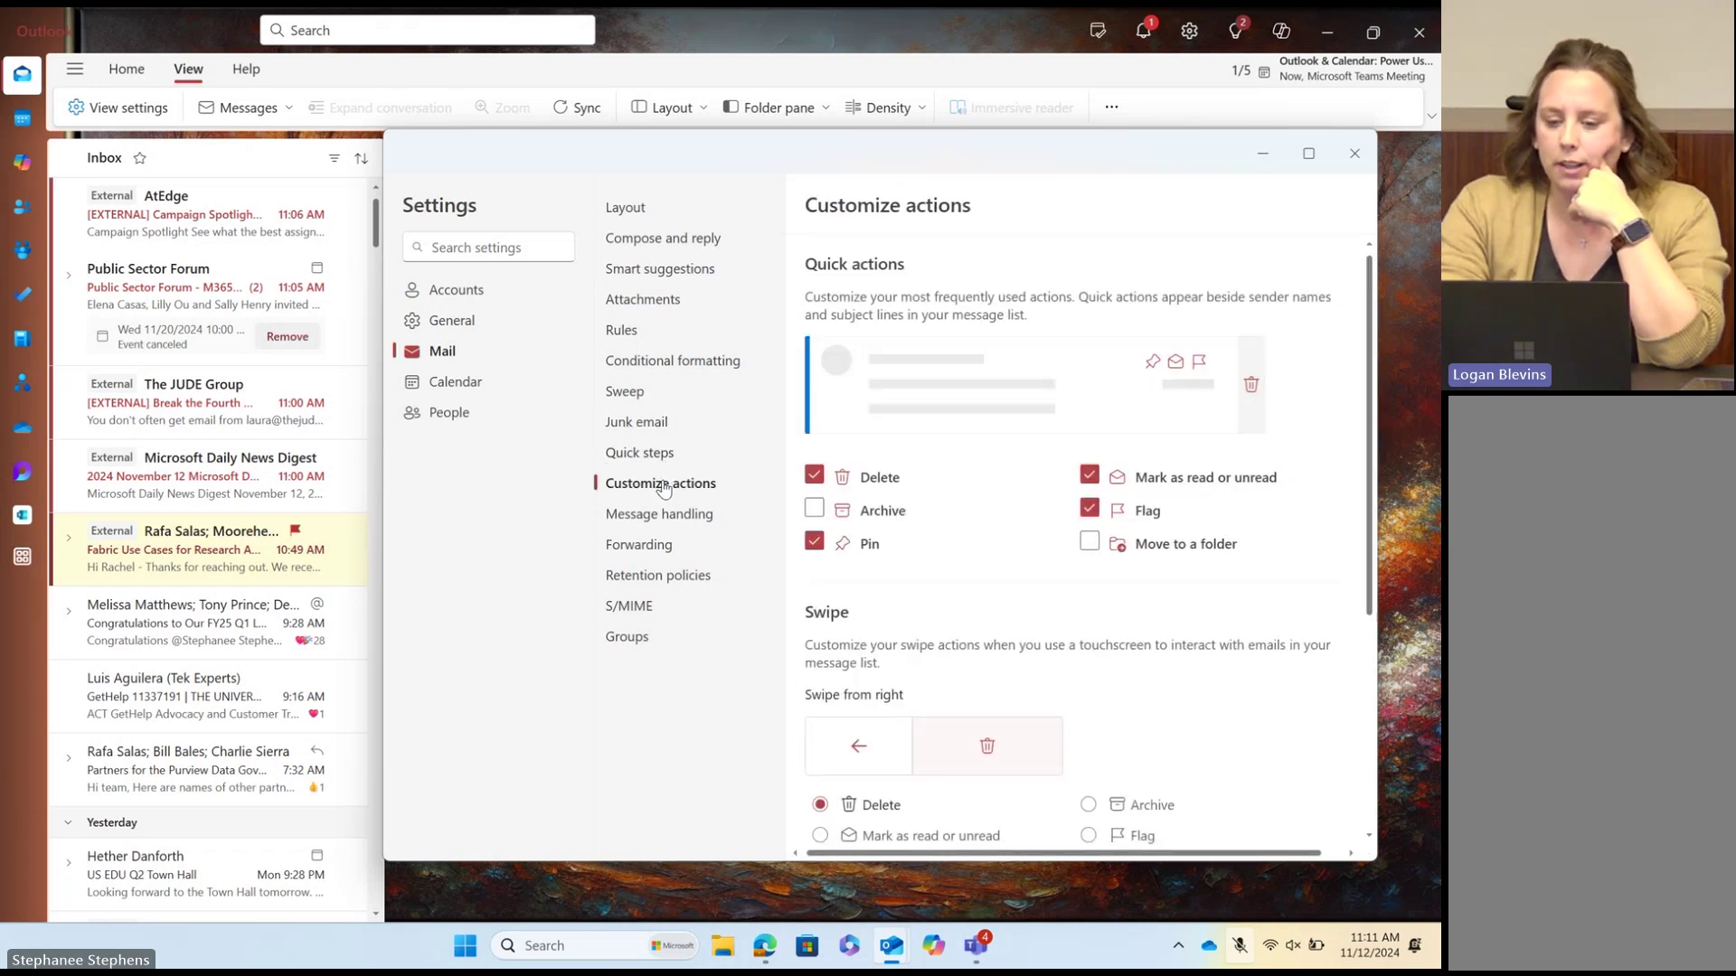
{"action": "mouse_move", "coordinate": [308, 301]}
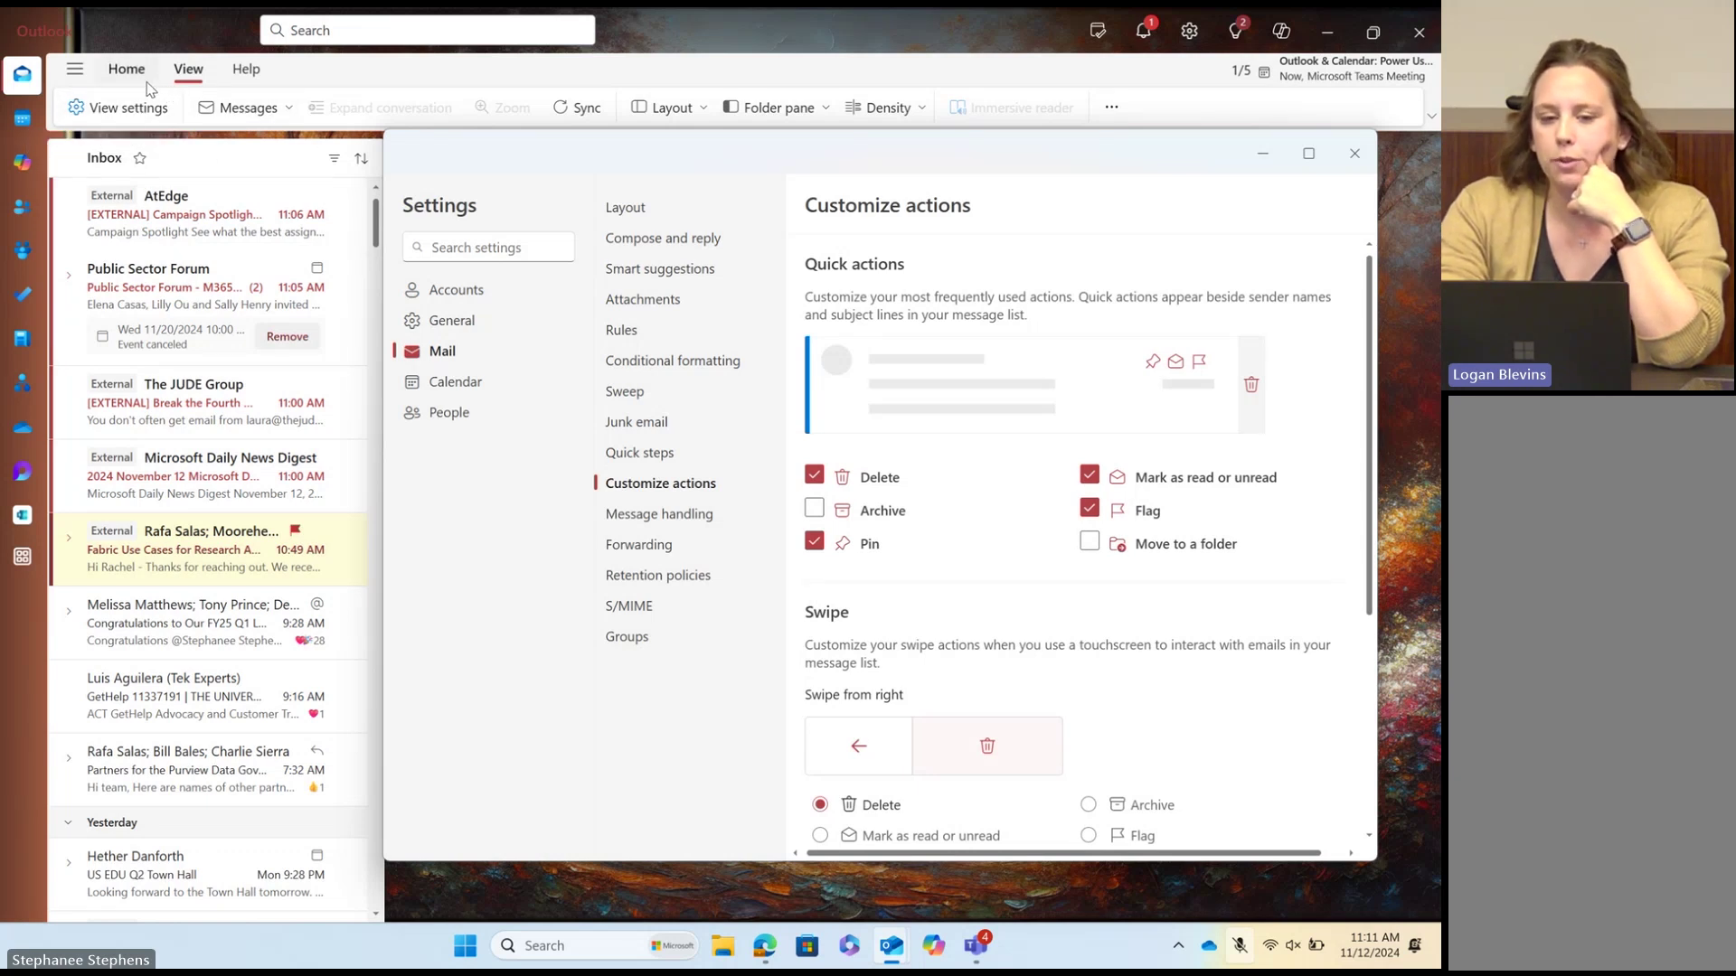
{"action": "key", "text": "Escape"}
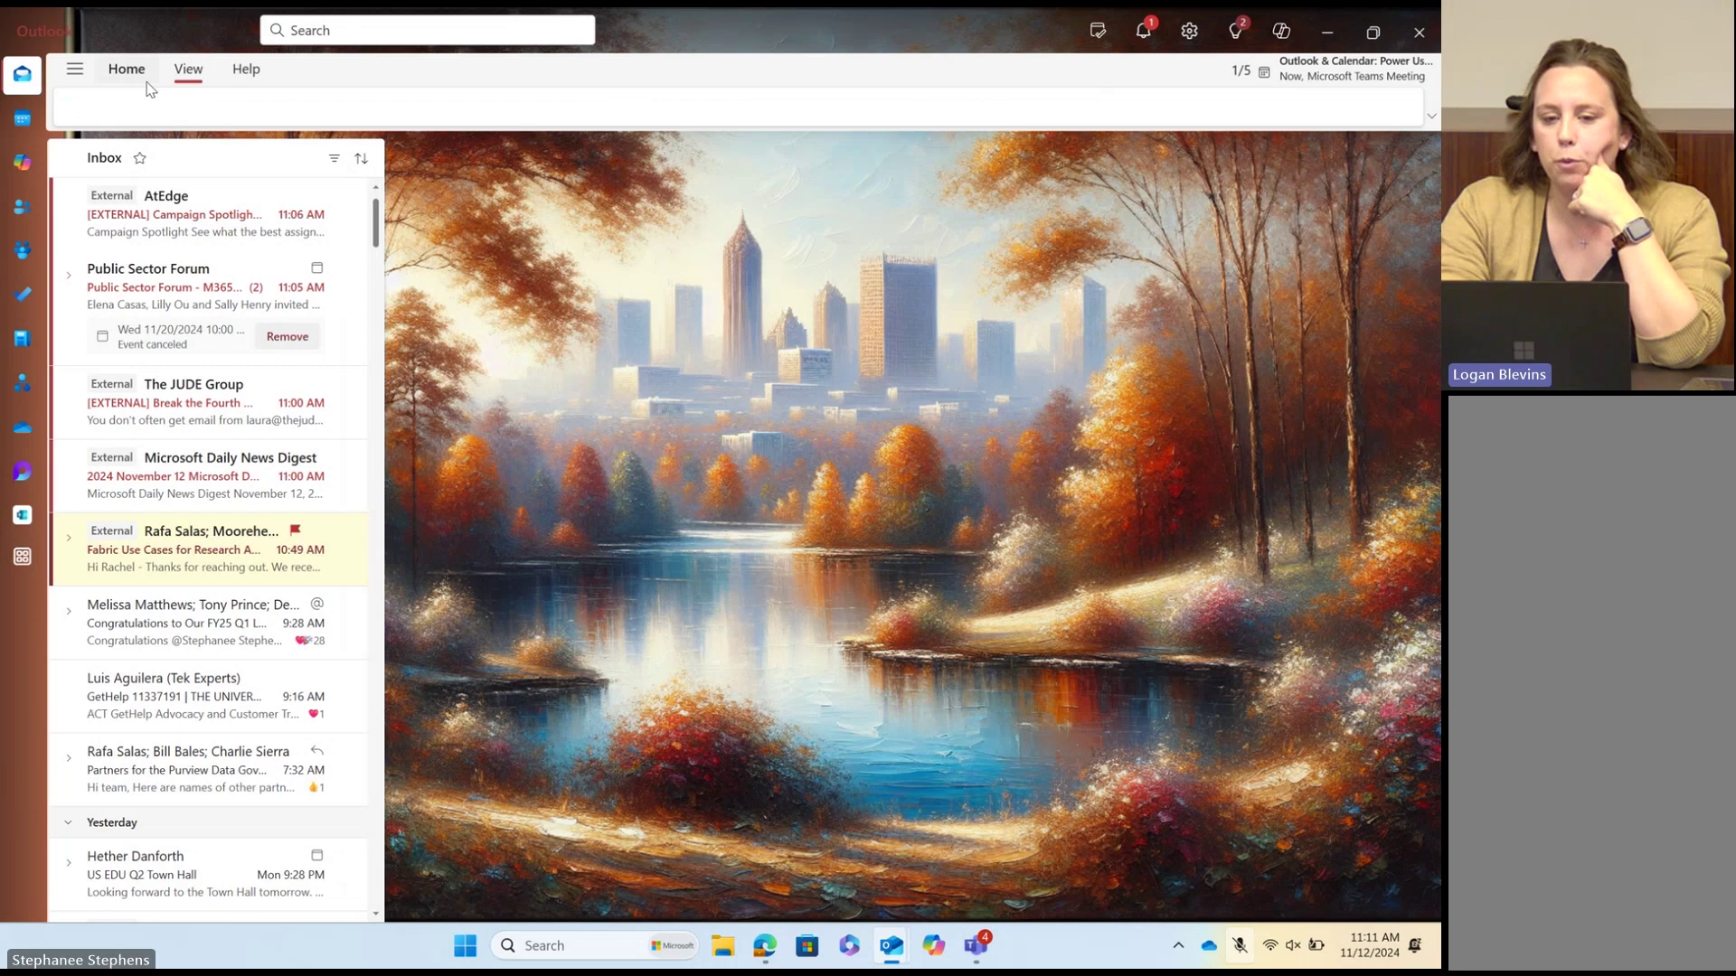
{"action": "left_click", "coordinate": [135, 80]}
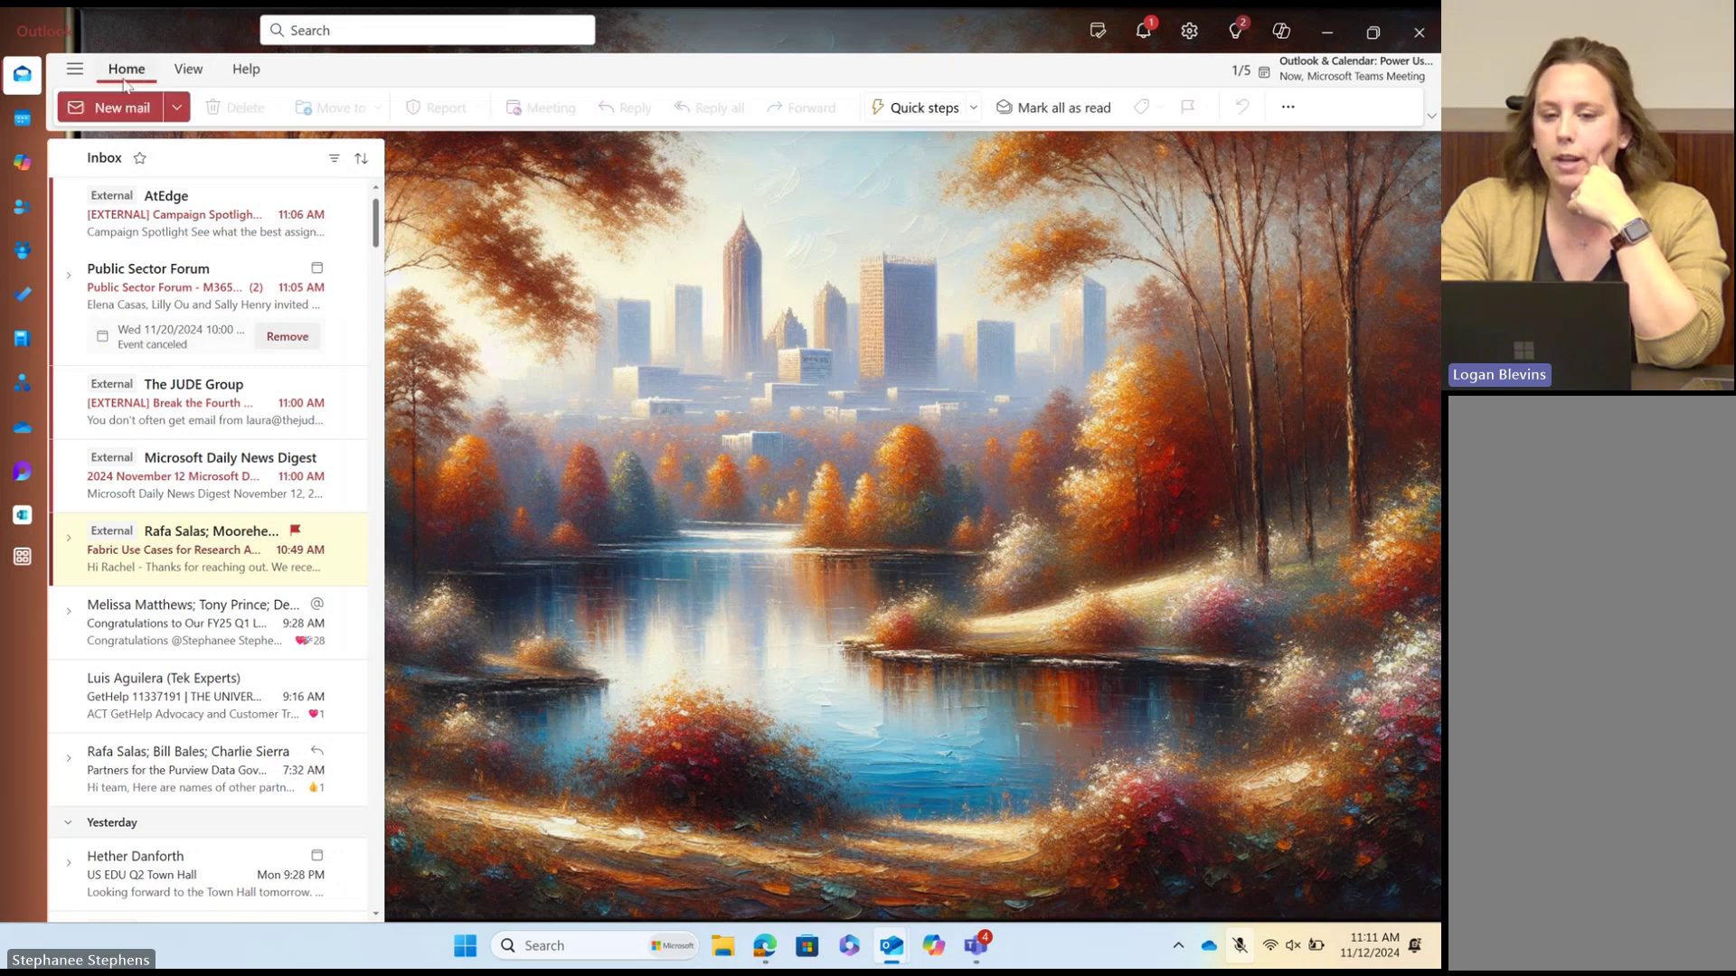
{"action": "mouse_move", "coordinate": [875, 954]}
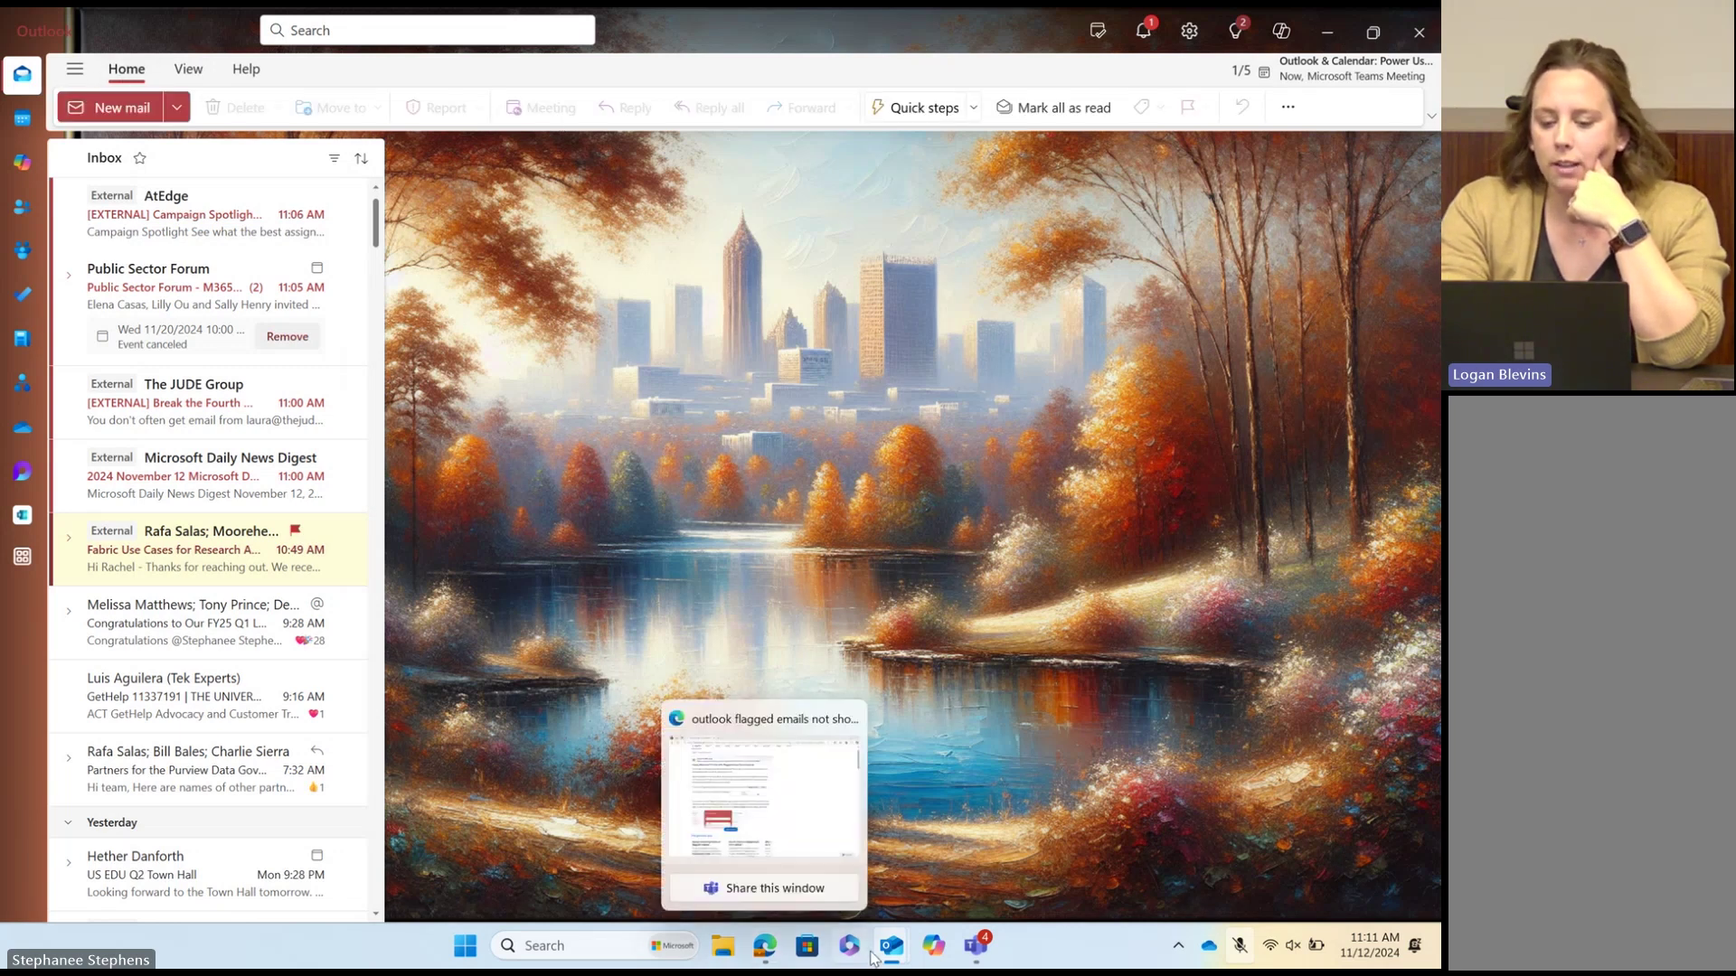
{"action": "left_click", "coordinate": [992, 799]}
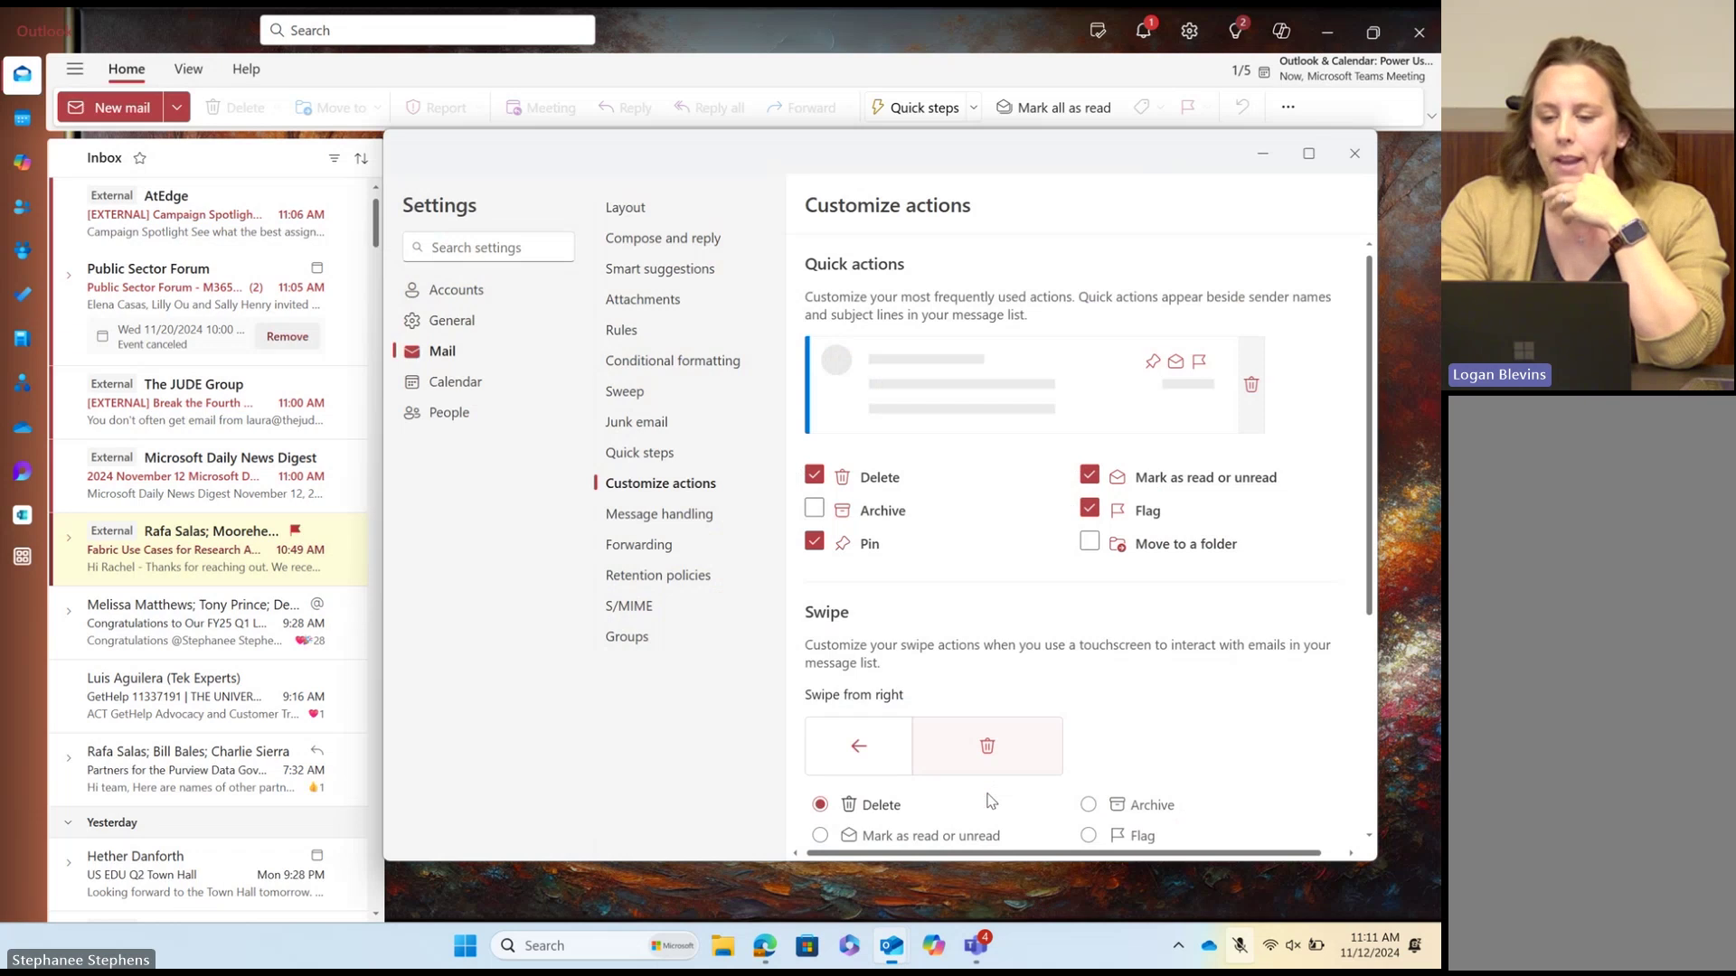
Step: Bring up the swipe options and delete the AtEdge message from the inbox with a right-to-left swipe
{"action": "scroll", "coordinate": [1121, 710], "scroll_direction": "right", "scroll_amount": 1}
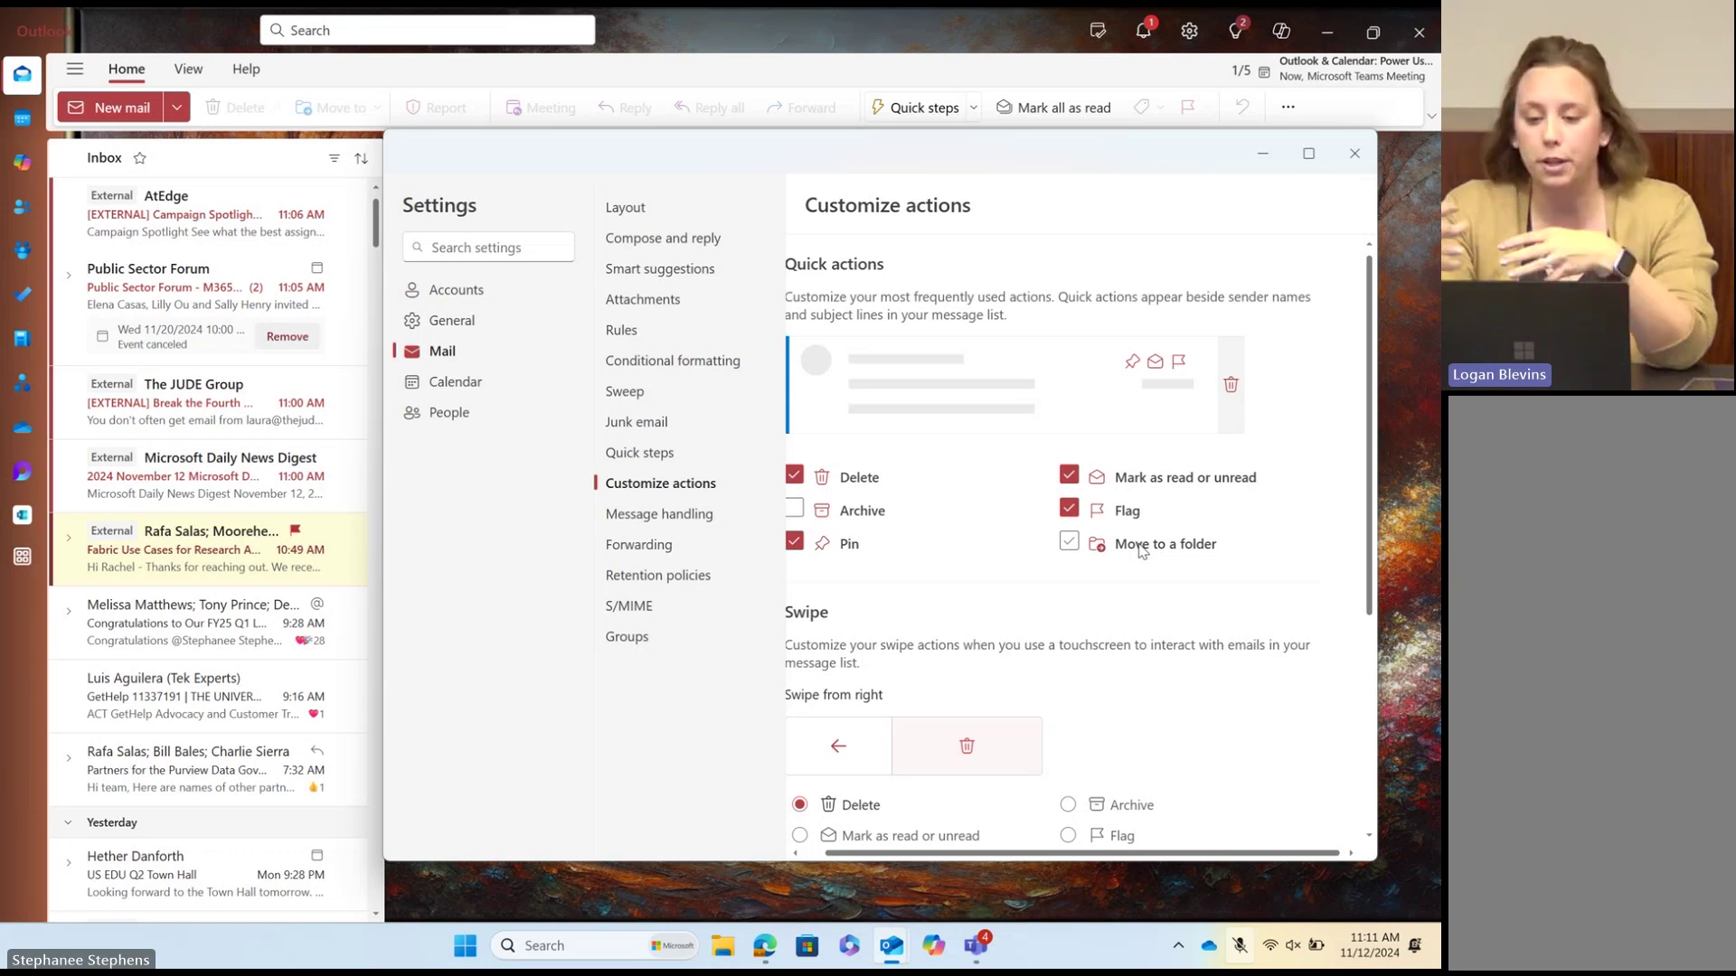
{"action": "scroll", "coordinate": [1158, 728], "scroll_direction": "down", "scroll_amount": 1}
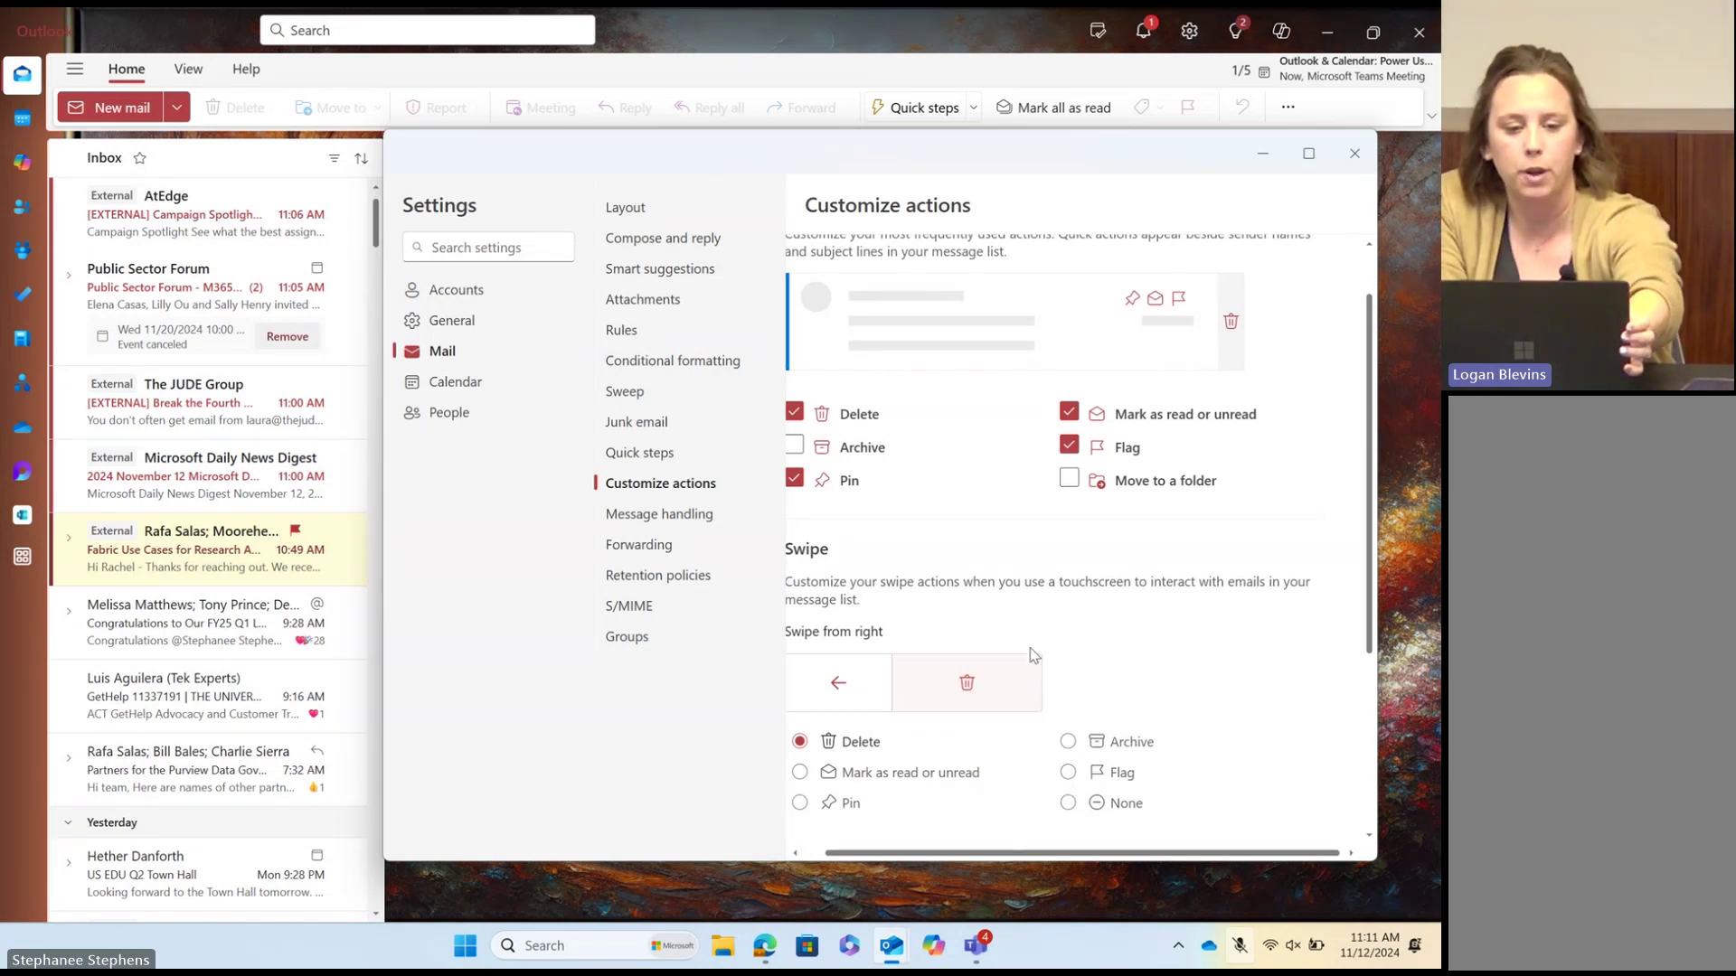
{"action": "left_click_drag", "start_coordinate": [307, 217], "coordinate": [164, 217]}
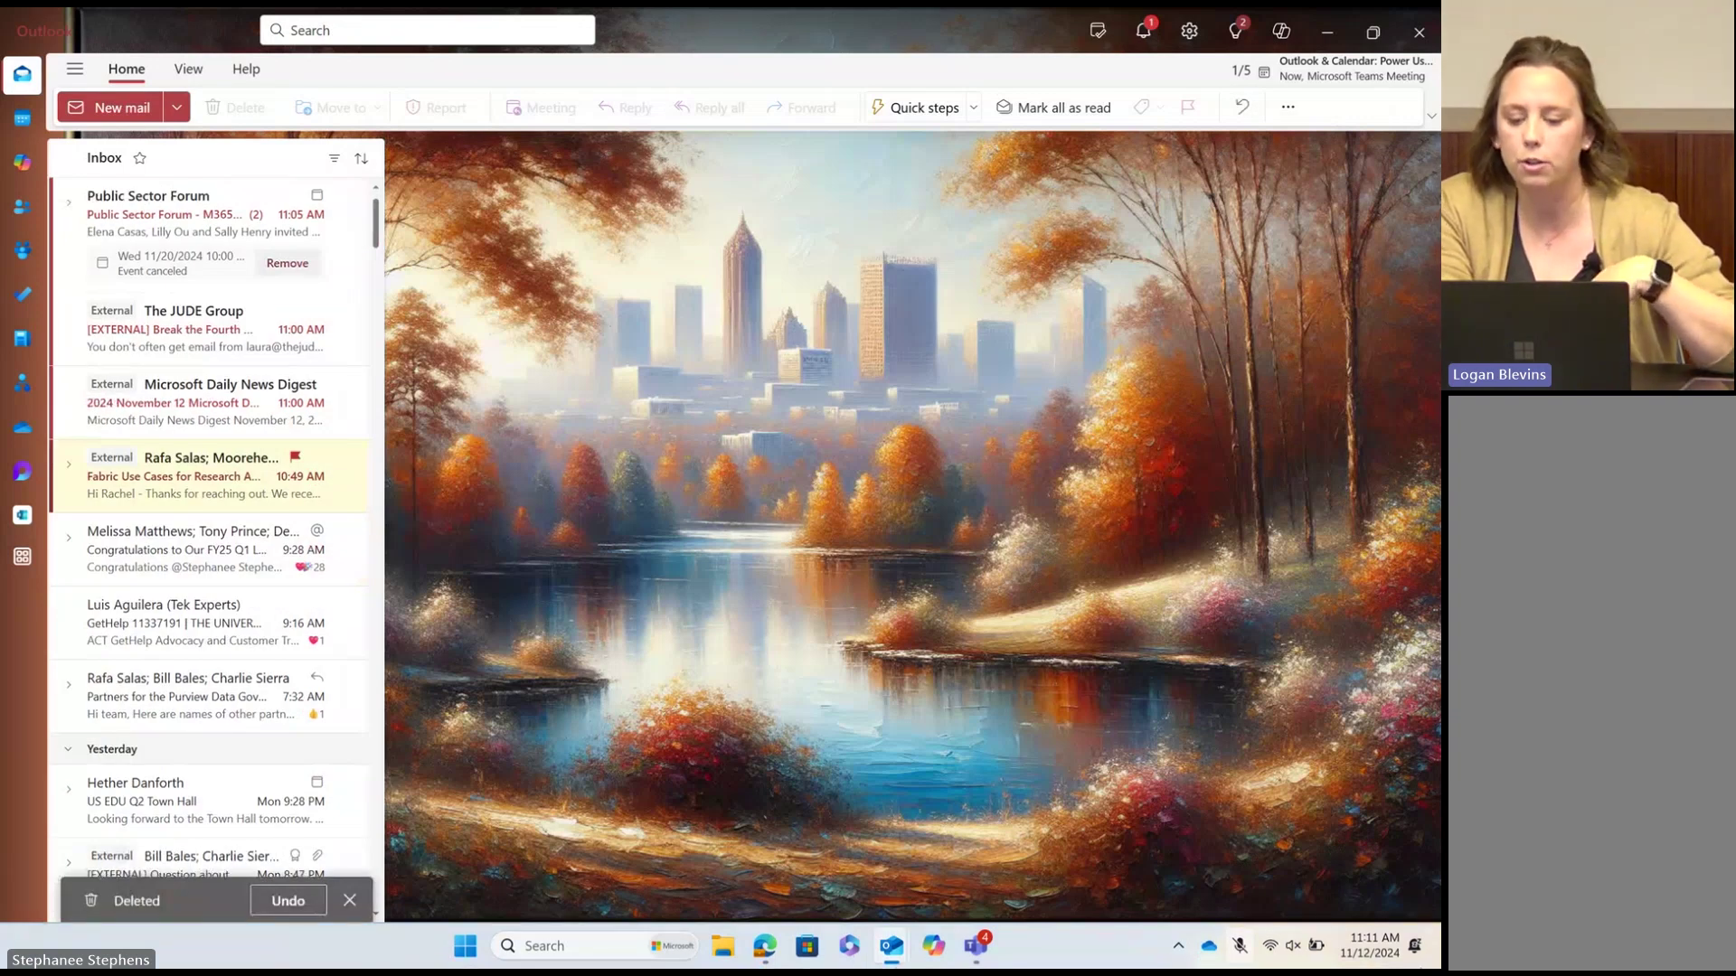
Step: Return to the Customize actions settings and examine the swipe-from-right and swipe-from-left choices
{"action": "mouse_move", "coordinate": [892, 946]}
{"action": "left_click", "coordinate": [949, 839]}
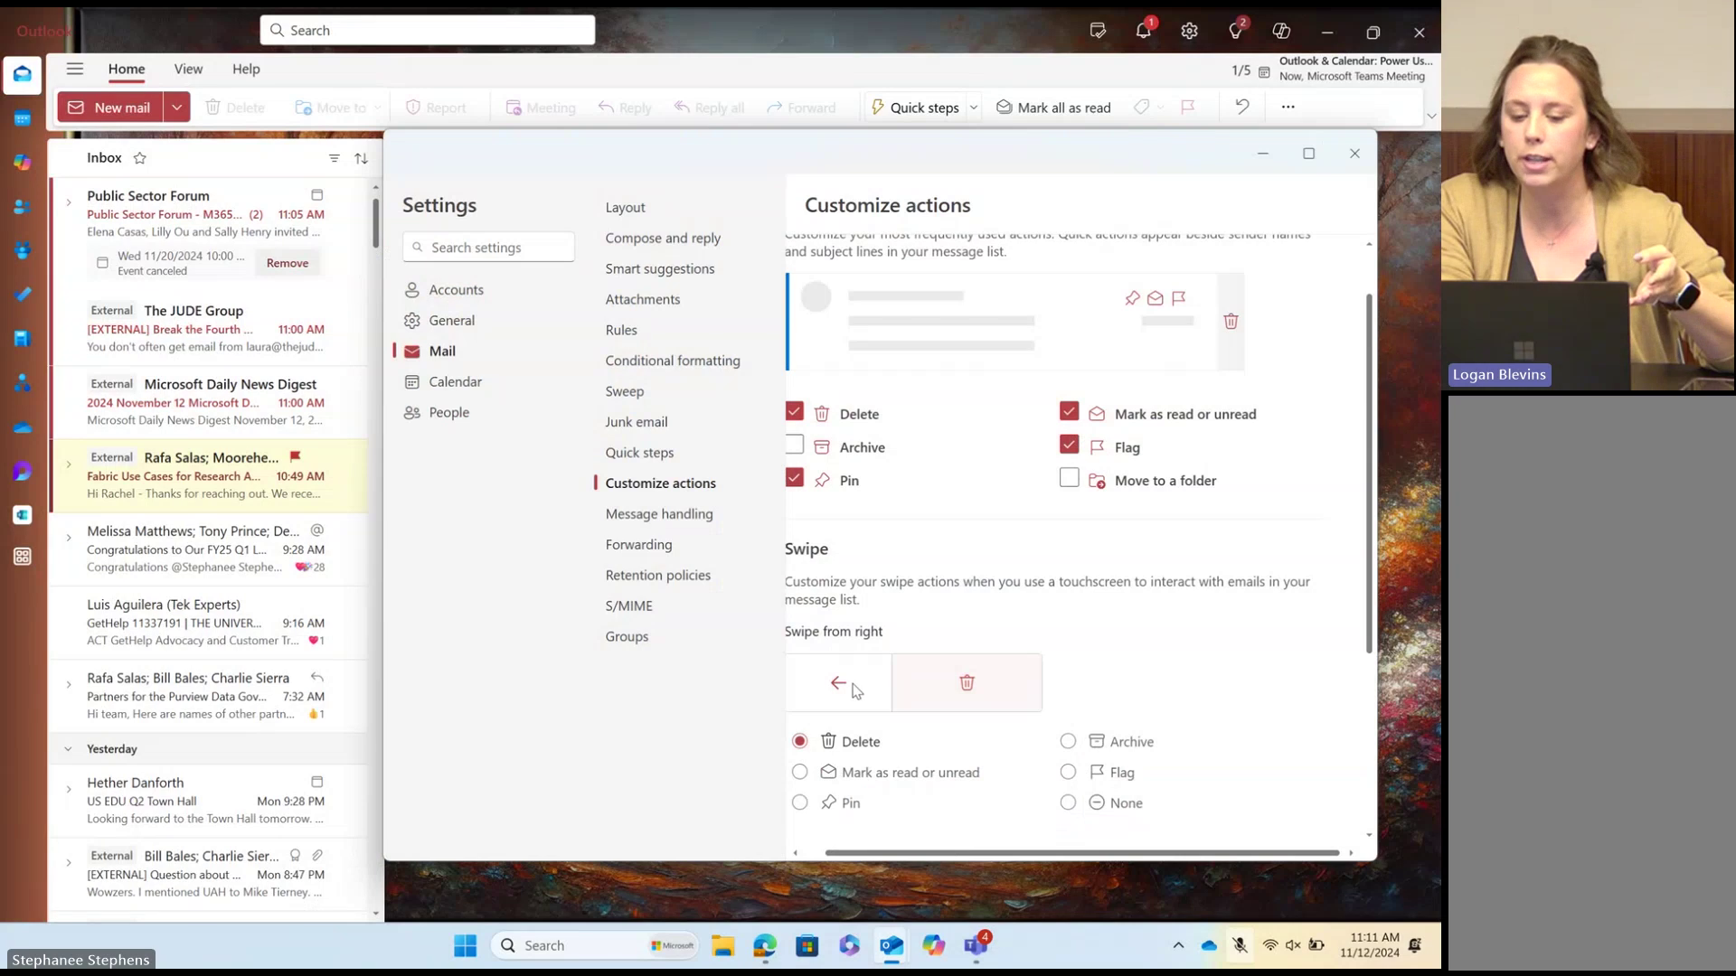
{"action": "scroll", "coordinate": [1067, 664], "scroll_direction": "down", "scroll_amount": 2}
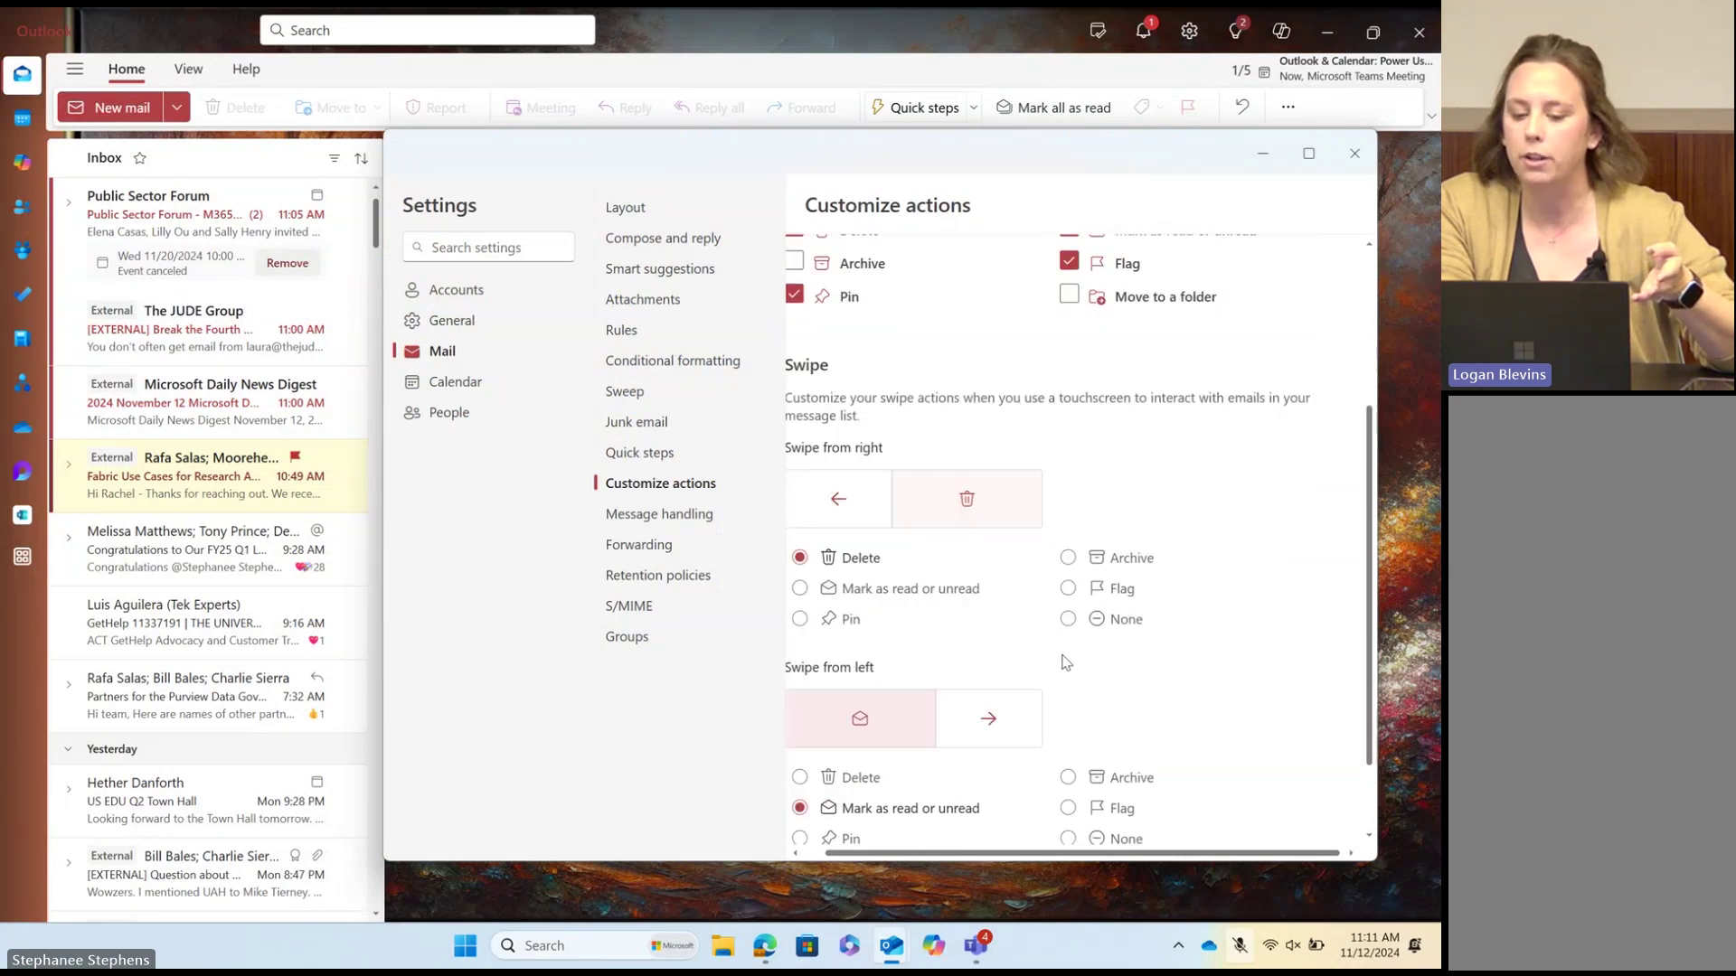
{"action": "scroll", "coordinate": [1066, 665], "scroll_direction": "down", "scroll_amount": 1}
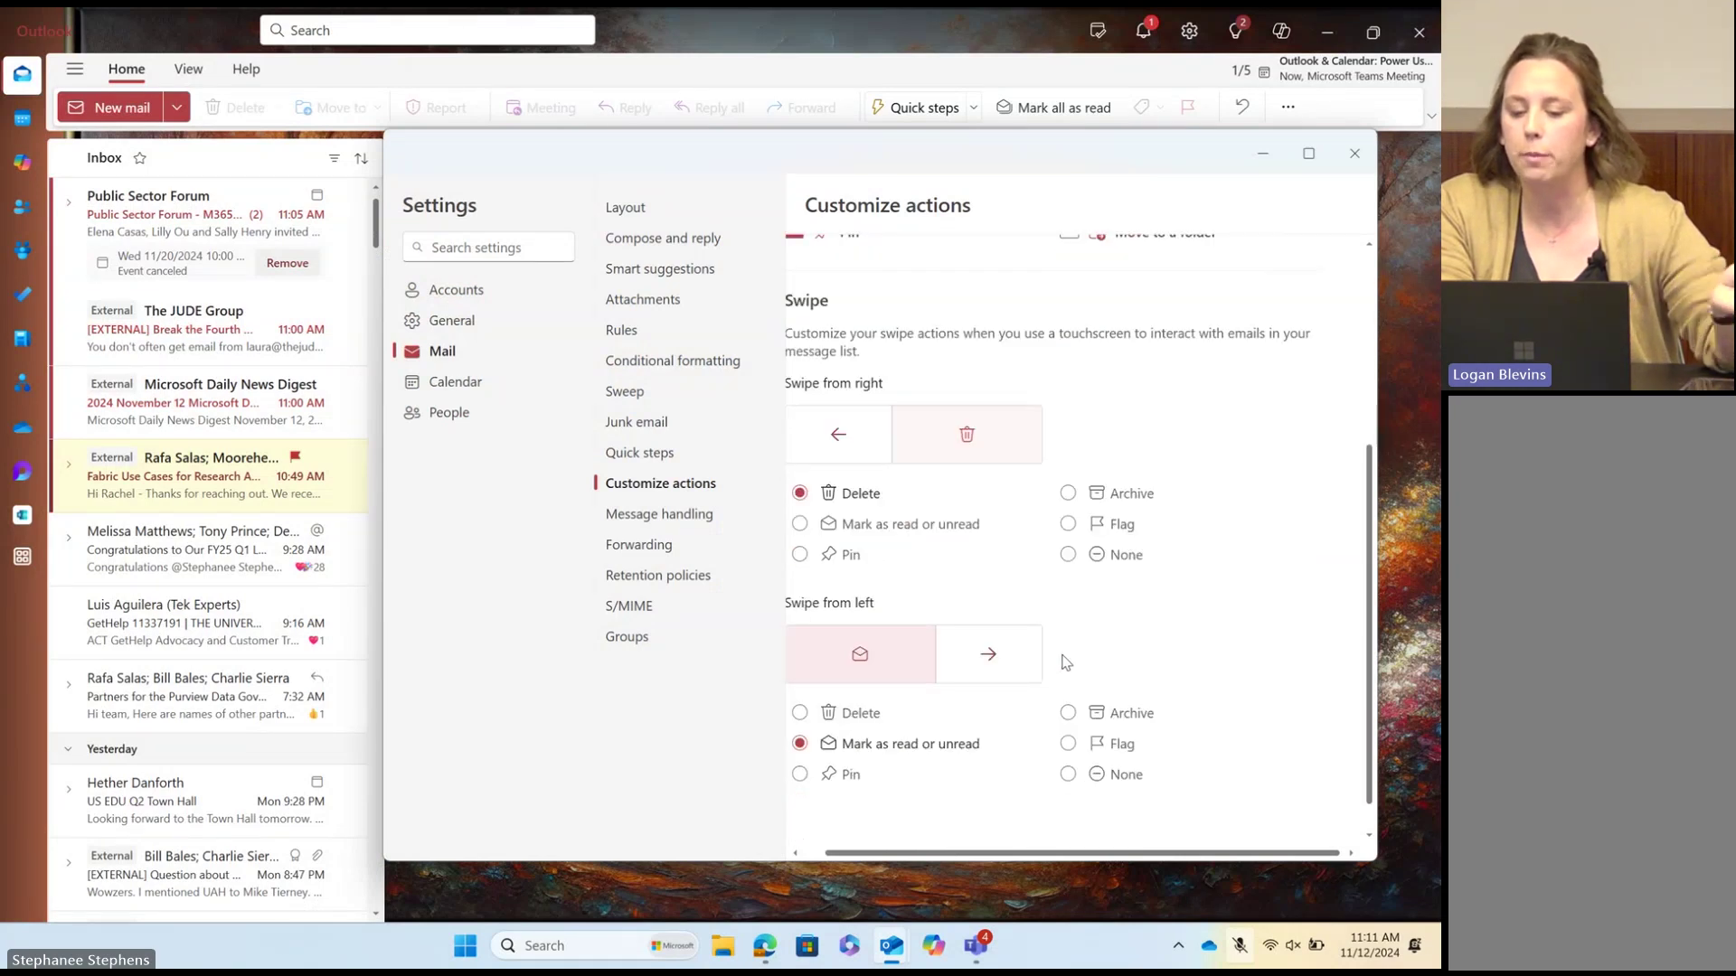
{"action": "scroll", "coordinate": [1067, 663], "scroll_direction": "down", "scroll_amount": 1}
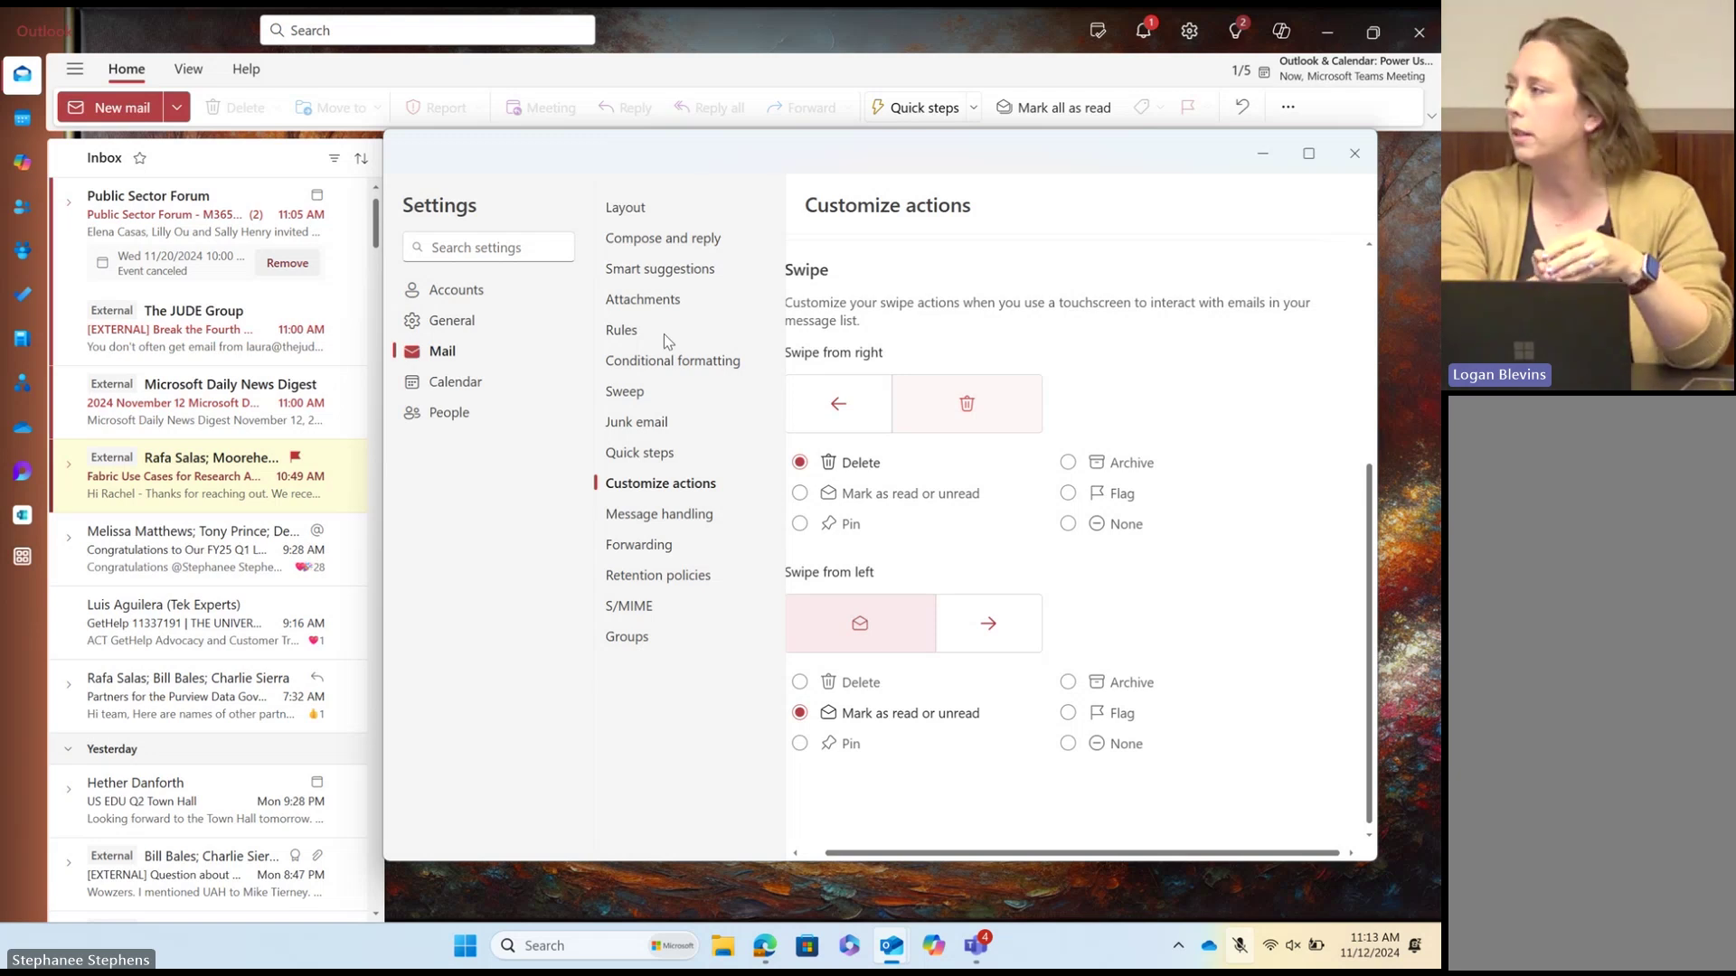
Step: Close the settings and delete the Public Sector Forum conversation using its quick action in the inbox
{"action": "left_click", "coordinate": [1348, 171]}
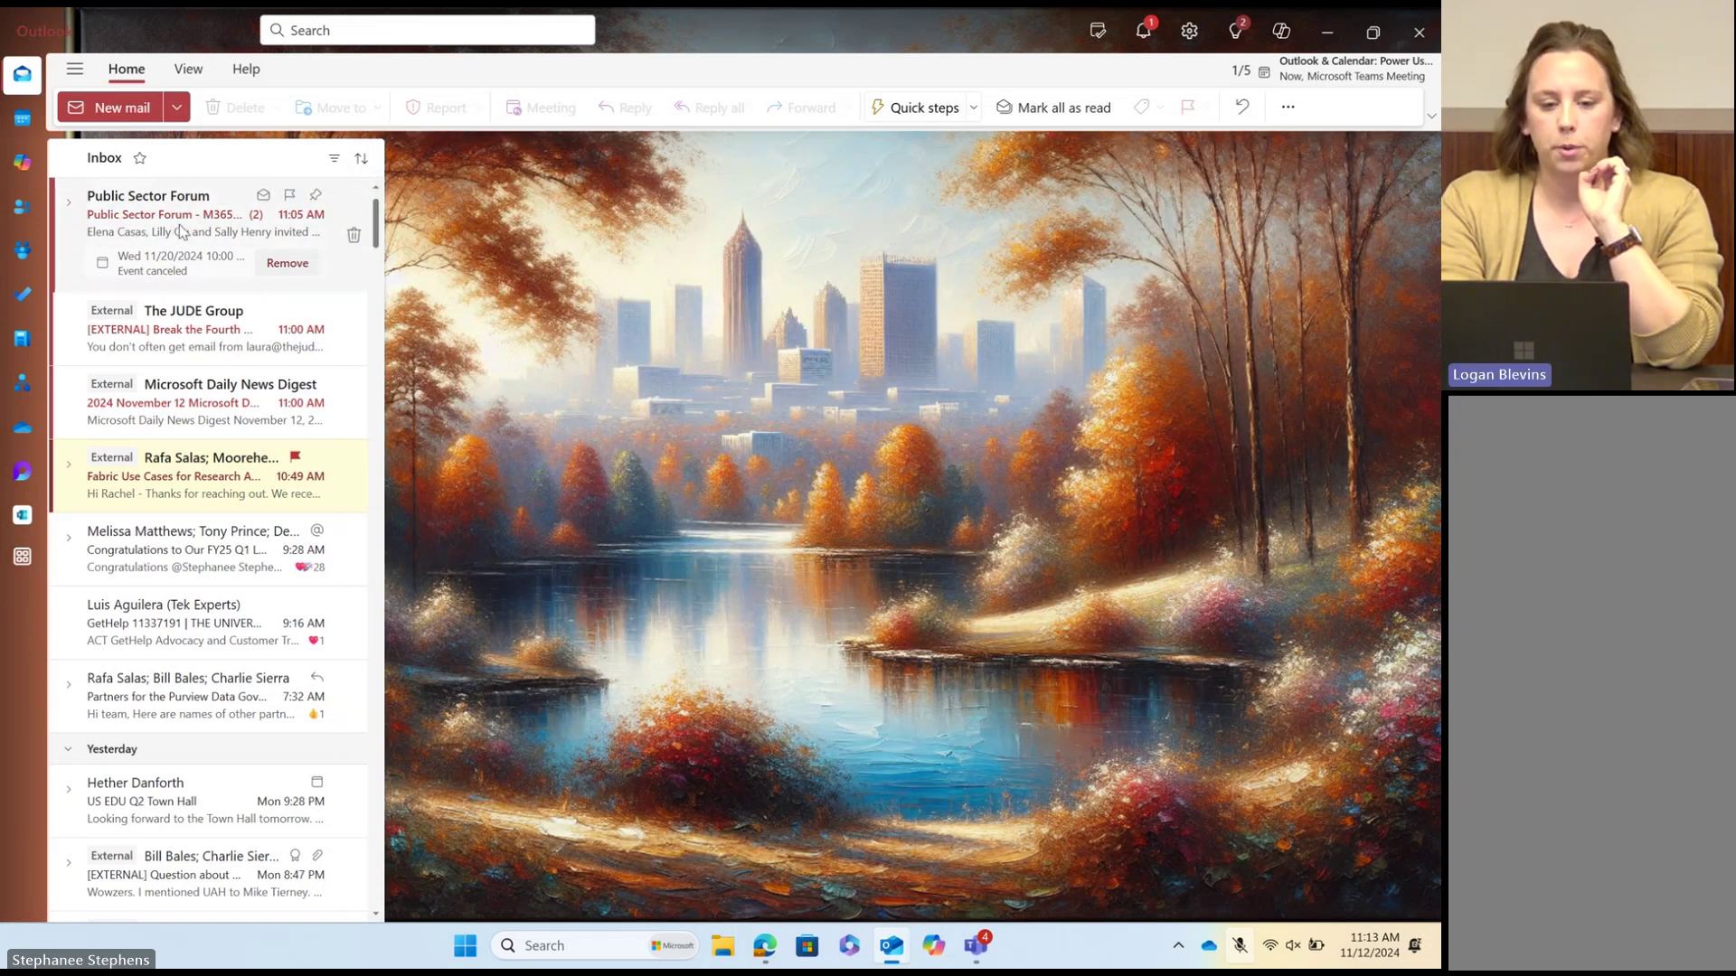
{"action": "left_click", "coordinate": [353, 235]}
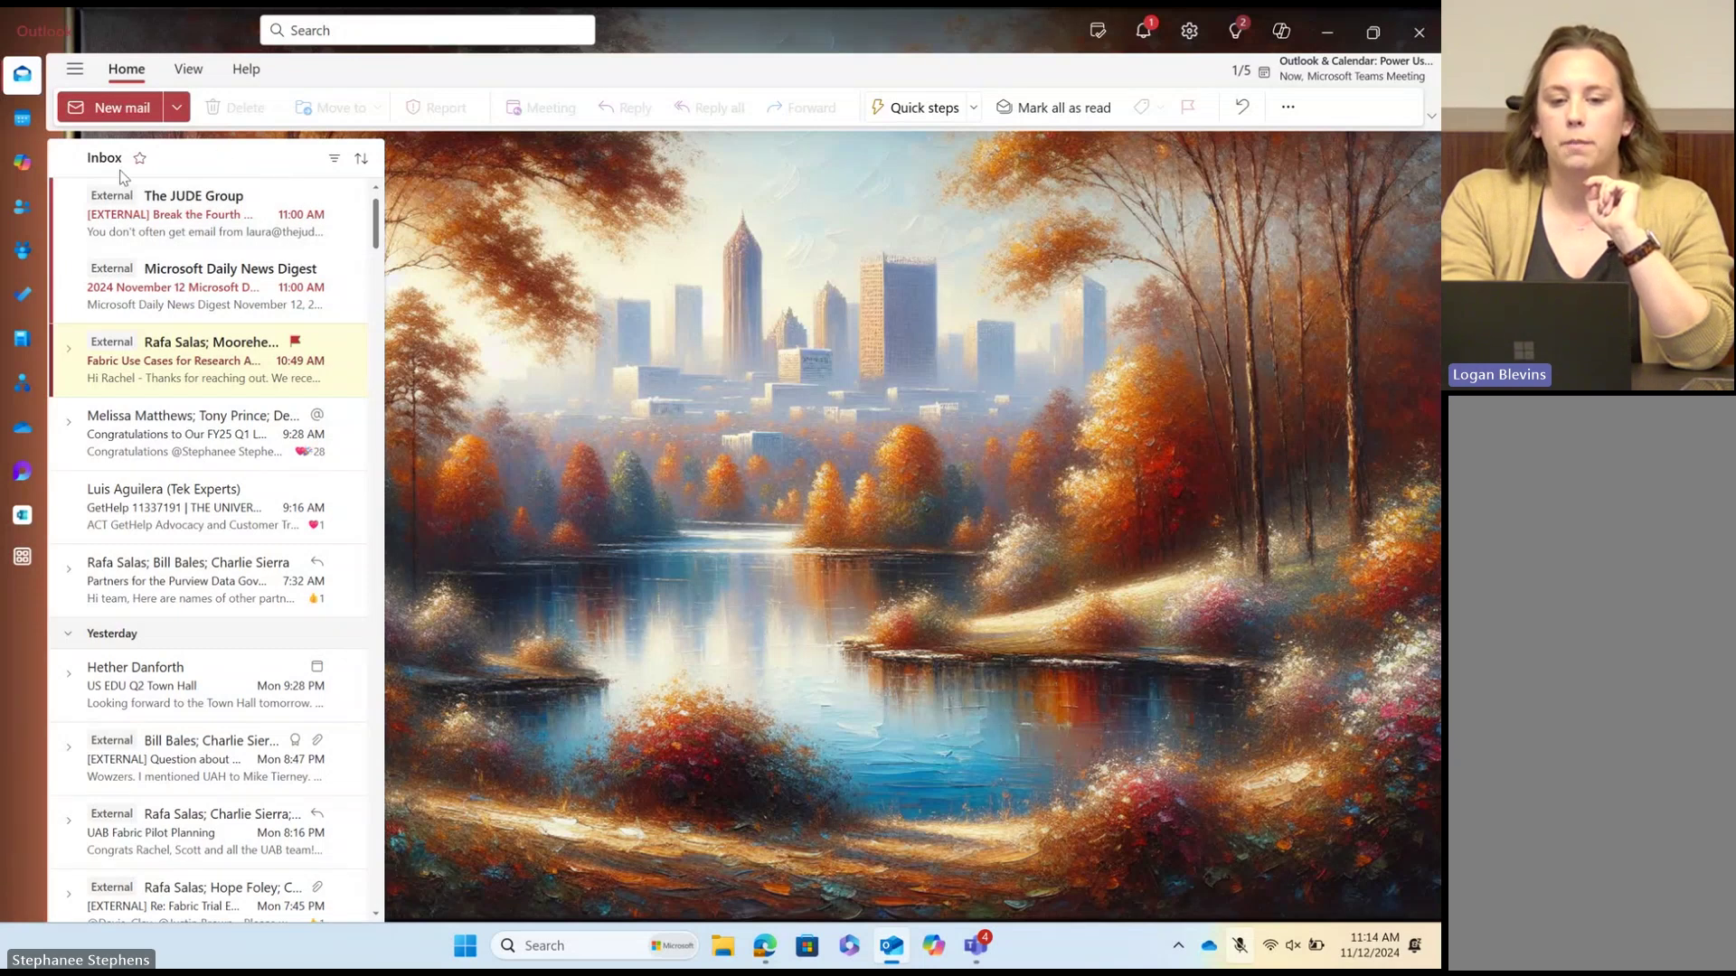
Step: Show the folder list, expand and collapse the Inbox subfolders, and hide the folder list again
{"action": "left_click", "coordinate": [76, 72]}
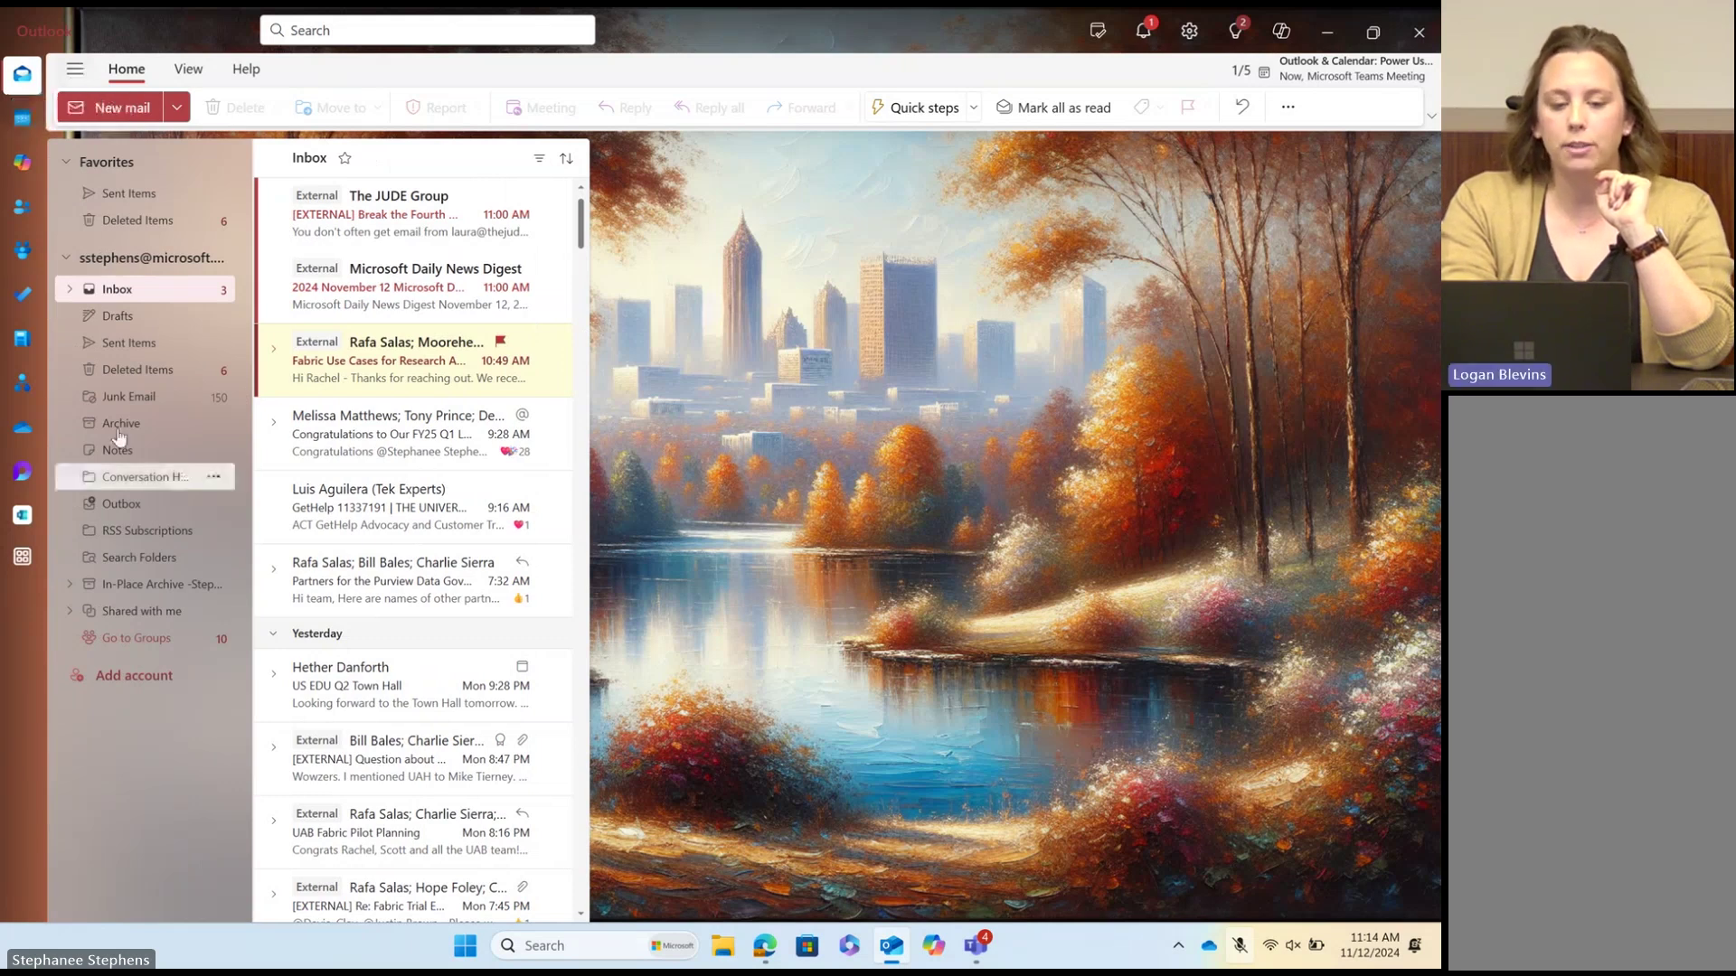
{"action": "left_click", "coordinate": [69, 290]}
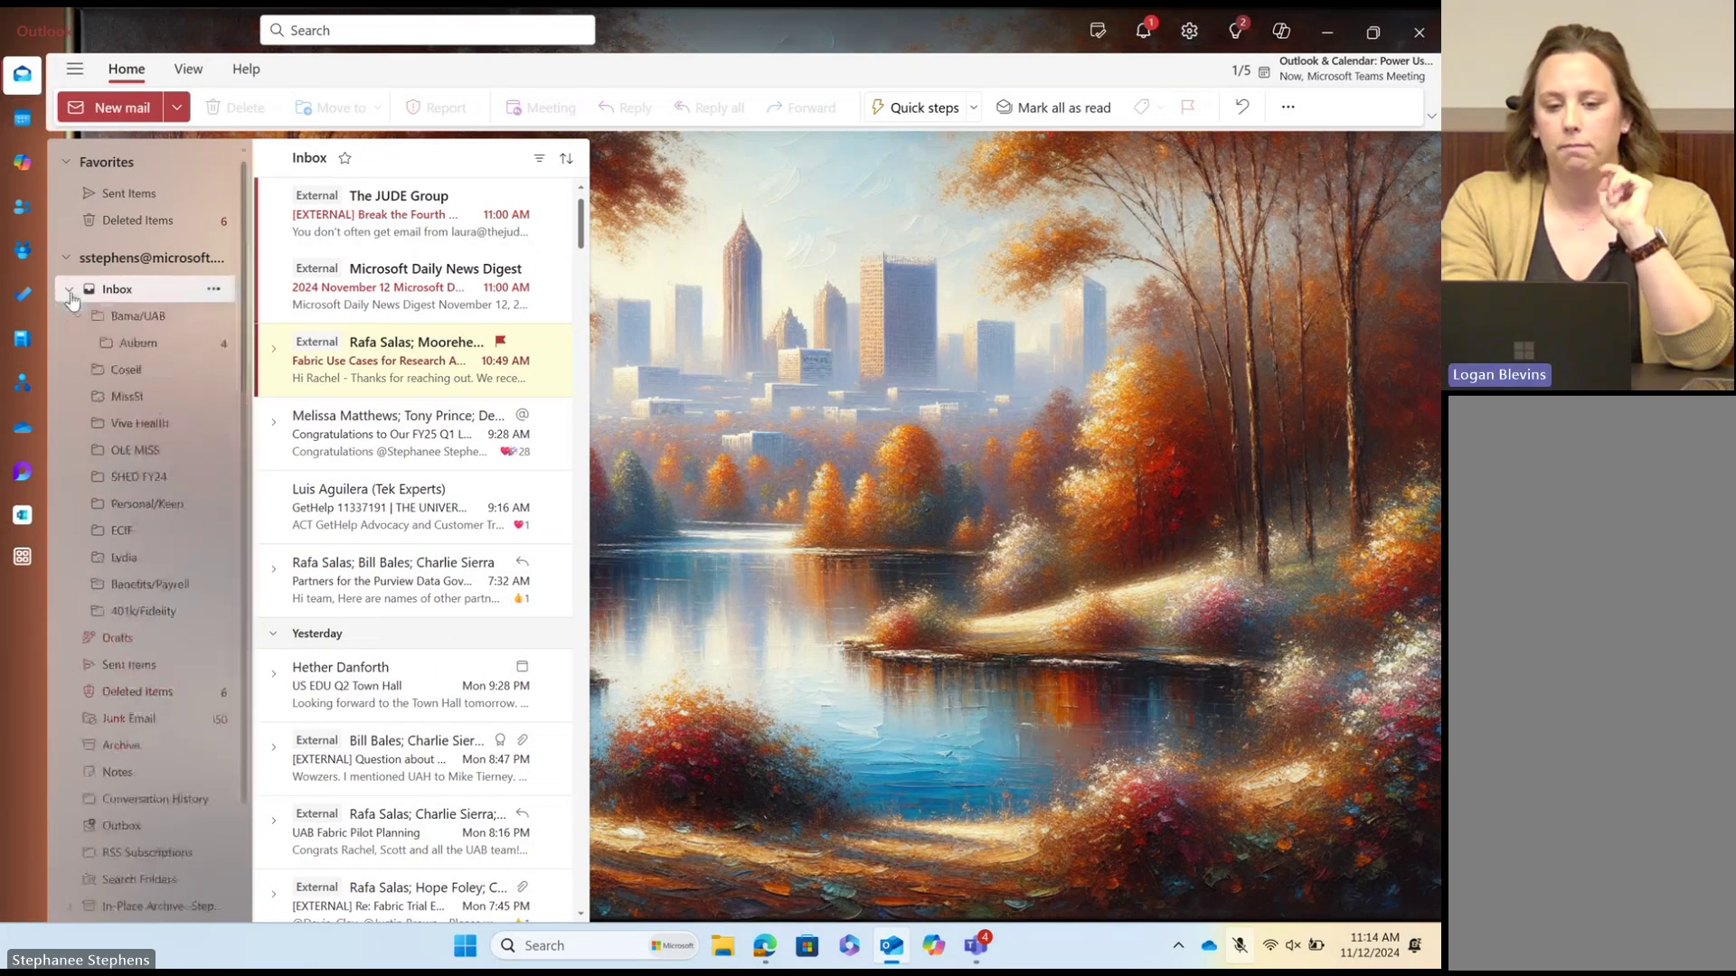
{"action": "left_click", "coordinate": [71, 292]}
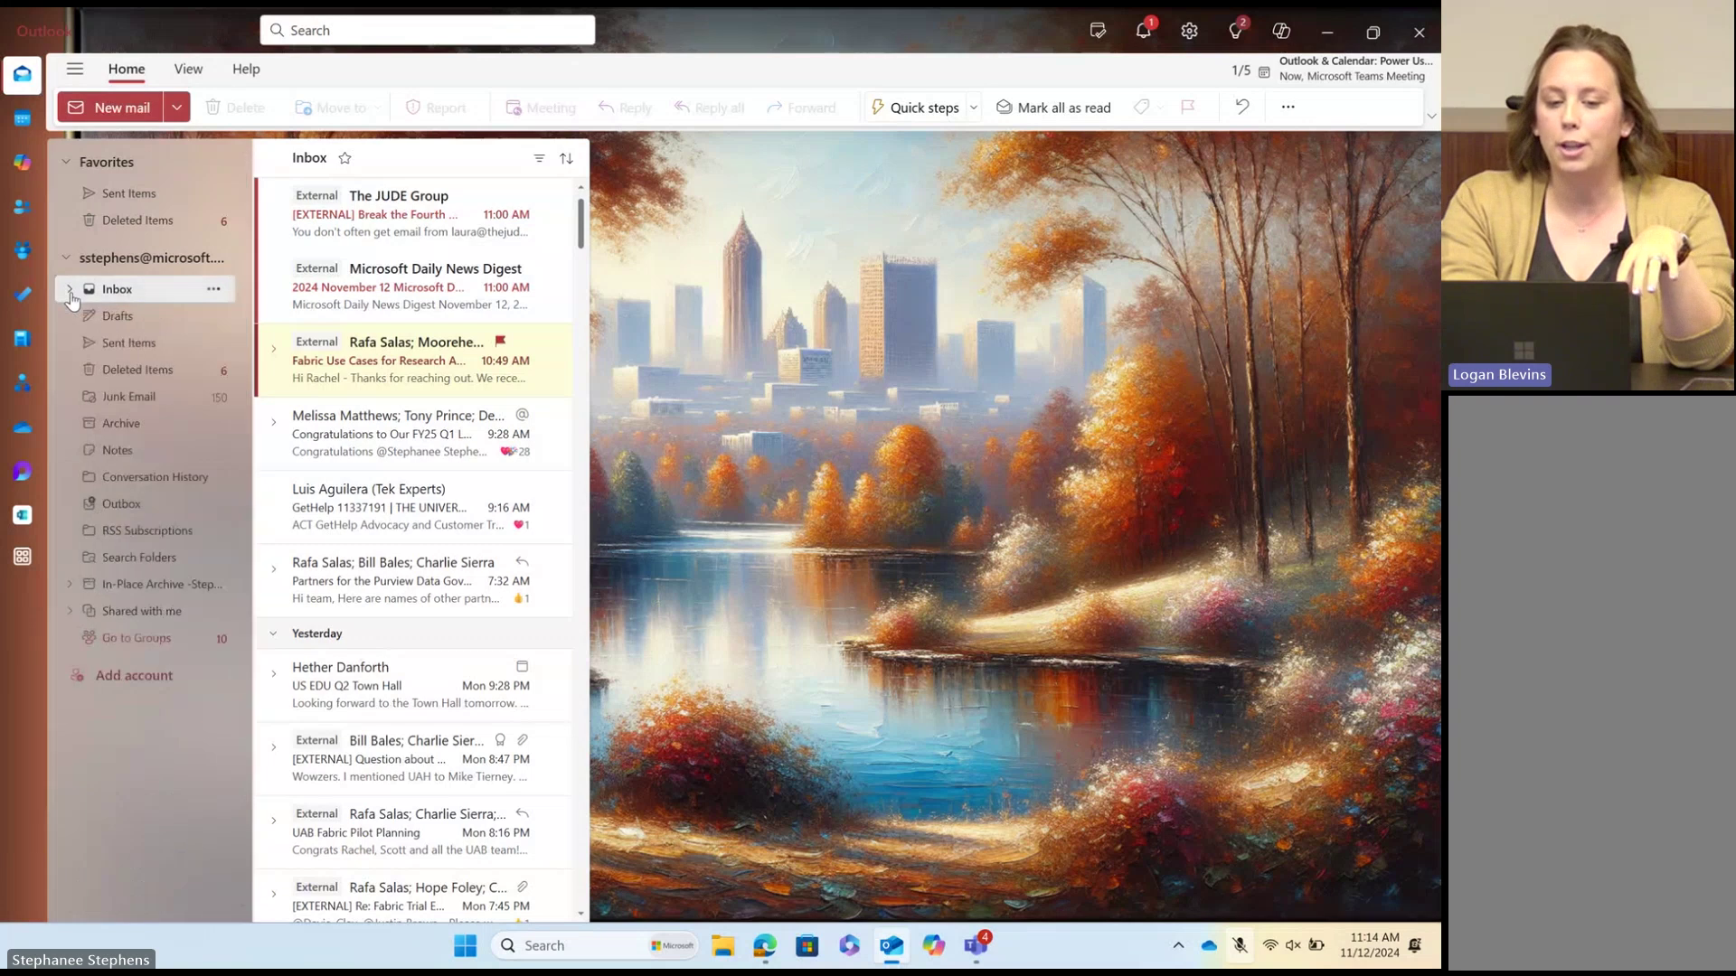
{"action": "left_click", "coordinate": [76, 71]}
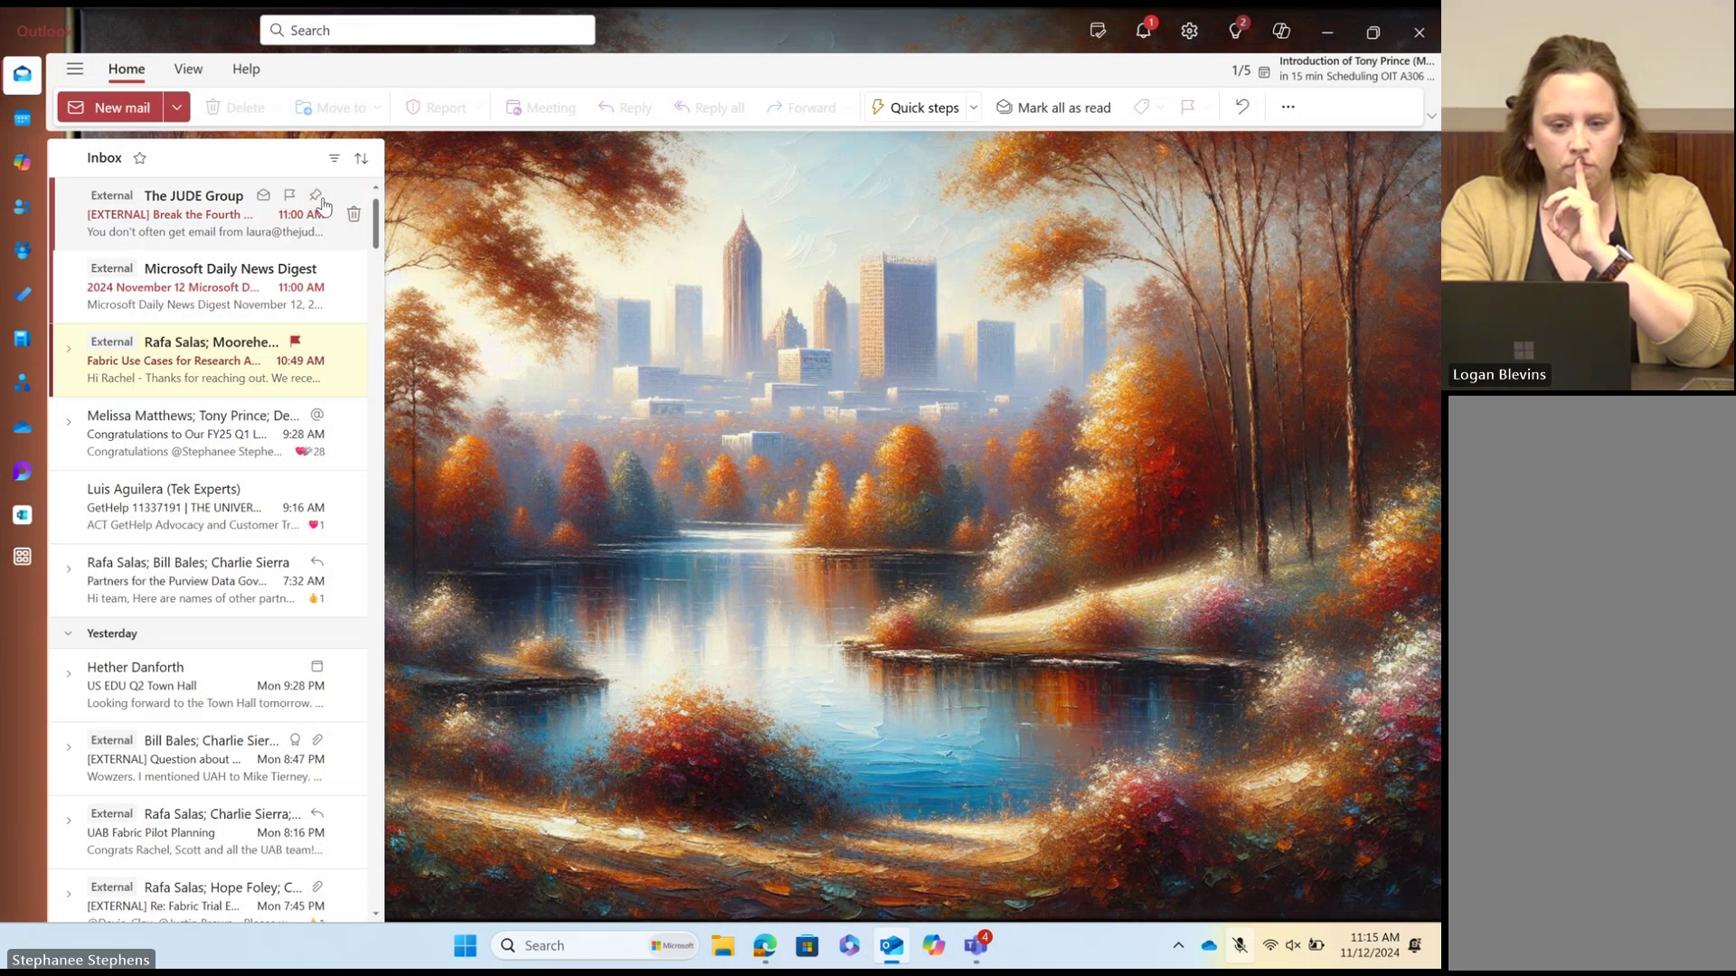
Step: Pin the JUDE Group, Microsoft Daily News Digest and Fabric Use Cases messages to the top of the inbox
{"action": "left_click", "coordinate": [317, 197]}
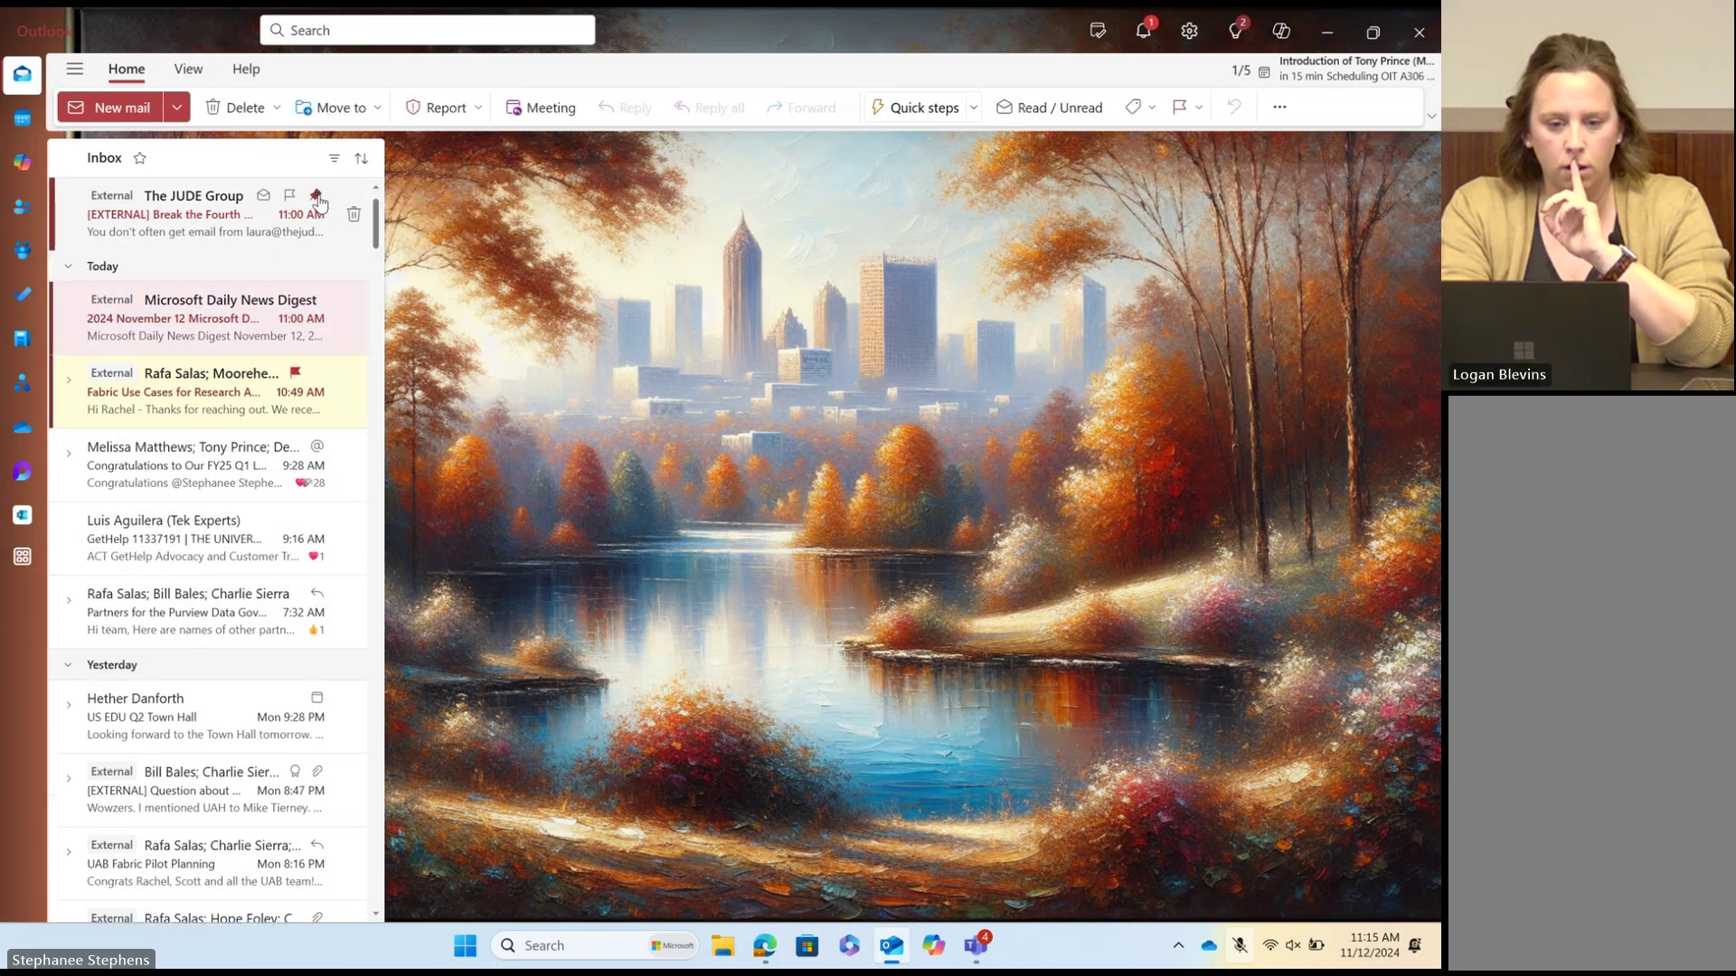
{"action": "left_click", "coordinate": [315, 307]}
{"action": "left_click", "coordinate": [315, 302]}
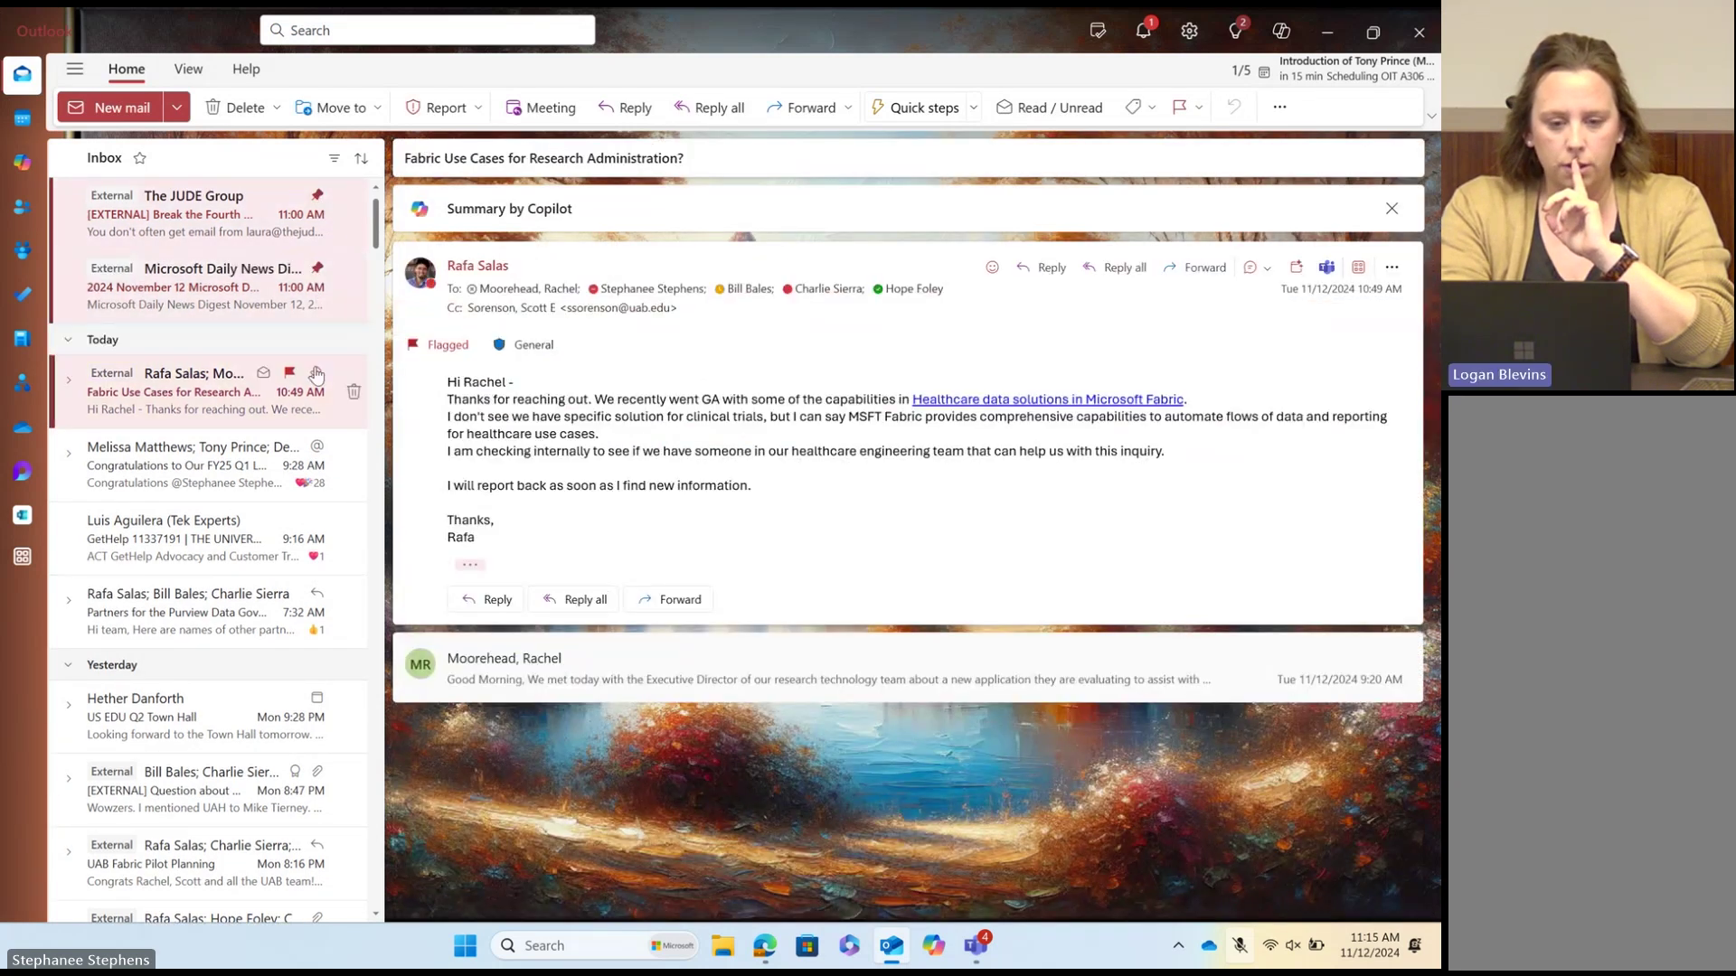
{"action": "left_click", "coordinate": [315, 376]}
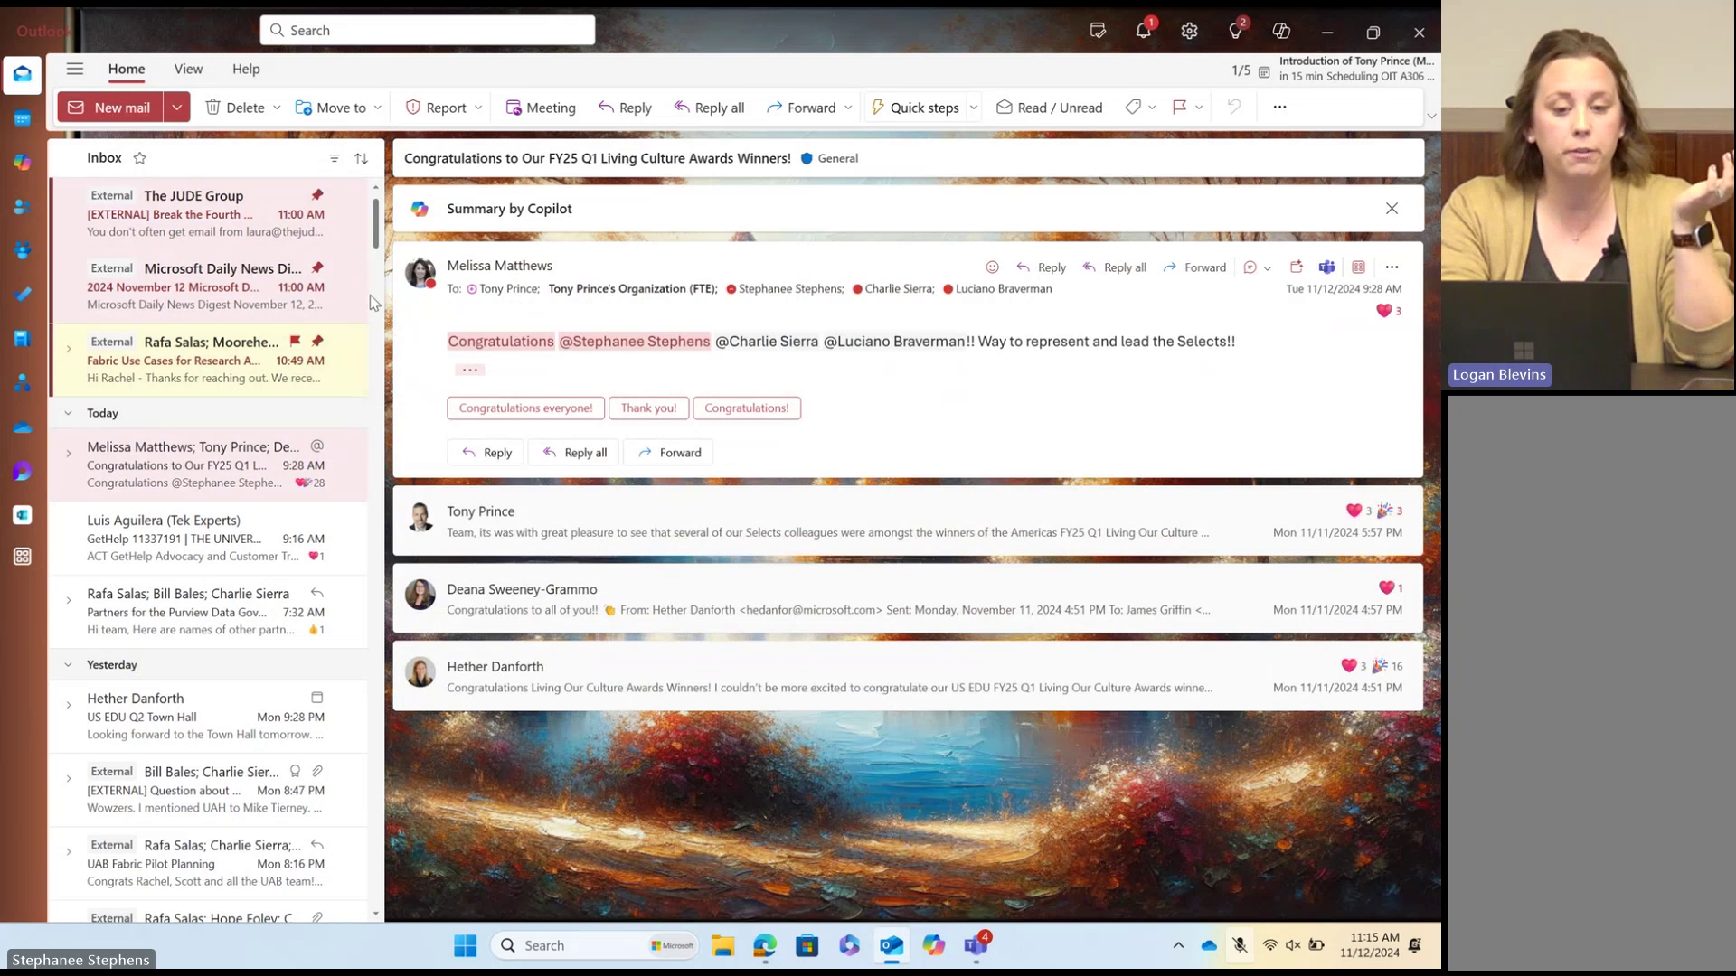
Step: Unpin the Fabric Use Cases, Microsoft Daily News Digest and JUDE Group messages
{"action": "left_click", "coordinate": [317, 344]}
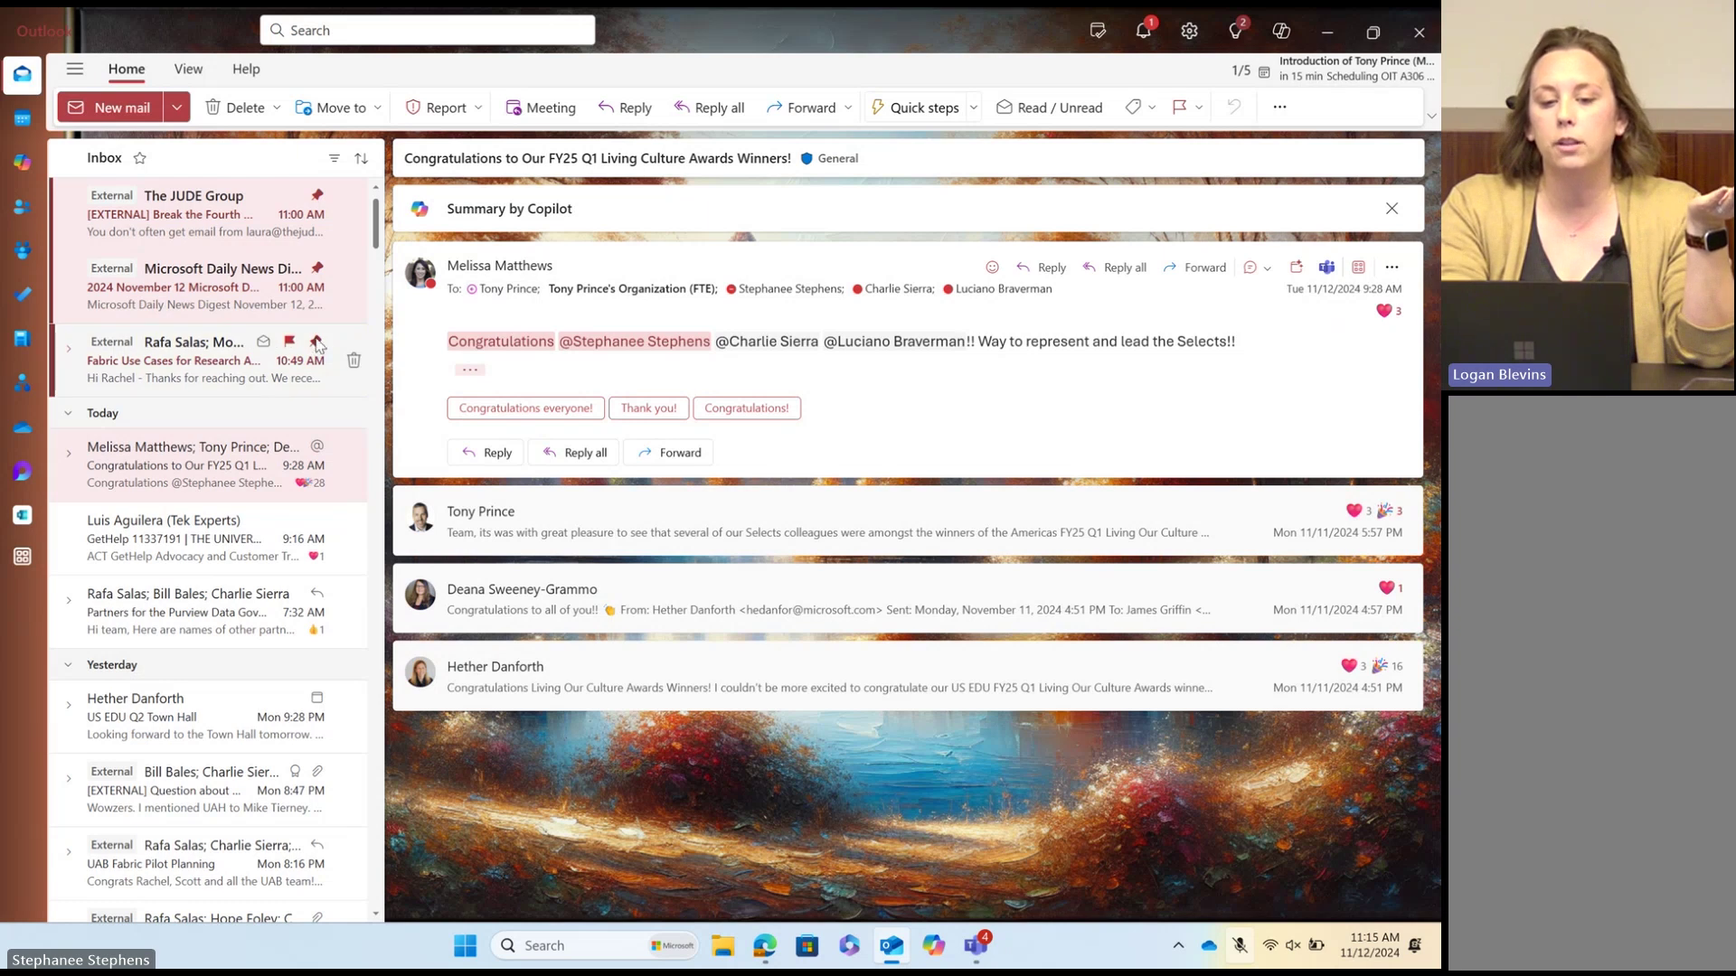
{"action": "left_click", "coordinate": [317, 269]}
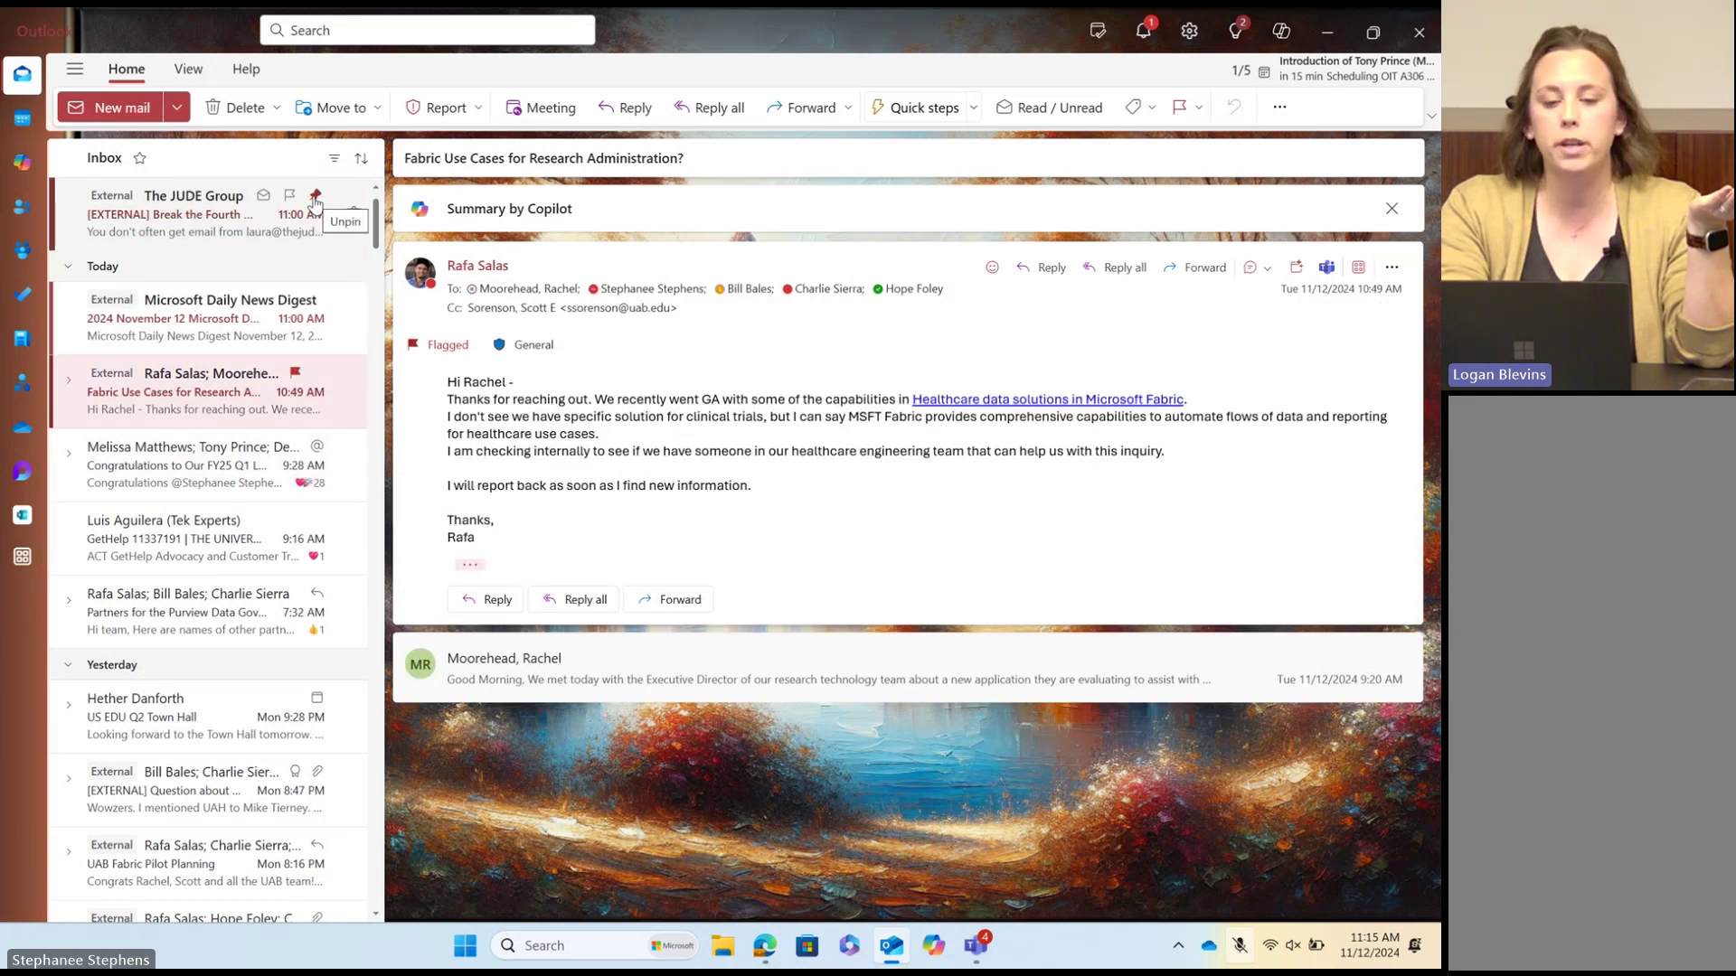
{"action": "left_click", "coordinate": [314, 198]}
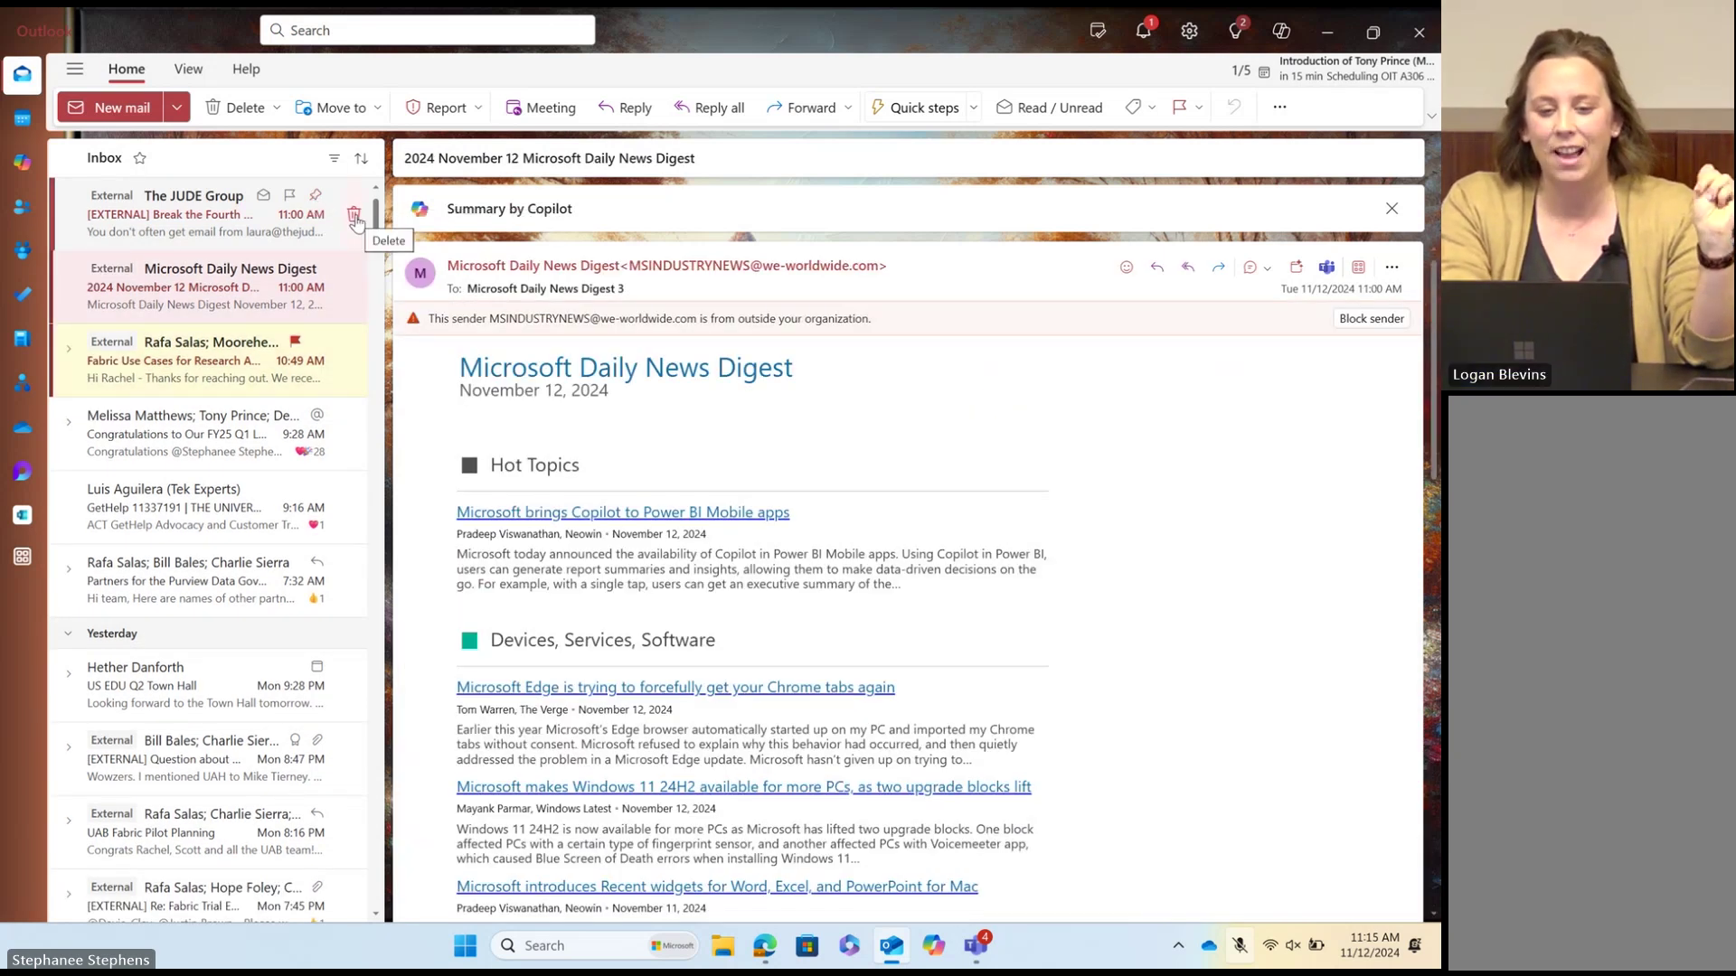
Step: Delete the JUDE Group and Microsoft Daily News Digest messages, and open the Living Culture Awards conversation
{"action": "left_click", "coordinate": [354, 216]}
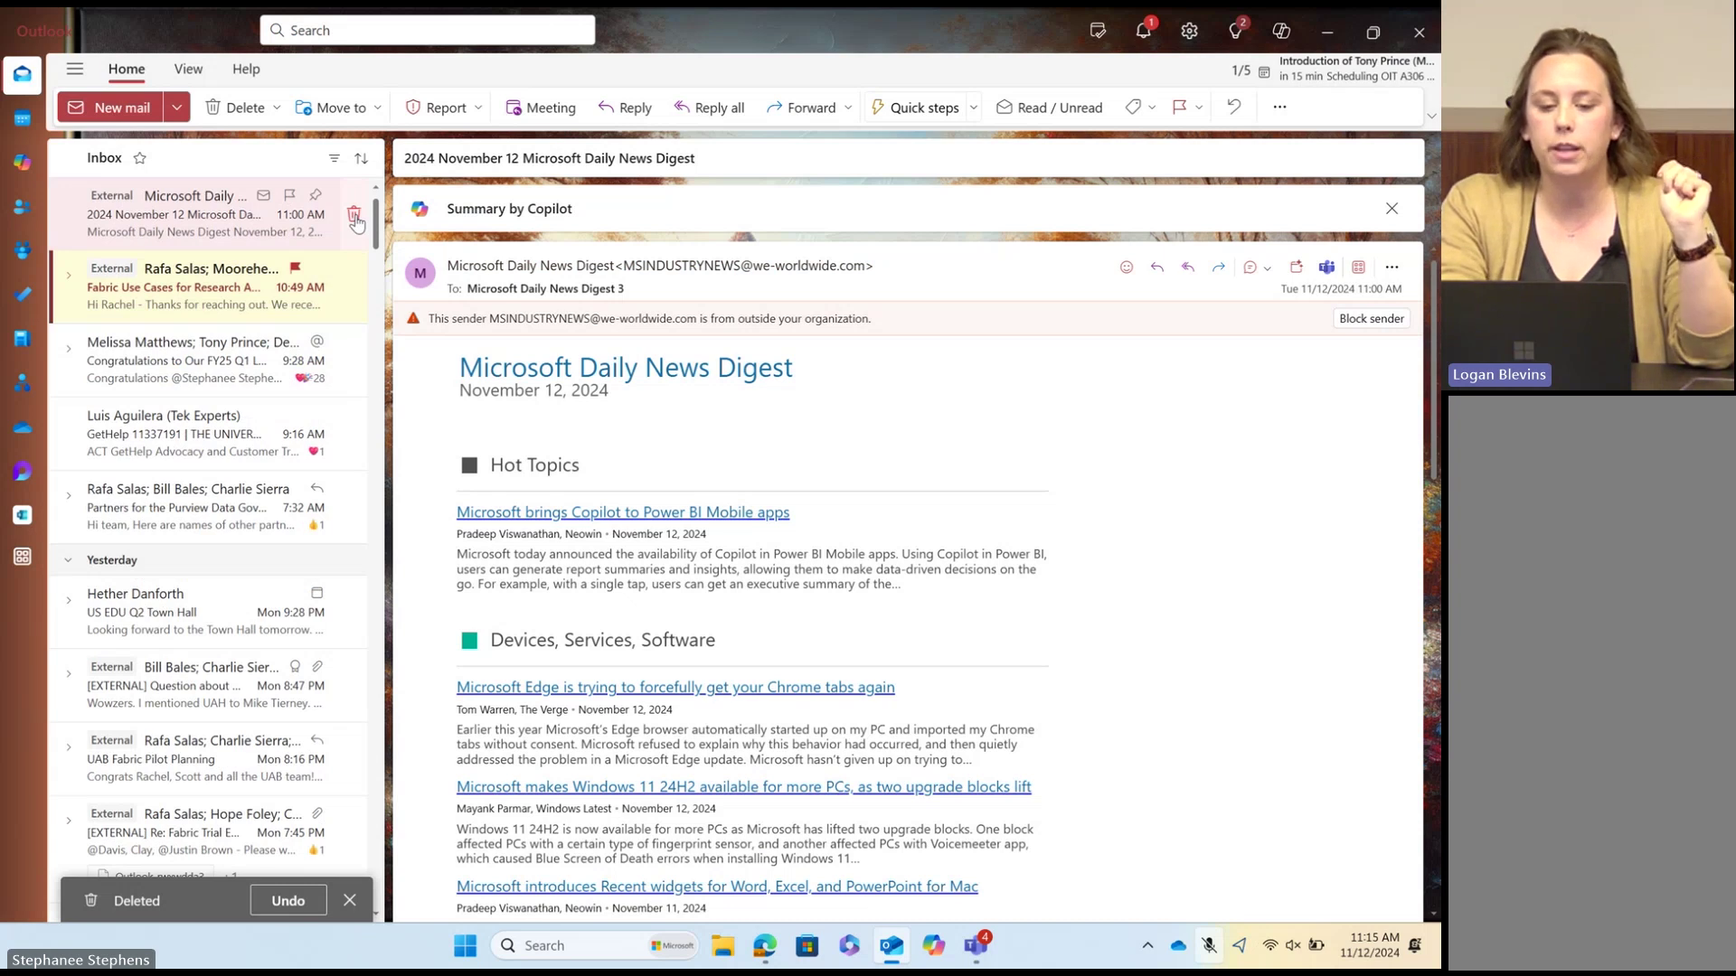
{"action": "left_click", "coordinate": [355, 216]}
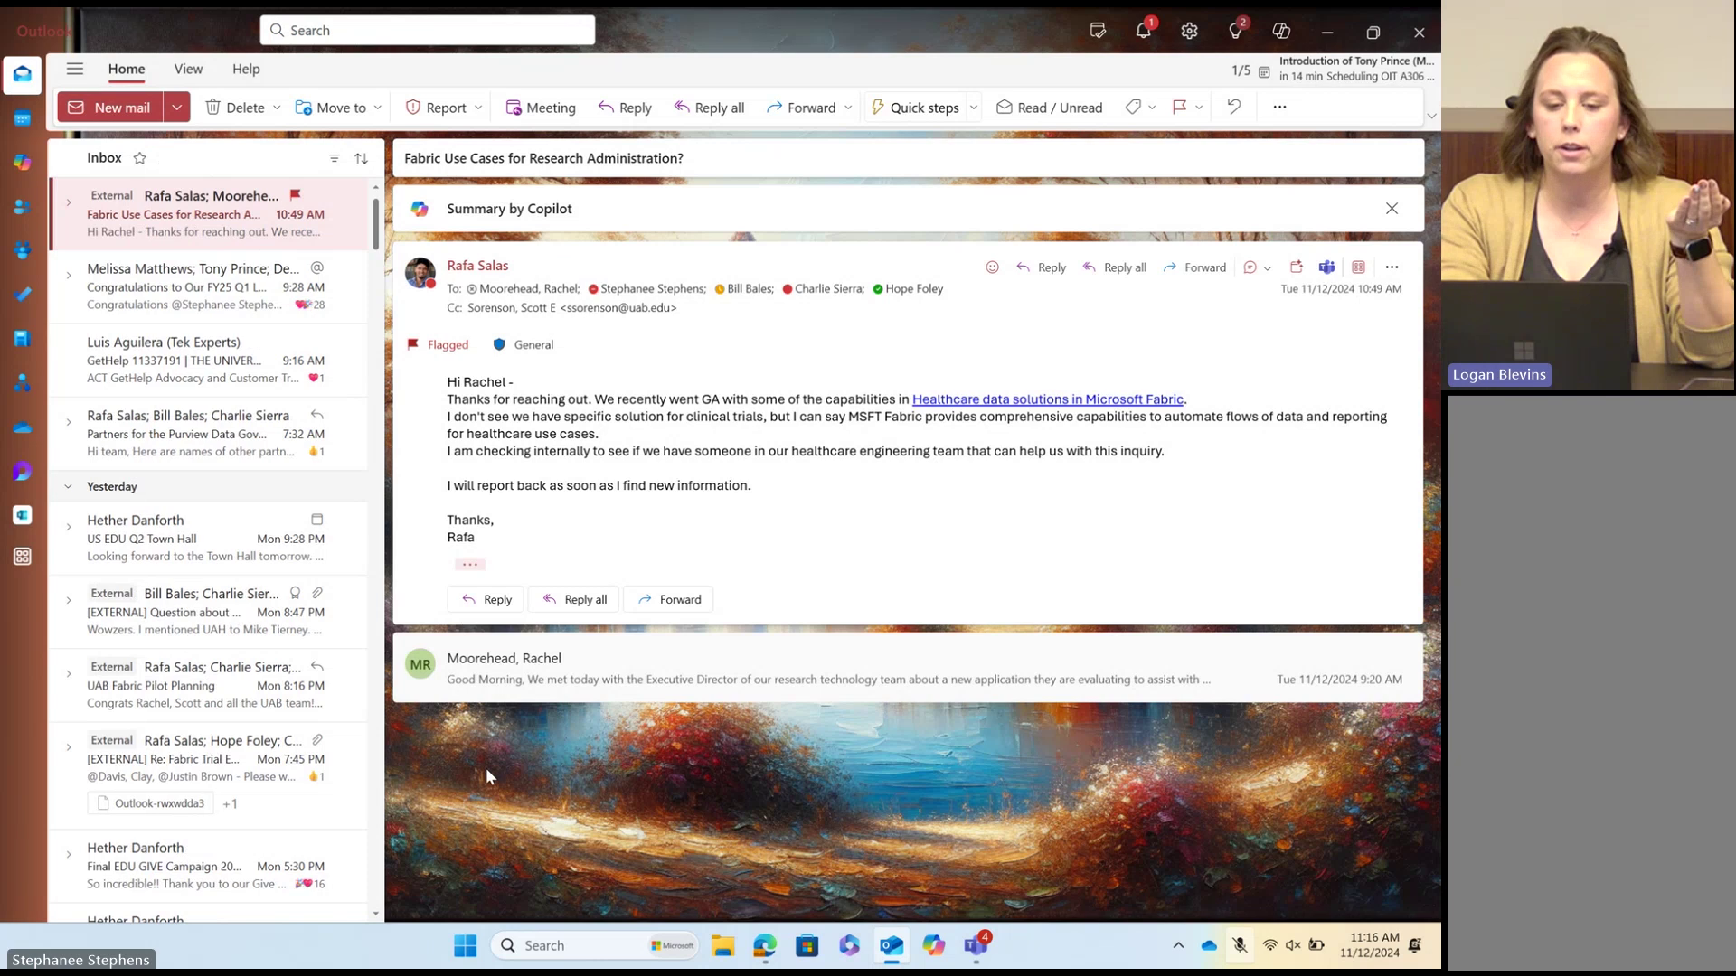
{"action": "left_click", "coordinate": [166, 294]}
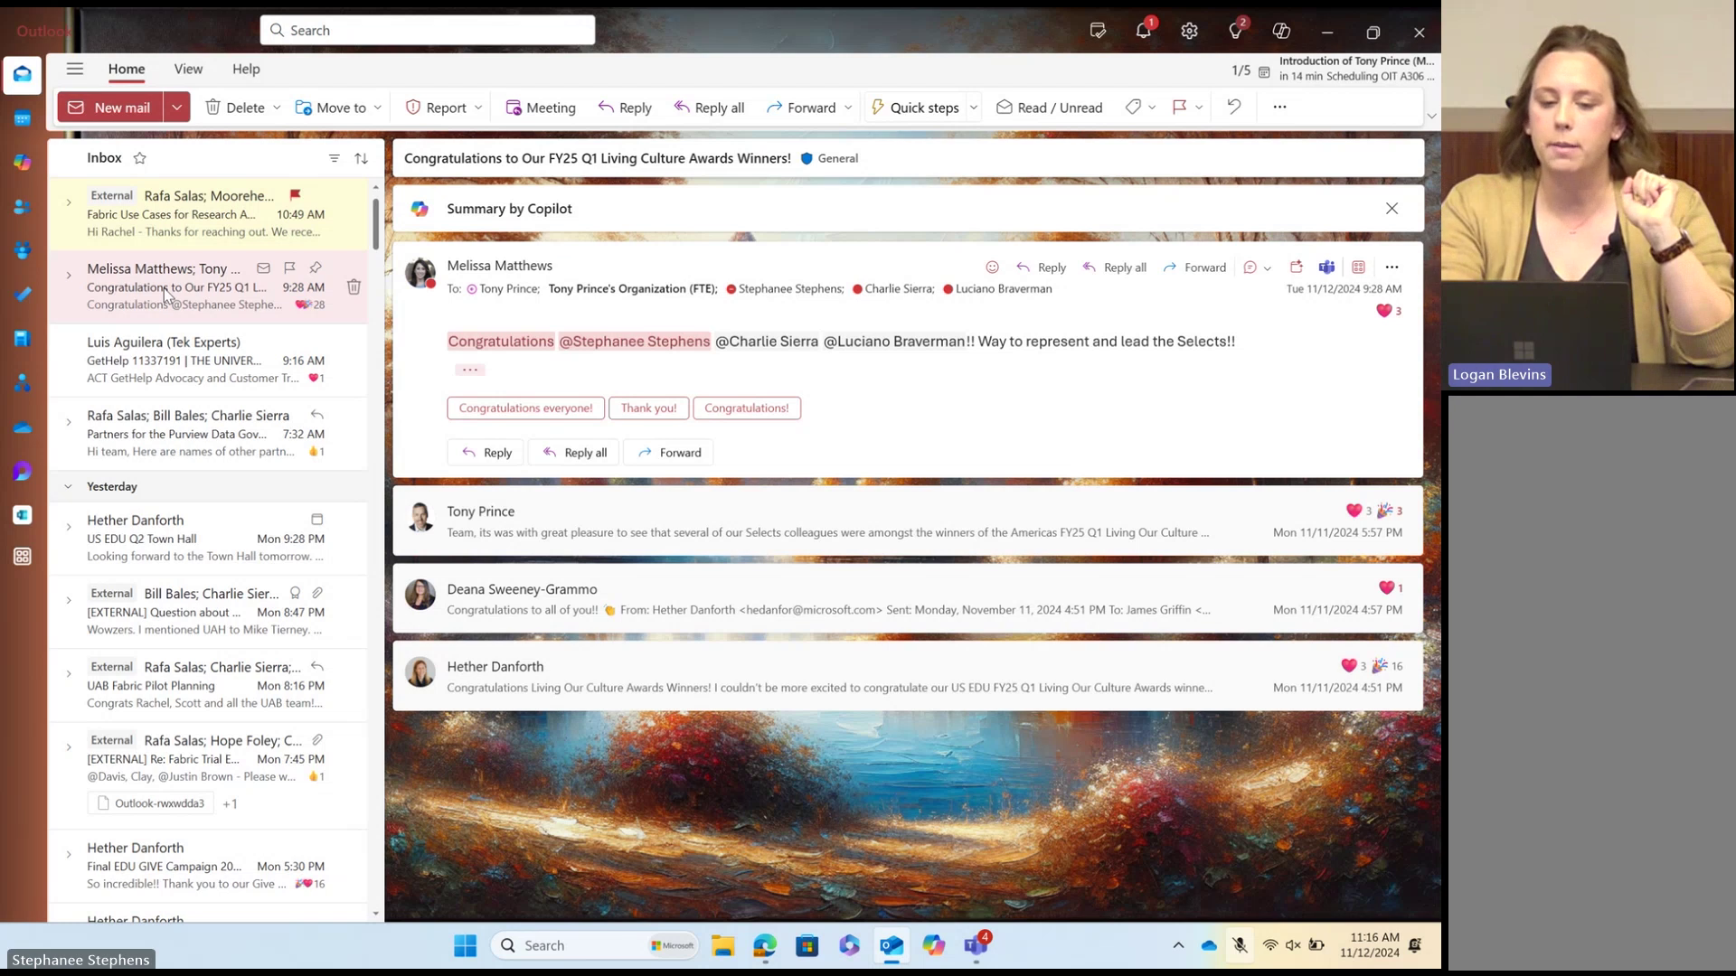
Step: Filter the inbox to unread messages and clear the filter
{"action": "left_click", "coordinate": [334, 162]}
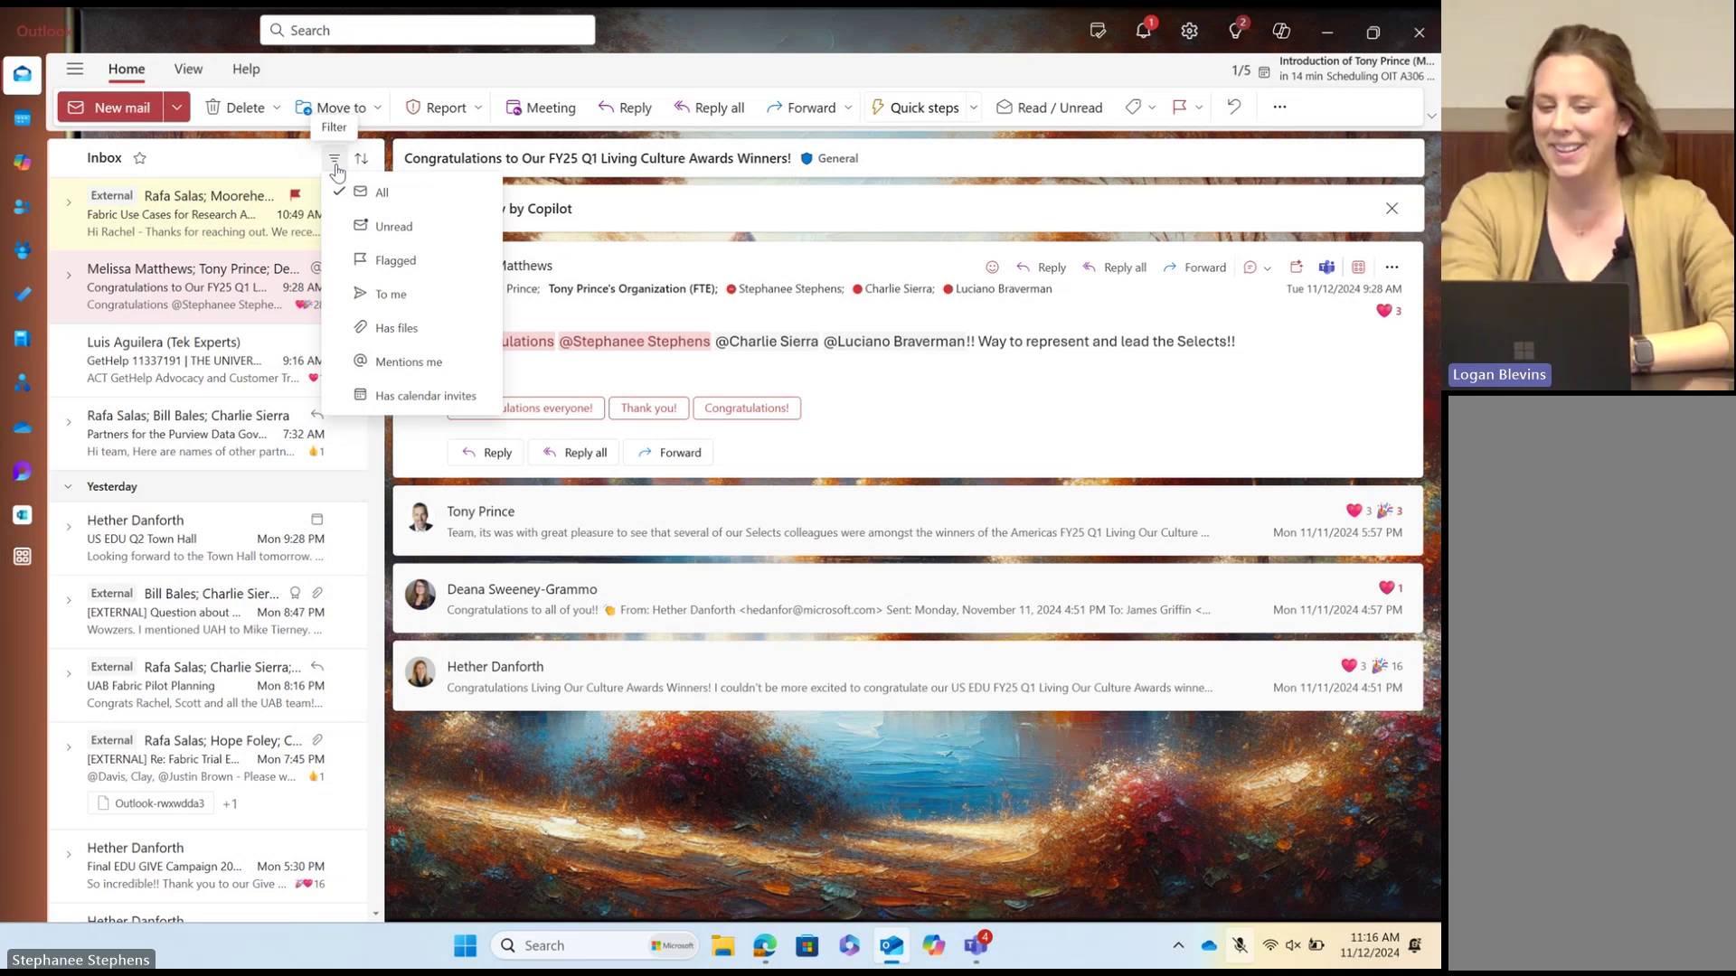
{"action": "left_click", "coordinate": [424, 237]}
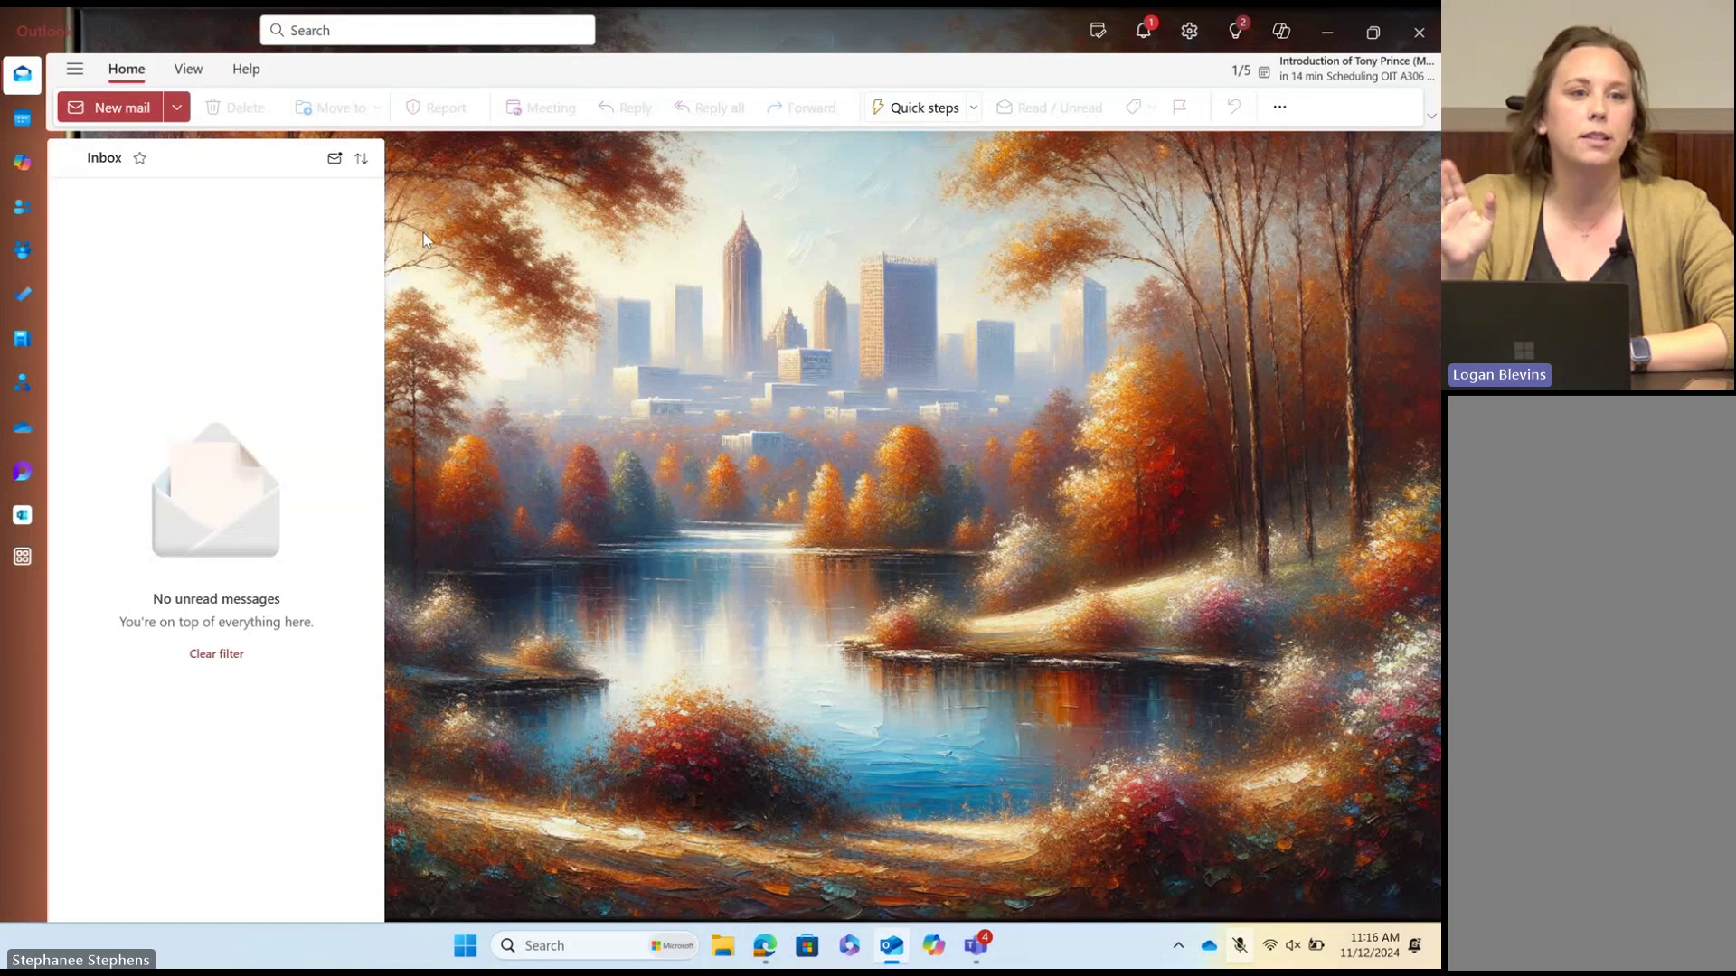
{"action": "left_click", "coordinate": [333, 160]}
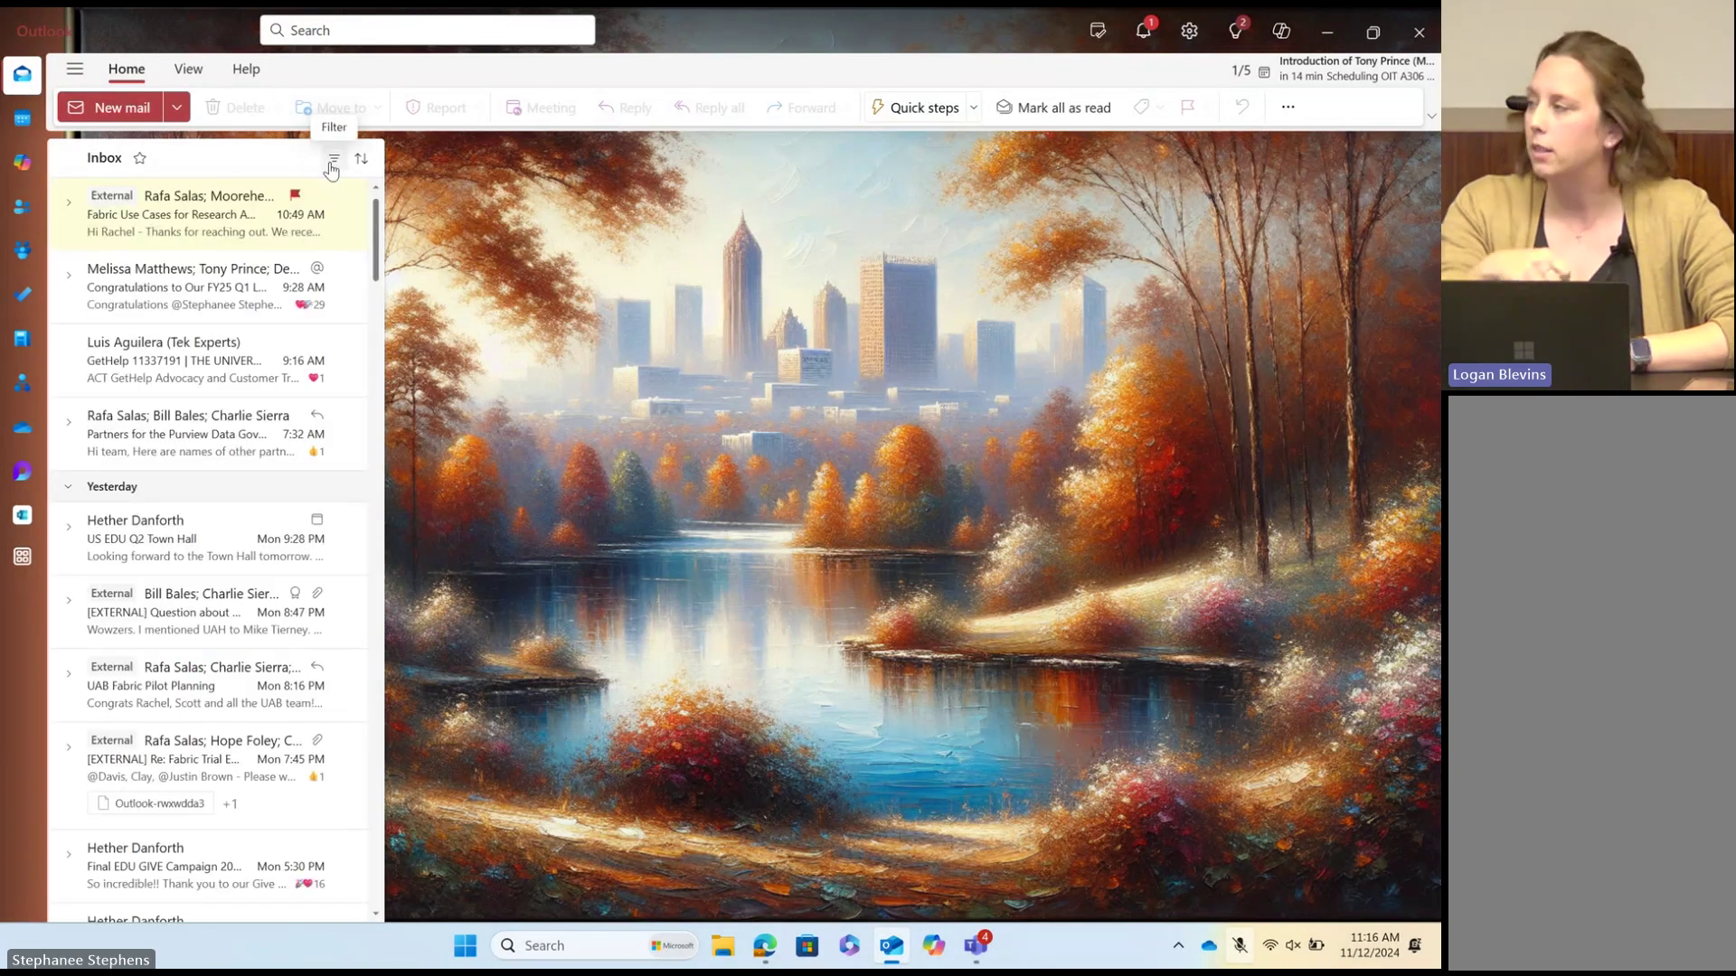
Step: Filter the inbox to flagged messages, review the list, and clear the filter
{"action": "left_click", "coordinate": [333, 168]}
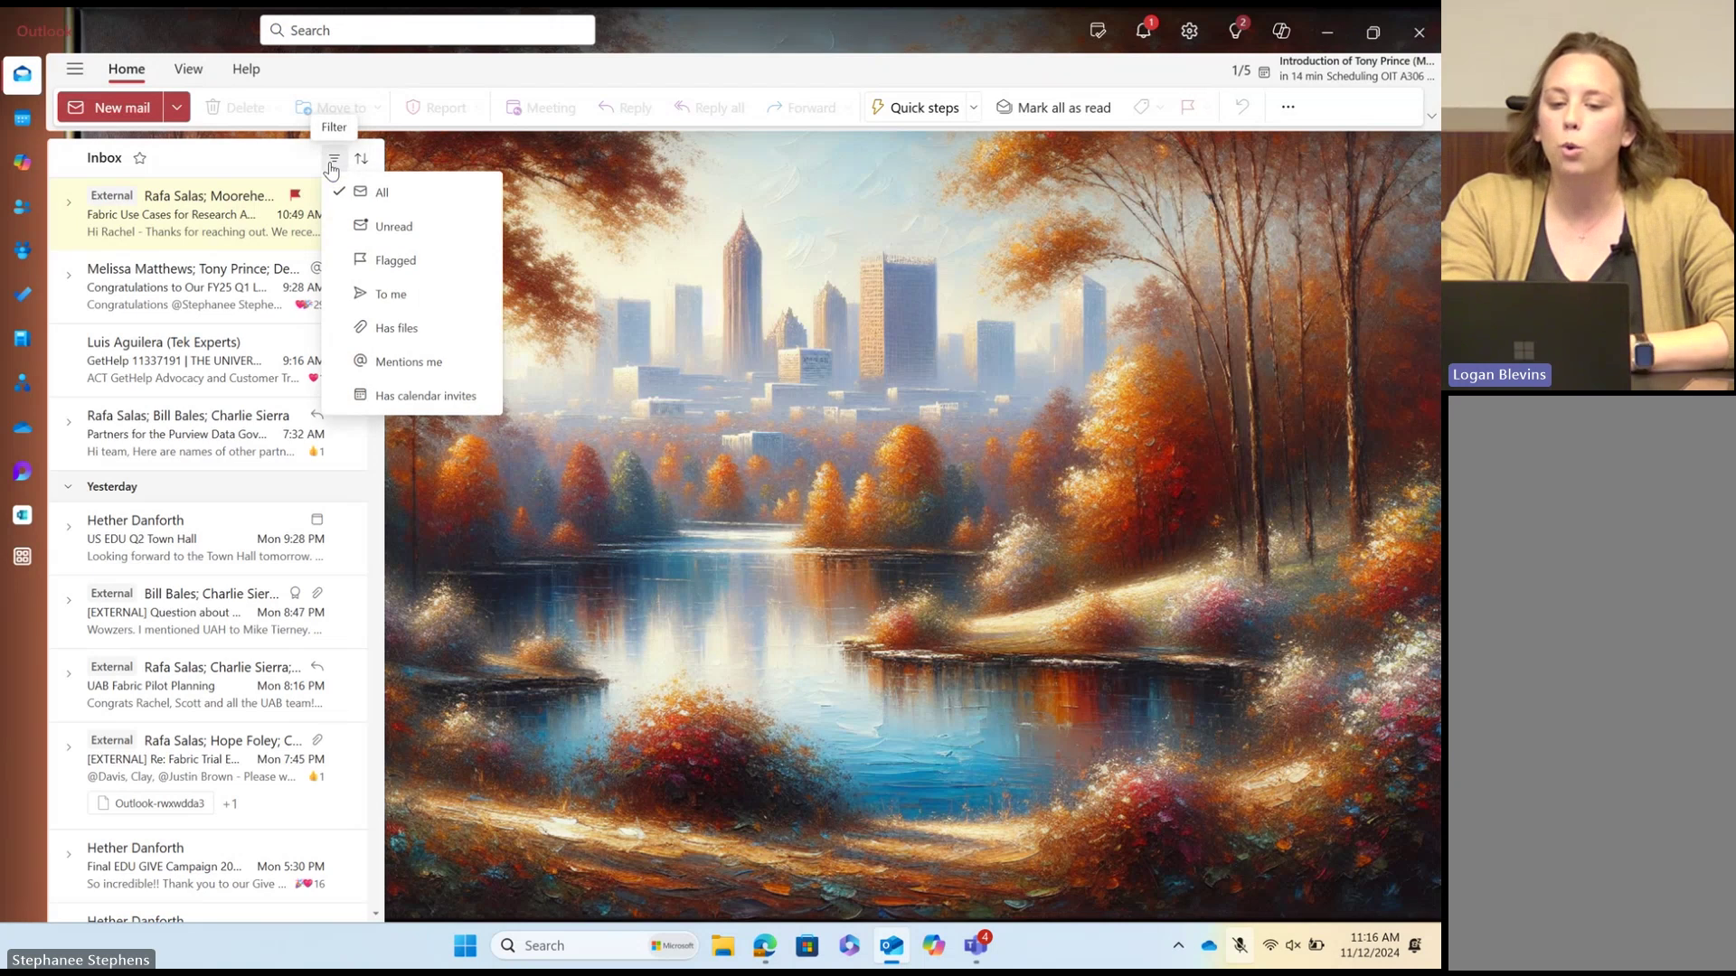
{"action": "left_click", "coordinate": [382, 267]}
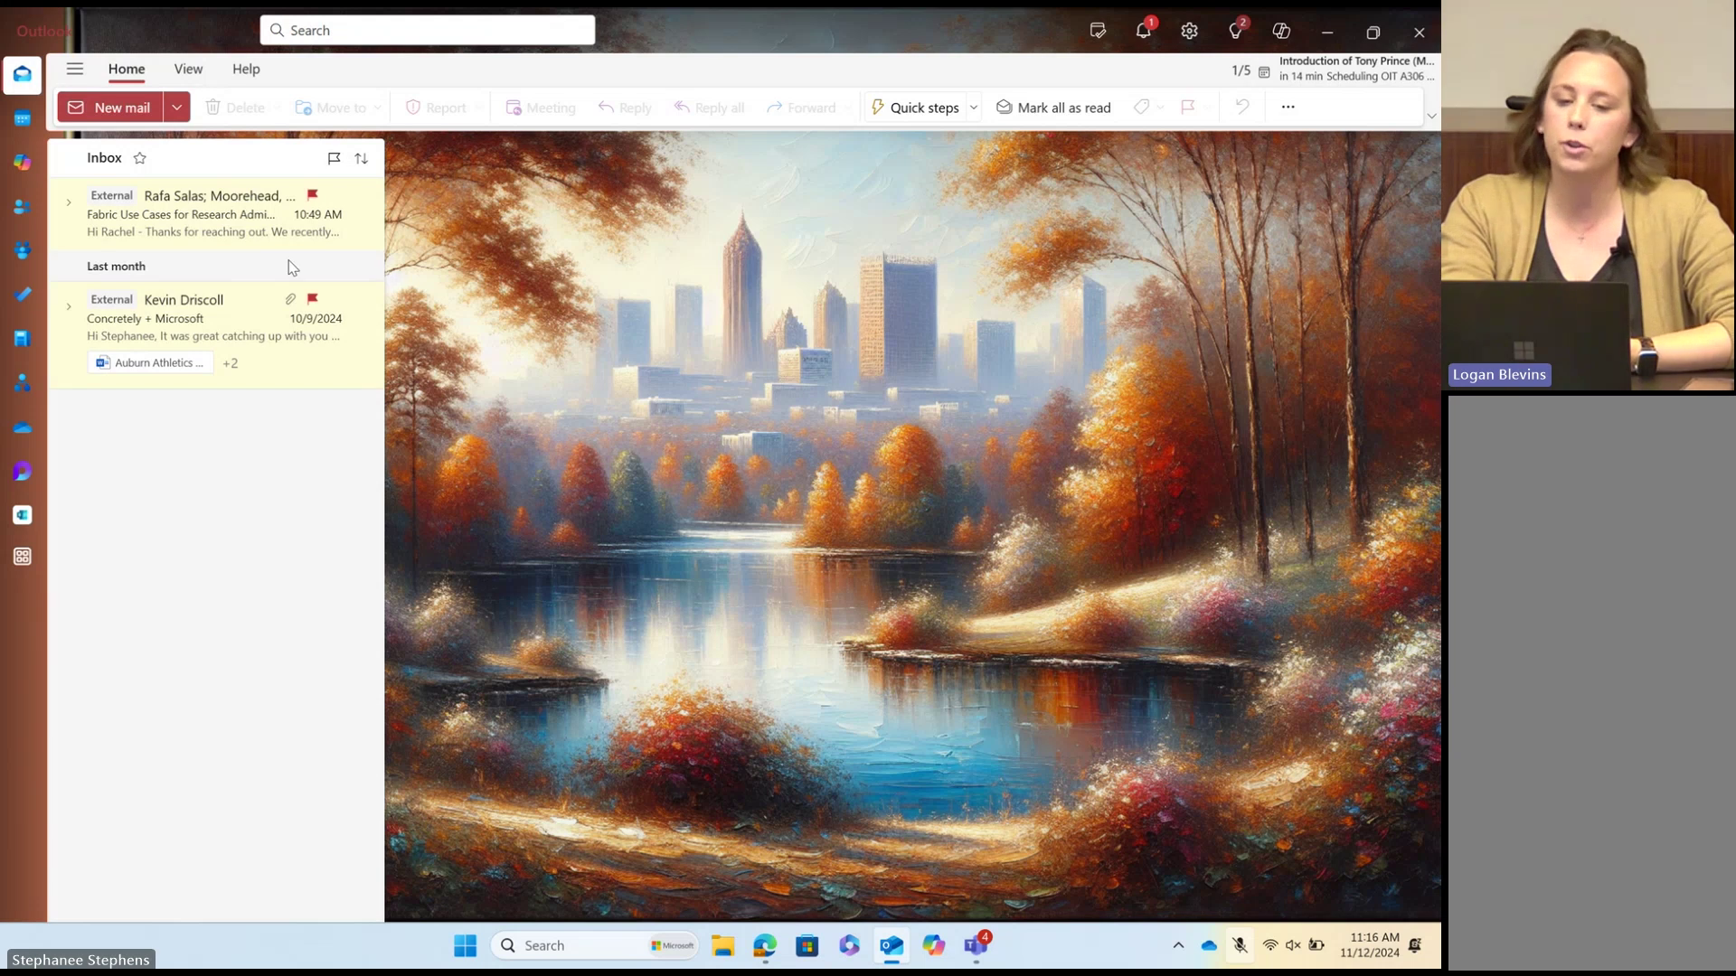
{"action": "left_click", "coordinate": [333, 160]}
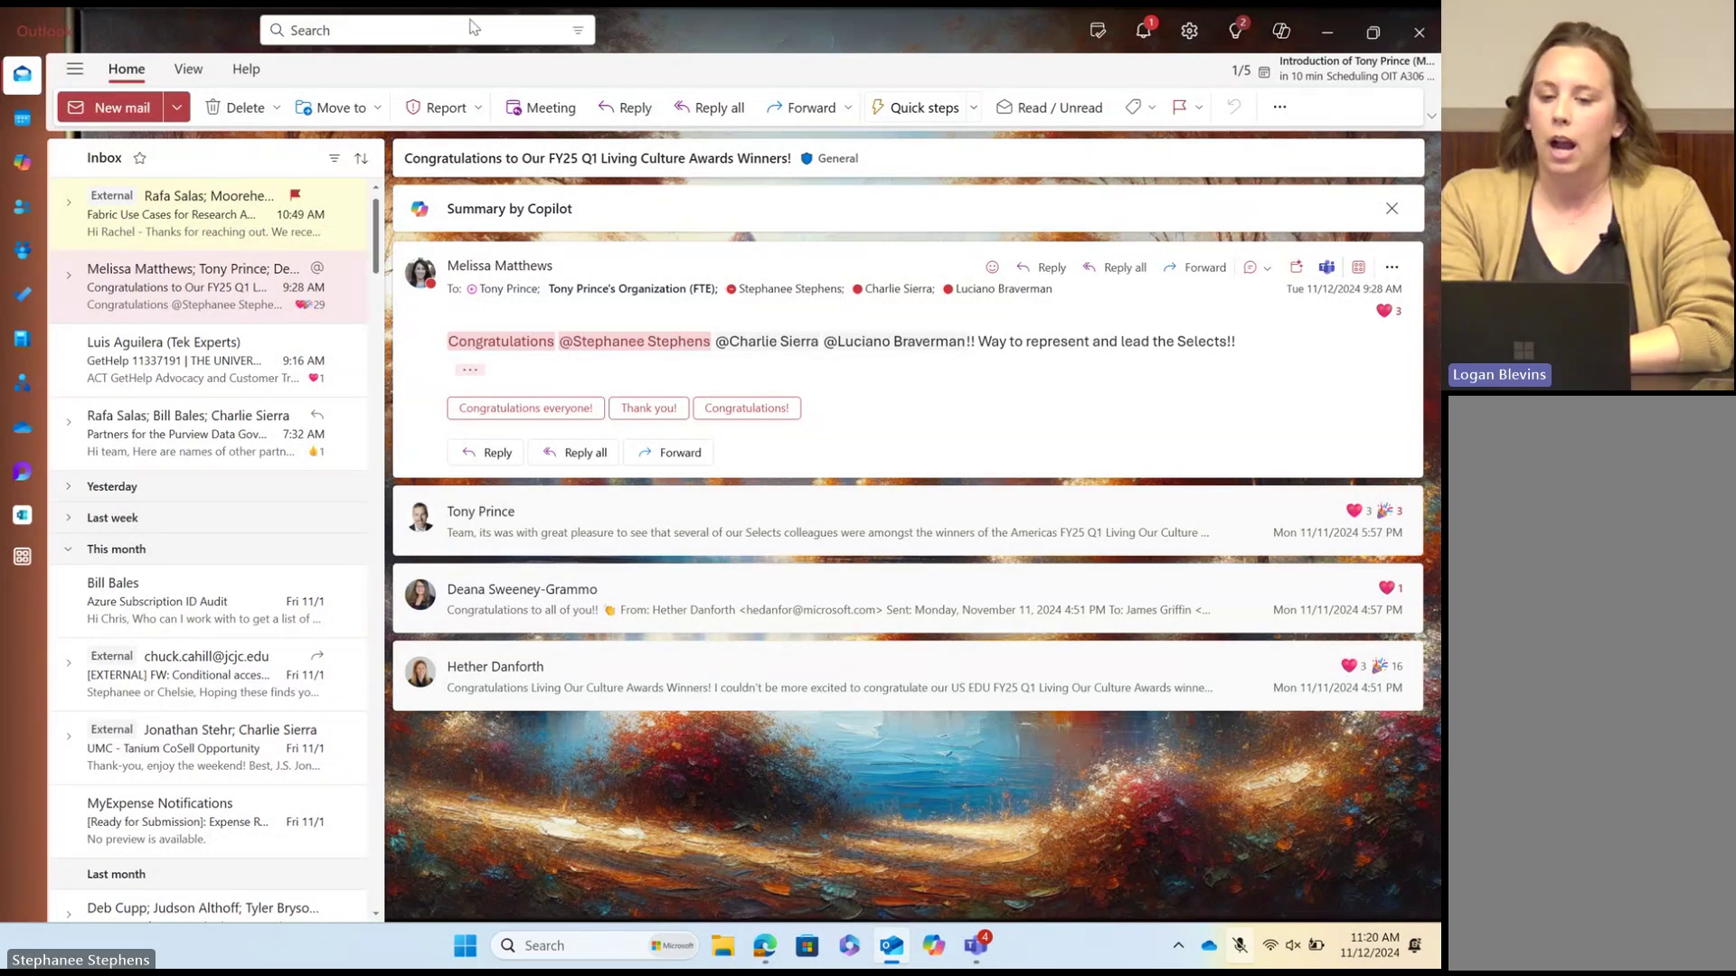
Step: Try to create a meeting from the Living Culture Awards conversation
{"action": "left_click", "coordinate": [539, 115]}
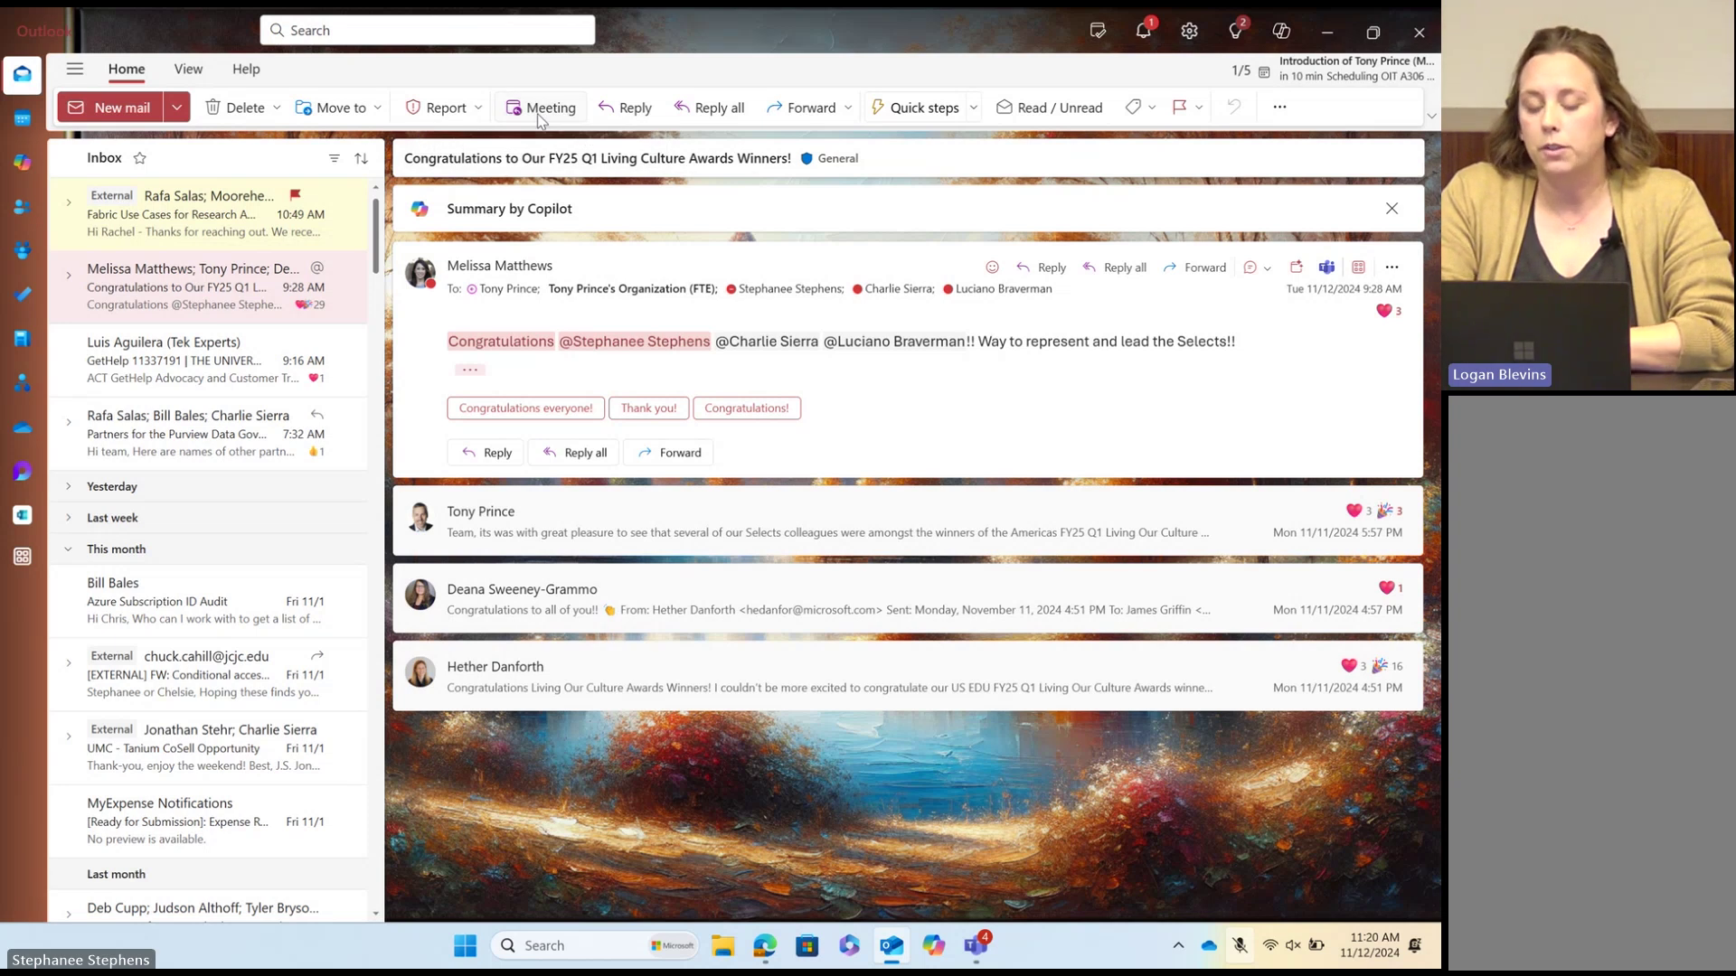
{"action": "left_click", "coordinate": [539, 117]}
{"action": "left_click", "coordinate": [202, 288]}
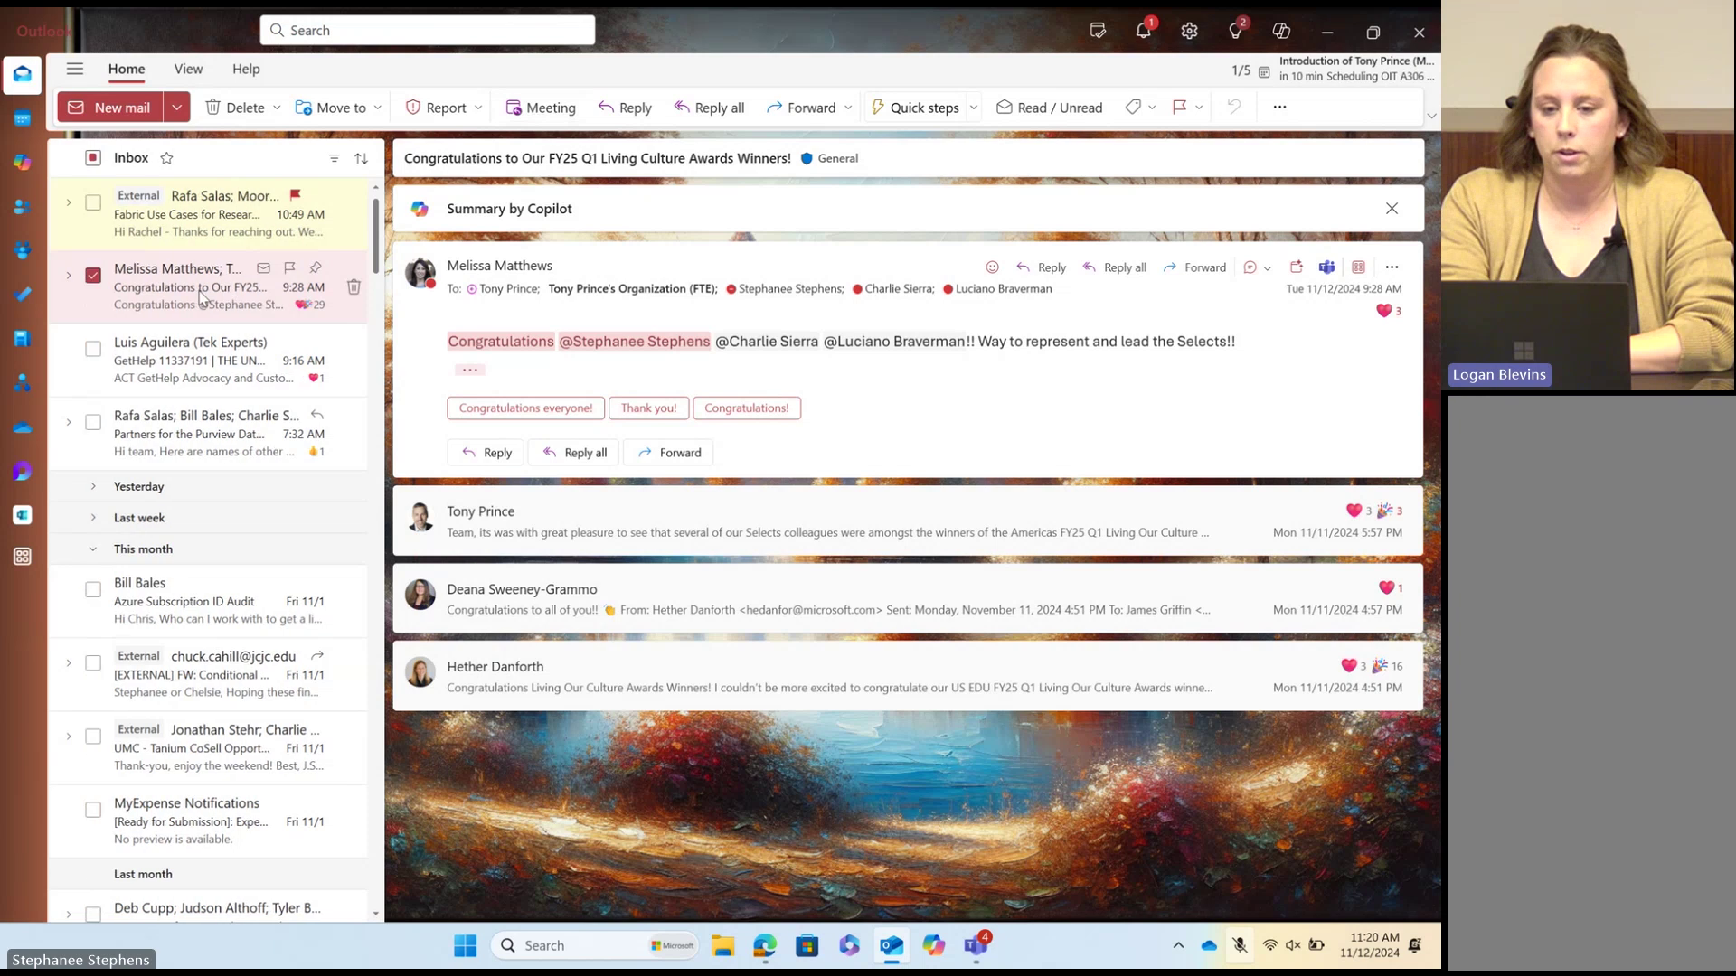
{"action": "left_click", "coordinate": [539, 112]}
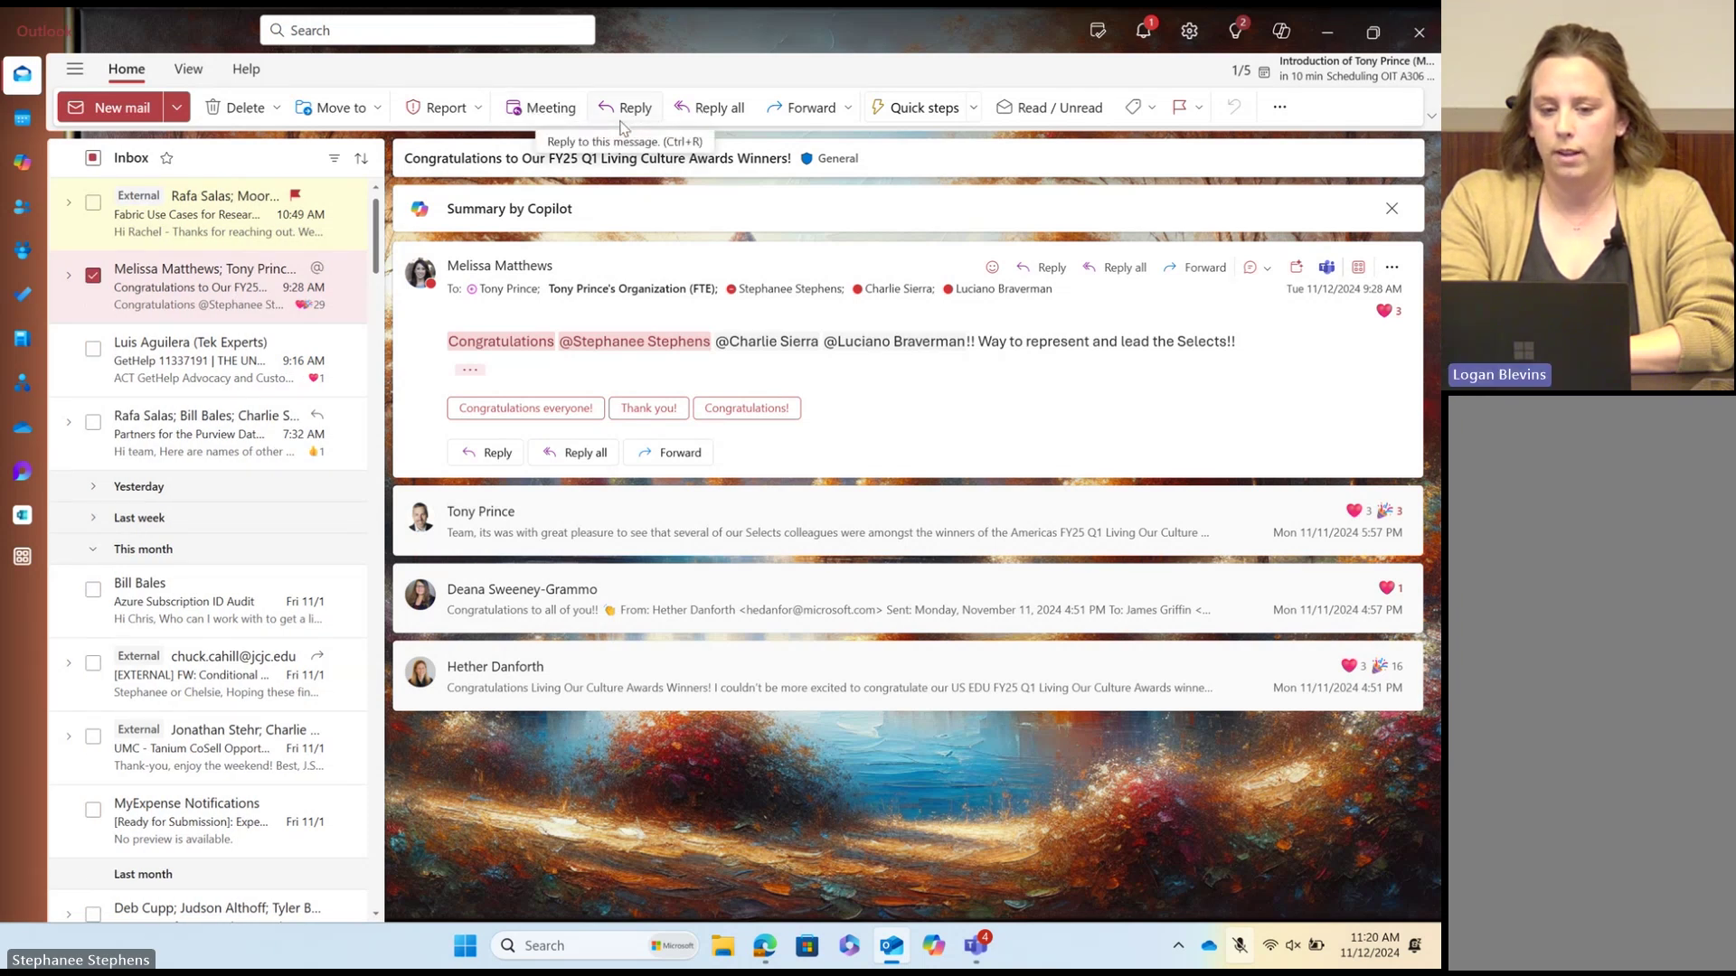
Step: Open the Purview Data Governance and Security Workshop partners email and reply to it with a meeting
{"action": "left_click", "coordinate": [179, 441]}
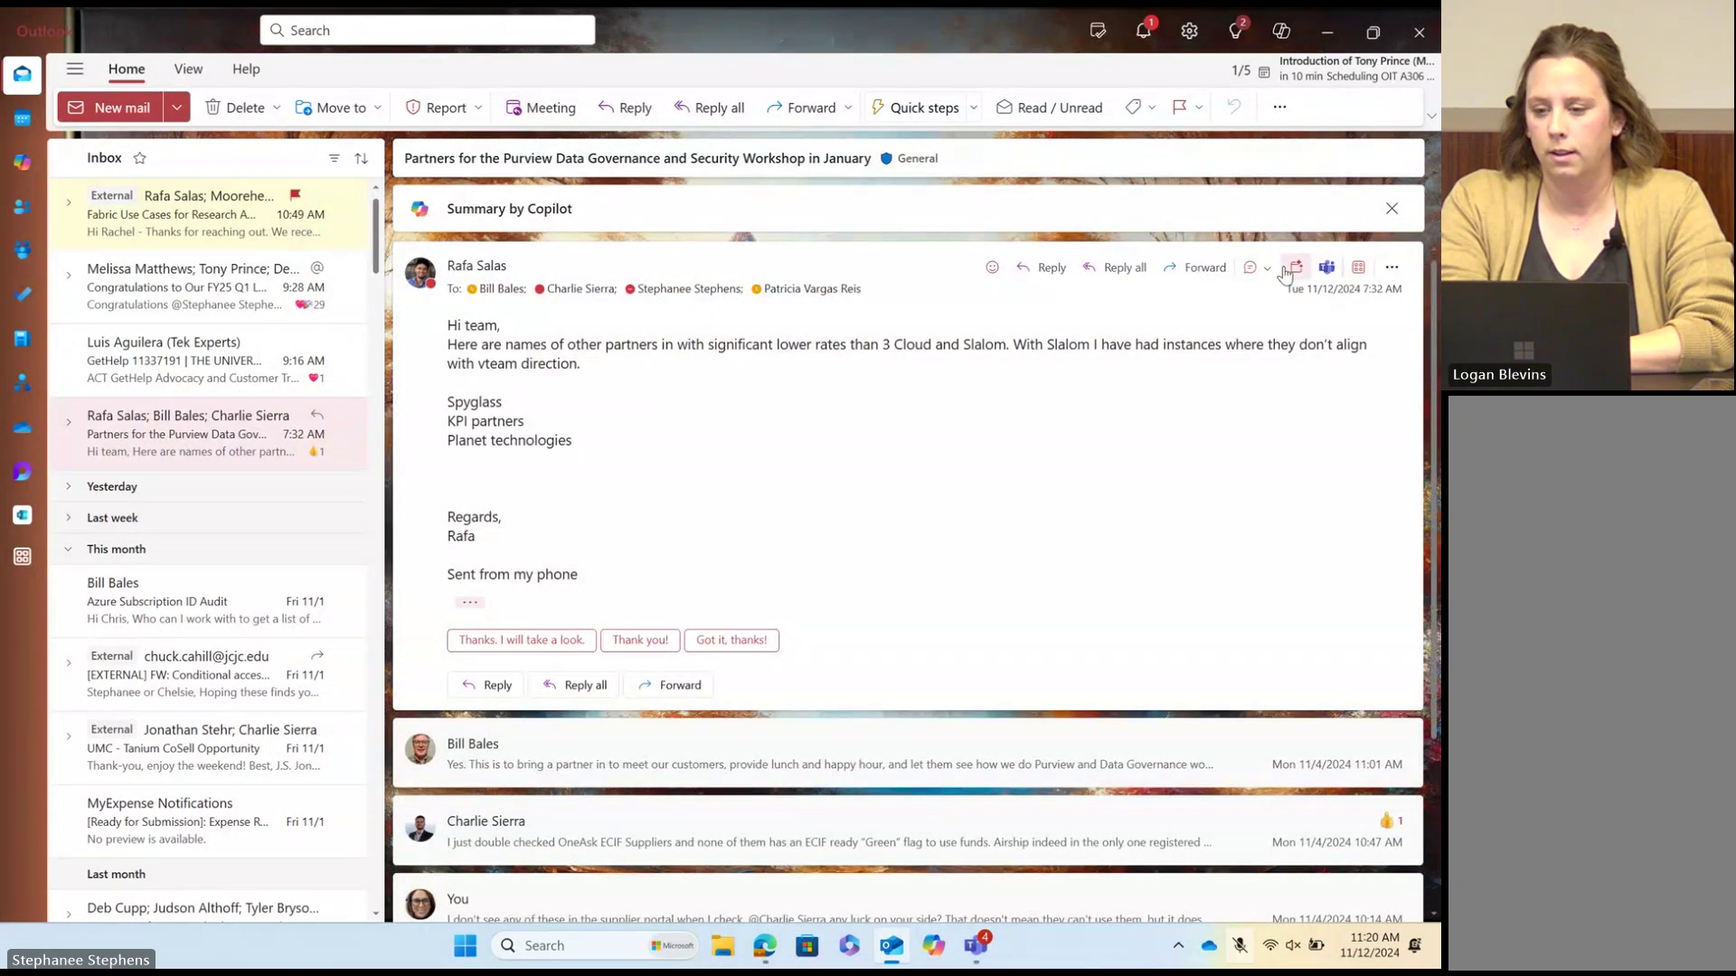
{"action": "left_click", "coordinate": [1391, 267]}
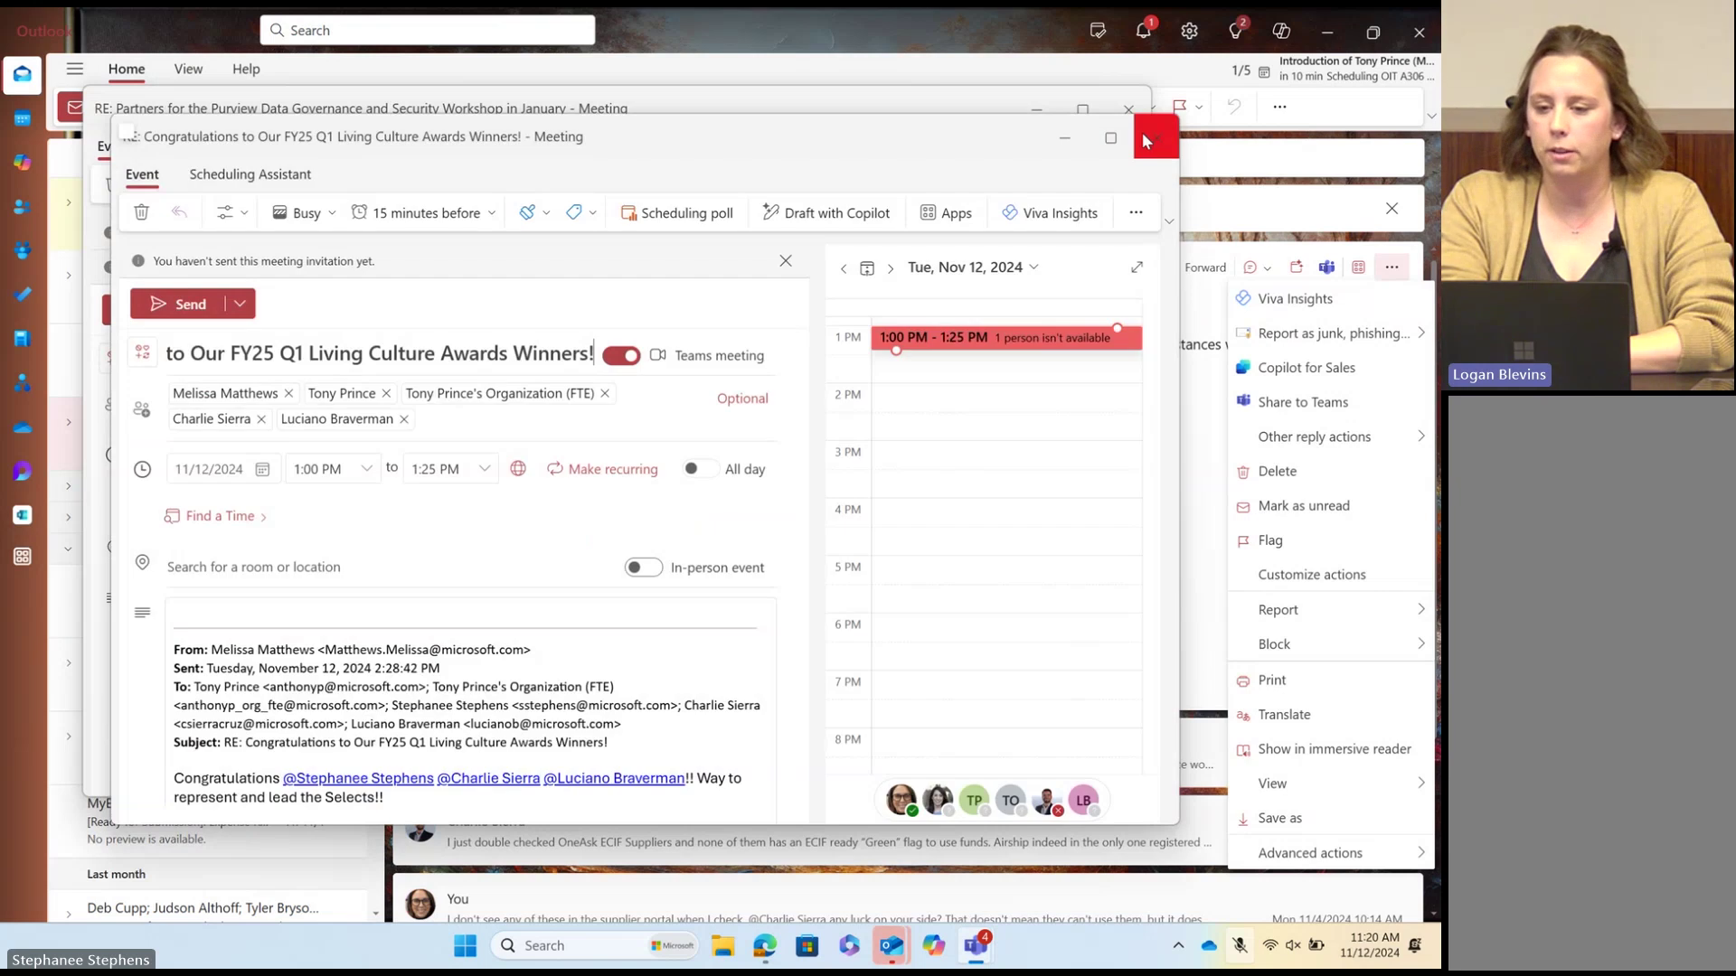
Step: Discard all the duplicate Living Culture Awards meeting drafts, keeping the Purview workshop meeting draft open
{"action": "left_click", "coordinate": [1142, 133]}
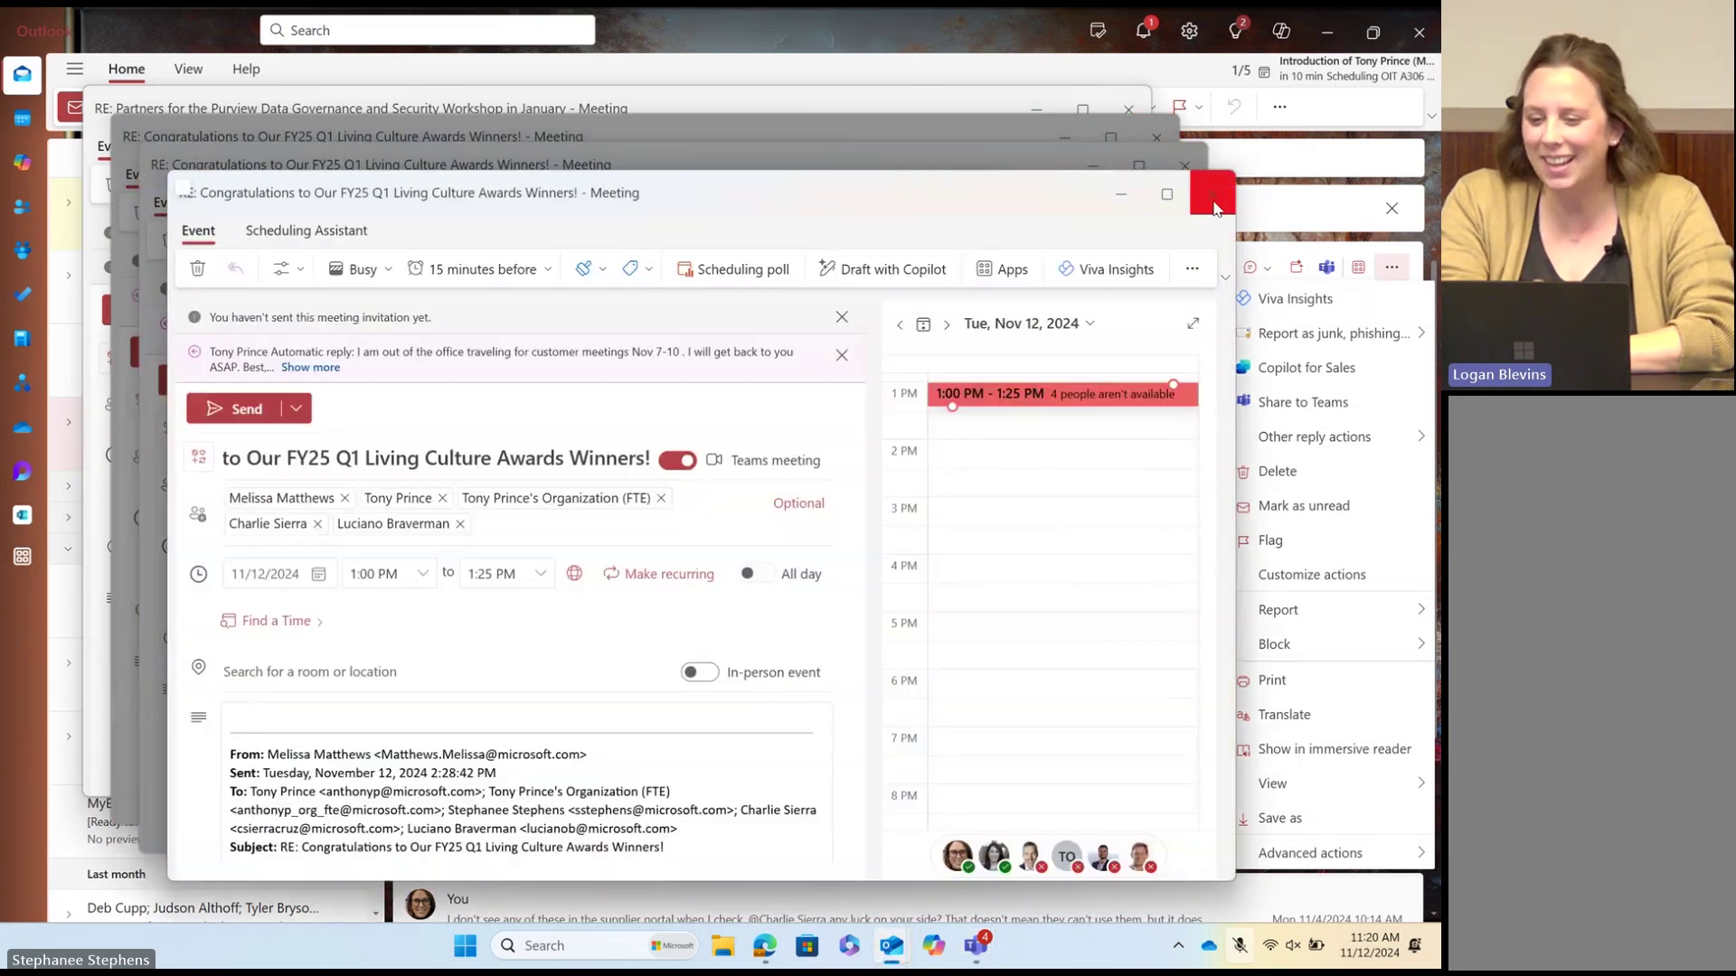
{"action": "left_click", "coordinate": [1212, 199]}
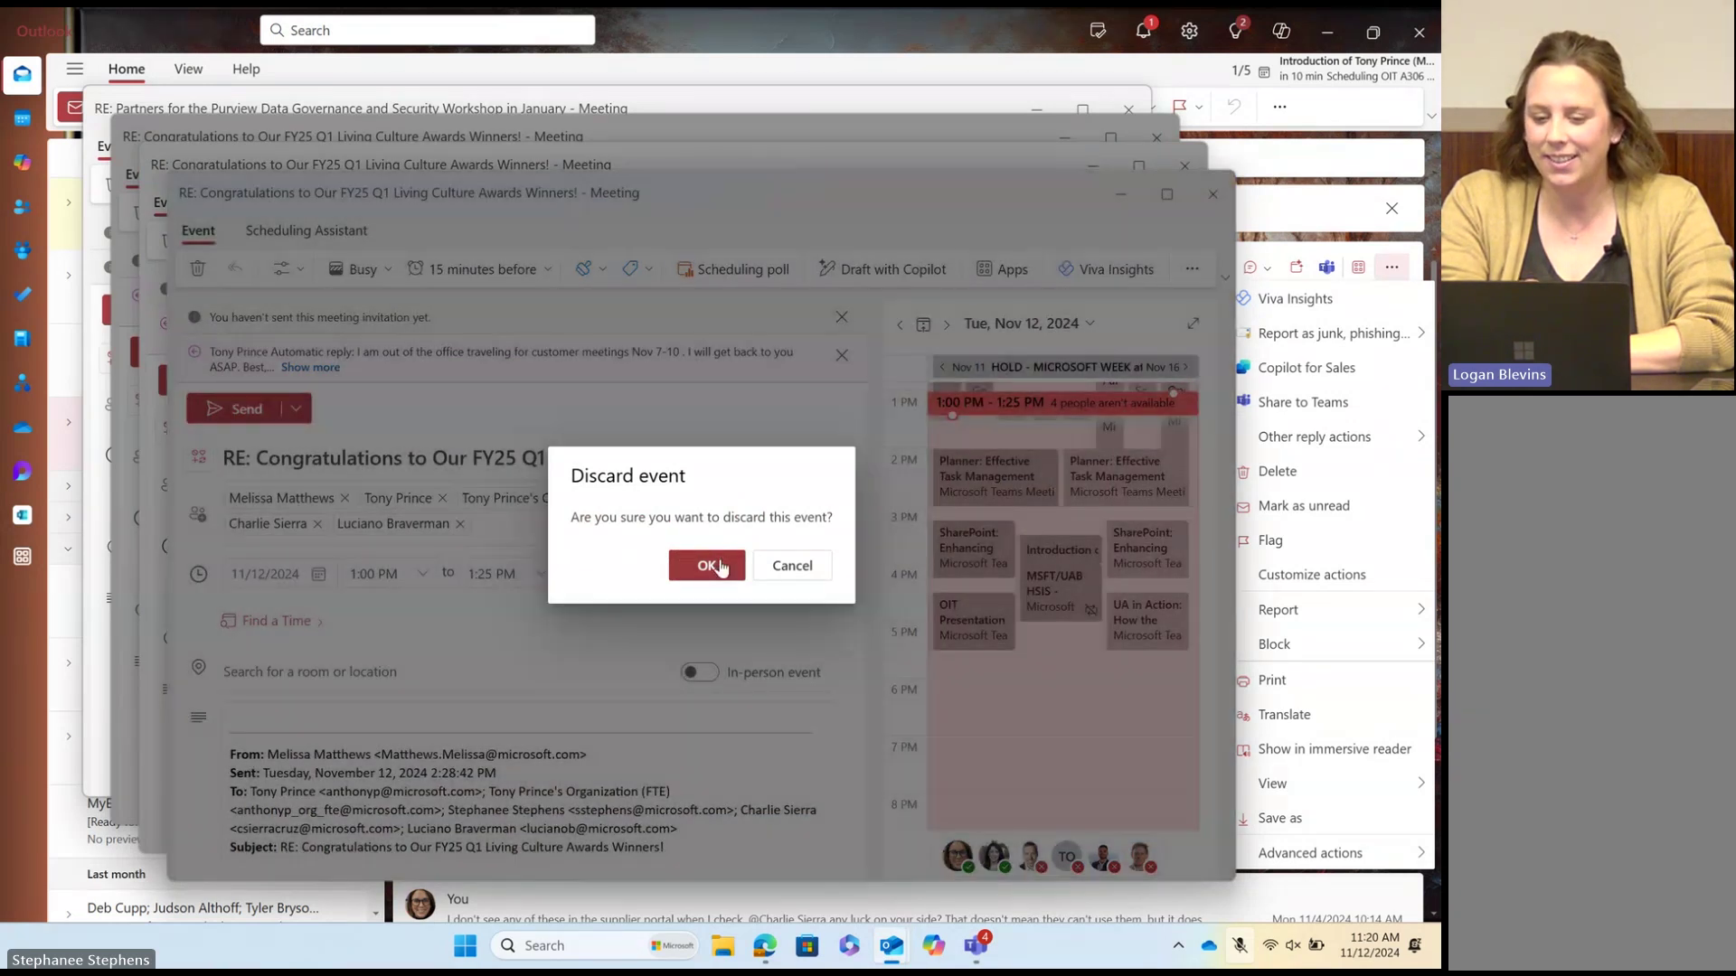
{"action": "left_click", "coordinate": [722, 567]}
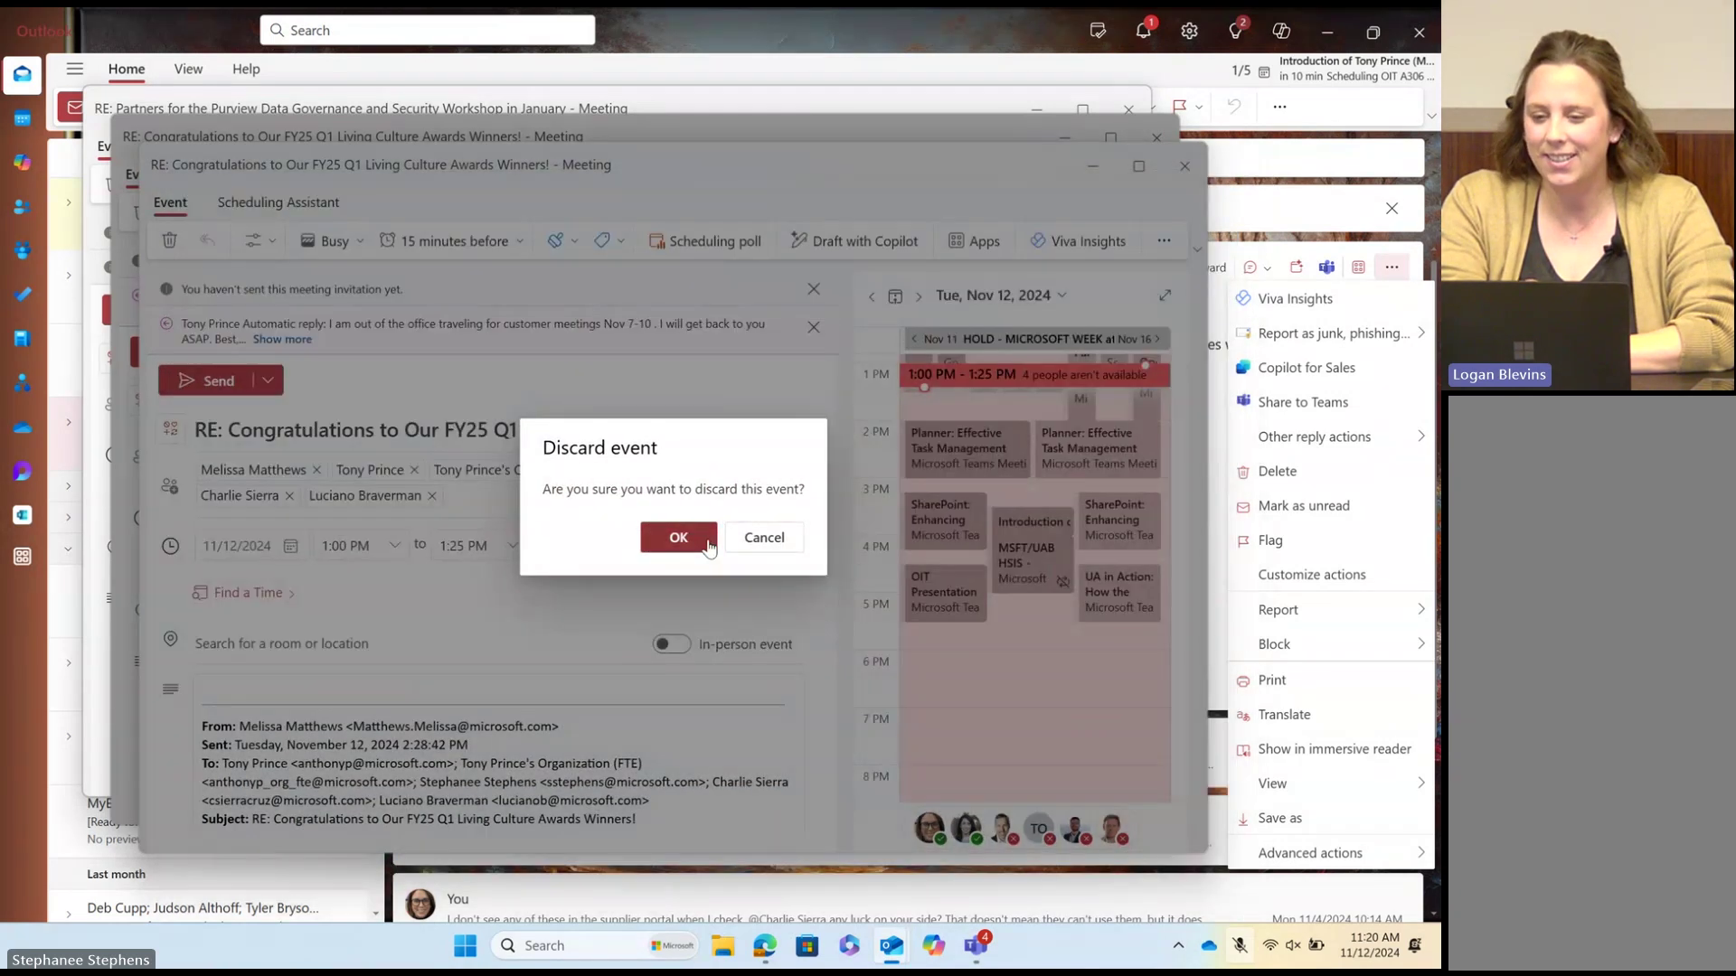
{"action": "left_click", "coordinate": [709, 547]}
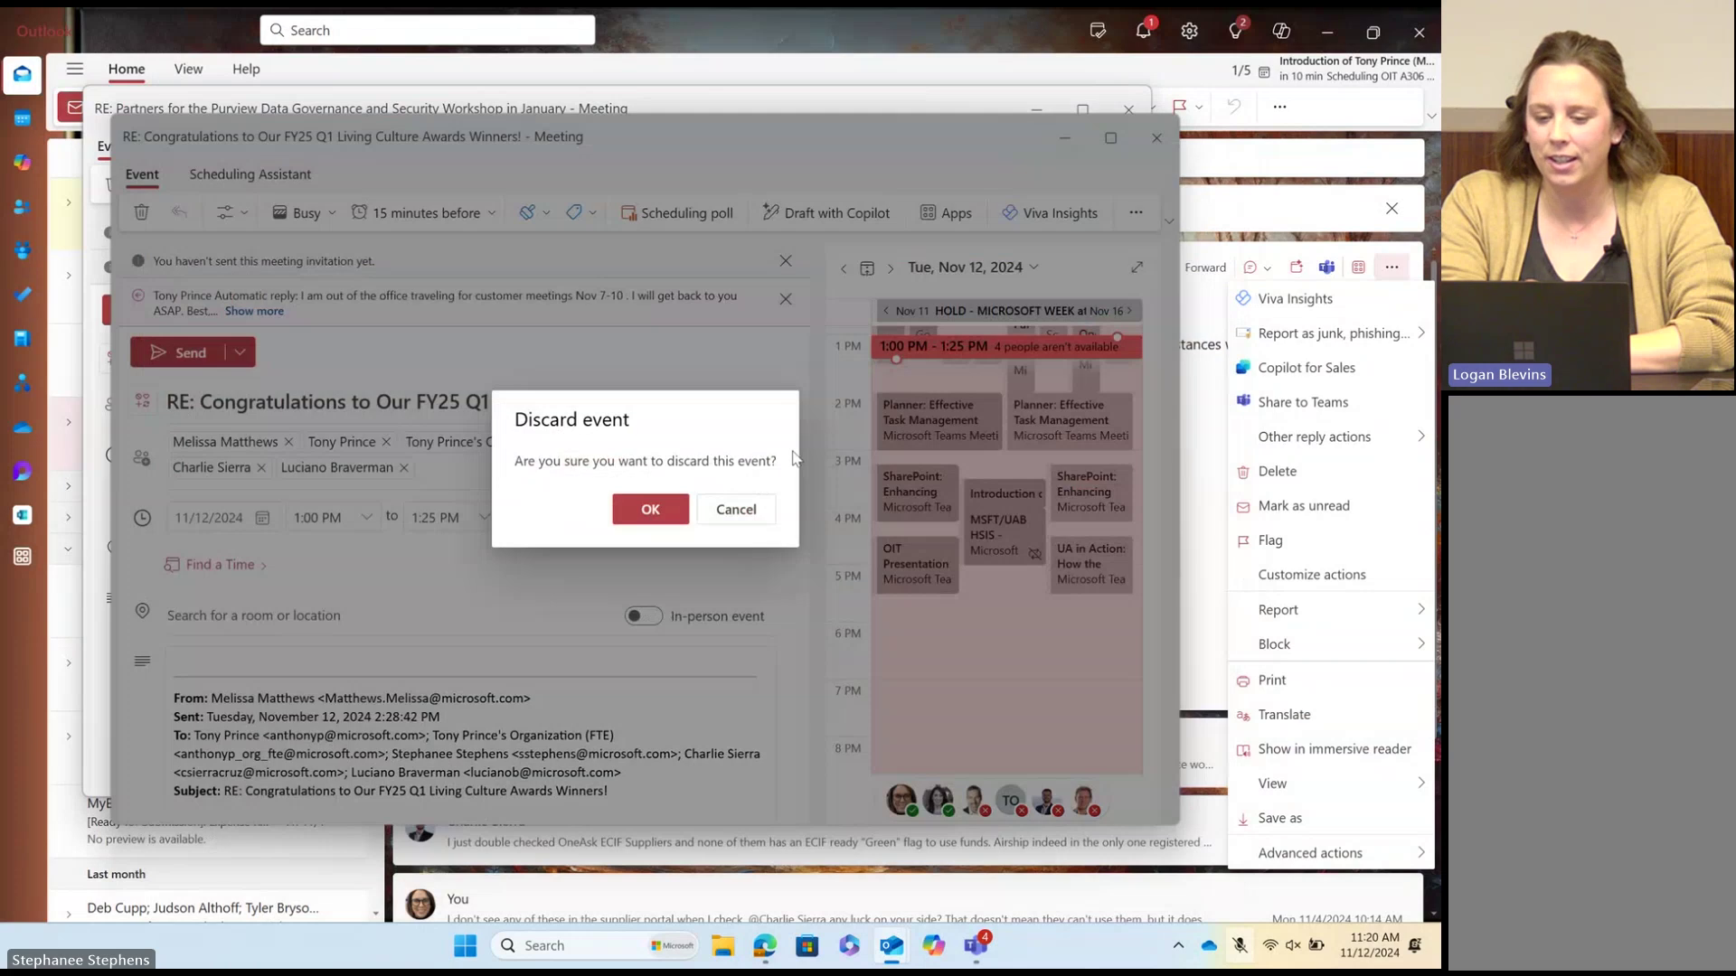
{"action": "left_click", "coordinate": [735, 510]}
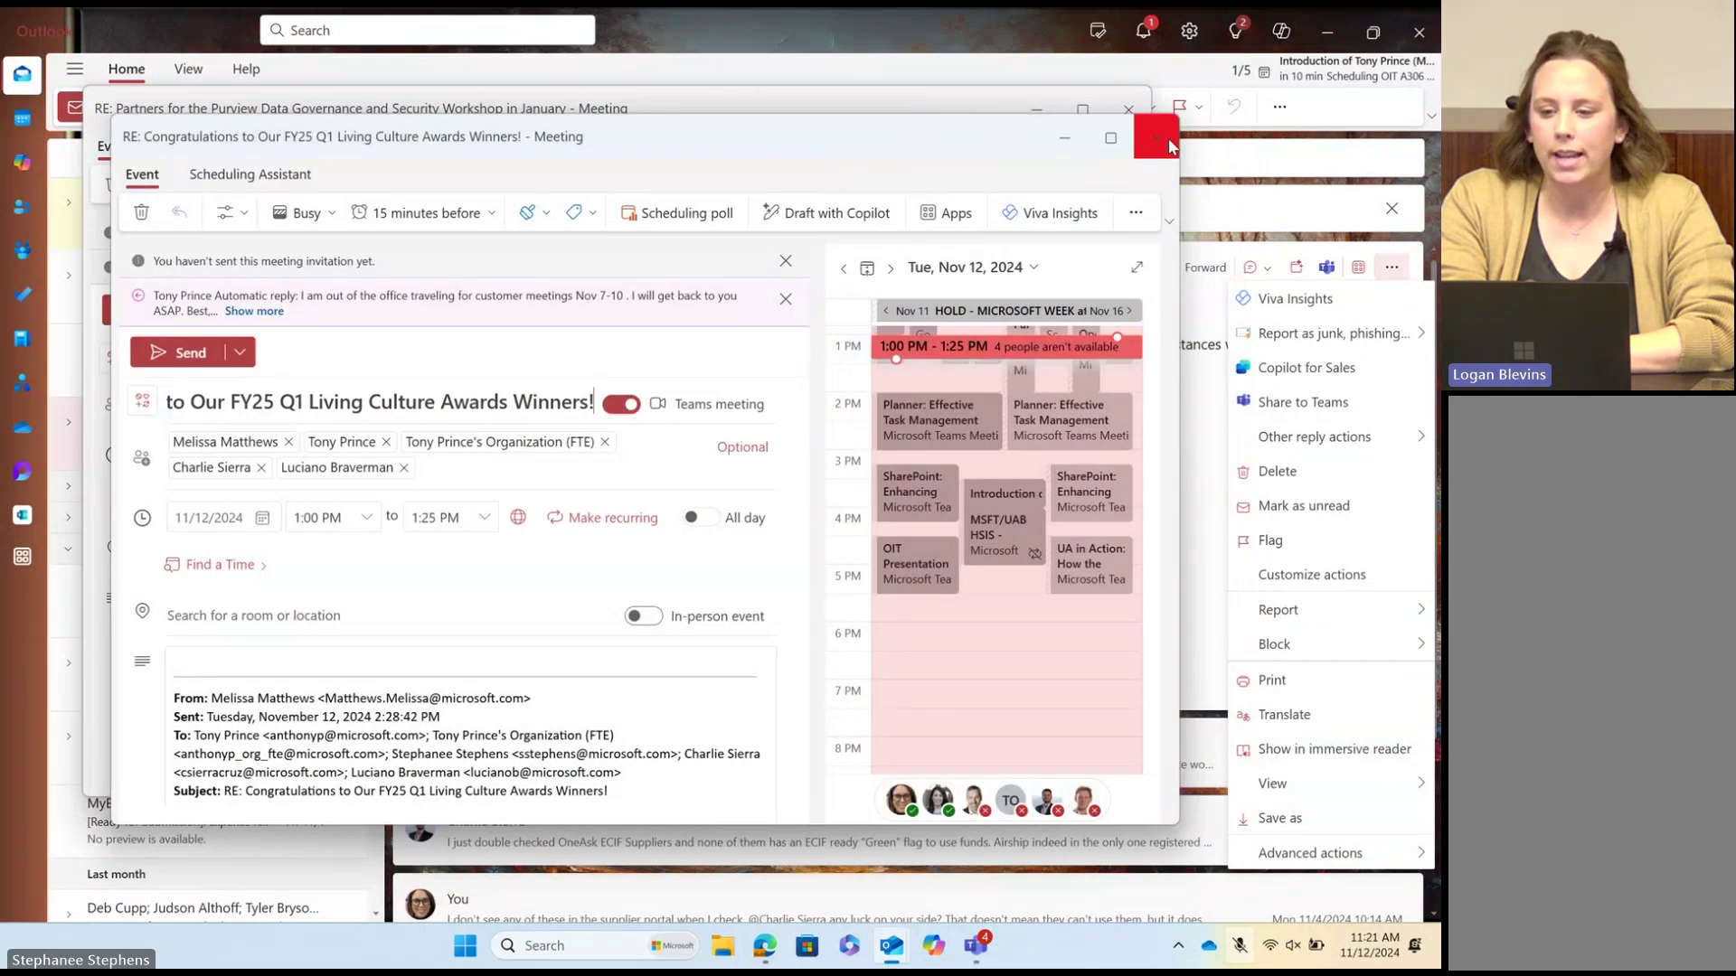
{"action": "left_click", "coordinate": [1141, 153]}
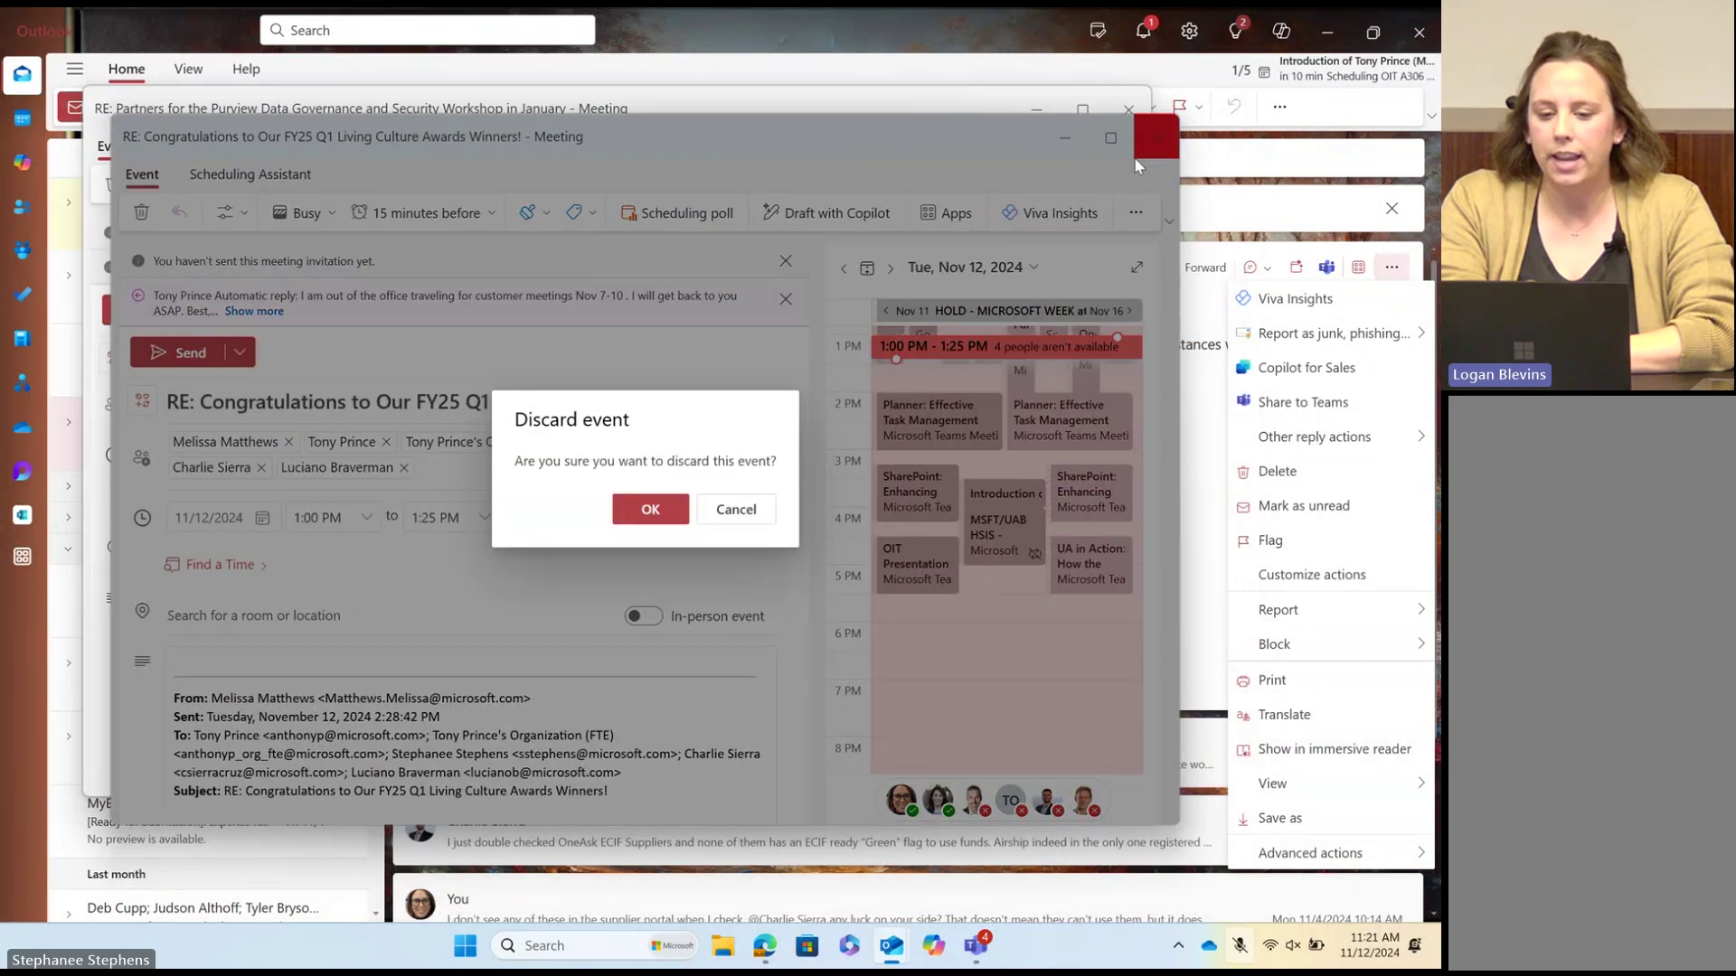
{"action": "left_click", "coordinate": [651, 524]}
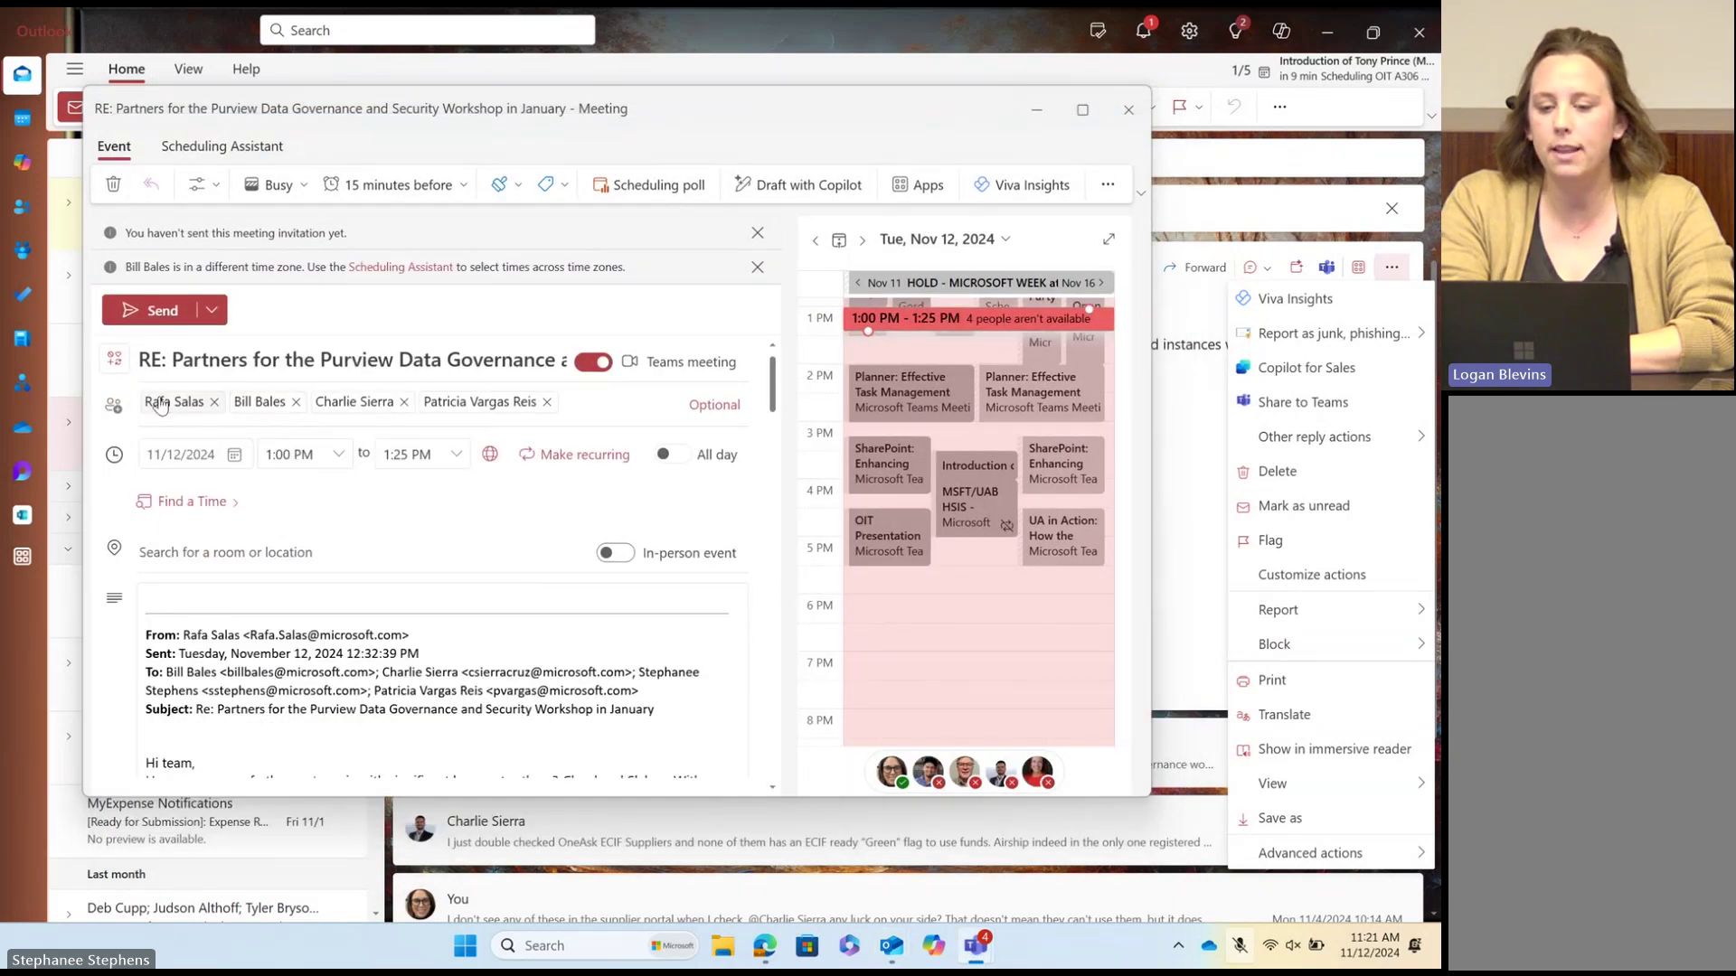
Step: Examine the attendees and scheduling details in the Purview workshop meeting draft, bringing its window back to the front
{"action": "left_click", "coordinate": [455, 413]}
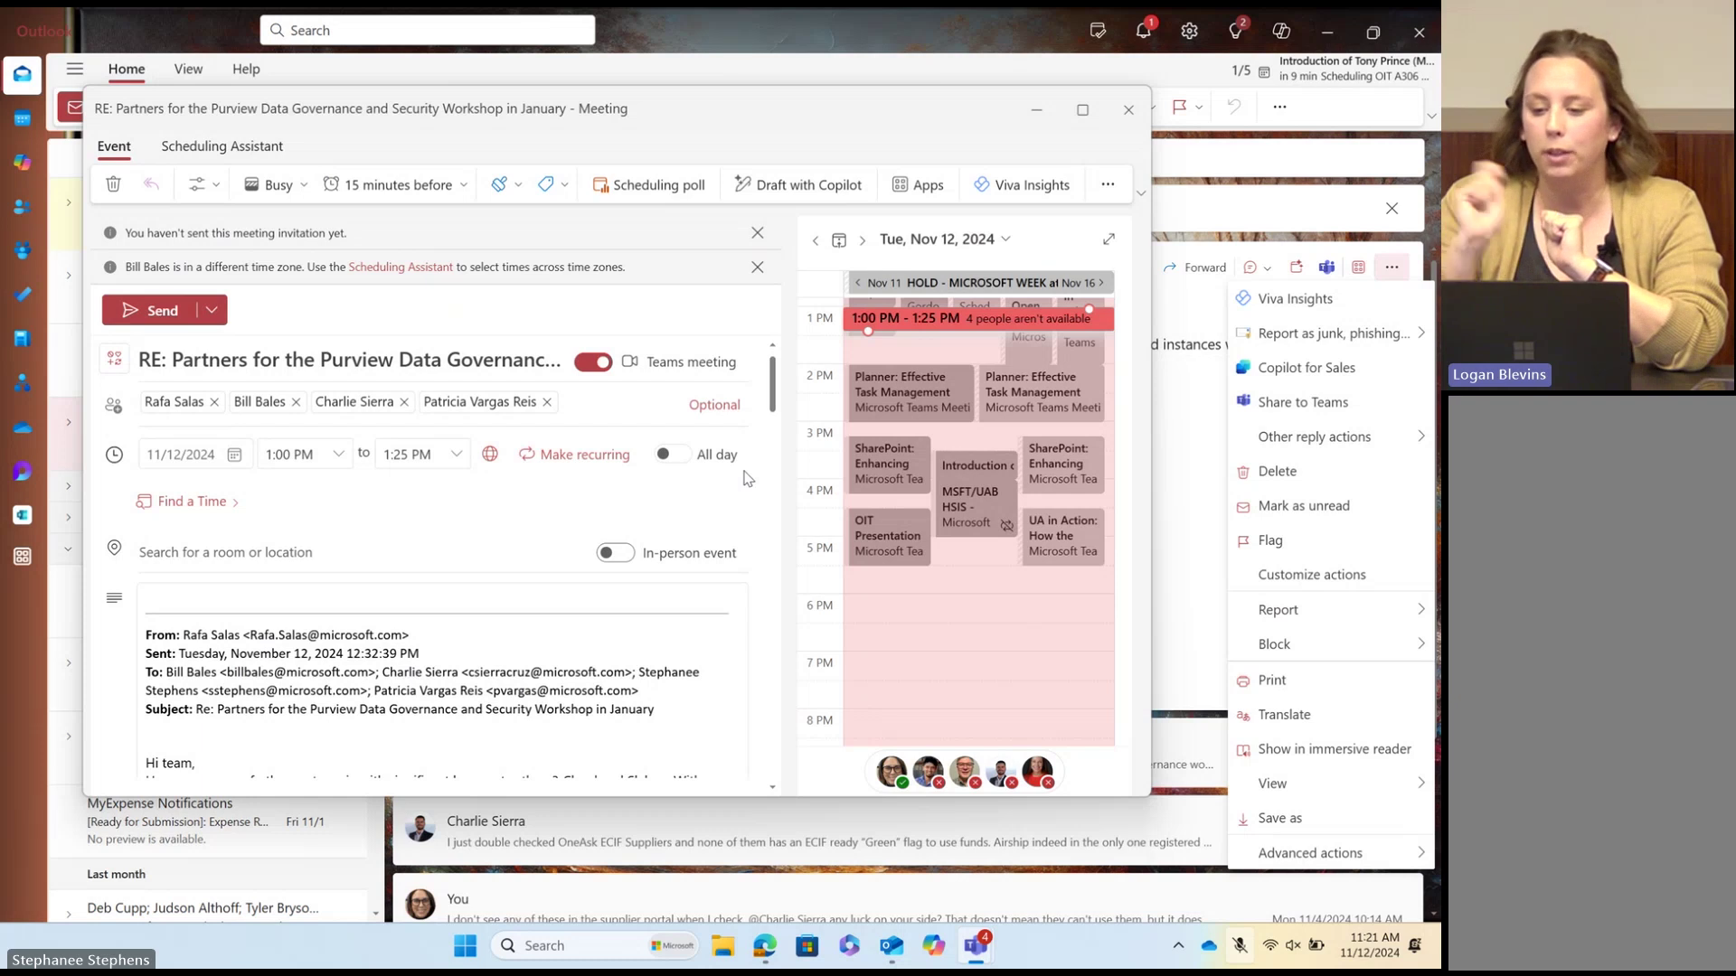
{"action": "left_click", "coordinate": [1394, 283]}
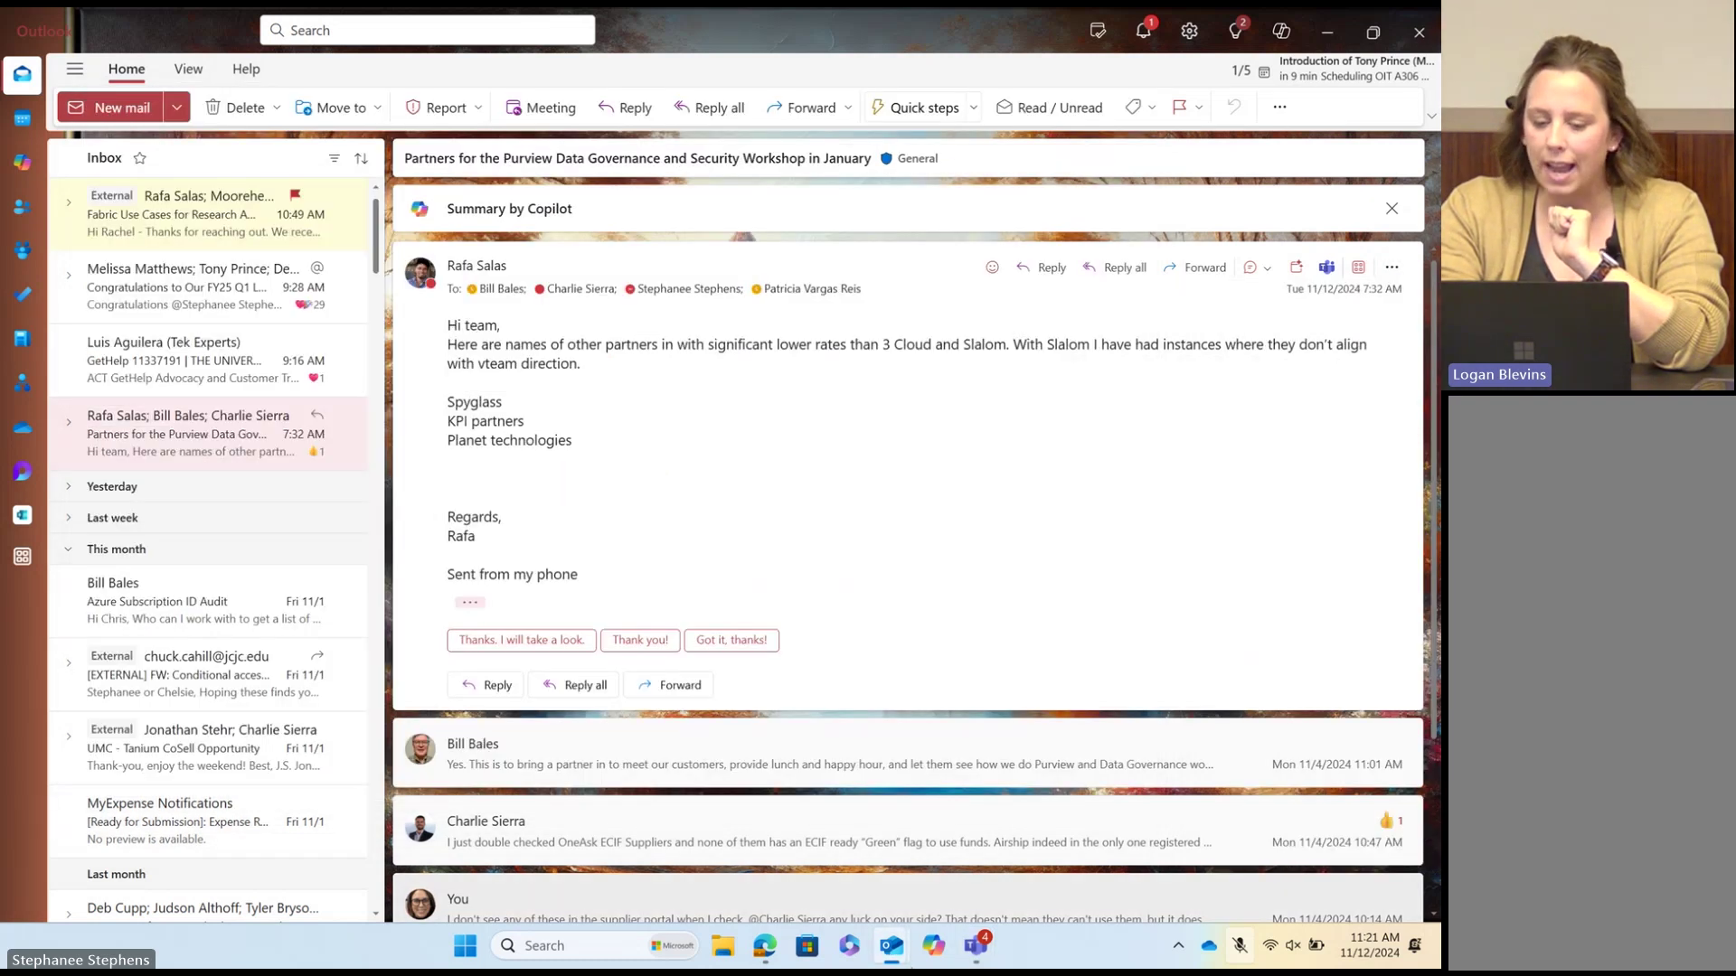
{"action": "mouse_move", "coordinate": [890, 946]}
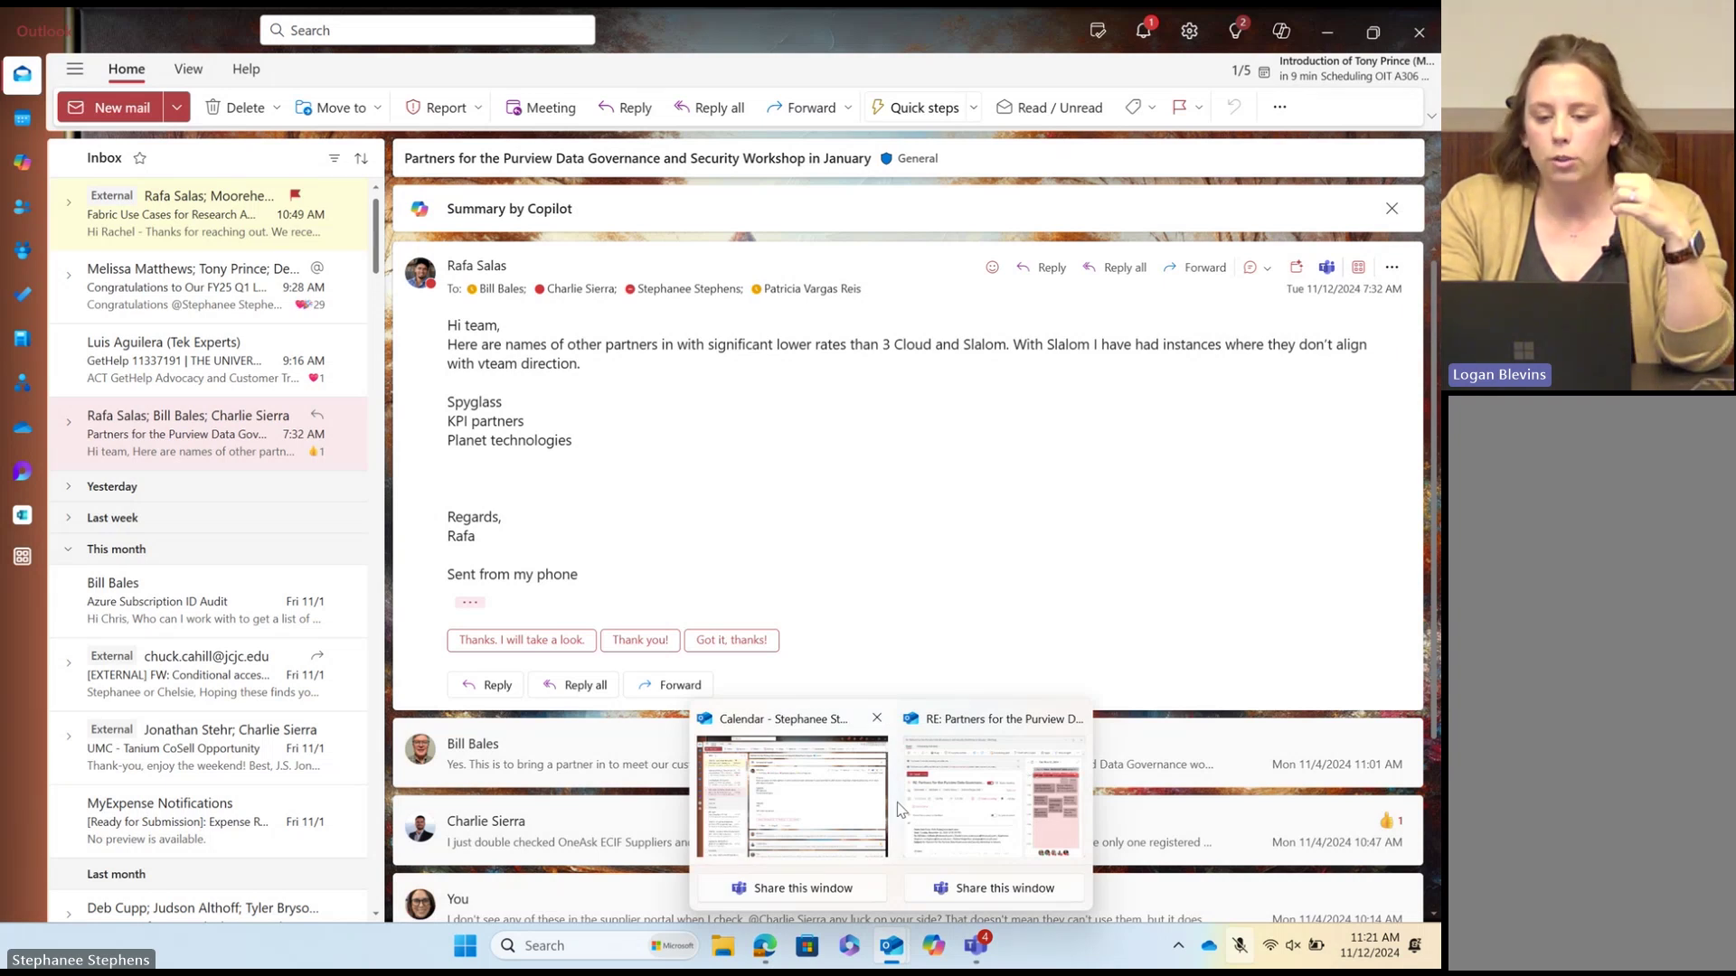
{"action": "left_click", "coordinate": [900, 809]}
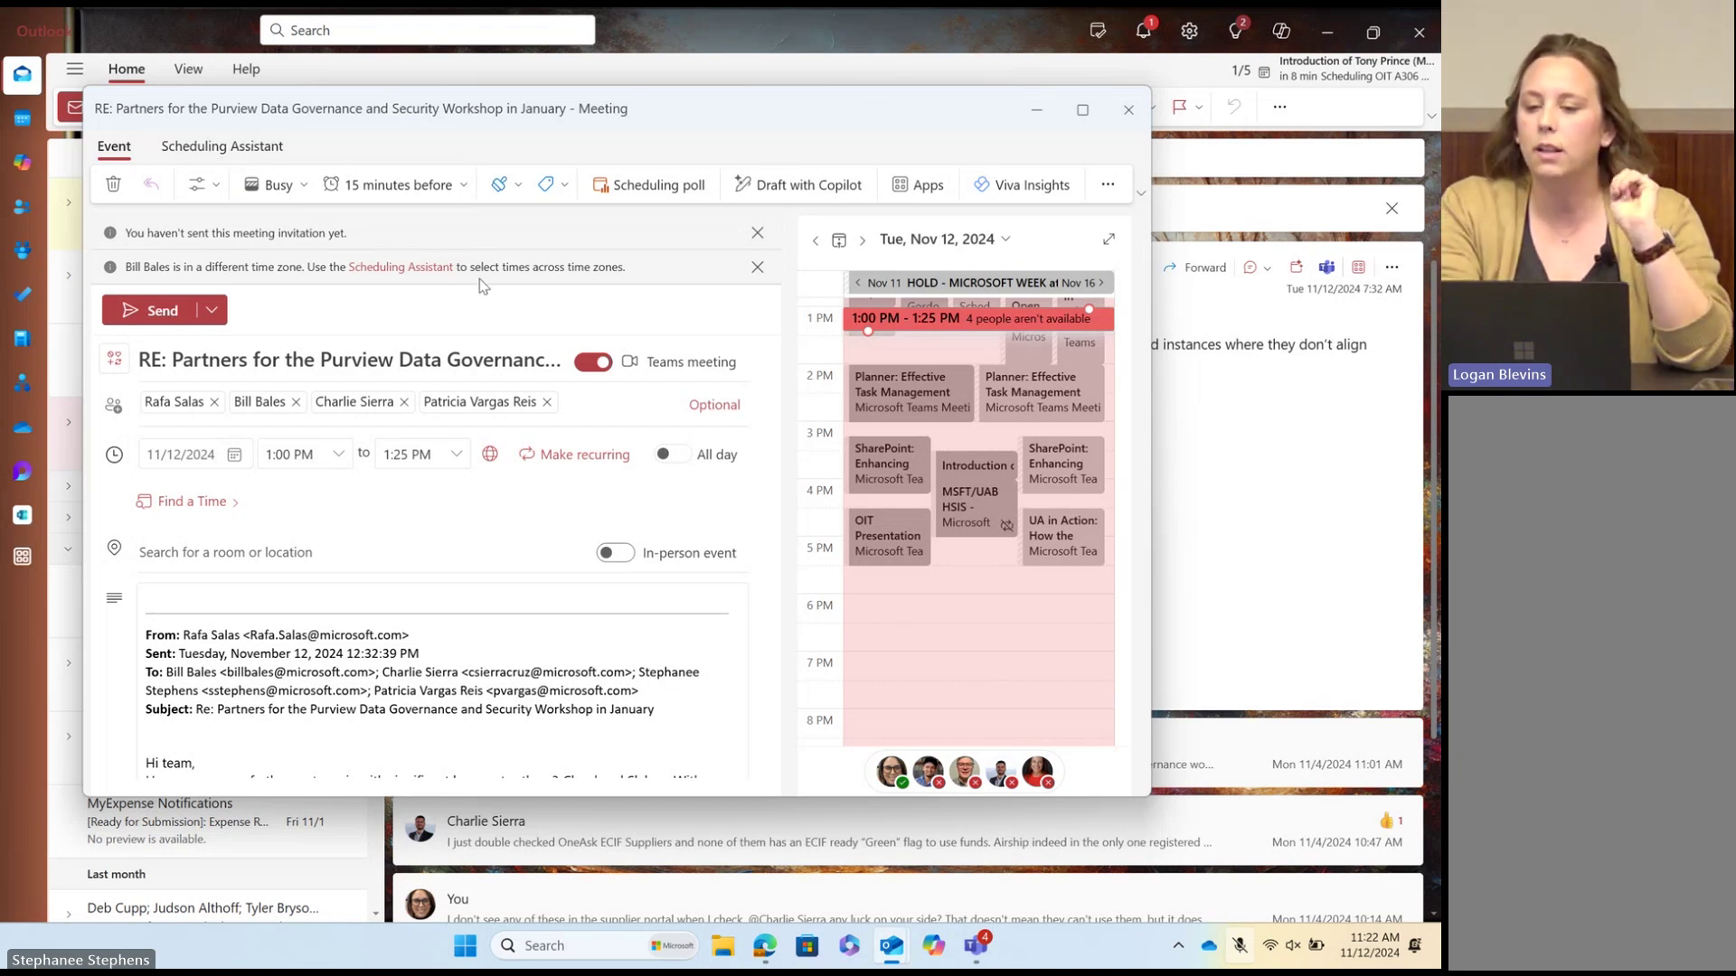
Step: Check attendee availability on the following days and move the meeting to Friday, November 15, 2024, from 1:00 PM to 1:25 PM
{"action": "left_click", "coordinate": [863, 241]}
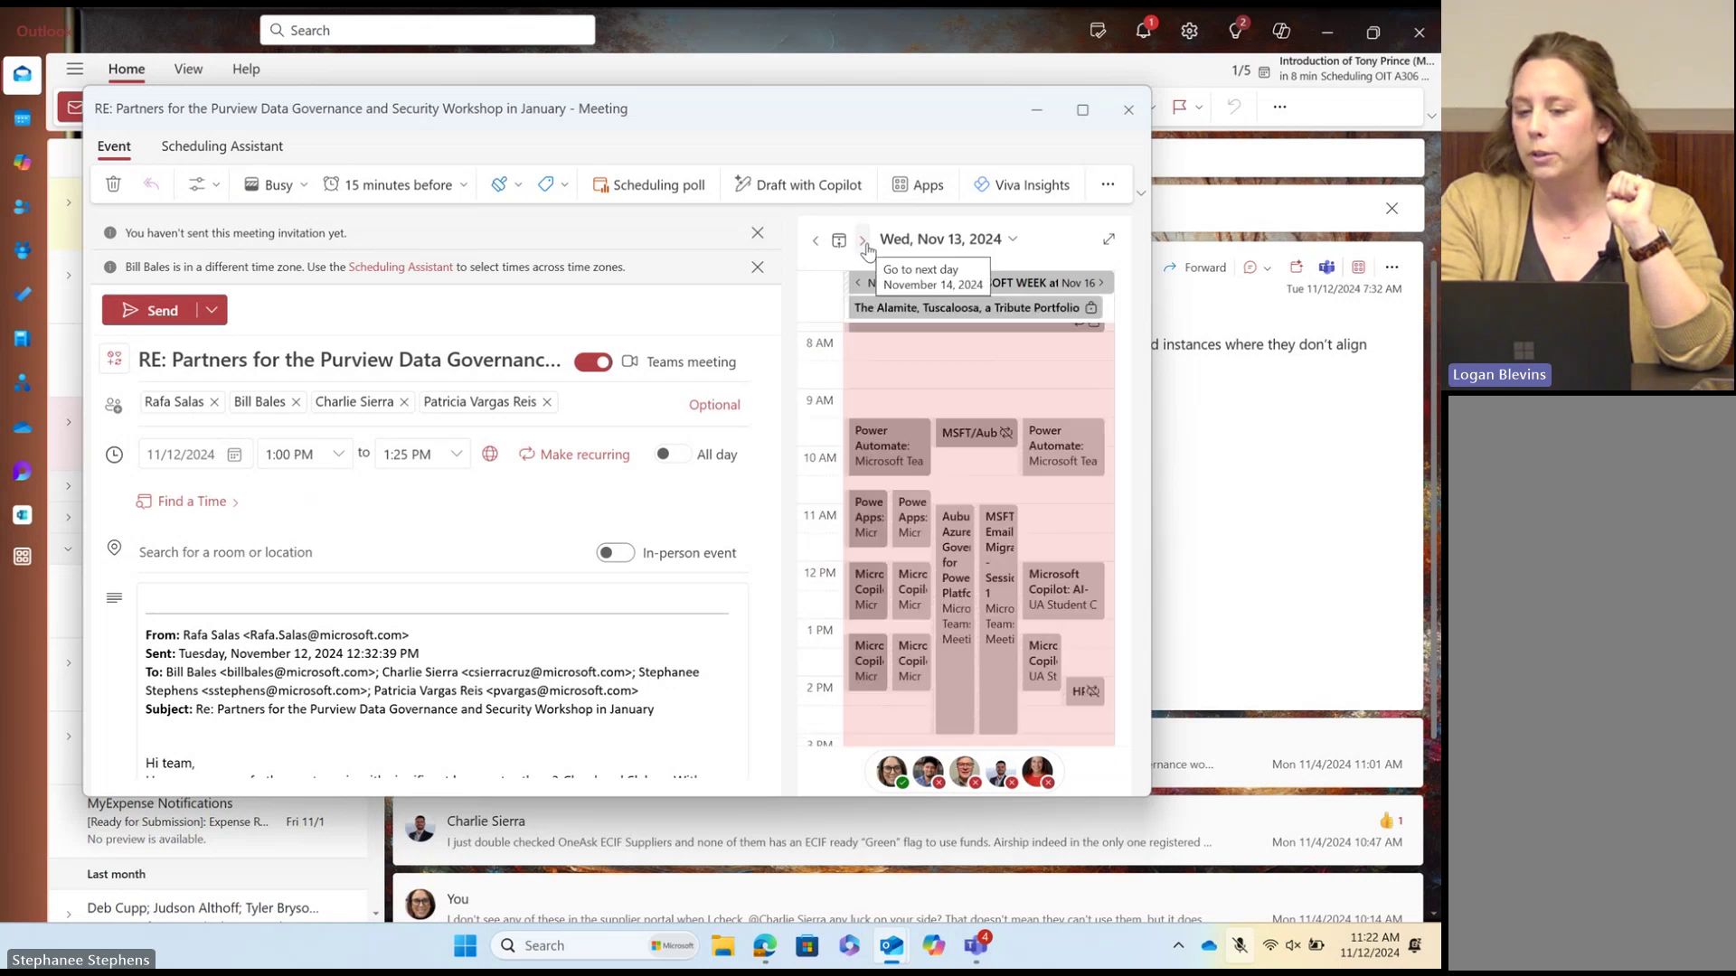
{"action": "left_click", "coordinate": [847, 400]}
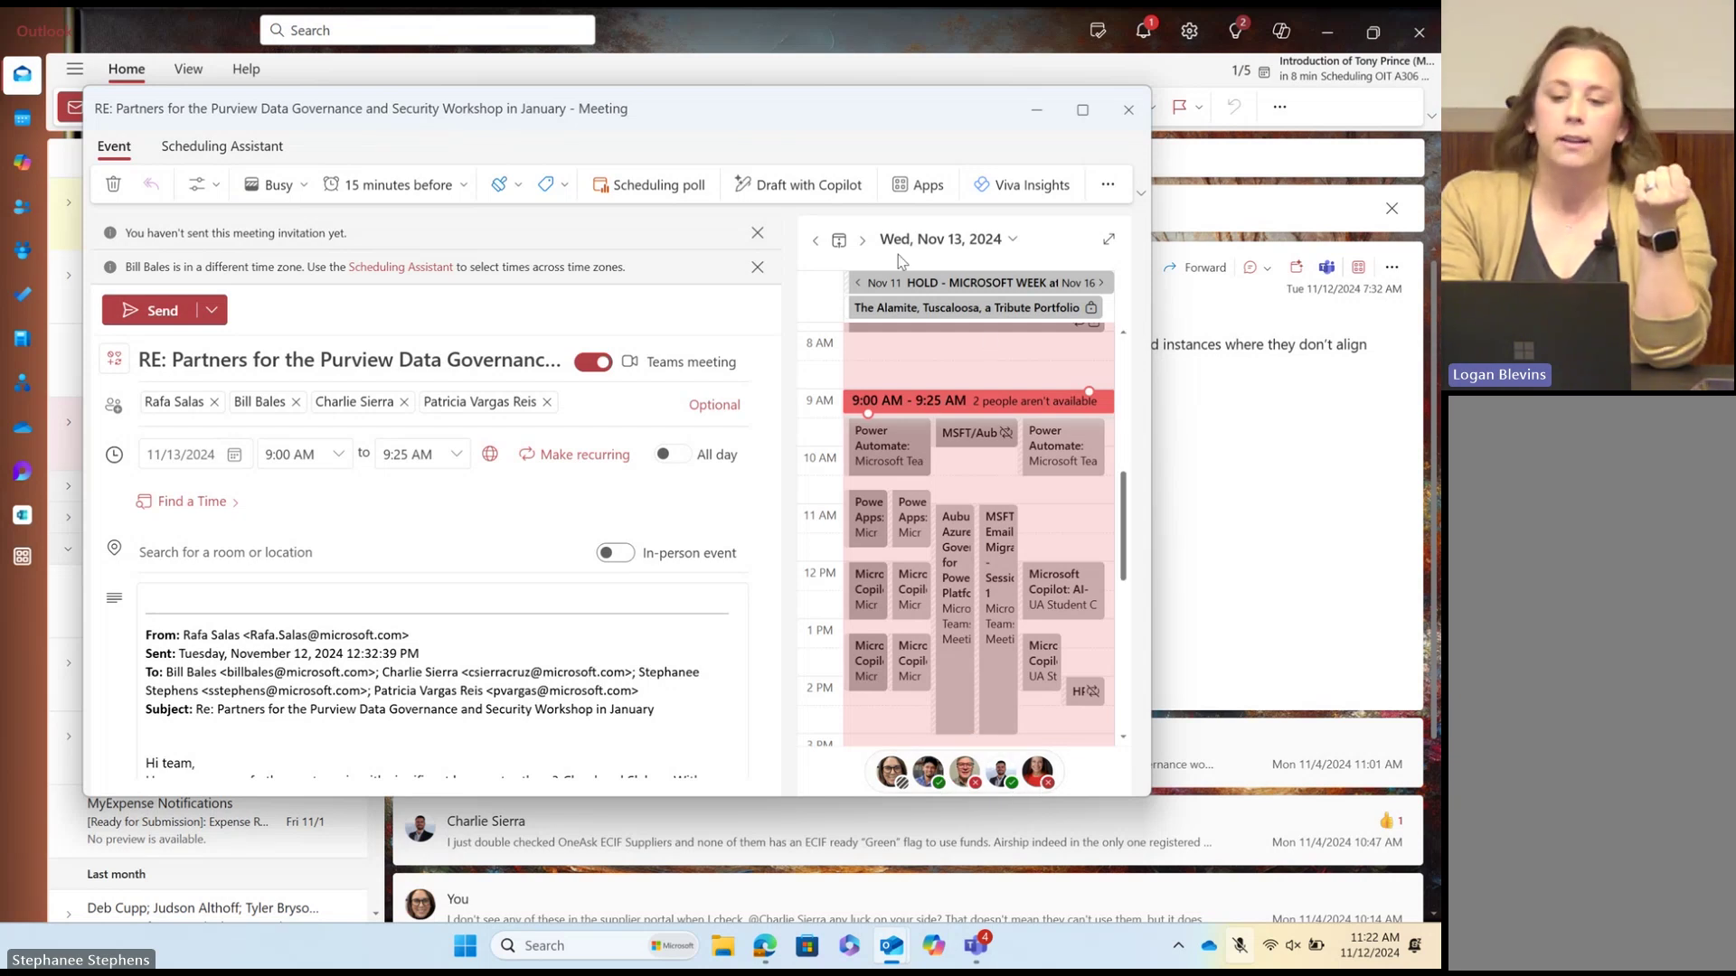
{"action": "left_click", "coordinate": [863, 241]}
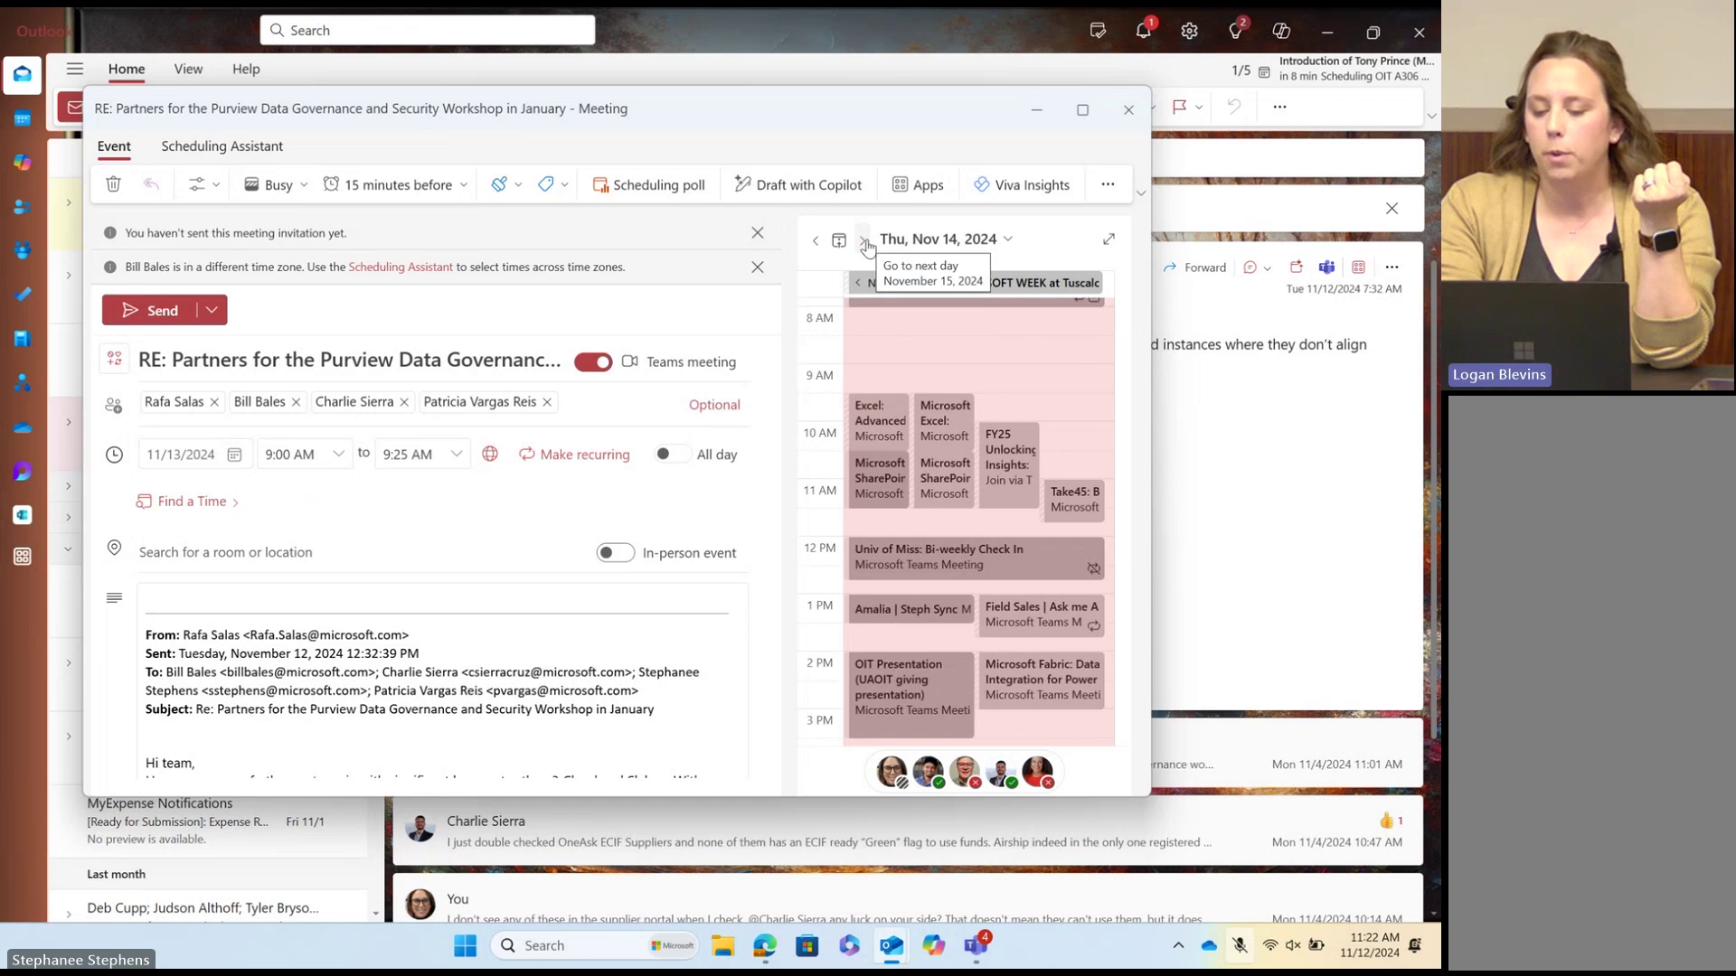
{"action": "left_click", "coordinate": [863, 241]}
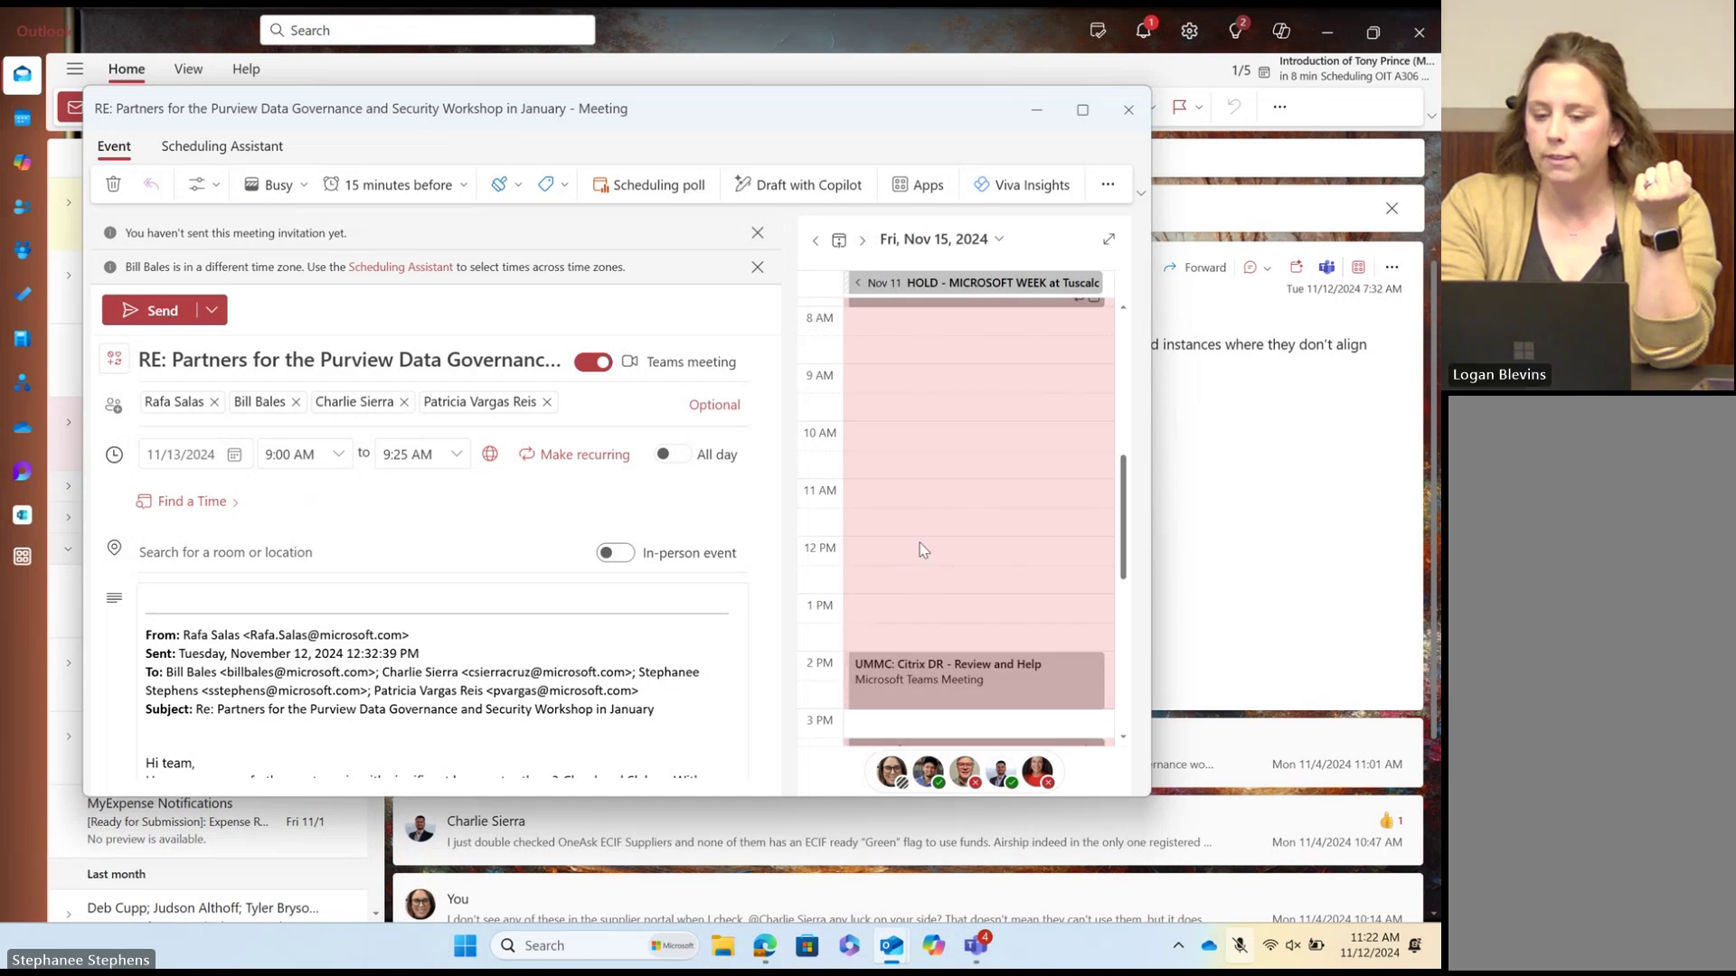
{"action": "left_click", "coordinate": [910, 605]}
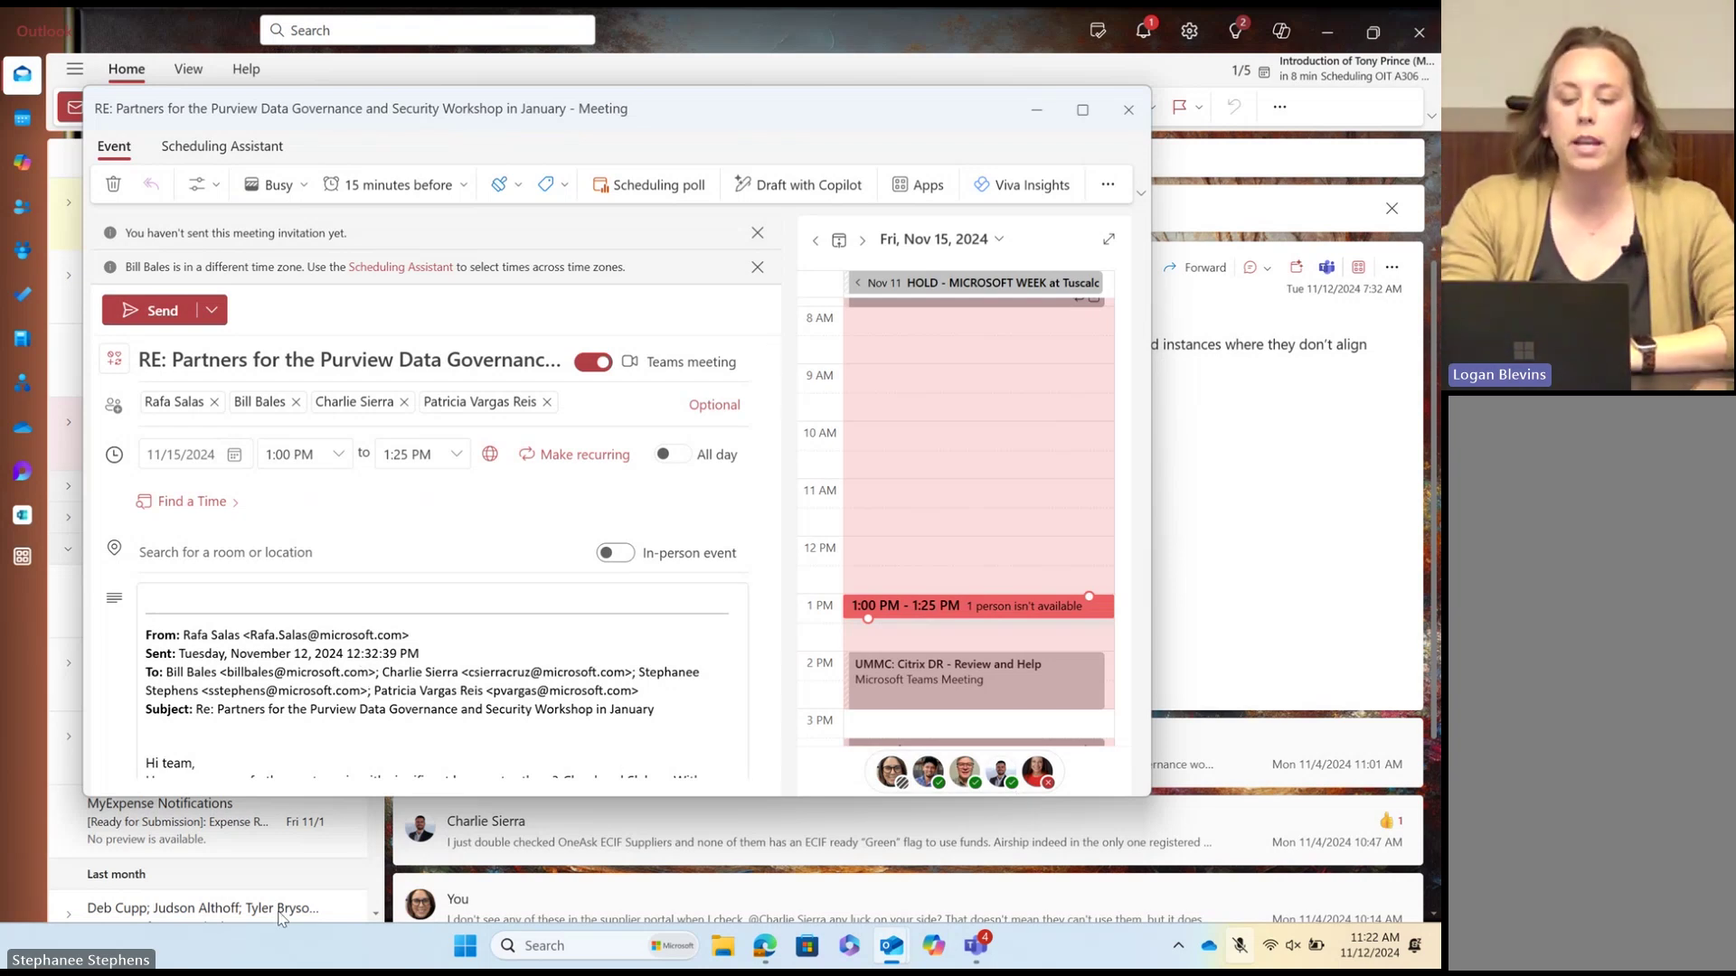
Step: Review the original email quoted in the body of the Purview workshop meeting invitation
{"action": "scroll", "coordinate": [345, 722], "scroll_direction": "down", "scroll_amount": 2}
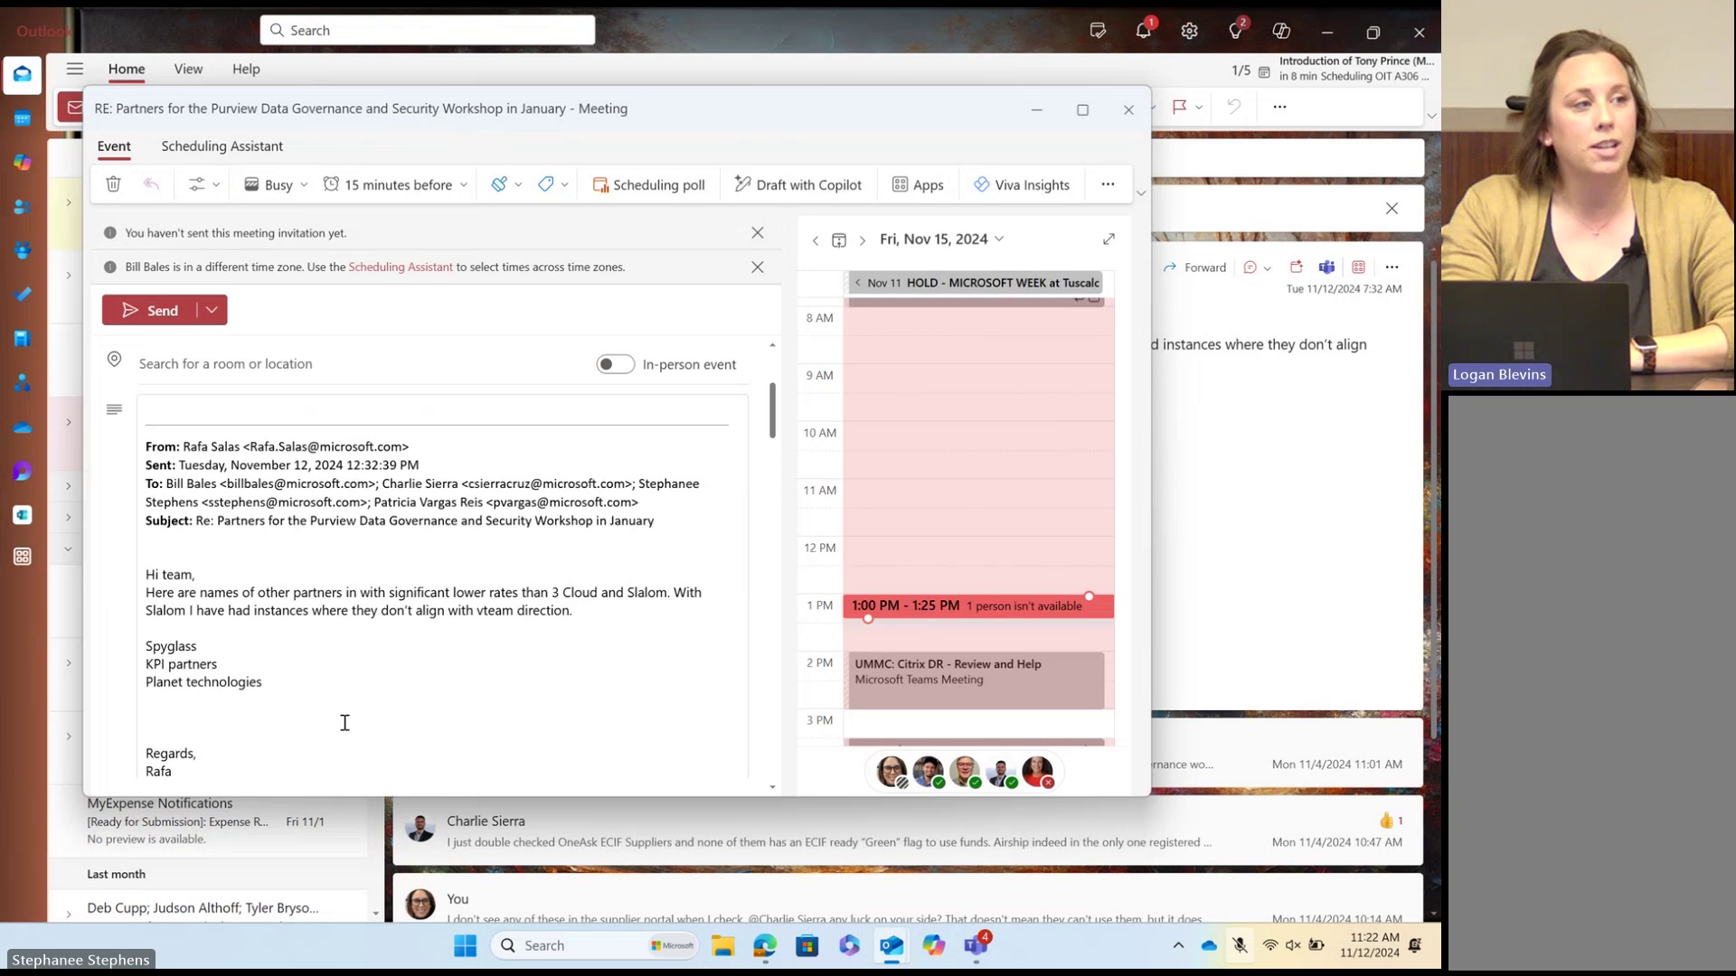
{"action": "scroll", "coordinate": [344, 722], "scroll_direction": "down", "scroll_amount": 1}
{"action": "scroll", "coordinate": [345, 723], "scroll_direction": "up", "scroll_amount": 3}
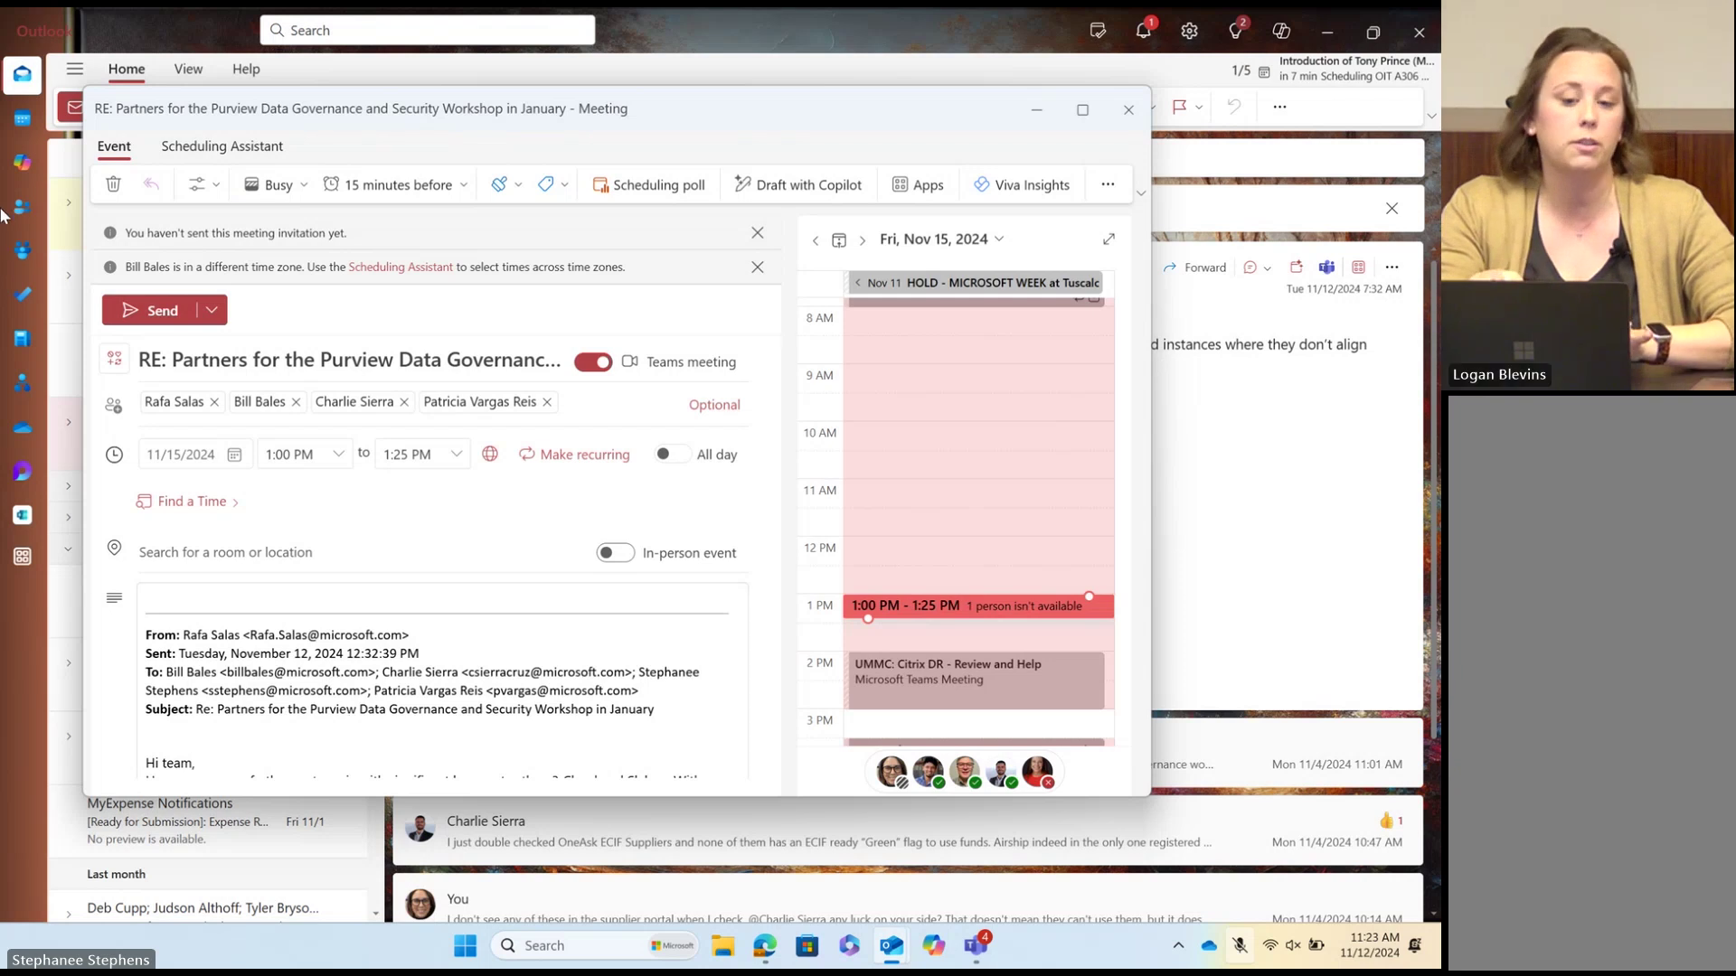
Step: Compare attendees' schedules in the Scheduling Assistant and move the meeting to Wednesday, November 20, 2024, from 8:30 AM to 8:55 AM
{"action": "left_click", "coordinate": [269, 150]}
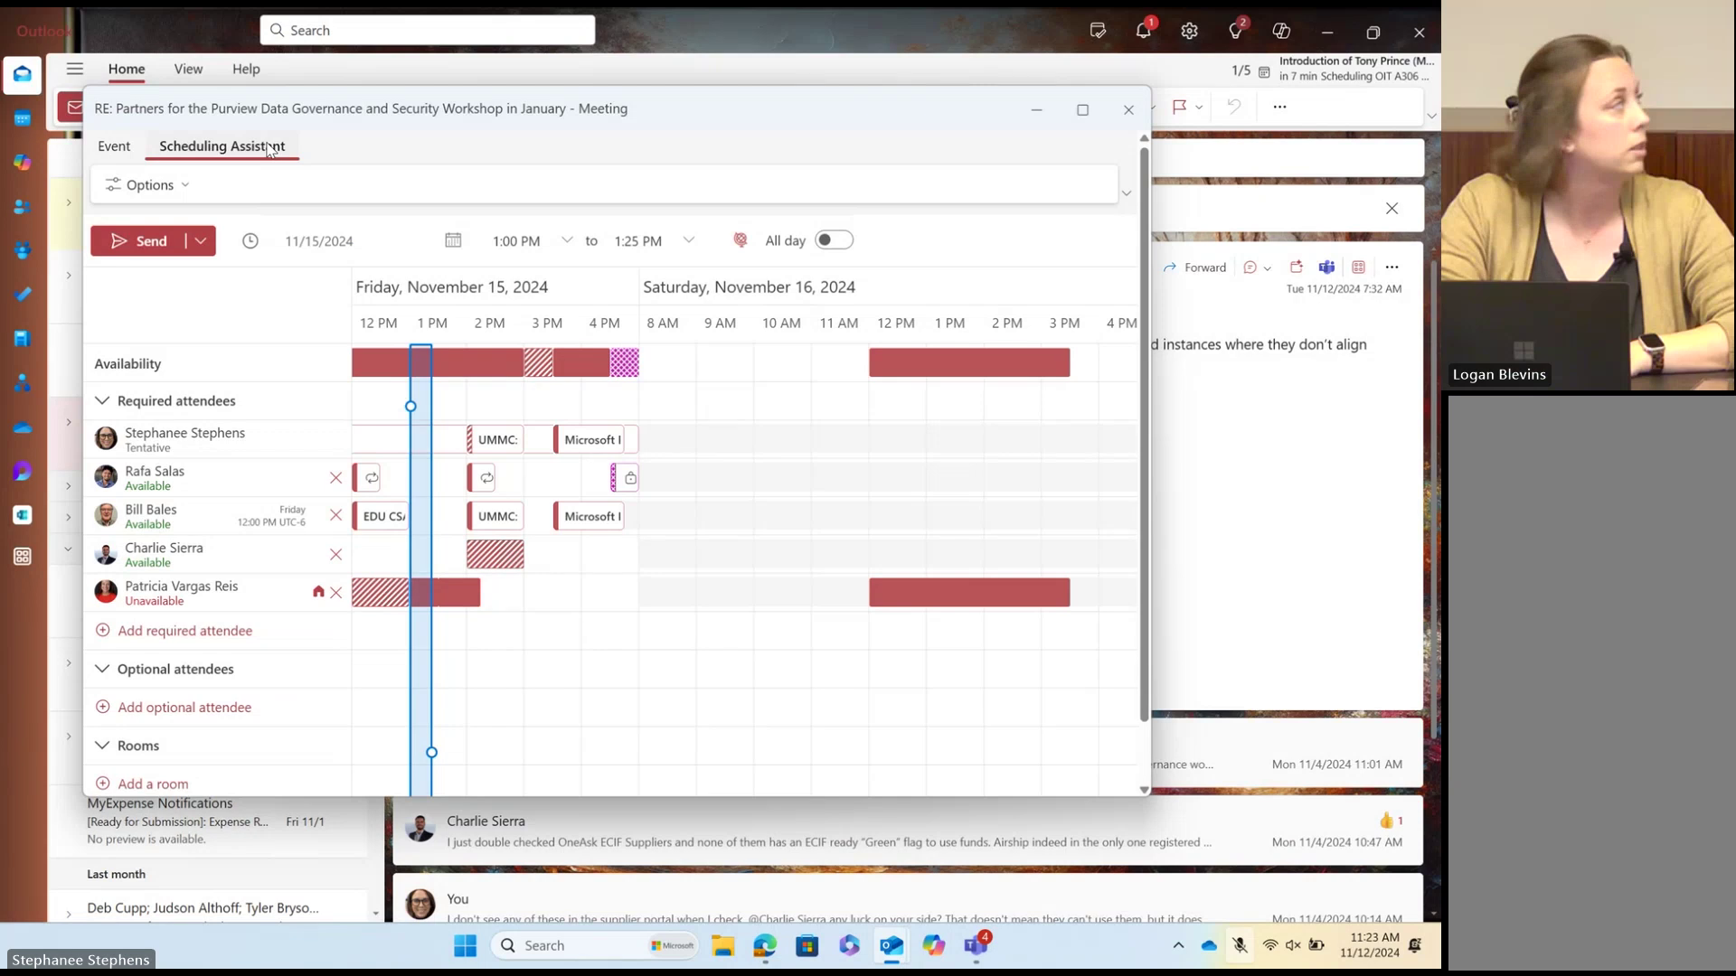
{"action": "left_click", "coordinate": [113, 147]}
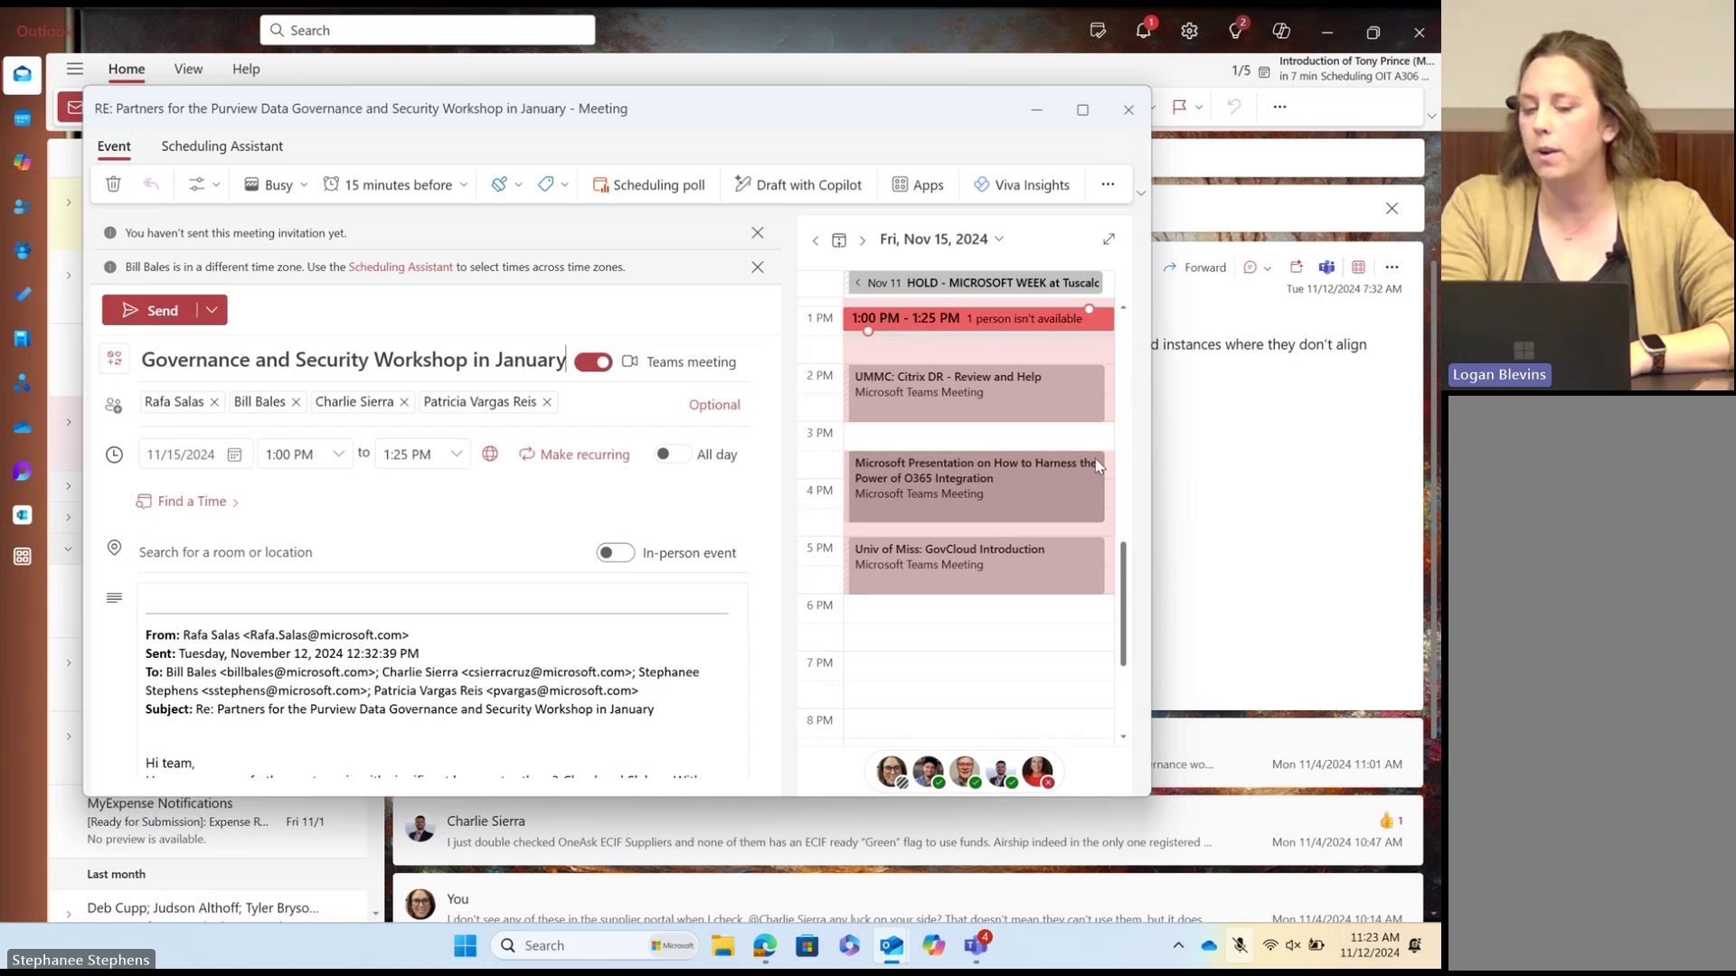
{"action": "left_click", "coordinate": [192, 158]}
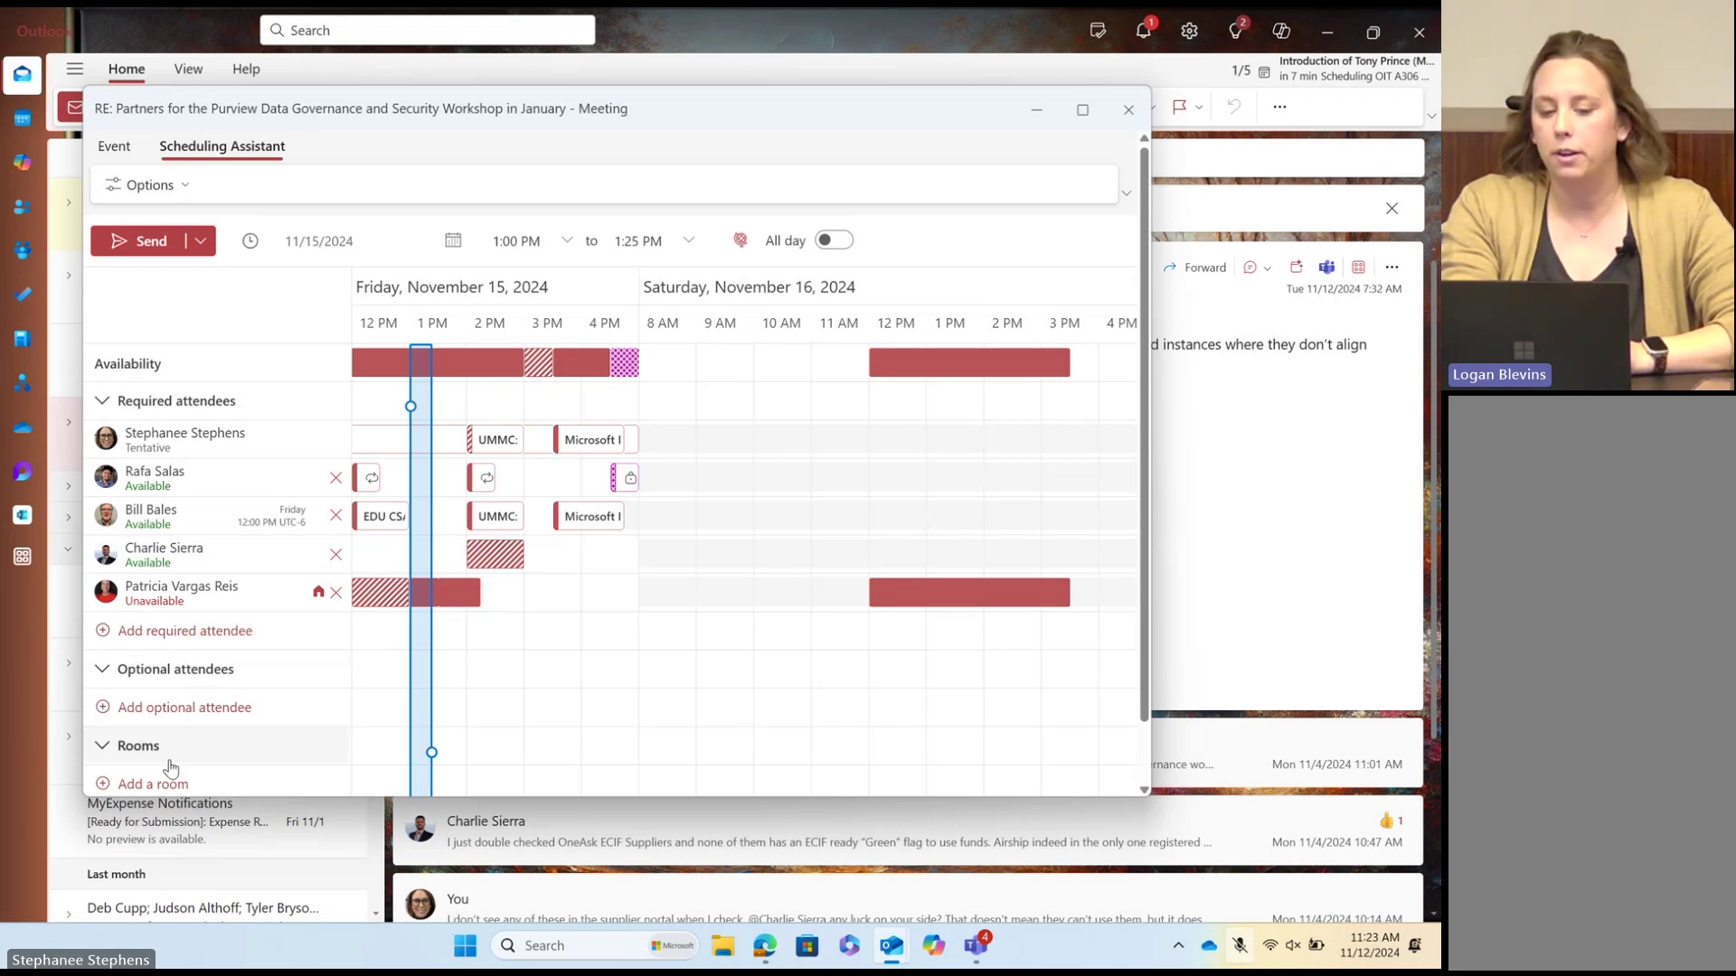
{"action": "scroll", "coordinate": [172, 750], "scroll_direction": "down", "scroll_amount": 1}
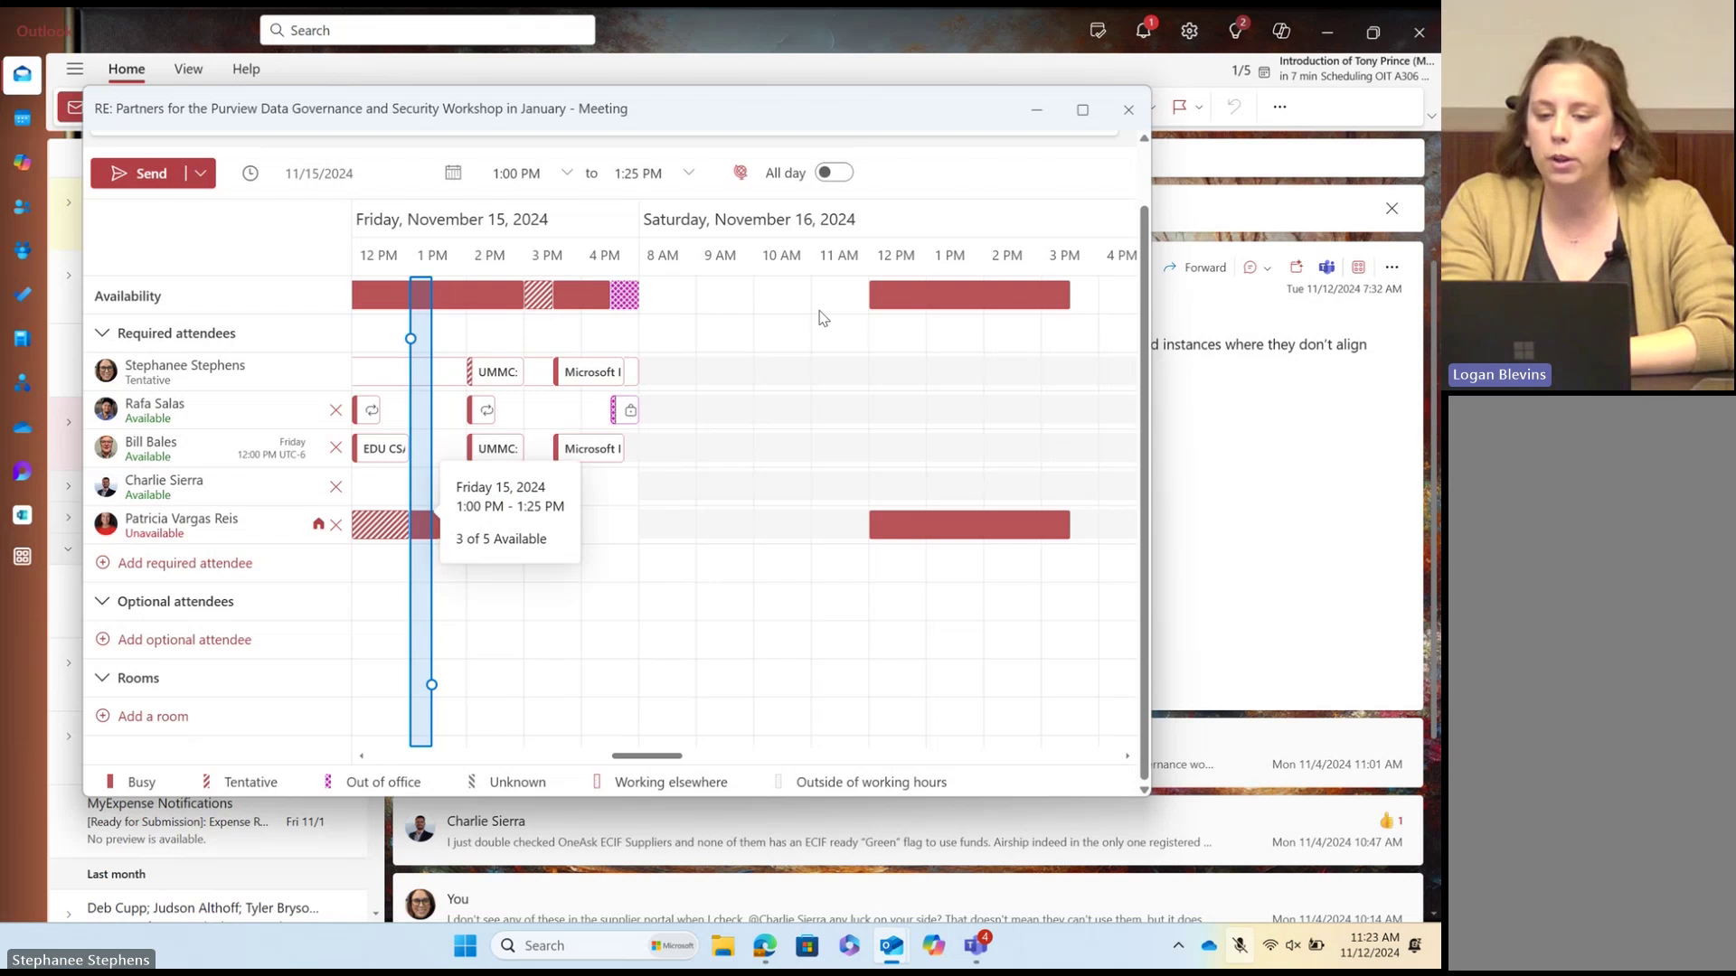
{"action": "scroll", "coordinate": [823, 317], "scroll_direction": "right", "scroll_amount": 5}
{"action": "scroll", "coordinate": [822, 317], "scroll_direction": "right", "scroll_amount": 5}
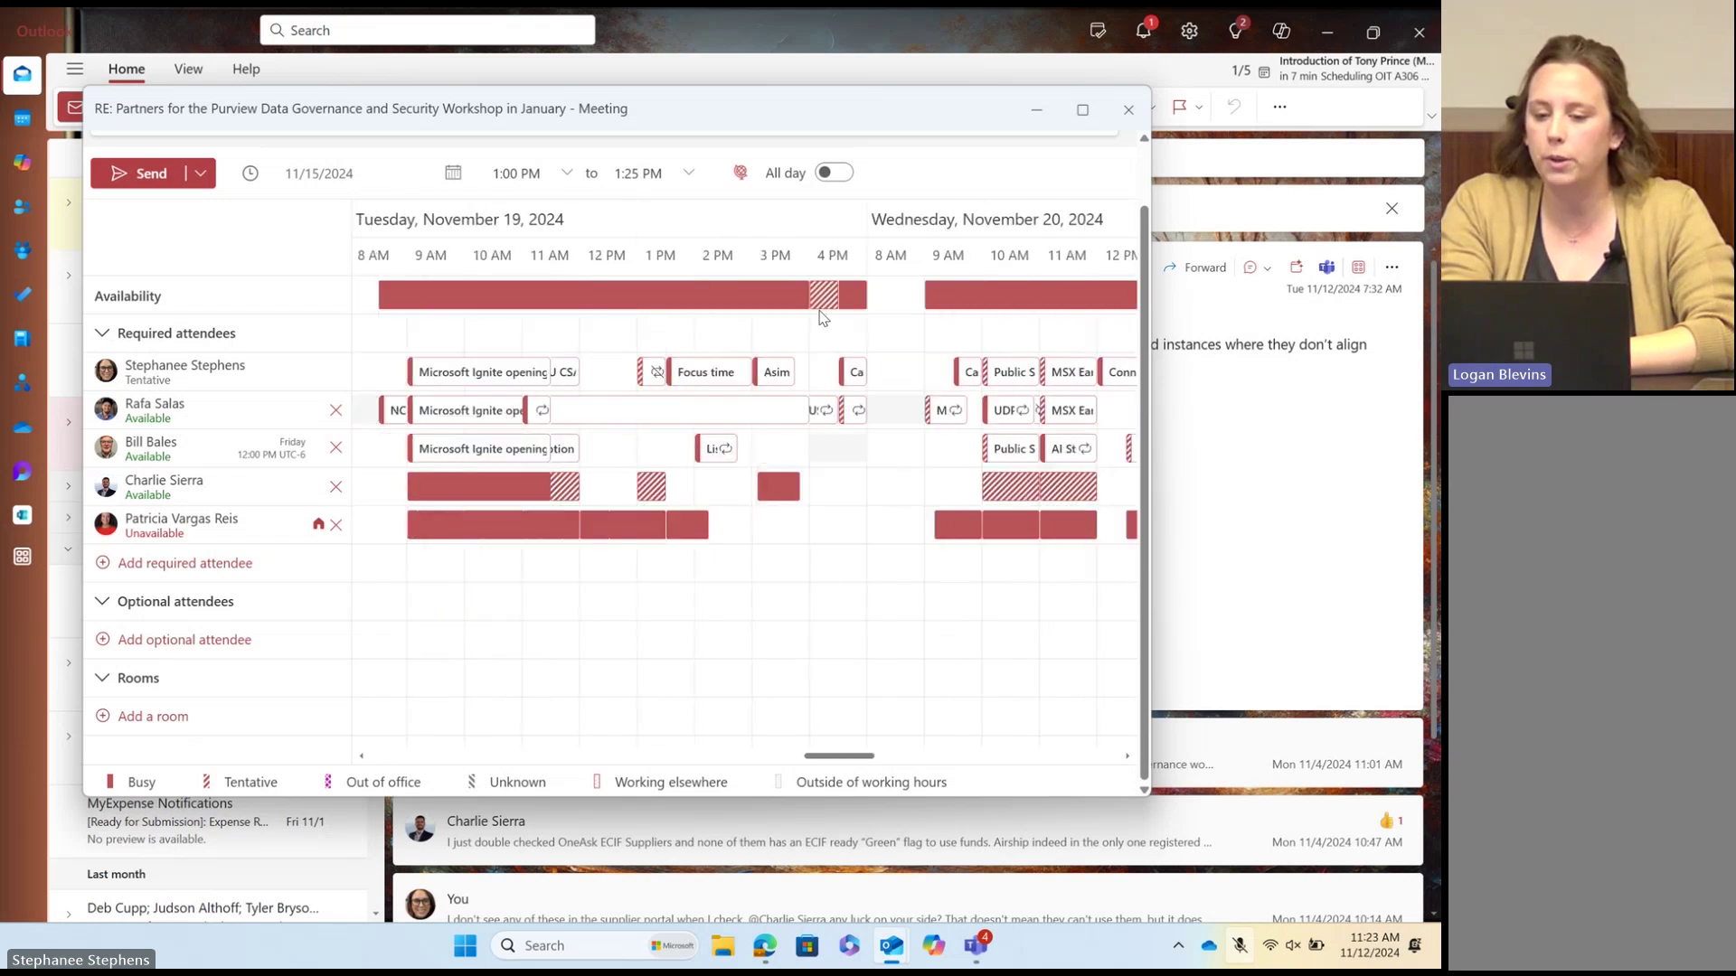
{"action": "left_click", "coordinate": [886, 500]}
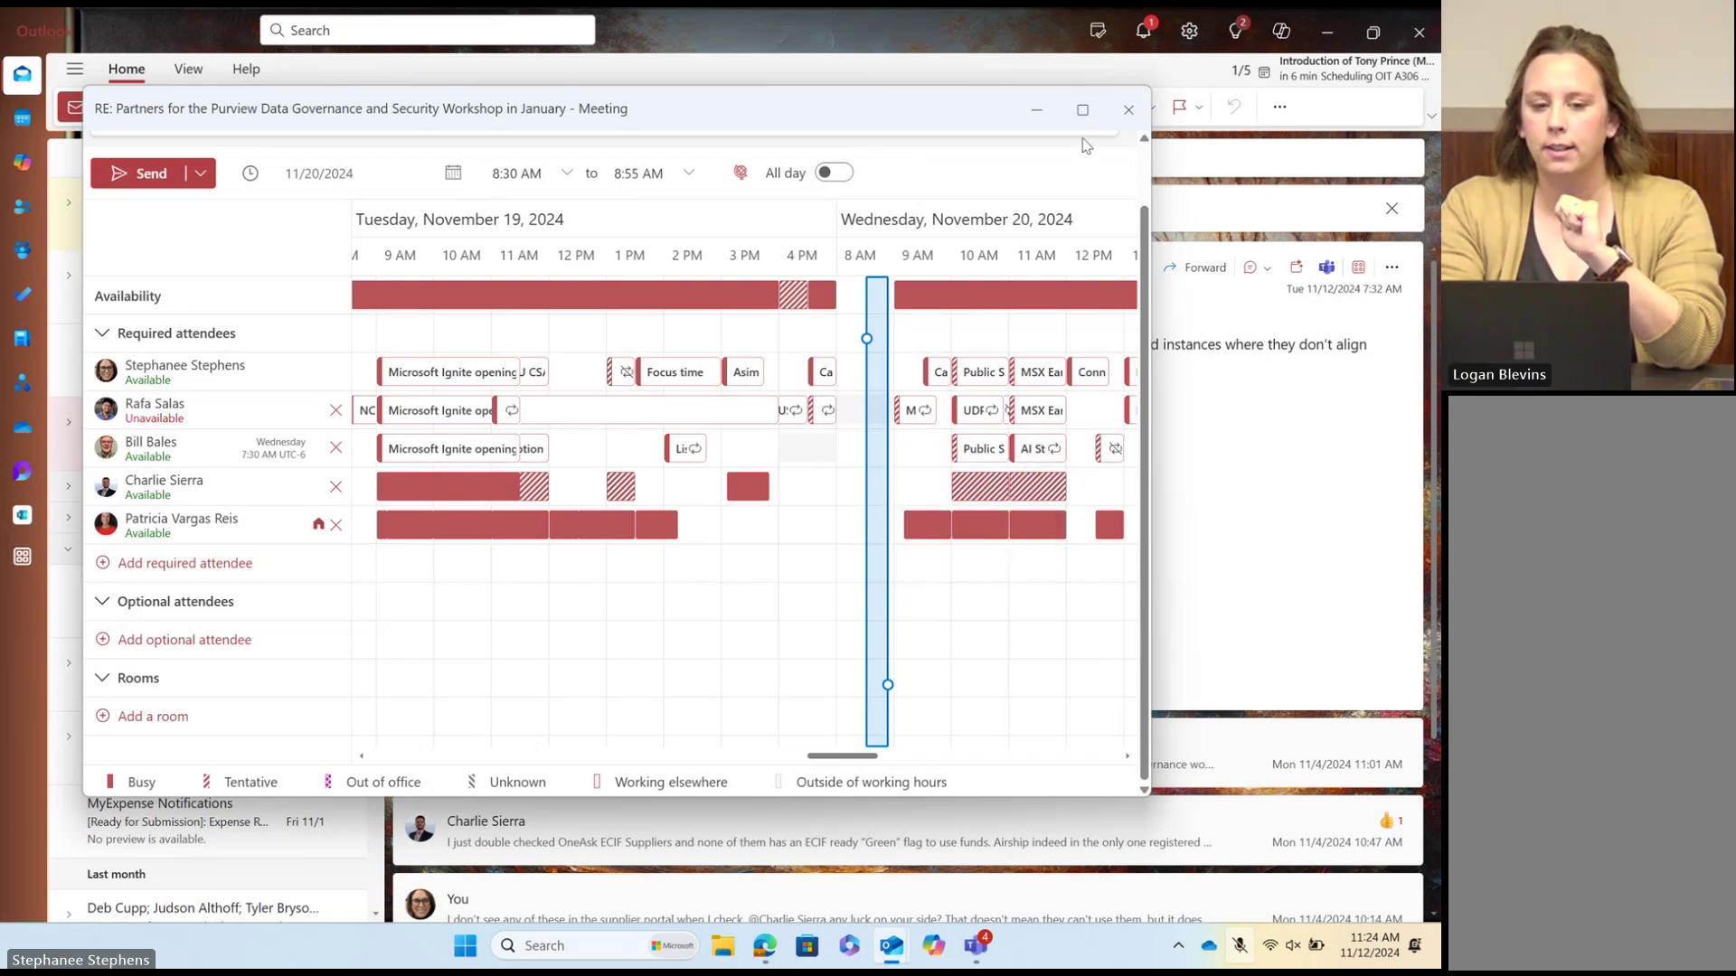
{"action": "scroll", "coordinate": [344, 271], "scroll_direction": "up", "scroll_amount": 2}
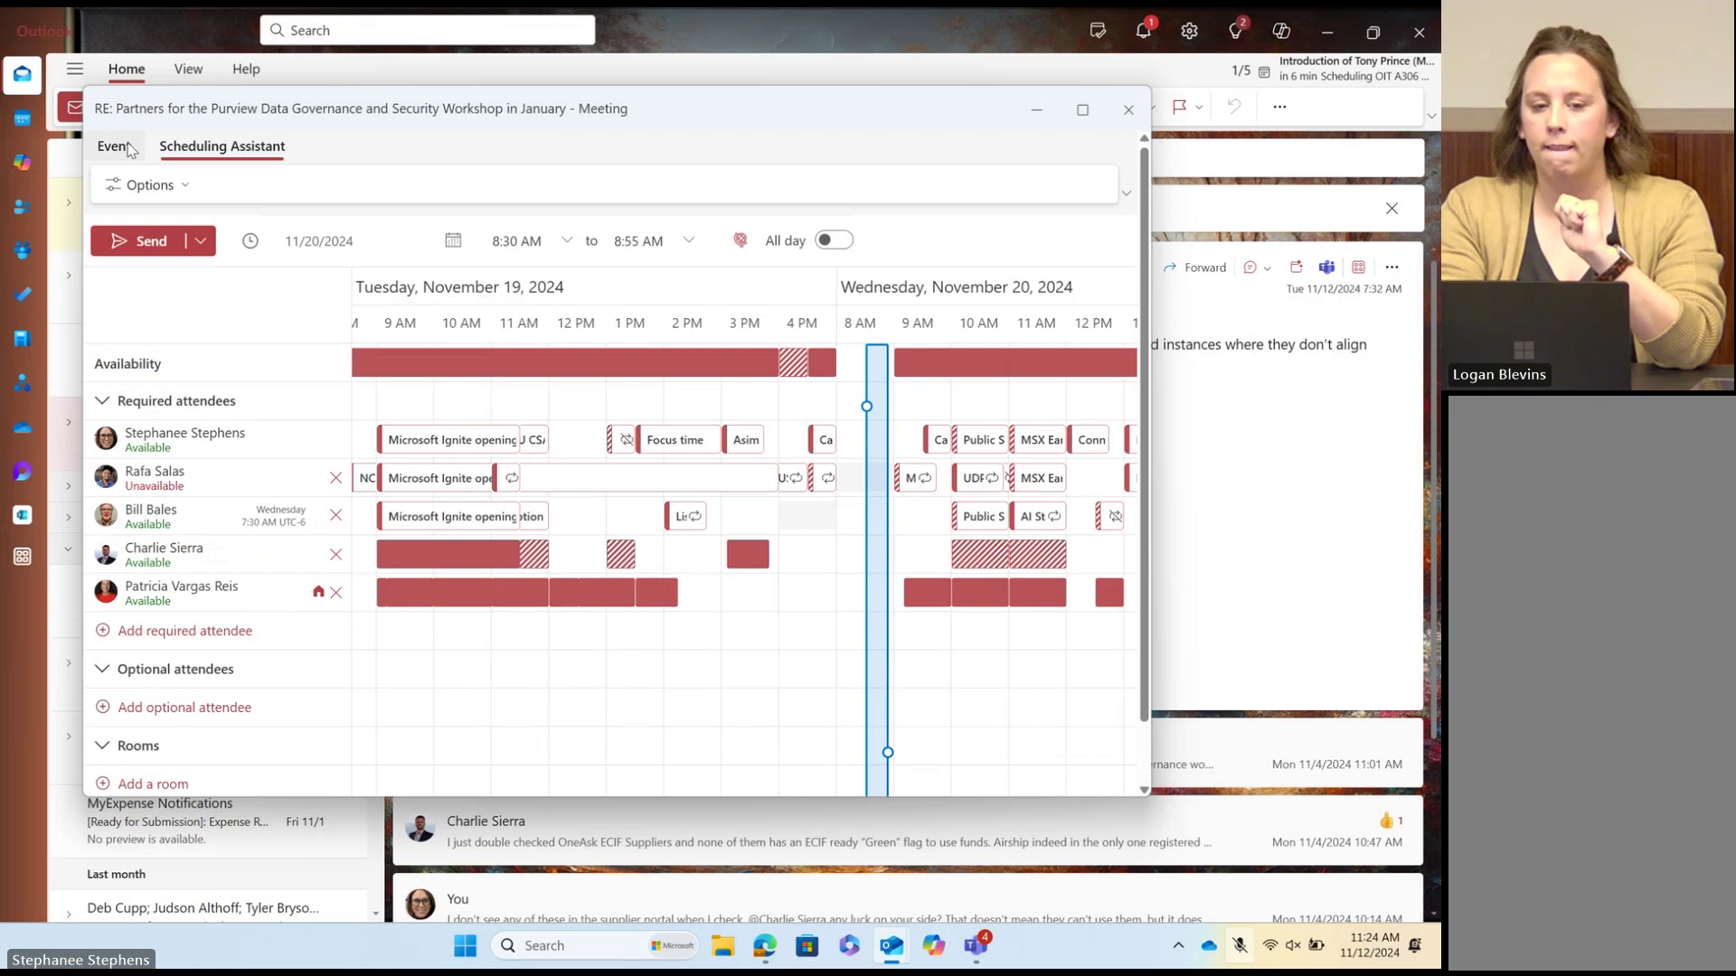
{"action": "left_click", "coordinate": [127, 148]}
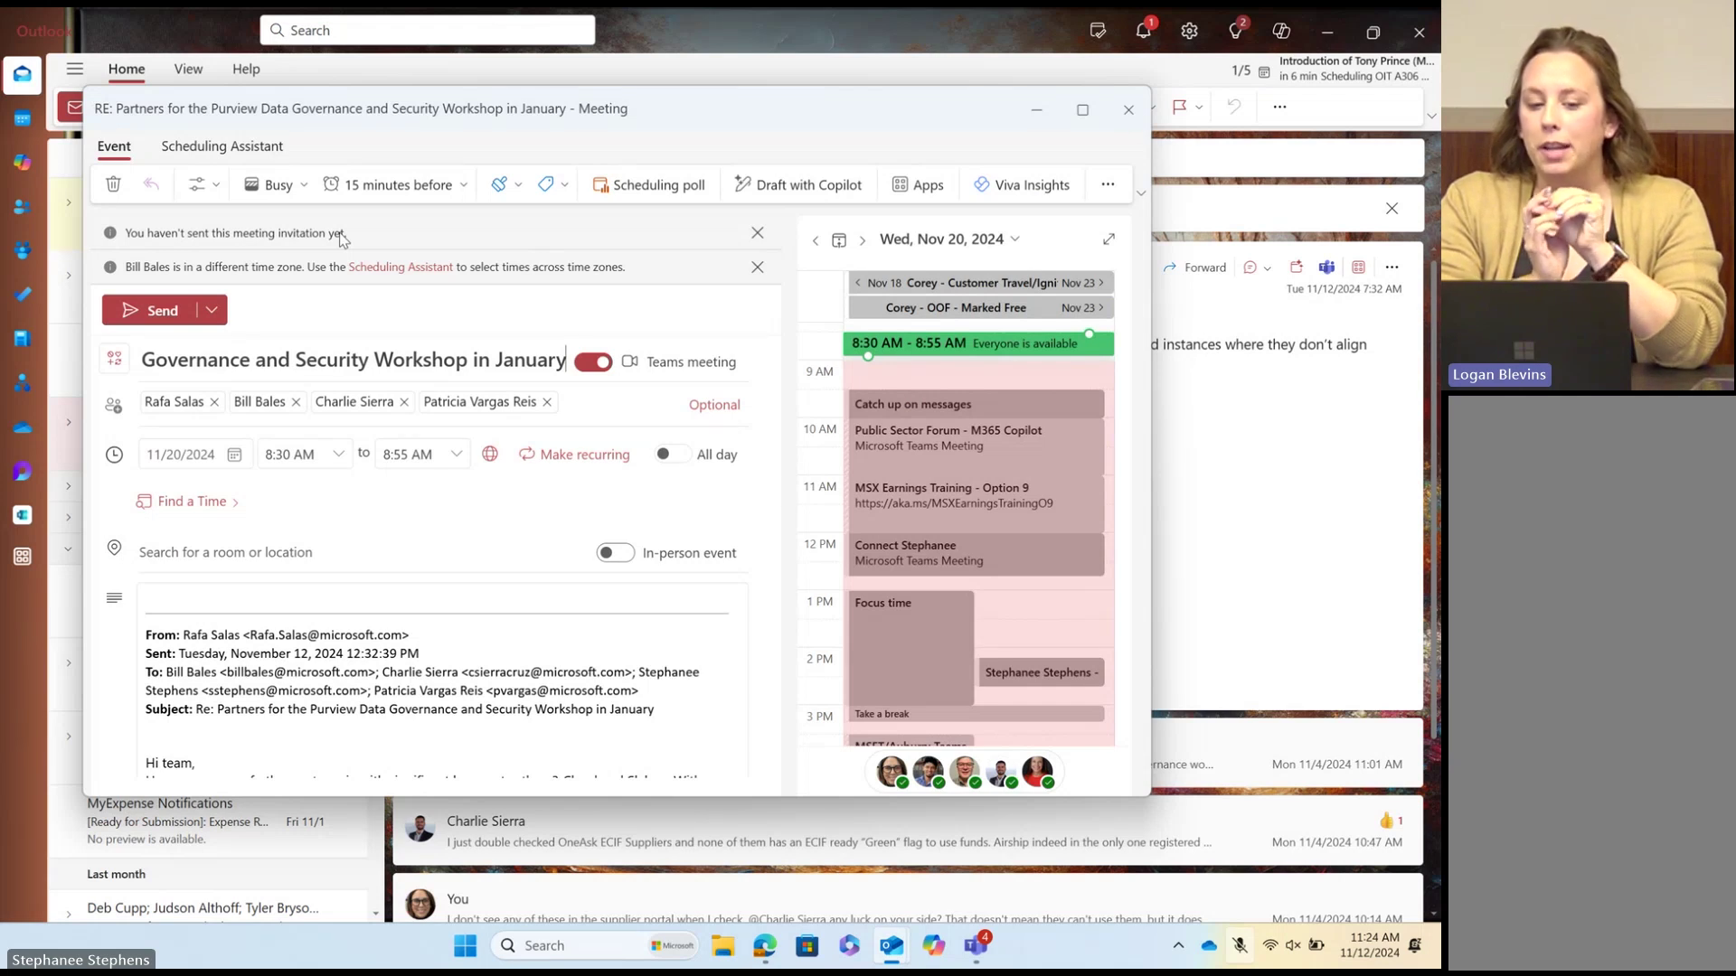
Step: Examine the meeting's response and forwarding options, availability status choices and reminder times without changing them
{"action": "left_click", "coordinate": [217, 185]}
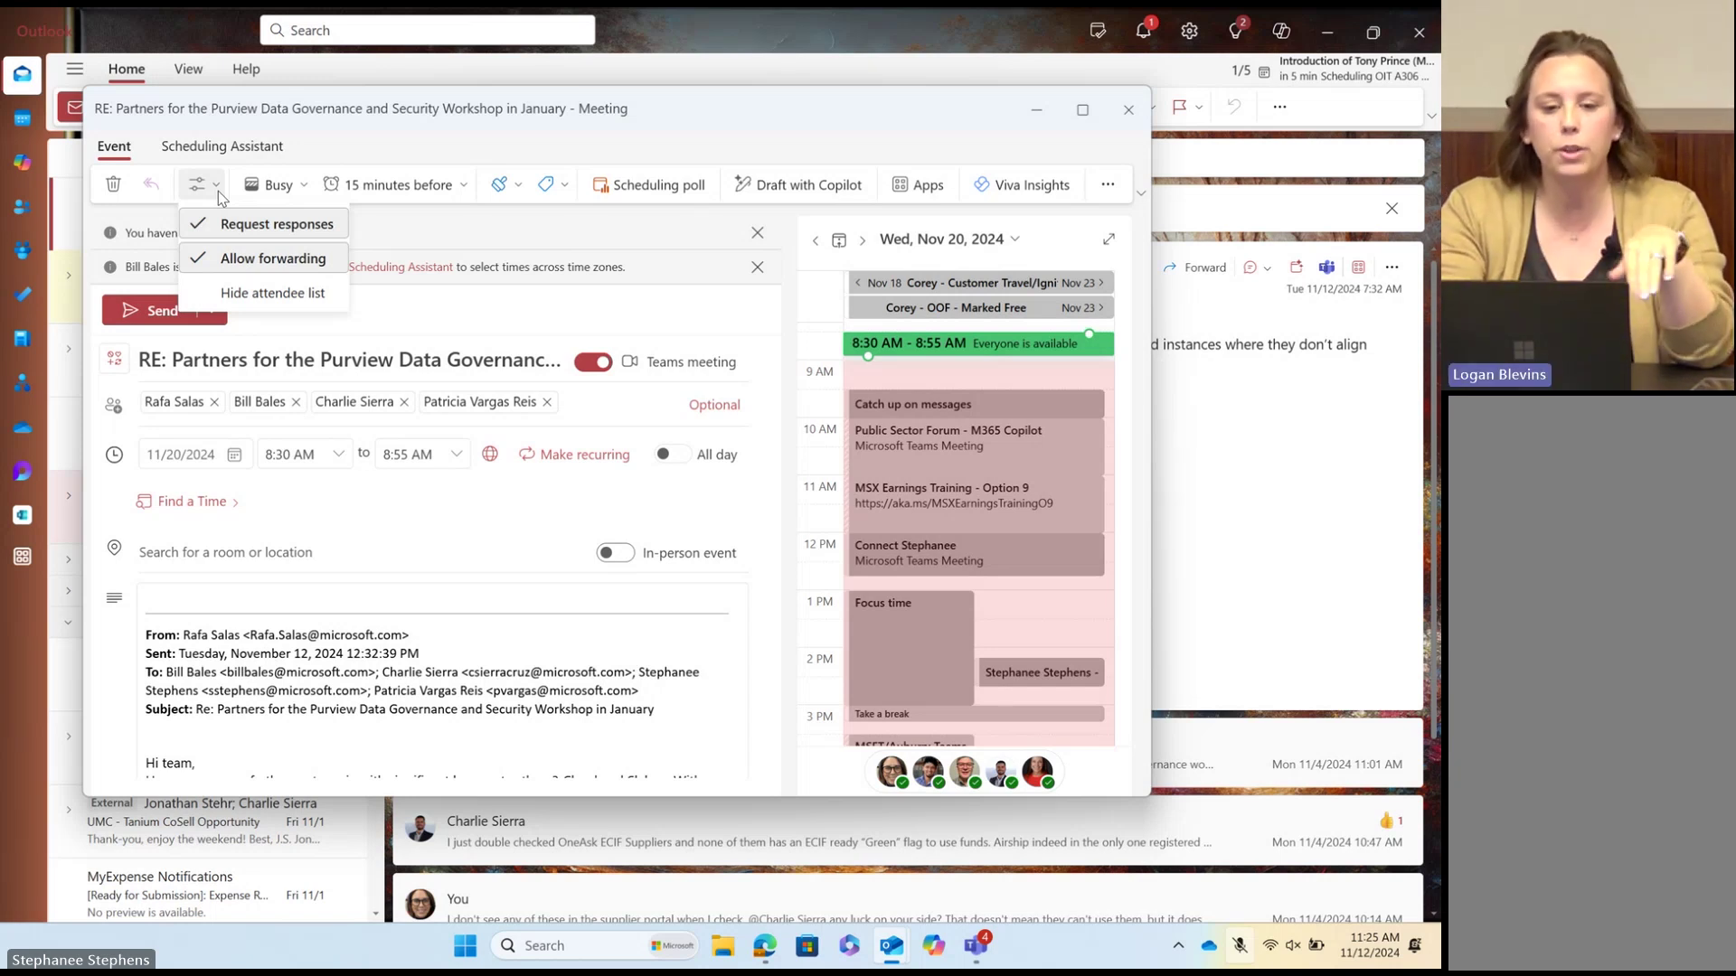
{"action": "left_click", "coordinate": [218, 192]}
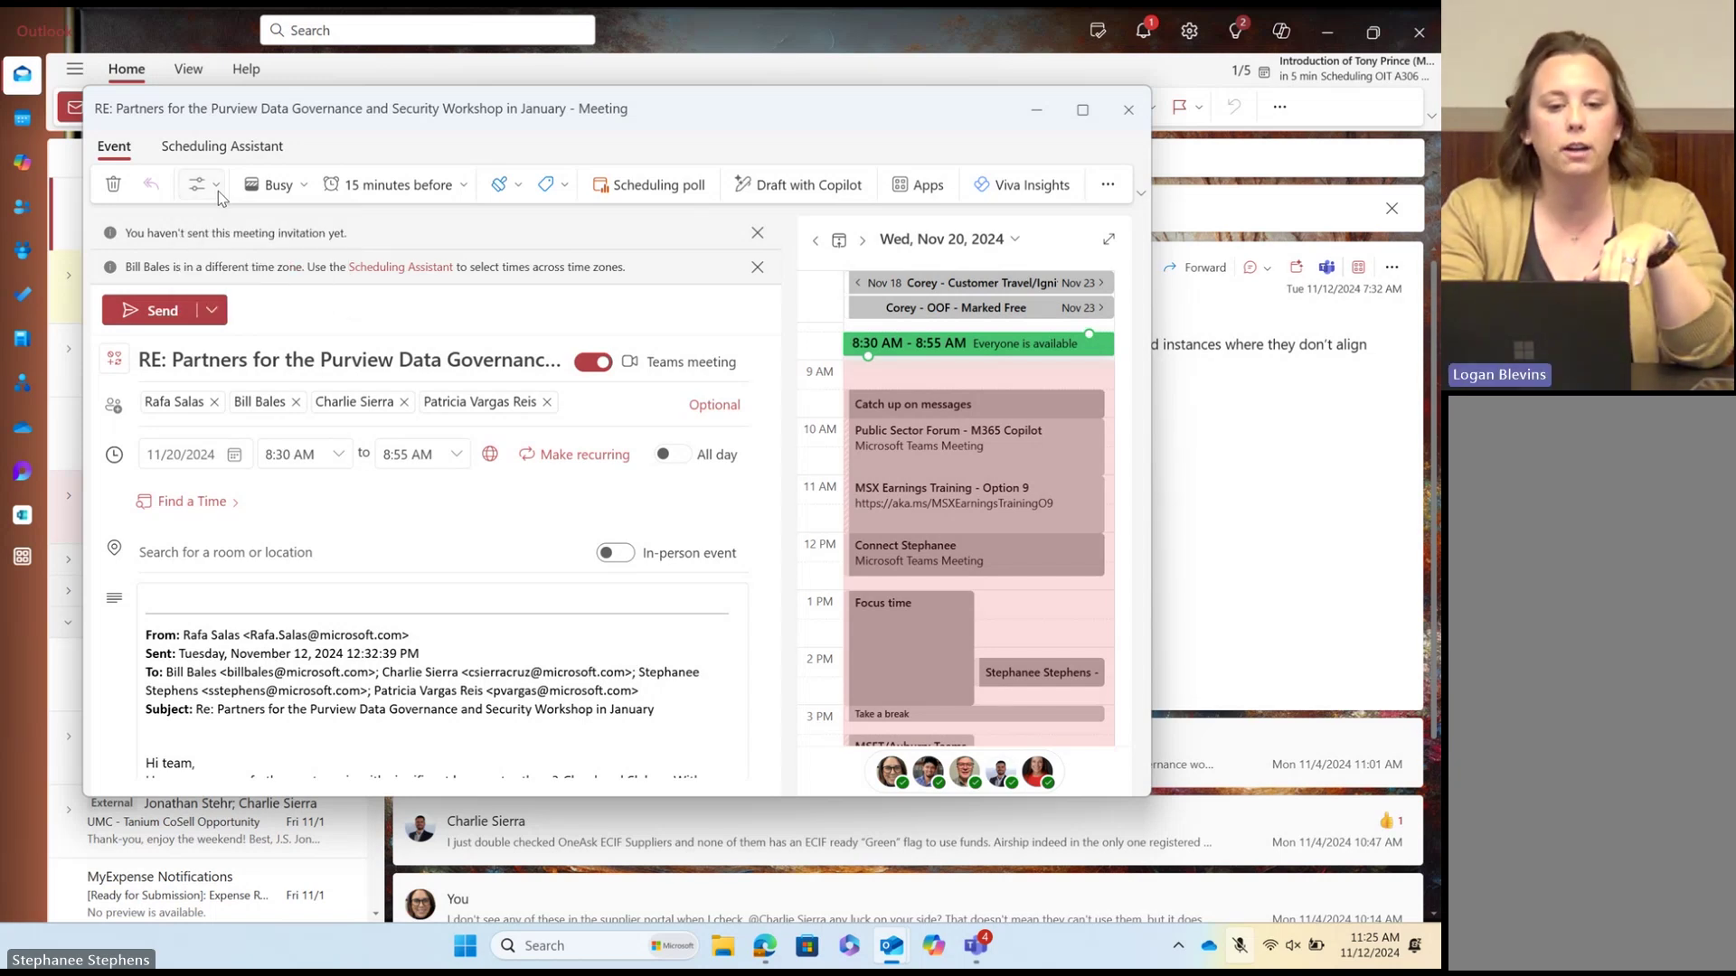
{"action": "left_click", "coordinate": [297, 194]}
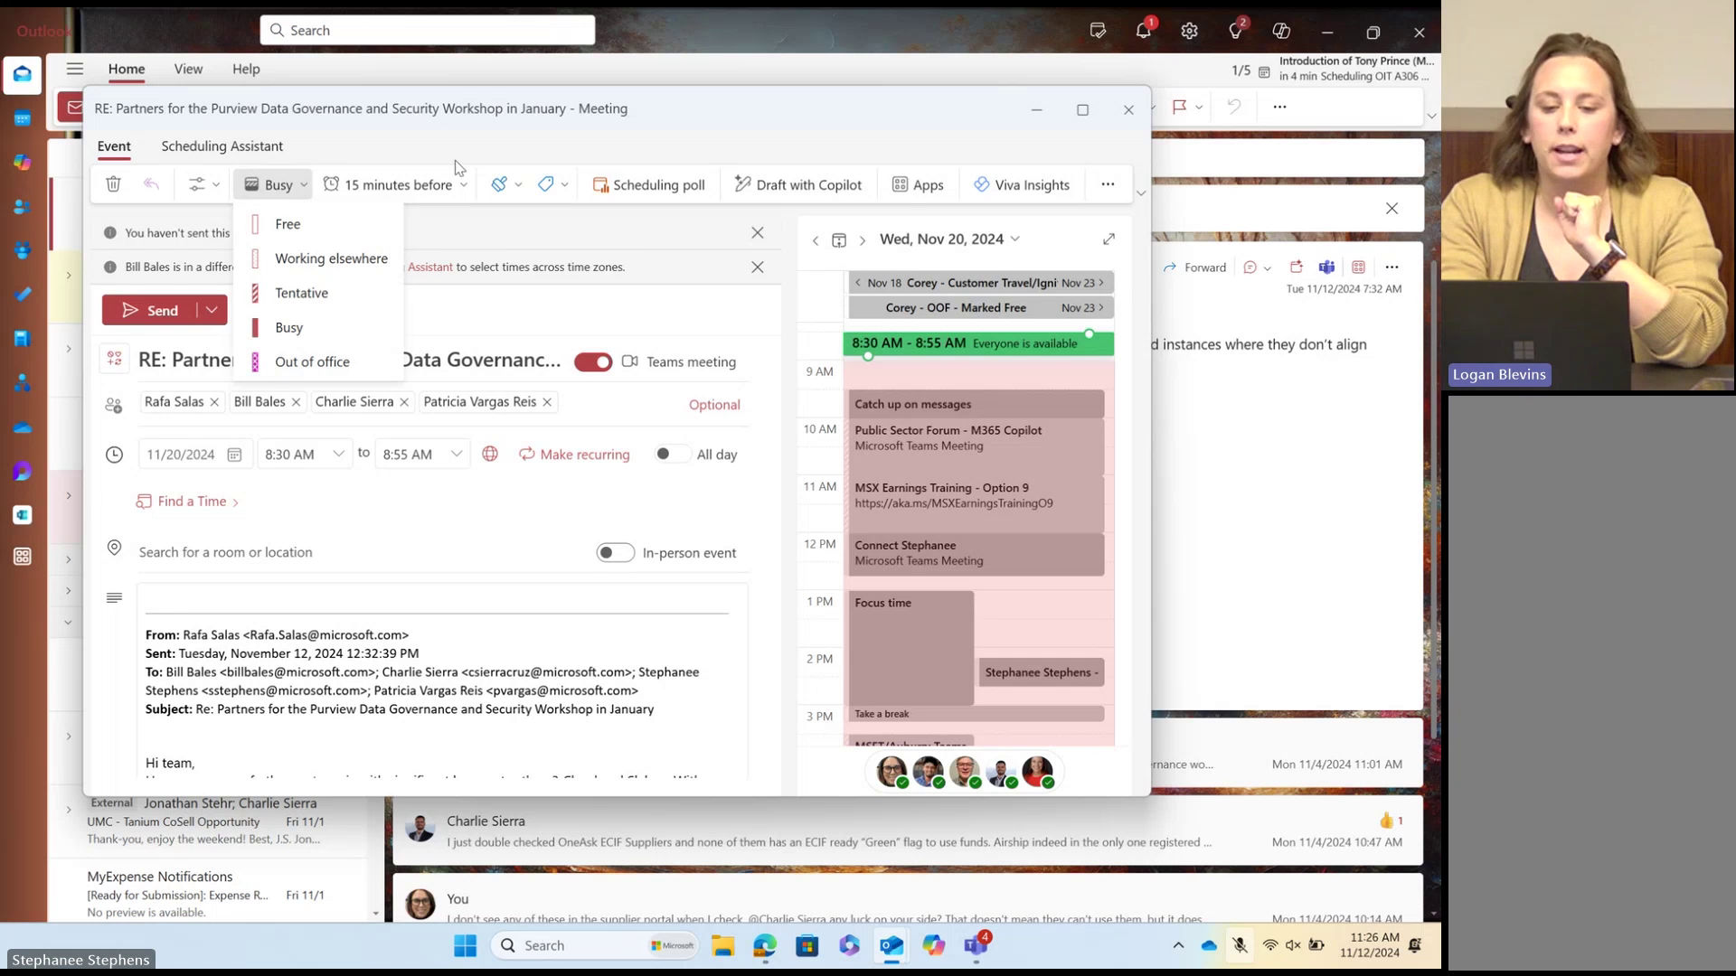
{"action": "left_click", "coordinate": [467, 190]}
{"action": "left_click", "coordinate": [464, 188]}
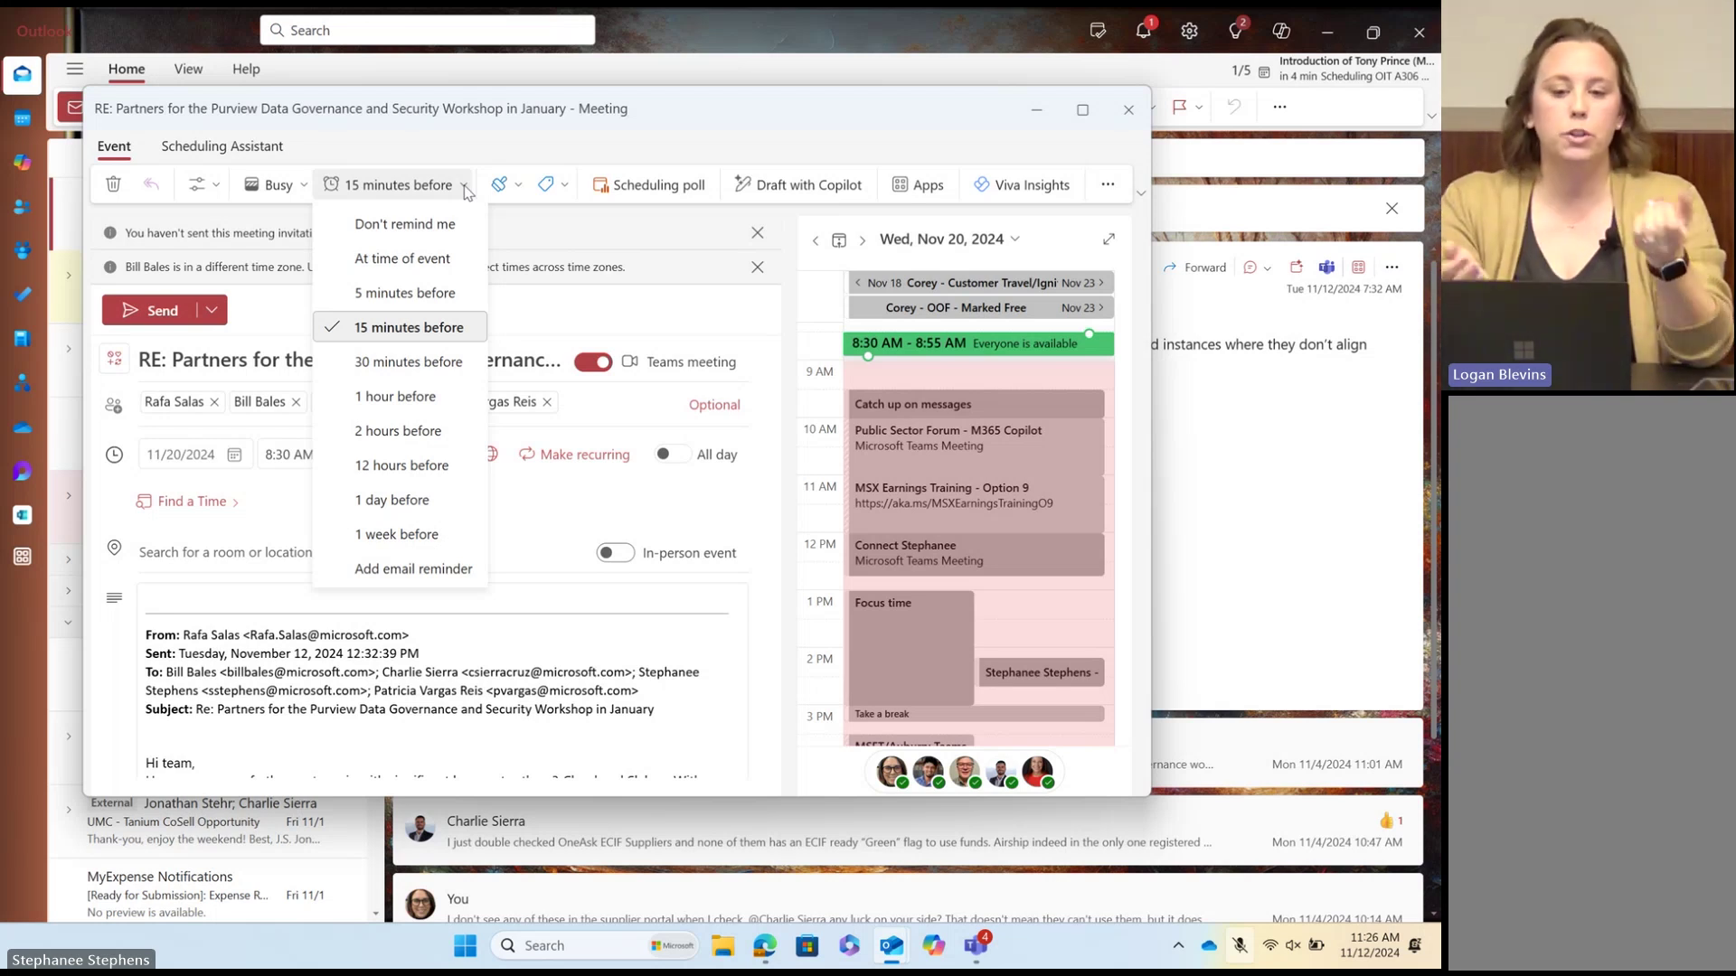
{"action": "left_click", "coordinate": [464, 187]}
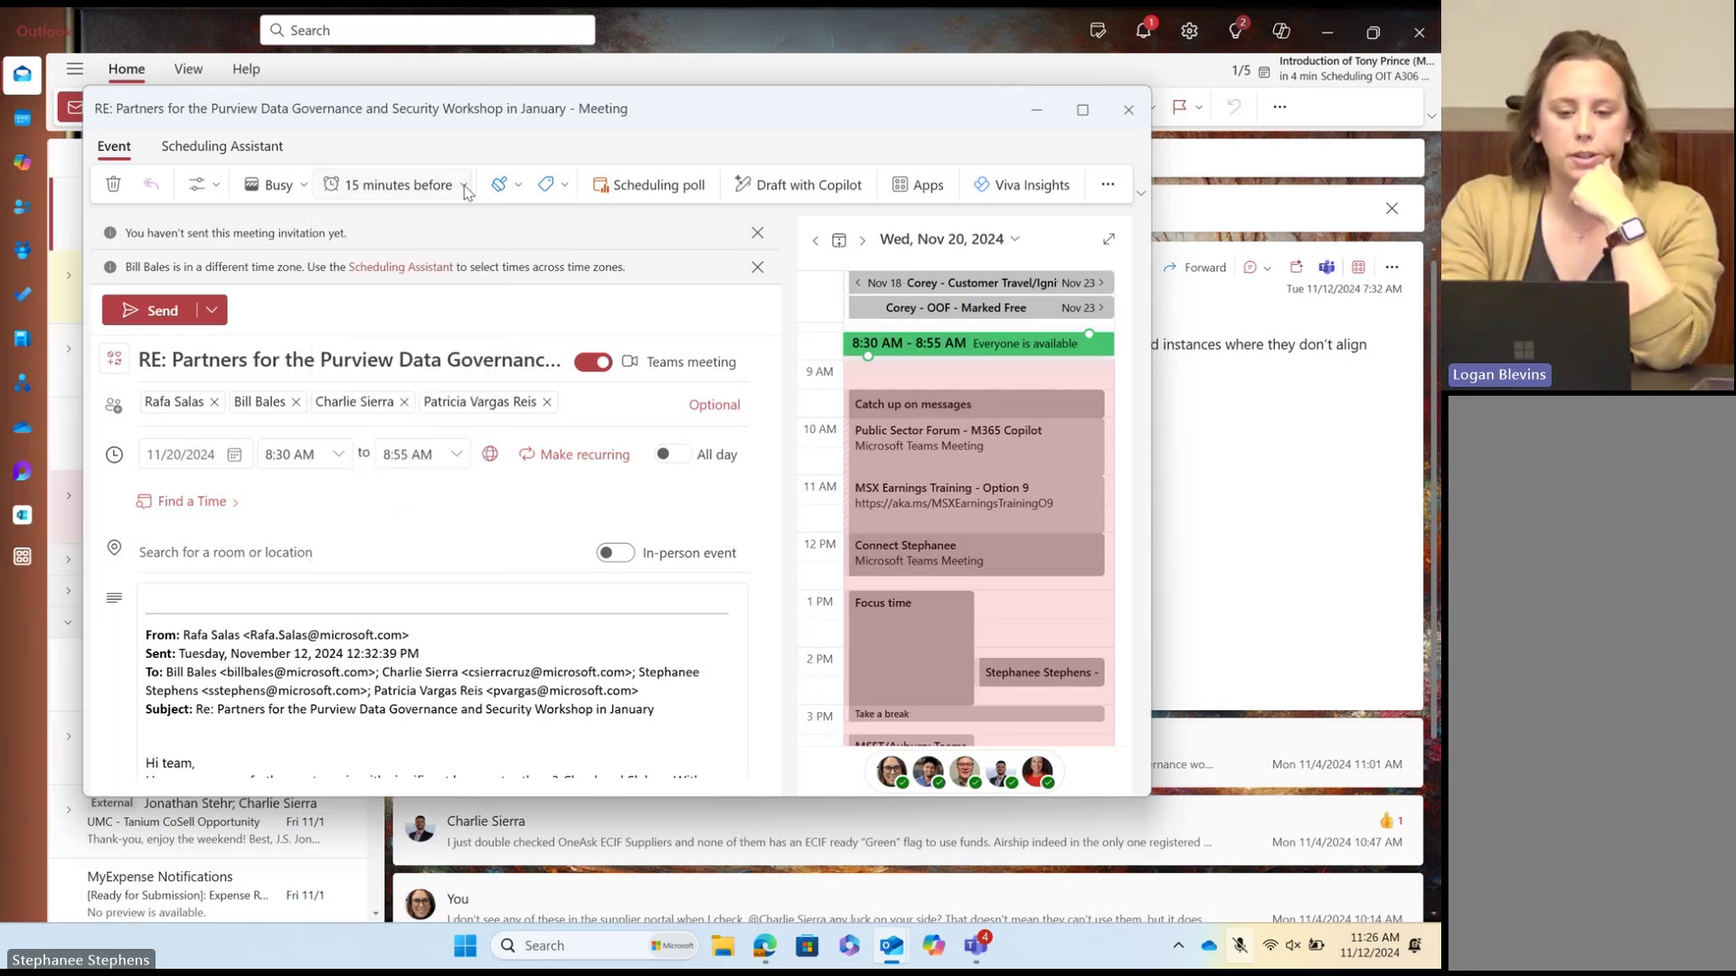
Step: Examine the sensitivity labels, including the Highly Confidential choices, and the categories available for the meeting
{"action": "left_click", "coordinate": [518, 187]}
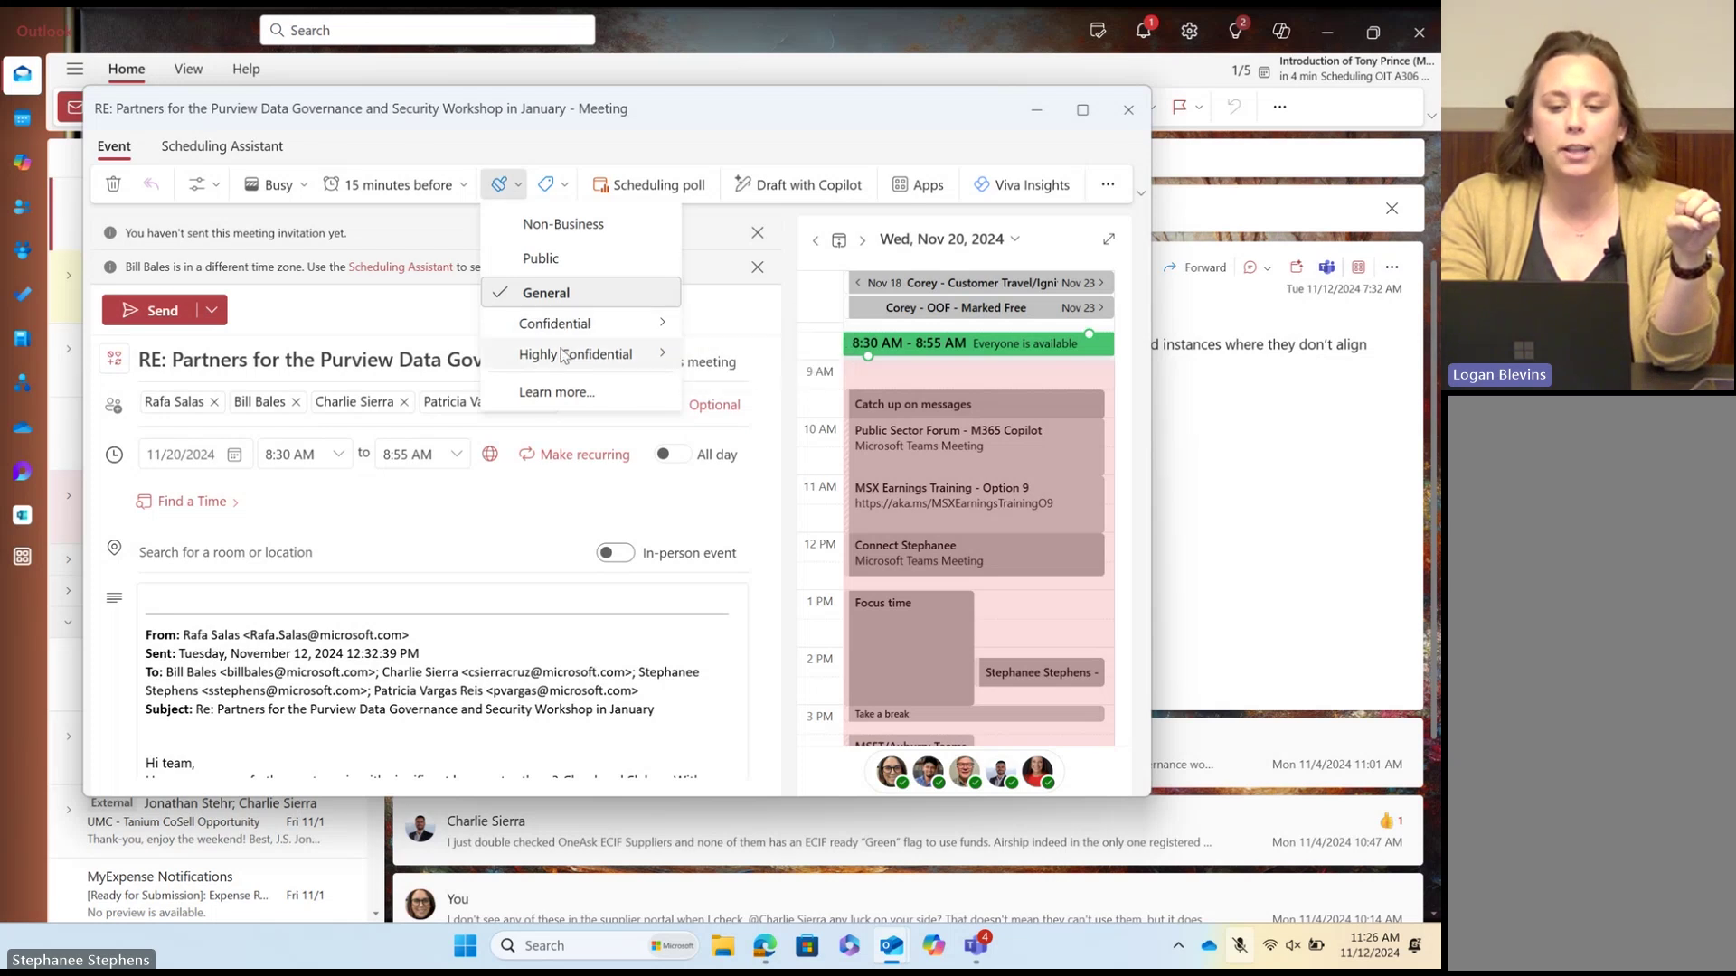
{"action": "mouse_move", "coordinate": [565, 359]}
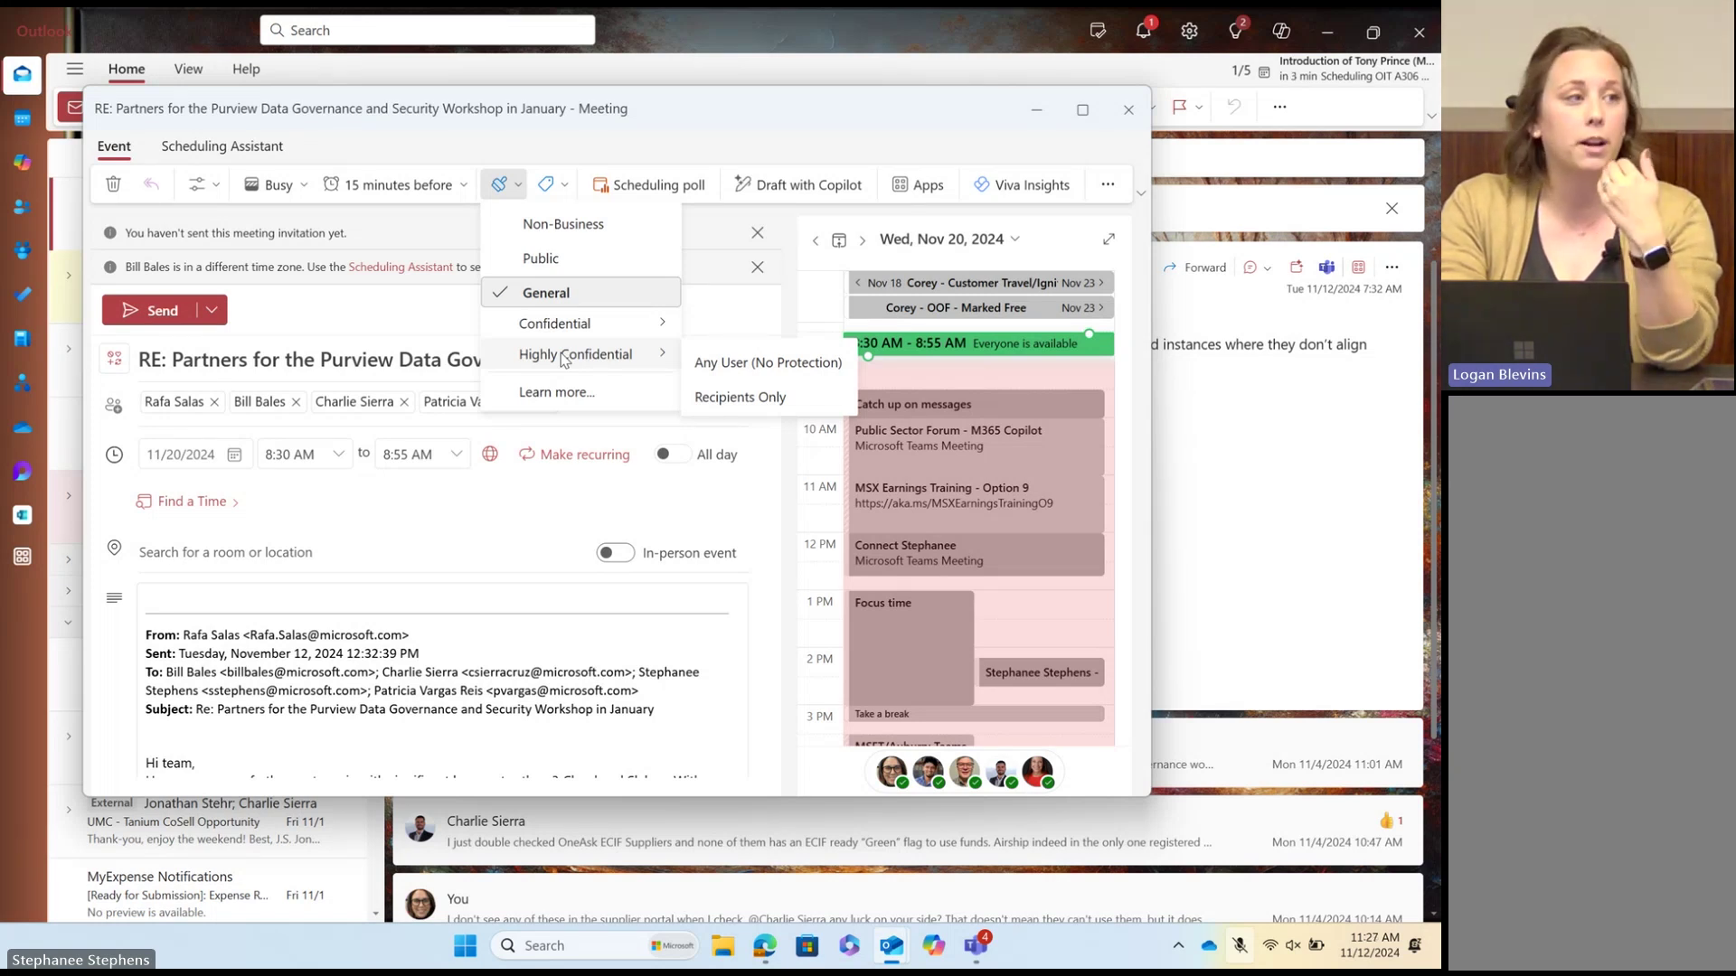
{"action": "left_click", "coordinate": [565, 185]}
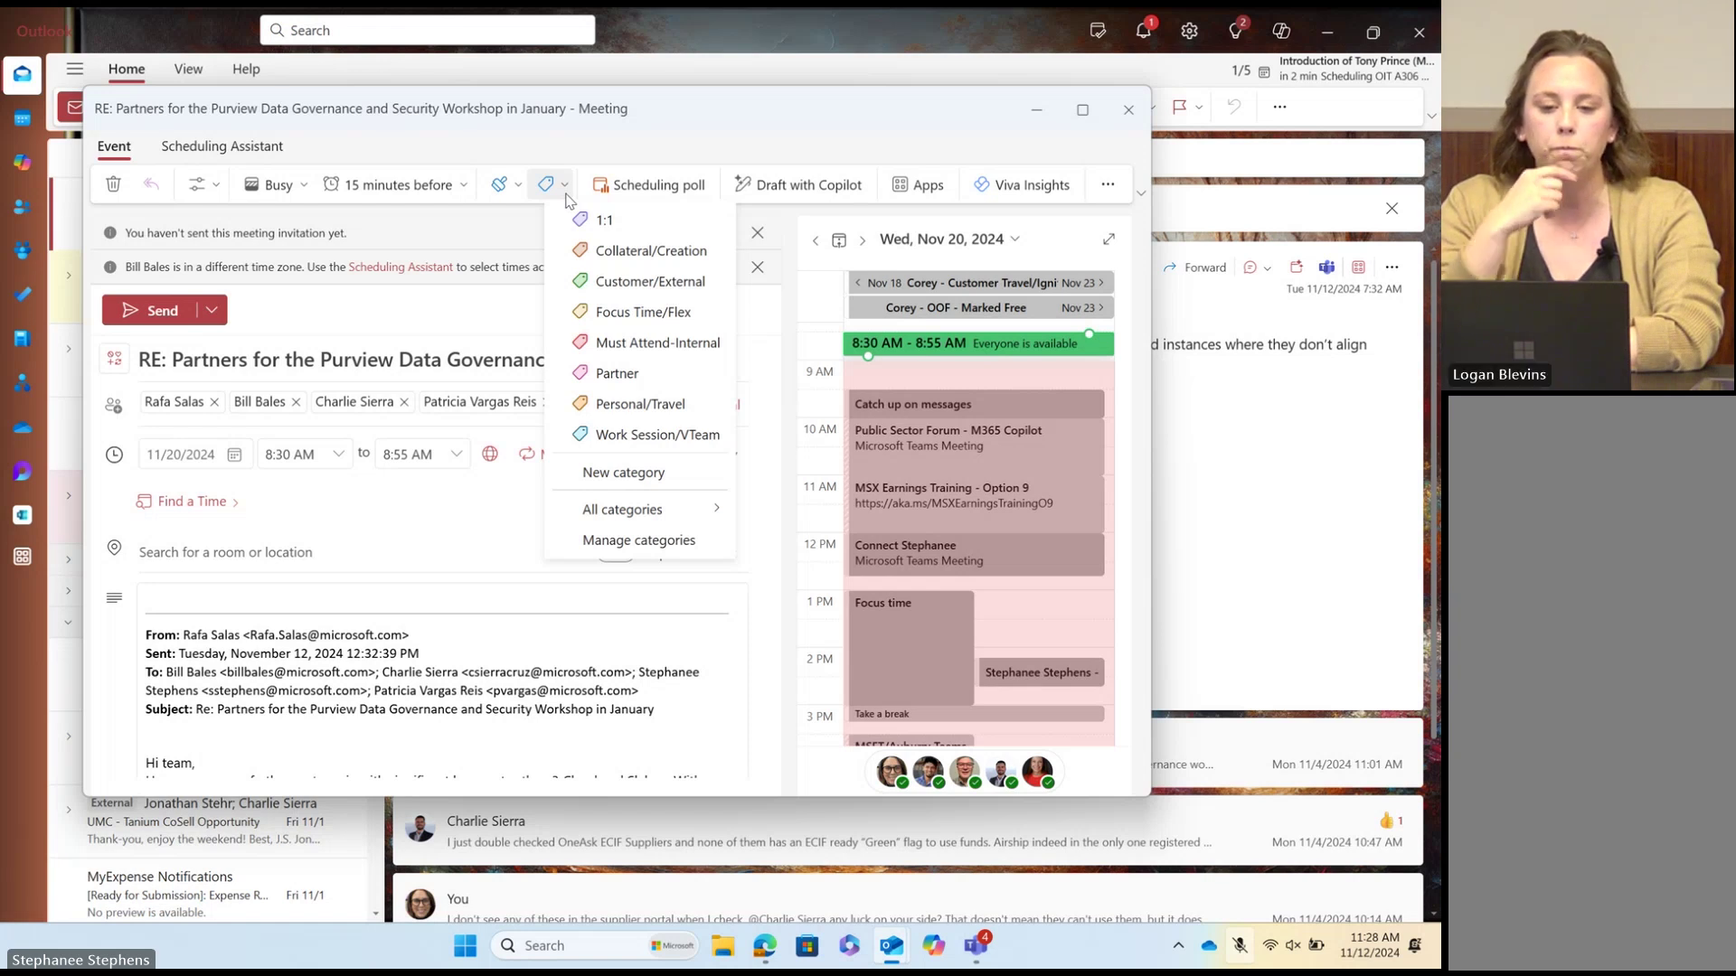
{"action": "left_click", "coordinate": [565, 194]}
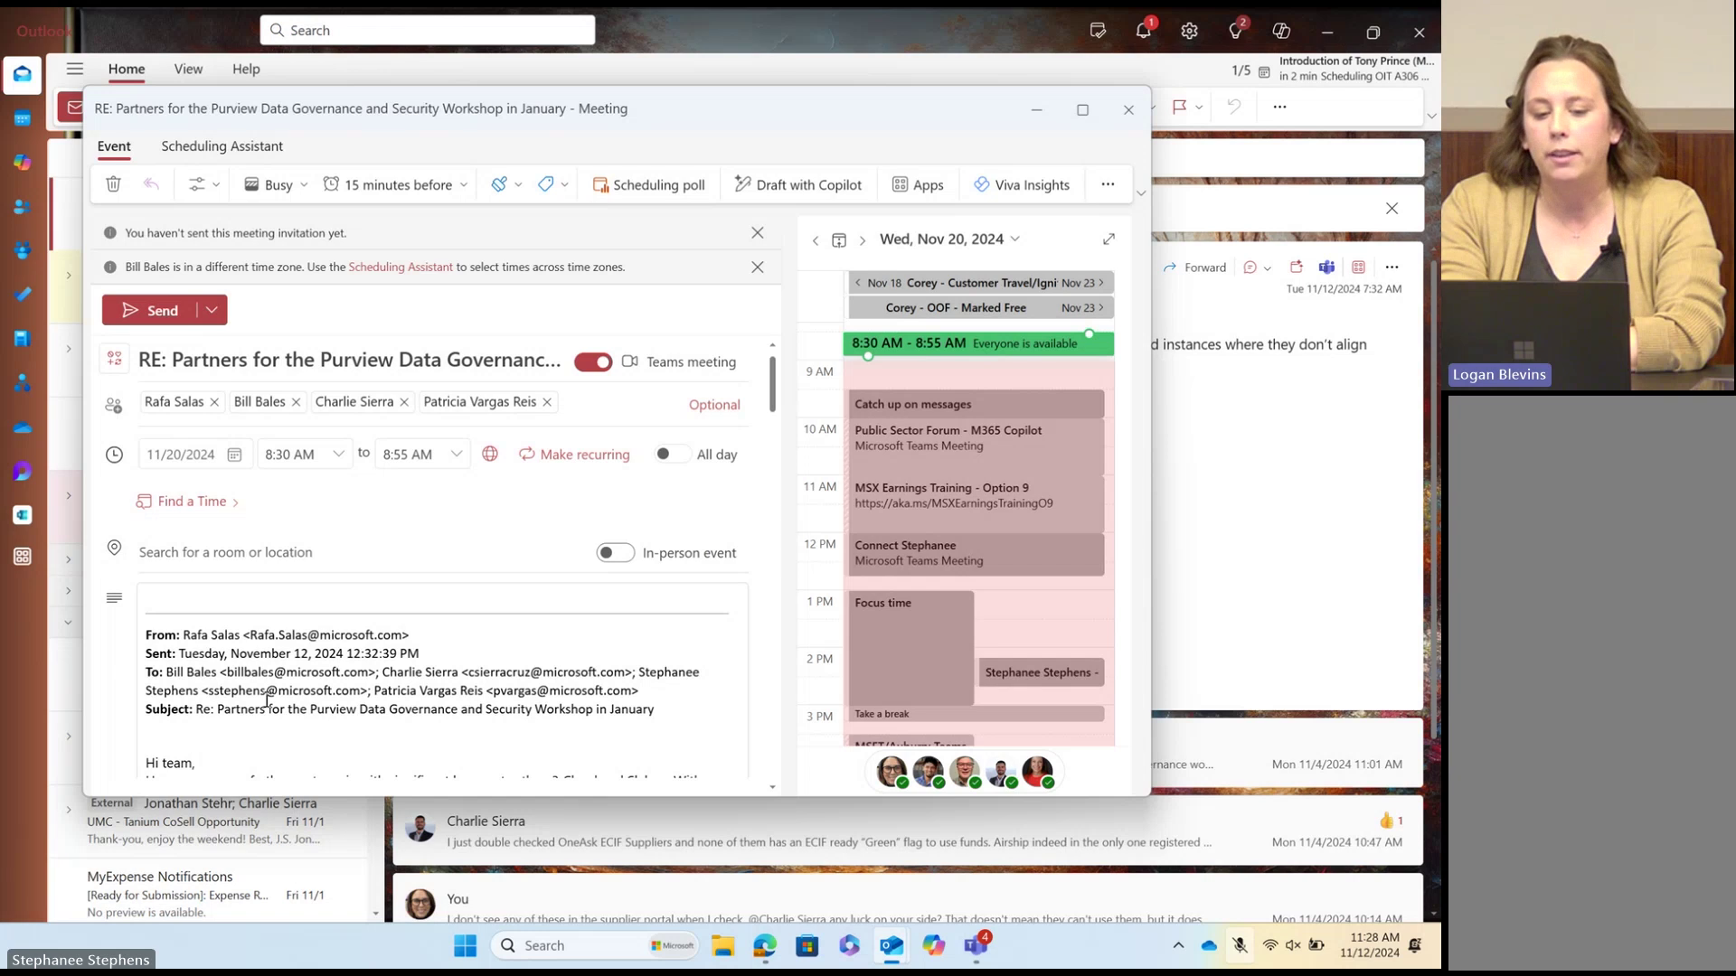
Step: Generate the invitation text with Copilot from the prompt "Meeting about Purview for best practices" and keep the draft
{"action": "left_click", "coordinate": [223, 599]}
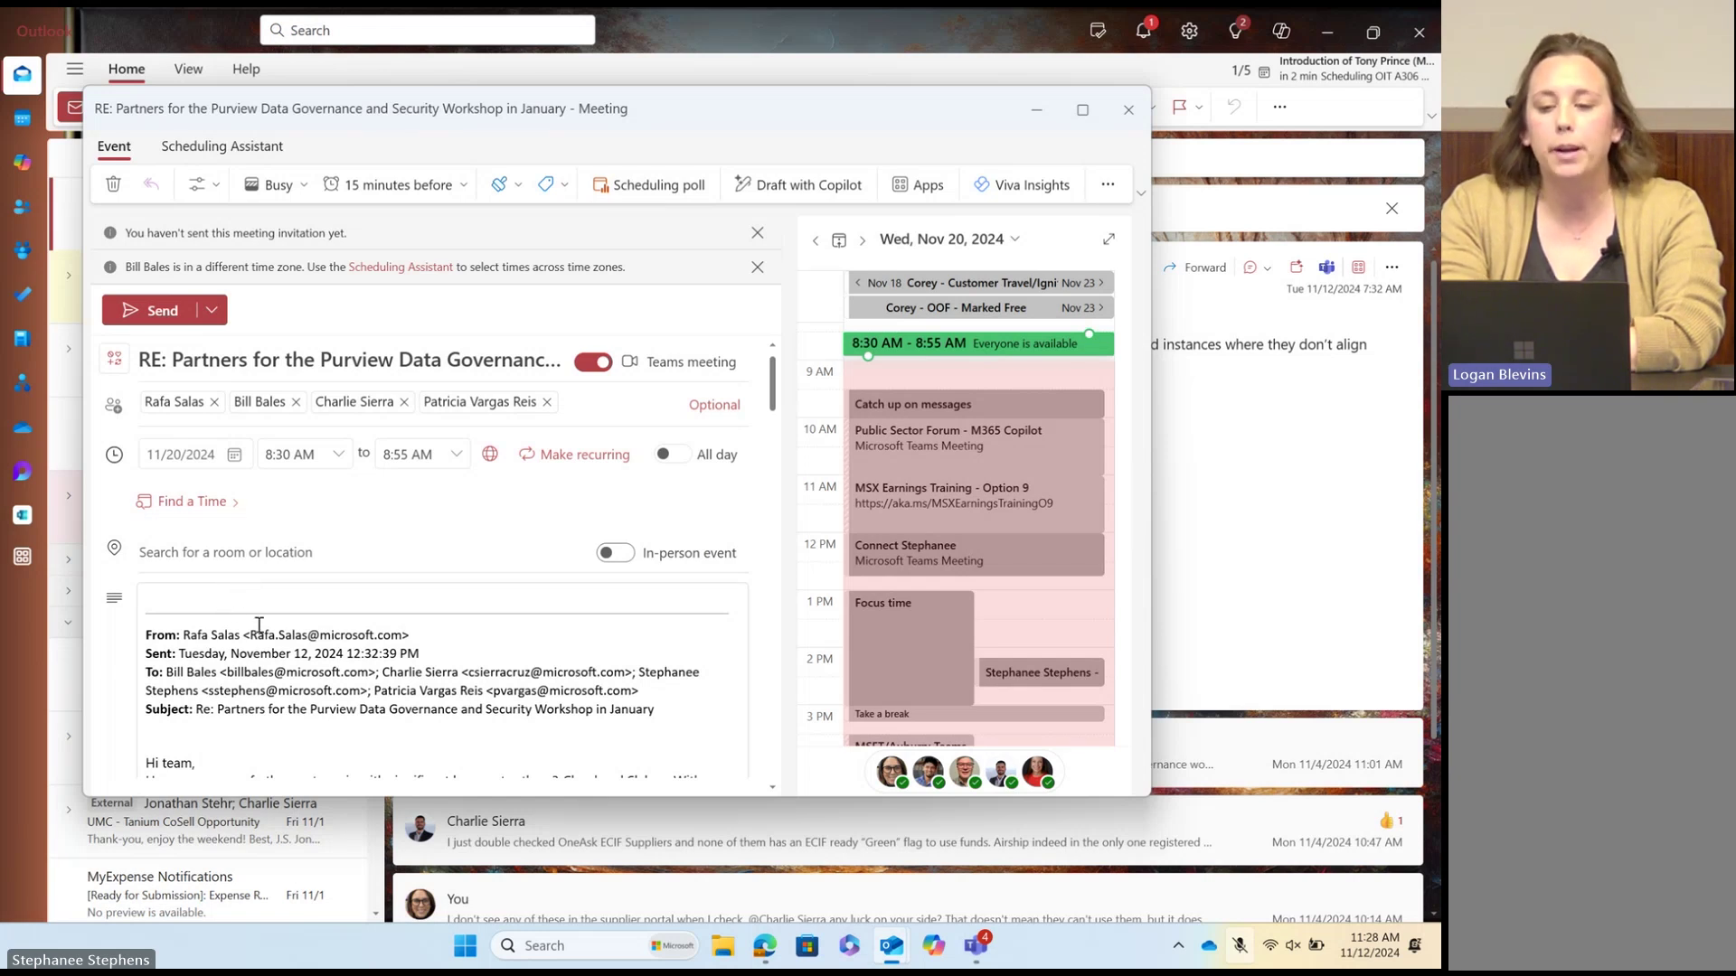
{"action": "left_click", "coordinate": [796, 192]}
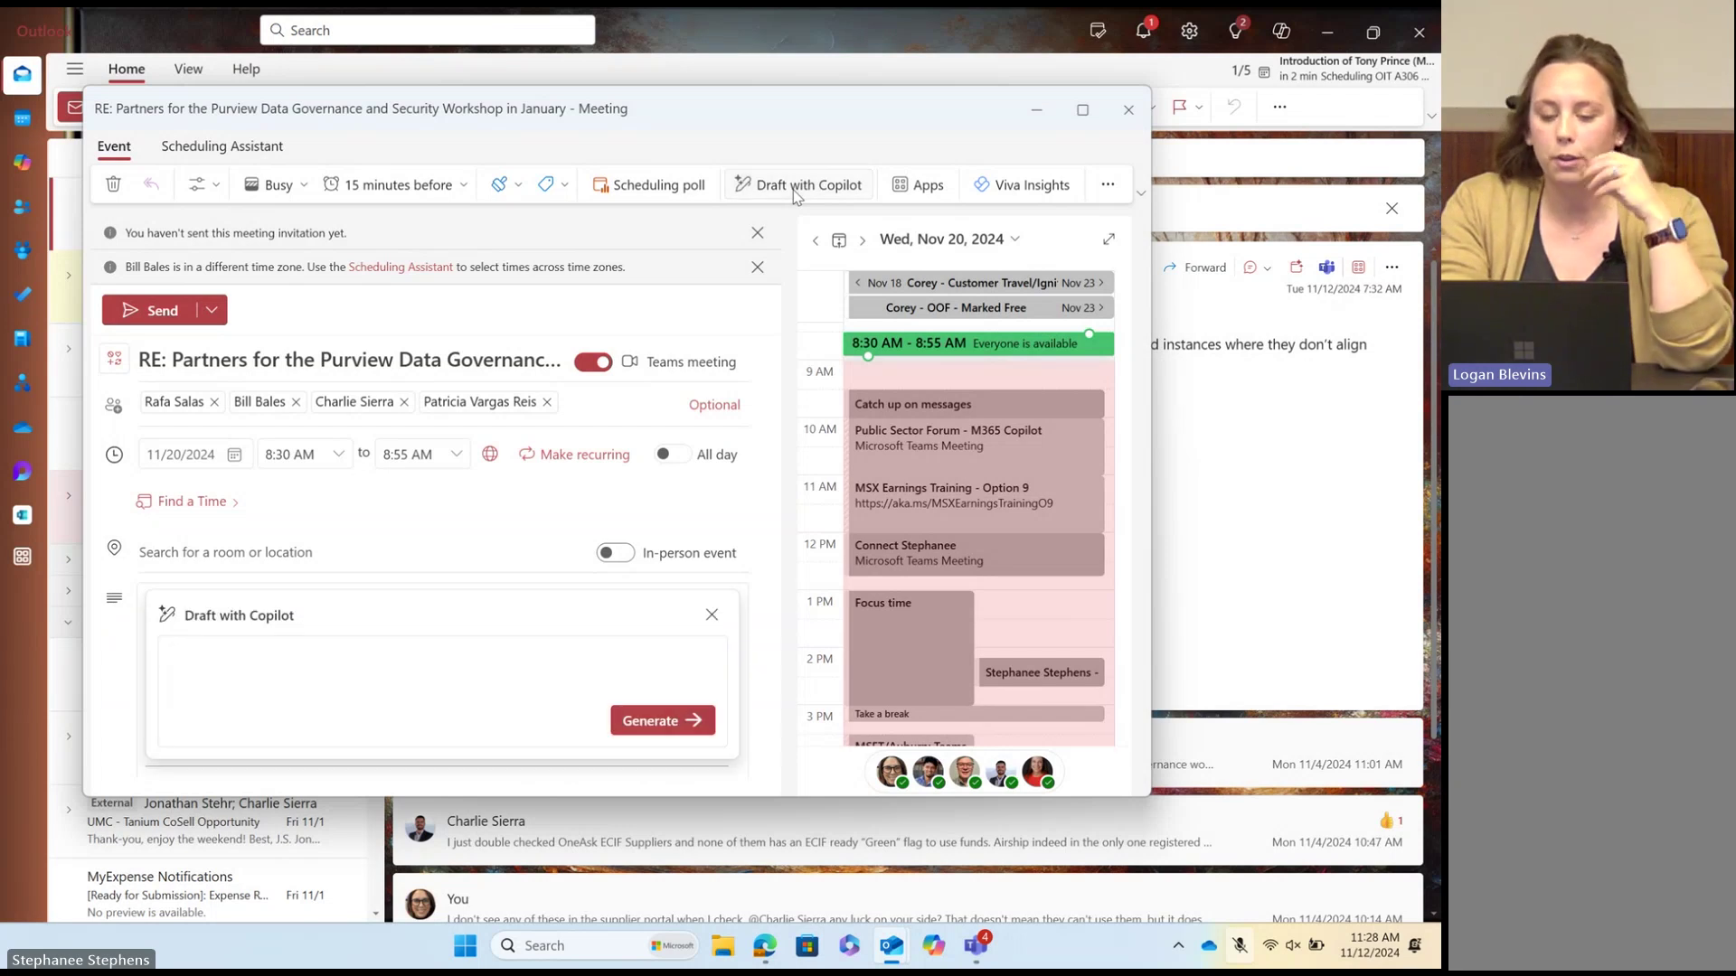
{"action": "type", "text": "M"}
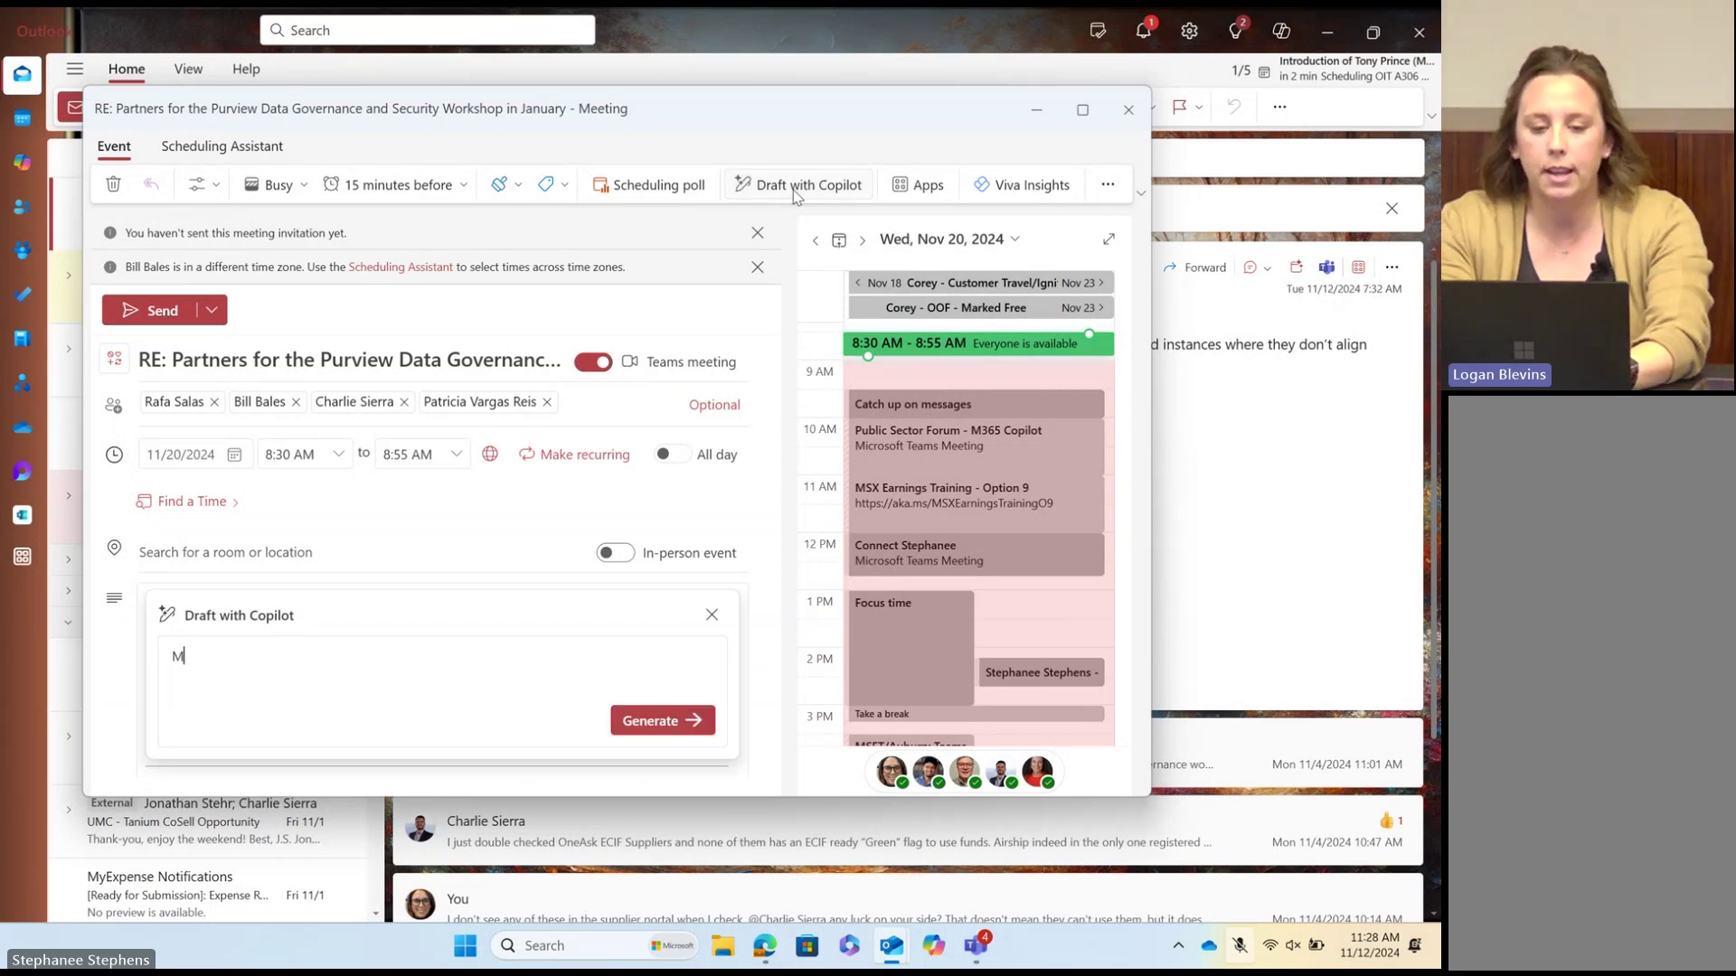
{"action": "type", "text": "eeting about "}
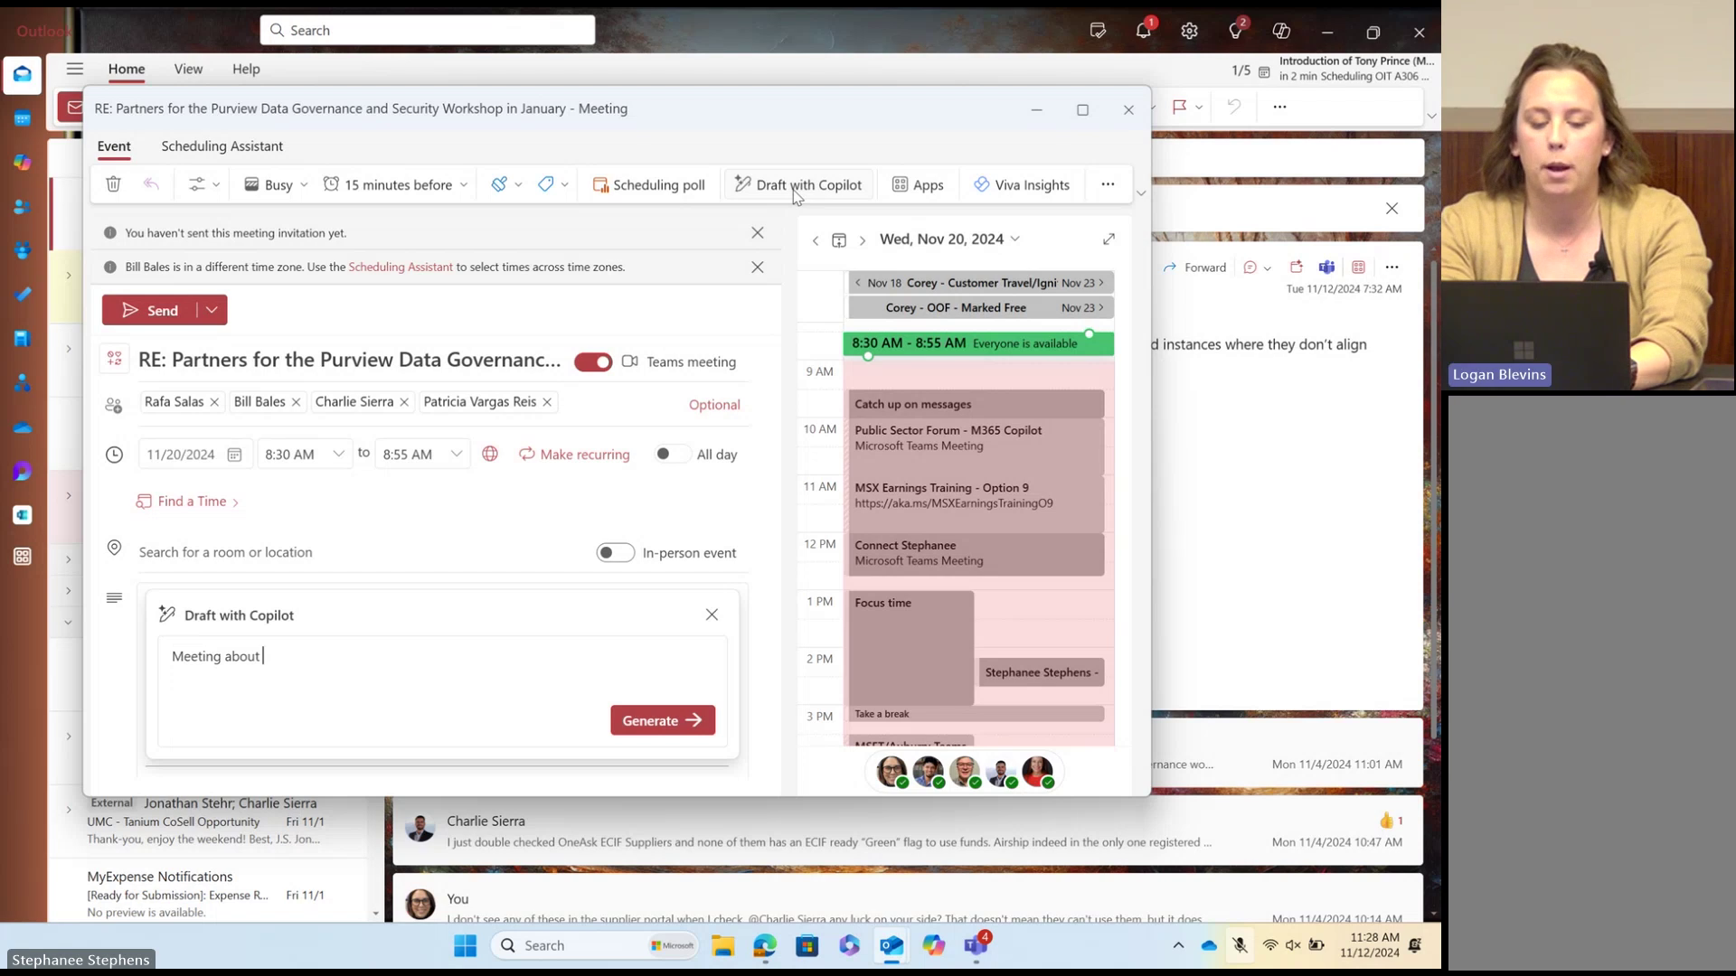
{"action": "type", "text": "Purview for best "}
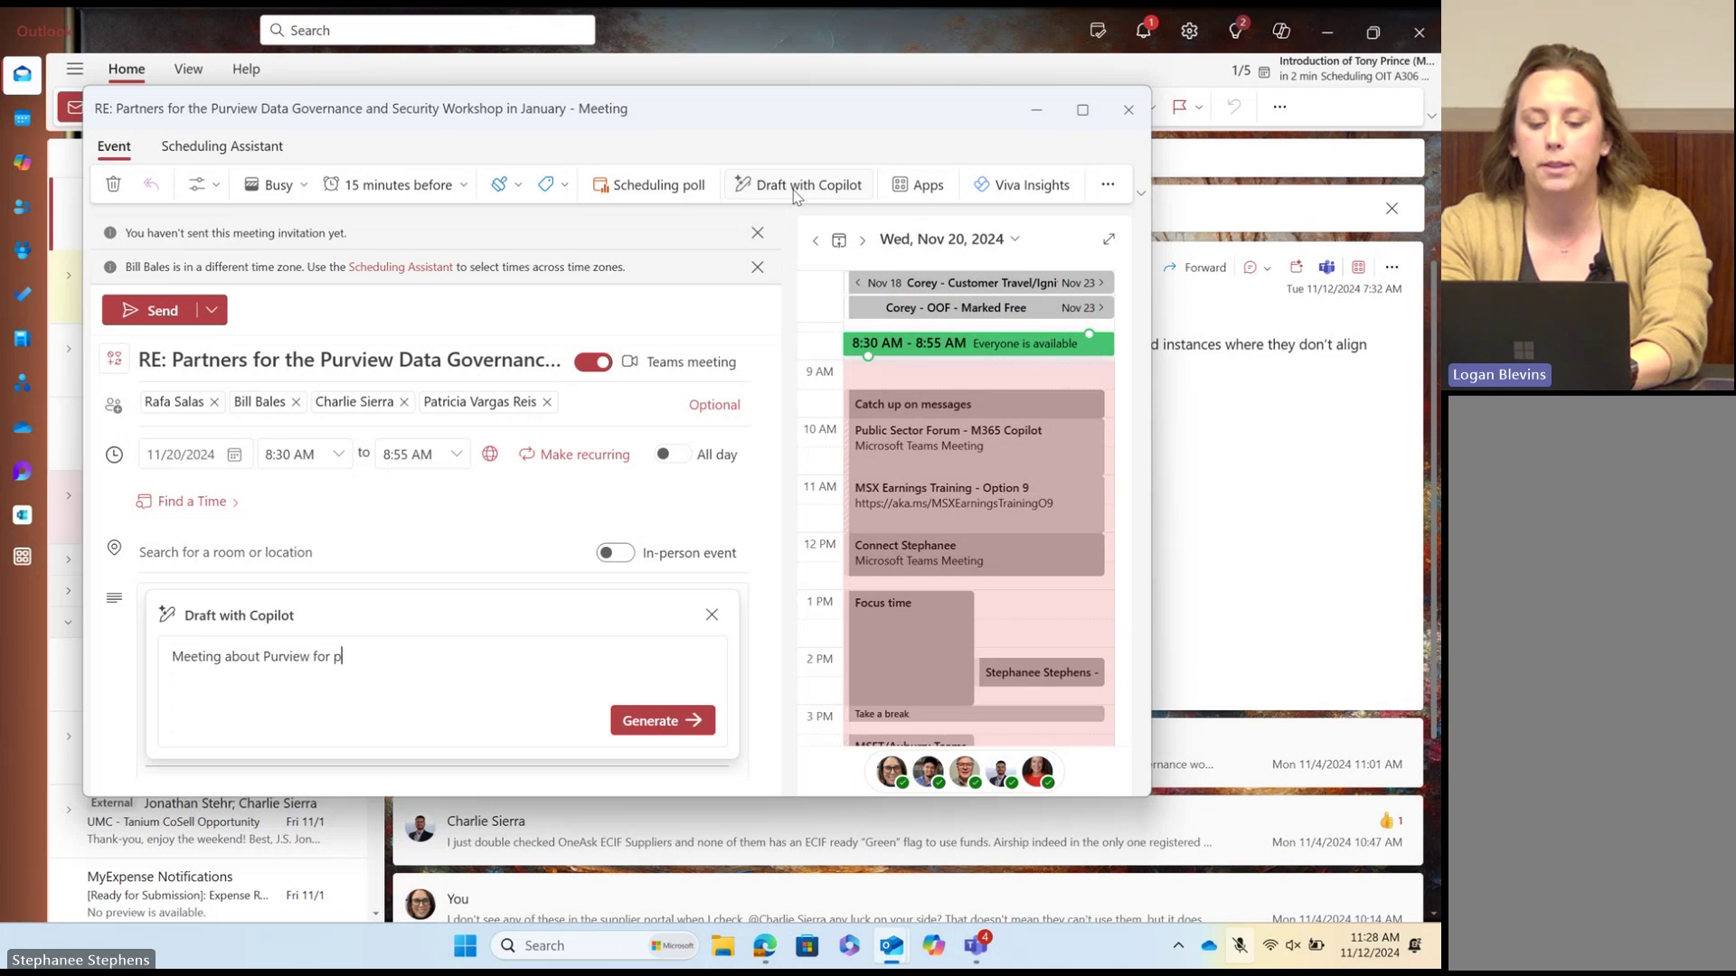
{"action": "type", "text": "practices"}
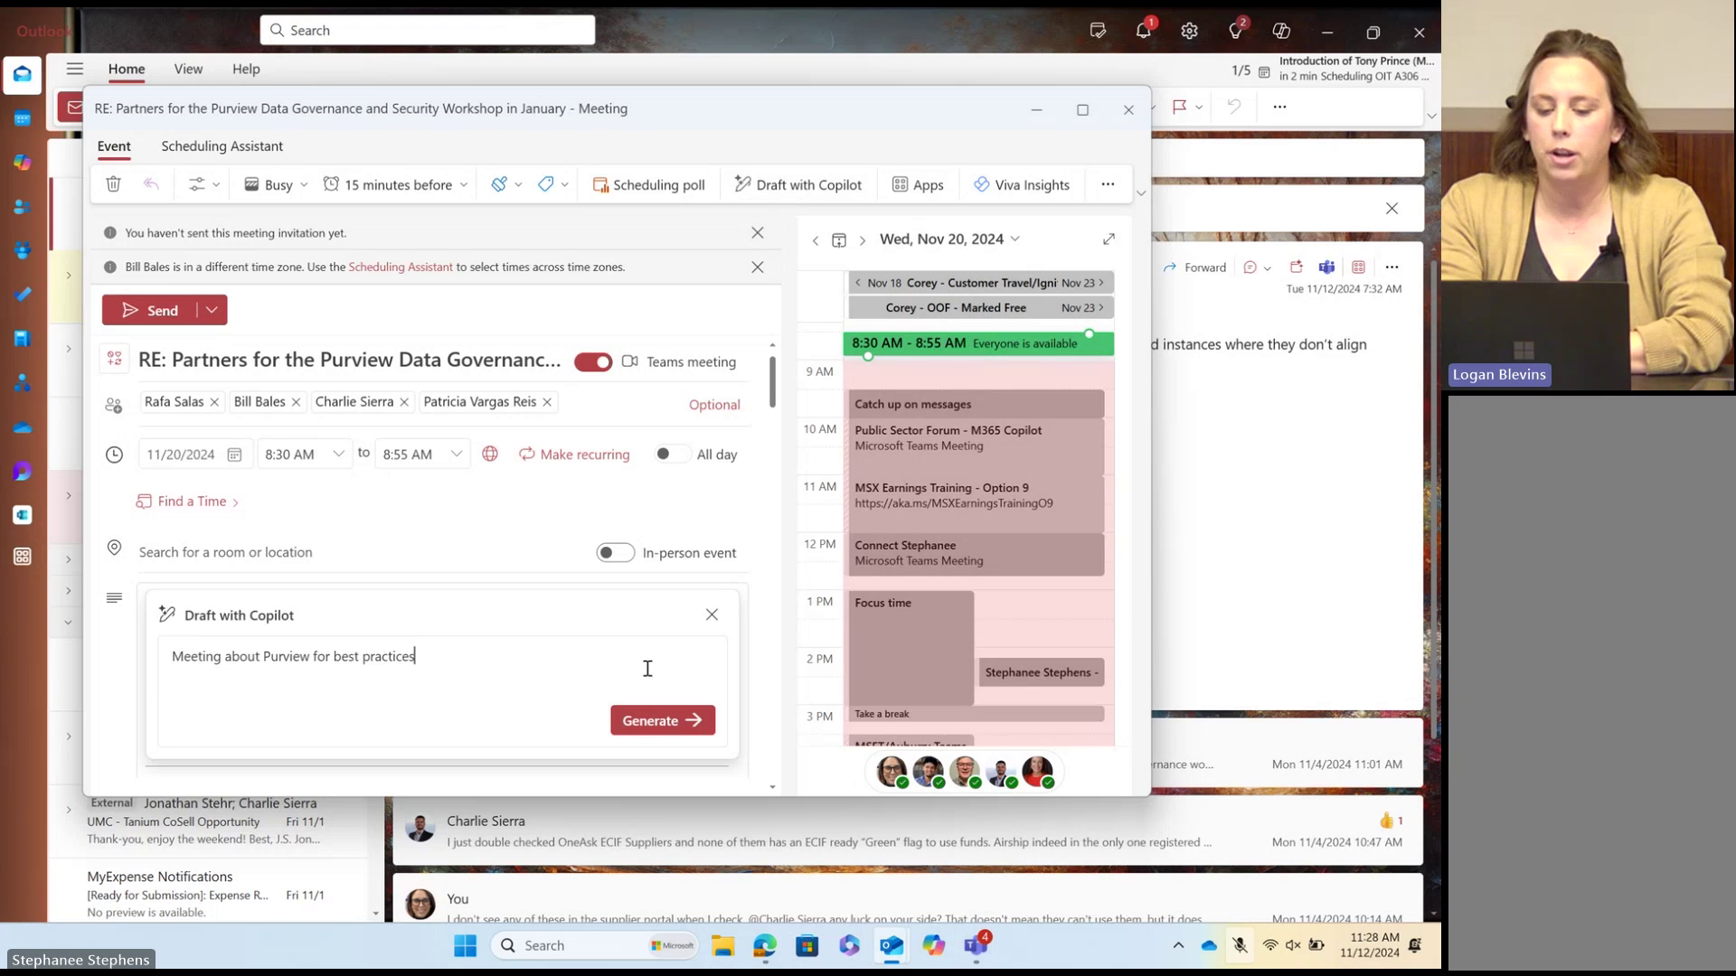
{"action": "left_click", "coordinate": [659, 721]}
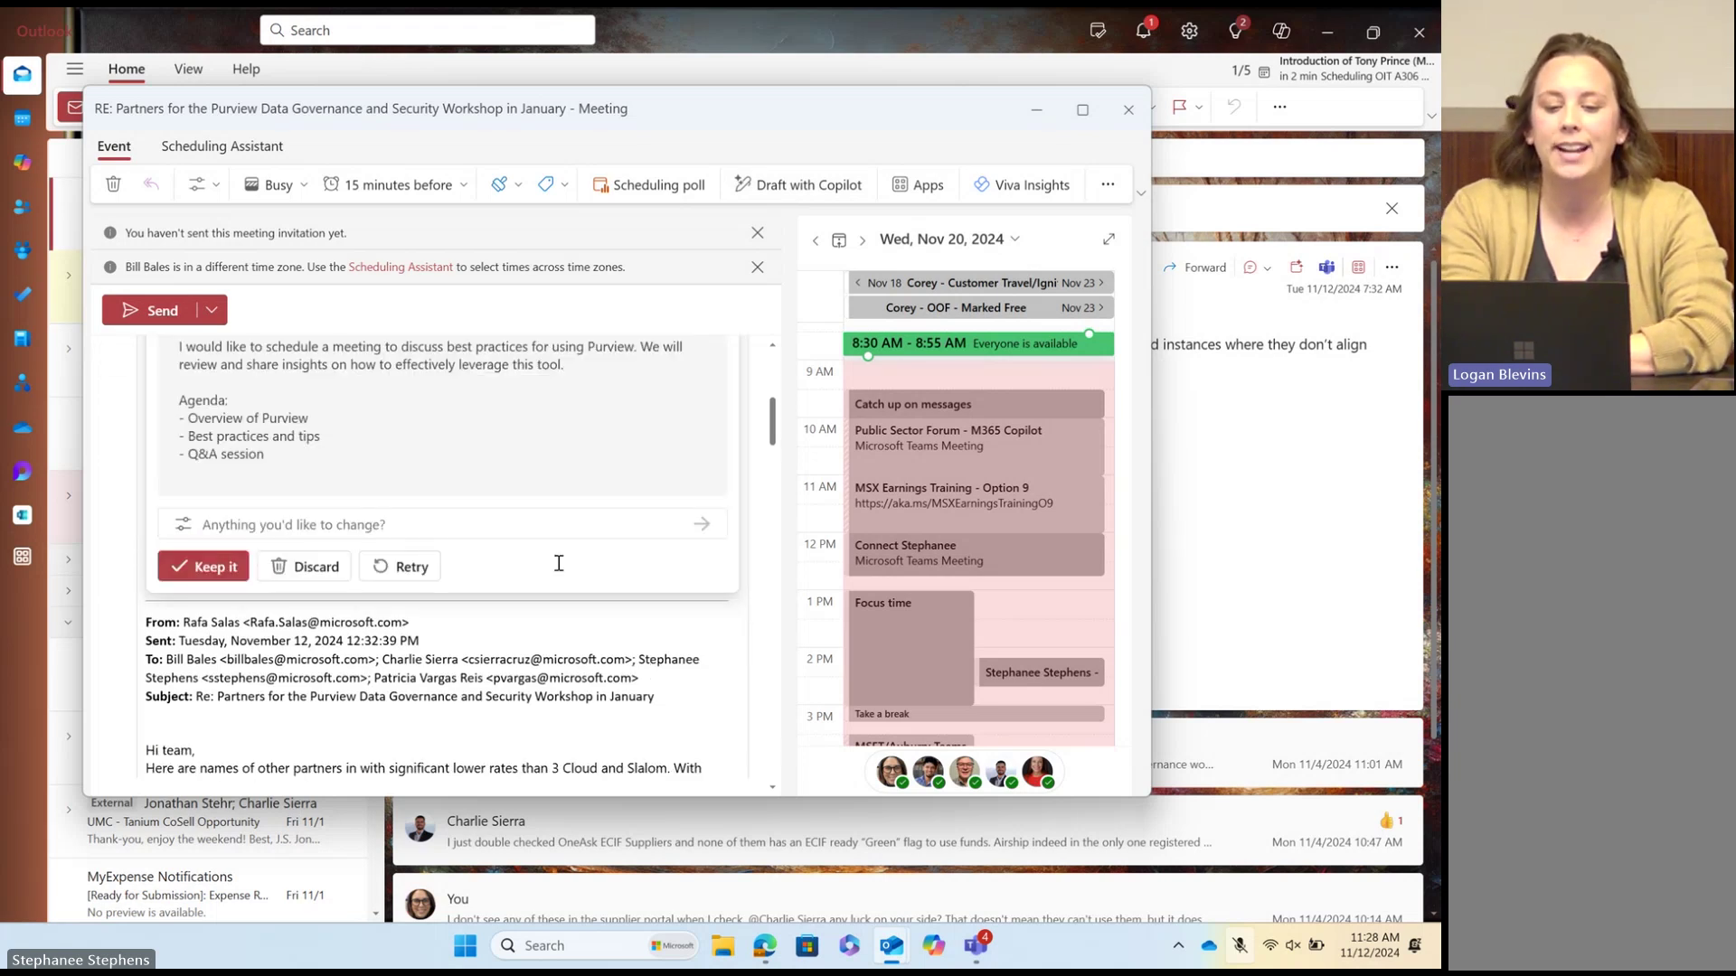
{"action": "scroll", "coordinate": [551, 443], "scroll_direction": "up", "scroll_amount": 2}
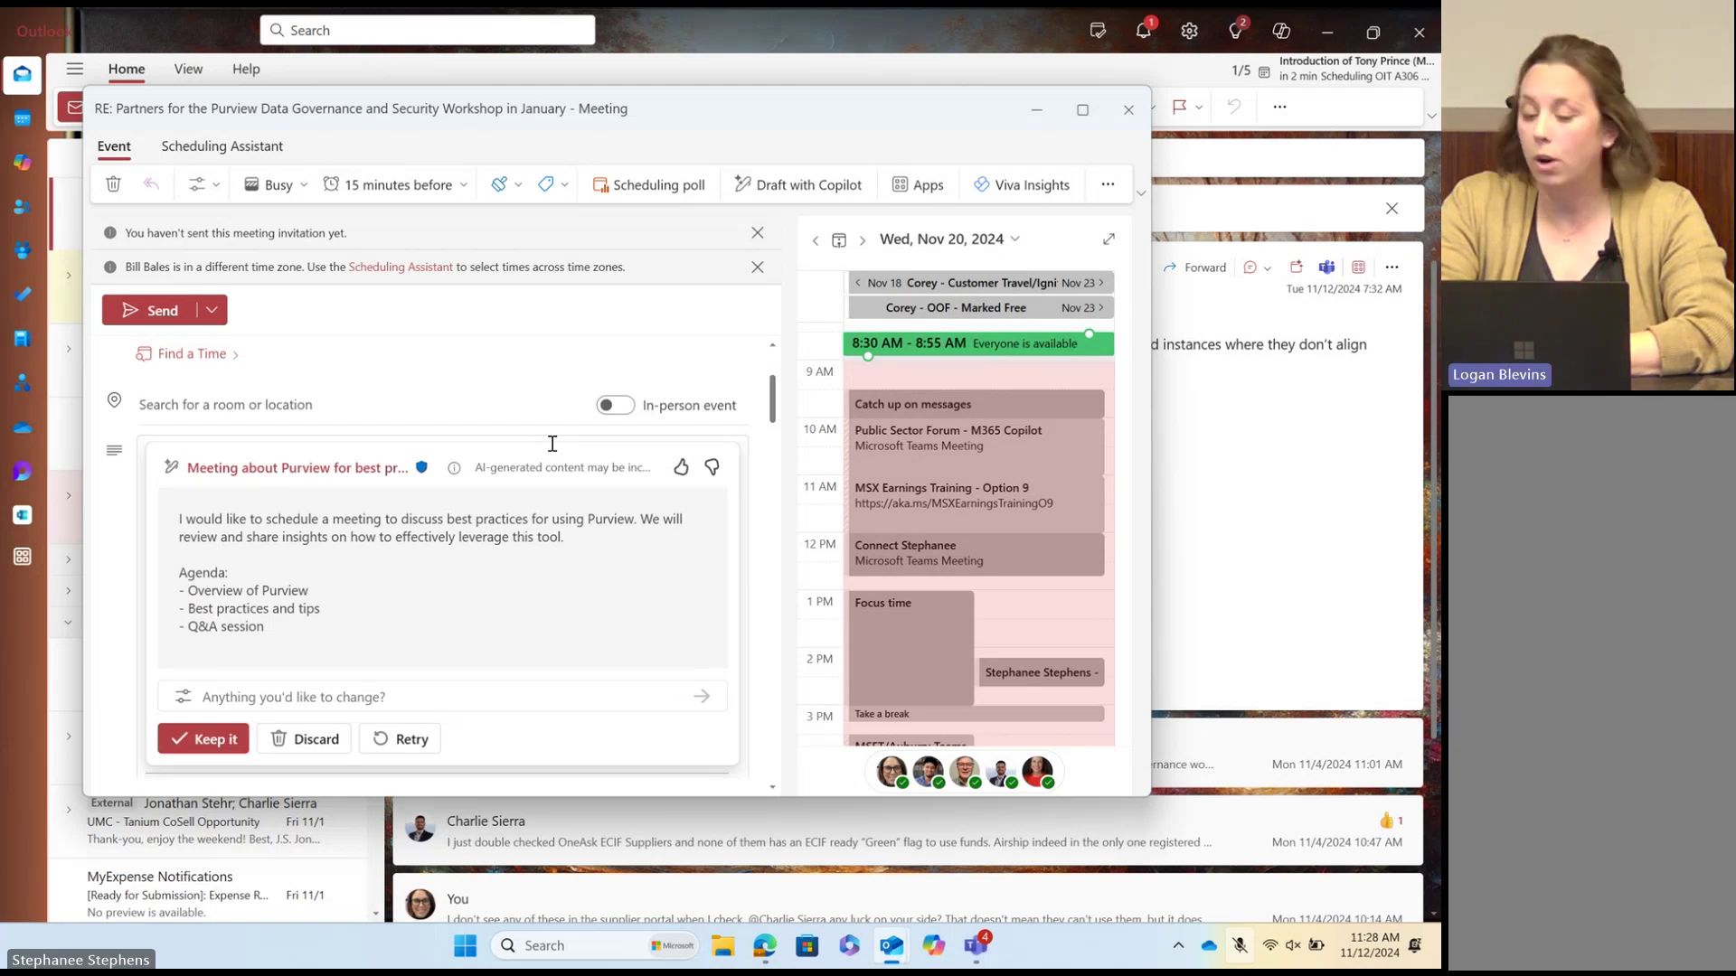
{"action": "left_click", "coordinate": [197, 748]}
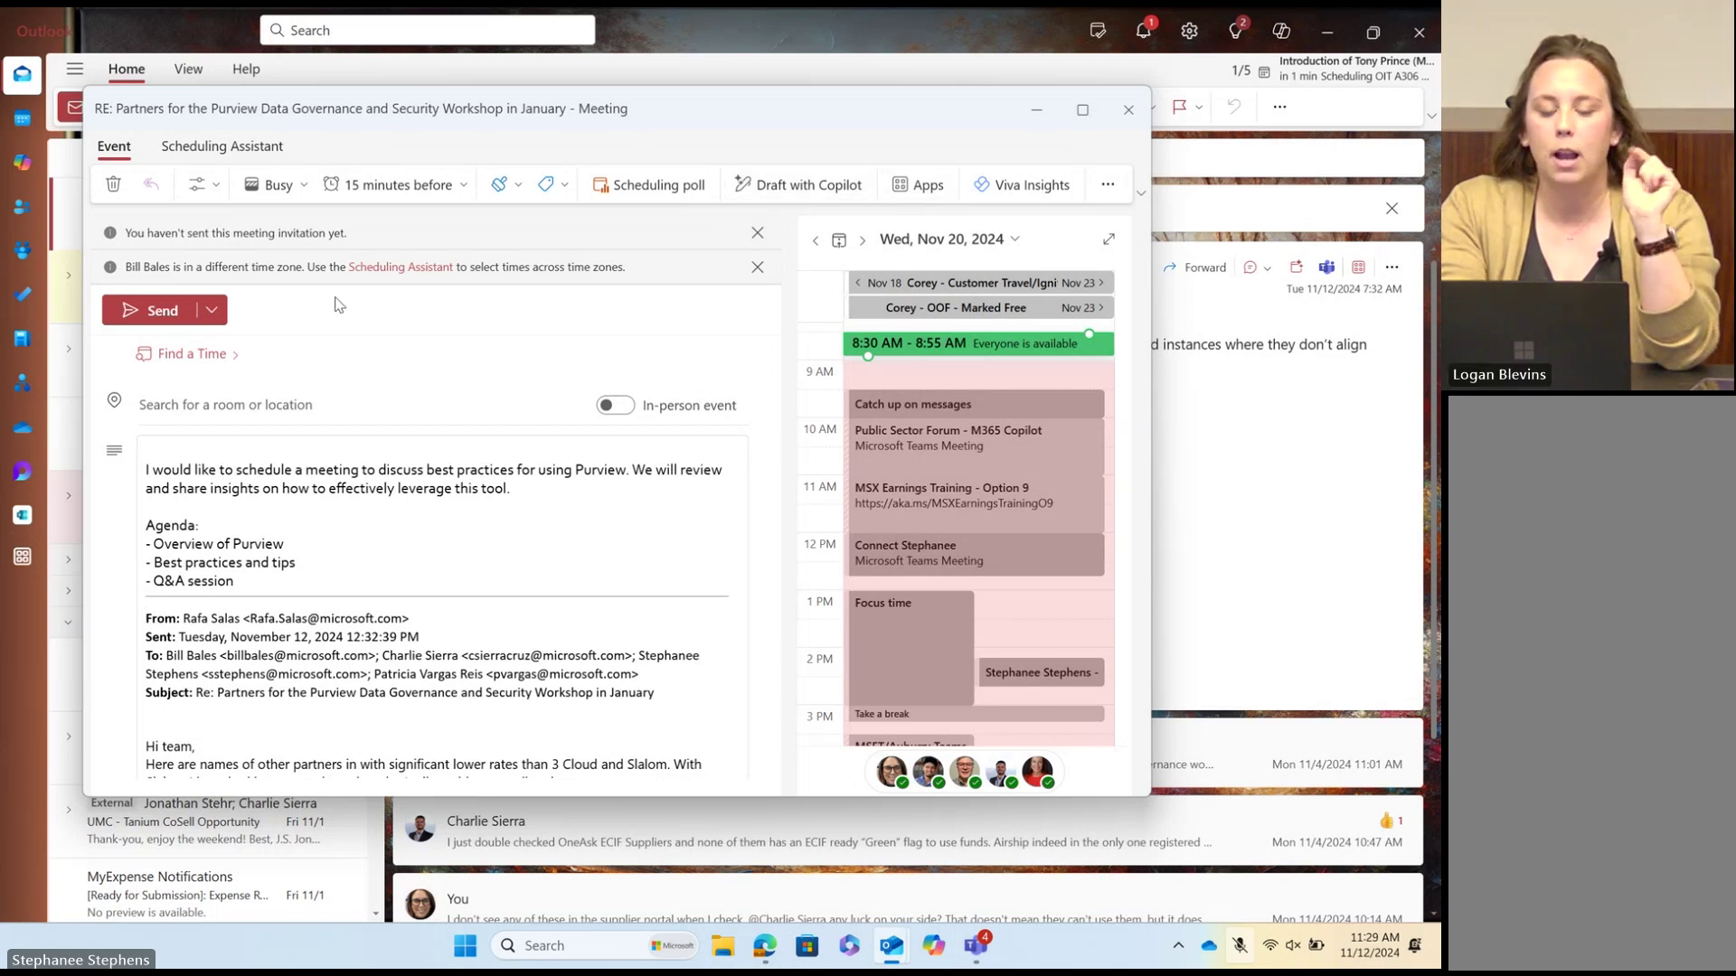
Step: Close the unsent Purview workshop meeting invitation and discard its changes
{"action": "scroll", "coordinate": [420, 394], "scroll_direction": "up", "scroll_amount": 2}
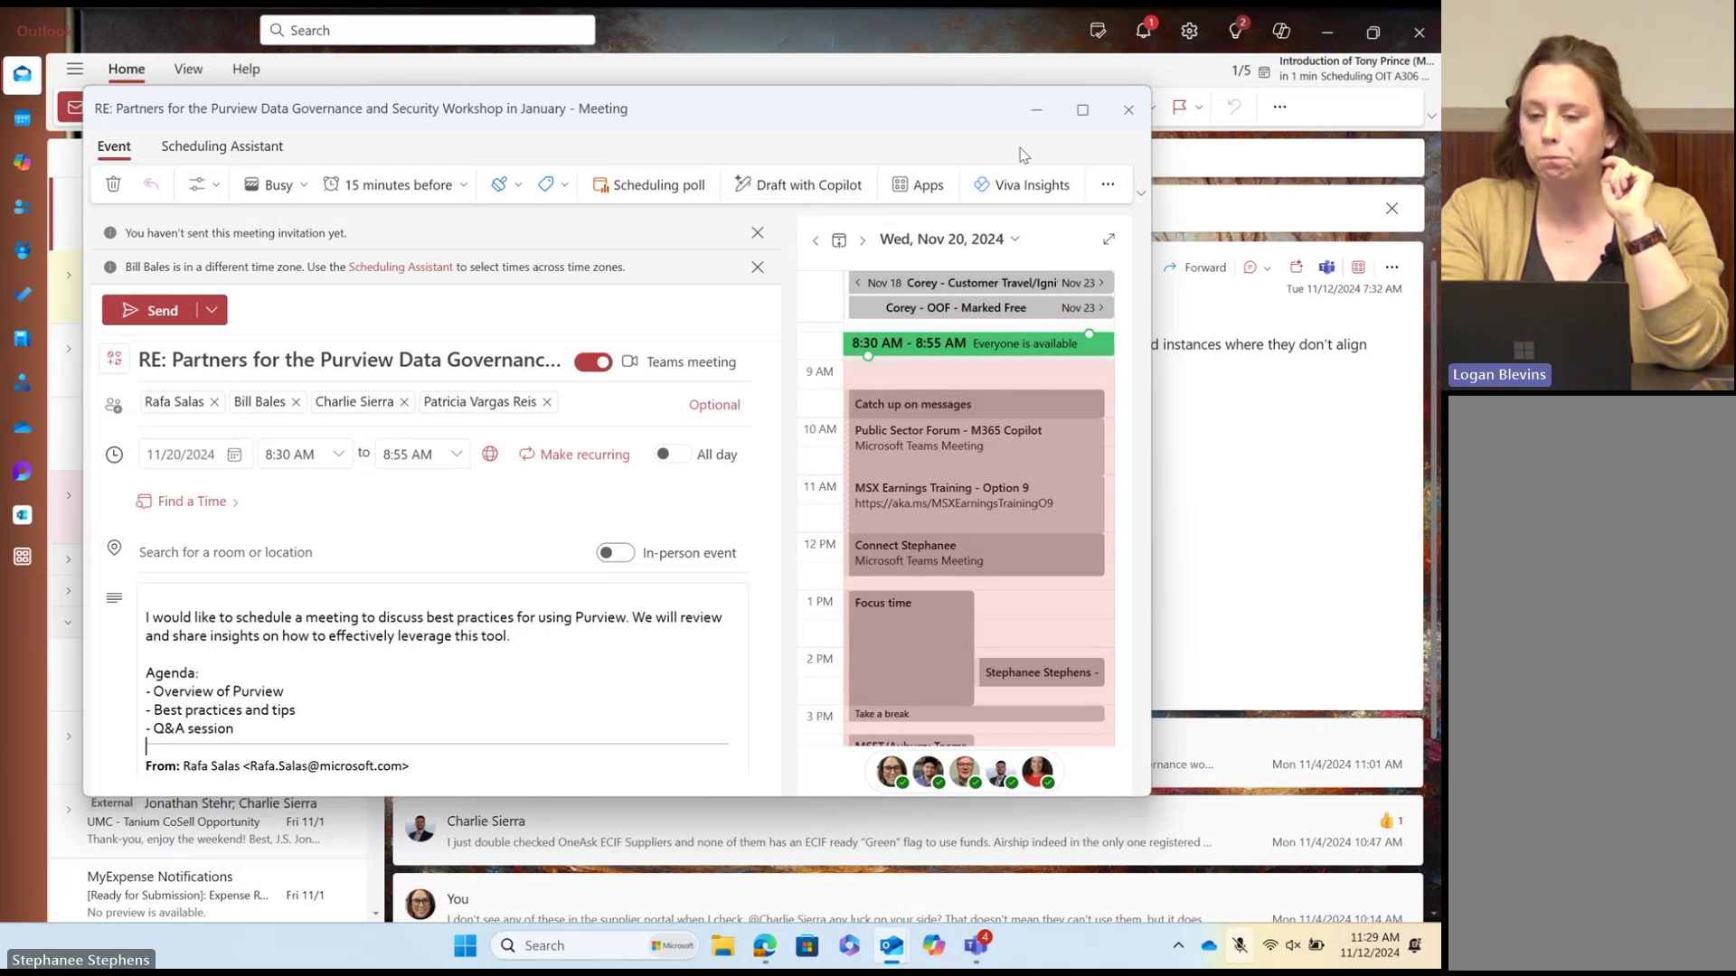
{"action": "left_click", "coordinate": [1123, 106]}
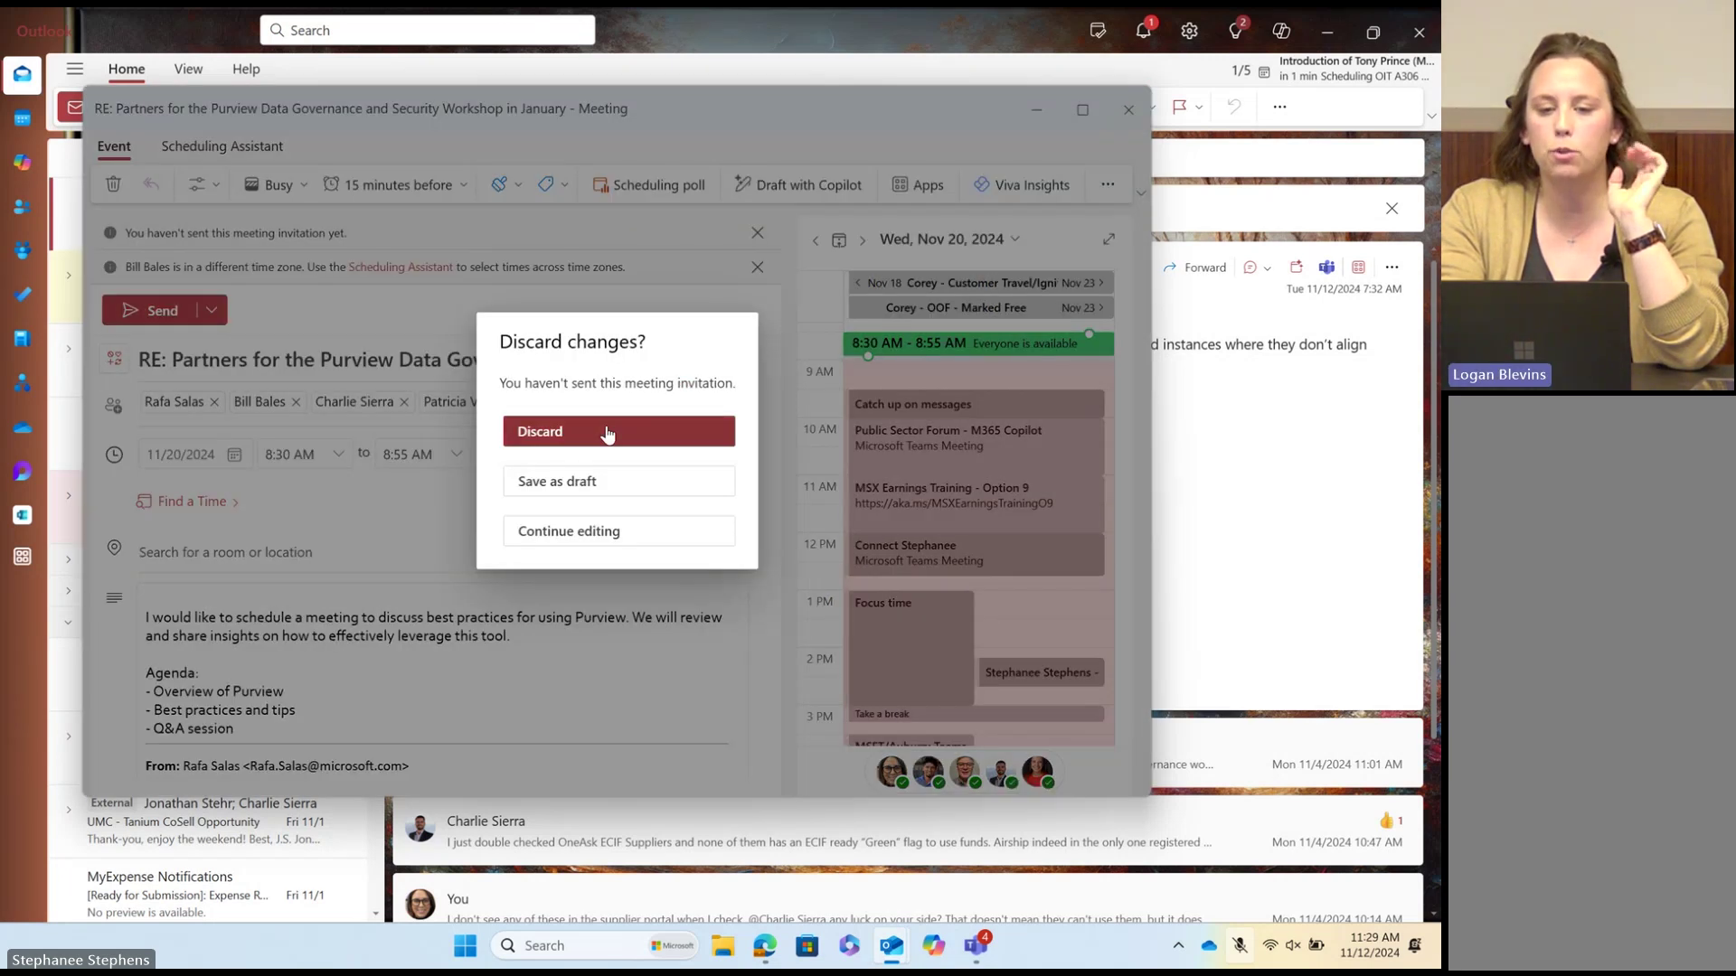
{"action": "left_click", "coordinate": [606, 435]}
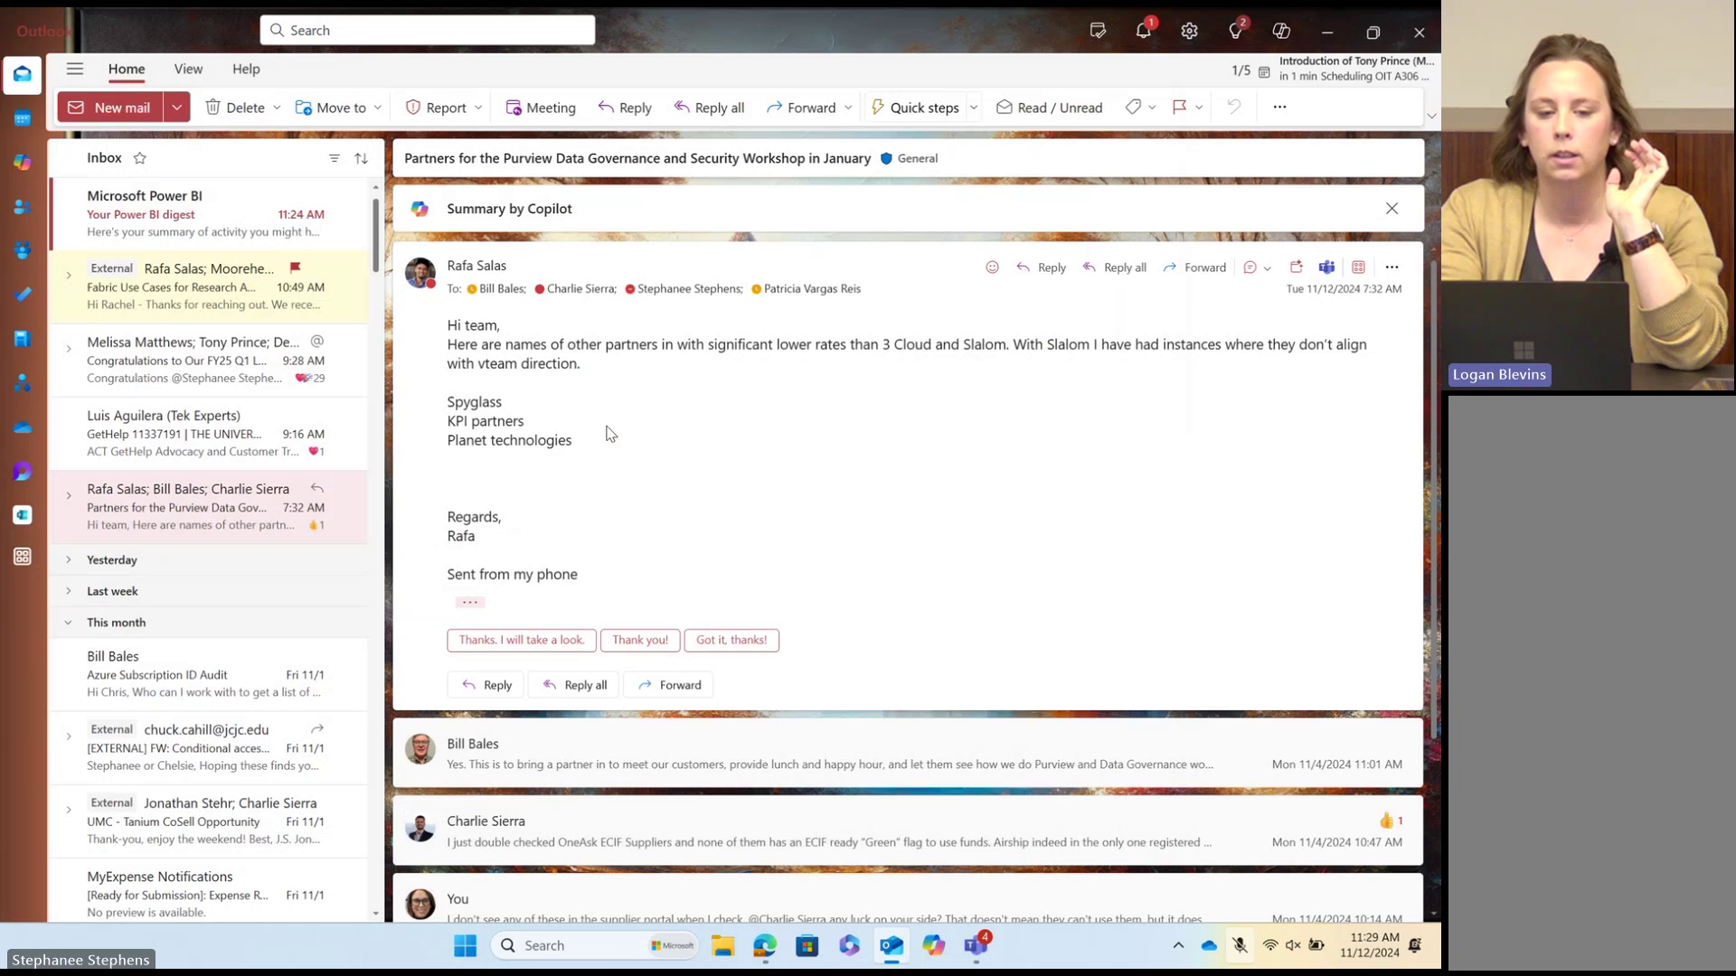
Step: Open the FY25 Q1 Living Culture Awards congratulations email and look through the older inbox messages
{"action": "left_click", "coordinate": [186, 358]}
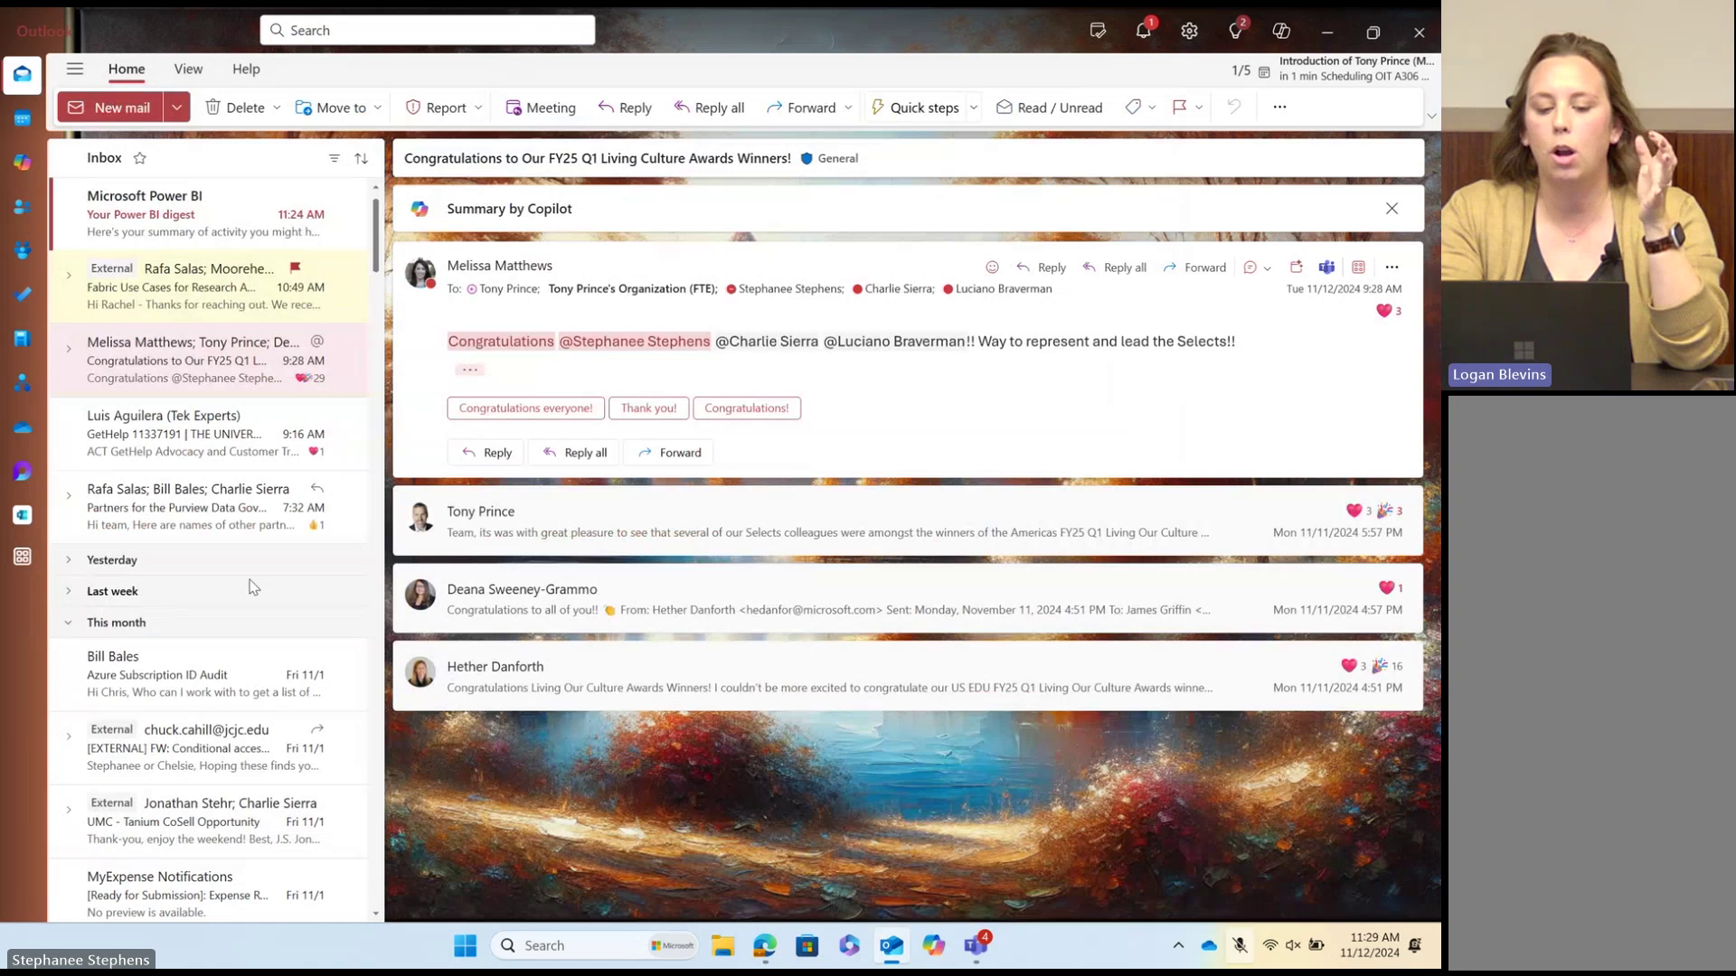
{"action": "scroll", "coordinate": [253, 588], "scroll_direction": "down", "scroll_amount": 7}
{"action": "scroll", "coordinate": [253, 588], "scroll_direction": "down", "scroll_amount": 10}
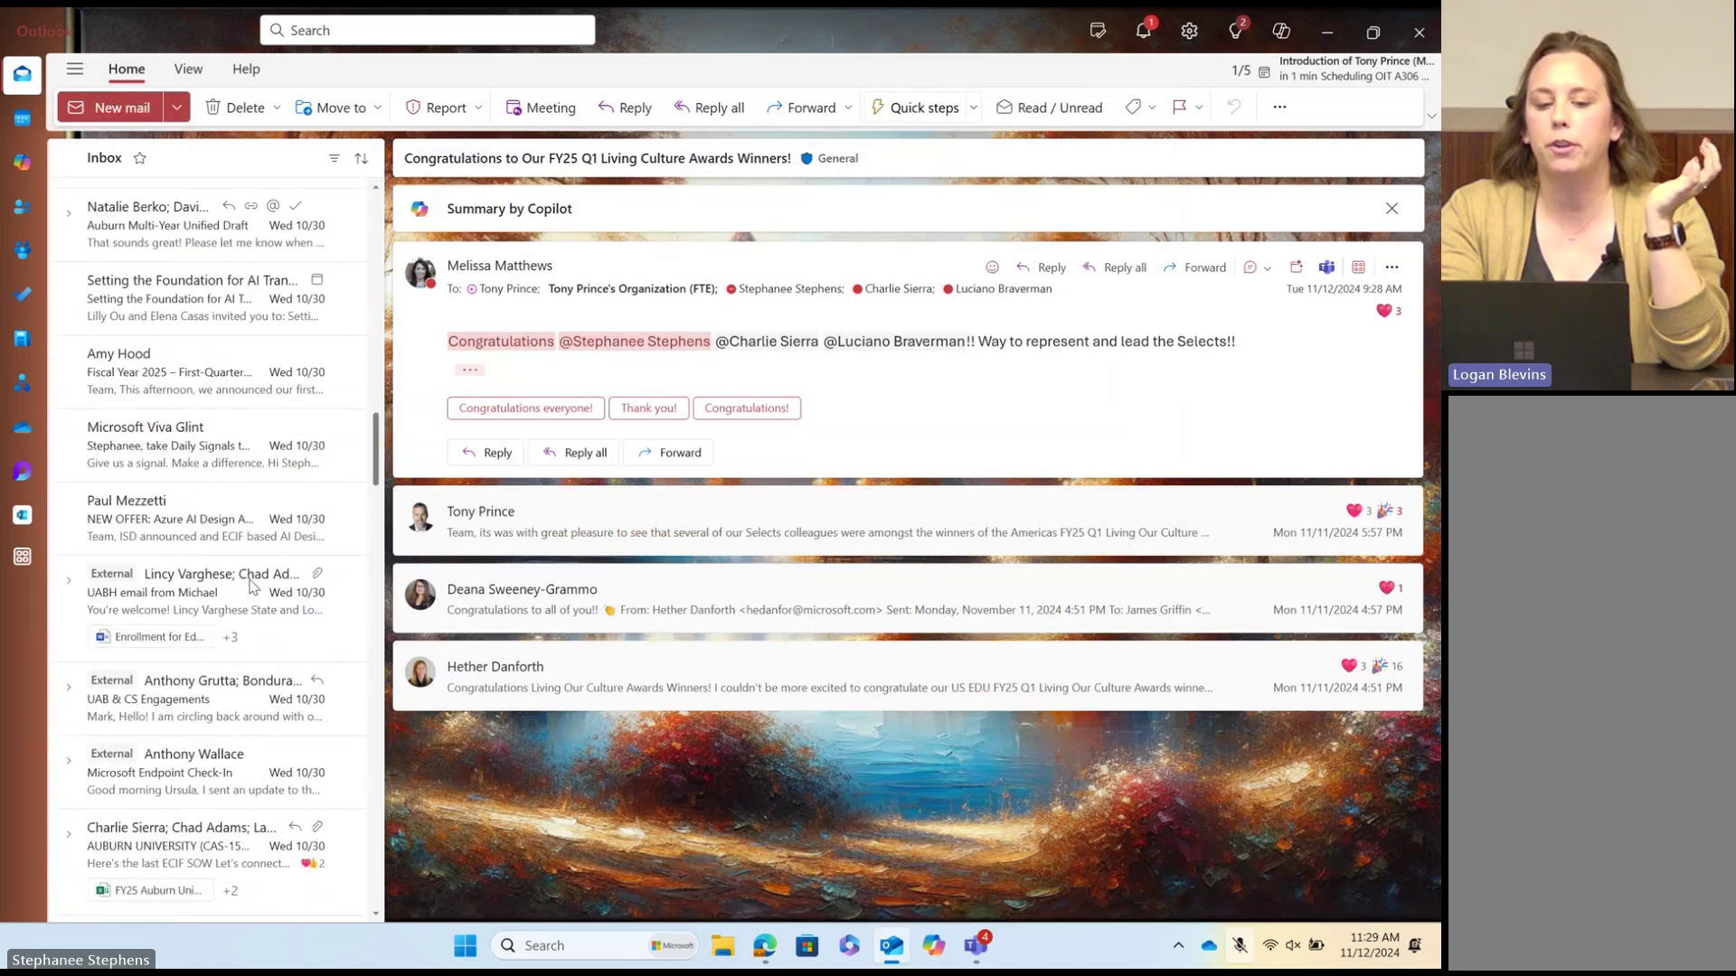
{"action": "scroll", "coordinate": [252, 585], "scroll_direction": "down", "scroll_amount": 1}
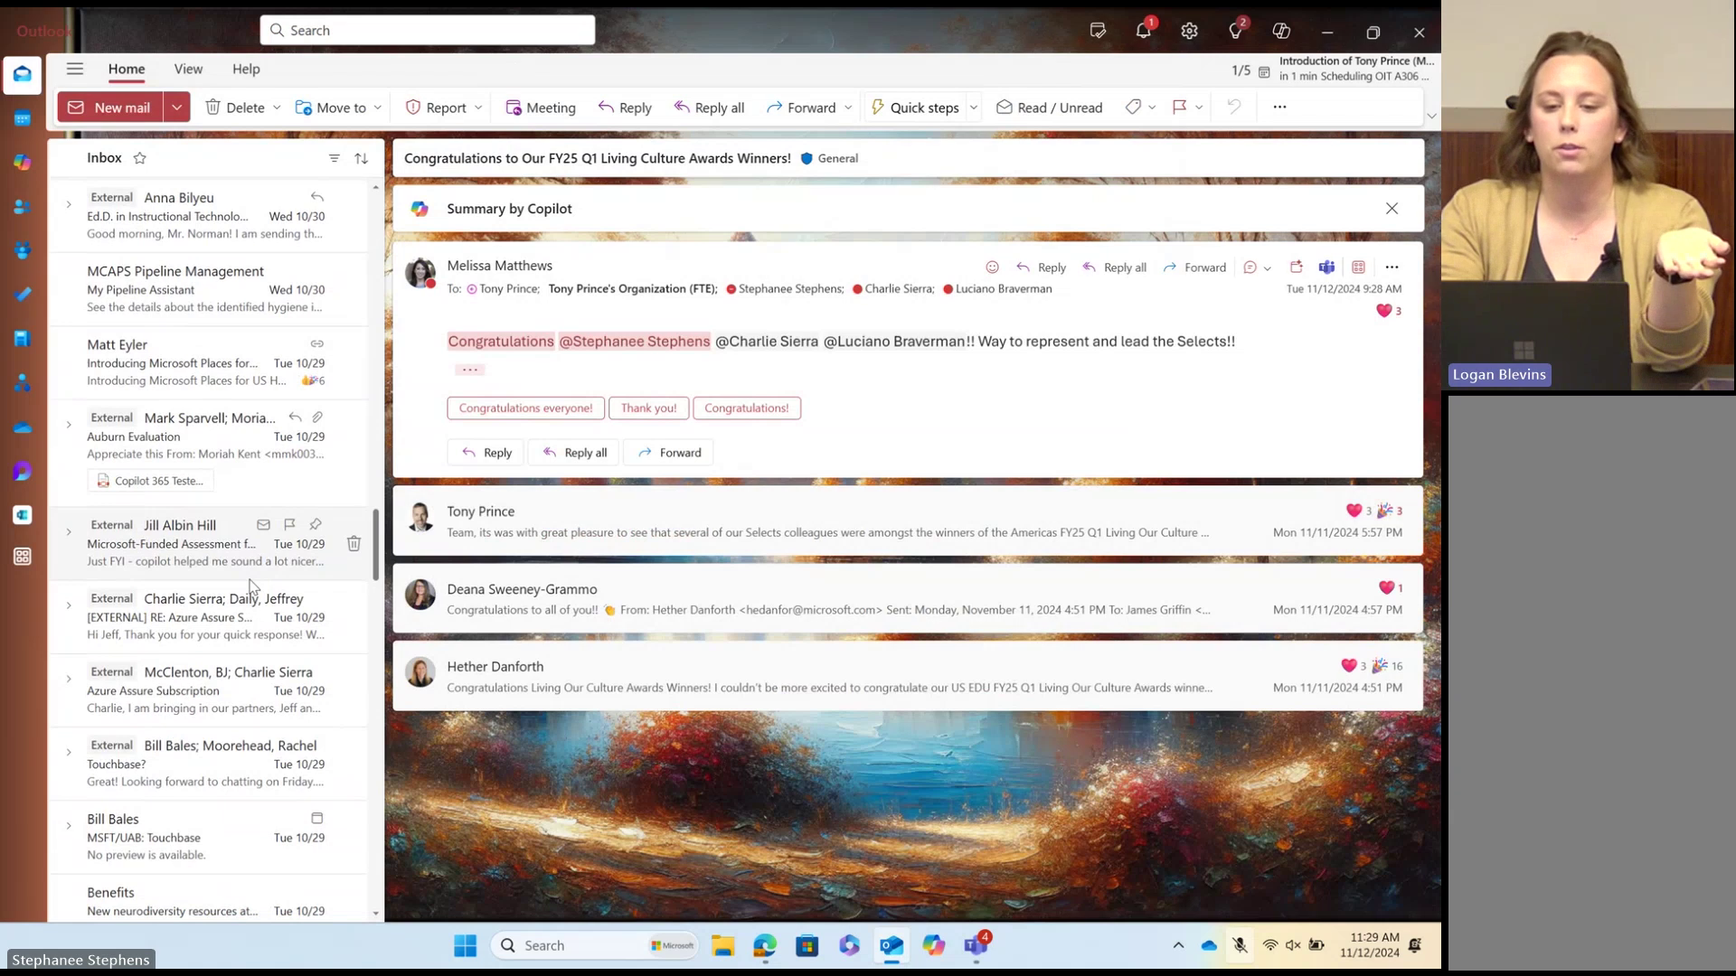
{"action": "scroll", "coordinate": [251, 586], "scroll_direction": "up", "scroll_amount": 20}
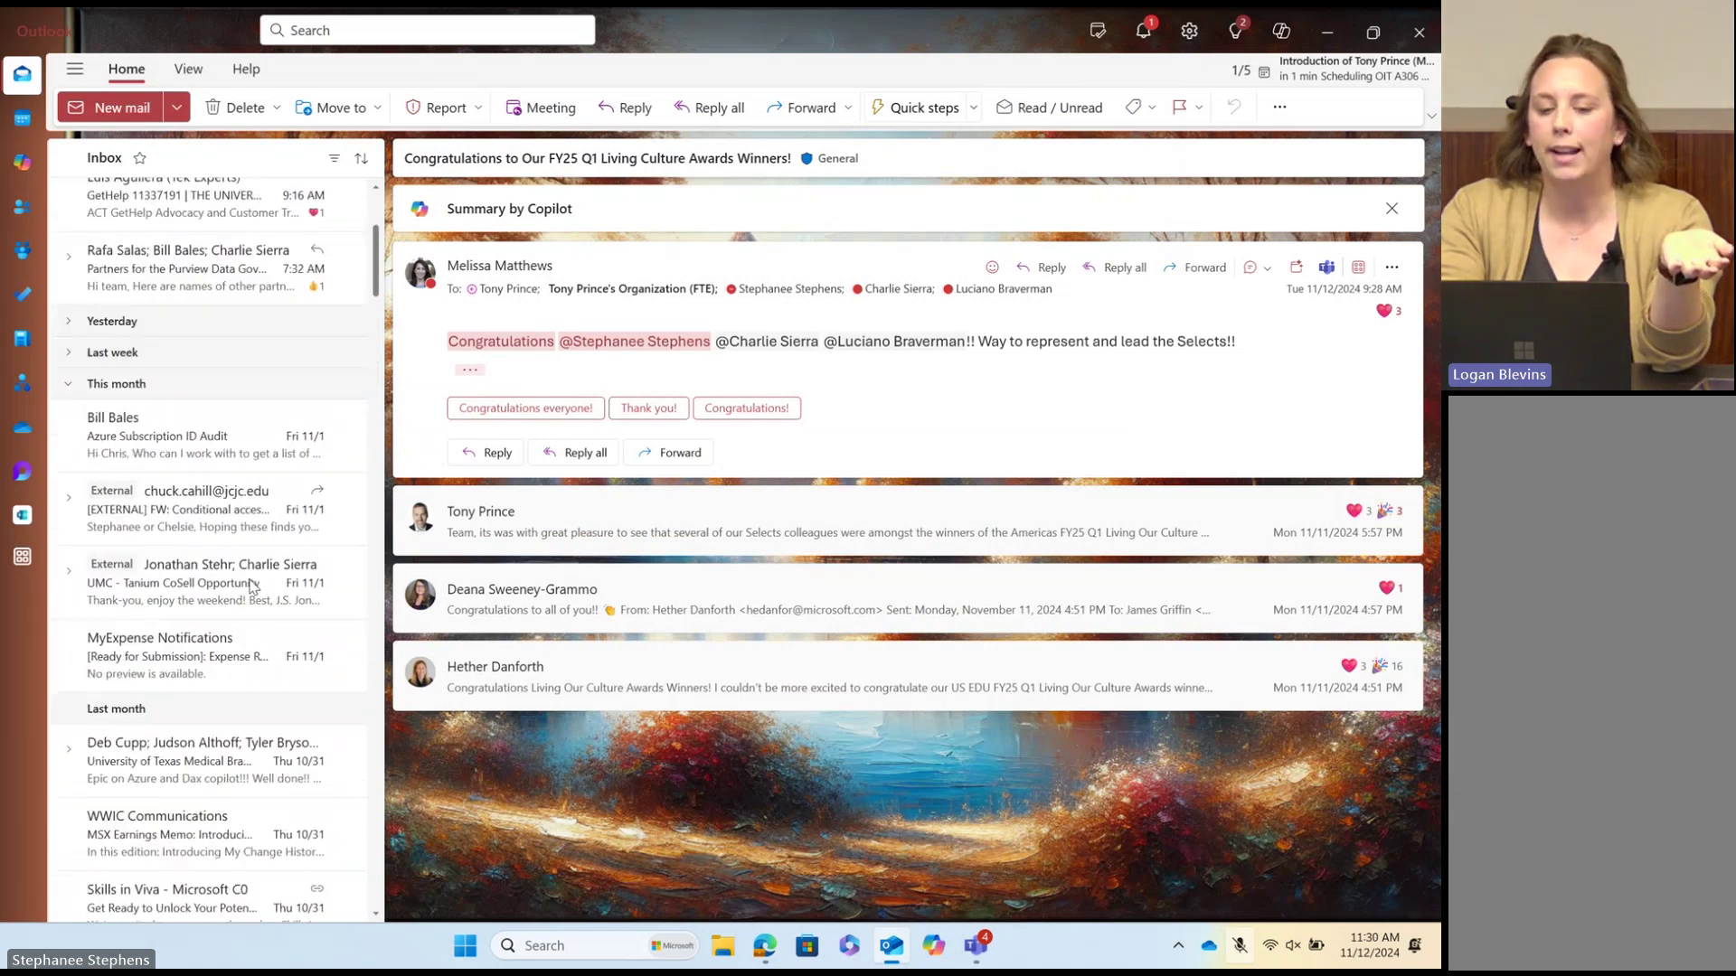
{"action": "scroll", "coordinate": [252, 586], "scroll_direction": "up", "scroll_amount": 3}
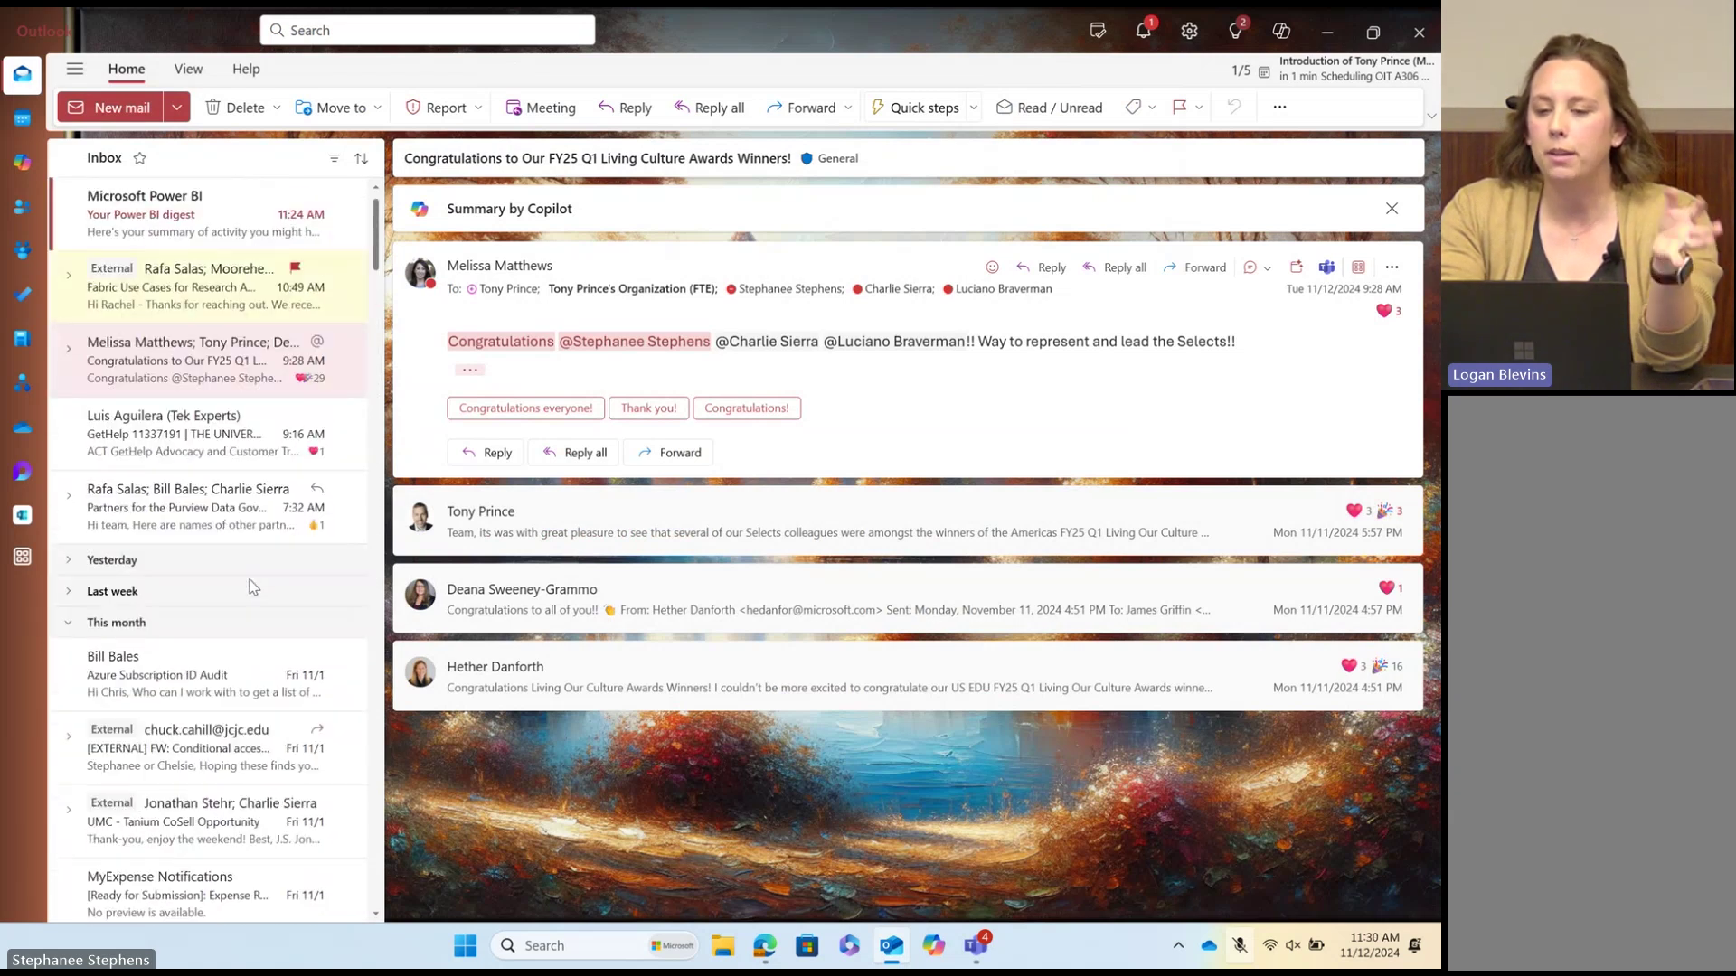
Step: Search all folders for "pdf" in items from the first suggested sender
{"action": "left_click", "coordinate": [477, 33]}
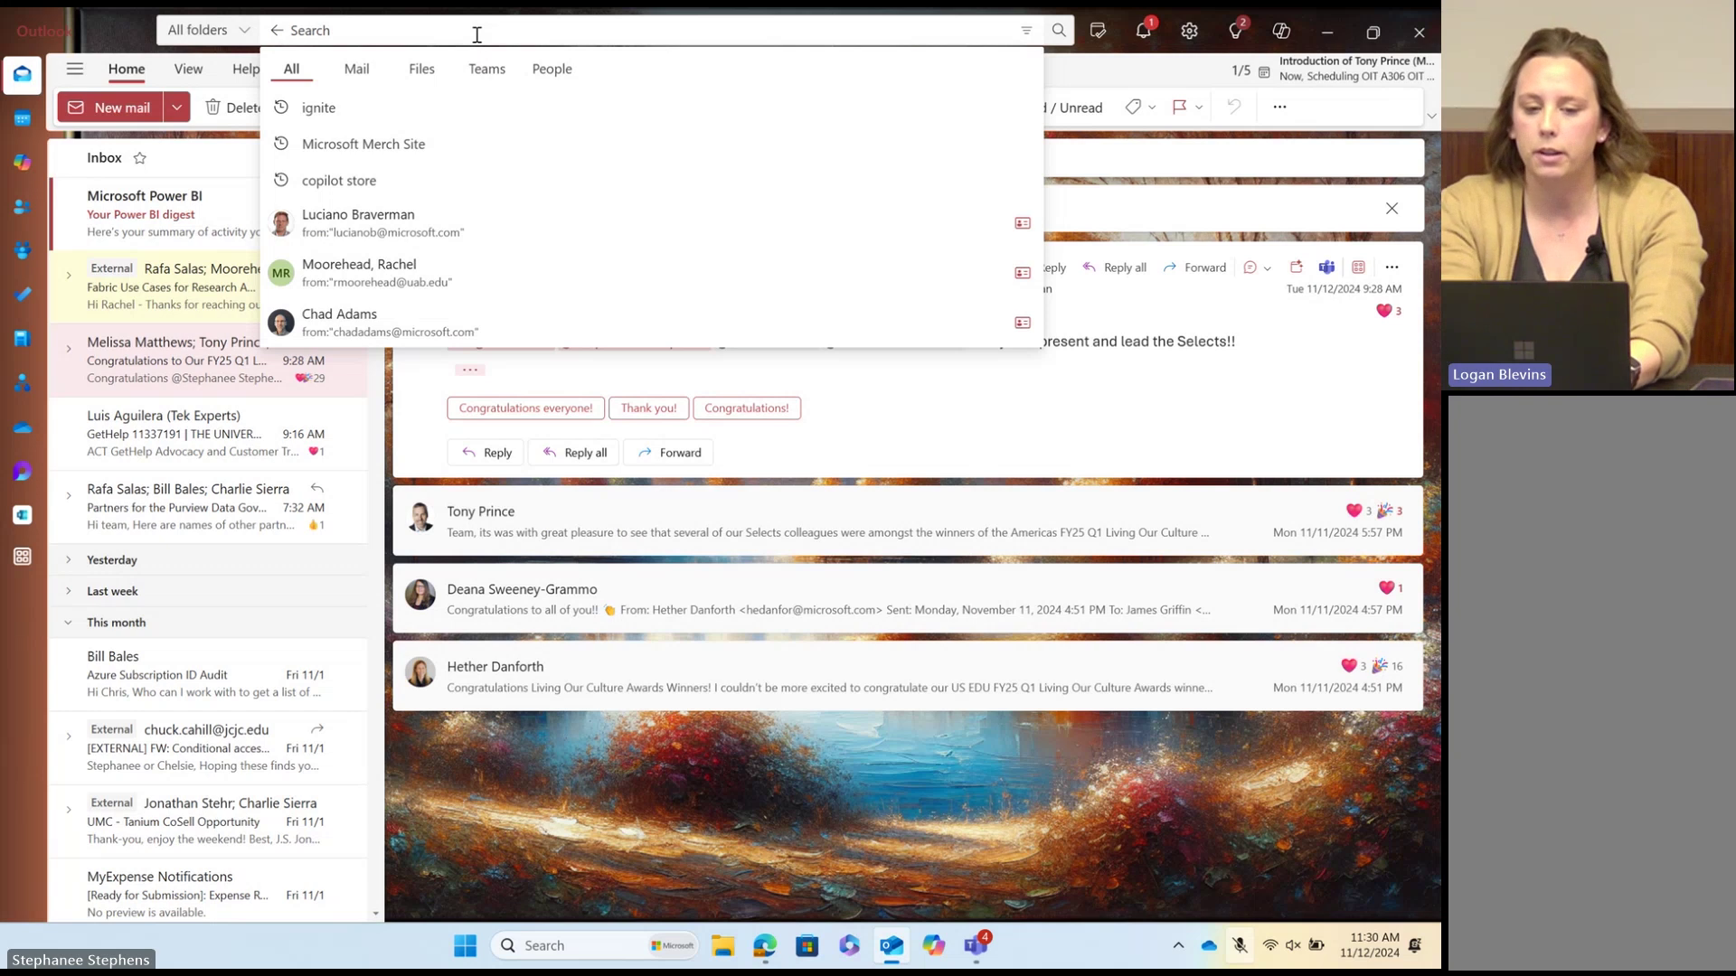
{"action": "left_click", "coordinate": [425, 228]}
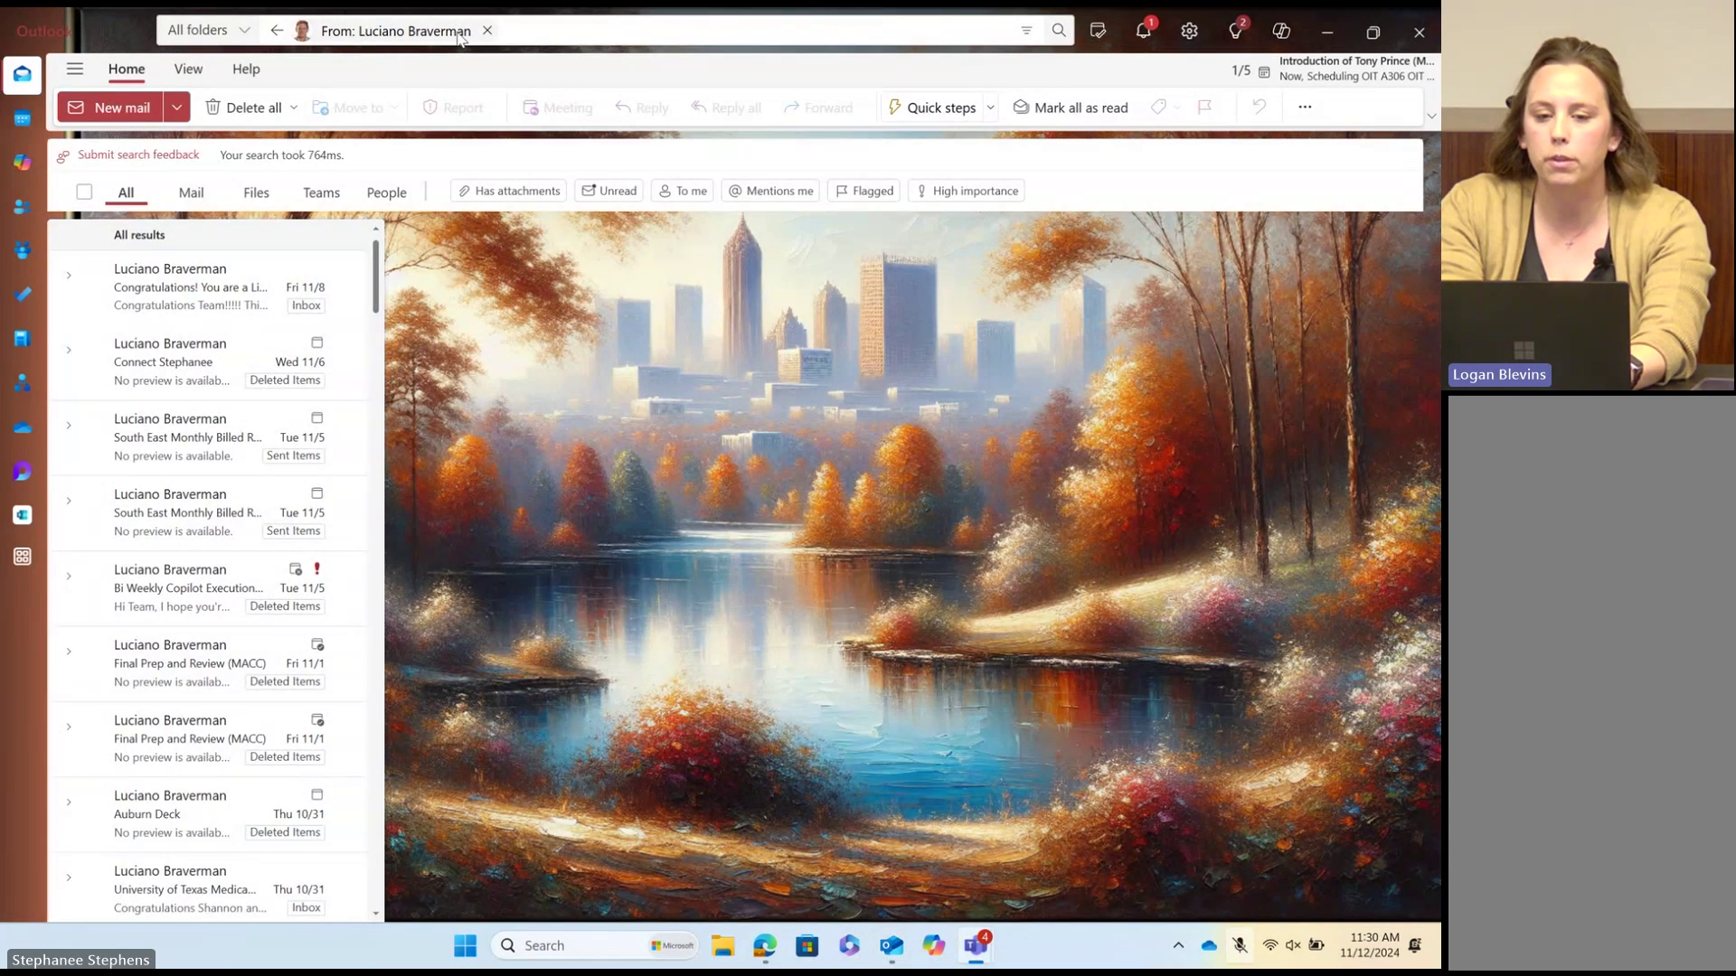
{"action": "left_click", "coordinate": [536, 27]}
{"action": "type", "text": "pdf"}
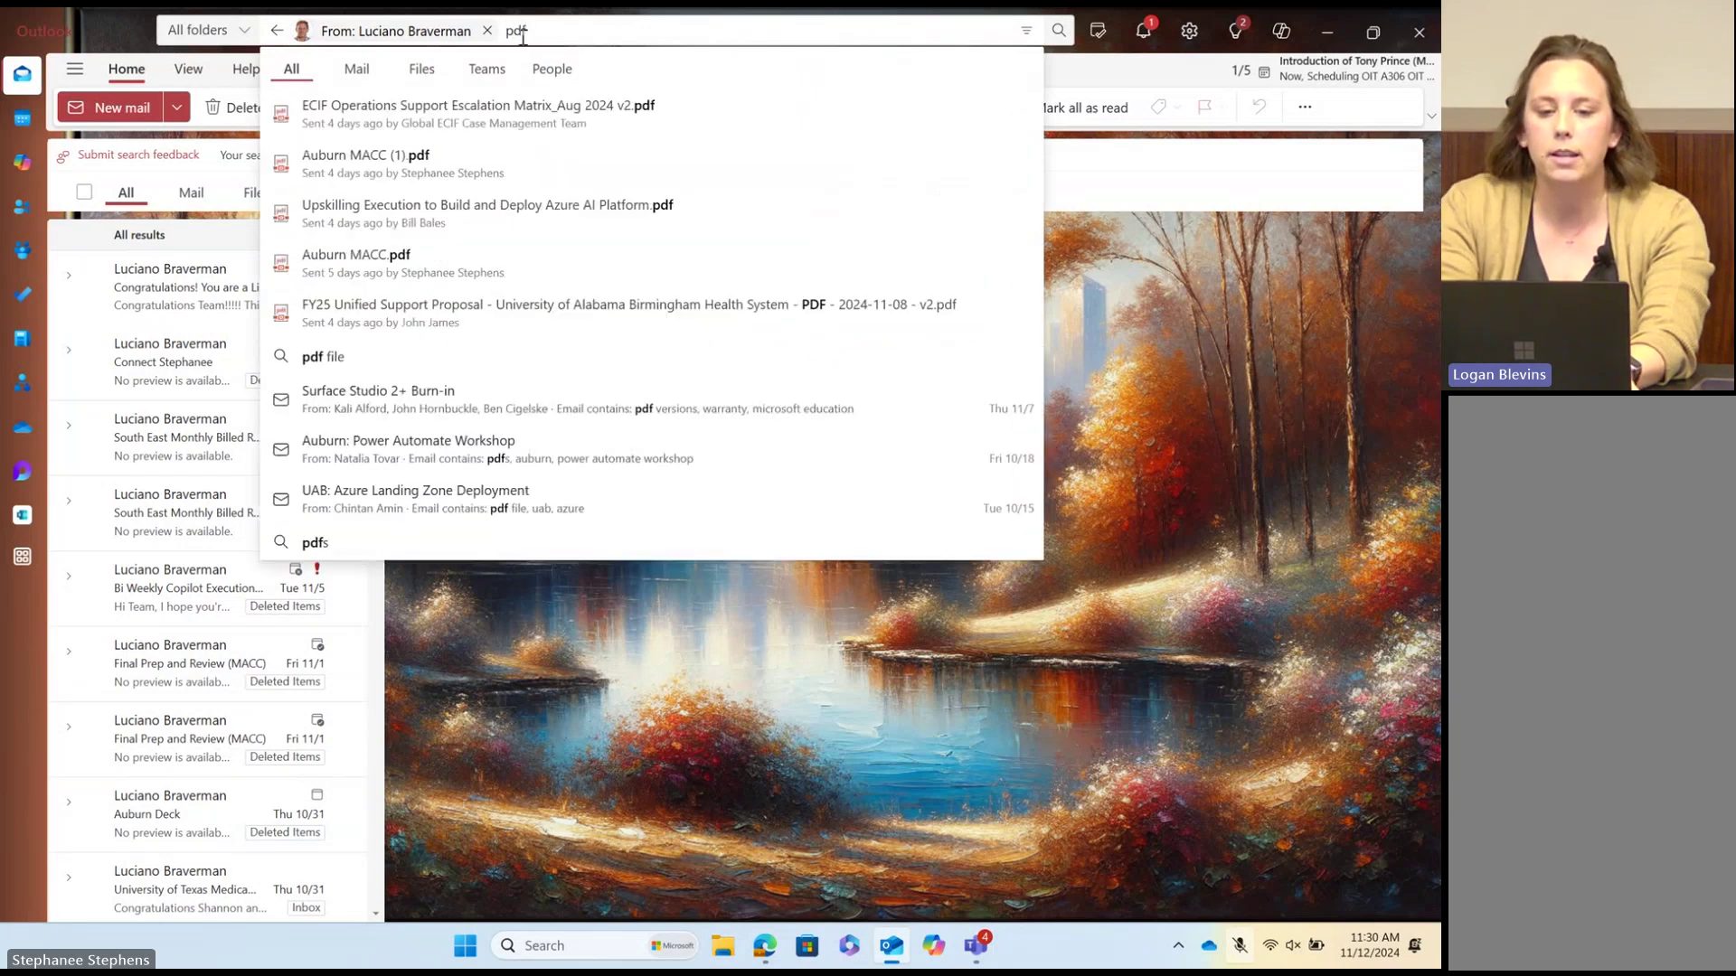
{"action": "key", "text": "Return"}
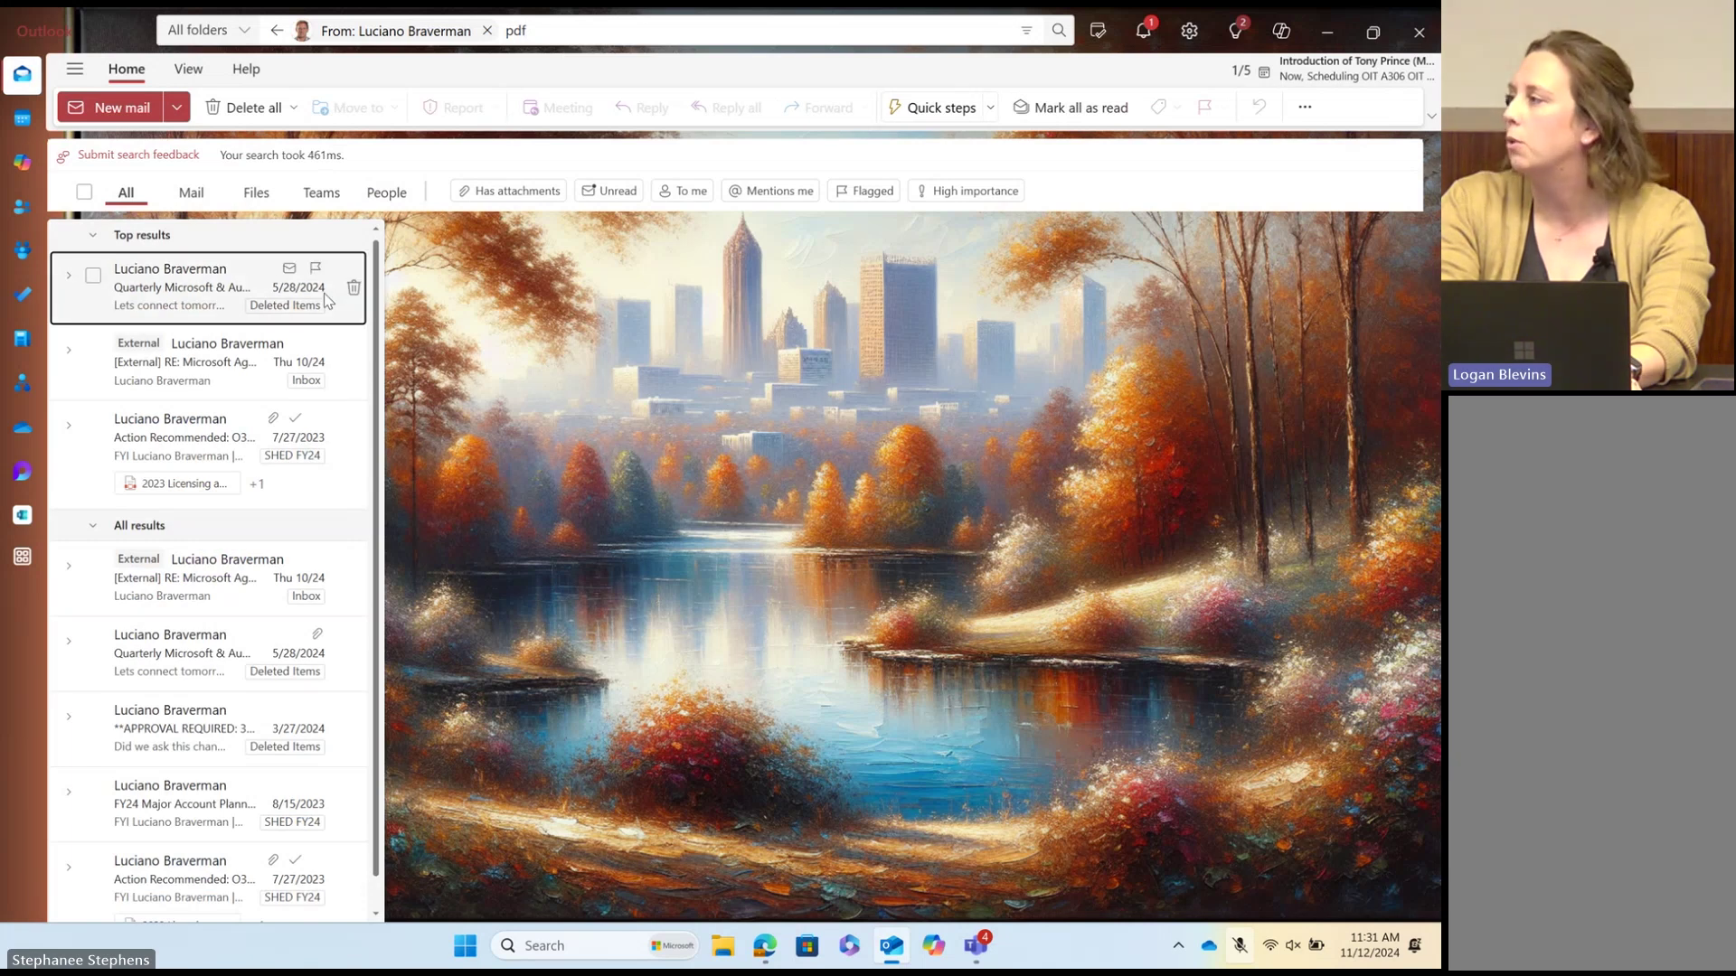
Step: Remove the sender filter from the pdf search and clear the search term
{"action": "left_click", "coordinate": [487, 30]}
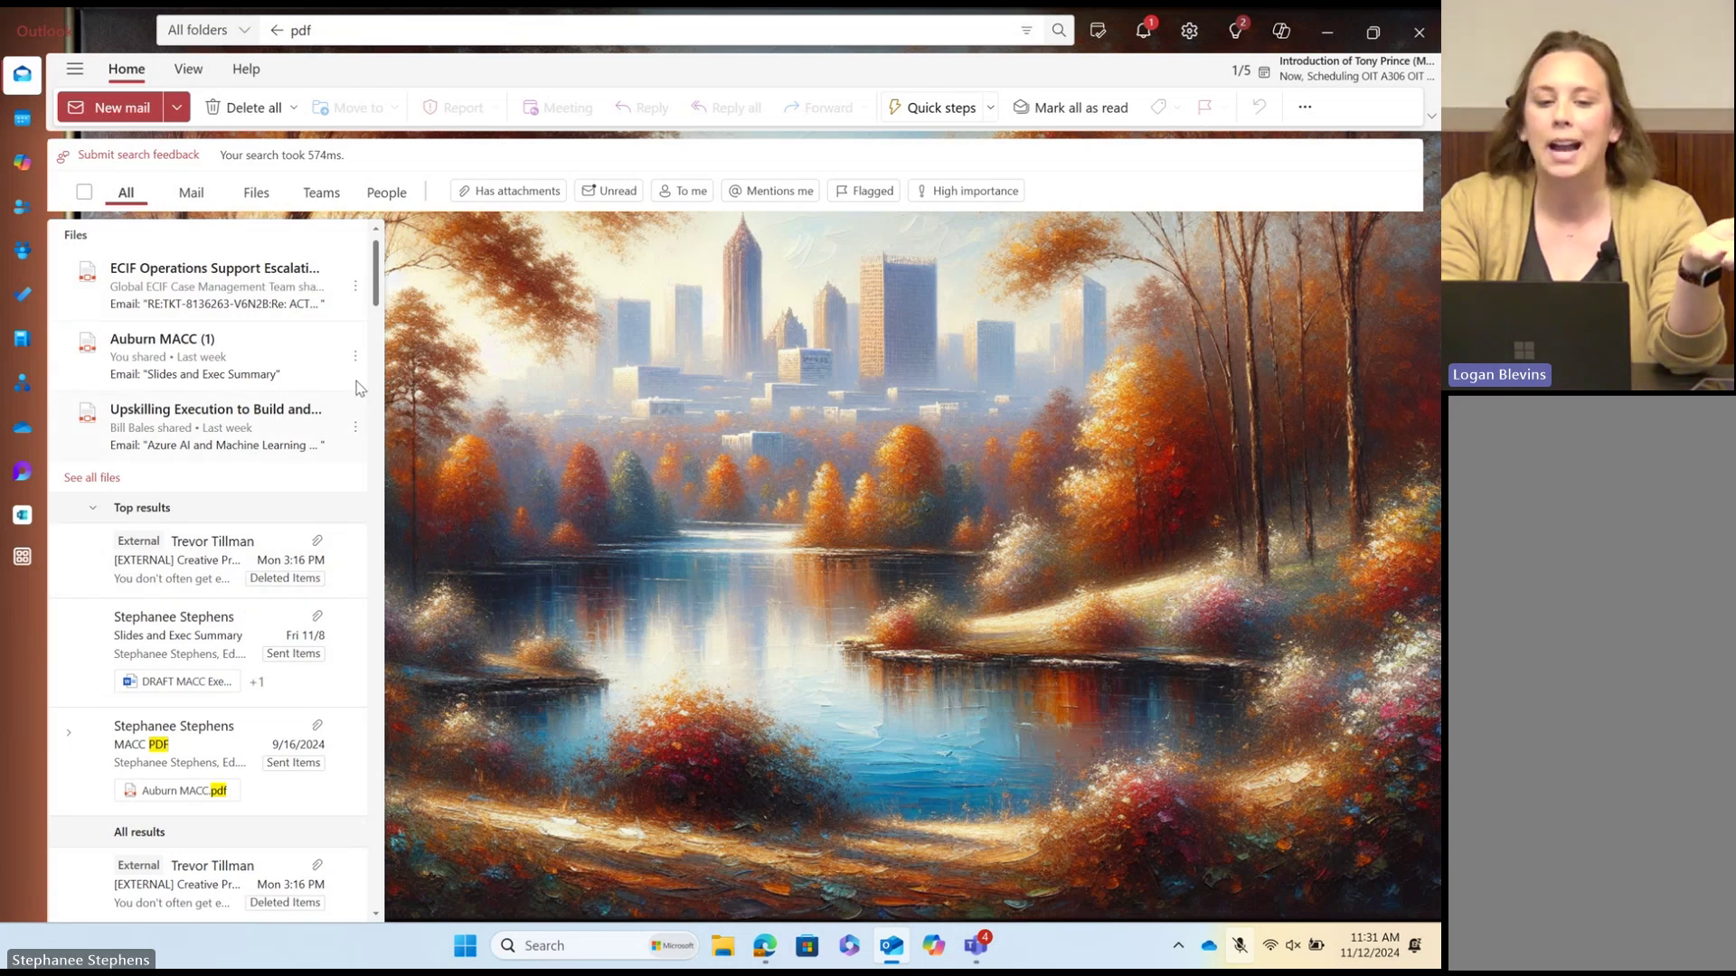
{"action": "left_click", "coordinate": [330, 34]}
{"action": "key", "text": "BackSpace"}
{"action": "key", "text": "BackSpace"}
{"action": "key", "text": "BackSpace"}
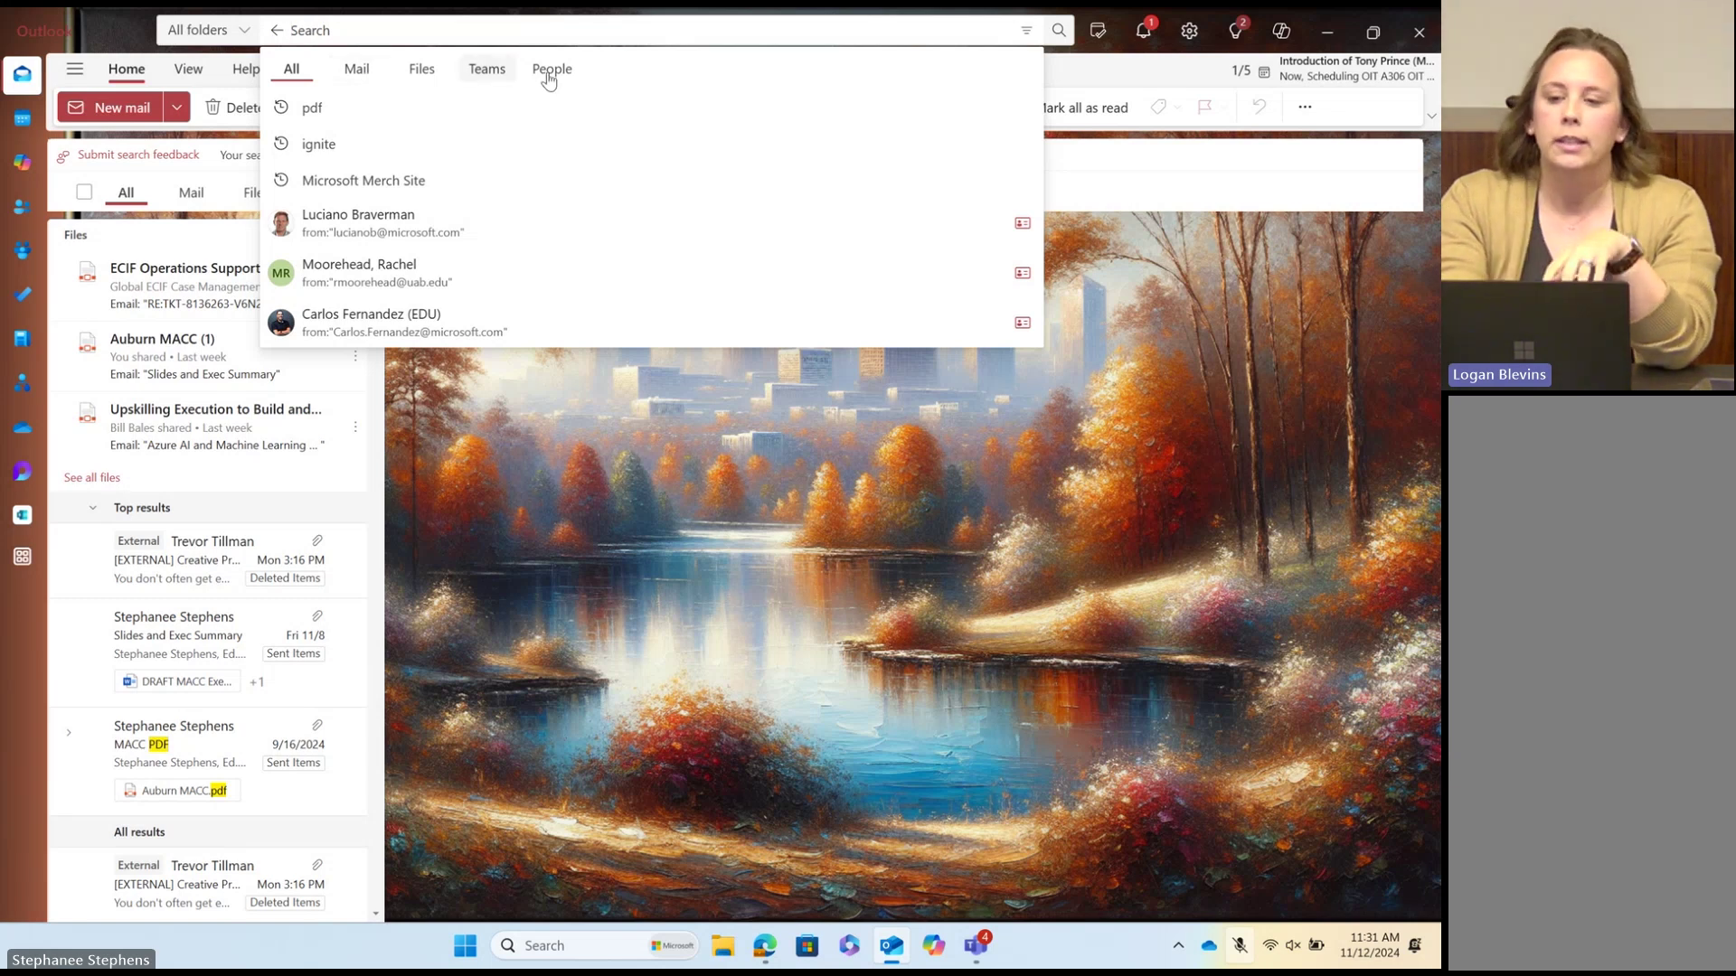
{"action": "left_click", "coordinate": [1138, 82]}
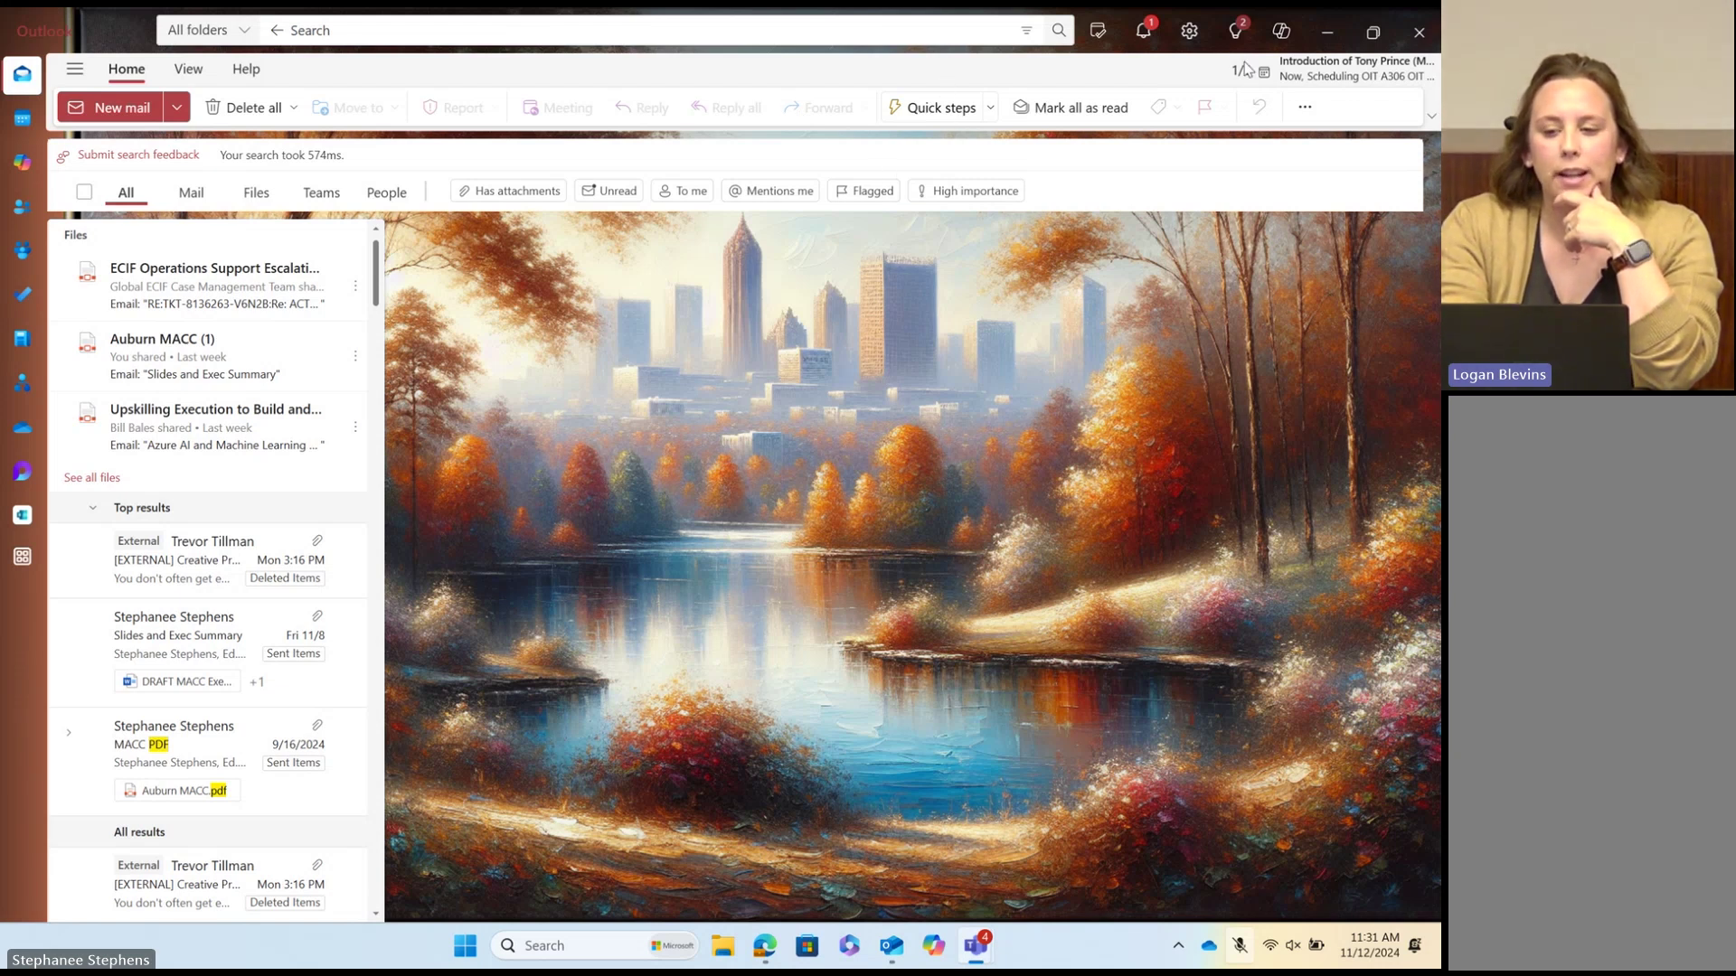
Step: Ask Copilot for a task list with context on what needs follow-up across email, teams, chats, etc. after 2 weeks out of office
{"action": "left_click", "coordinate": [1282, 35]}
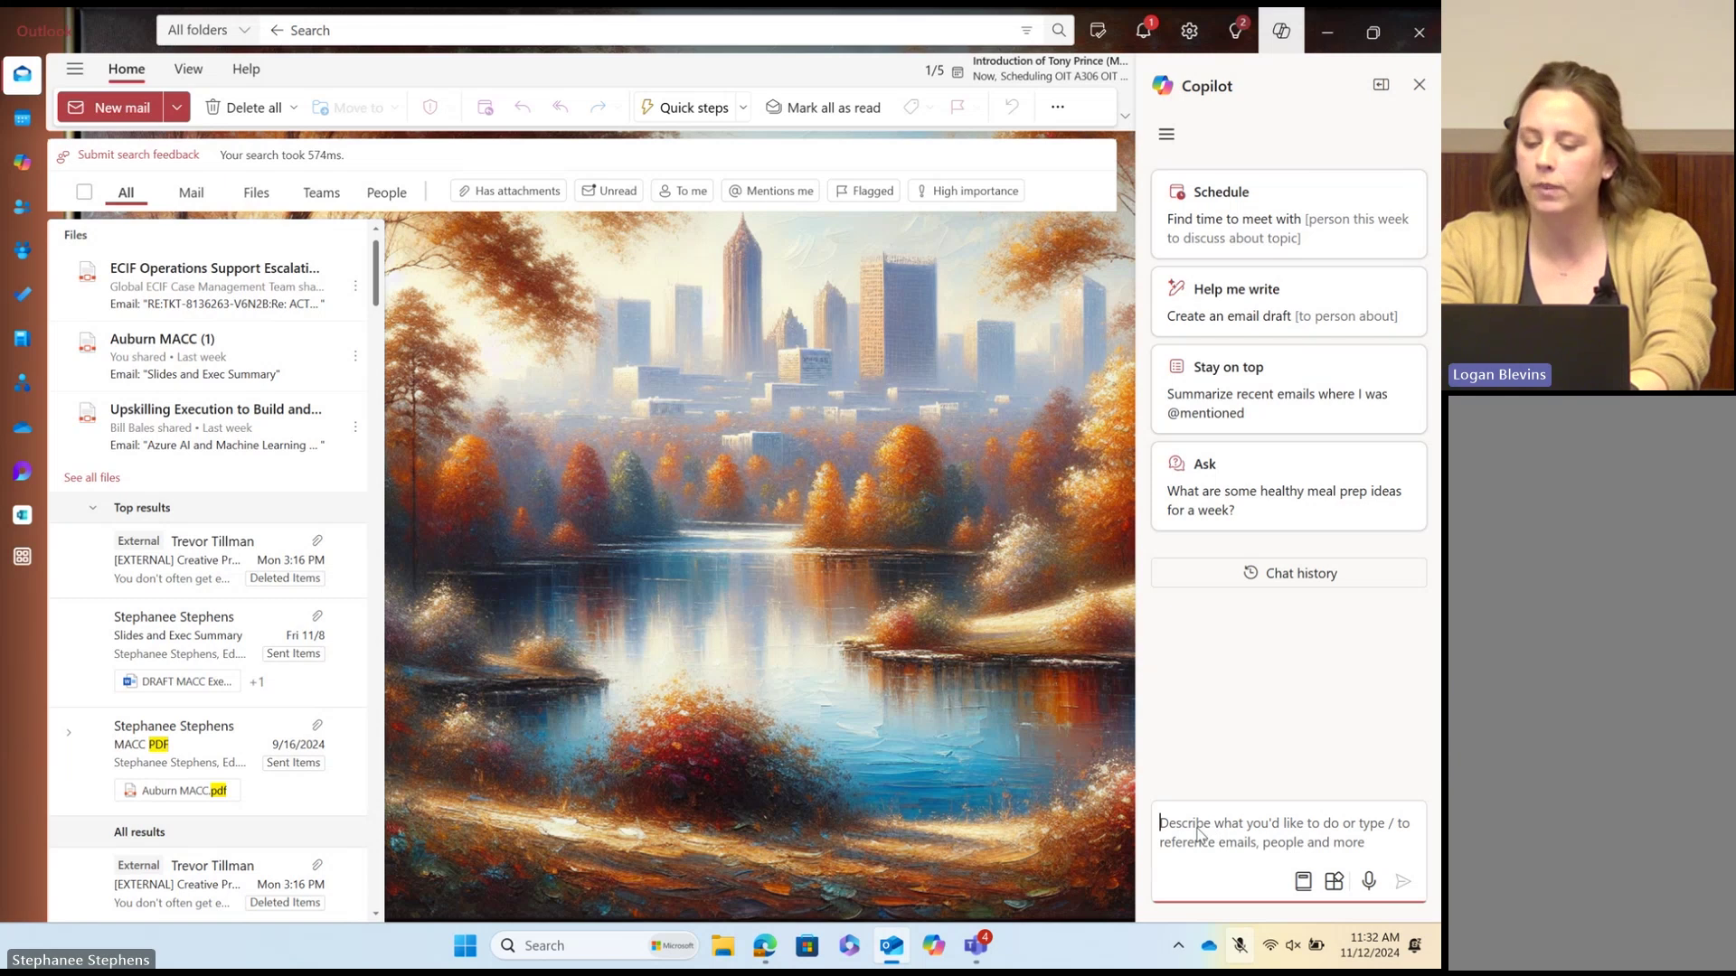
{"action": "type", "text": "I've "}
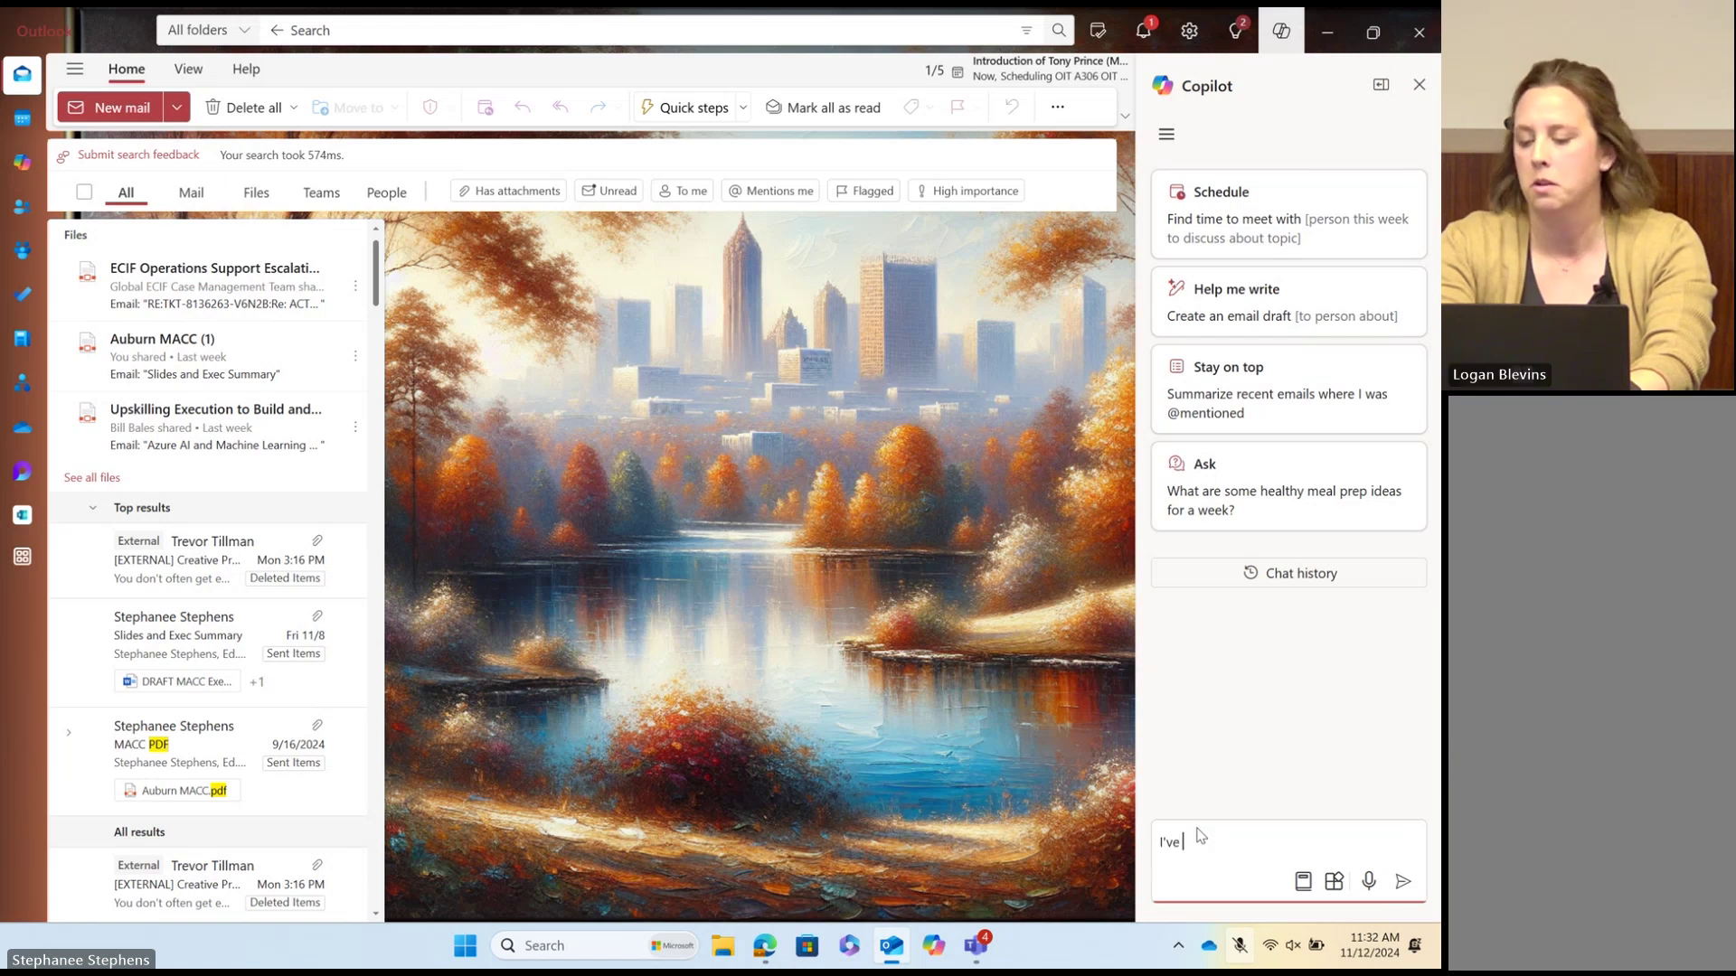
{"action": "type", "text": "been out of offi"}
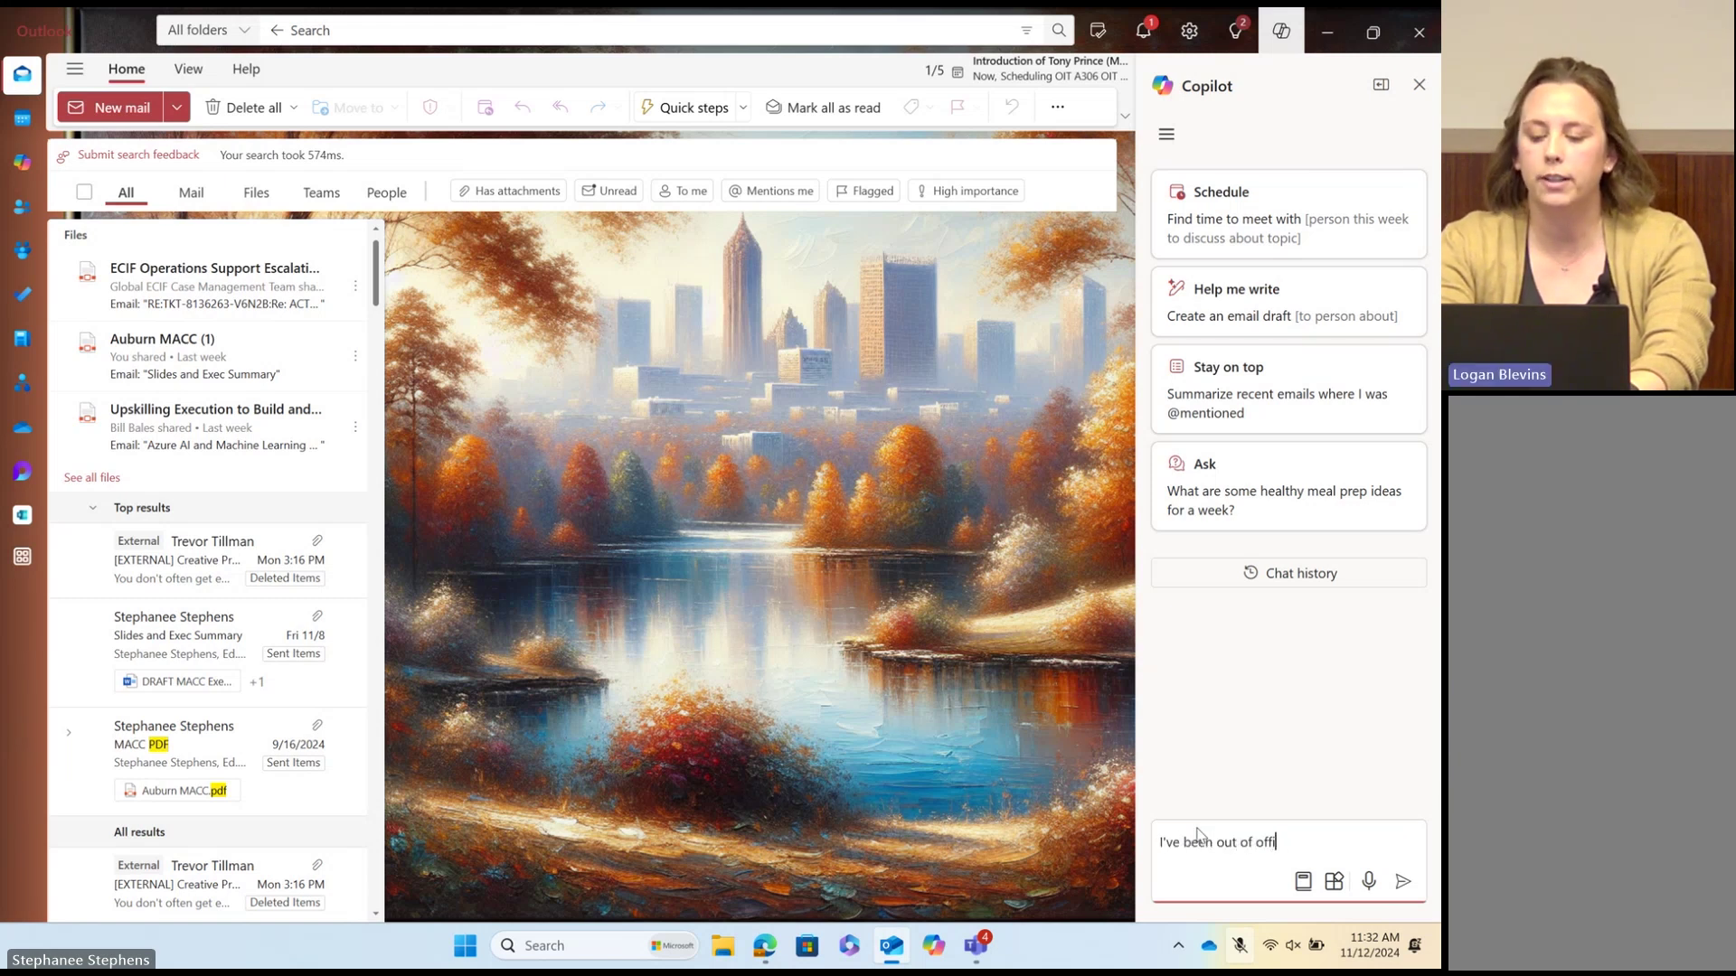
{"action": "type", "text": "ce for 2 wee"}
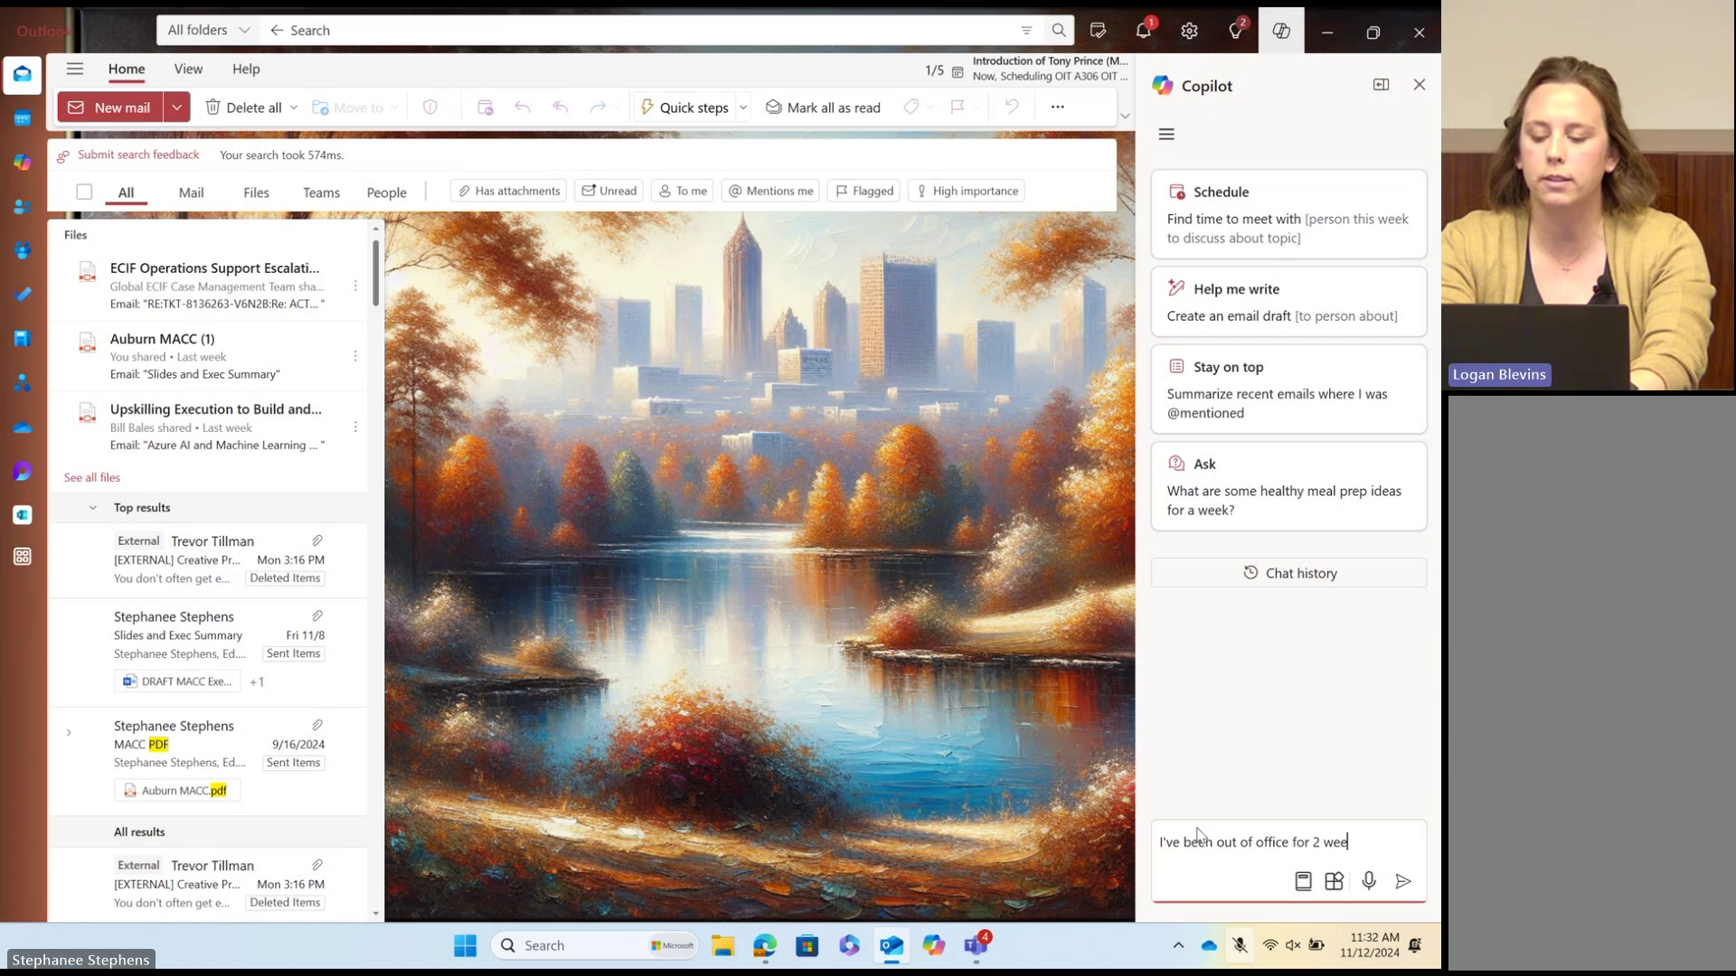
{"action": "type", "text": "ks.  I'm "}
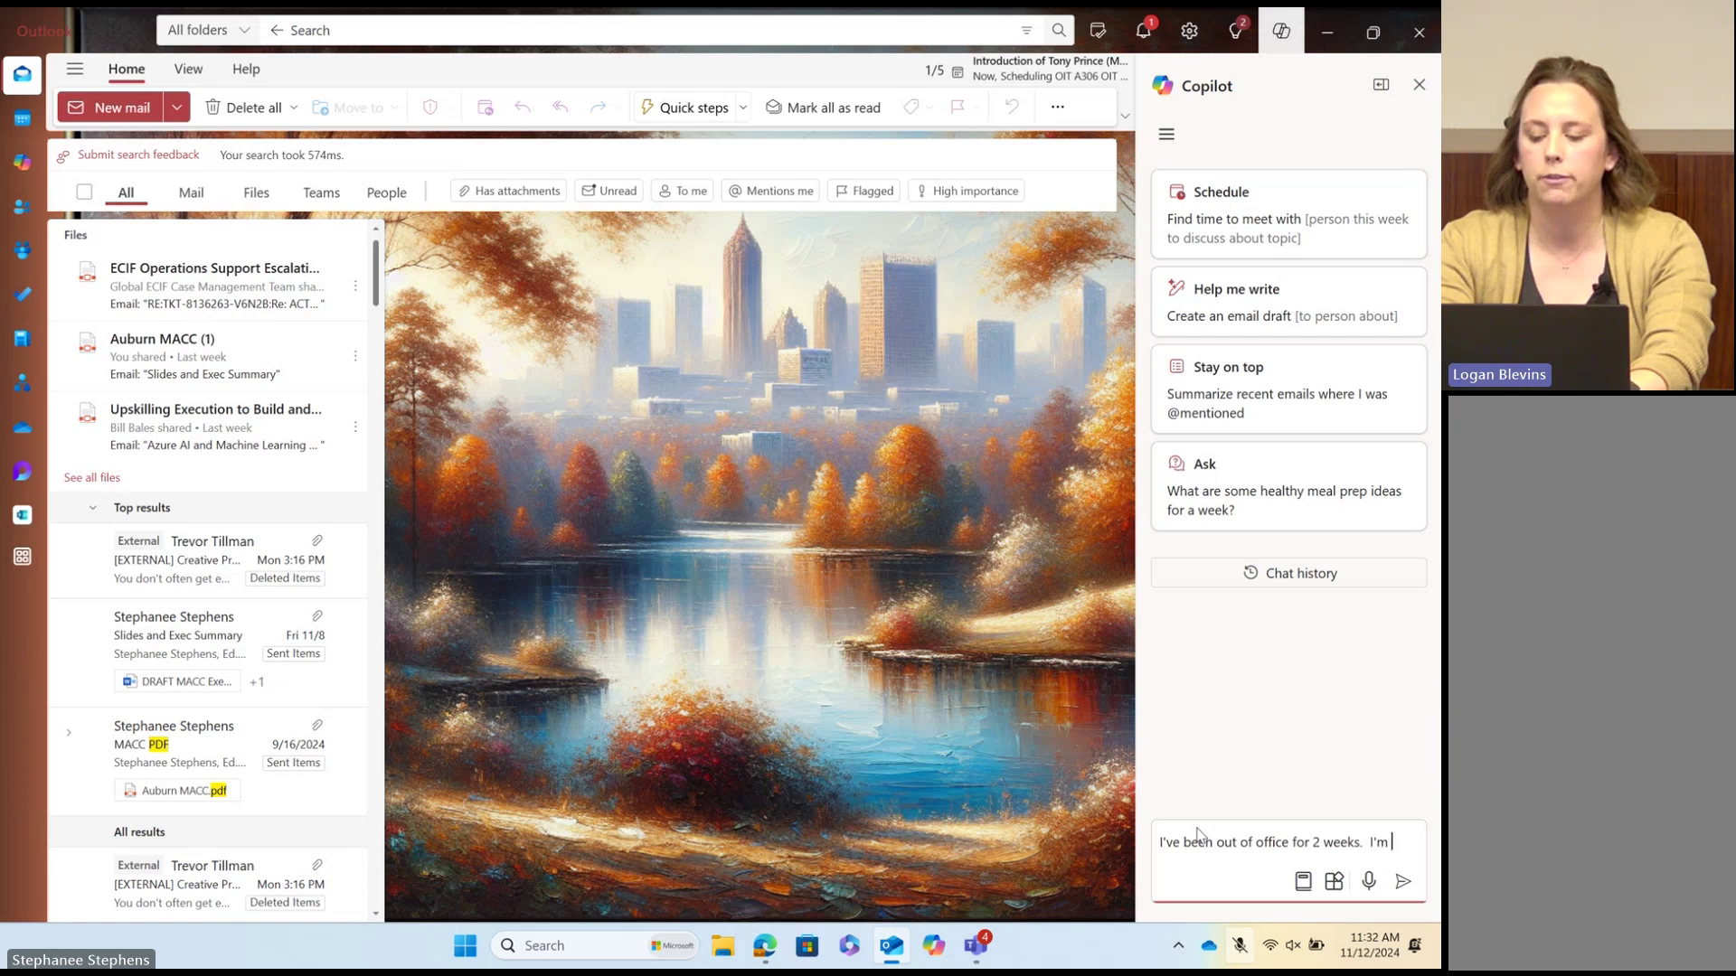
{"action": "type", "text": "afraid I've "}
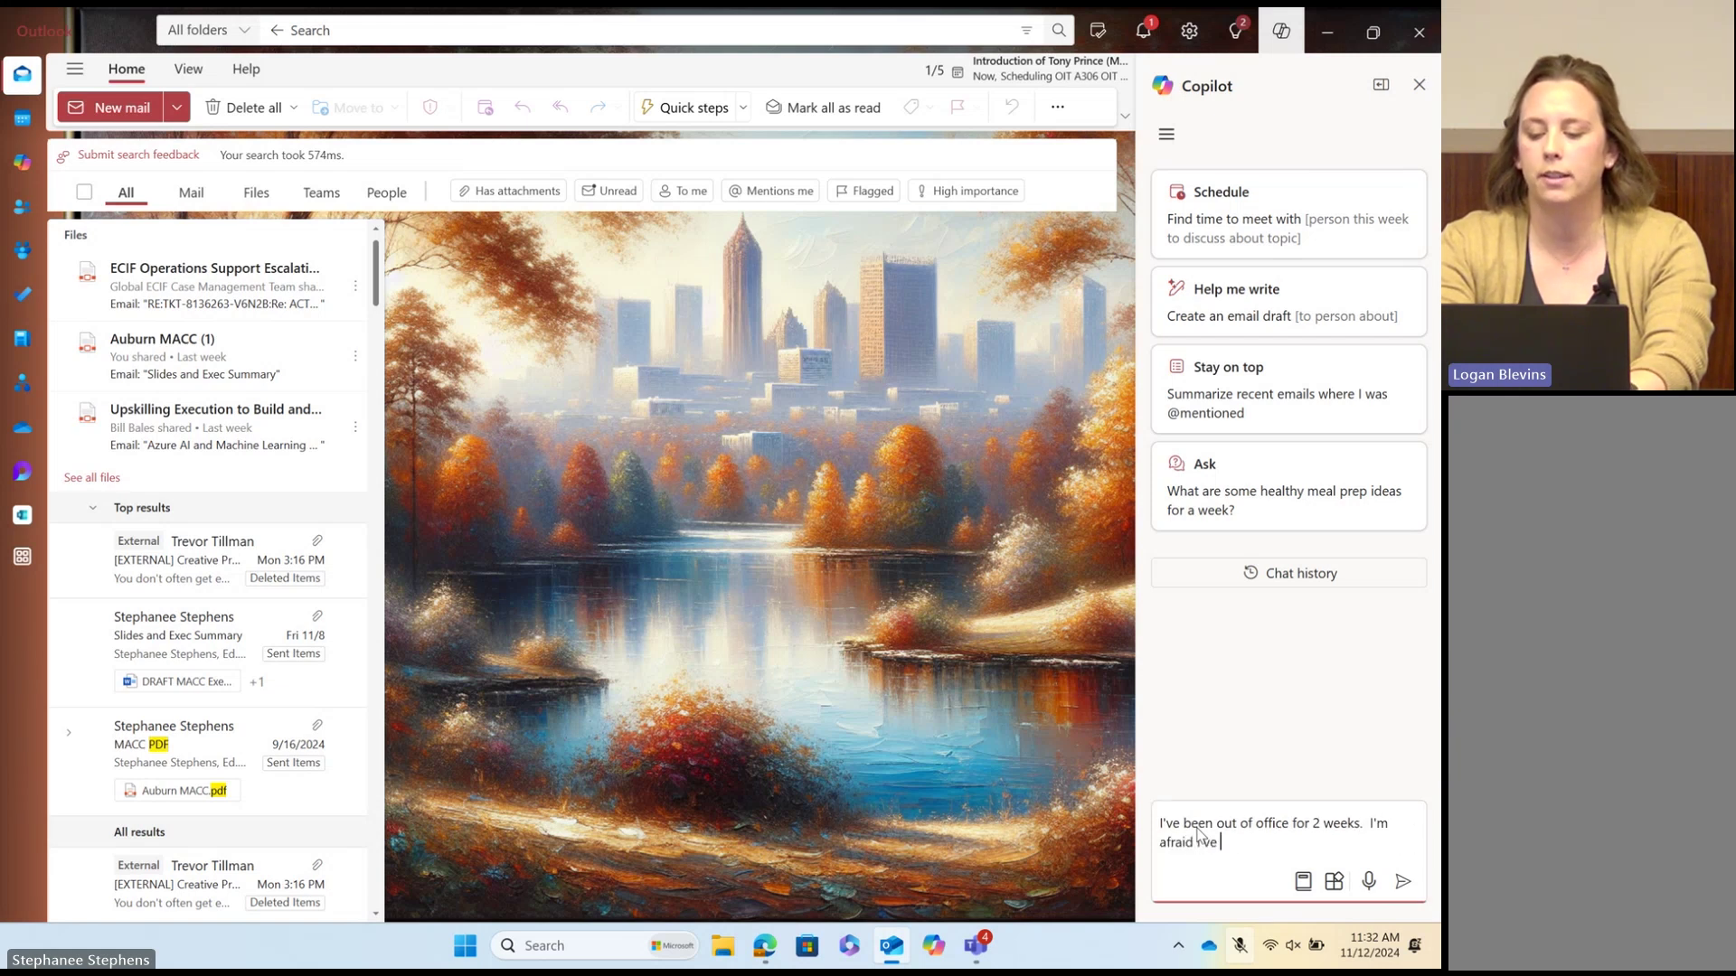
{"action": "type", "text": "missed some"}
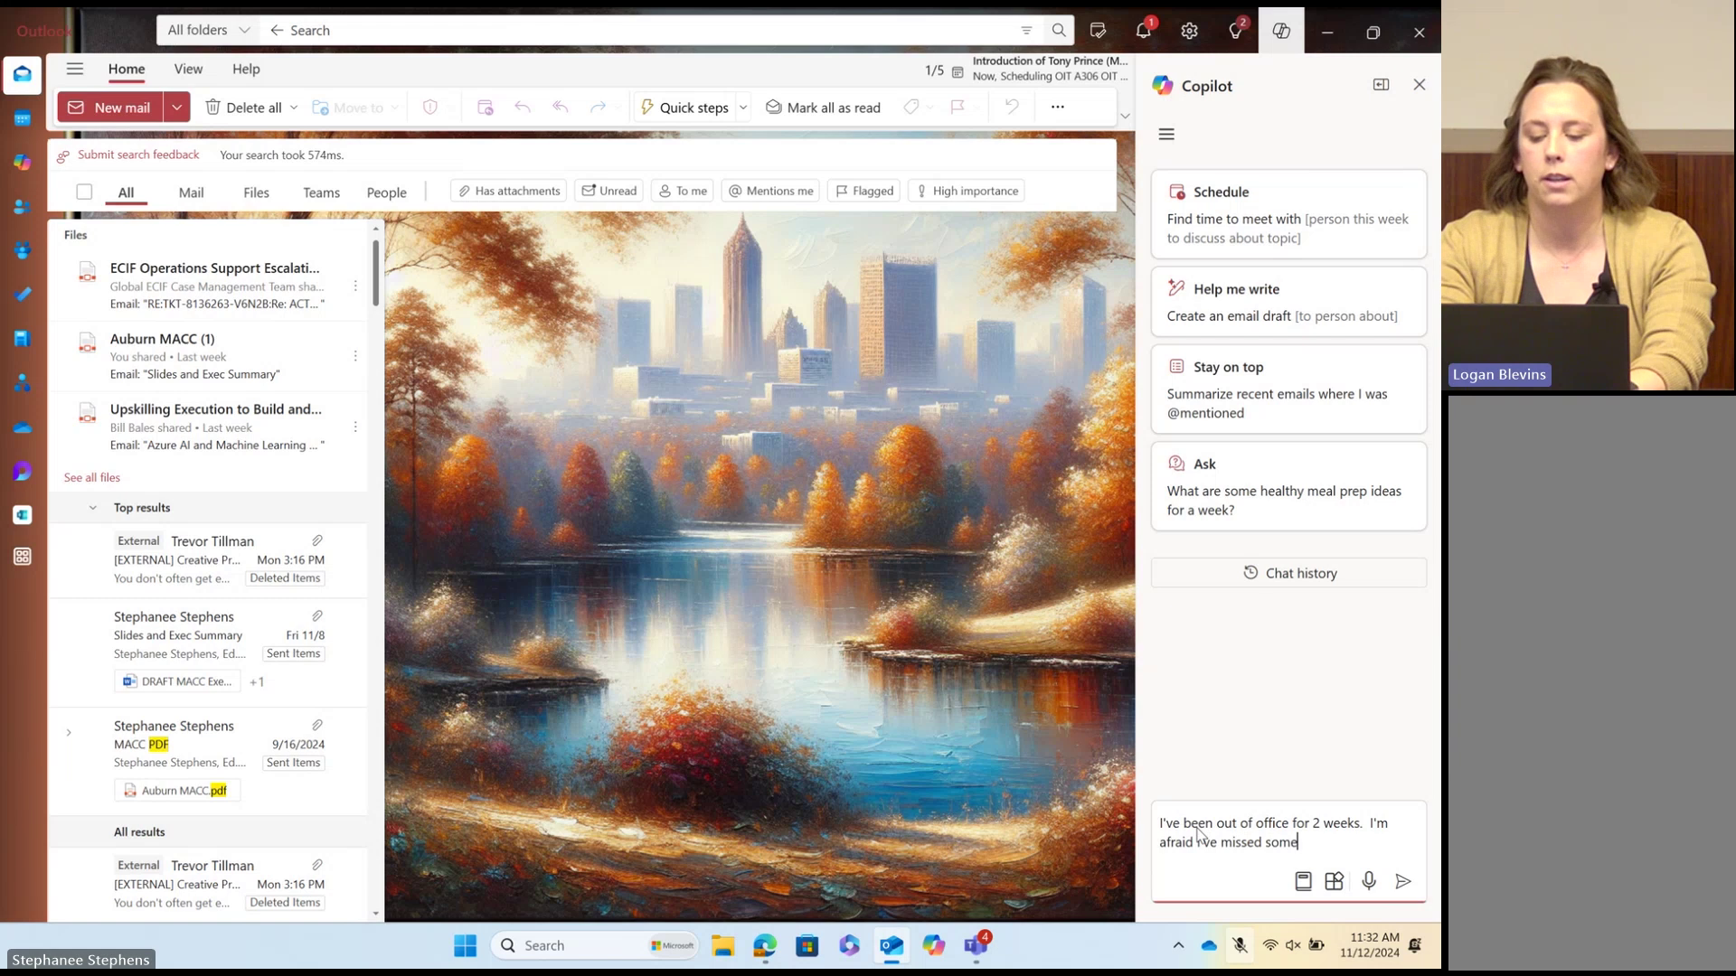
{"action": "type", "text": "thing impo"}
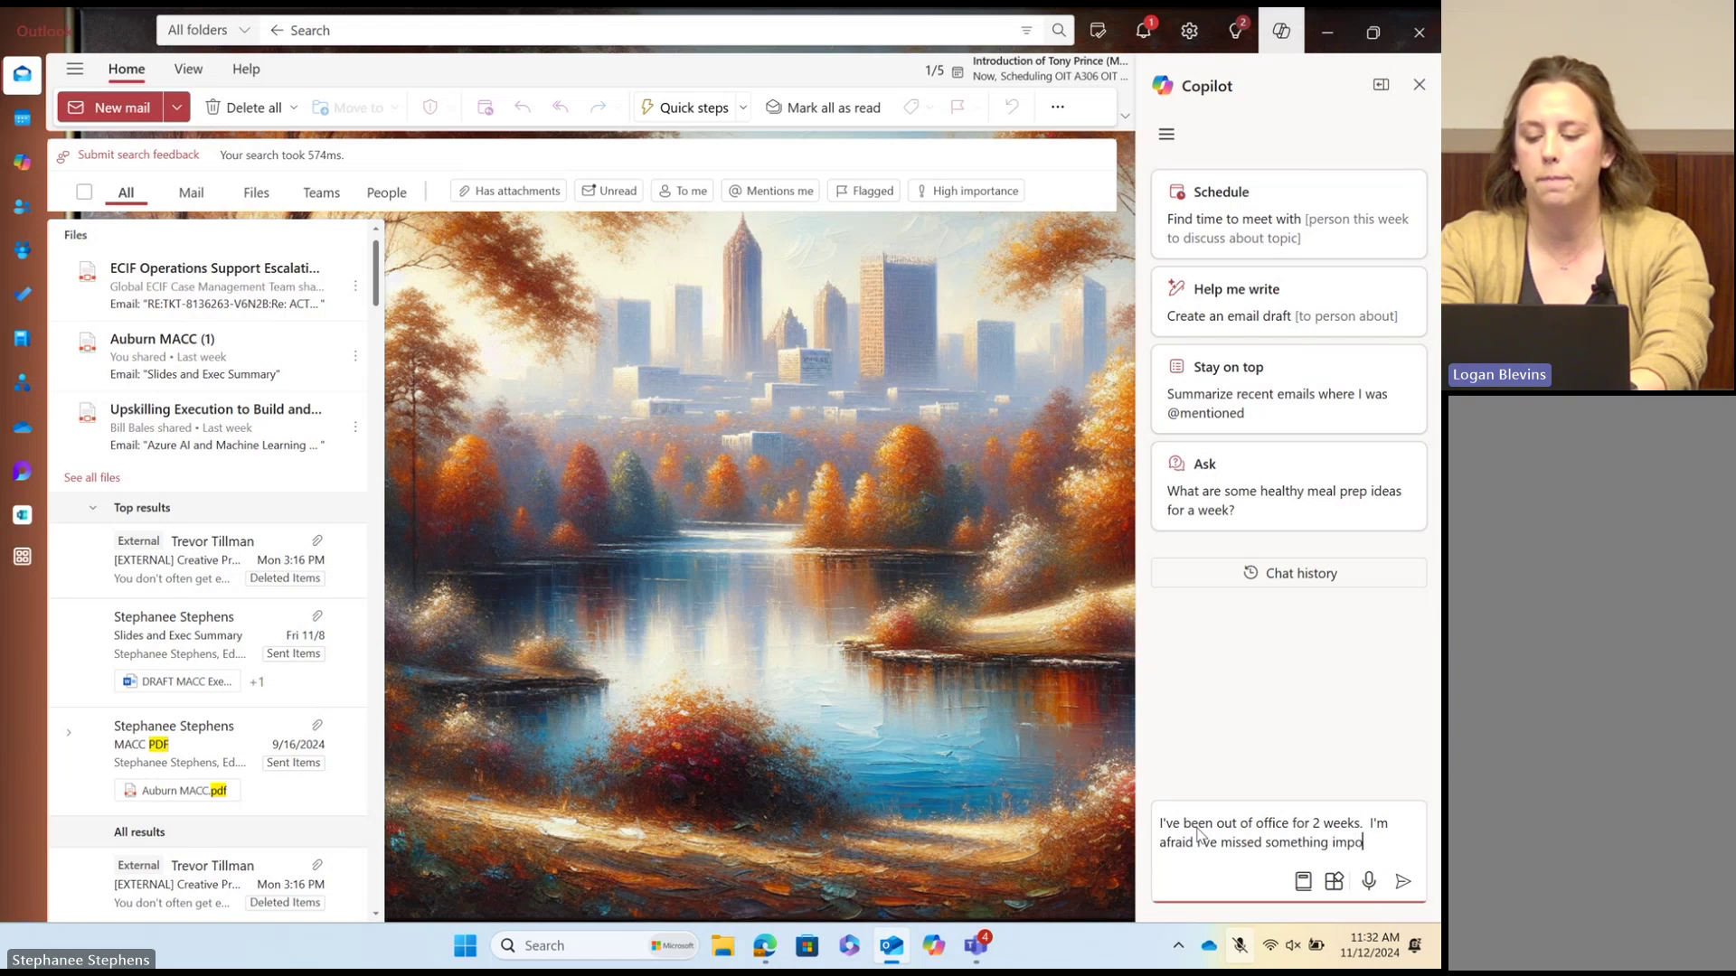
{"action": "type", "text": "rtant for foll"}
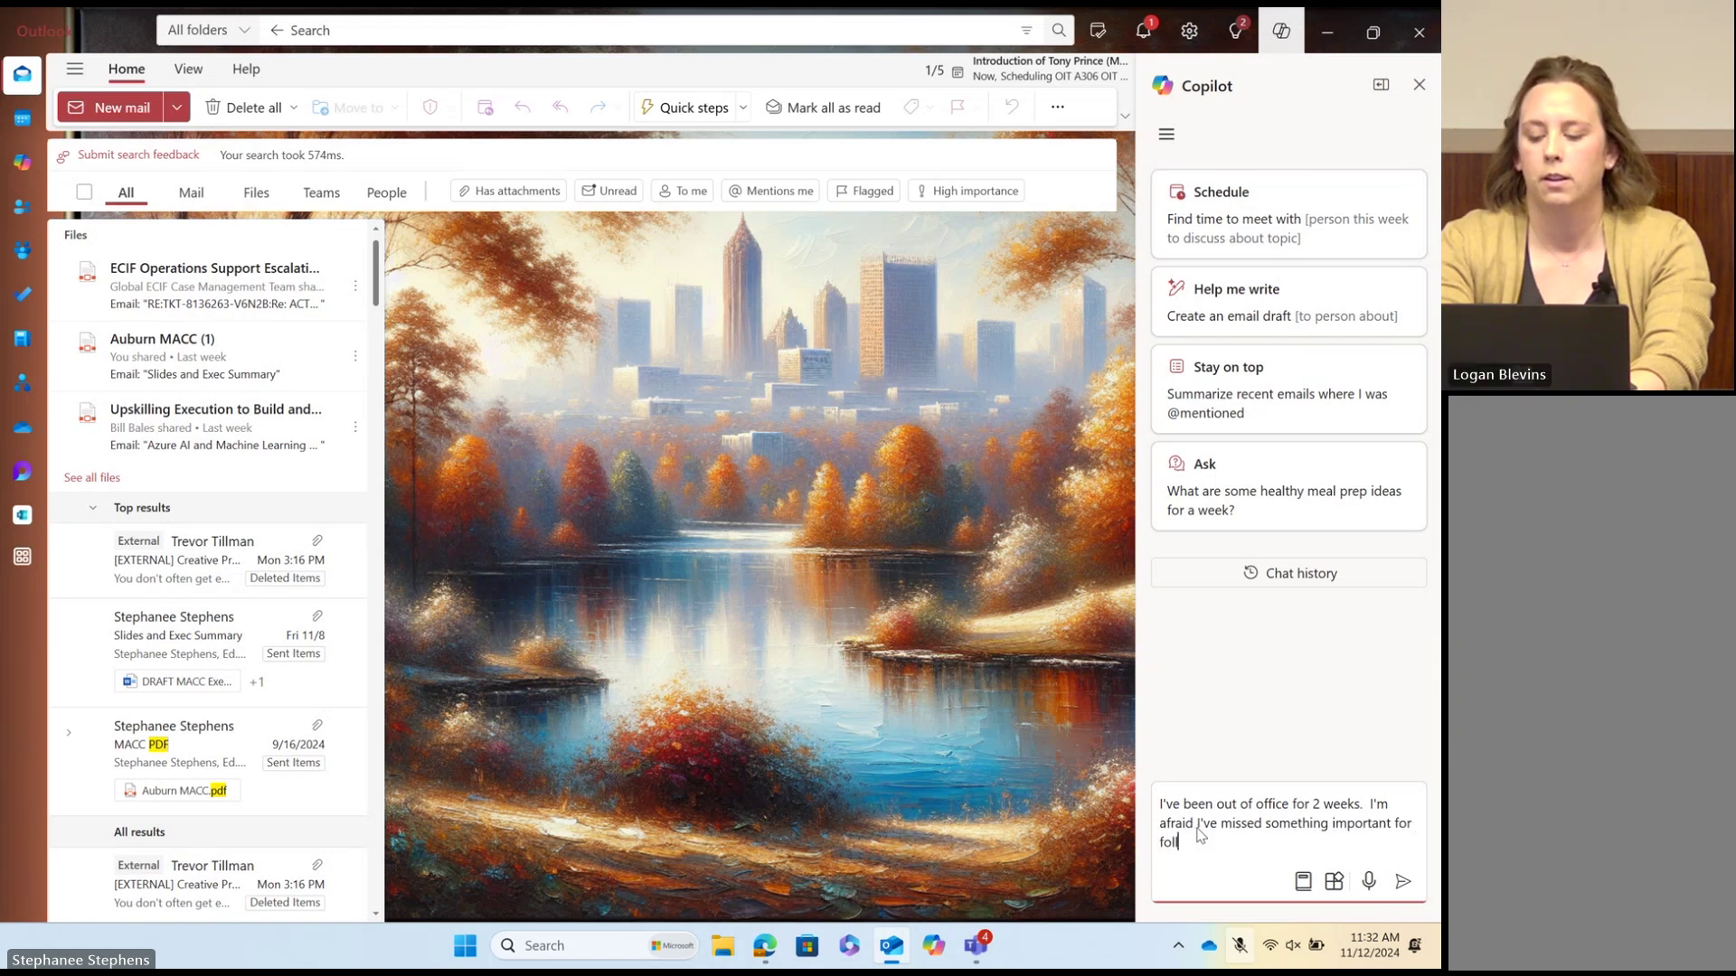
{"action": "type", "text": "owup.  Please "}
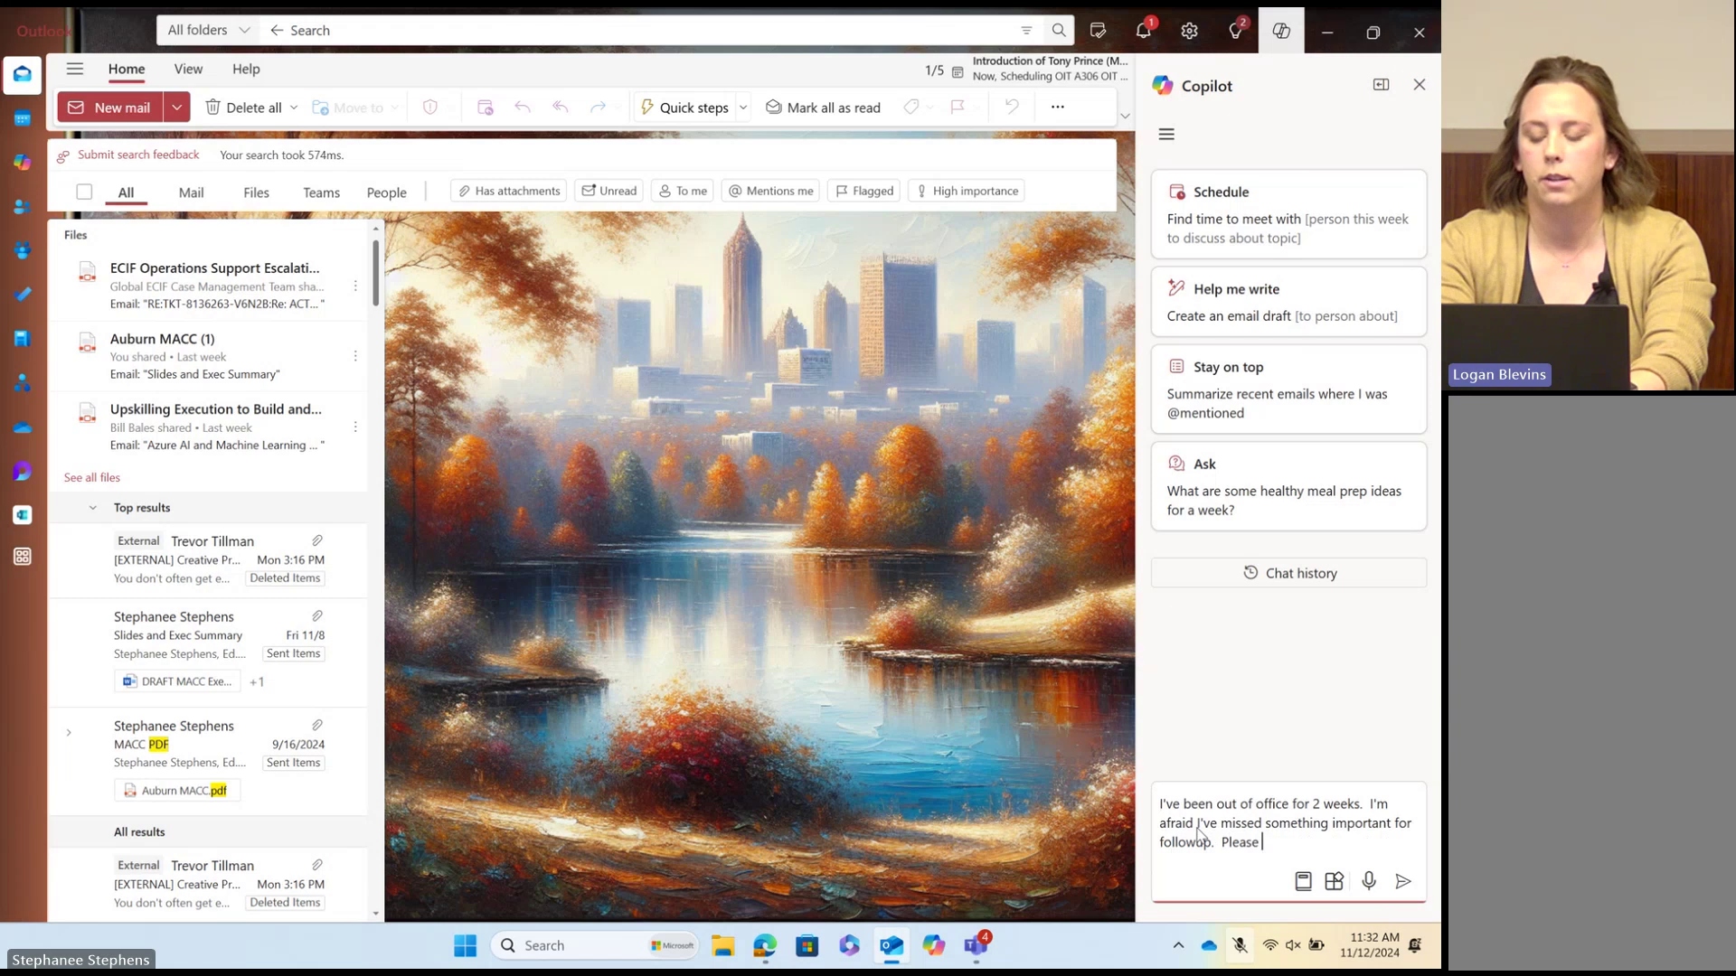
{"action": "type", "text": "create a tas"}
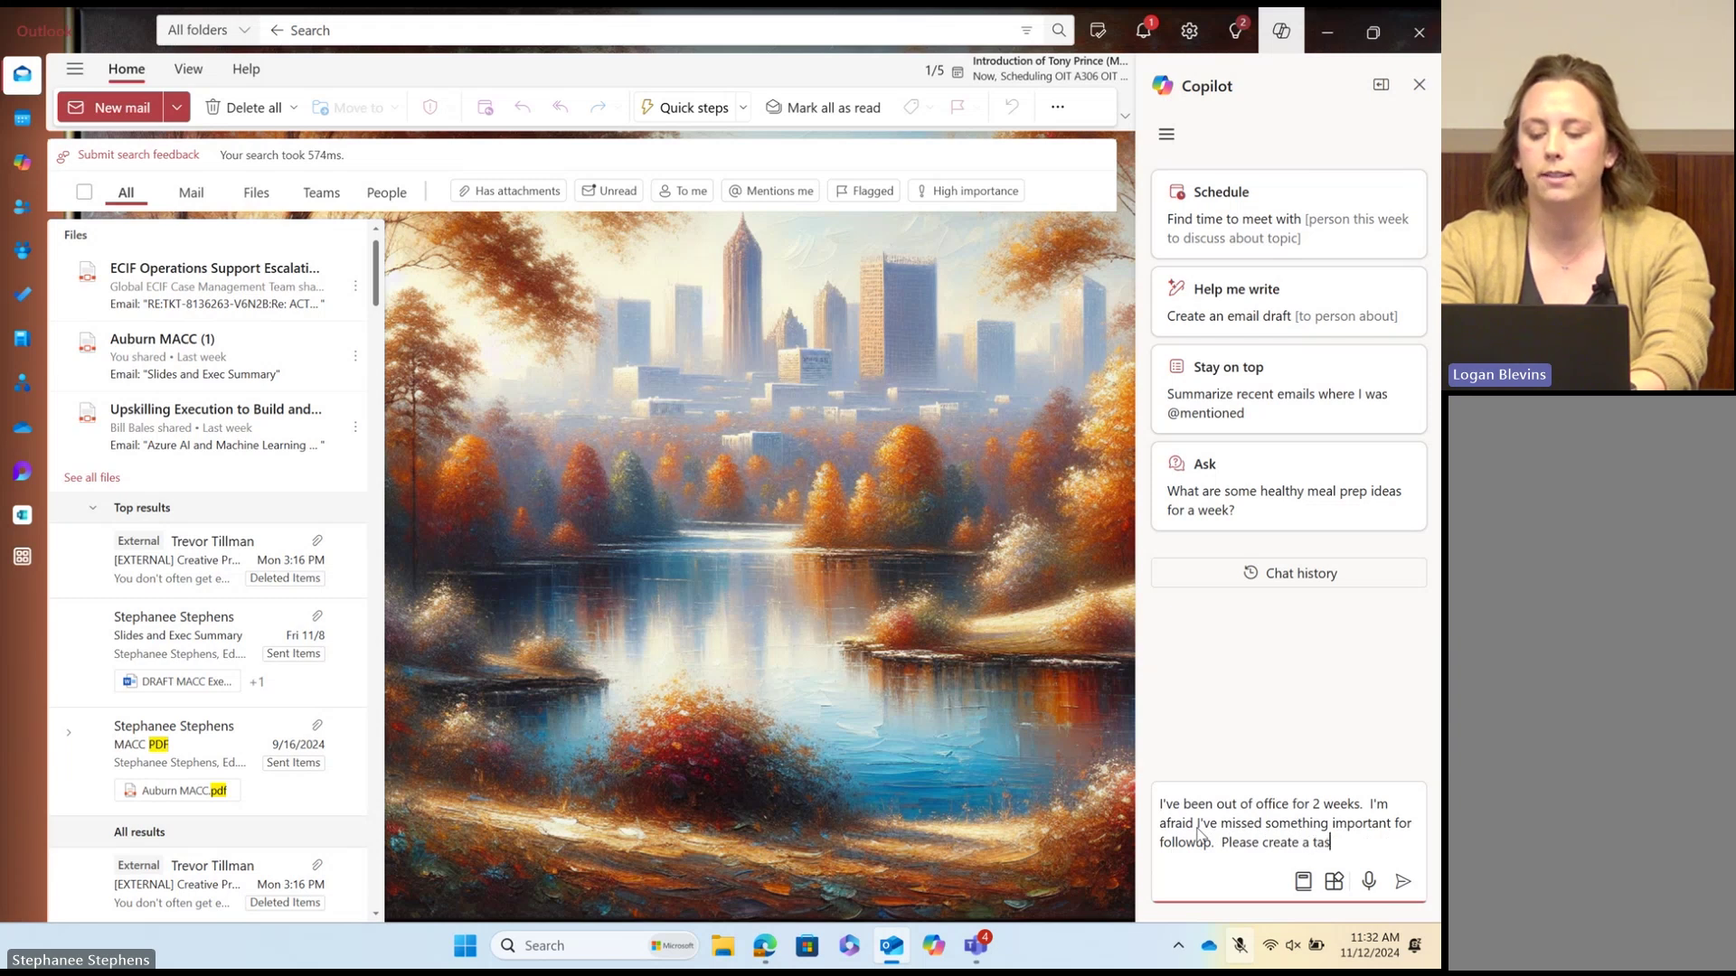
{"action": "type", "text": "k list with co"}
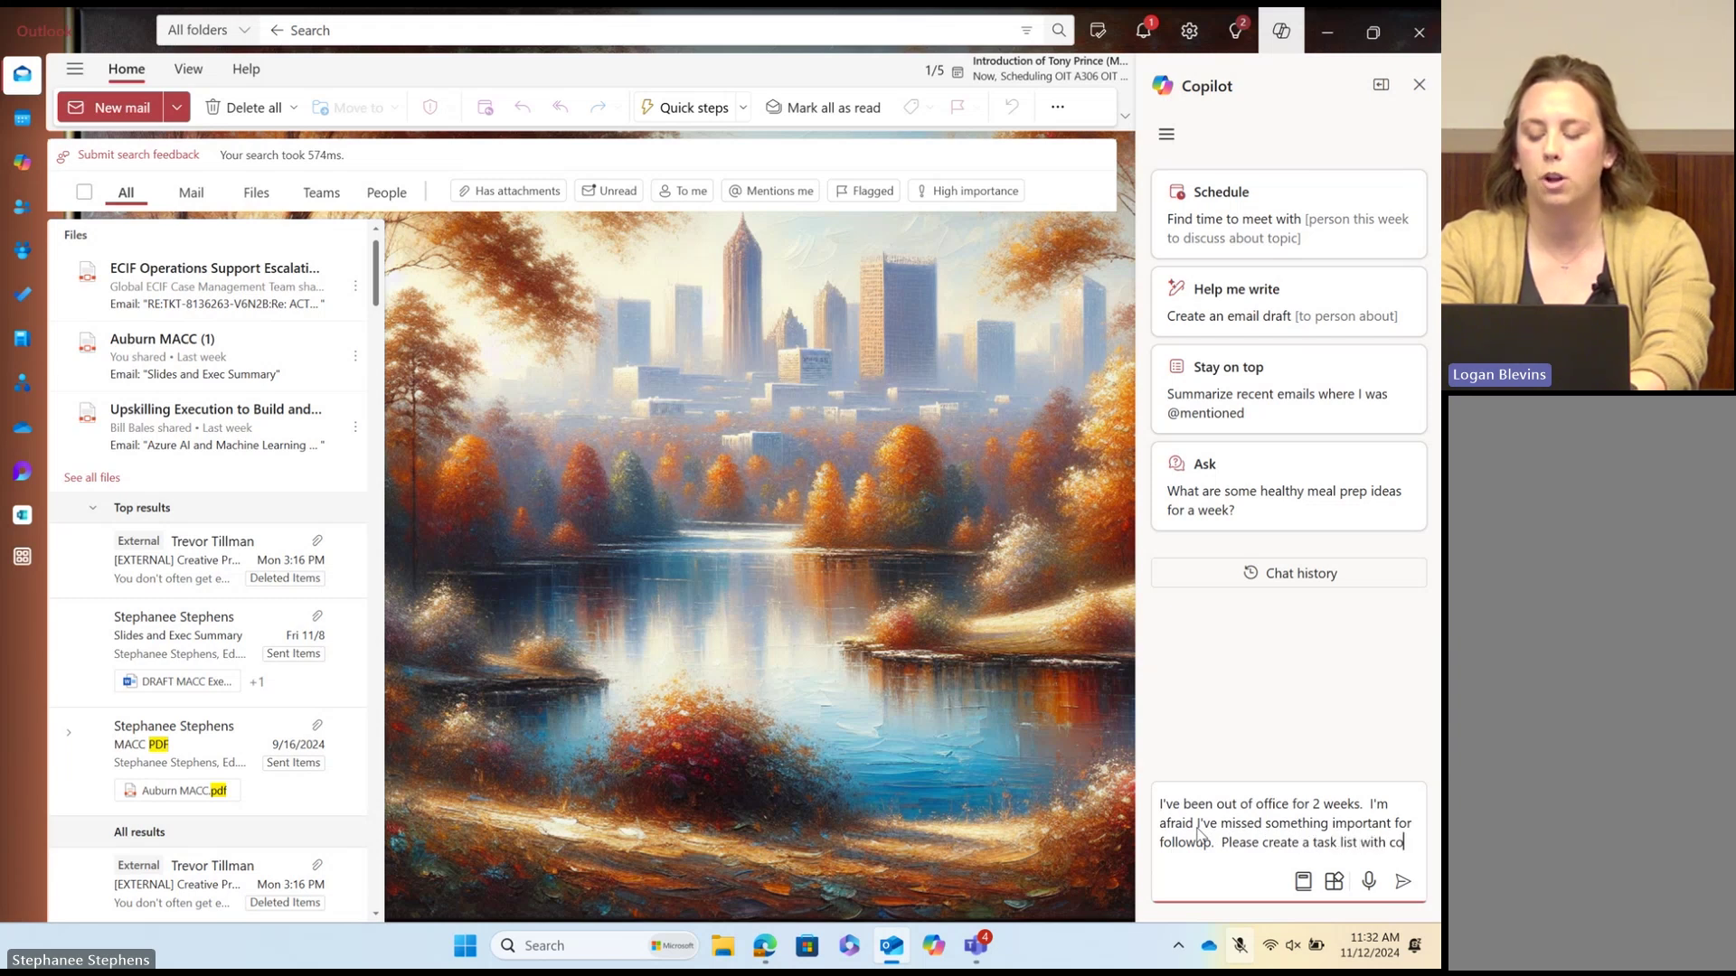
{"action": "type", "text": "ntext"}
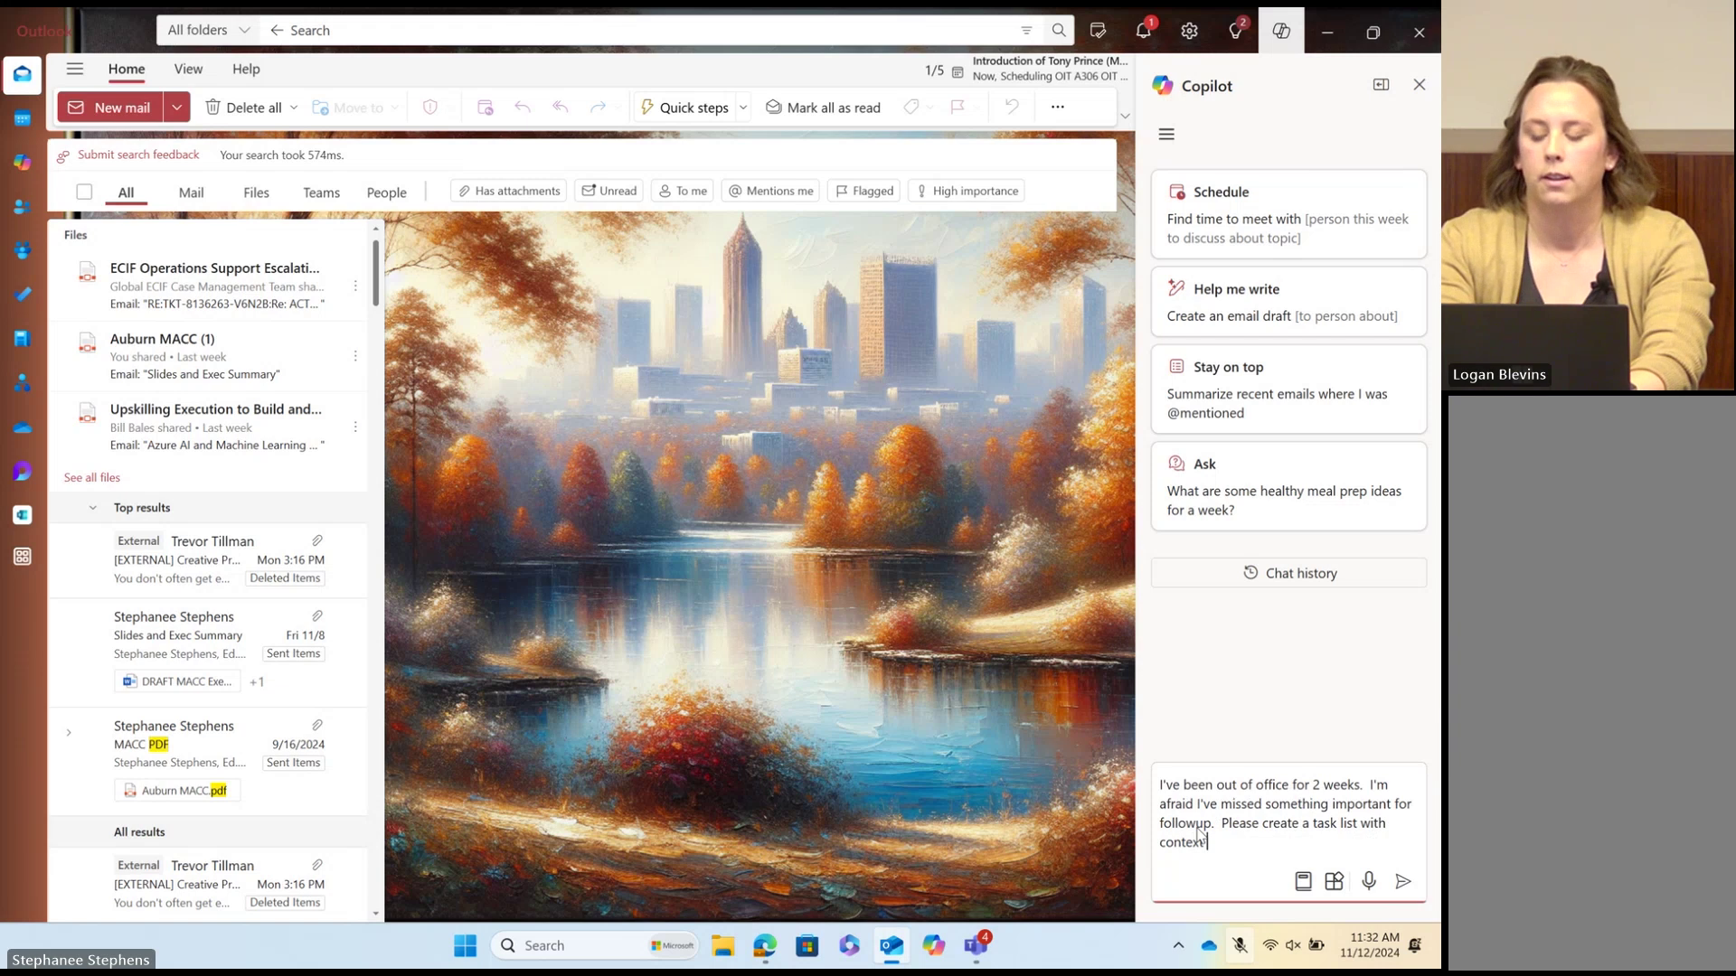
{"action": "type", "text": " on wha"}
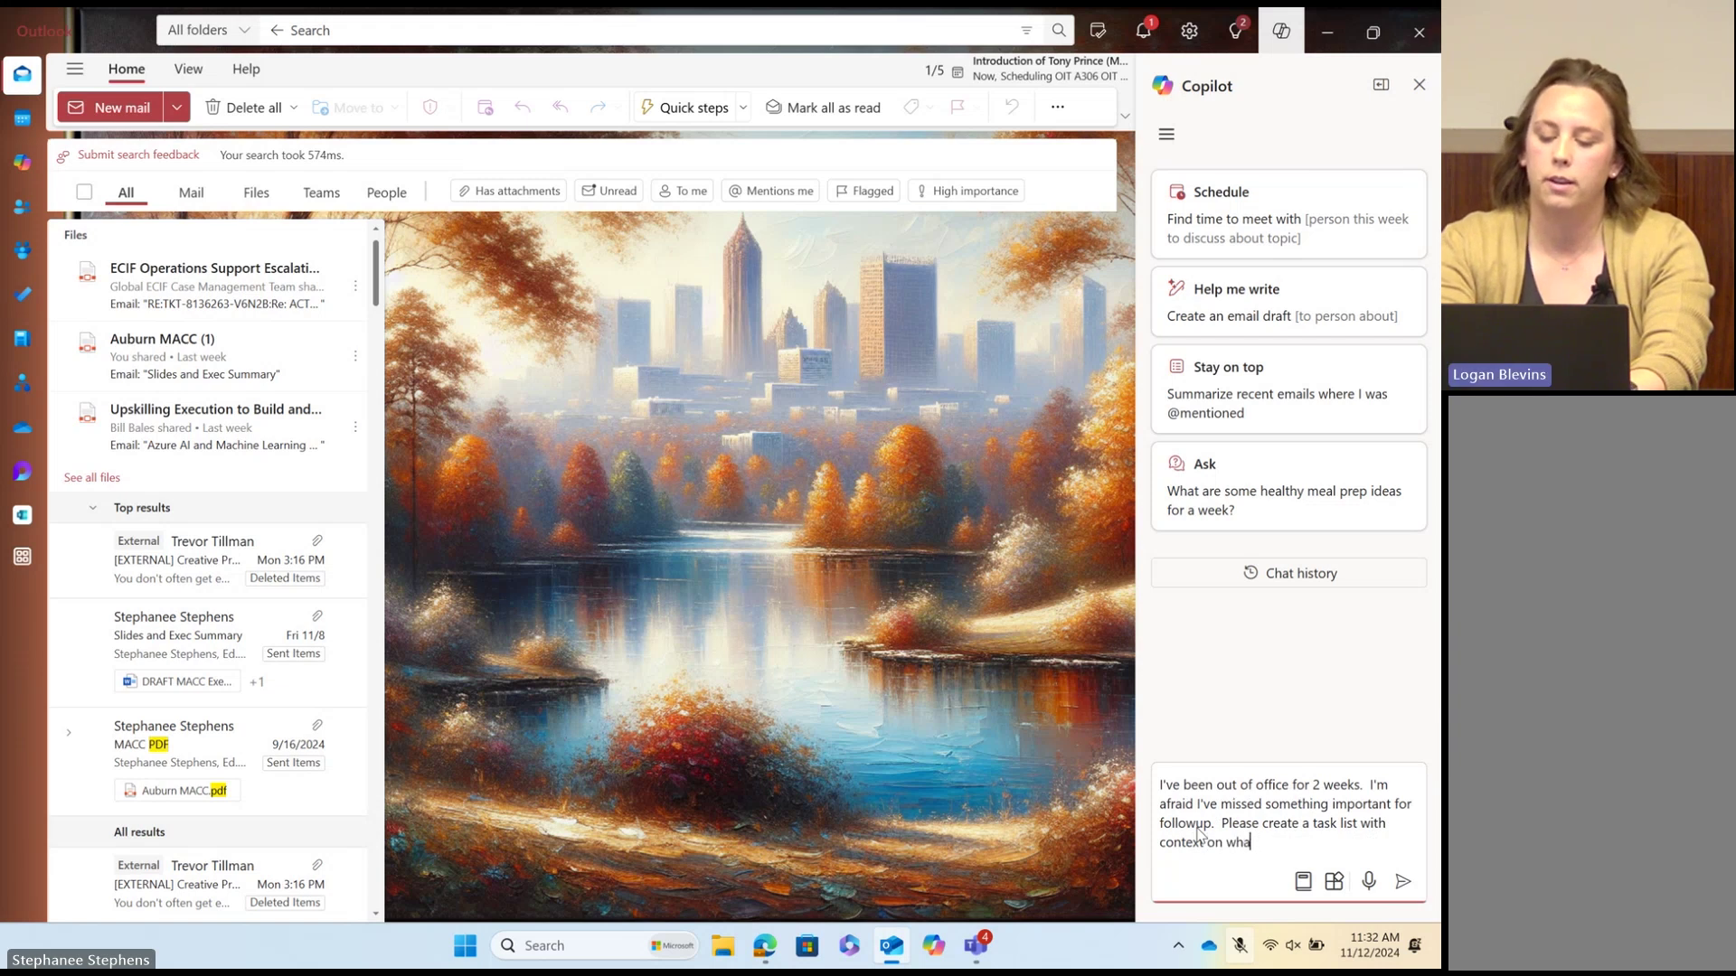
{"action": "type", "text": "t across email"}
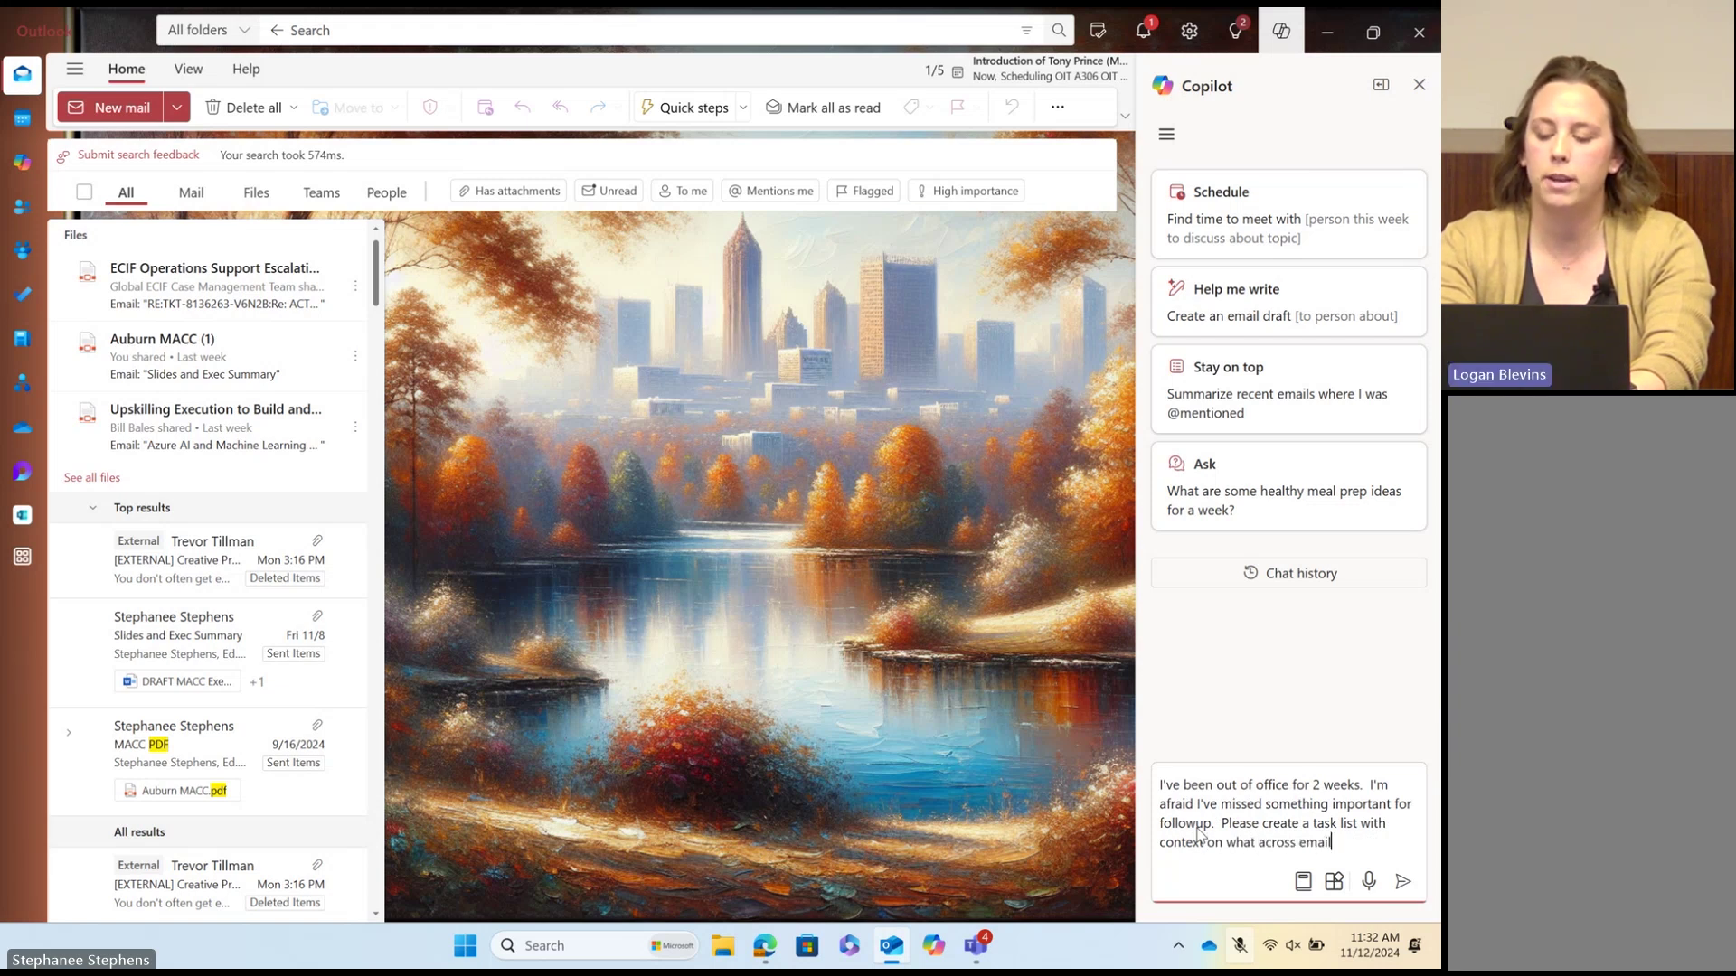
{"action": "type", "text": ", teams, cha"}
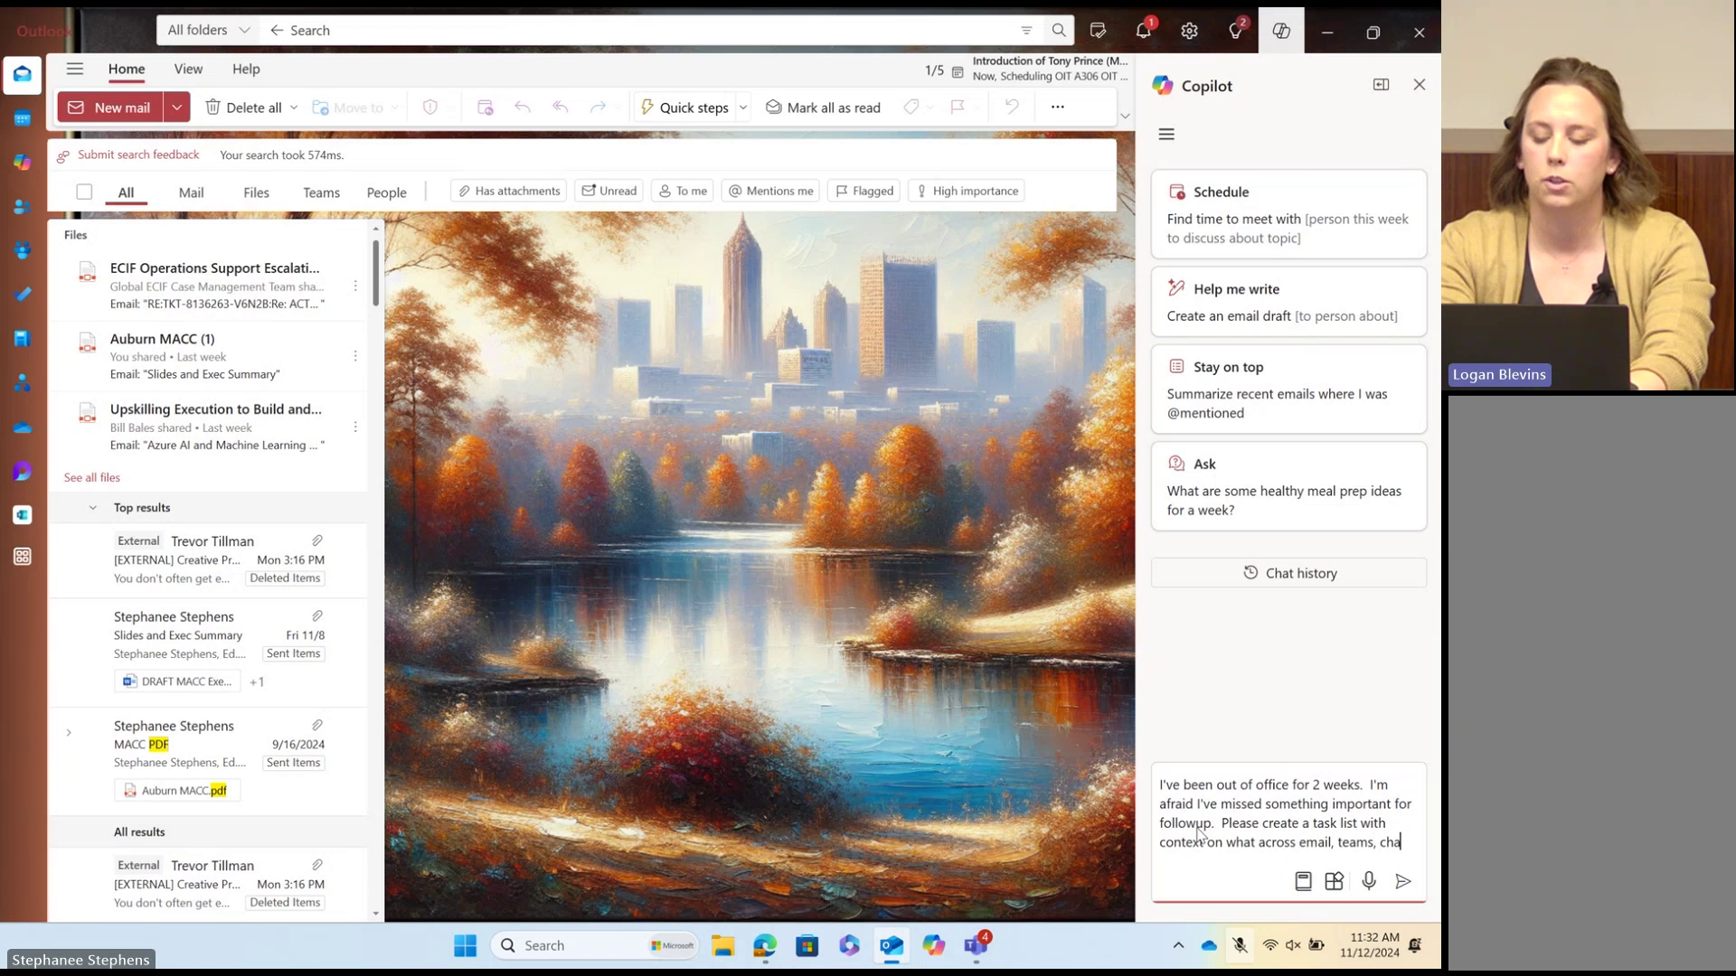
{"action": "type", "text": "ts, etc. "}
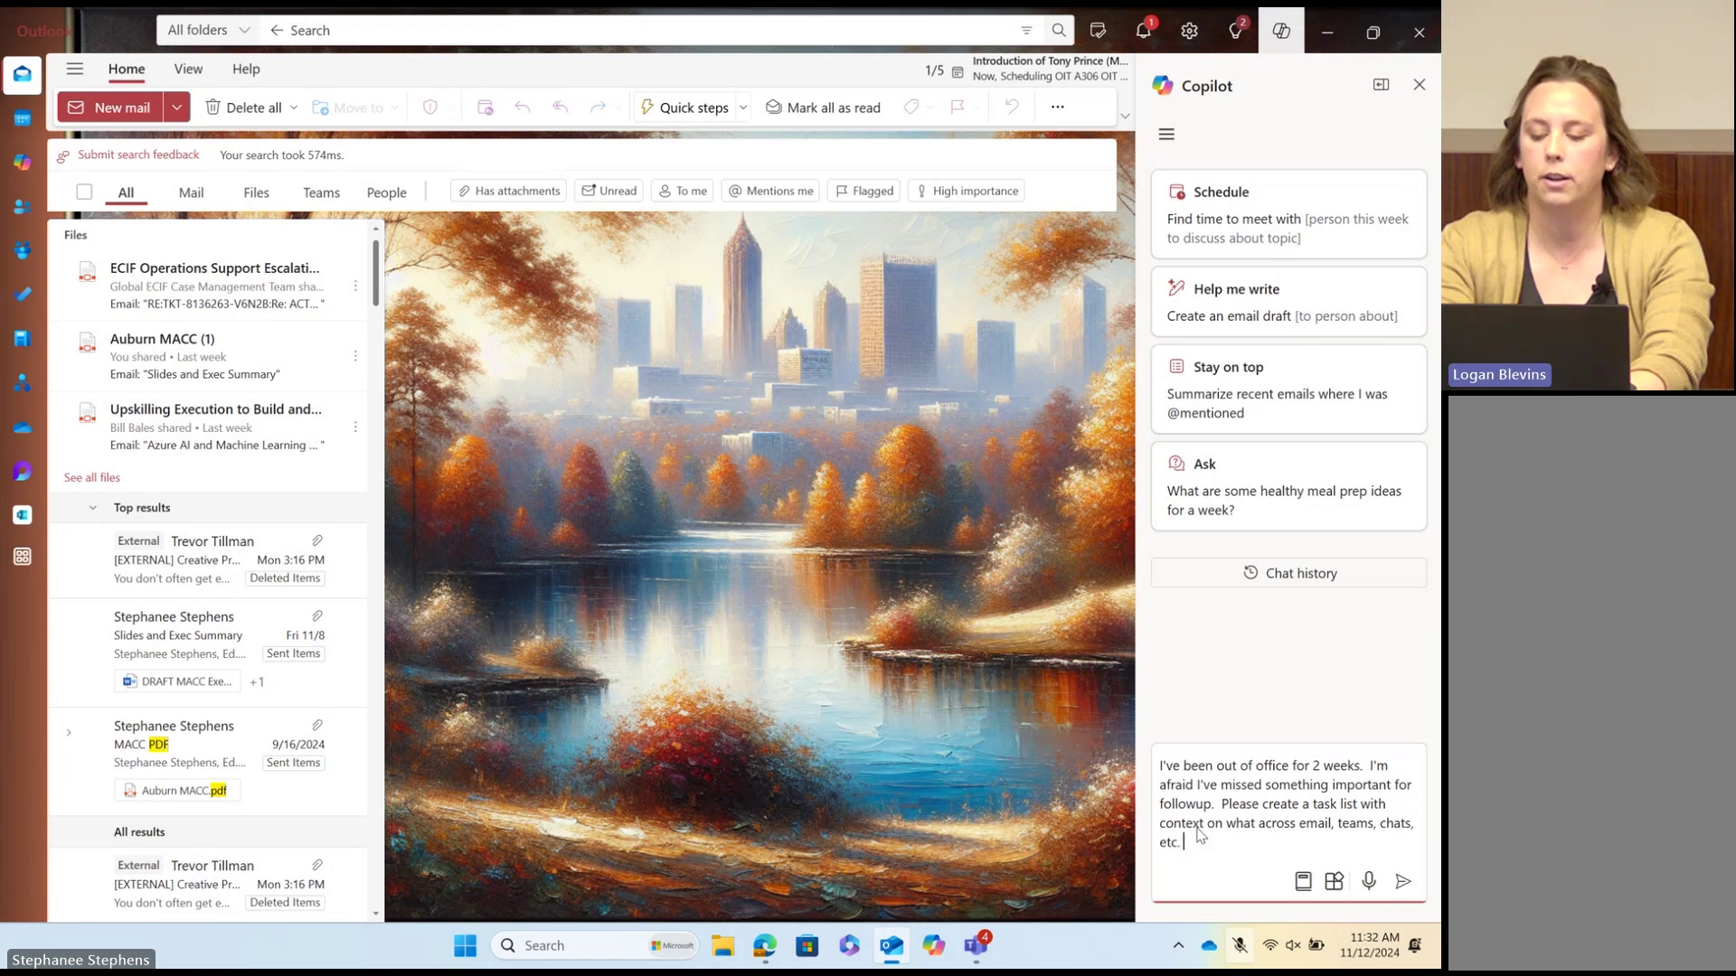
{"action": "type", "text": "I need to fo"}
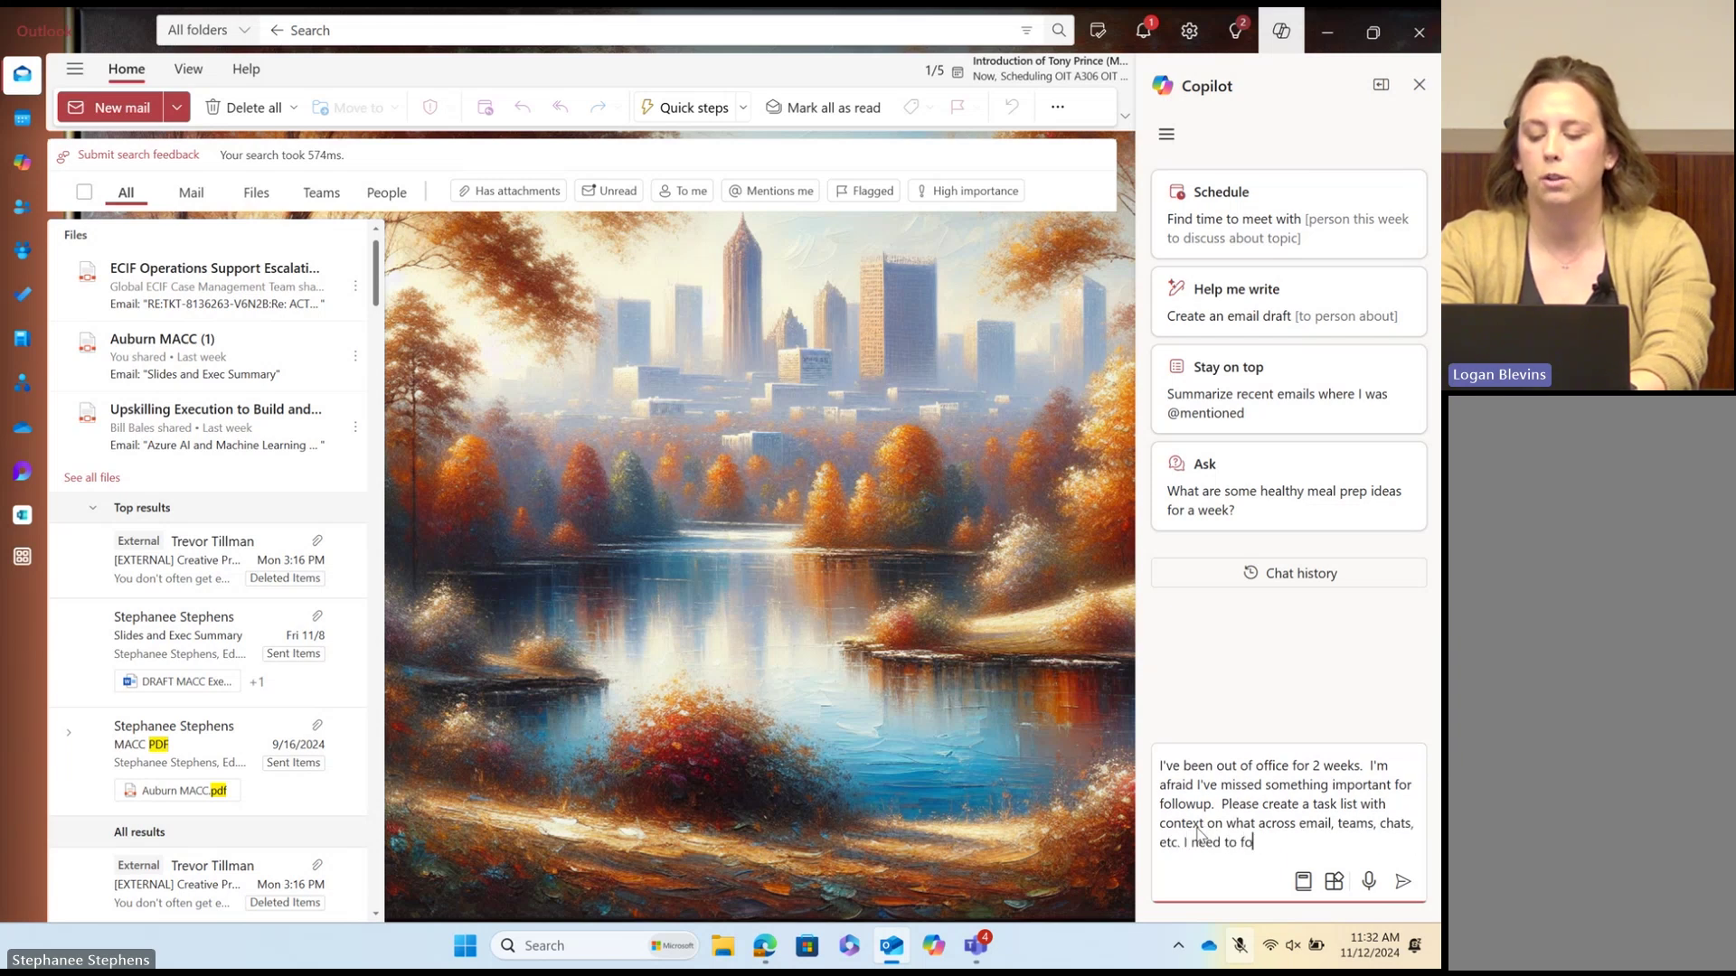
{"action": "type", "text": "llow up on ."}
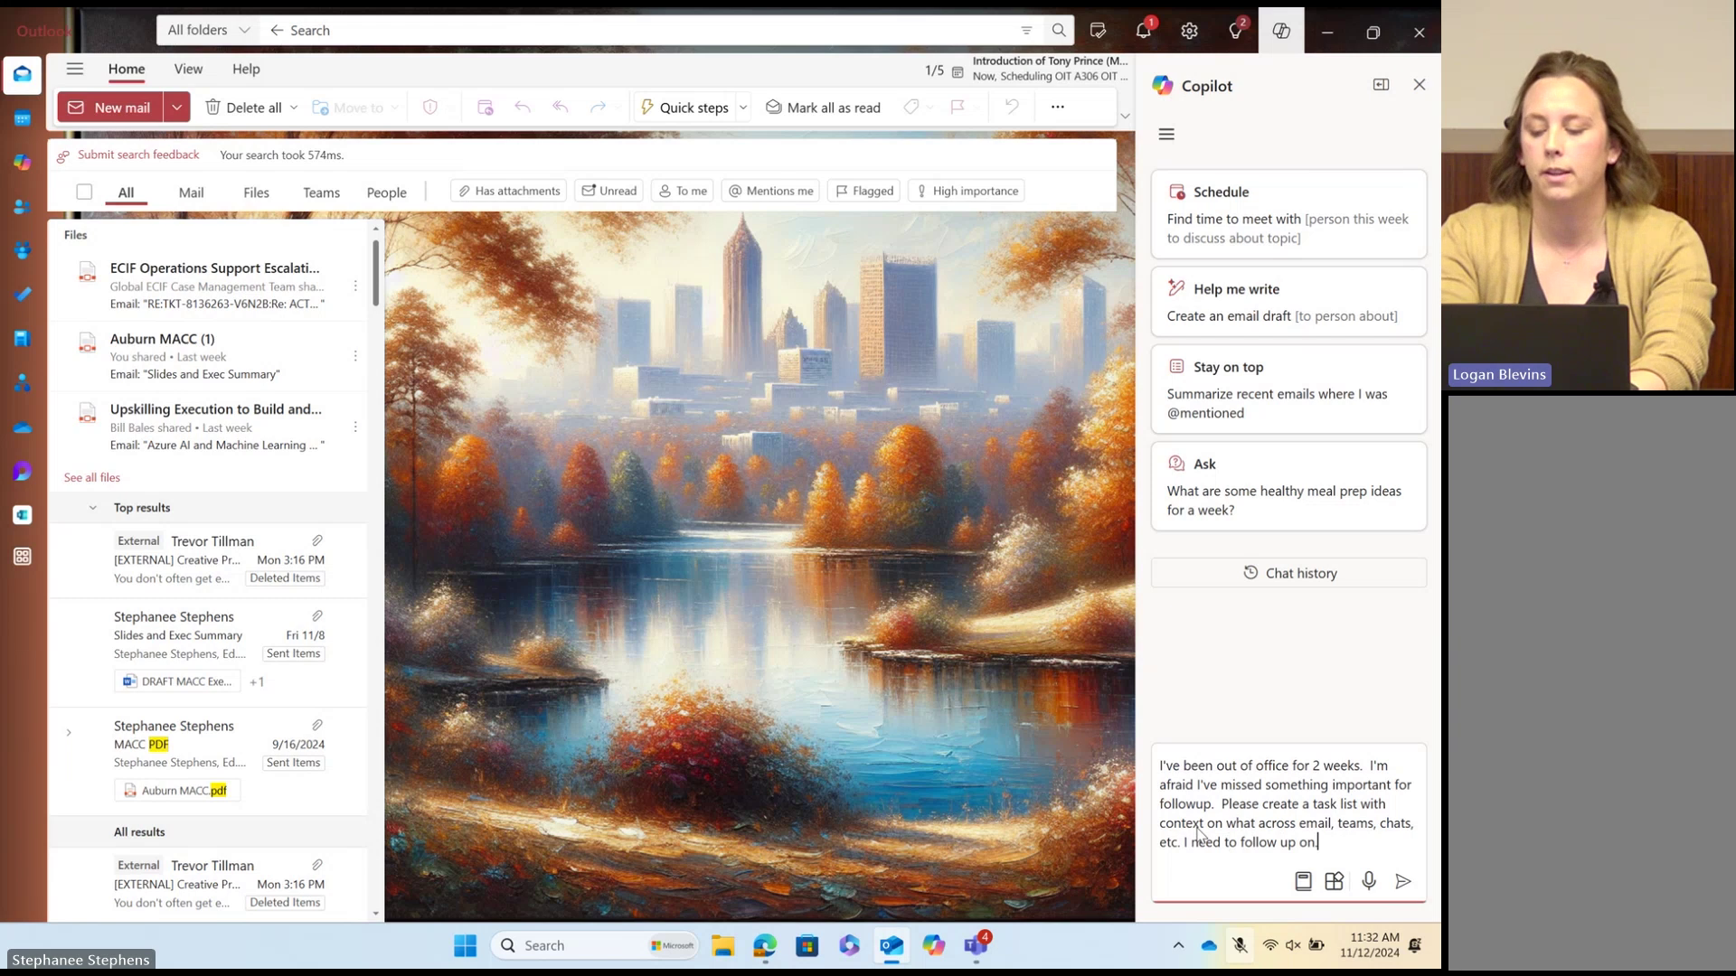
{"action": "key", "text": "Return"}
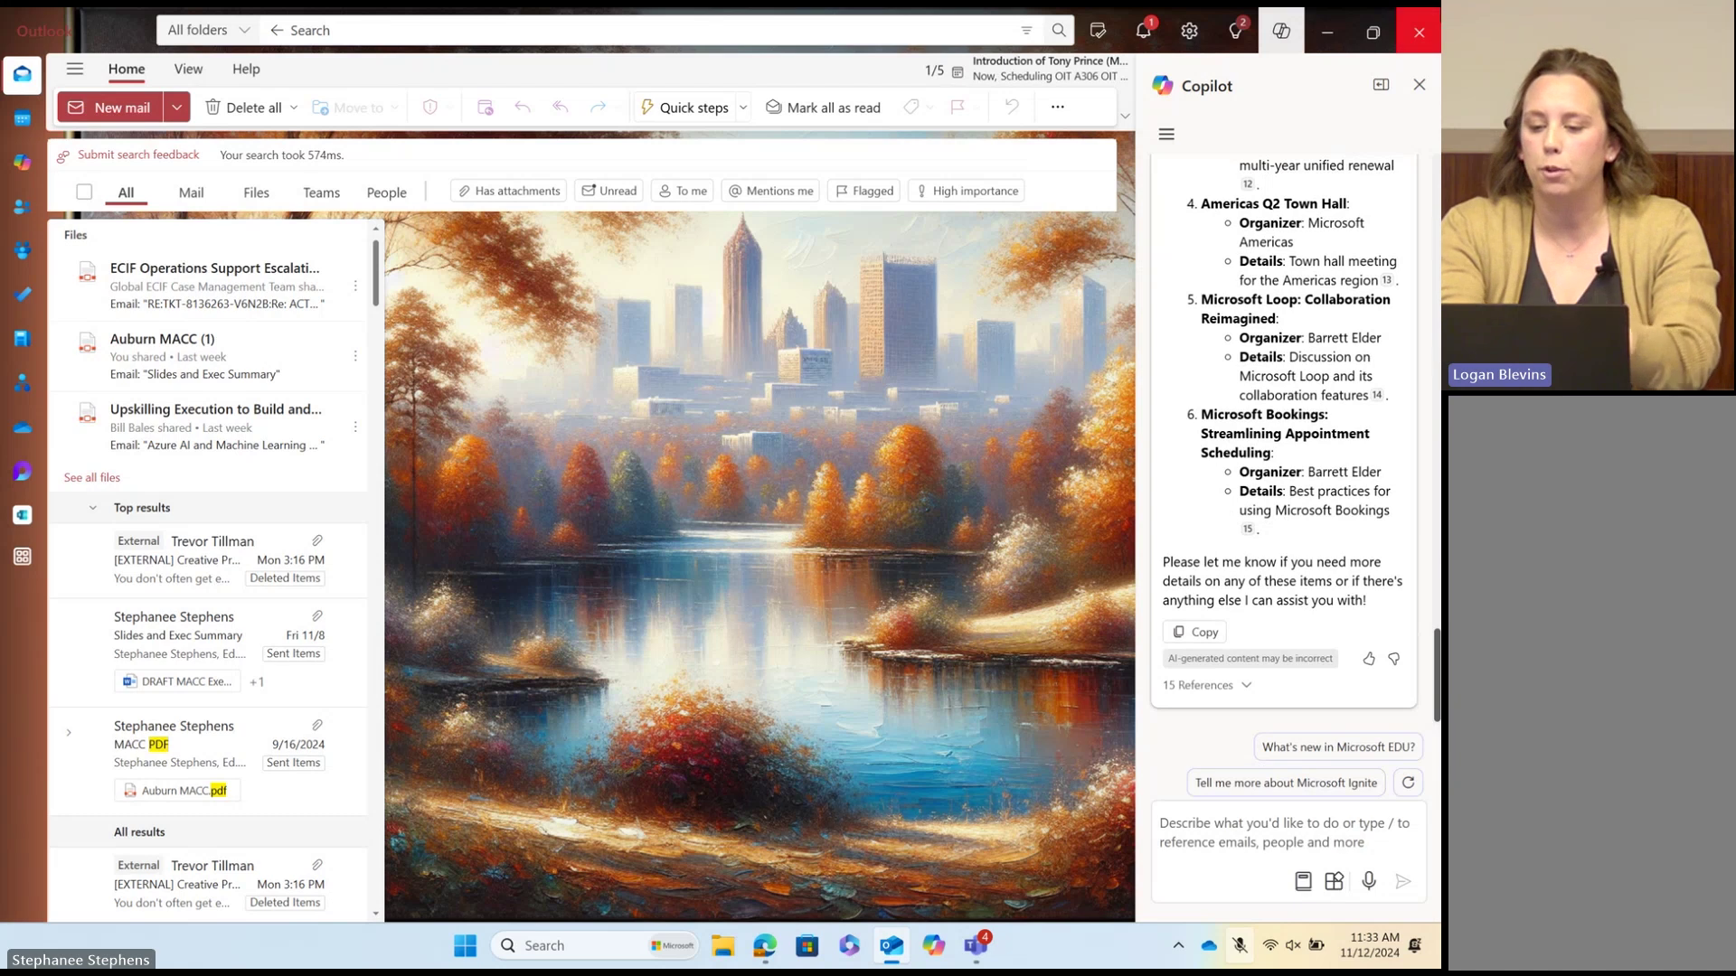
Step: Review Copilot's follow-up task list, including its Emails, Teams Messages and Meetings sections and the Teams source cited for Combined Chats & Channels
{"action": "scroll", "coordinate": [1203, 391], "scroll_direction": "up", "scroll_amount": 15}
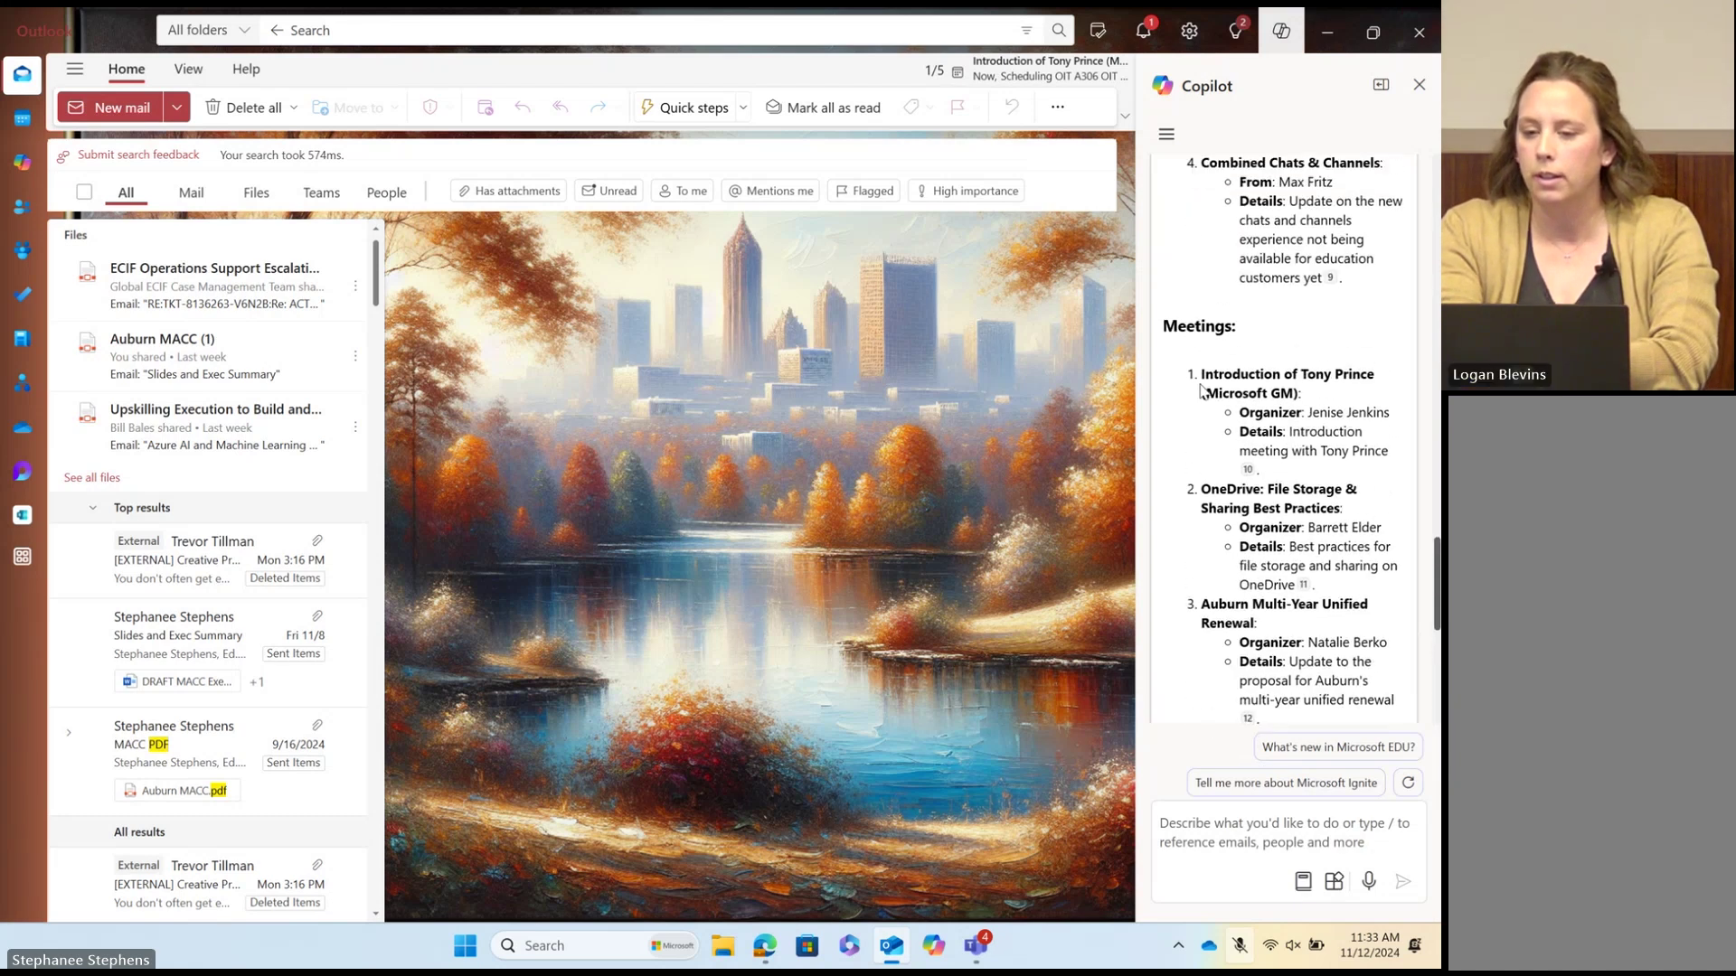
{"action": "scroll", "coordinate": [1203, 391], "scroll_direction": "up", "scroll_amount": 10}
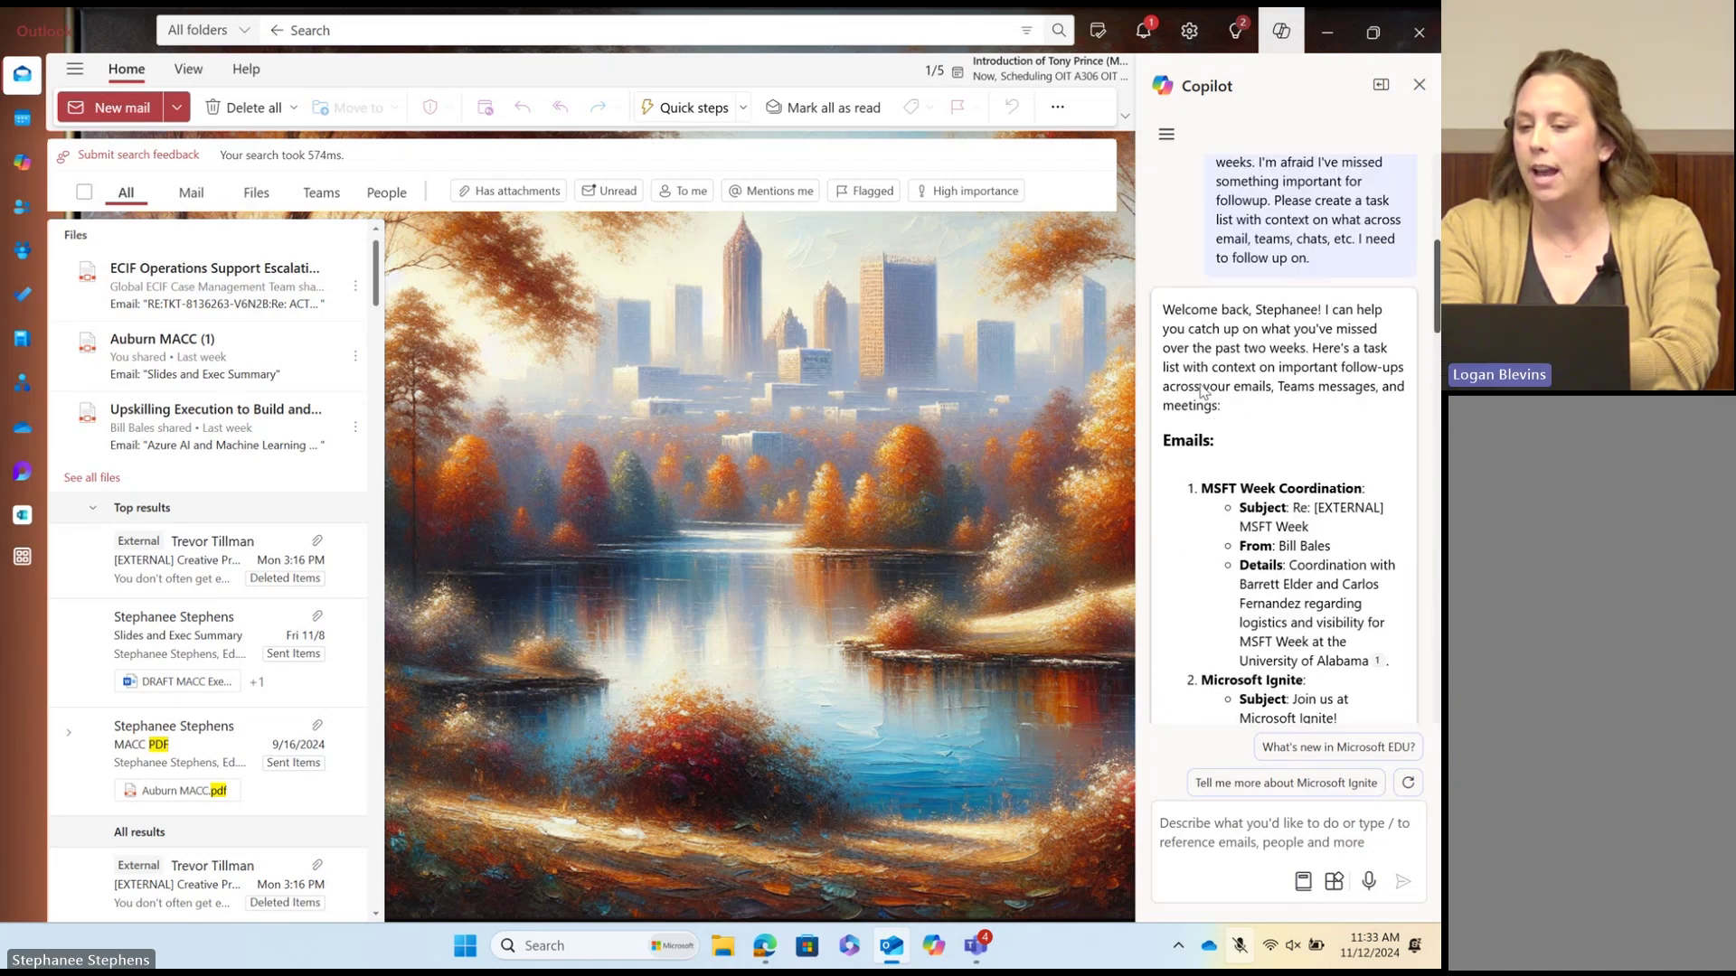
{"action": "scroll", "coordinate": [1203, 434], "scroll_direction": "down", "scroll_amount": 5}
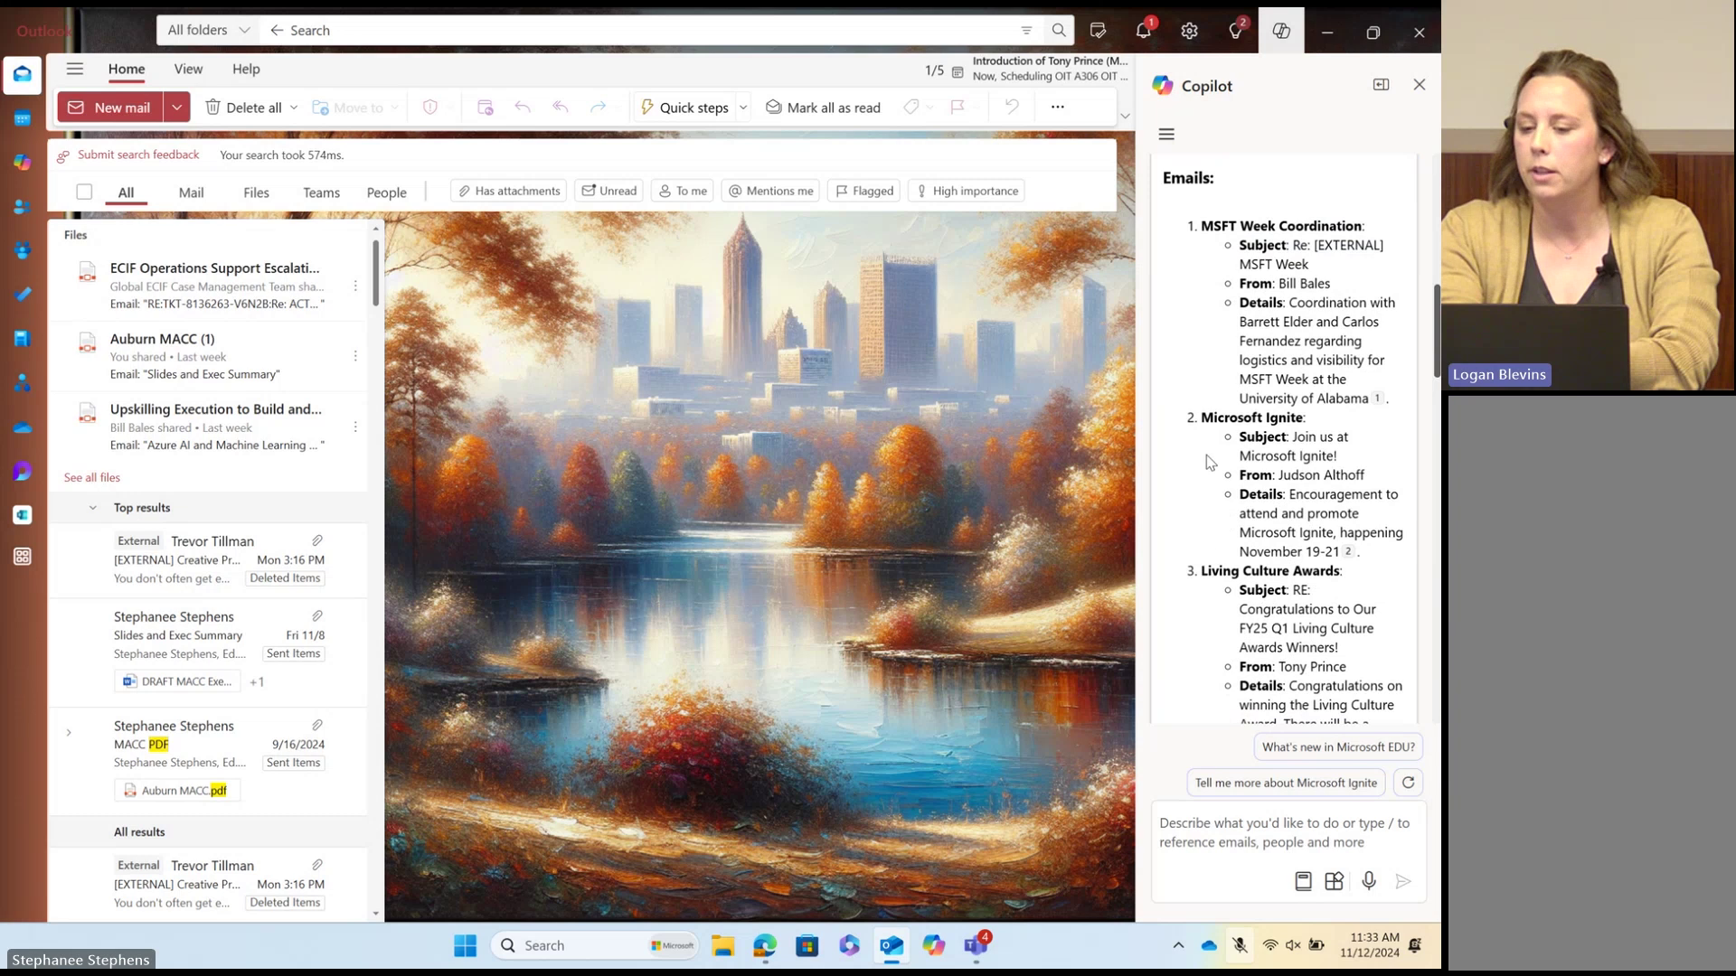
{"action": "scroll", "coordinate": [1203, 462], "scroll_direction": "down", "scroll_amount": 4}
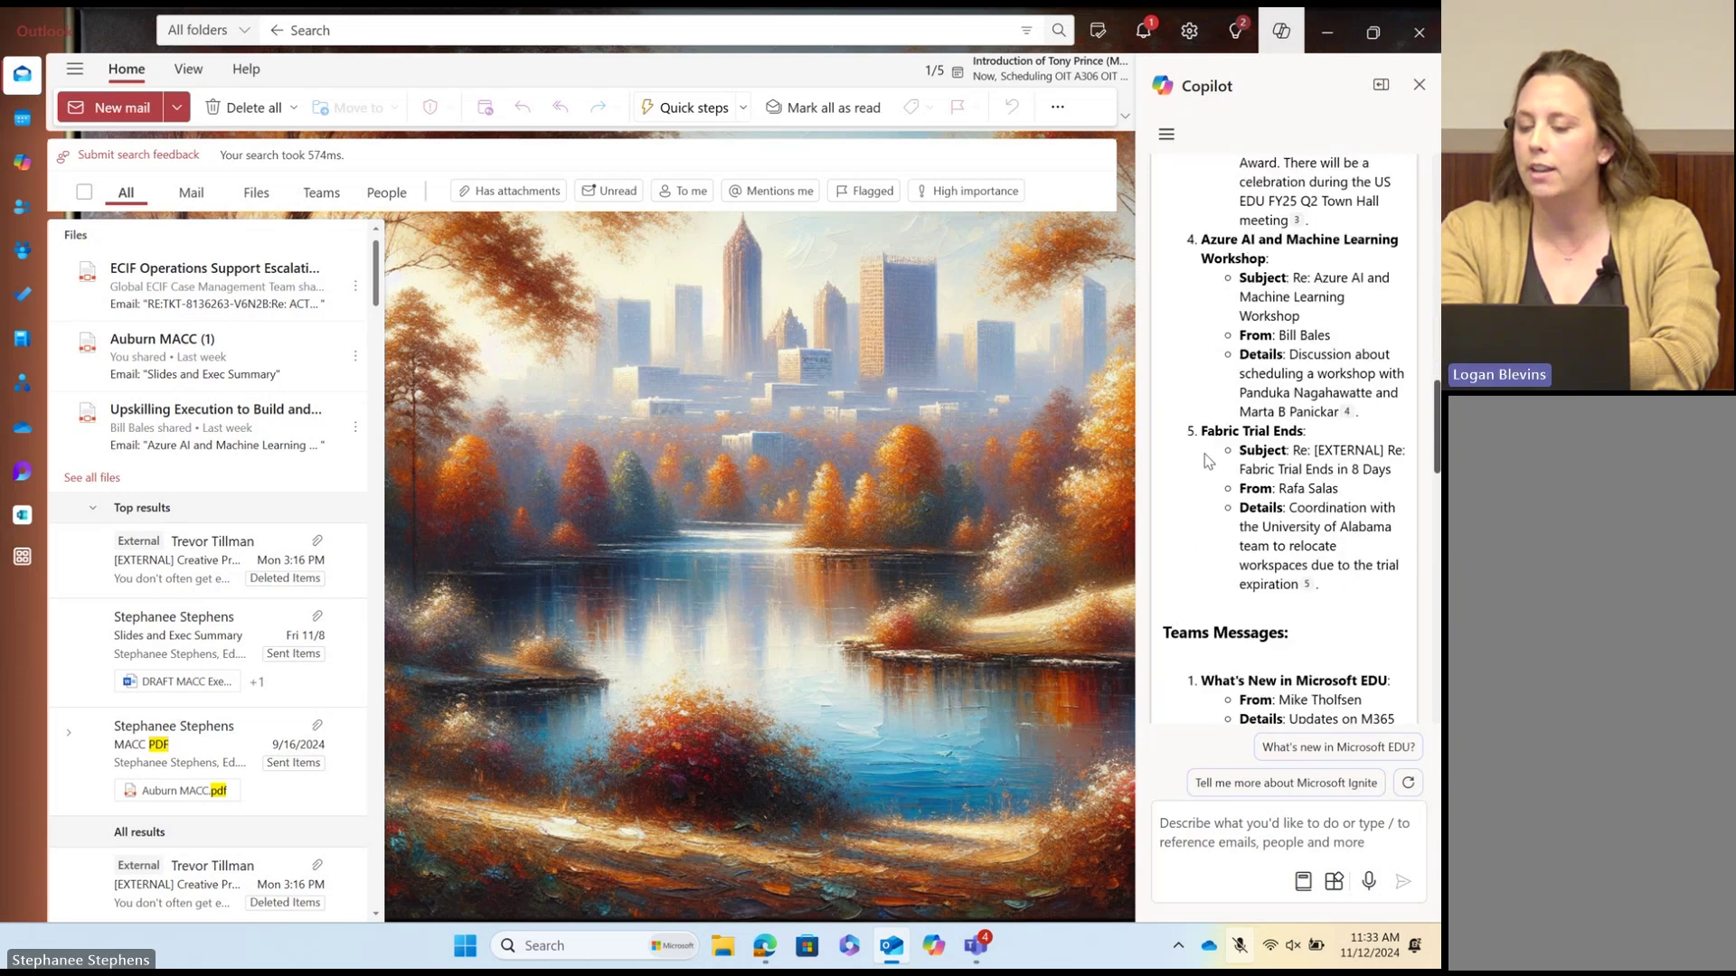
{"action": "scroll", "coordinate": [1204, 462], "scroll_direction": "up", "scroll_amount": 2}
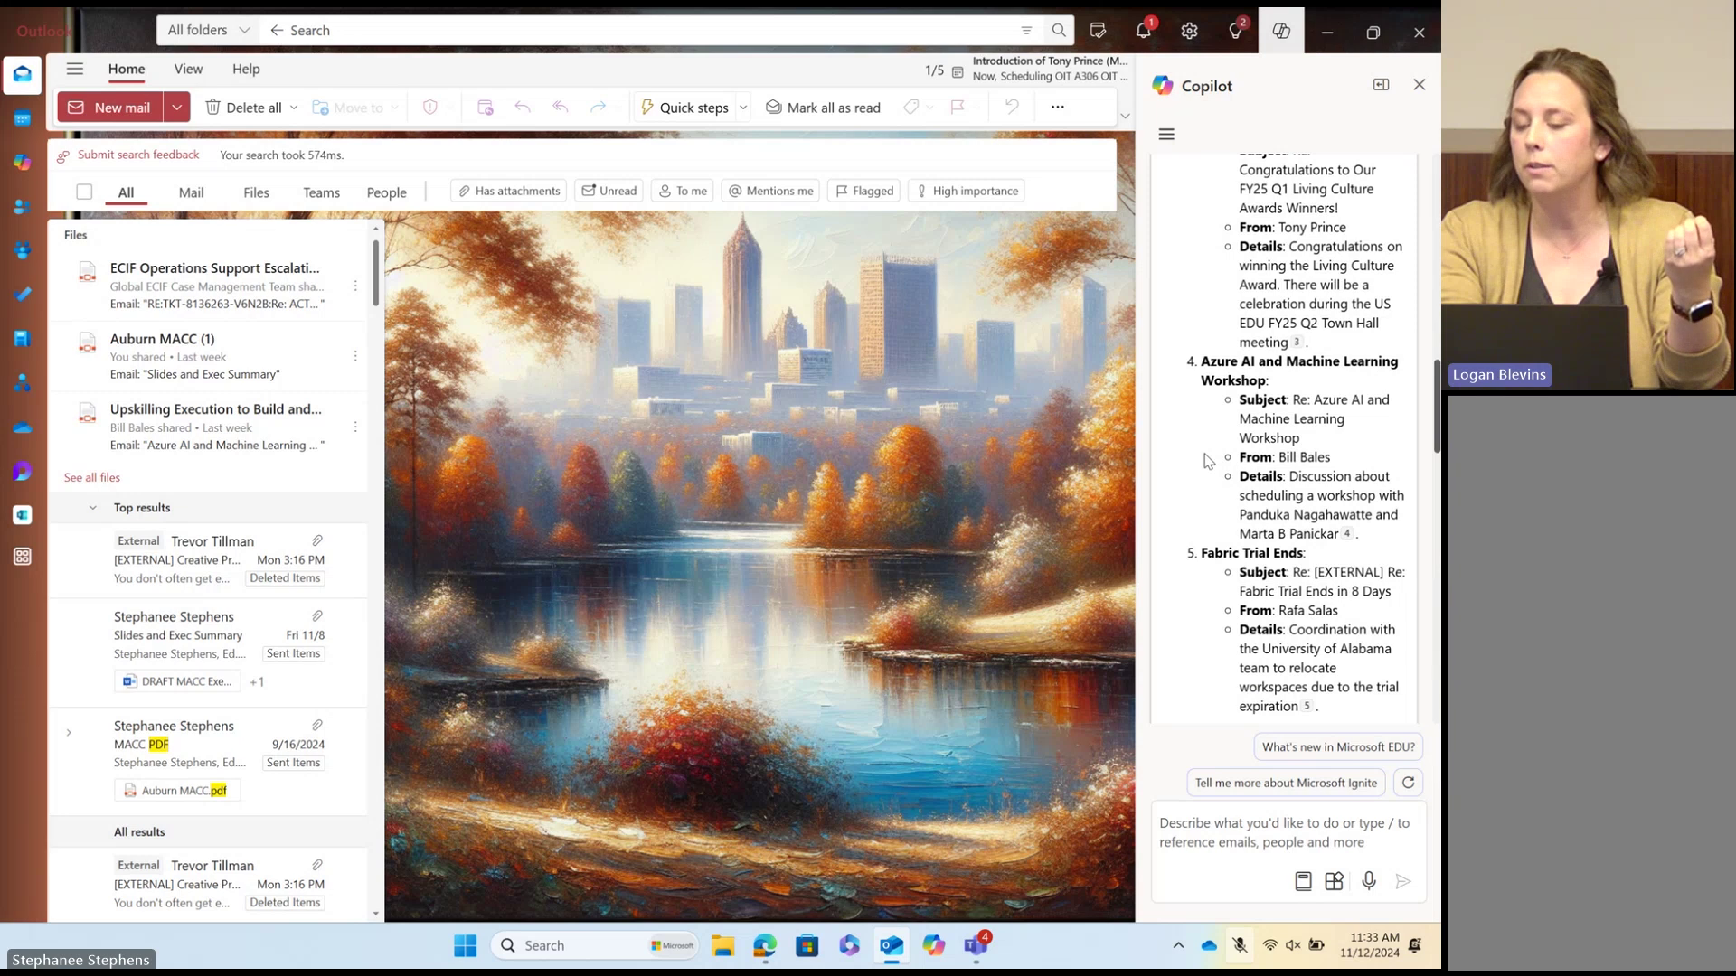
{"action": "scroll", "coordinate": [1203, 462], "scroll_direction": "up", "scroll_amount": 5}
{"action": "scroll", "coordinate": [1203, 462], "scroll_direction": "down", "scroll_amount": 4}
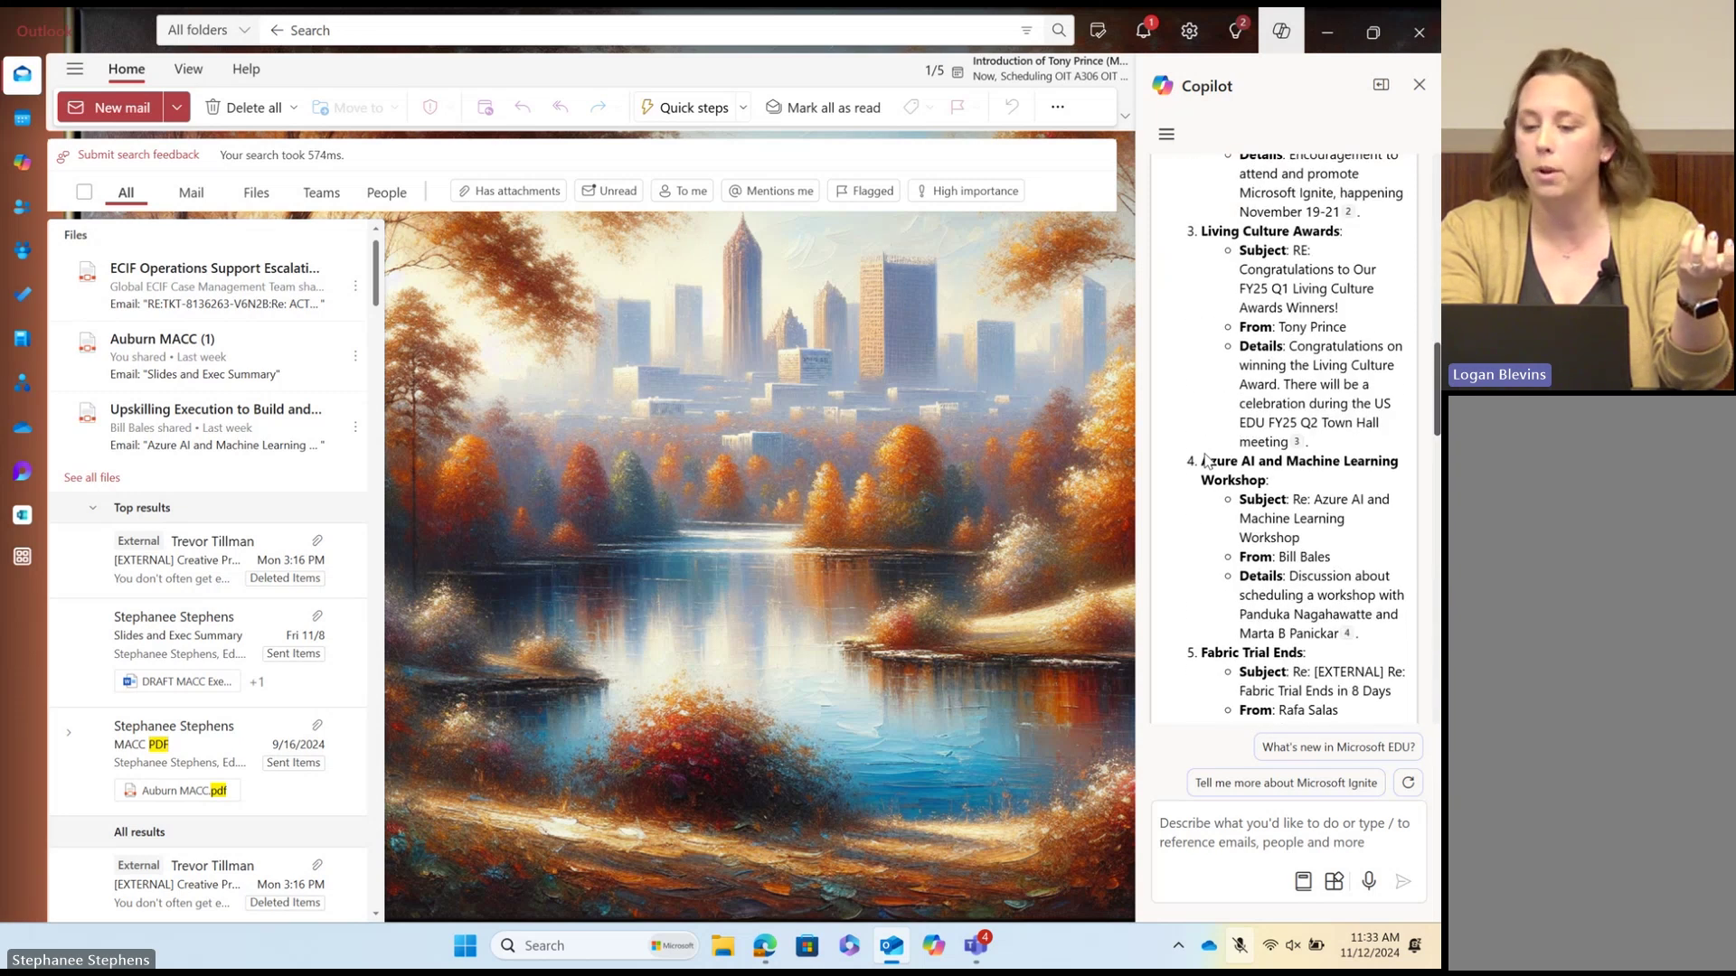
{"action": "scroll", "coordinate": [1204, 462], "scroll_direction": "down", "scroll_amount": 6}
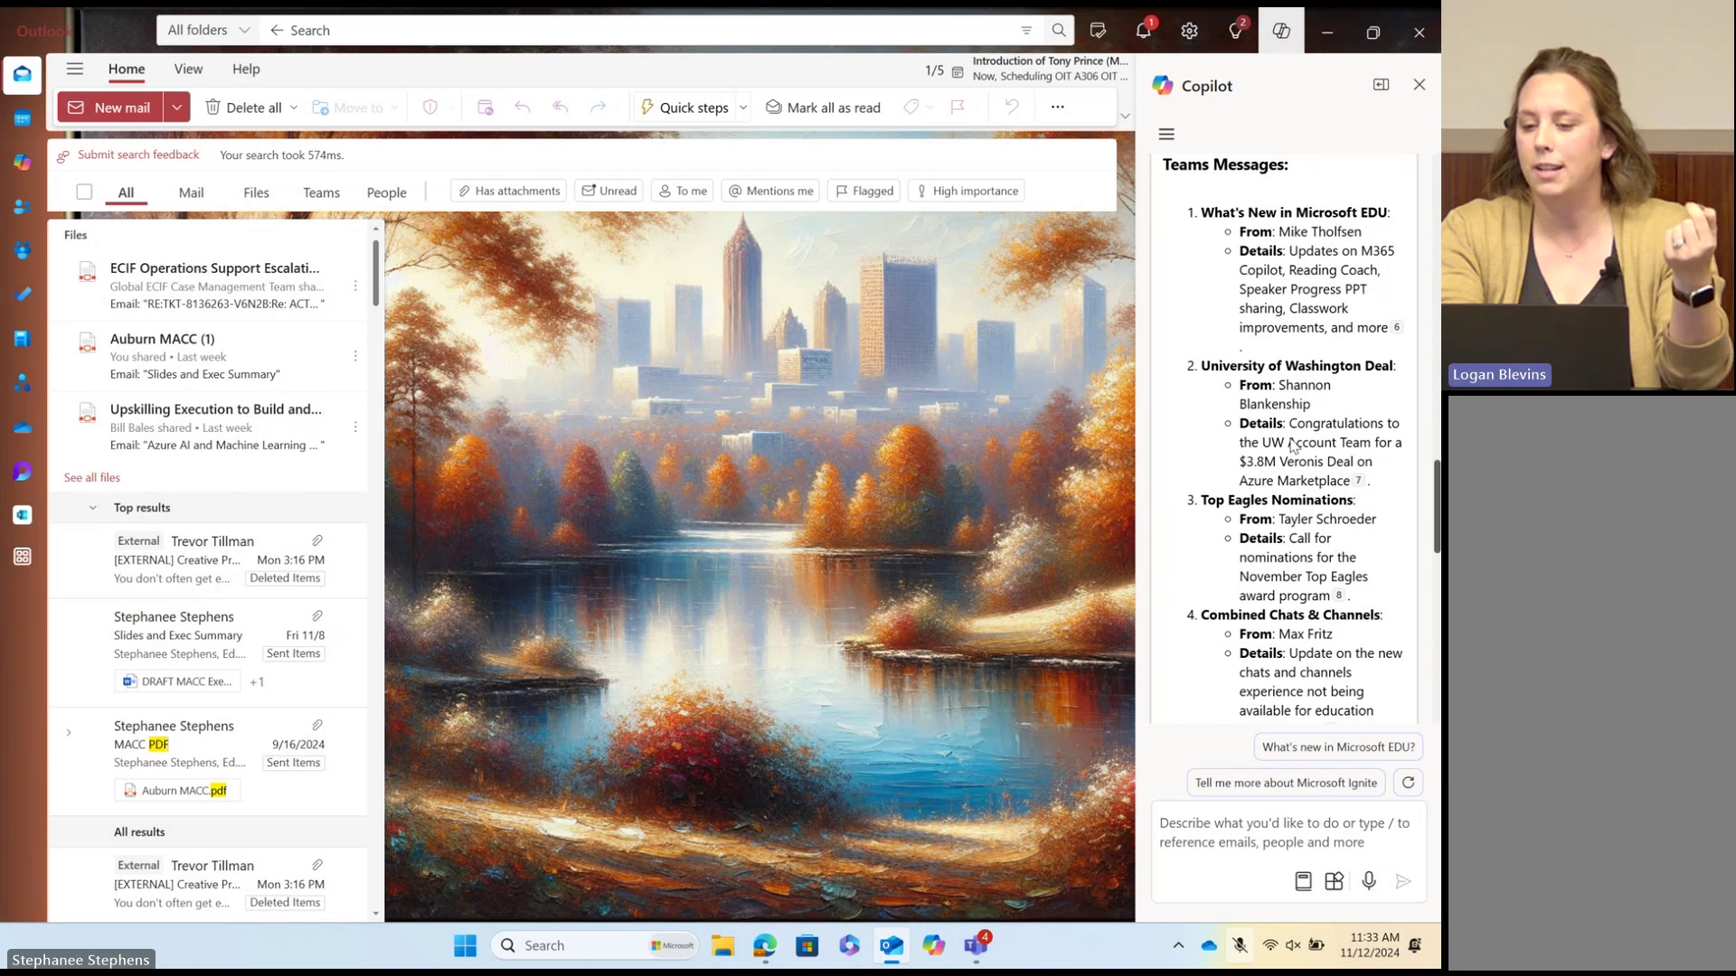
{"action": "scroll", "coordinate": [1294, 447], "scroll_direction": "down", "scroll_amount": 1}
{"action": "scroll", "coordinate": [1294, 447], "scroll_direction": "down", "scroll_amount": 5}
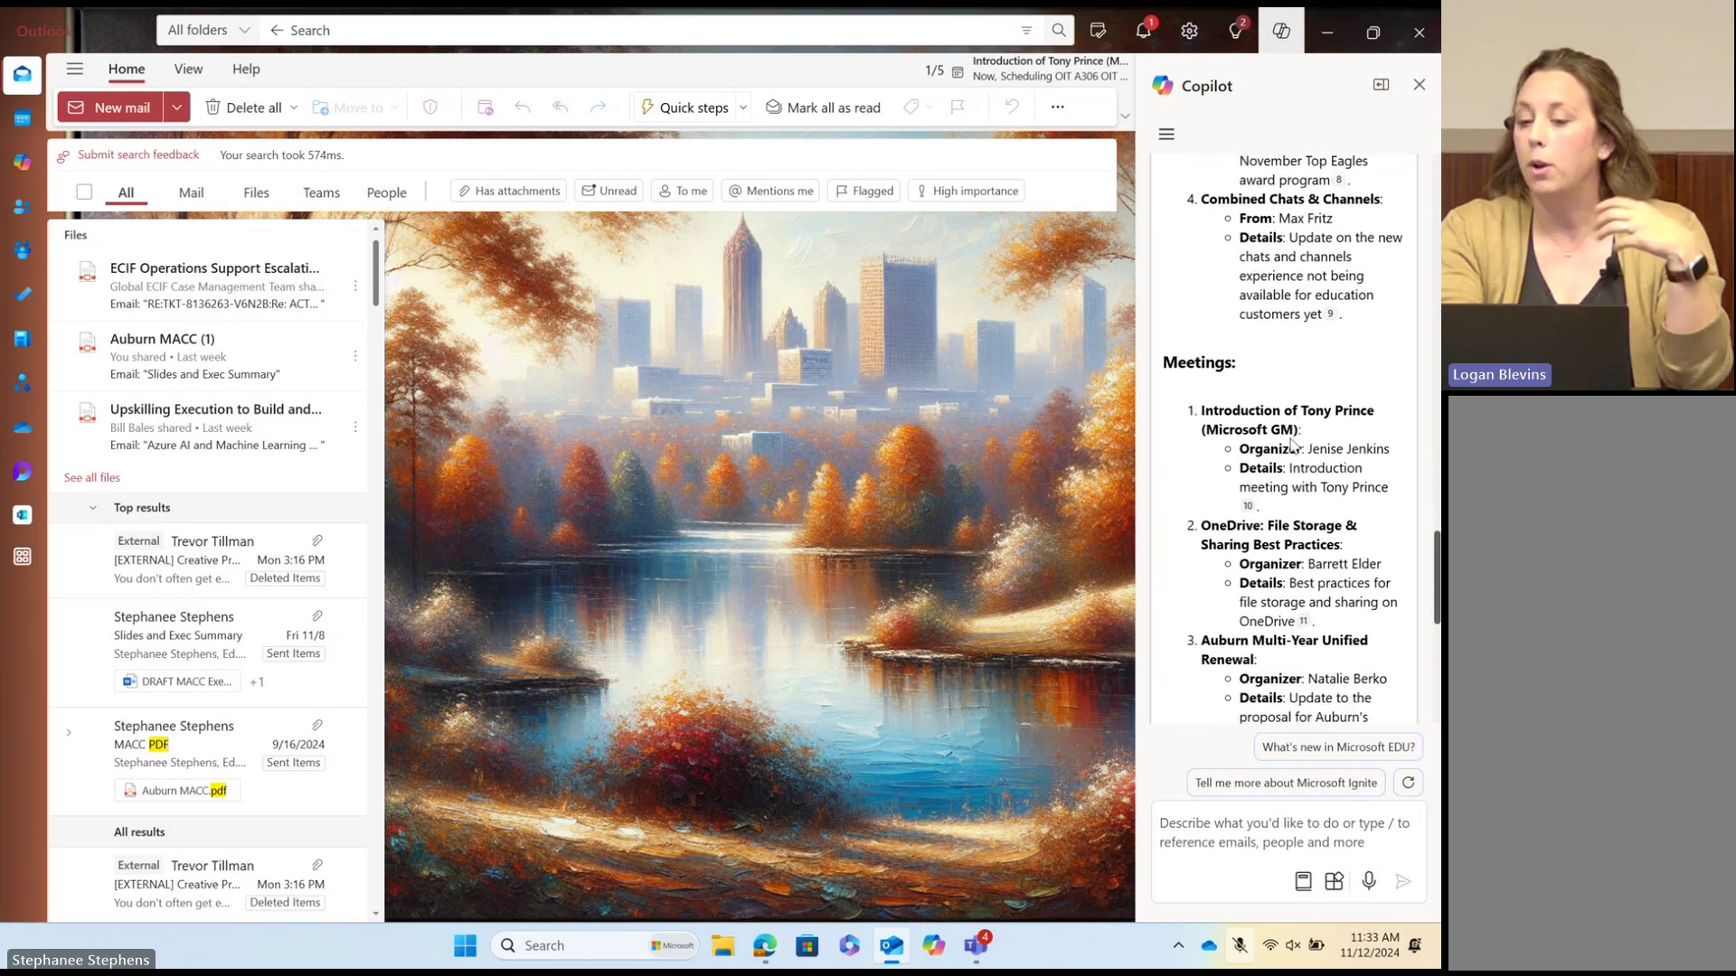
{"action": "mouse_move", "coordinate": [1329, 318]}
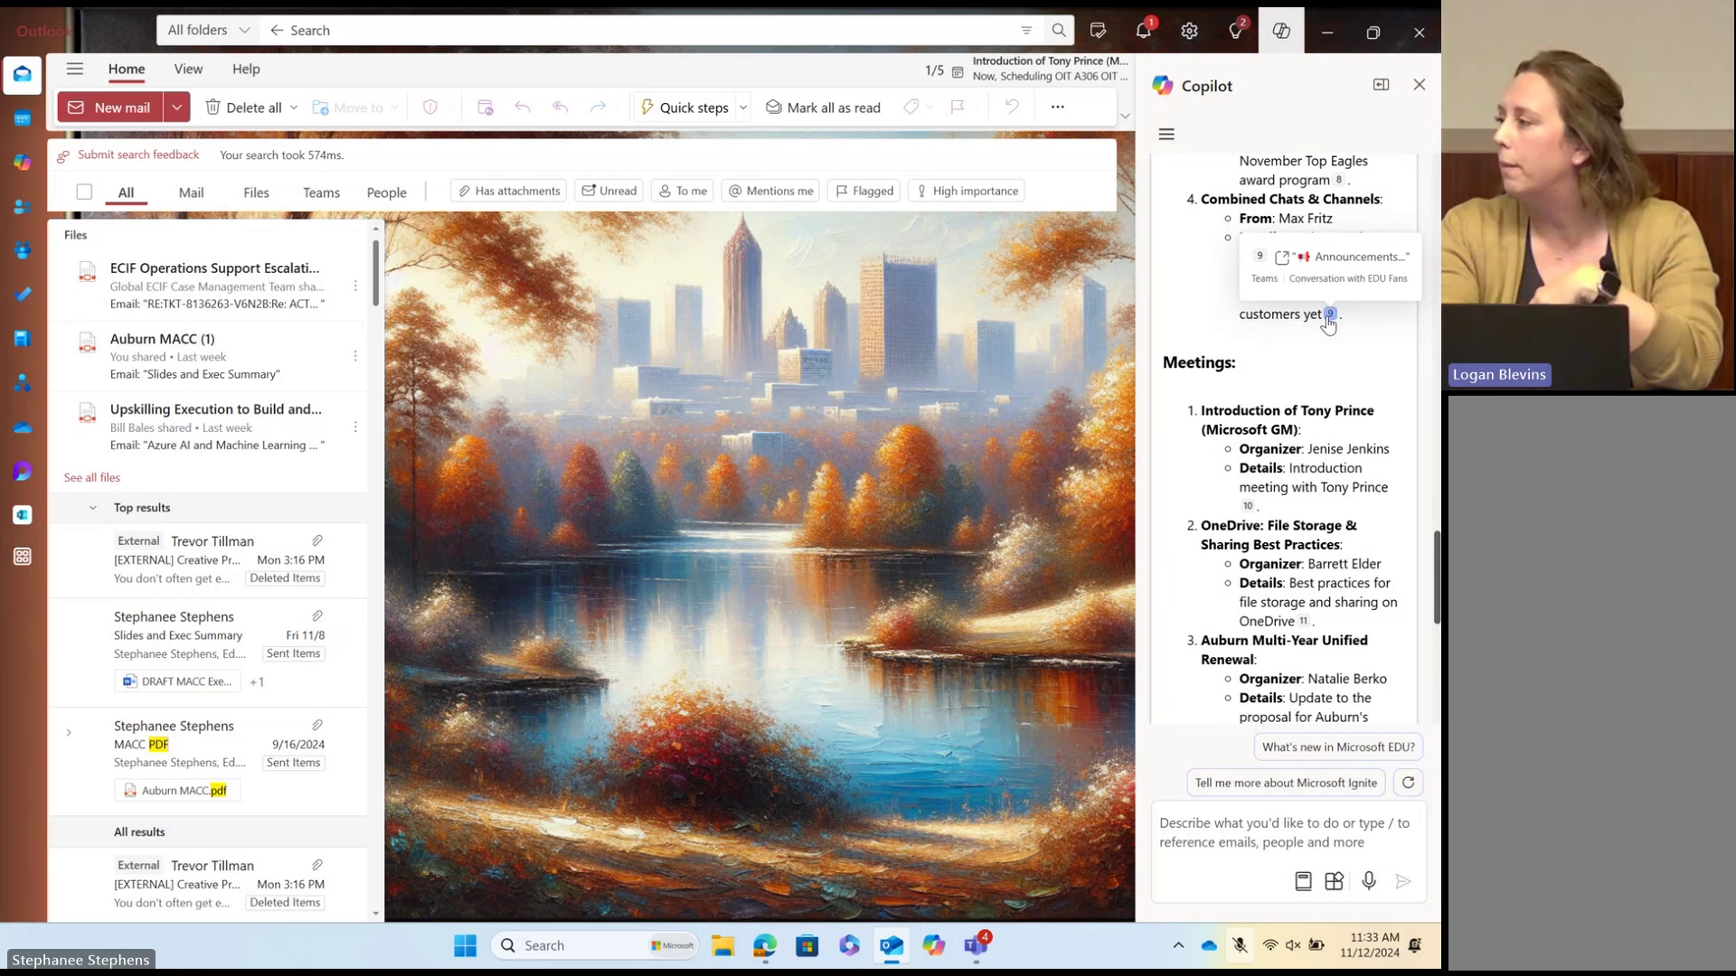
{"action": "scroll", "coordinate": [1356, 450], "scroll_direction": "down", "scroll_amount": 1}
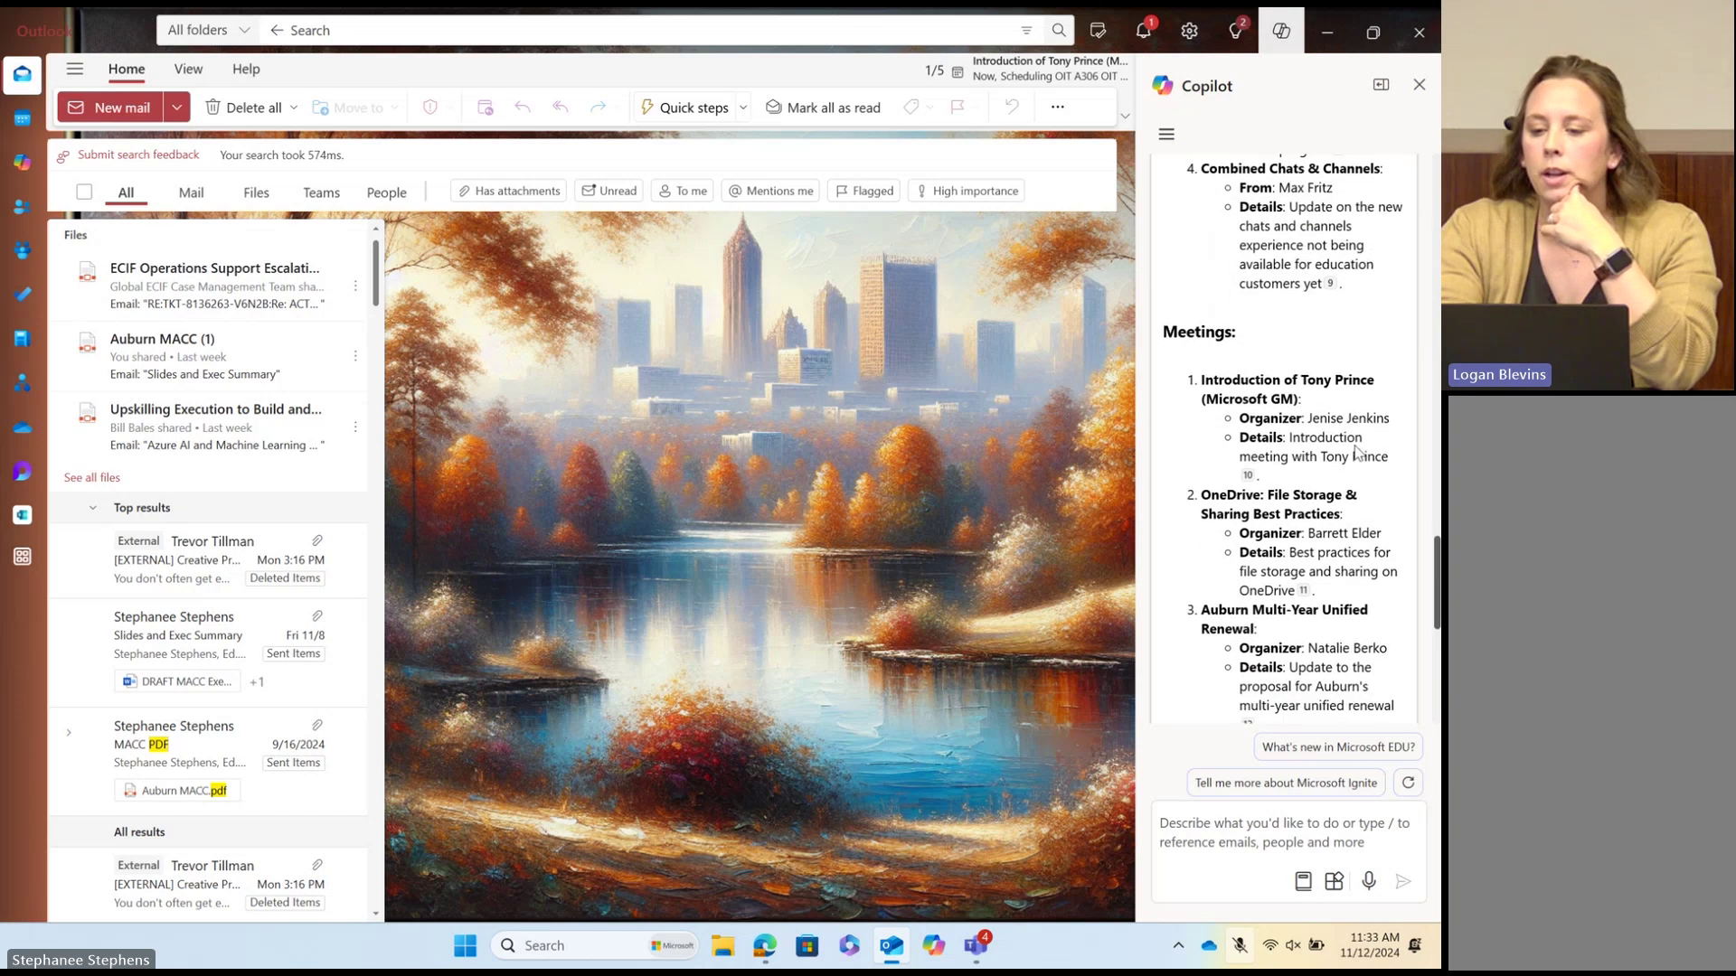
{"action": "scroll", "coordinate": [1359, 452], "scroll_direction": "down", "scroll_amount": 3}
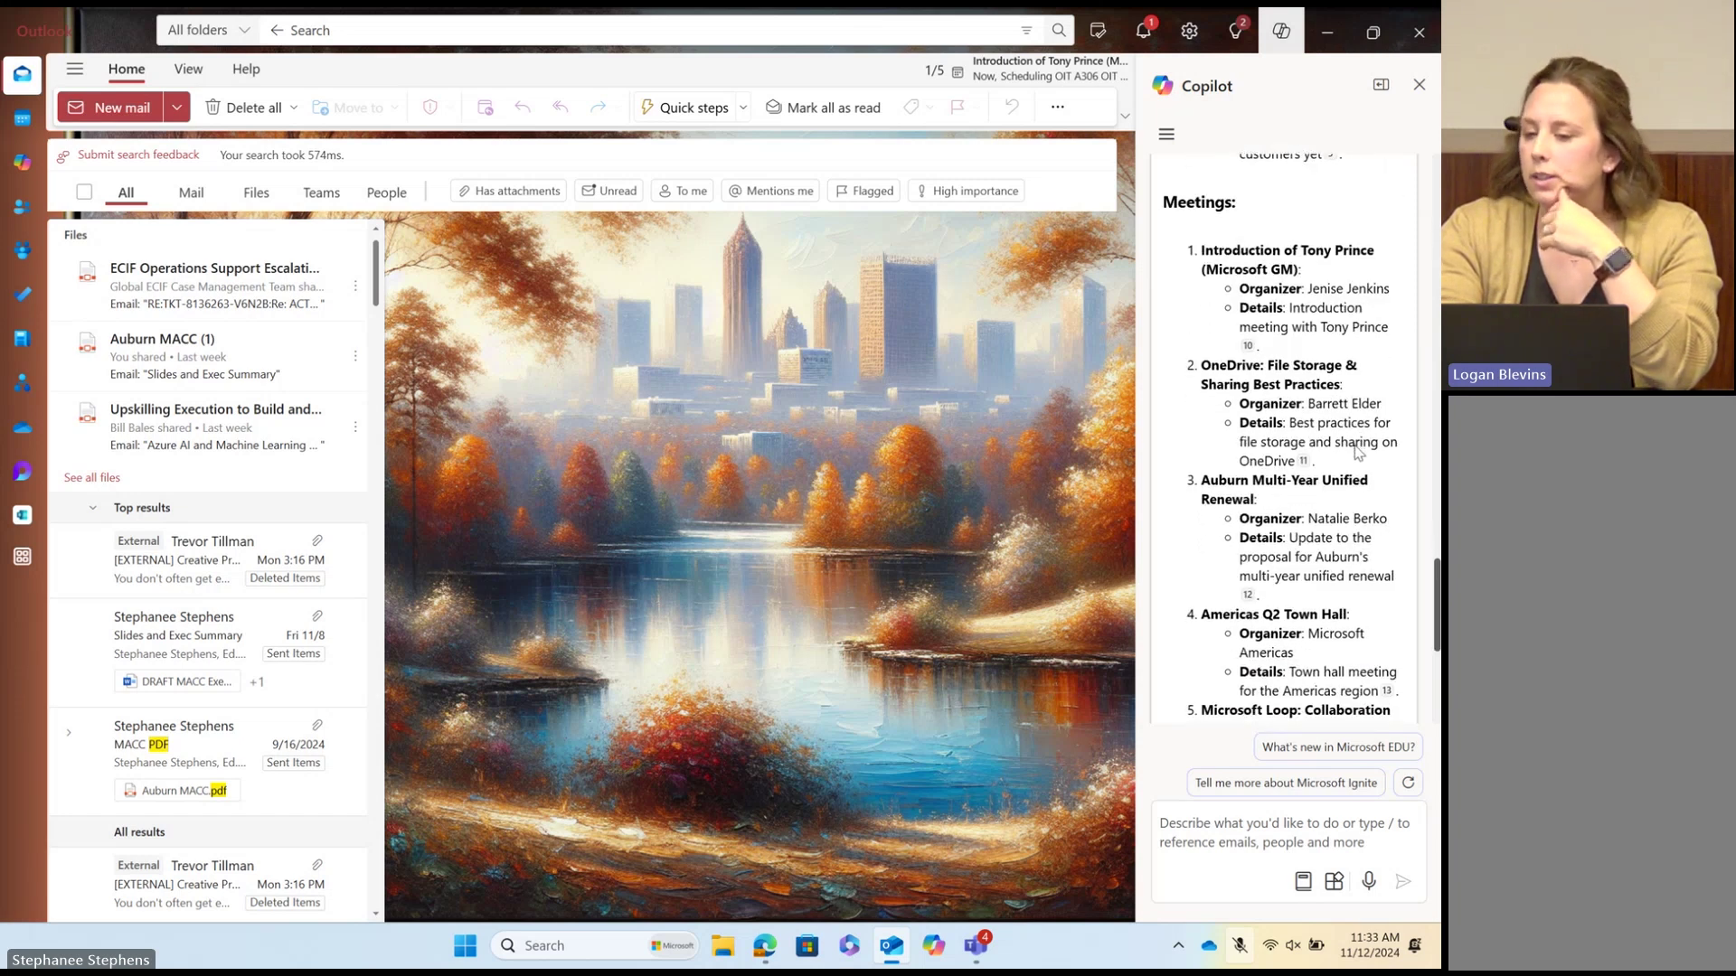
{"action": "scroll", "coordinate": [1359, 452], "scroll_direction": "down", "scroll_amount": 6}
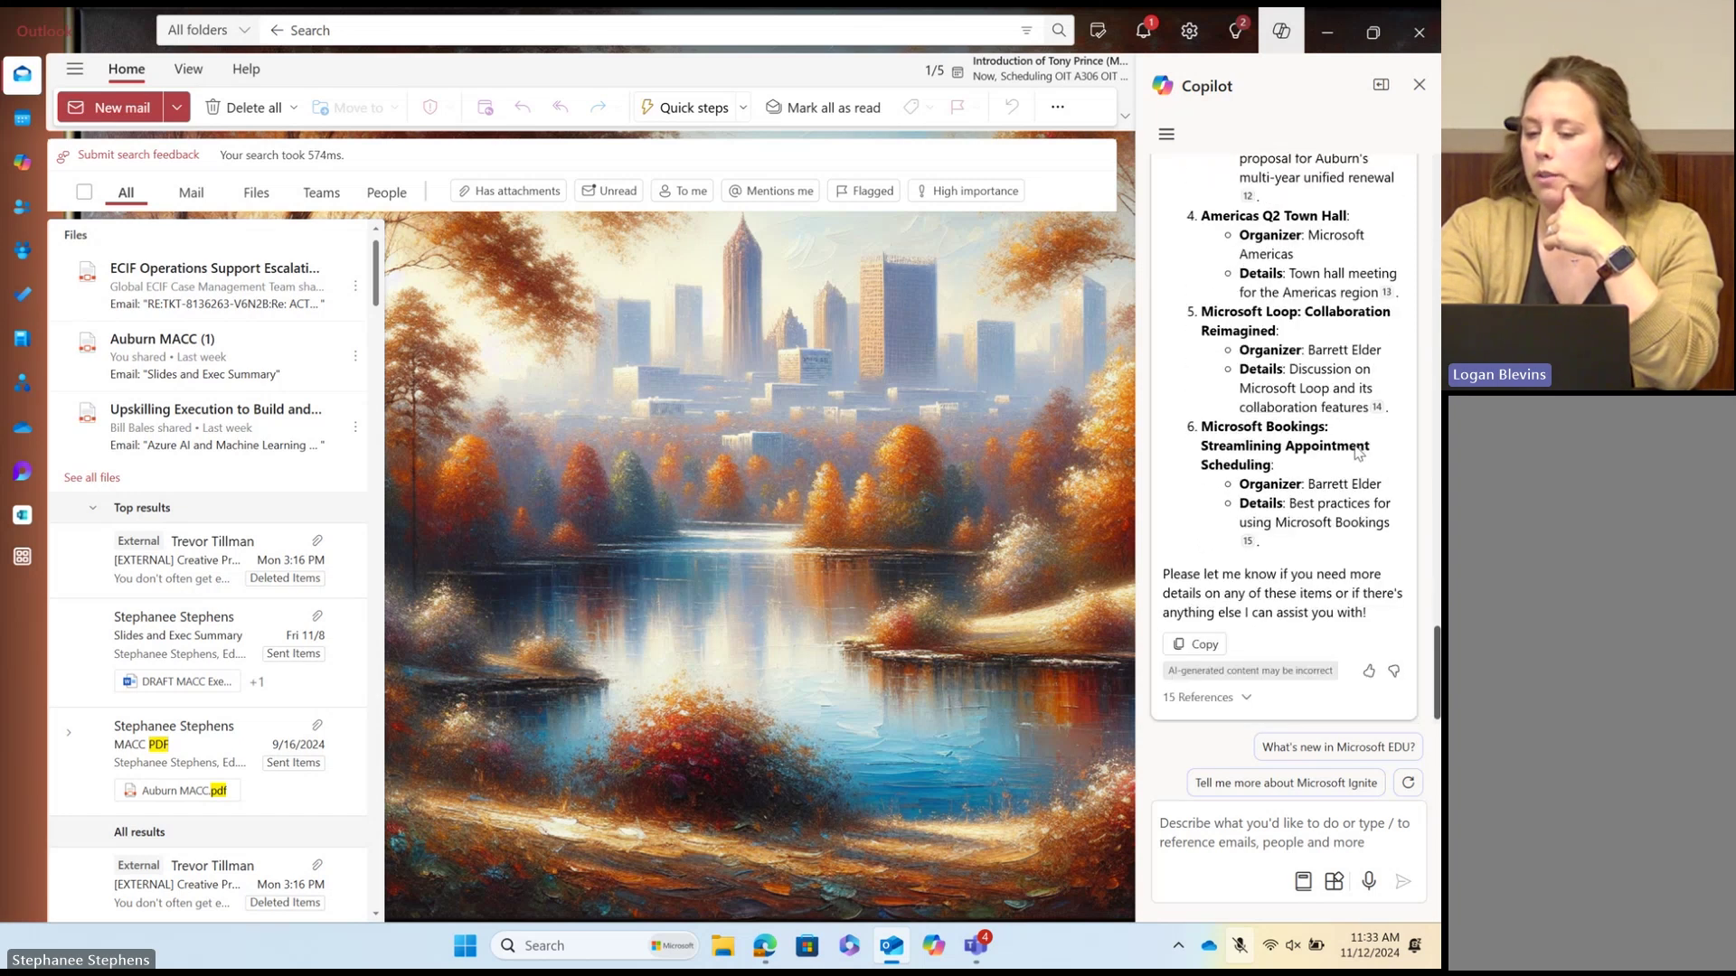
{"action": "scroll", "coordinate": [1356, 443], "scroll_direction": "down", "scroll_amount": 1}
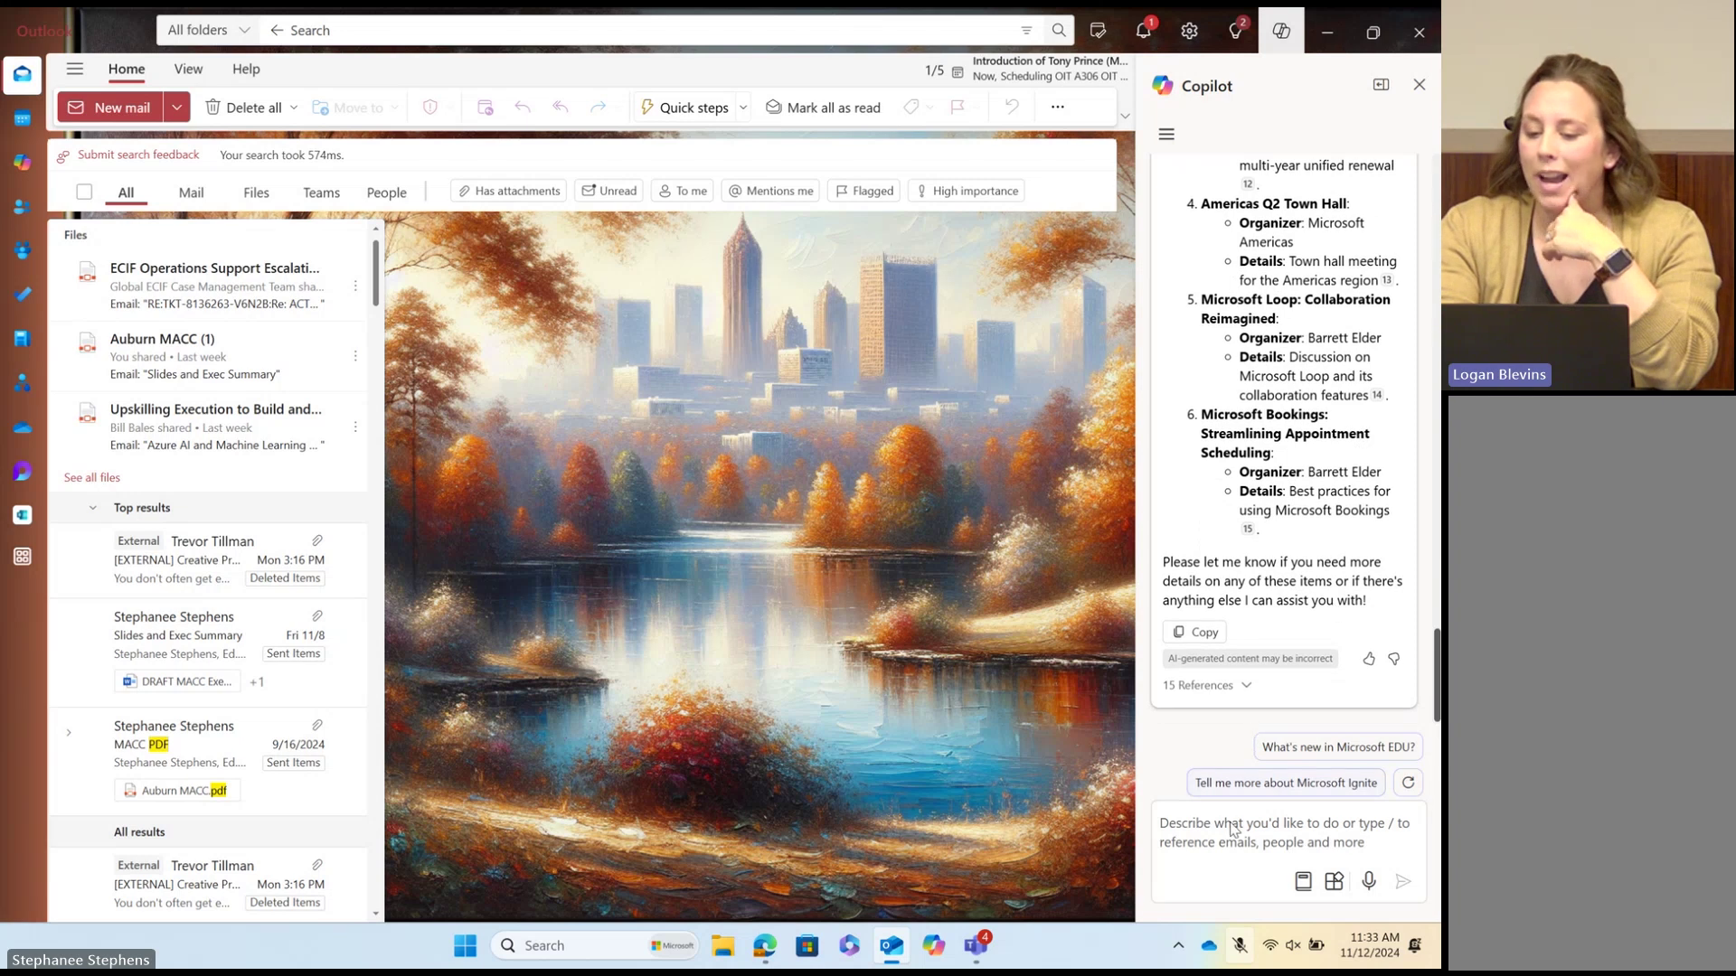
Step: Start Copilot's suggested Schedule prompt, choosing the third suggested person and next week, and begin a reference for the meeting topic
{"action": "scroll", "coordinate": [1298, 323], "scroll_direction": "up", "scroll_amount": 15}
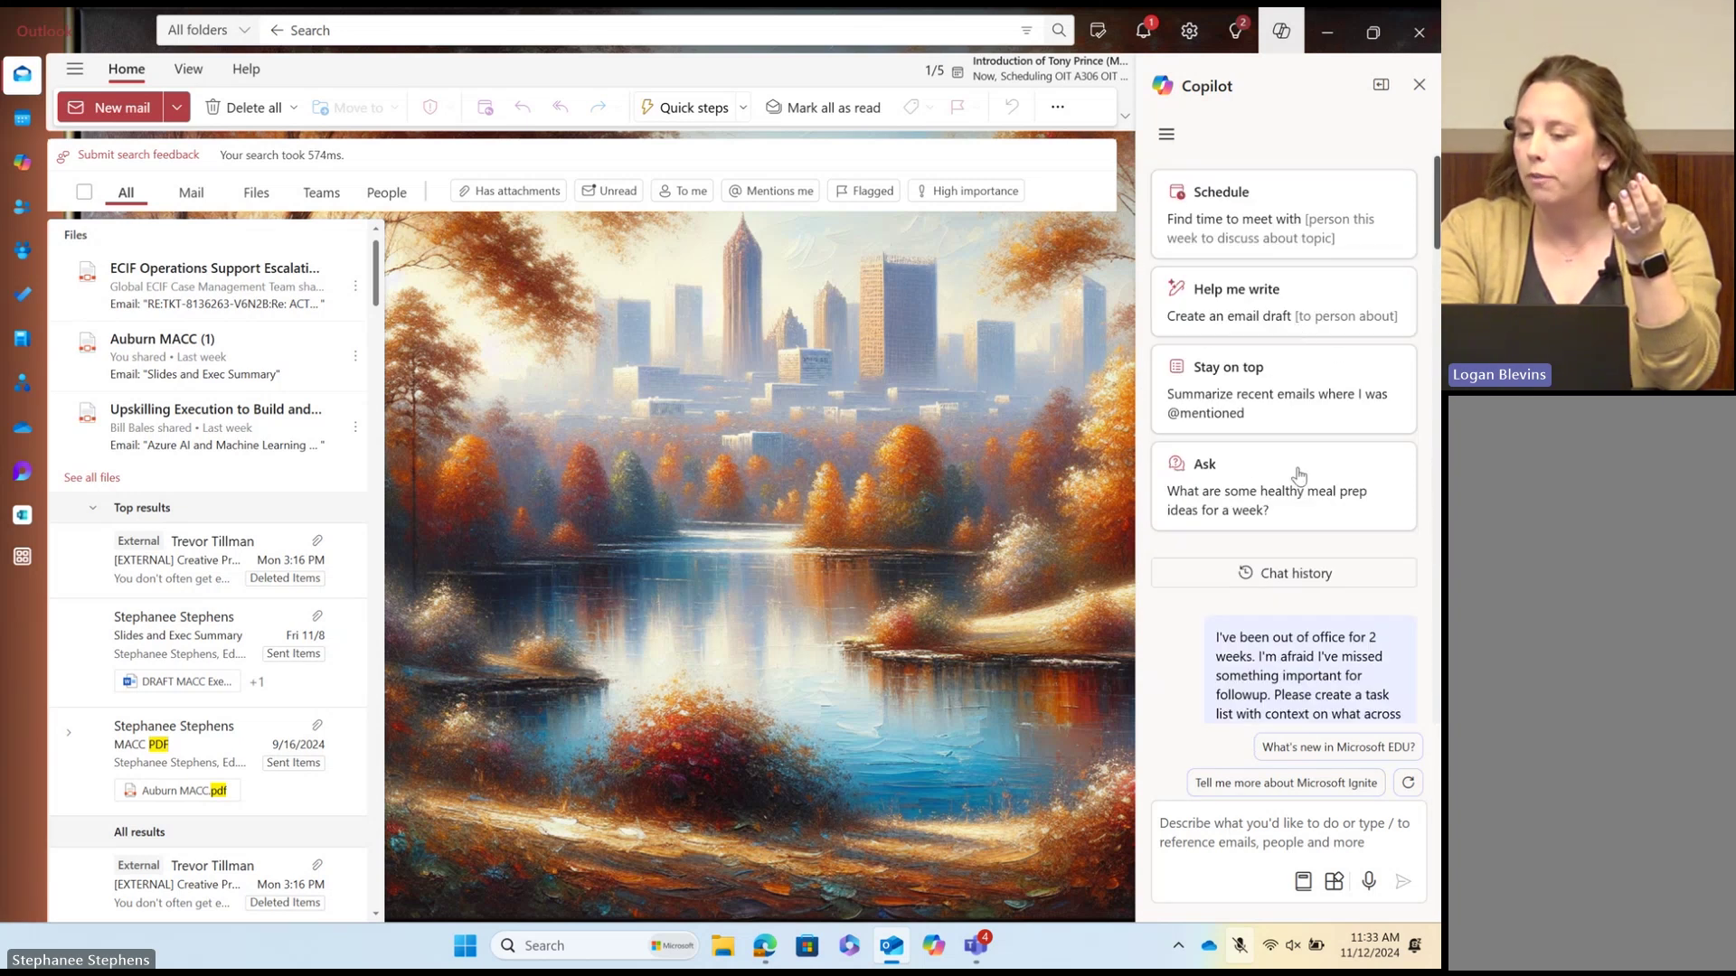
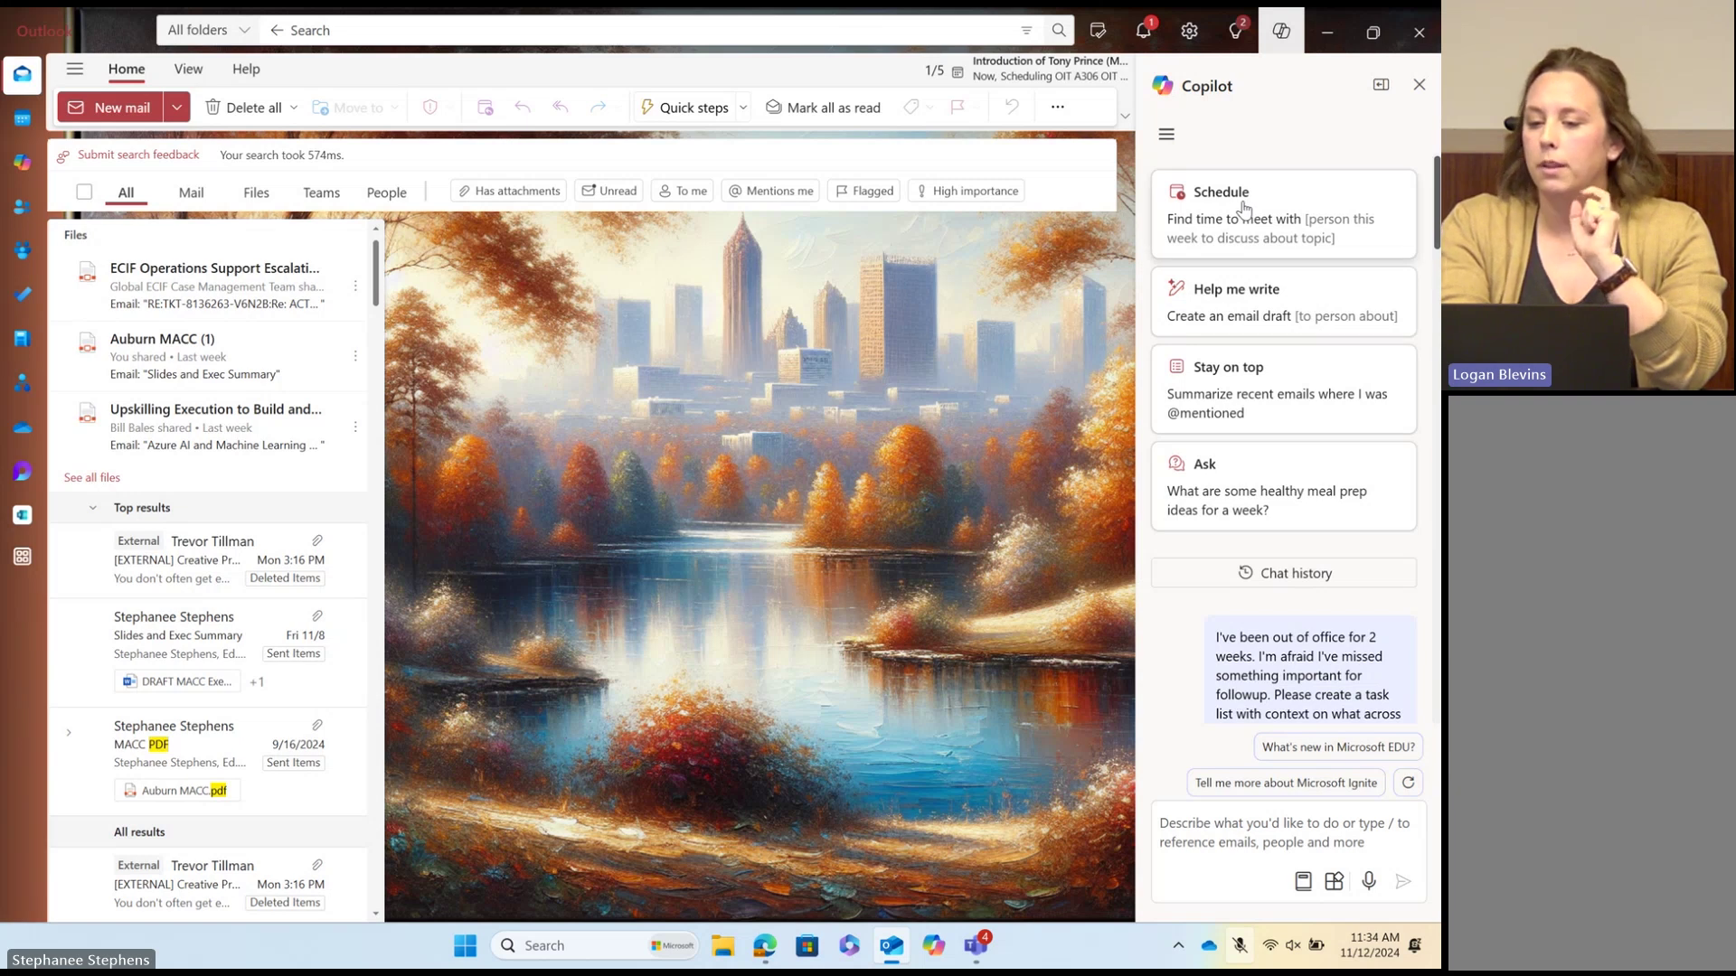
{"action": "left_click", "coordinate": [1283, 249]}
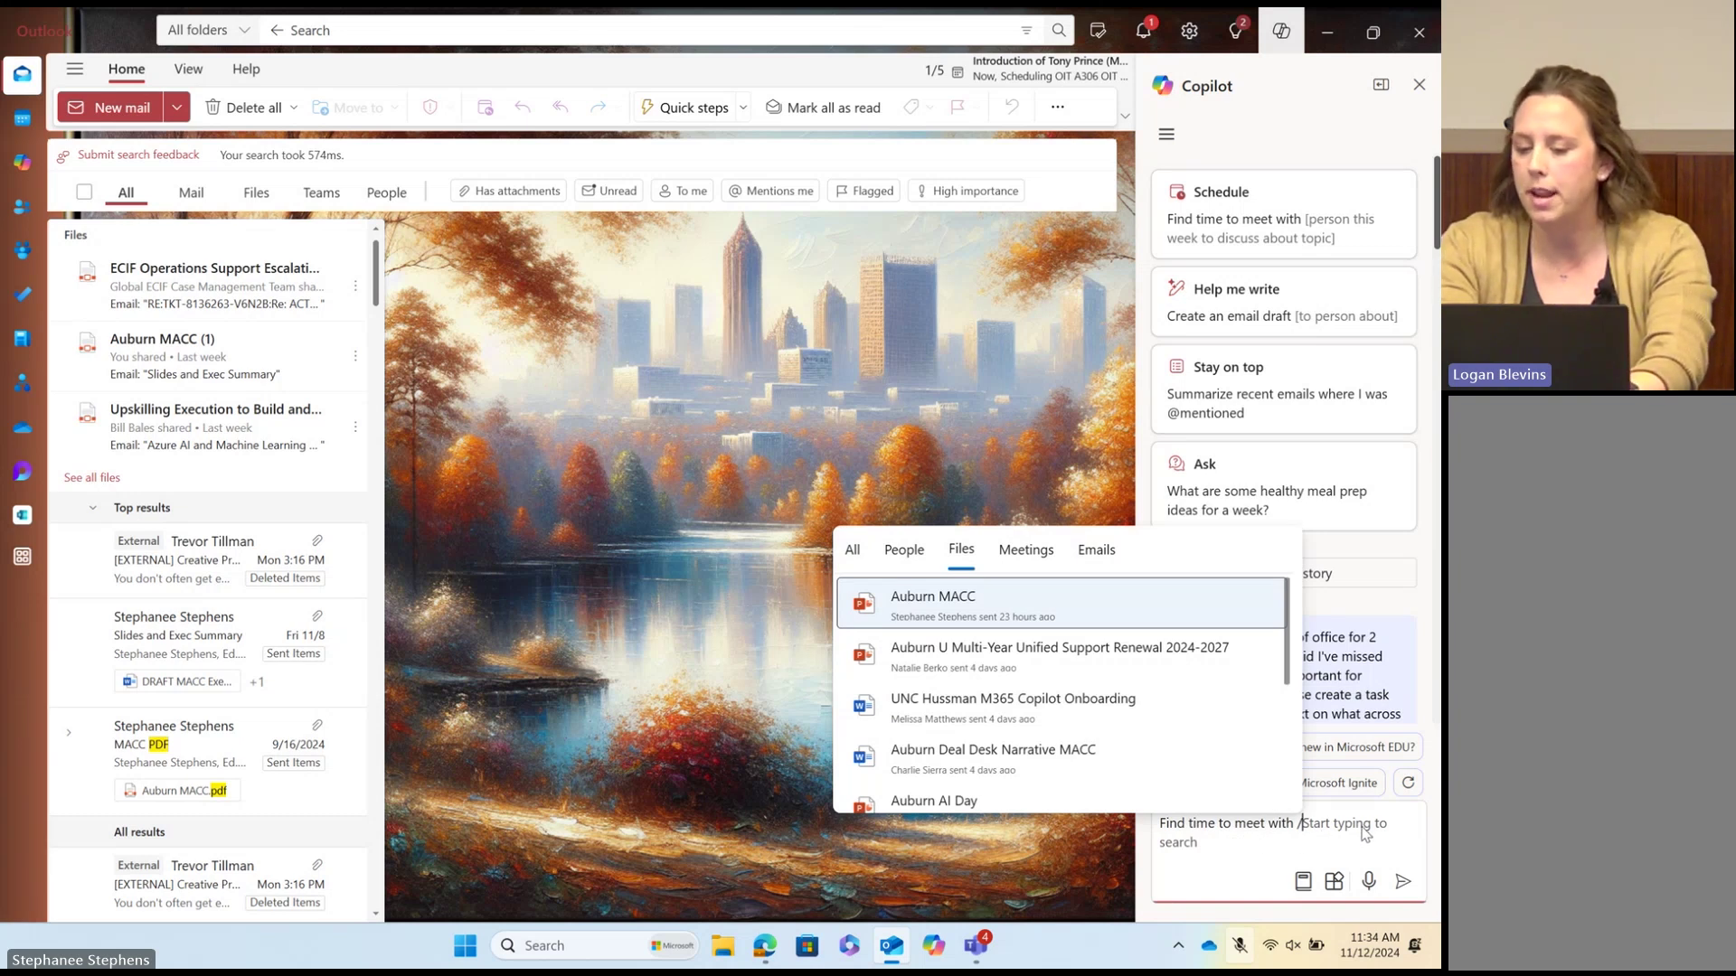
{"action": "left_click", "coordinate": [904, 552]}
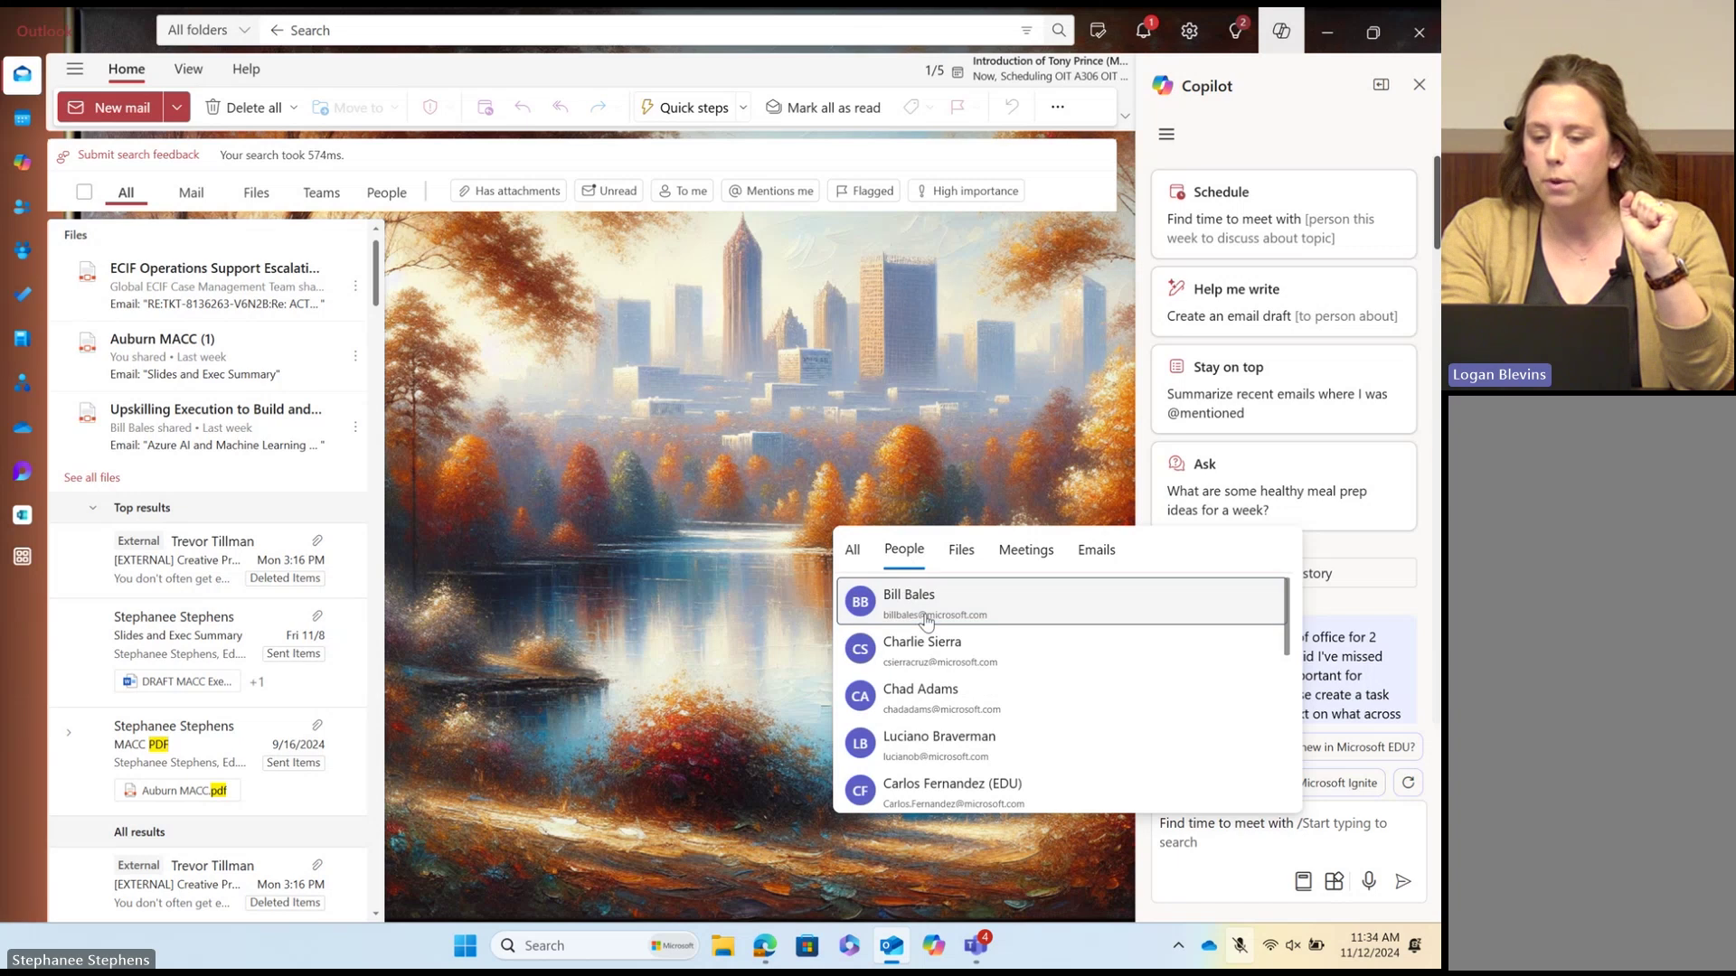
{"action": "left_click", "coordinate": [936, 701]}
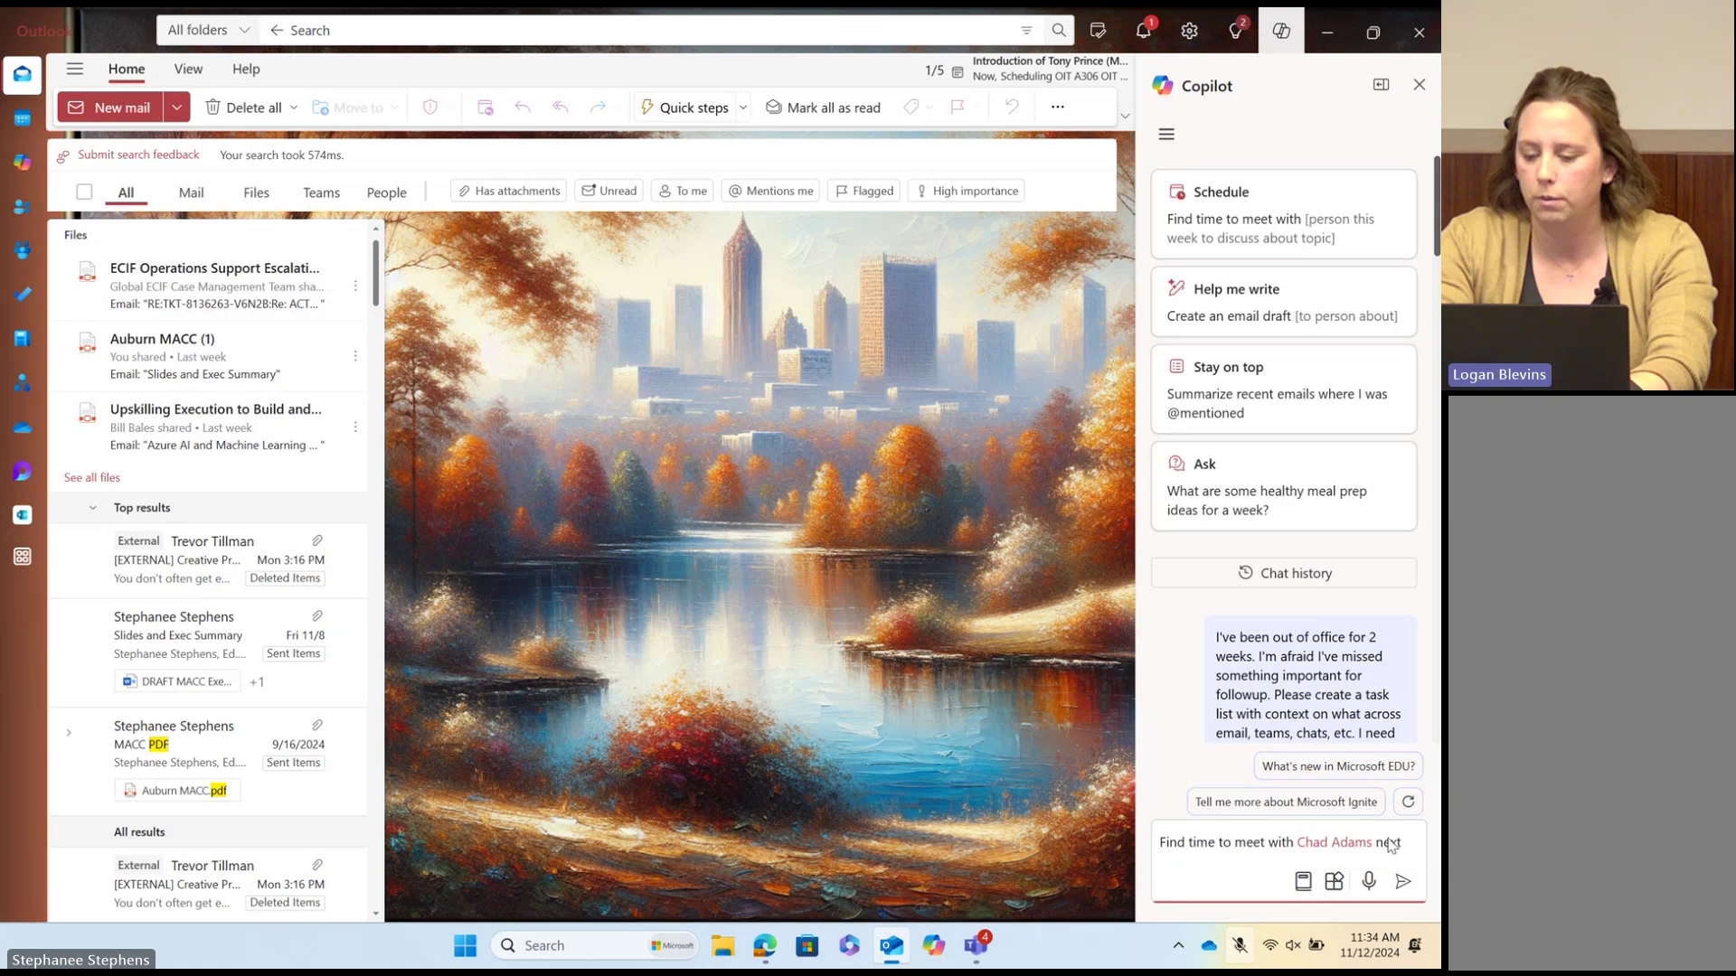
{"action": "left_click", "coordinate": [1414, 849]}
{"action": "type", "text": "week about /"}
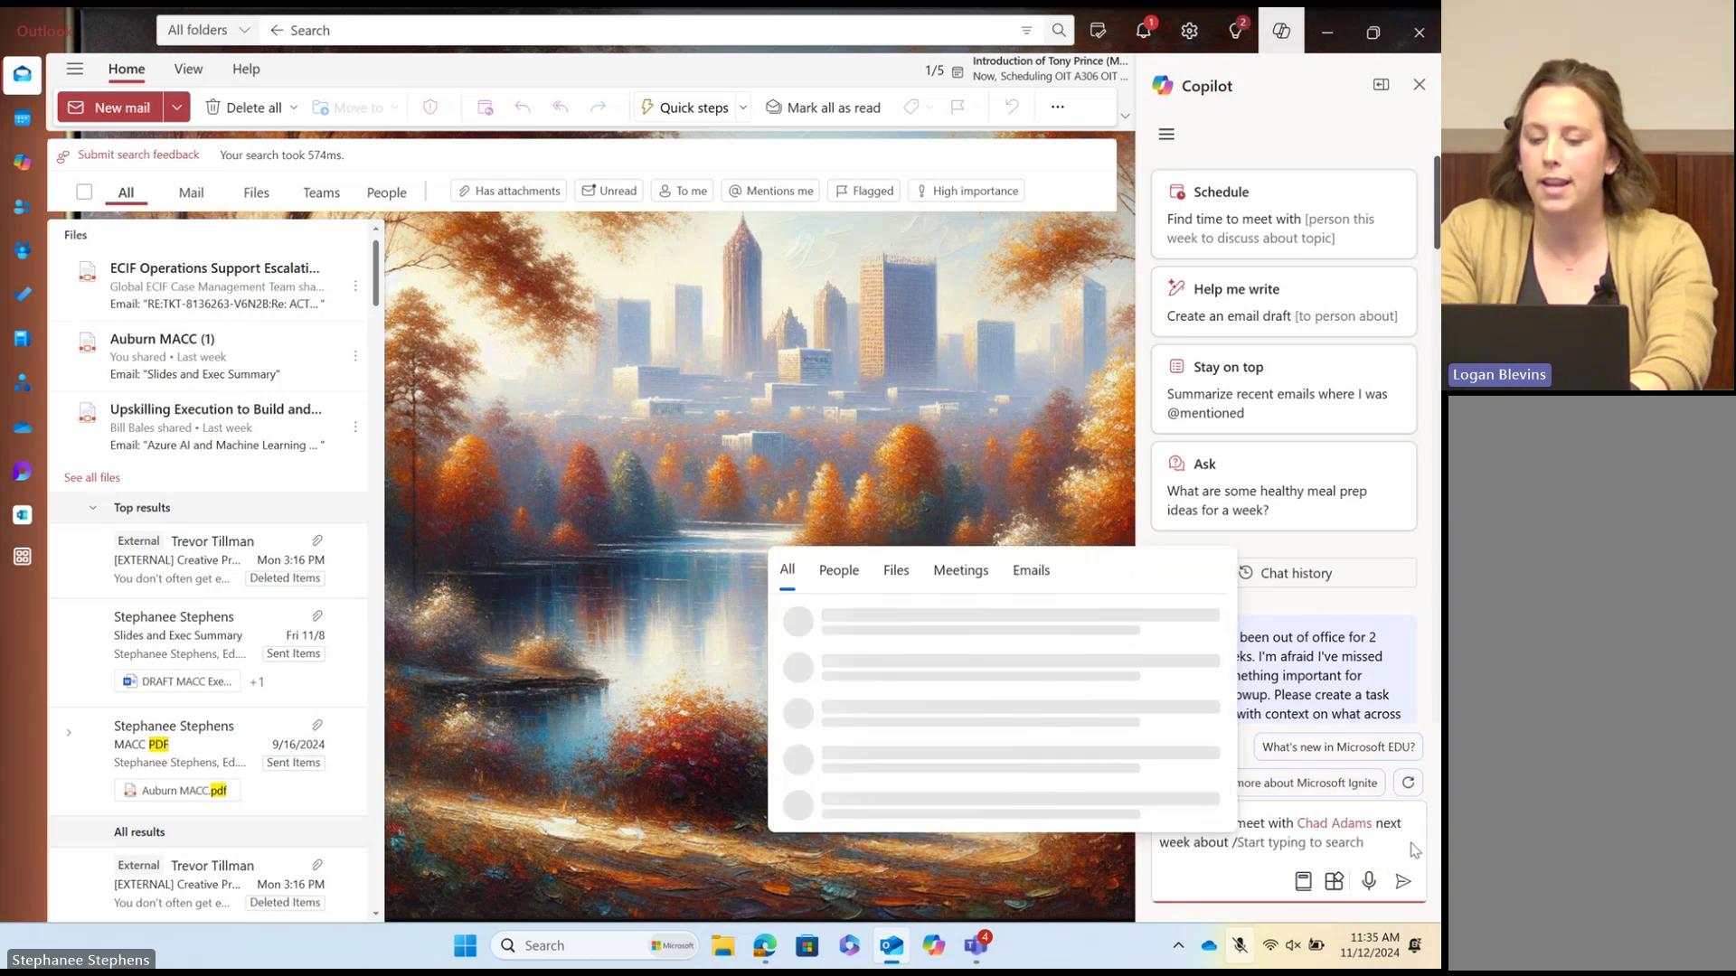
{"action": "left_click", "coordinate": [895, 577]}
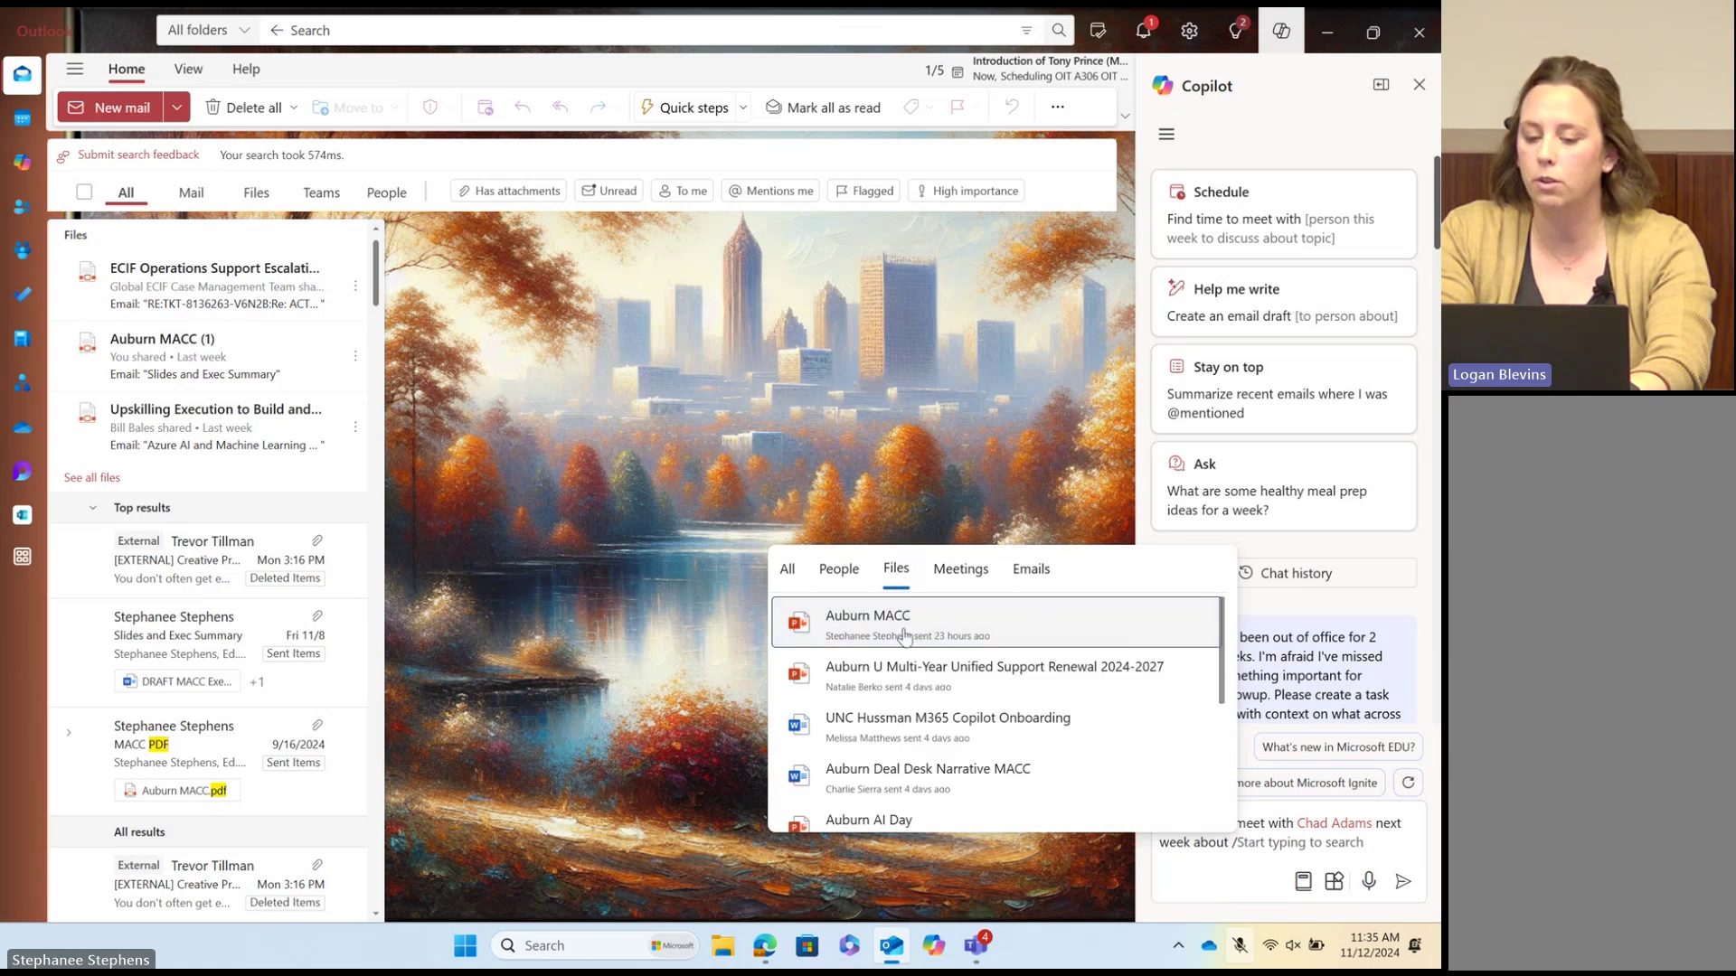
{"action": "left_click", "coordinate": [916, 630]}
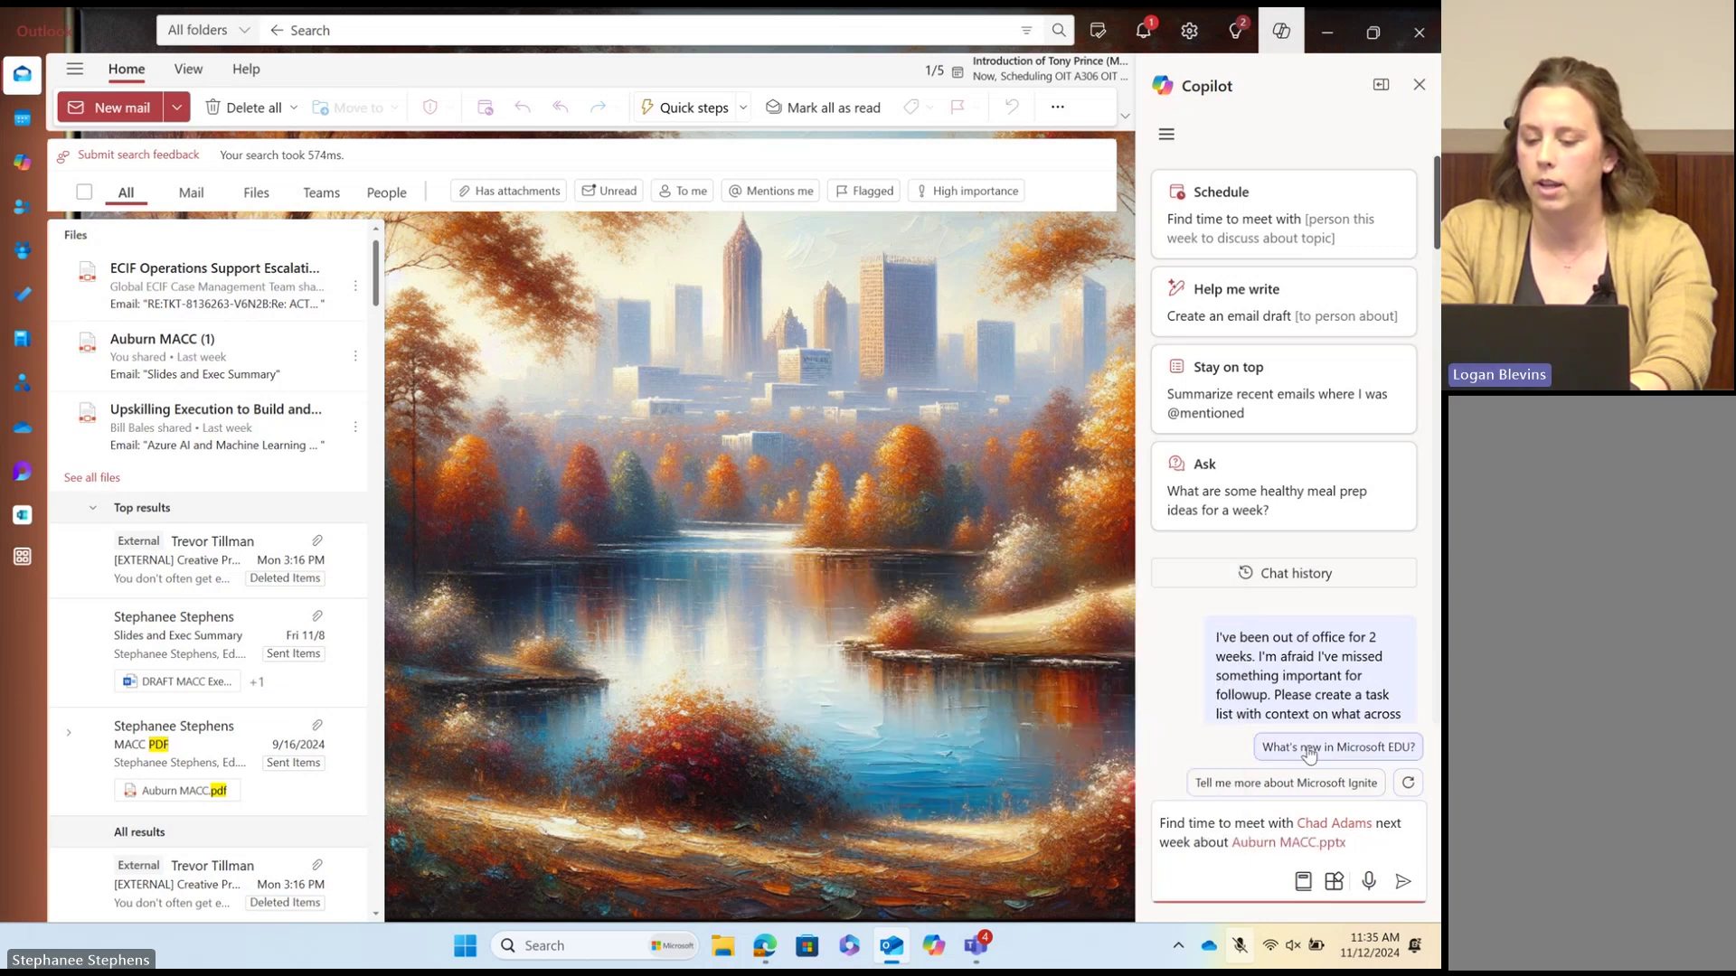
{"action": "key", "text": "BackSpace"}
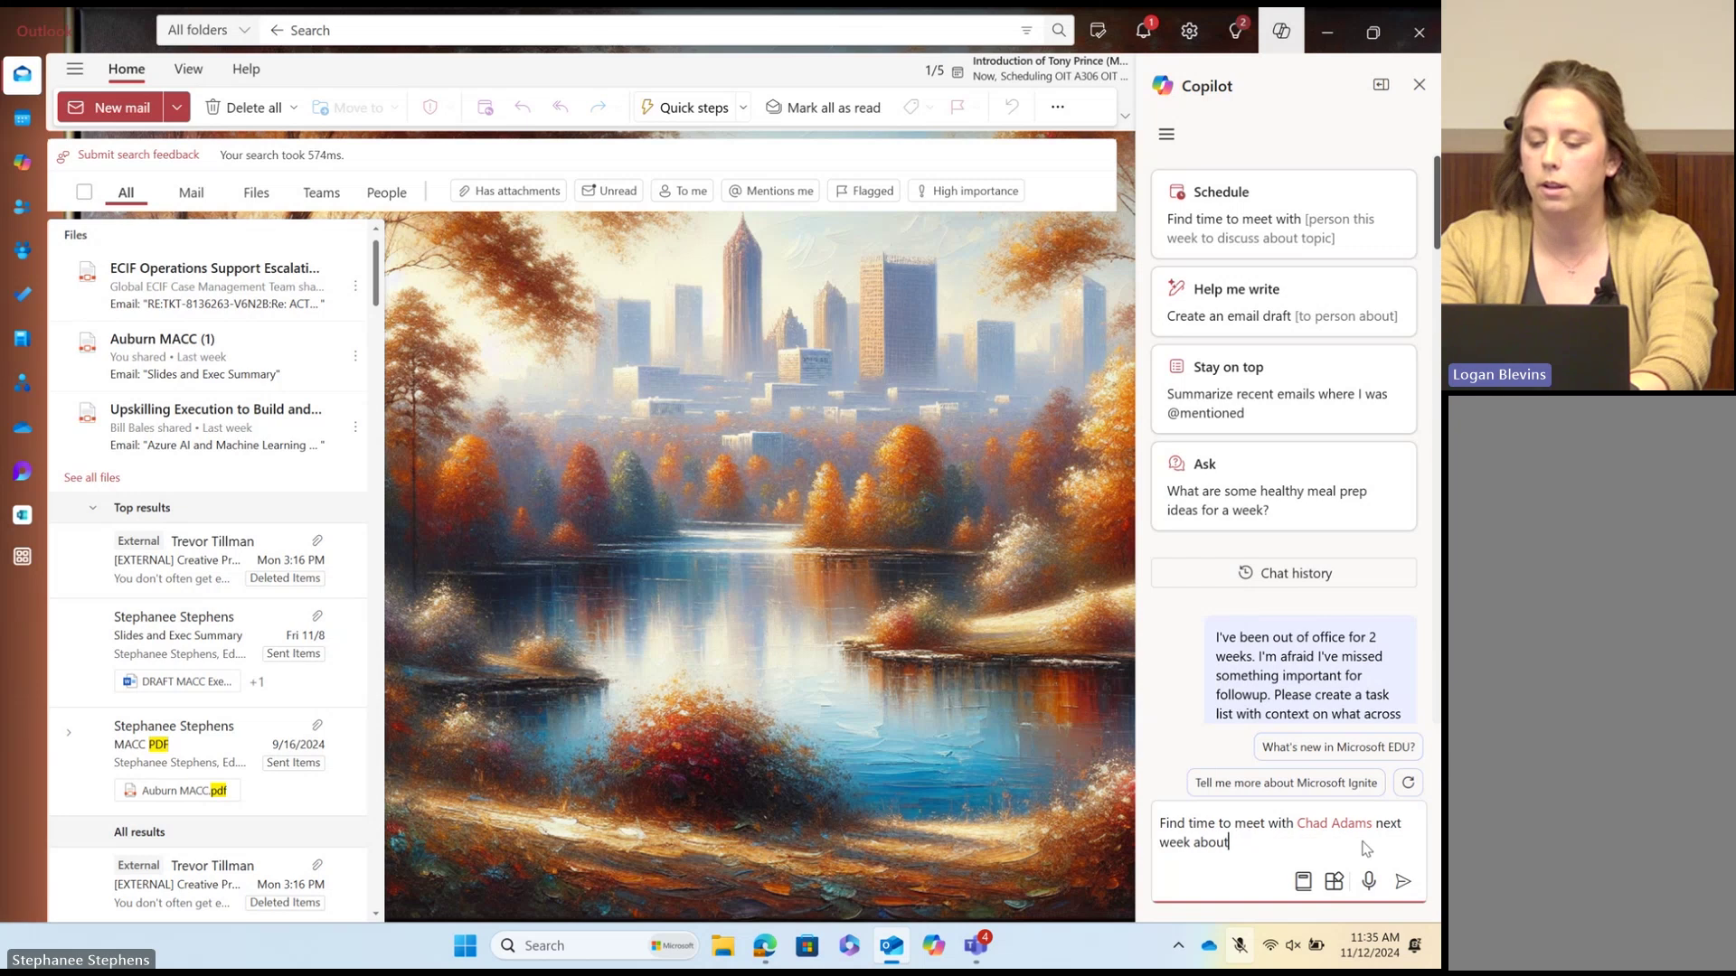
Step: Reference the Auburn AI Day file as the meeting topic and send the scheduling request to Copilot
{"action": "type", "text": "/"}
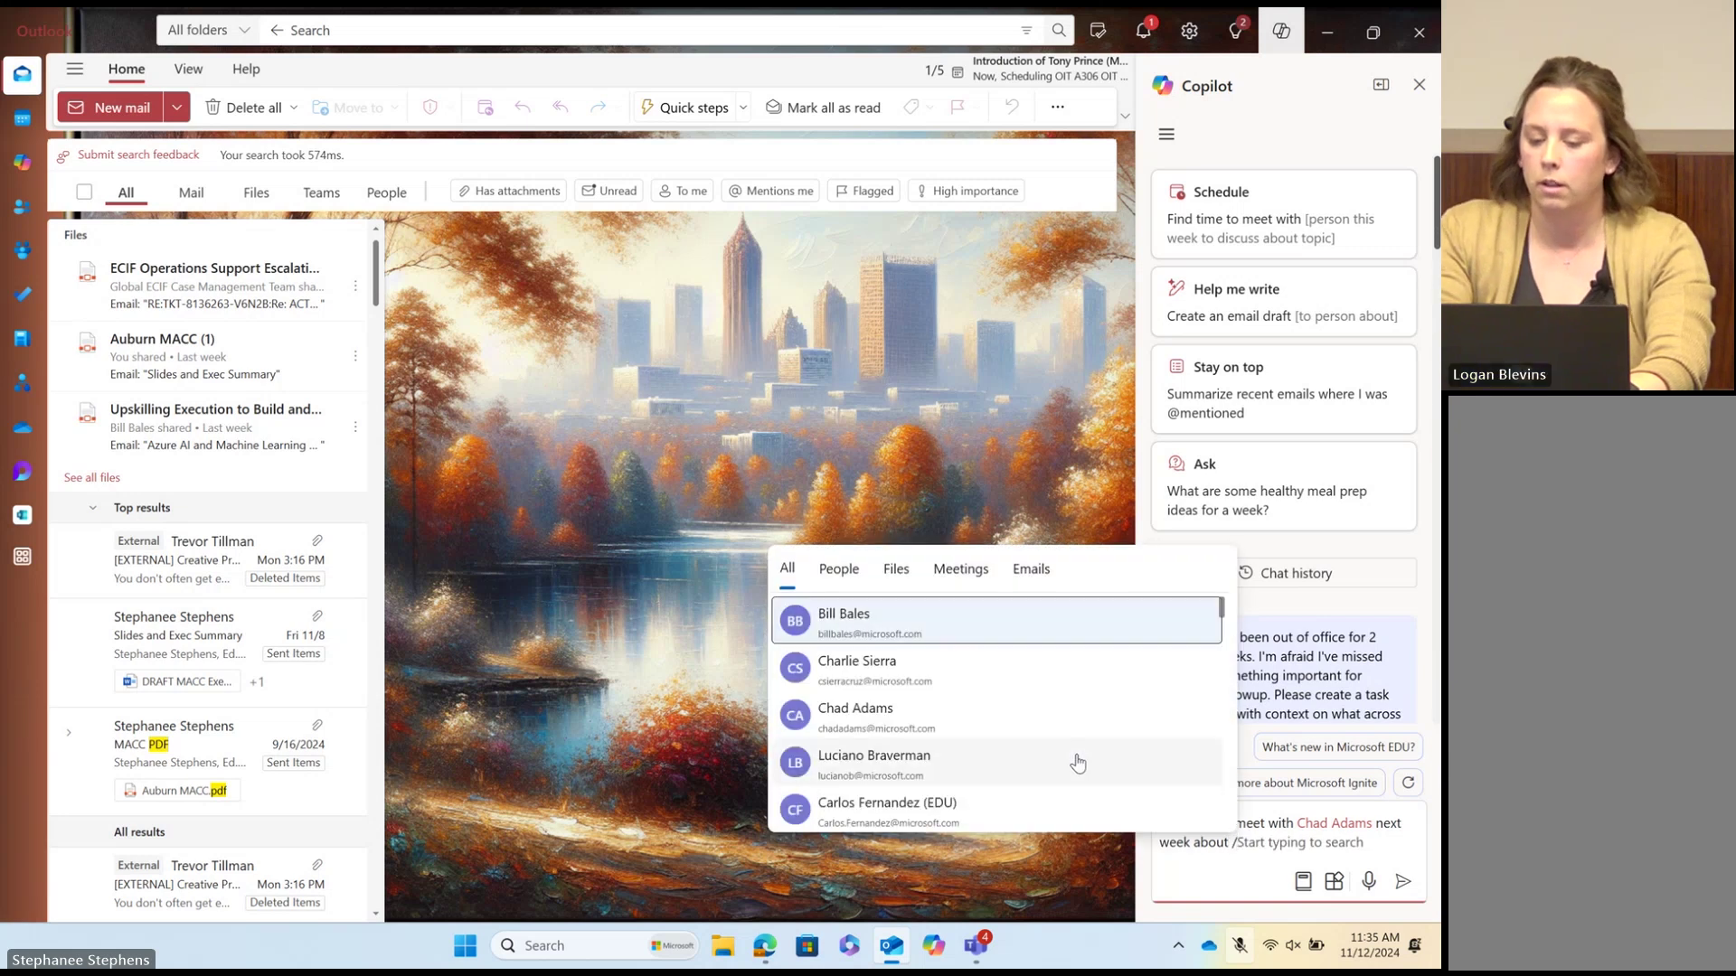
{"action": "left_click", "coordinate": [896, 568]}
{"action": "scroll", "coordinate": [907, 746], "scroll_direction": "down", "scroll_amount": 2}
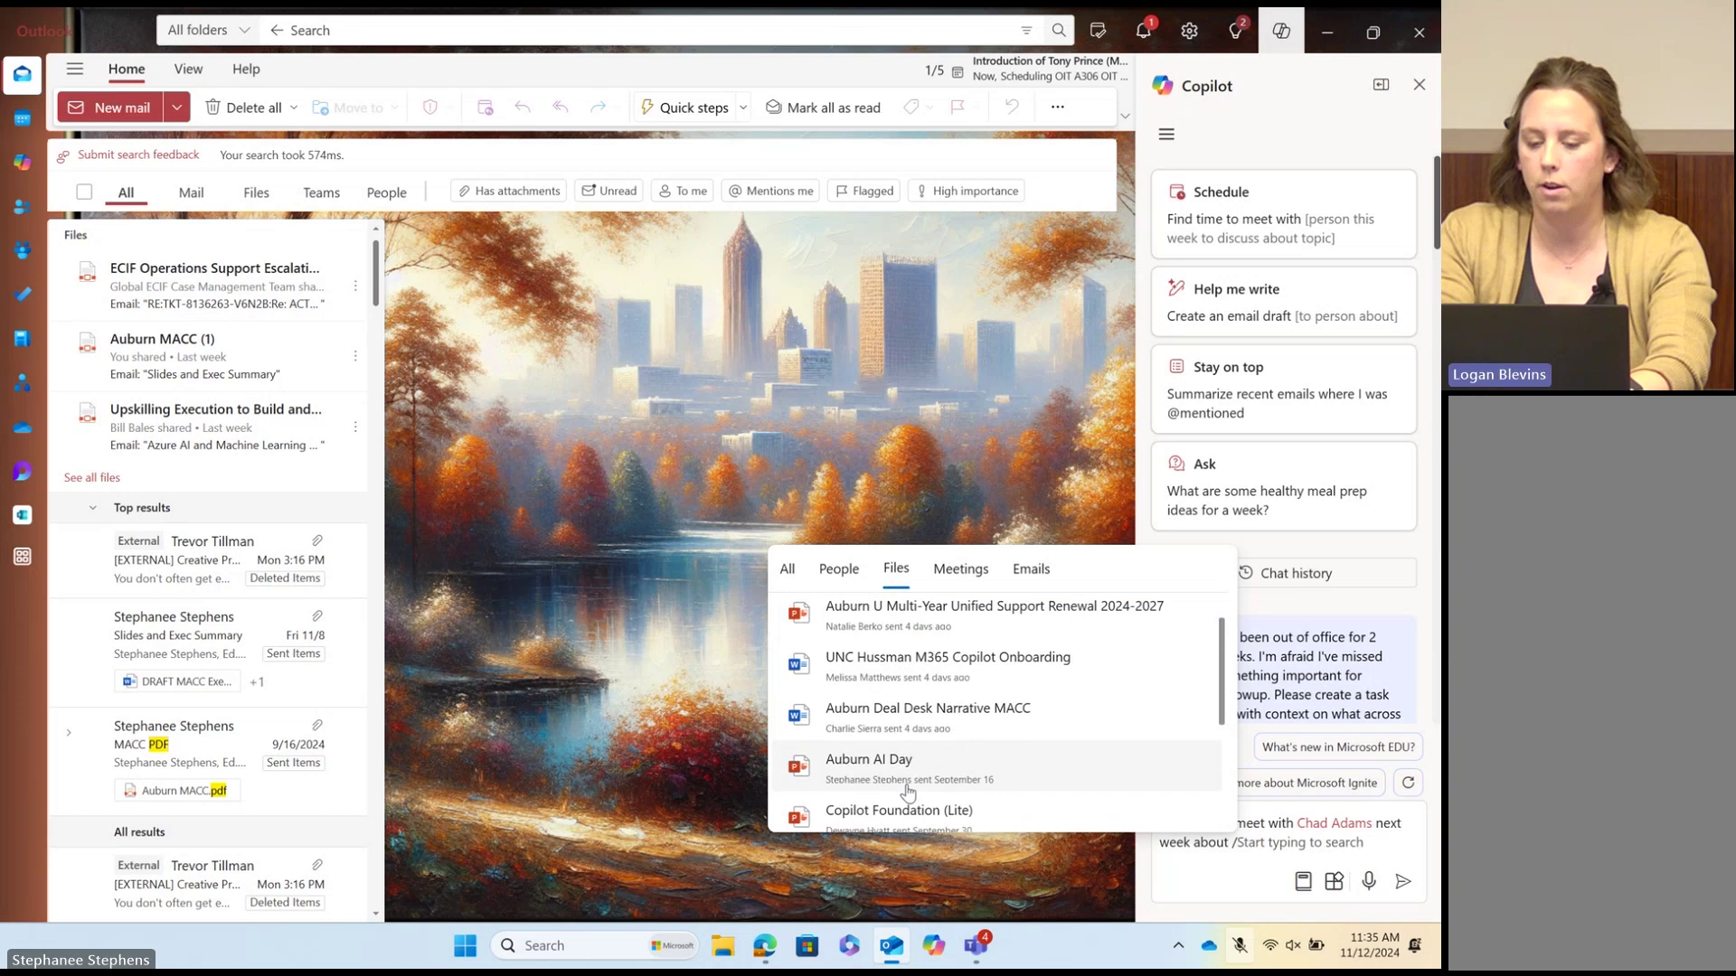
{"action": "left_click", "coordinate": [904, 764]}
{"action": "left_click", "coordinate": [1402, 883]}
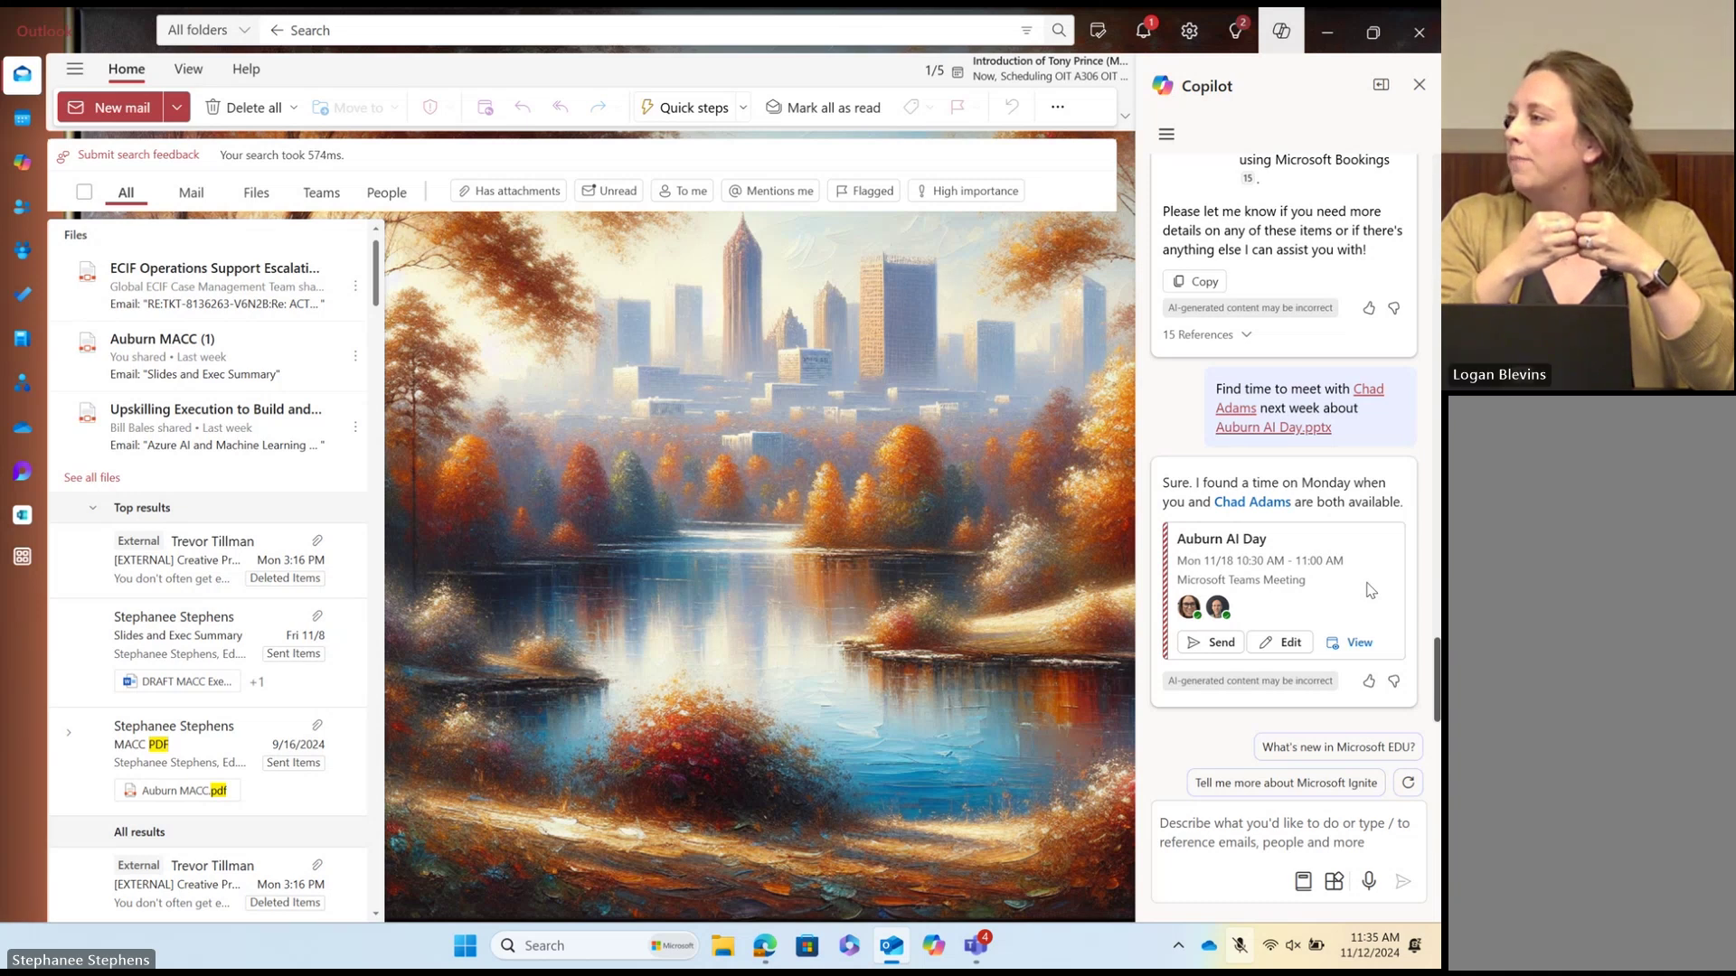
Step: View the proposed Auburn AI Day meeting in the calendar and its event form without sending it, and close Copilot
{"action": "left_click", "coordinate": [1359, 643]}
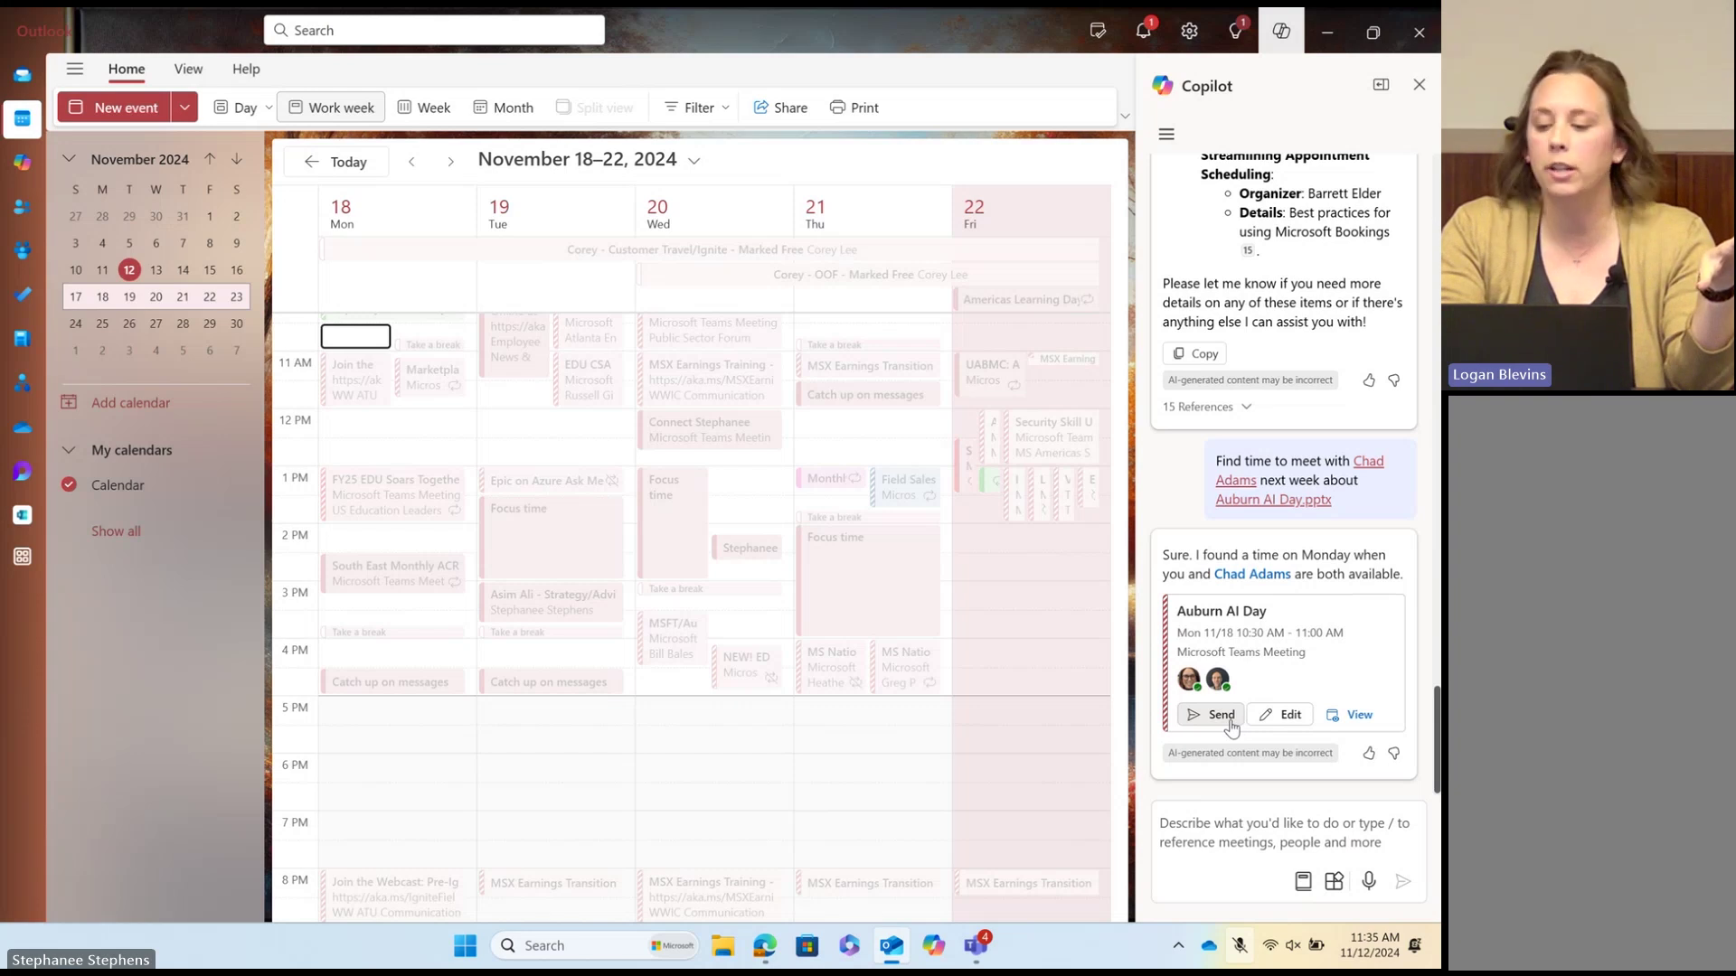
{"action": "left_click", "coordinate": [1276, 727]}
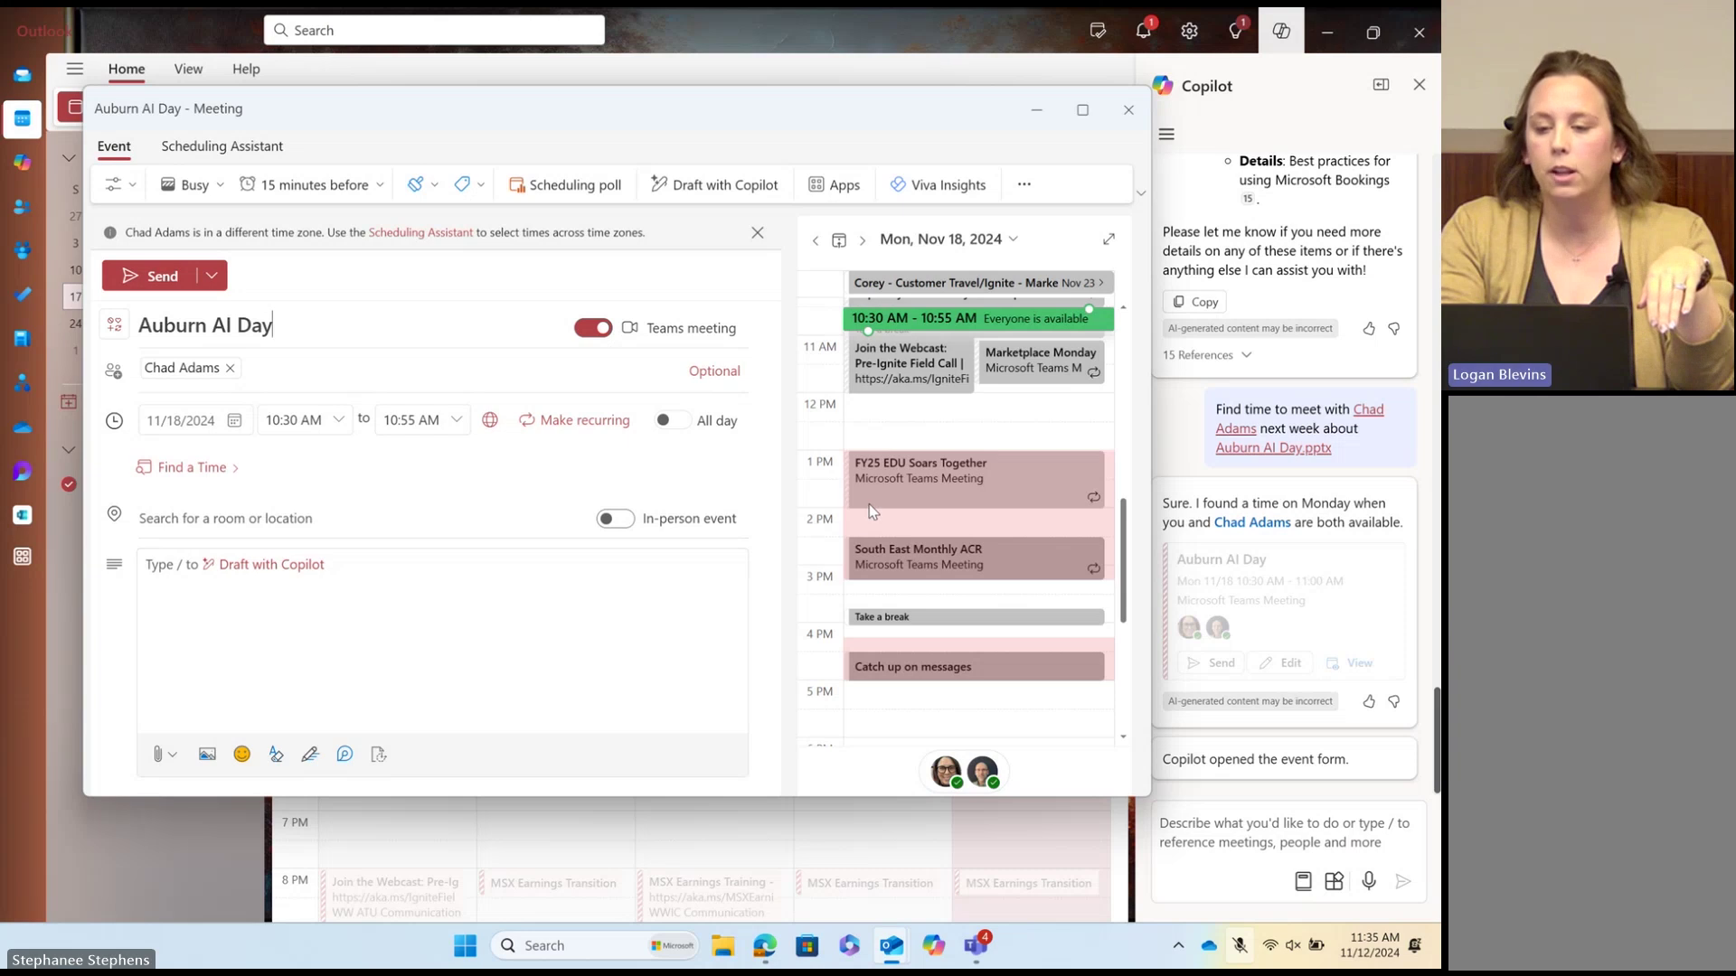
{"action": "left_click", "coordinate": [1134, 113]}
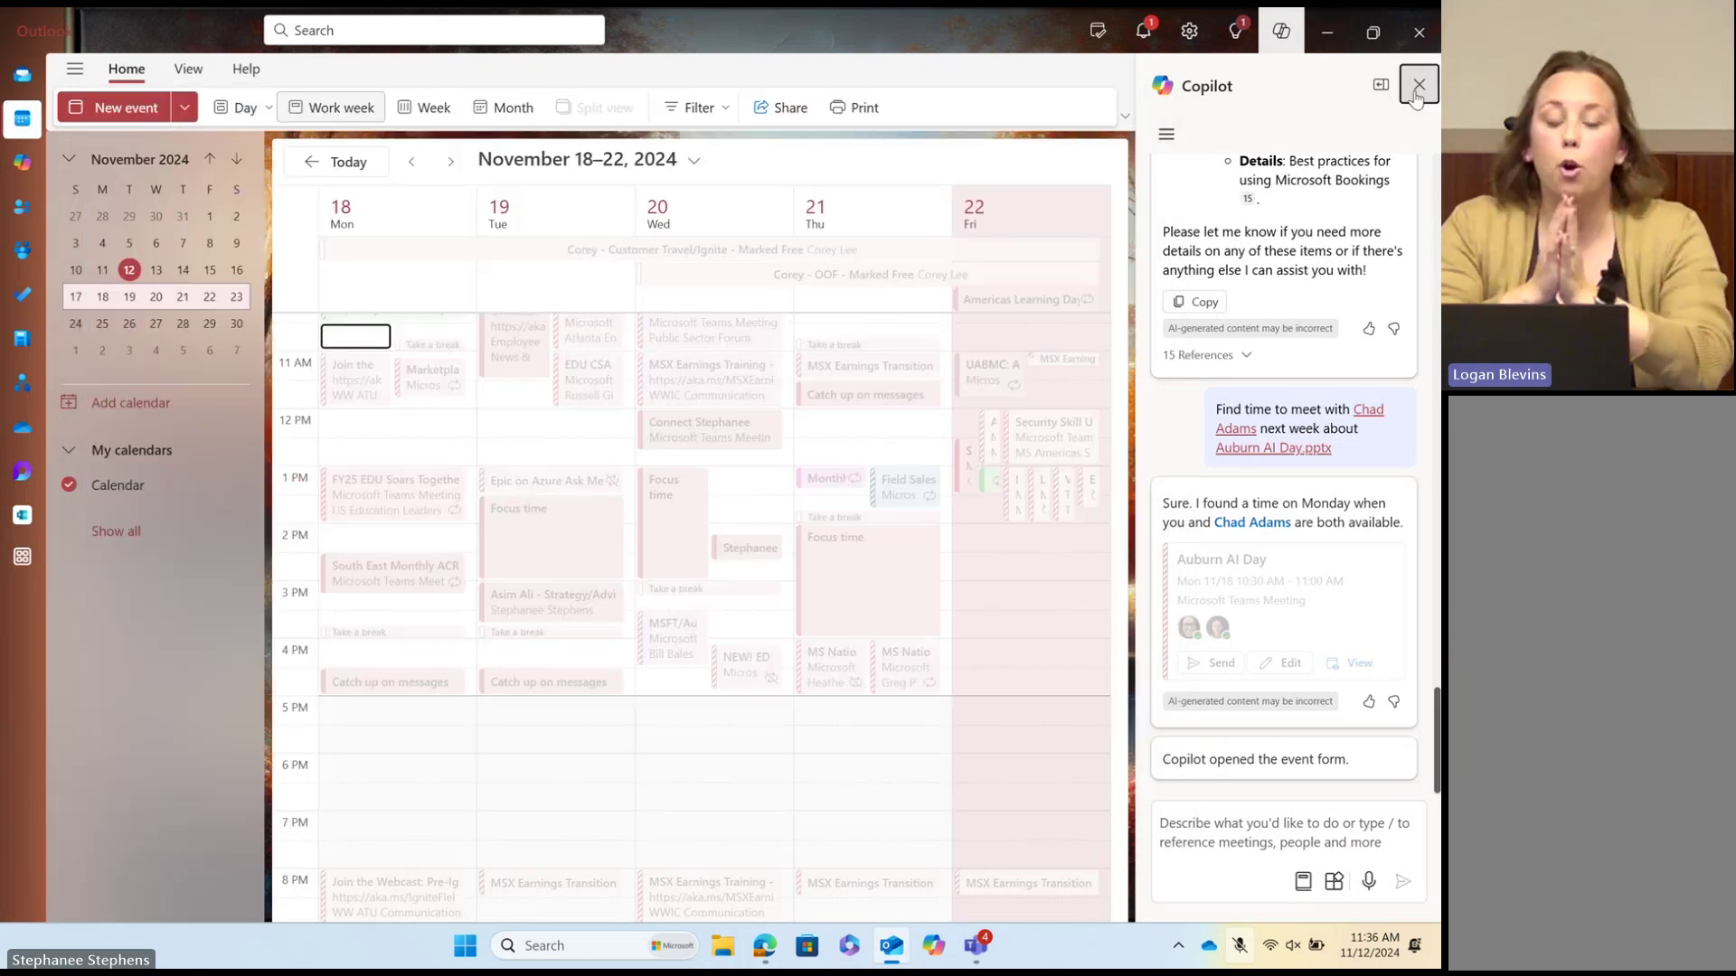
{"action": "left_click", "coordinate": [1418, 85]}
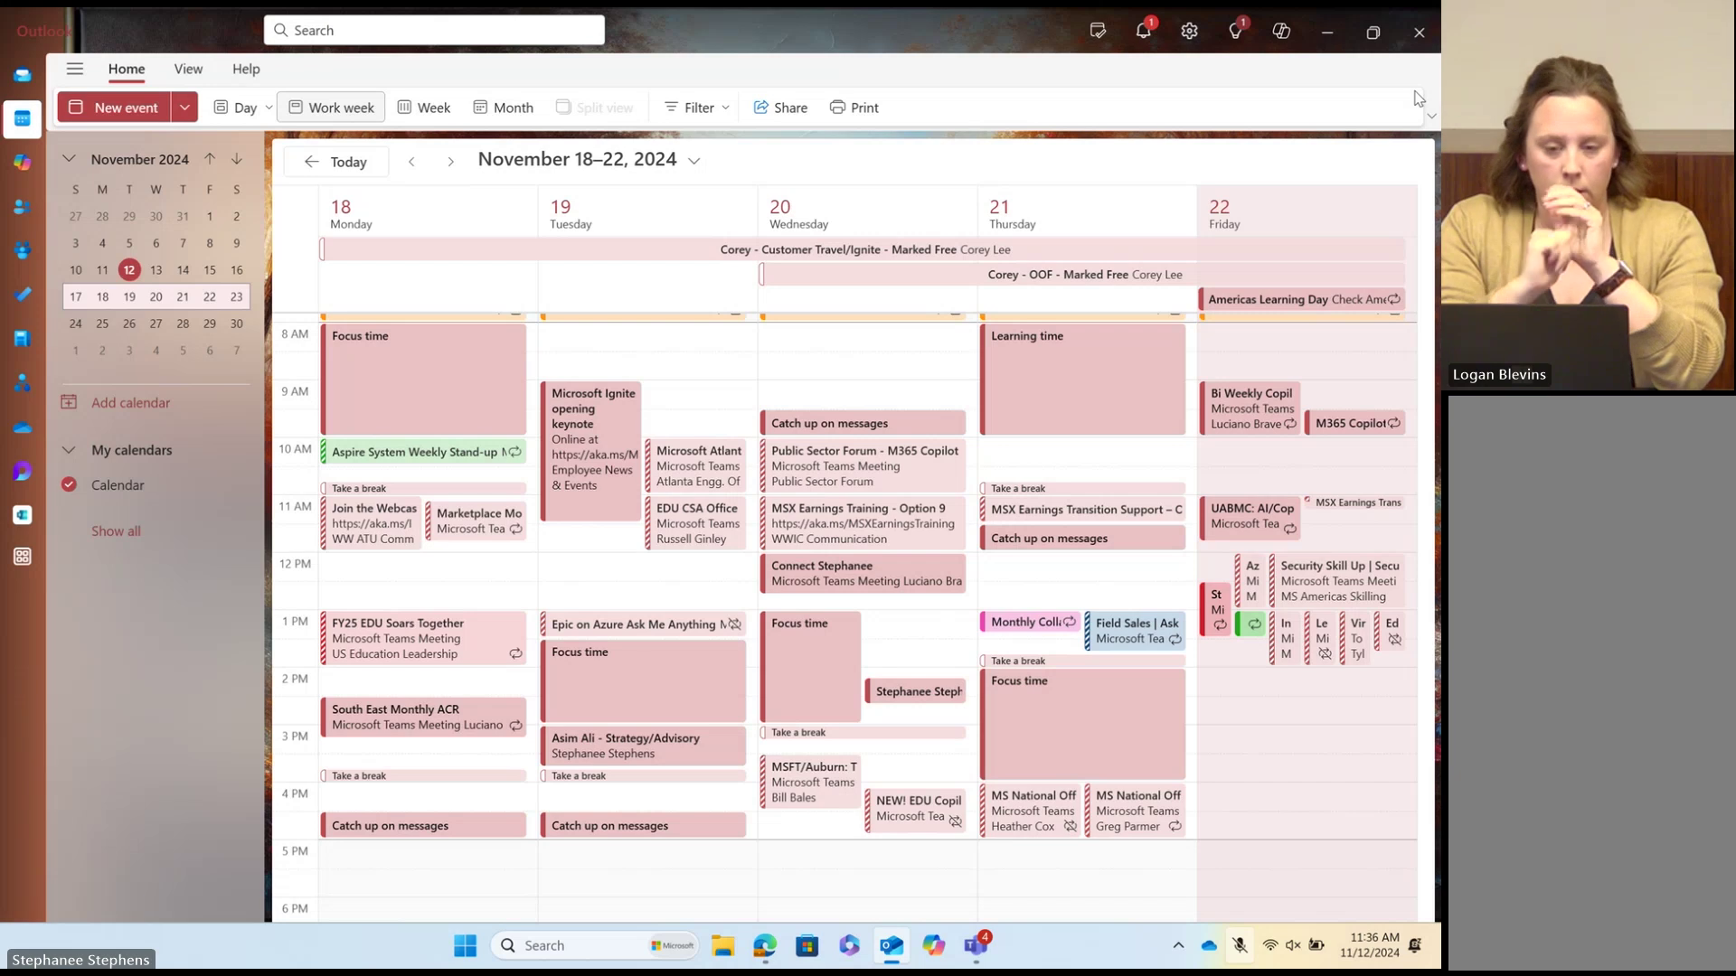
Step: Examine the Charm choices available for Monday's 8 AM Focus time event without assigning one
{"action": "left_click", "coordinate": [438, 379]}
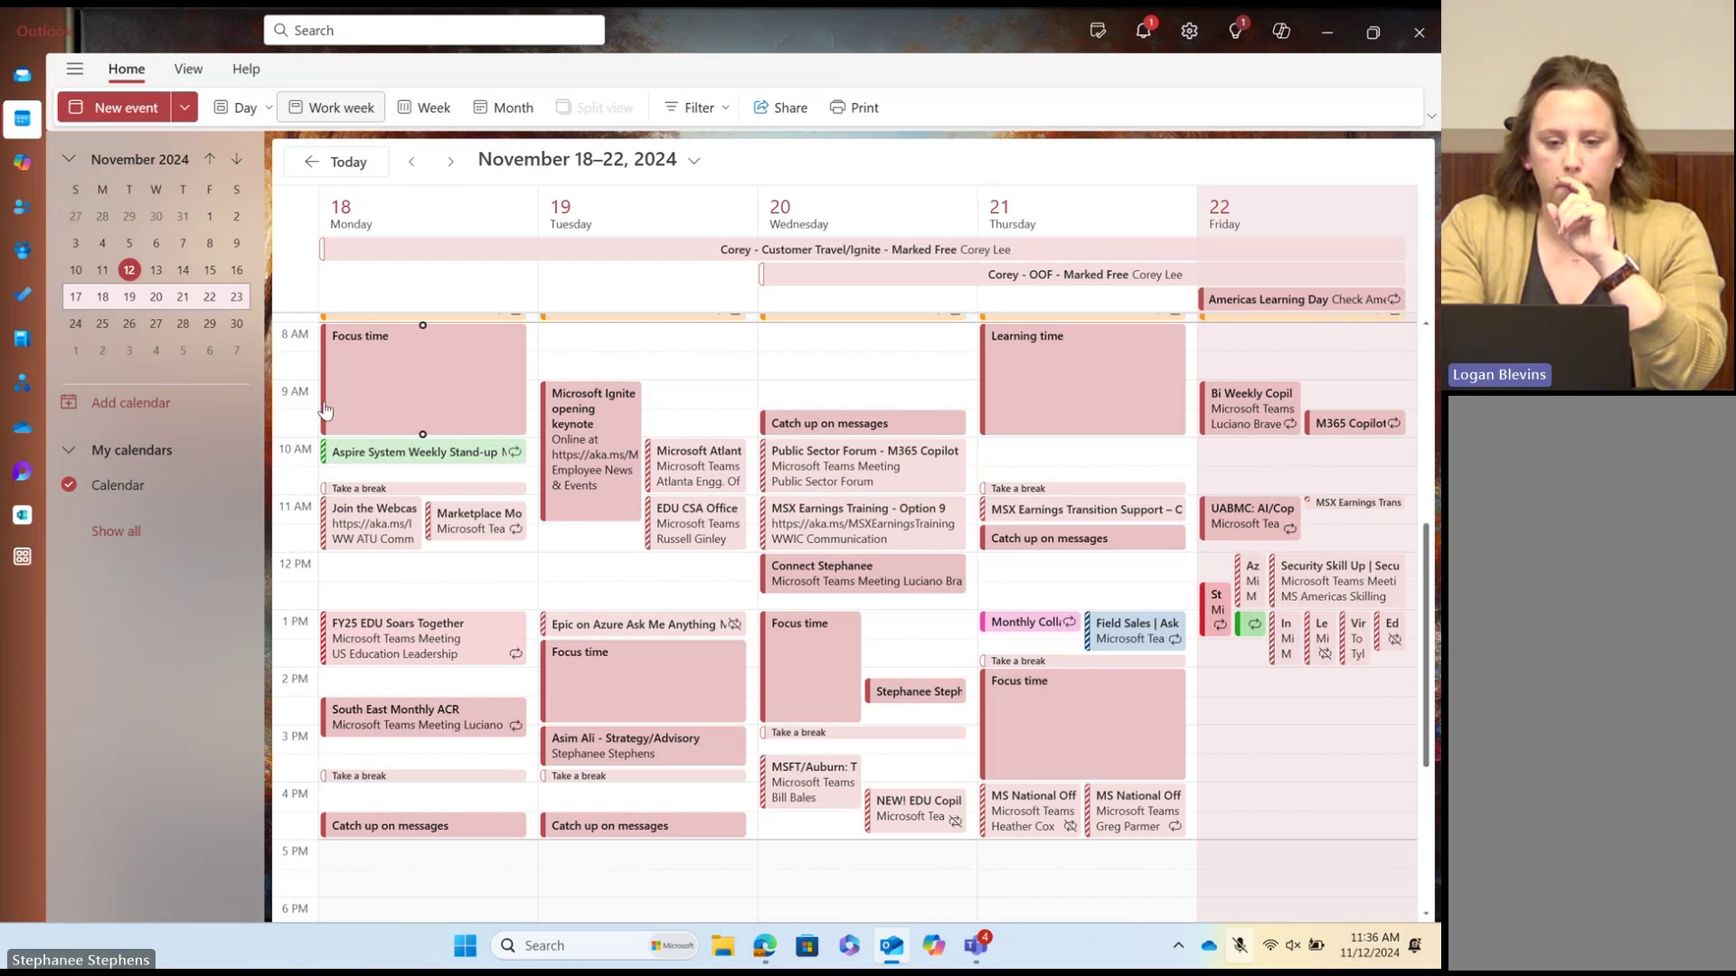
{"action": "right_click", "coordinate": [343, 404]}
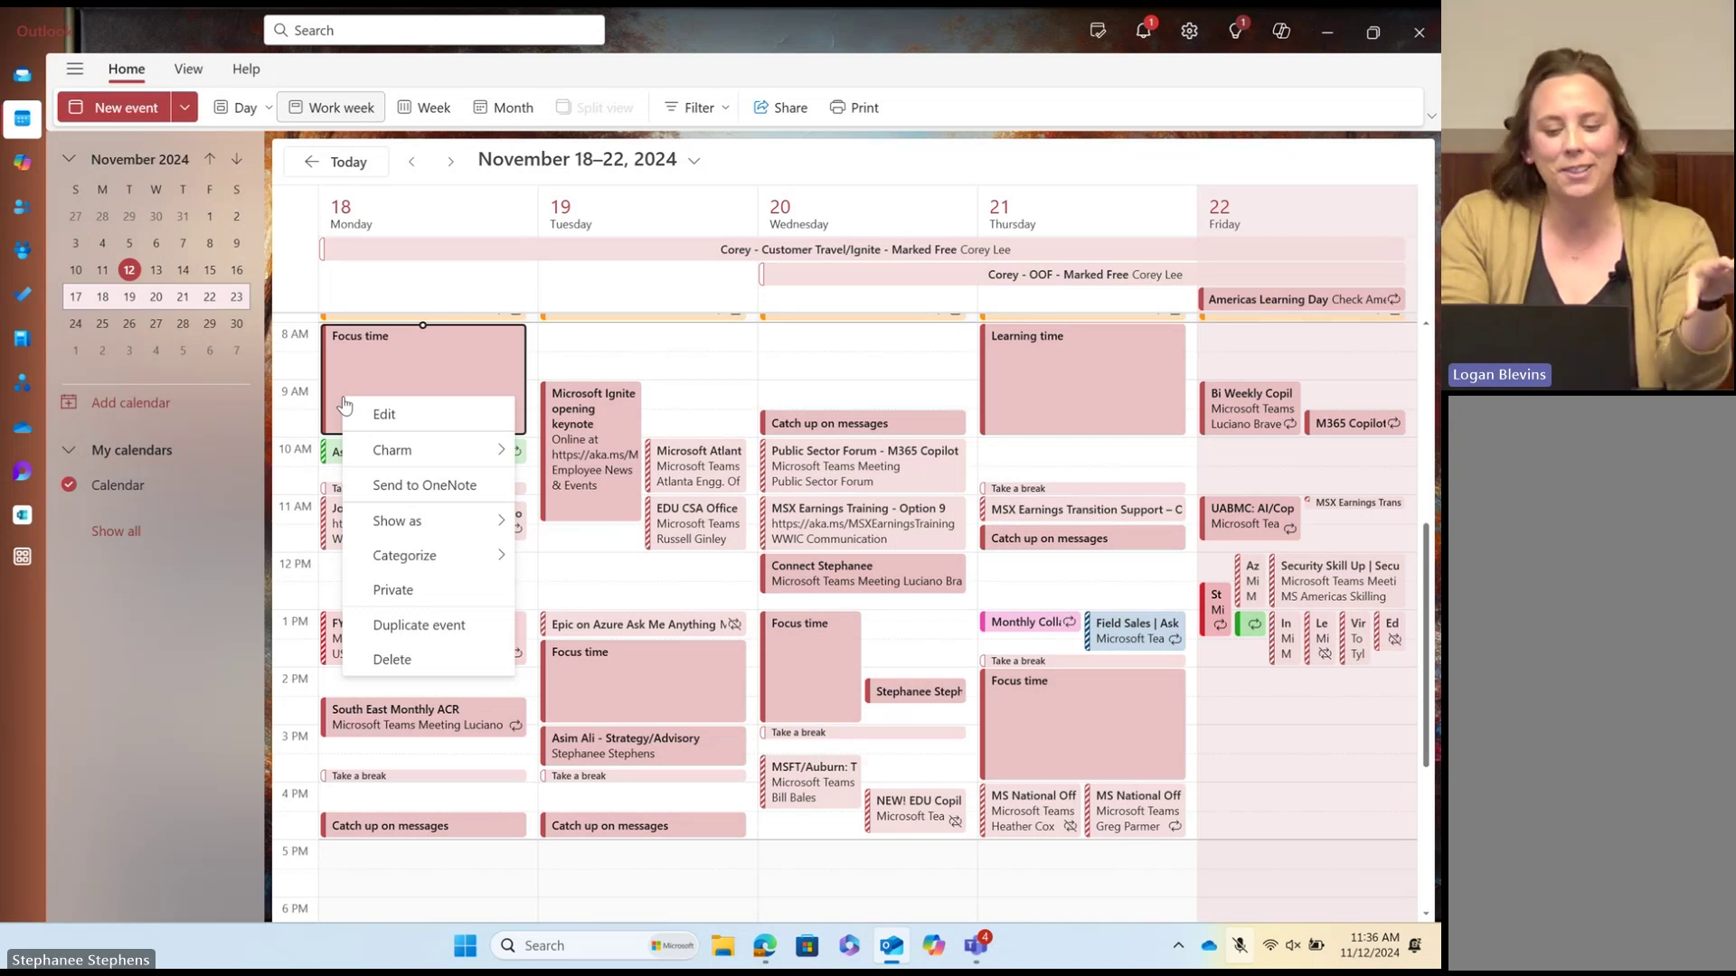
{"action": "left_click", "coordinate": [397, 450]}
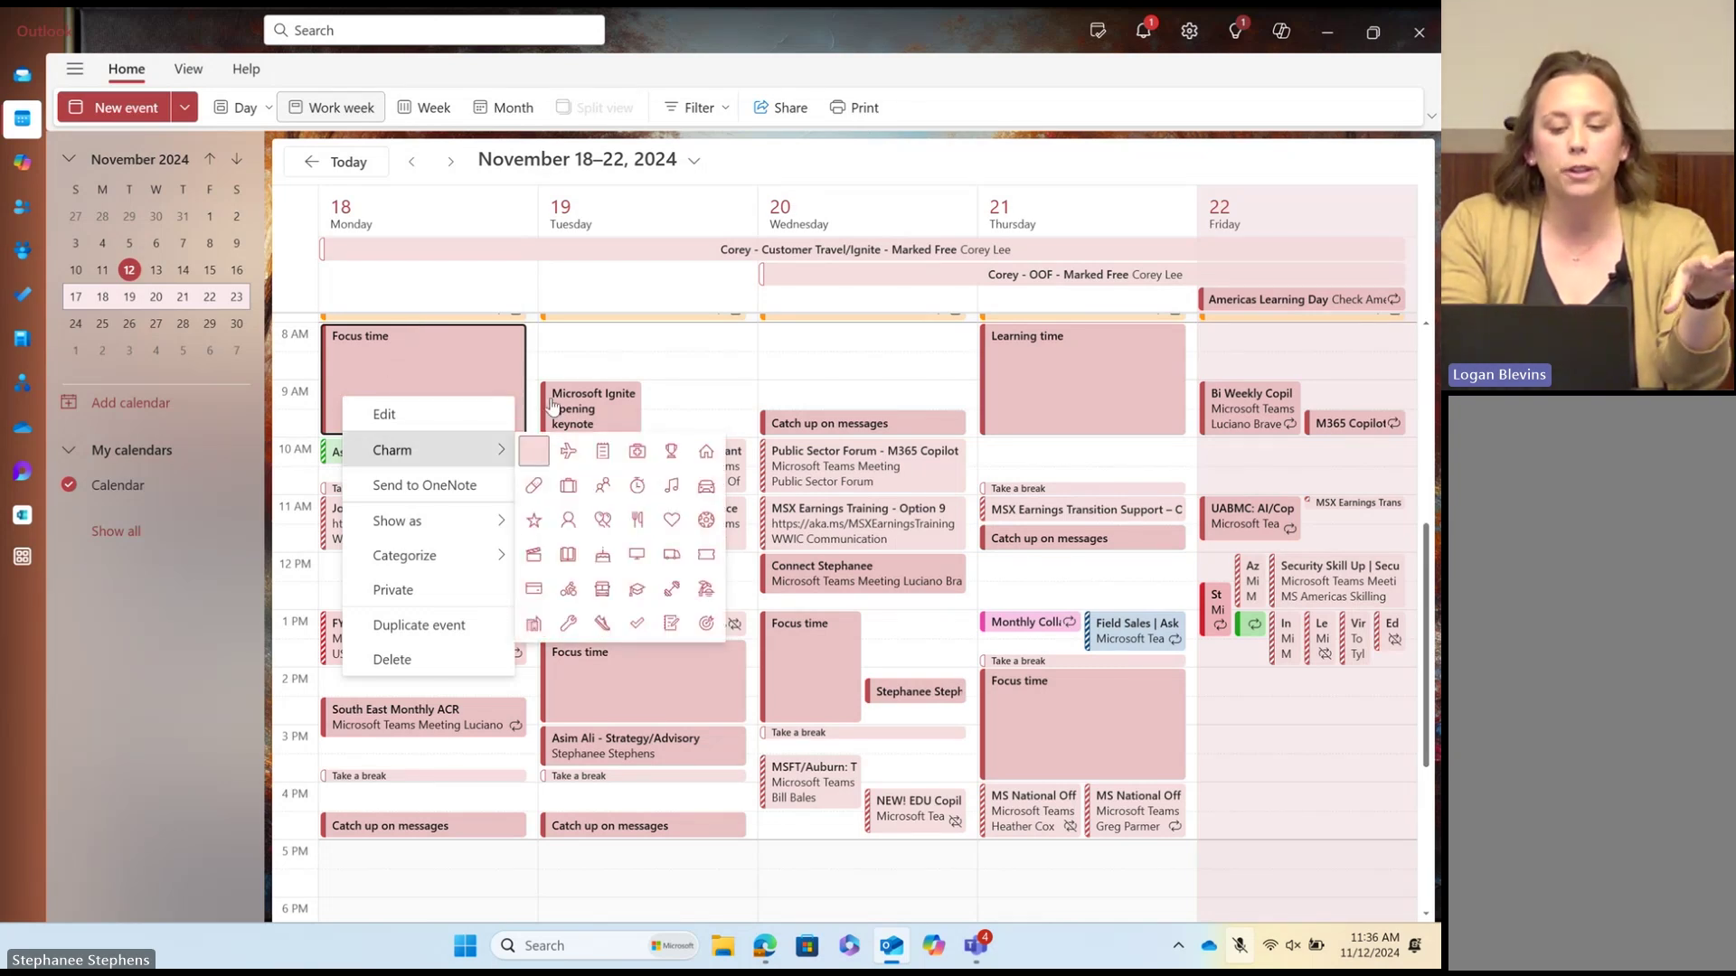
{"action": "left_click", "coordinate": [675, 376]}
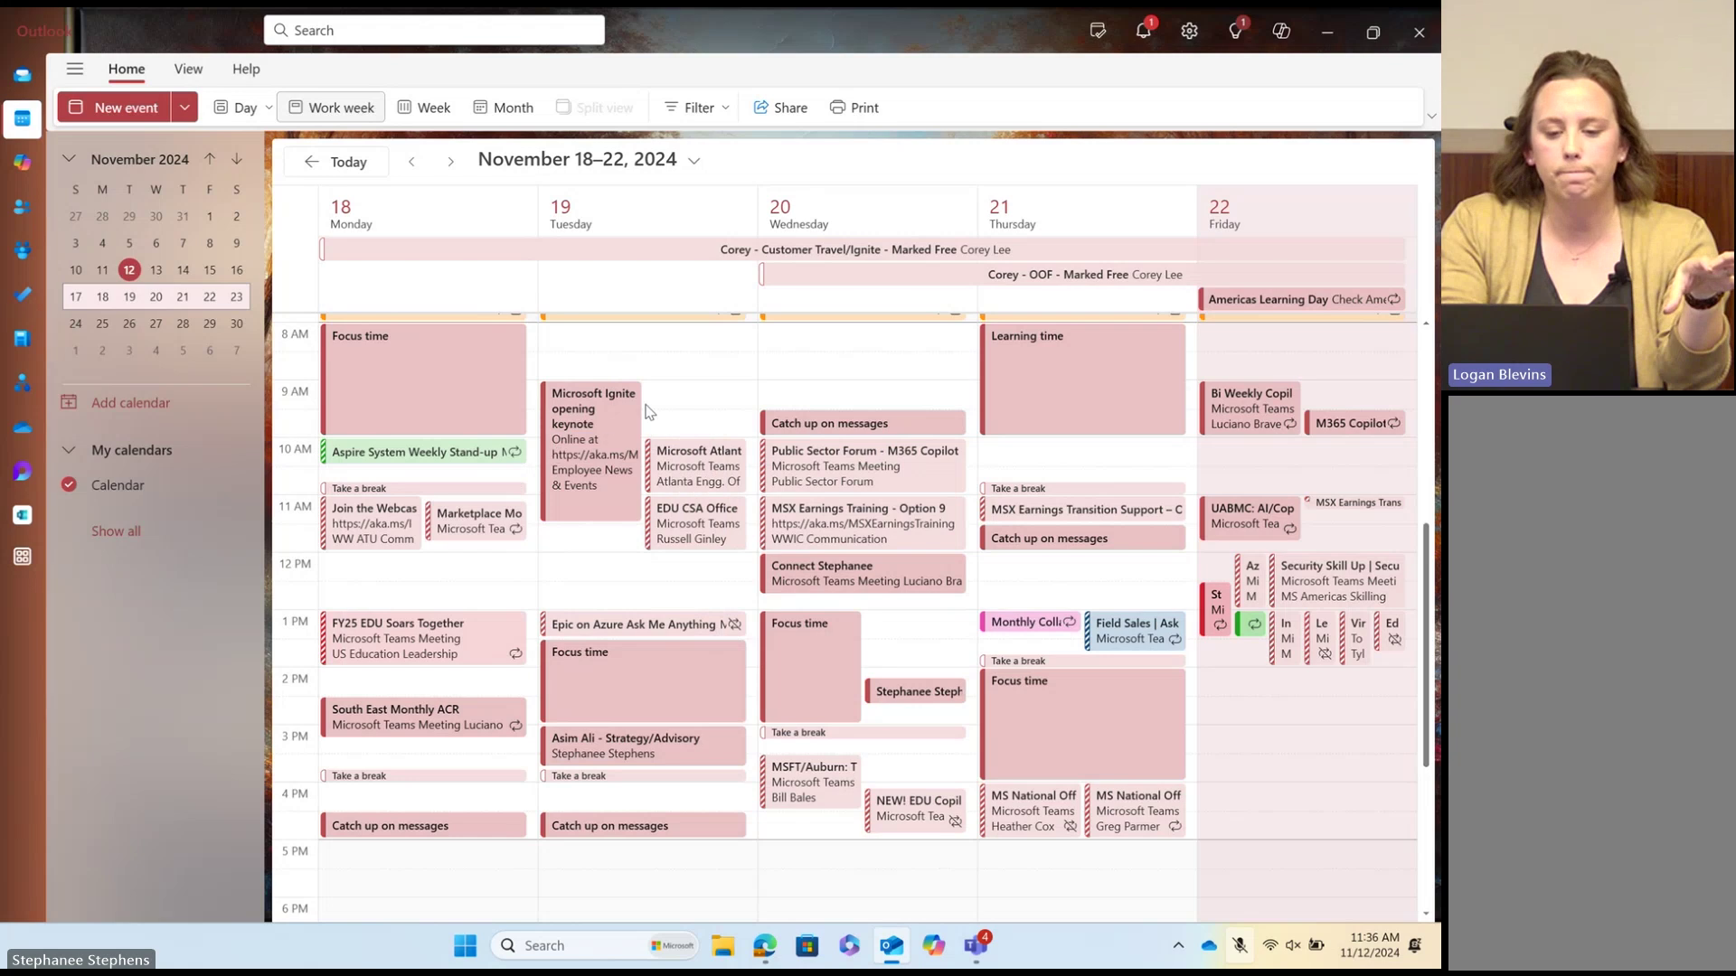
Step: Categorize Tuesday's Microsoft Ignite opening keynote as Must Attend-Internal and Monday's South East Monthly ACR meeting as Partner
{"action": "right_click", "coordinate": [606, 418]}
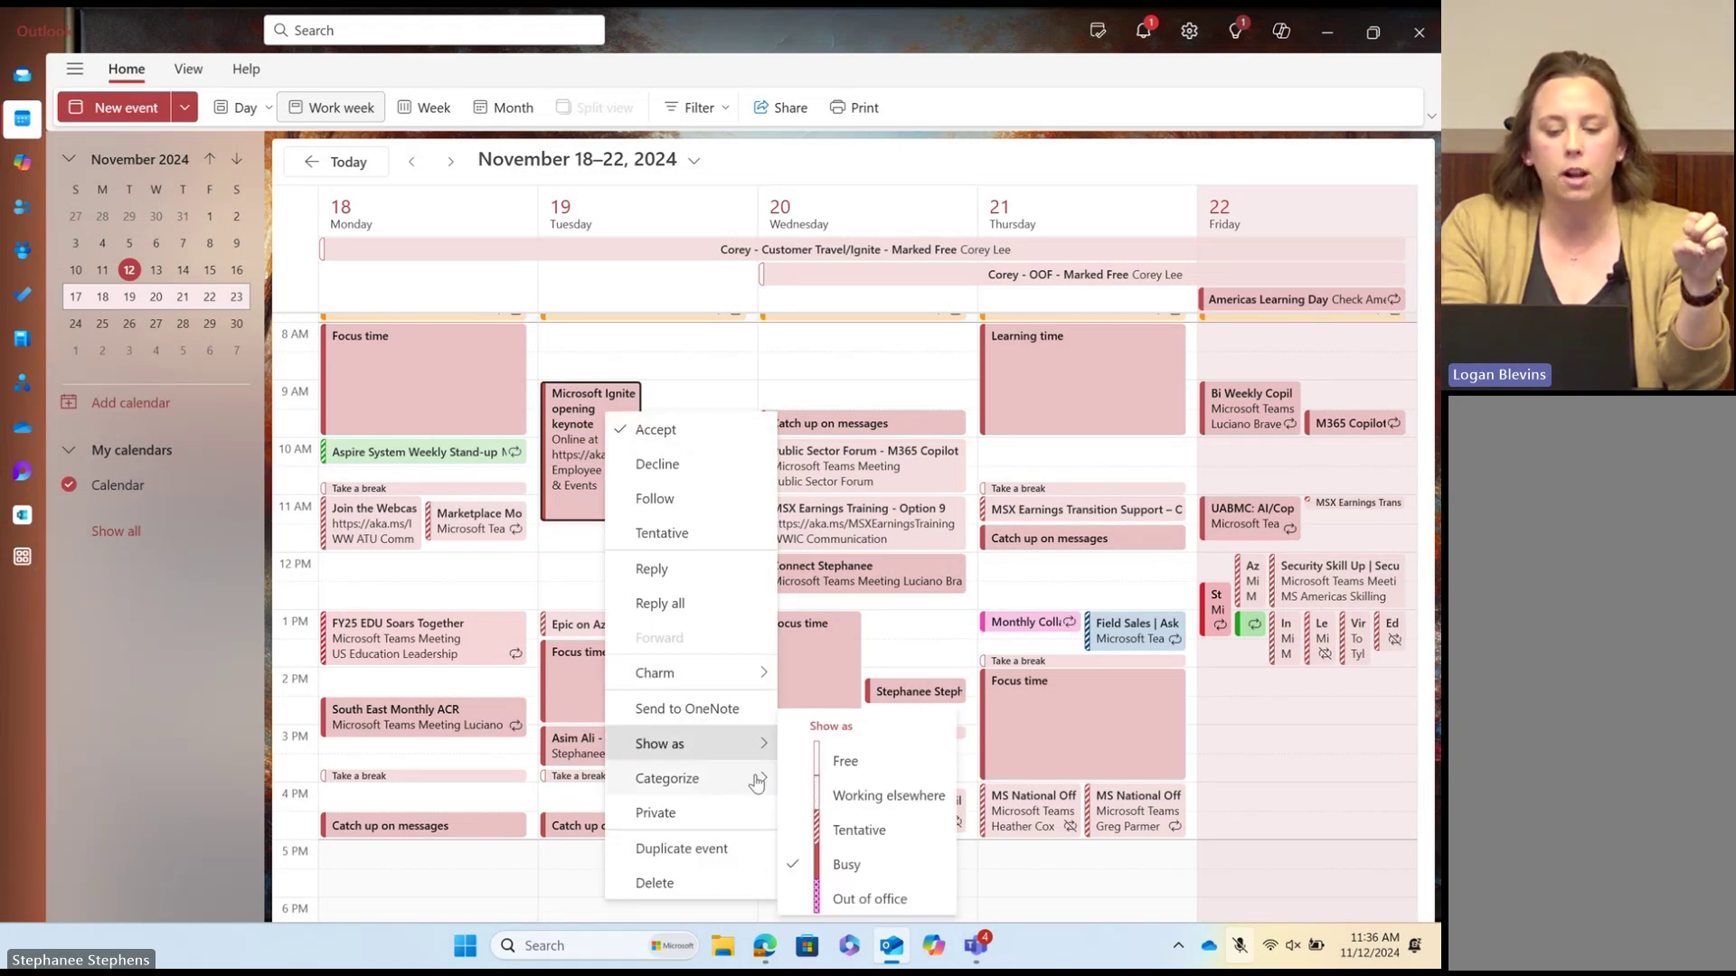
{"action": "mouse_move", "coordinate": [758, 783]}
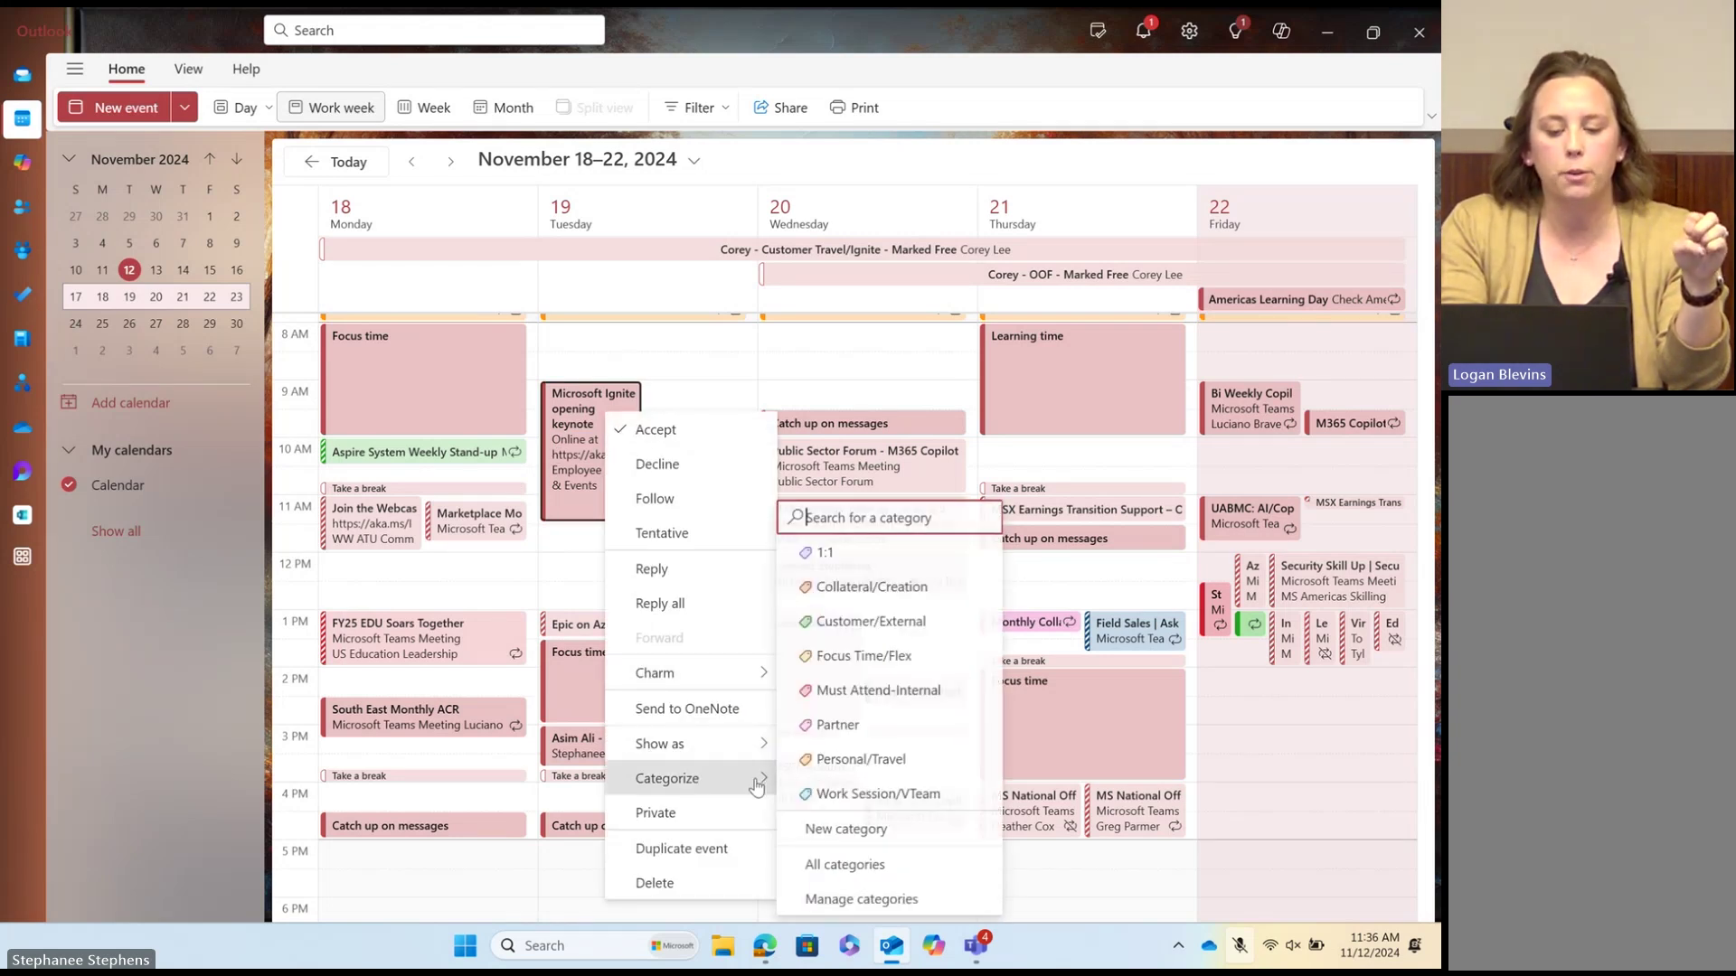
{"action": "left_click", "coordinate": [904, 698]}
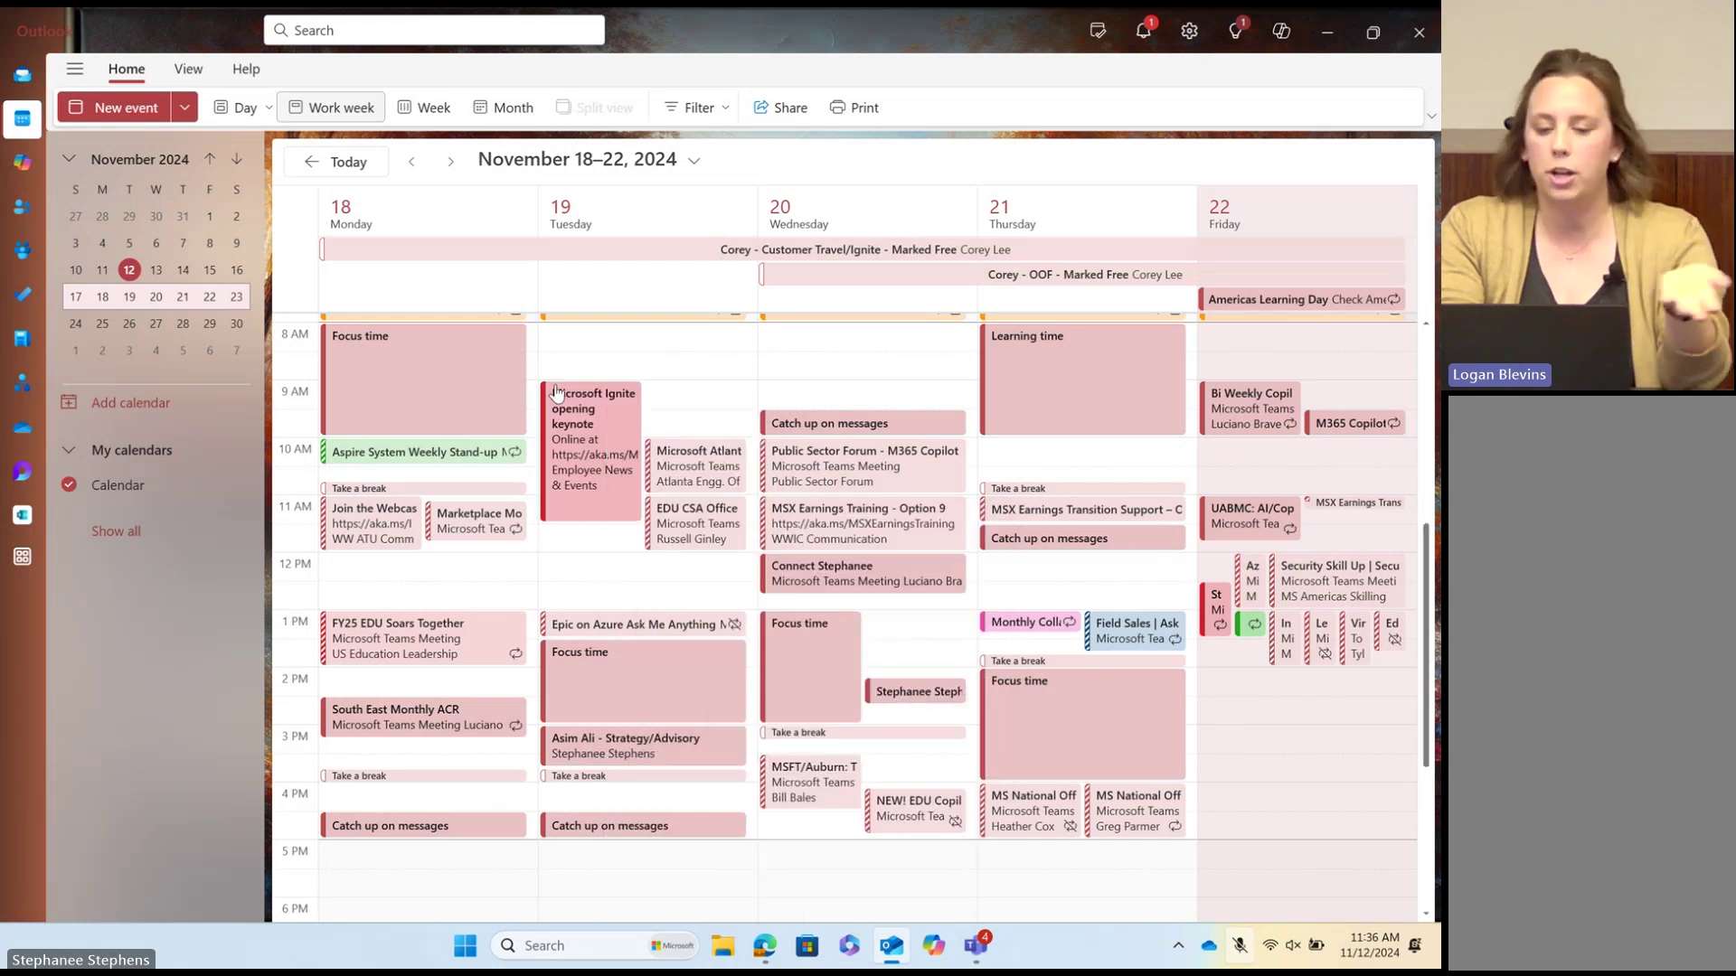
{"action": "right_click", "coordinate": [426, 728]}
{"action": "mouse_move", "coordinate": [543, 803]}
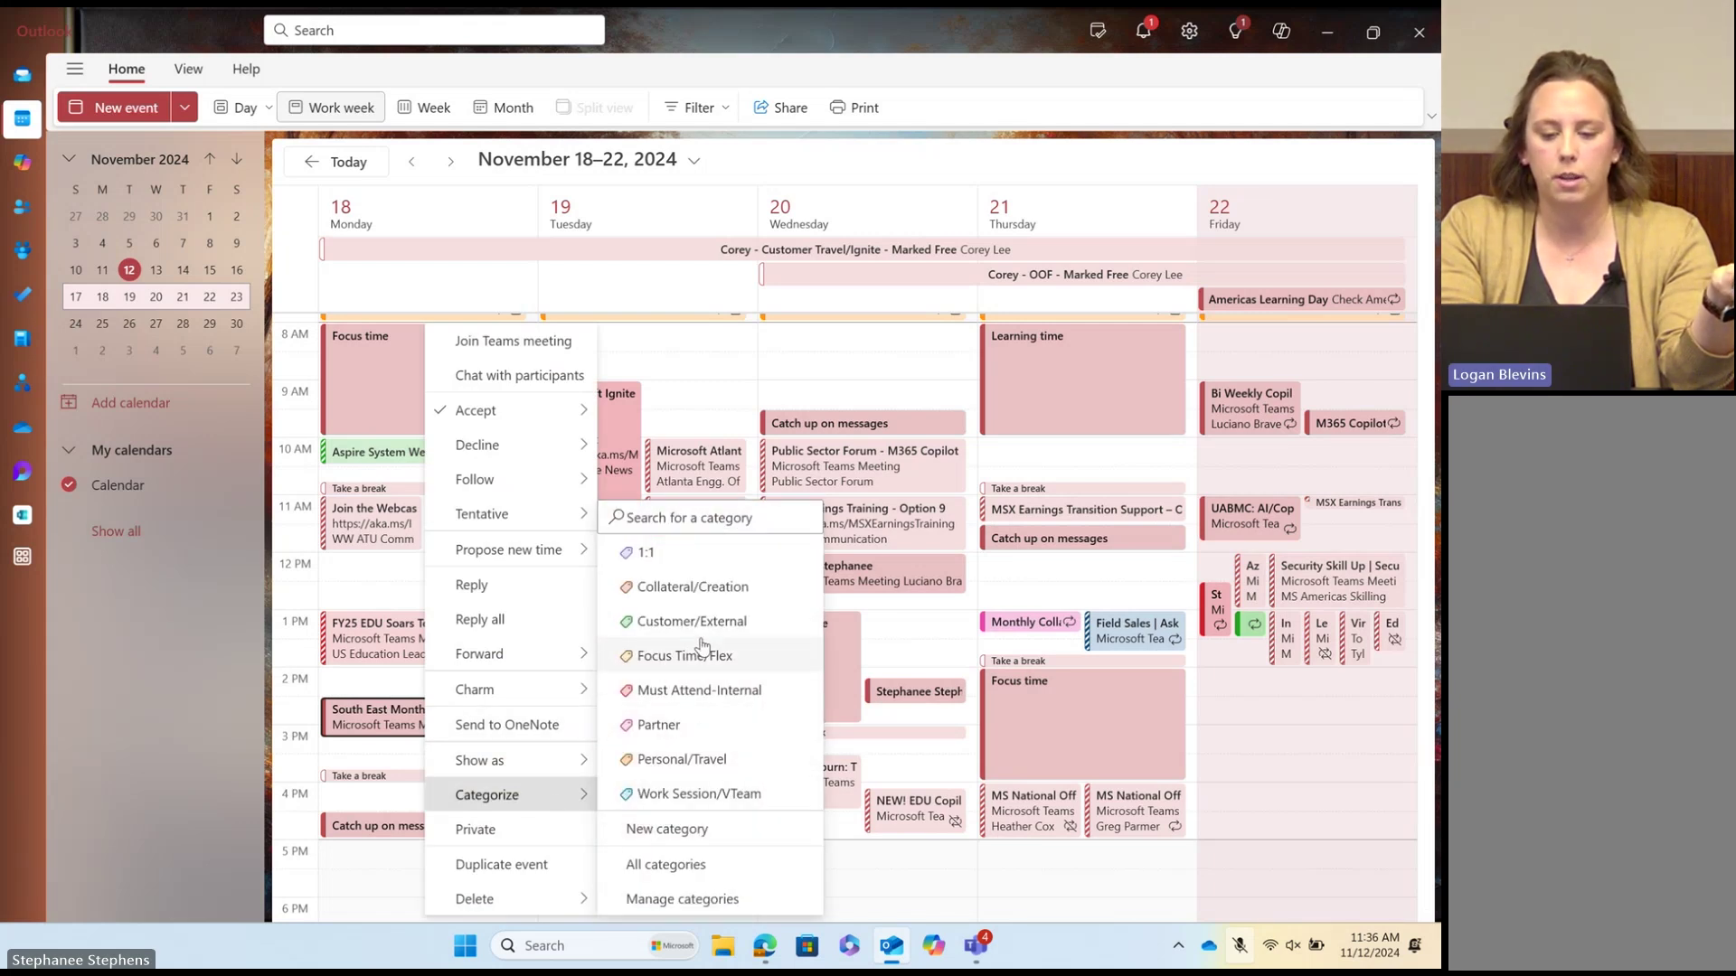
{"action": "left_click", "coordinate": [689, 740]}
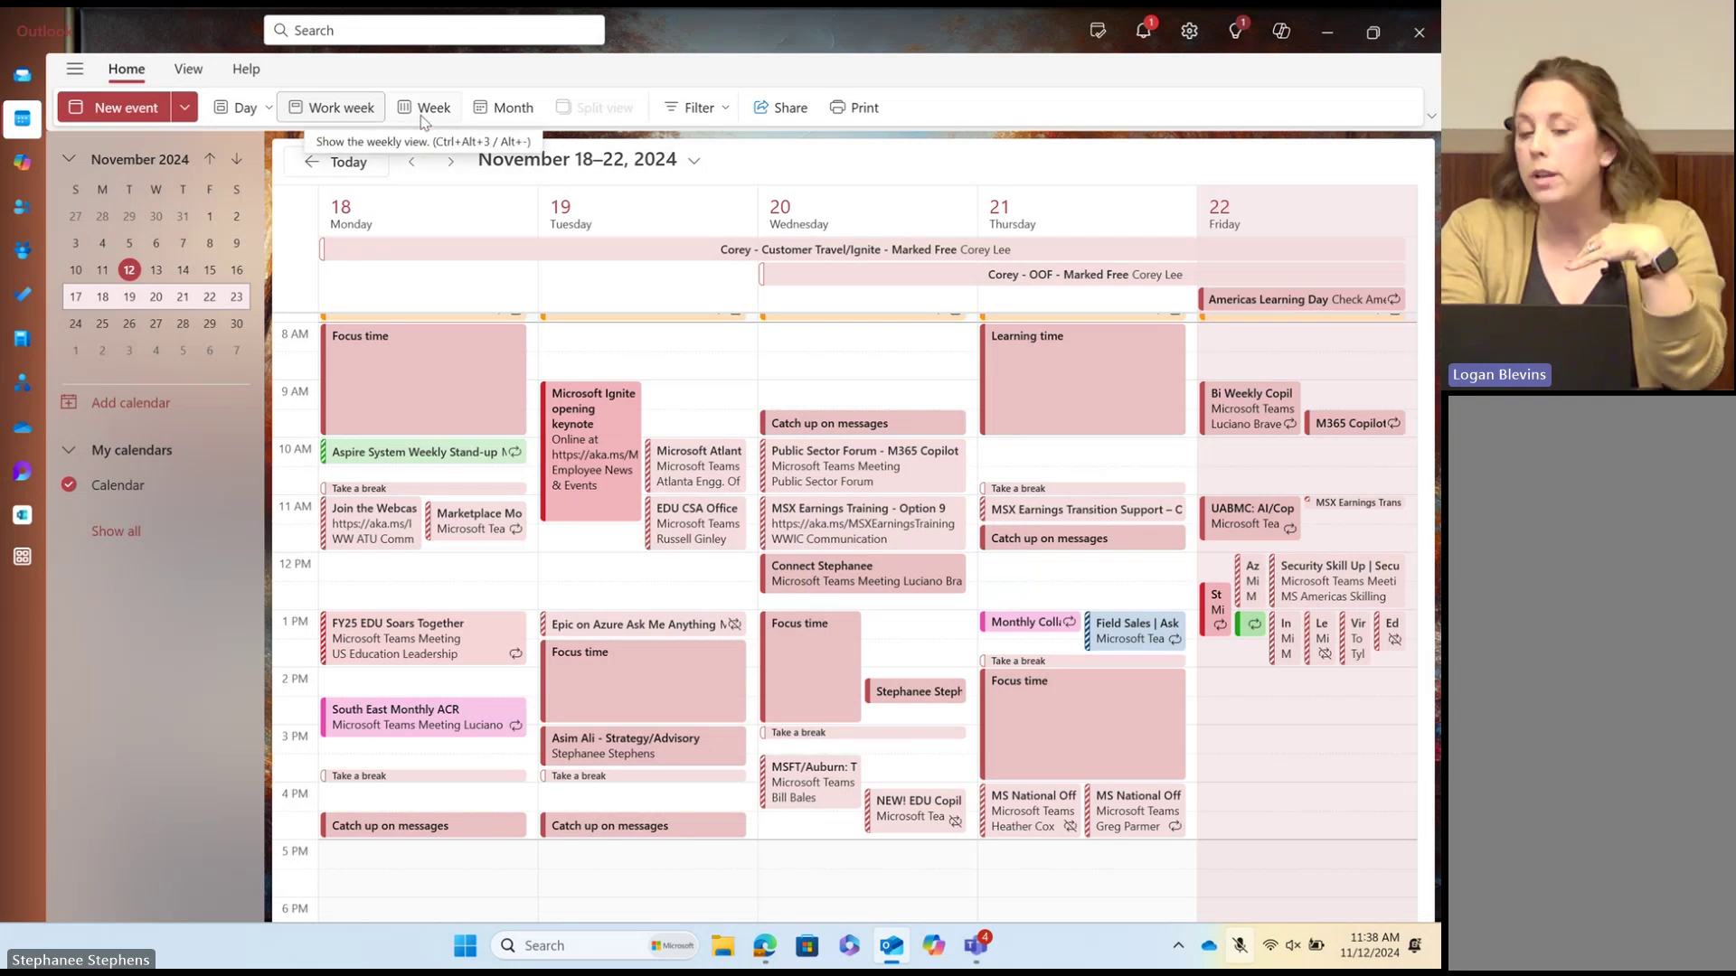
Step: Show the calendar by month and look through the agenda for Tuesday, November 12
{"action": "left_click", "coordinate": [503, 108]}
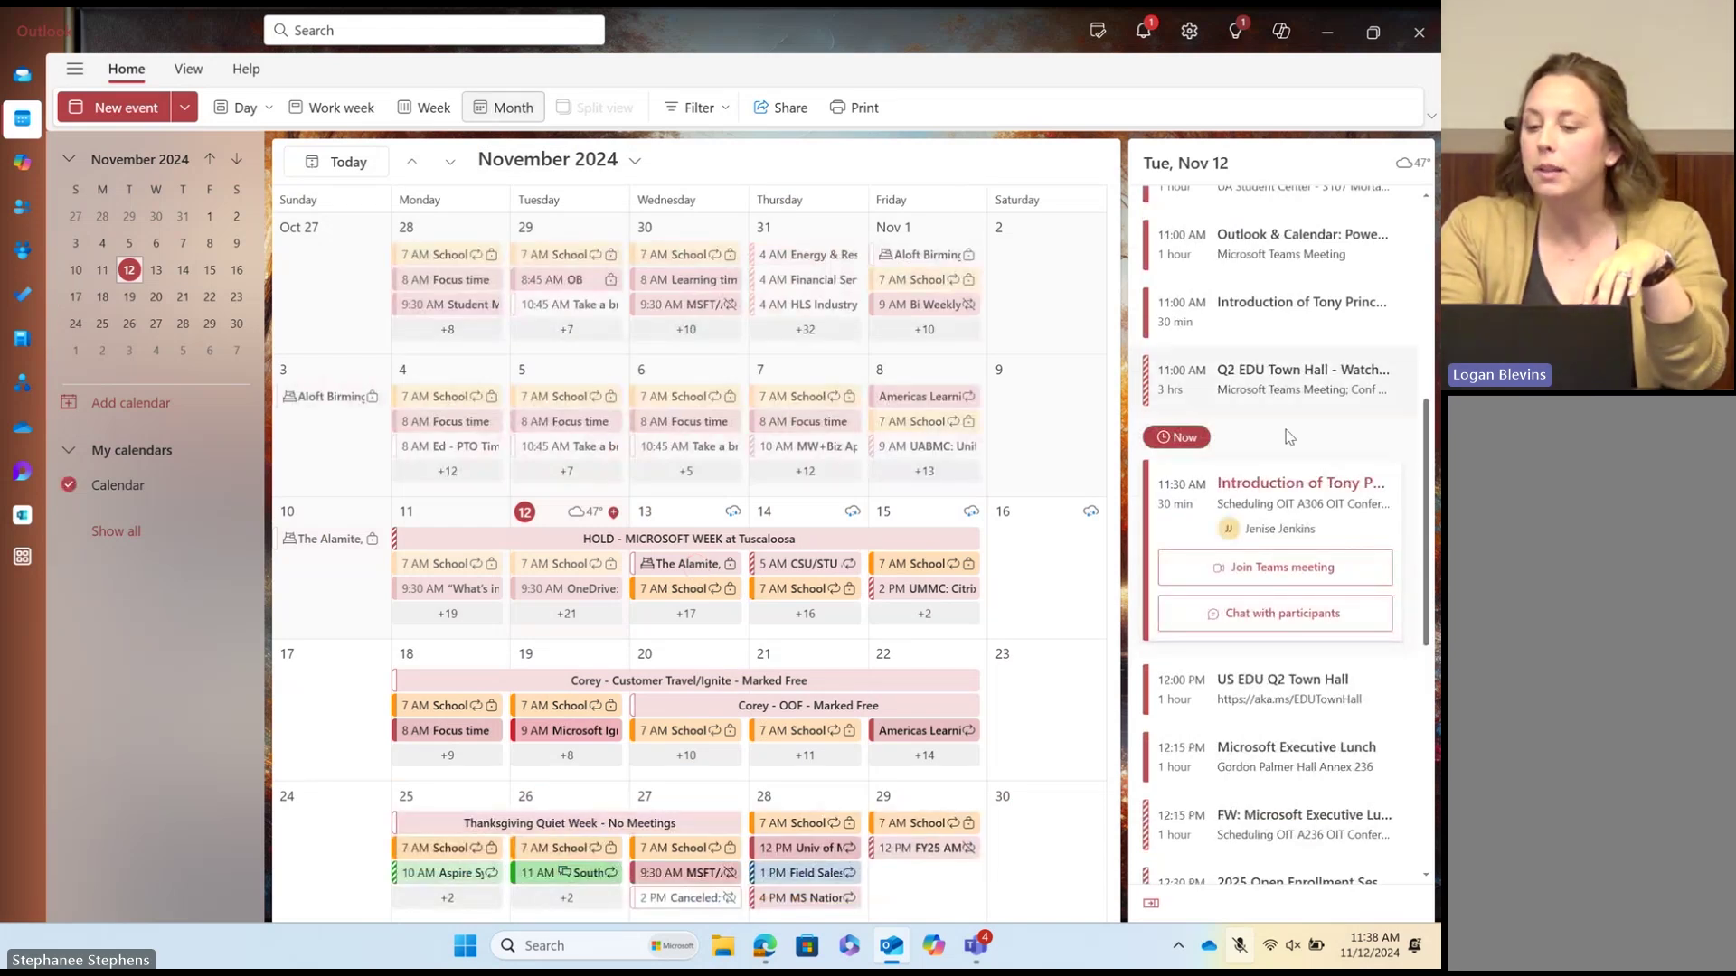
{"action": "scroll", "coordinate": [1289, 437], "scroll_direction": "up", "scroll_amount": 3}
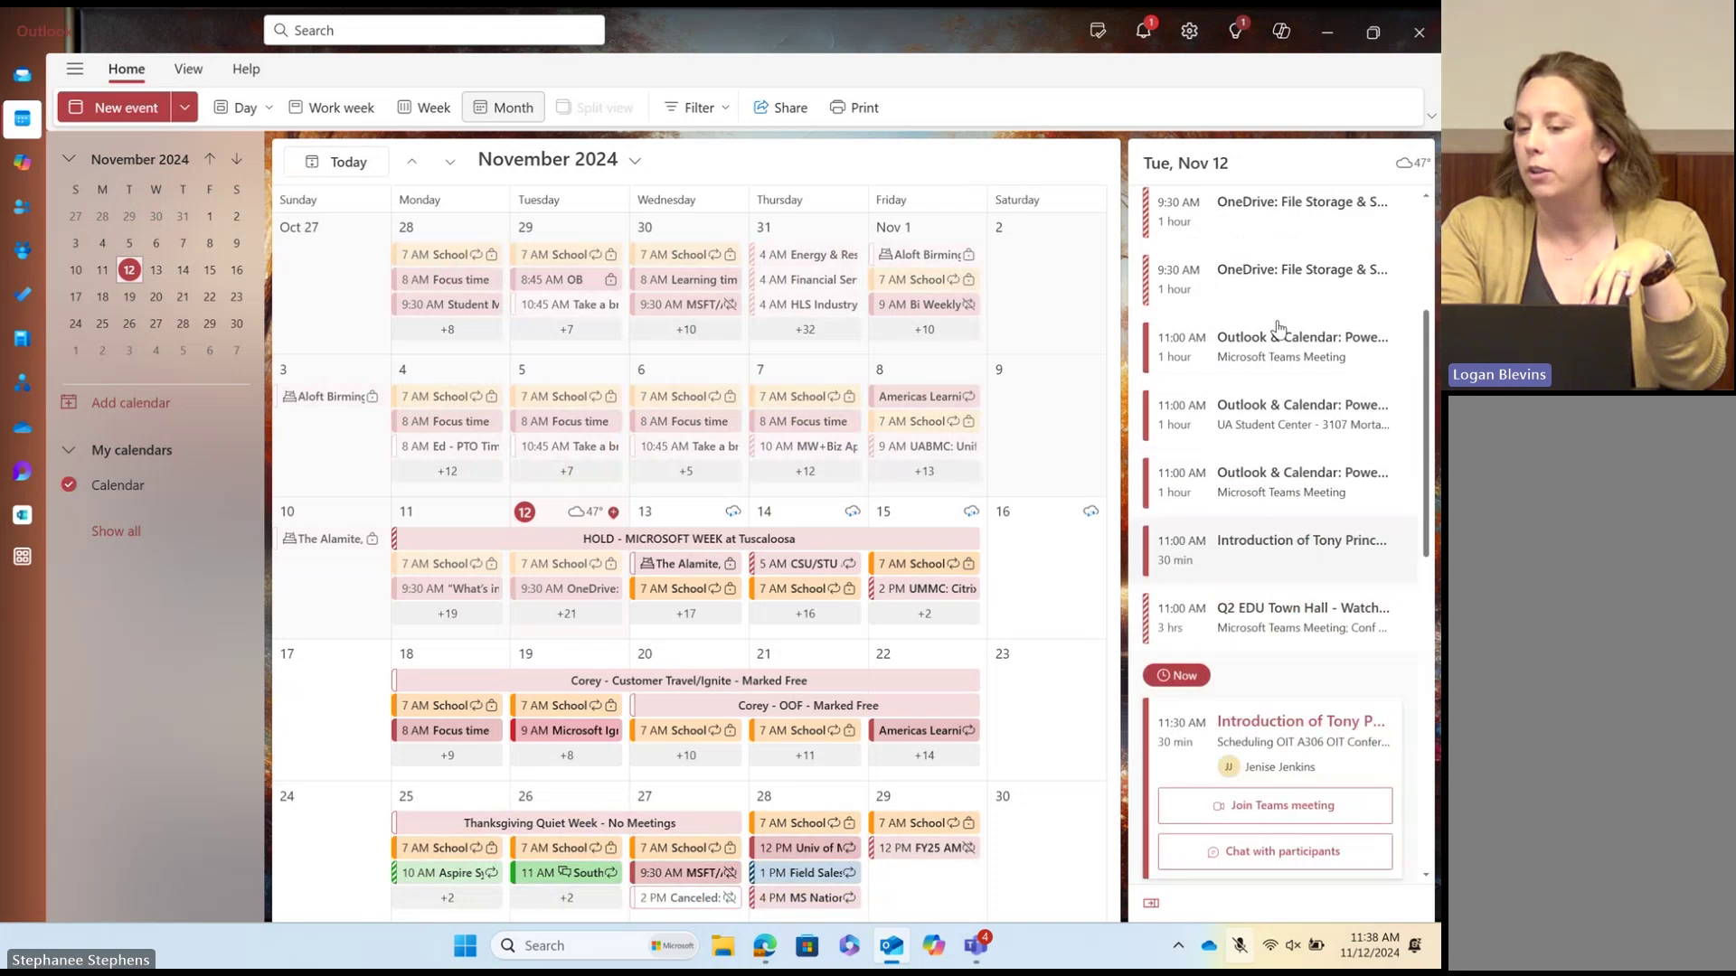
{"action": "scroll", "coordinate": [1278, 327], "scroll_direction": "down", "scroll_amount": 6}
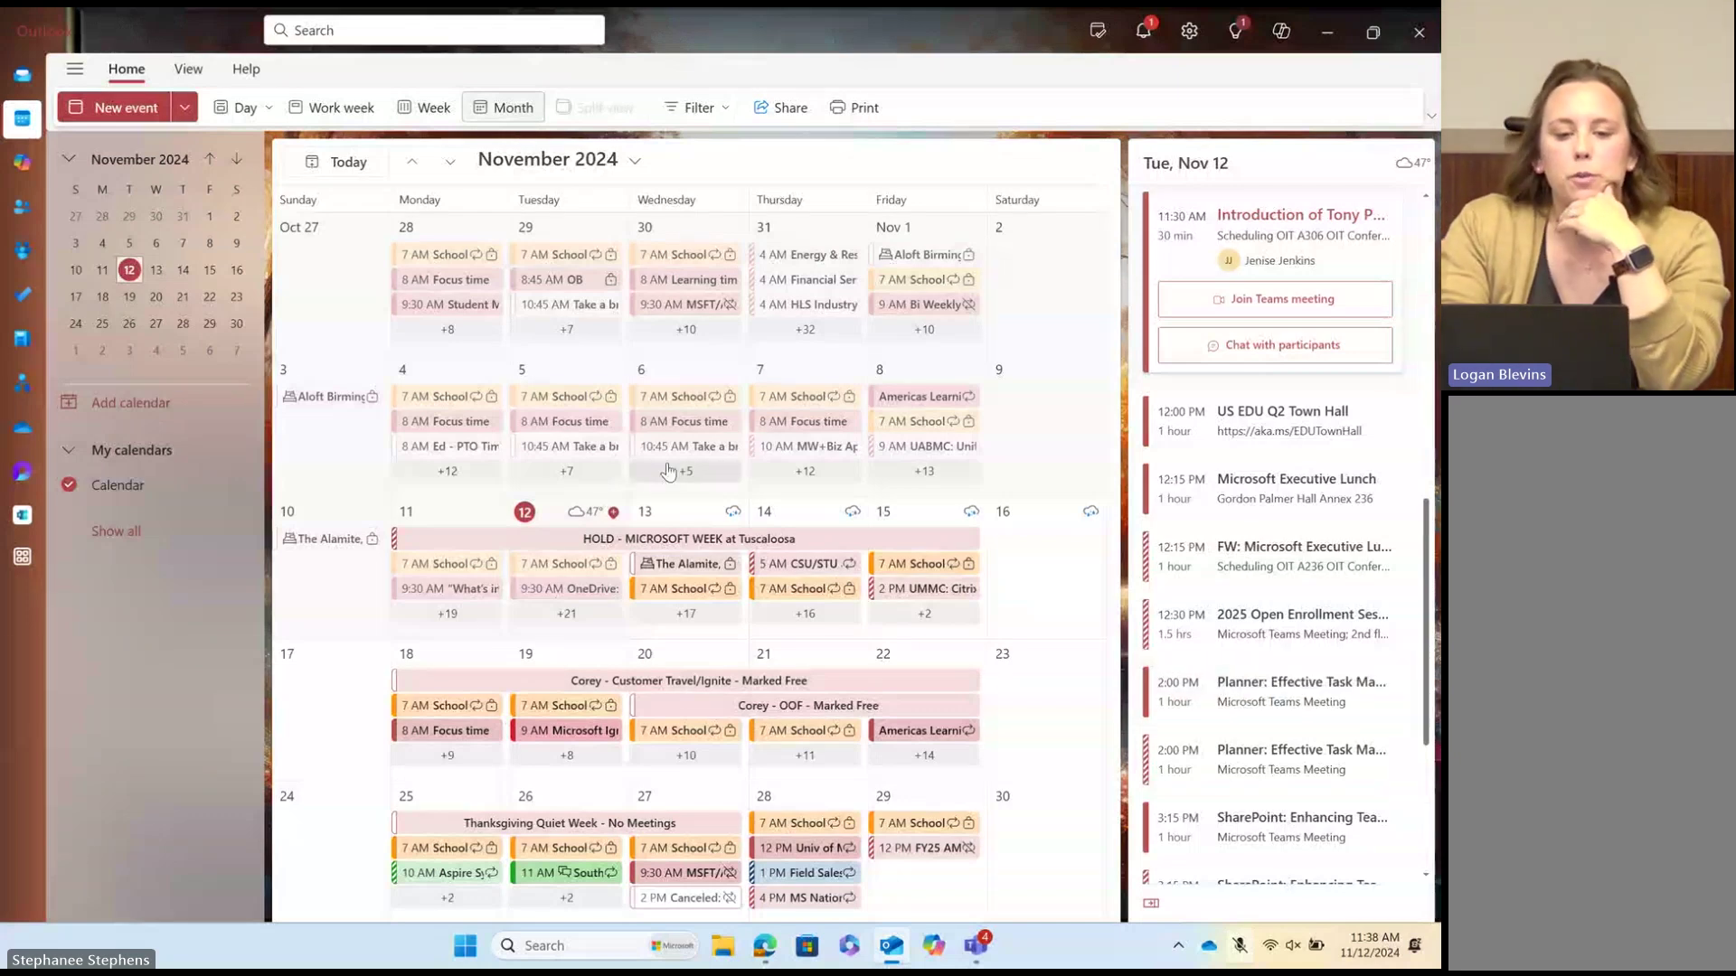
Step: Switch the calendar to a day view that spans 3 days
{"action": "left_click", "coordinate": [237, 112]}
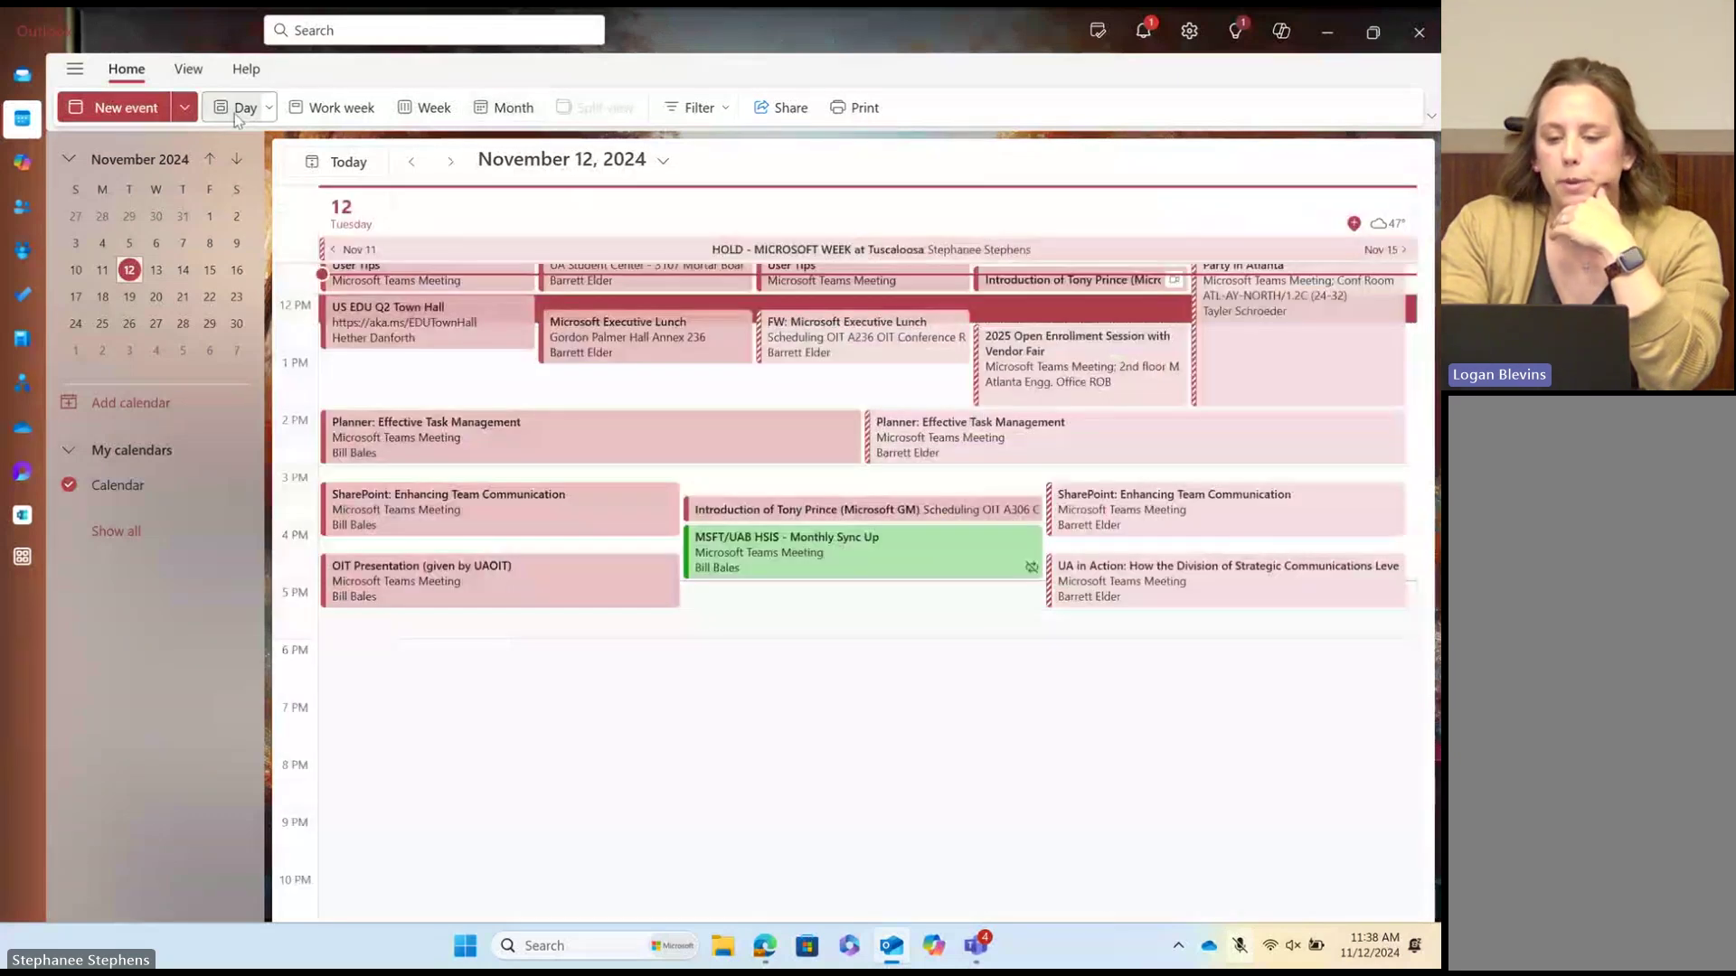
{"action": "left_click", "coordinate": [273, 109]}
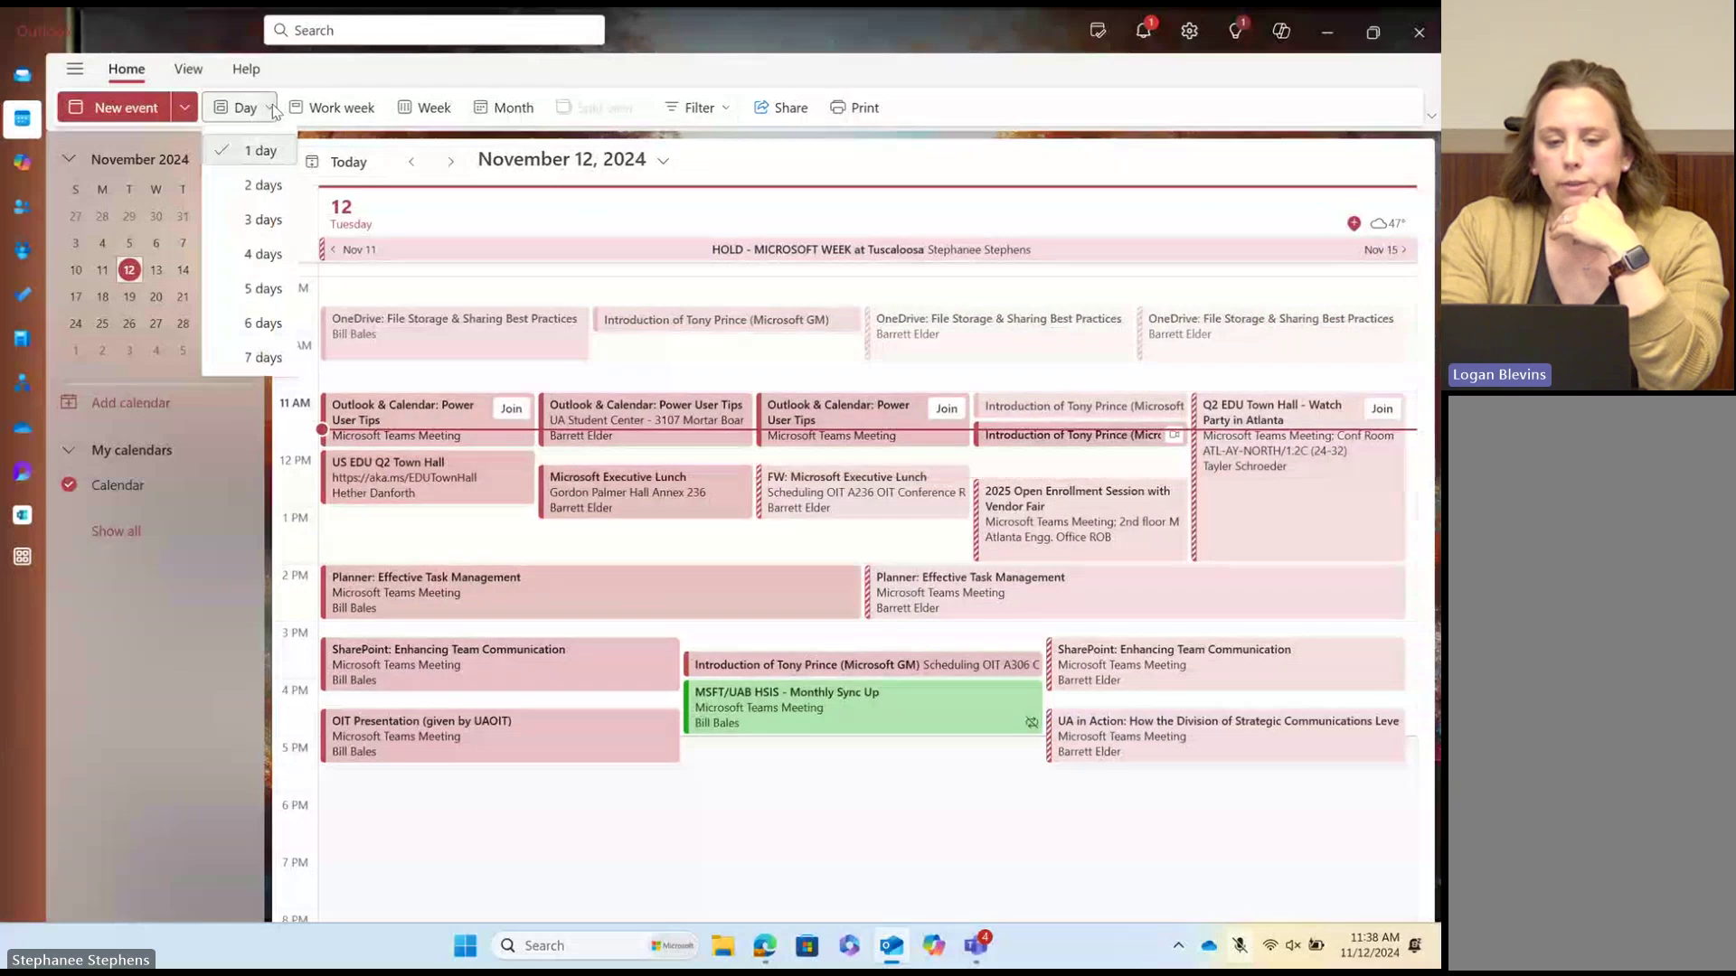
{"action": "left_click", "coordinate": [263, 219]}
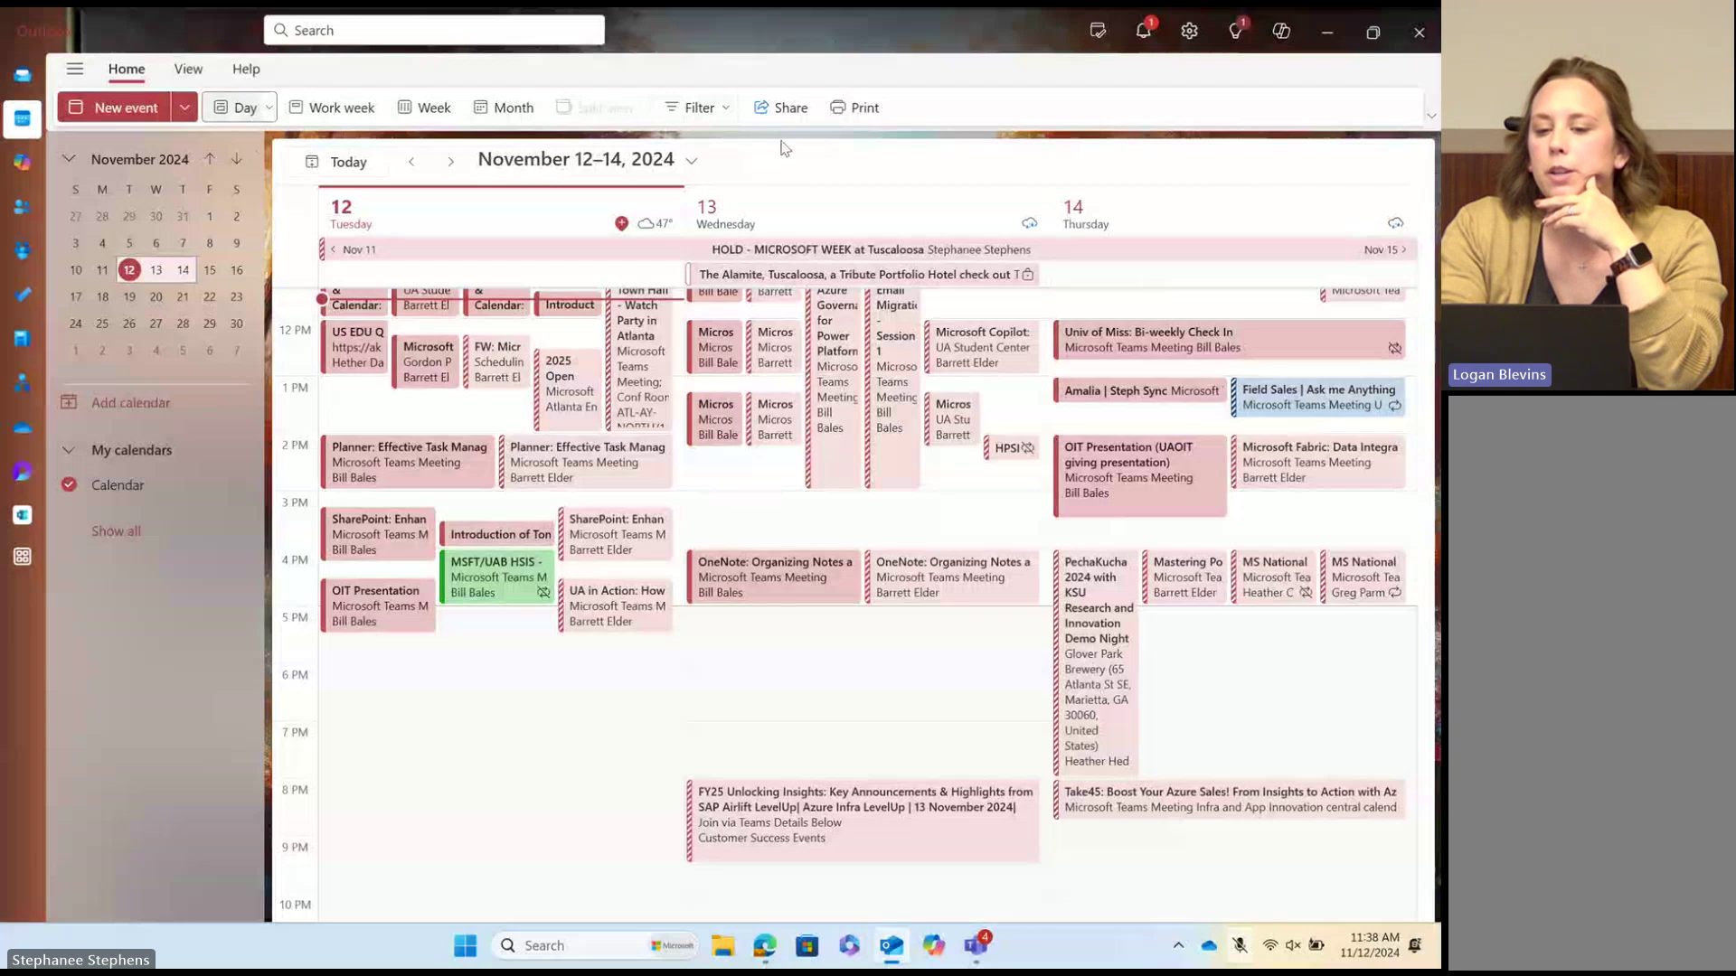
Step: Examine the calendar filter options, including the list of categories, without changing any of them
{"action": "left_click", "coordinate": [709, 113]}
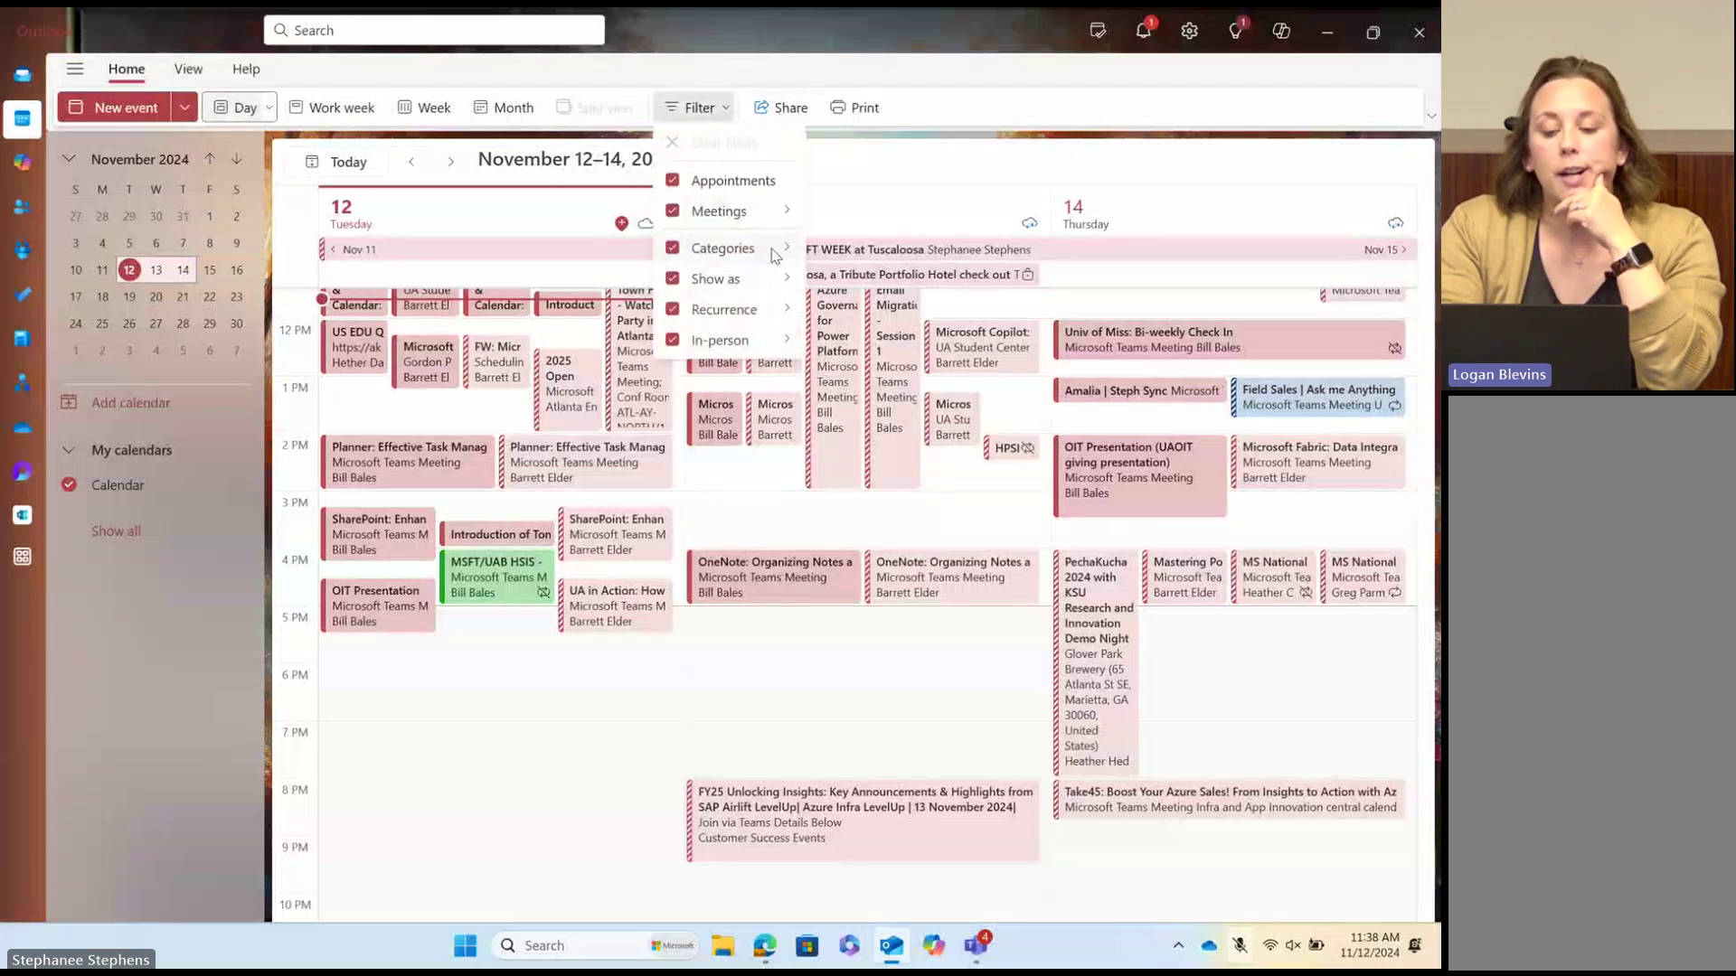
{"action": "mouse_move", "coordinate": [784, 258]}
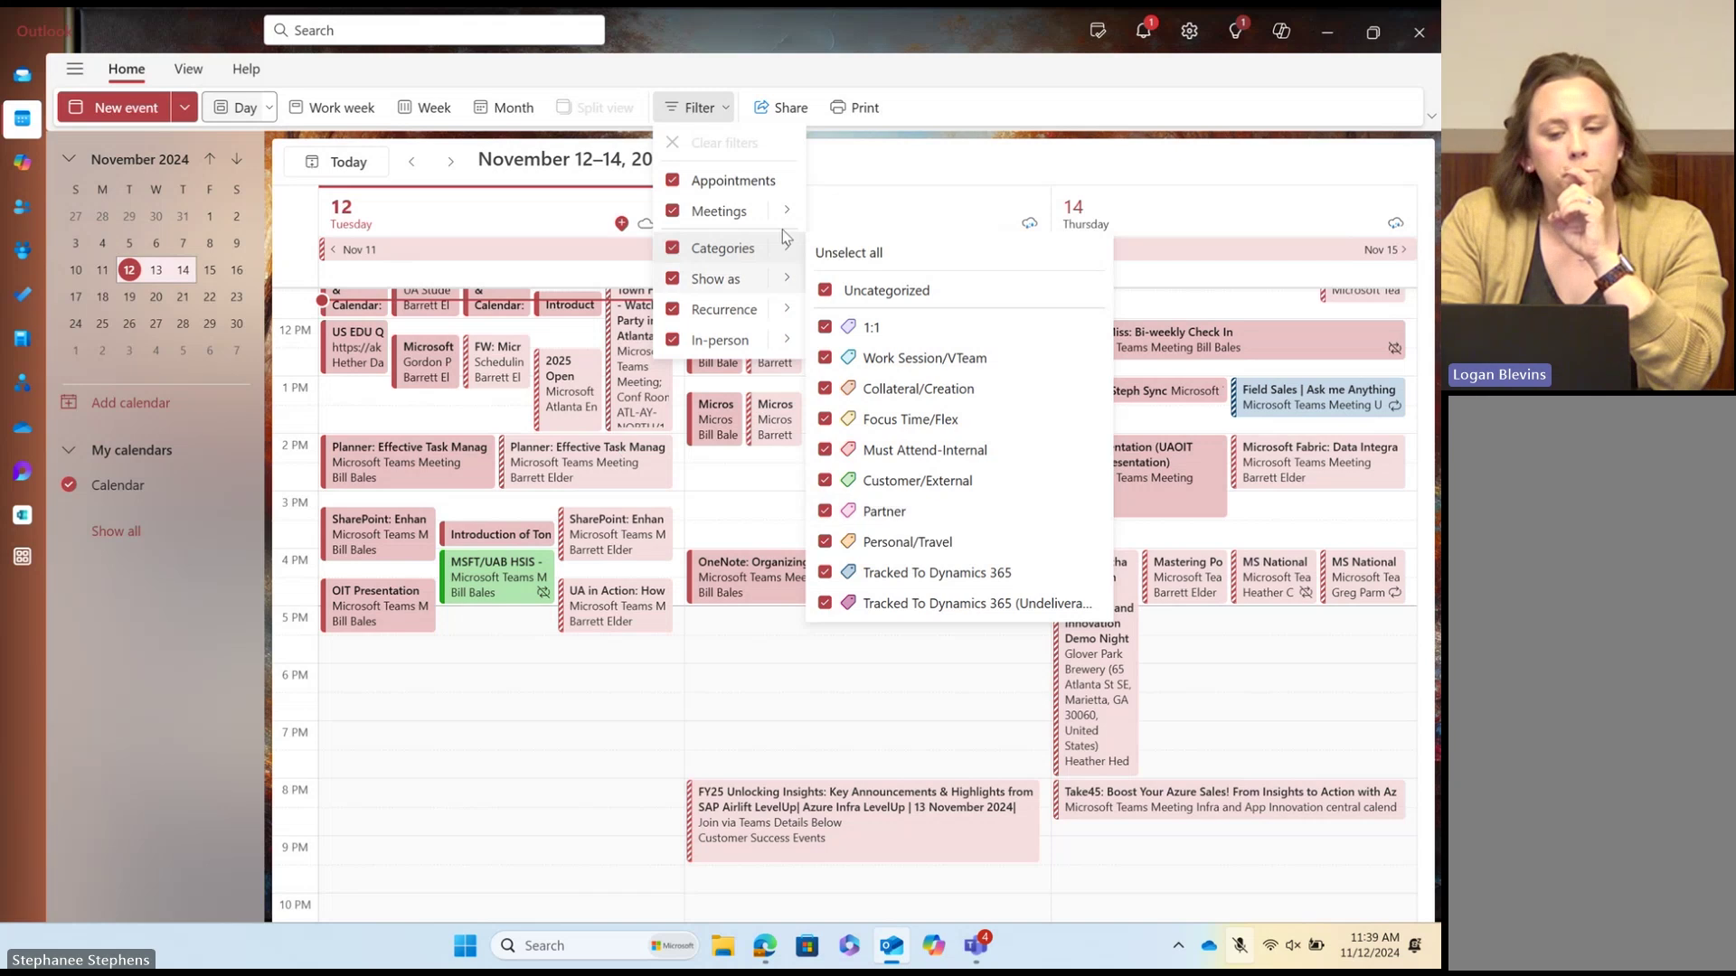
{"action": "left_click", "coordinate": [964, 87]}
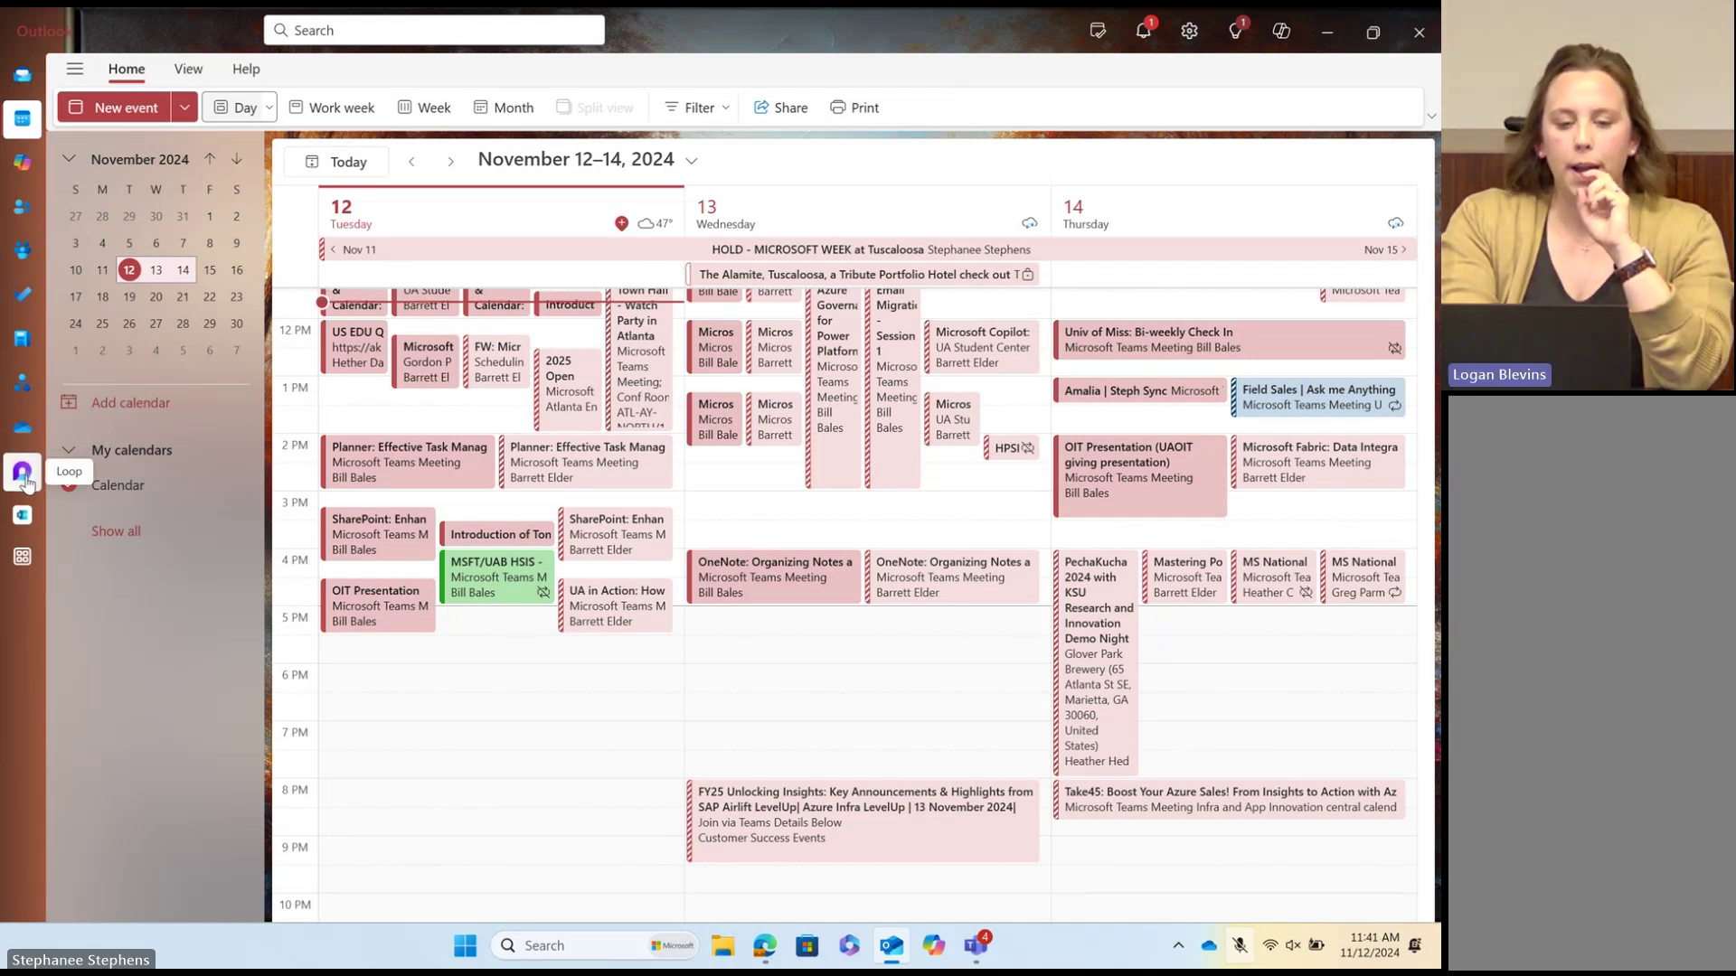
Step: Switch to mail and, in a new message, start a Copilot draft with the suggested Short and friendly message prompt
{"action": "left_click", "coordinate": [22, 77]}
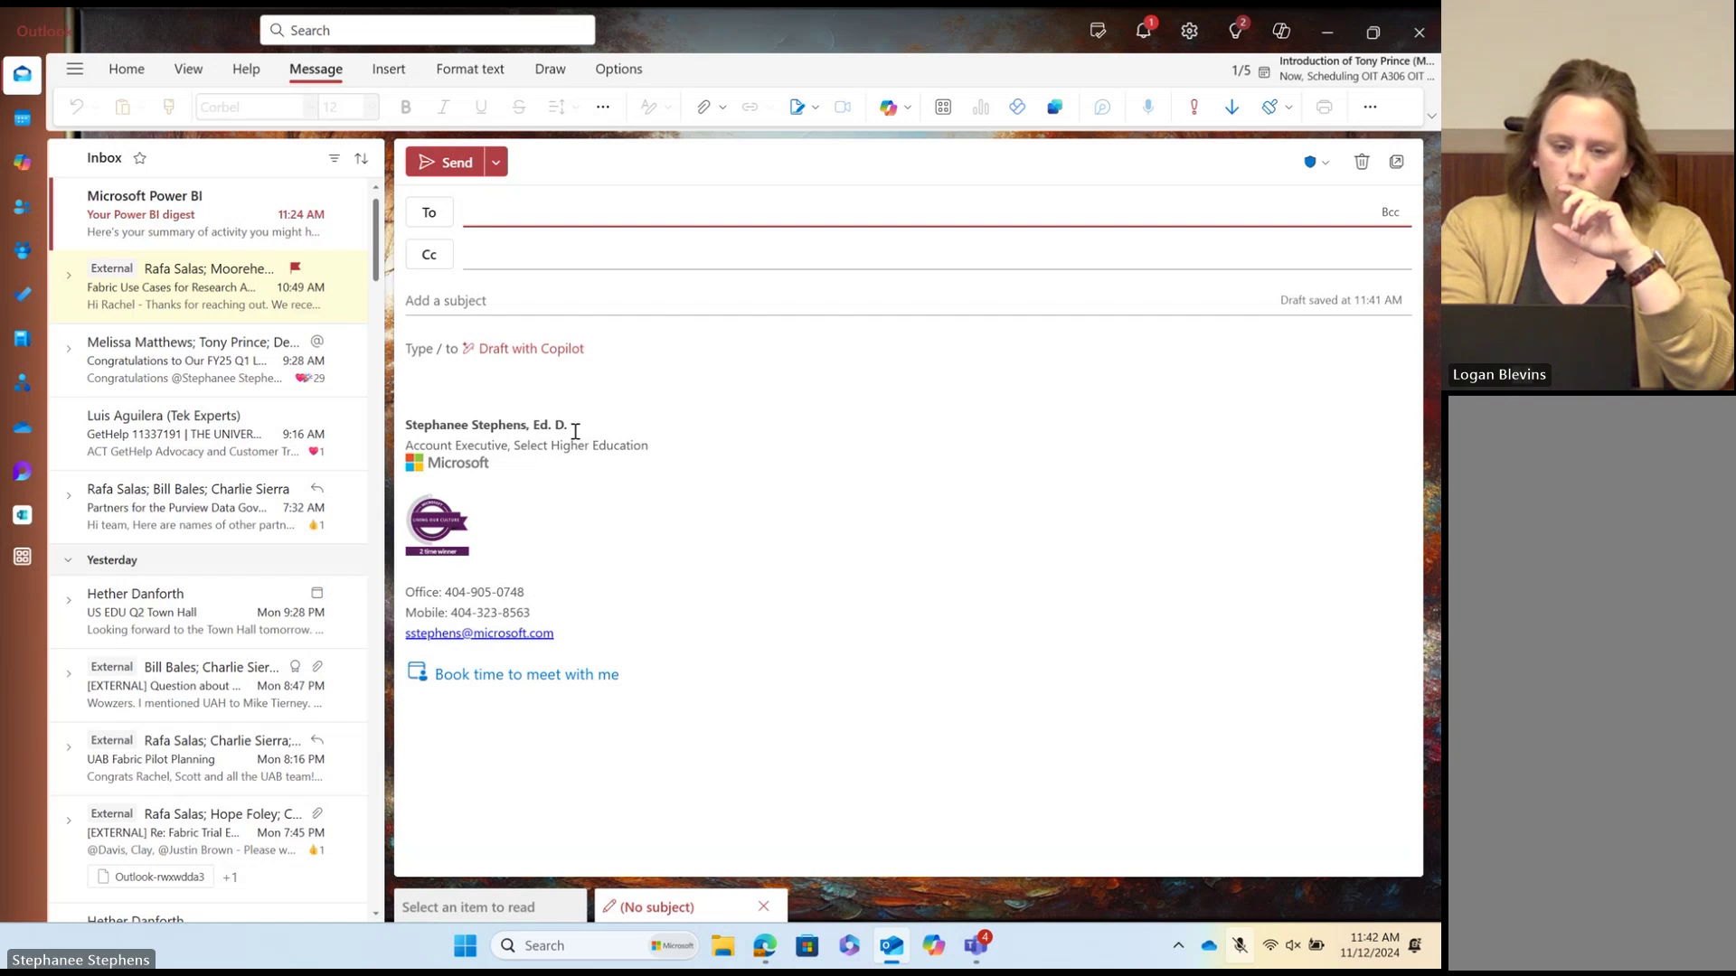
{"action": "left_click", "coordinate": [529, 350]}
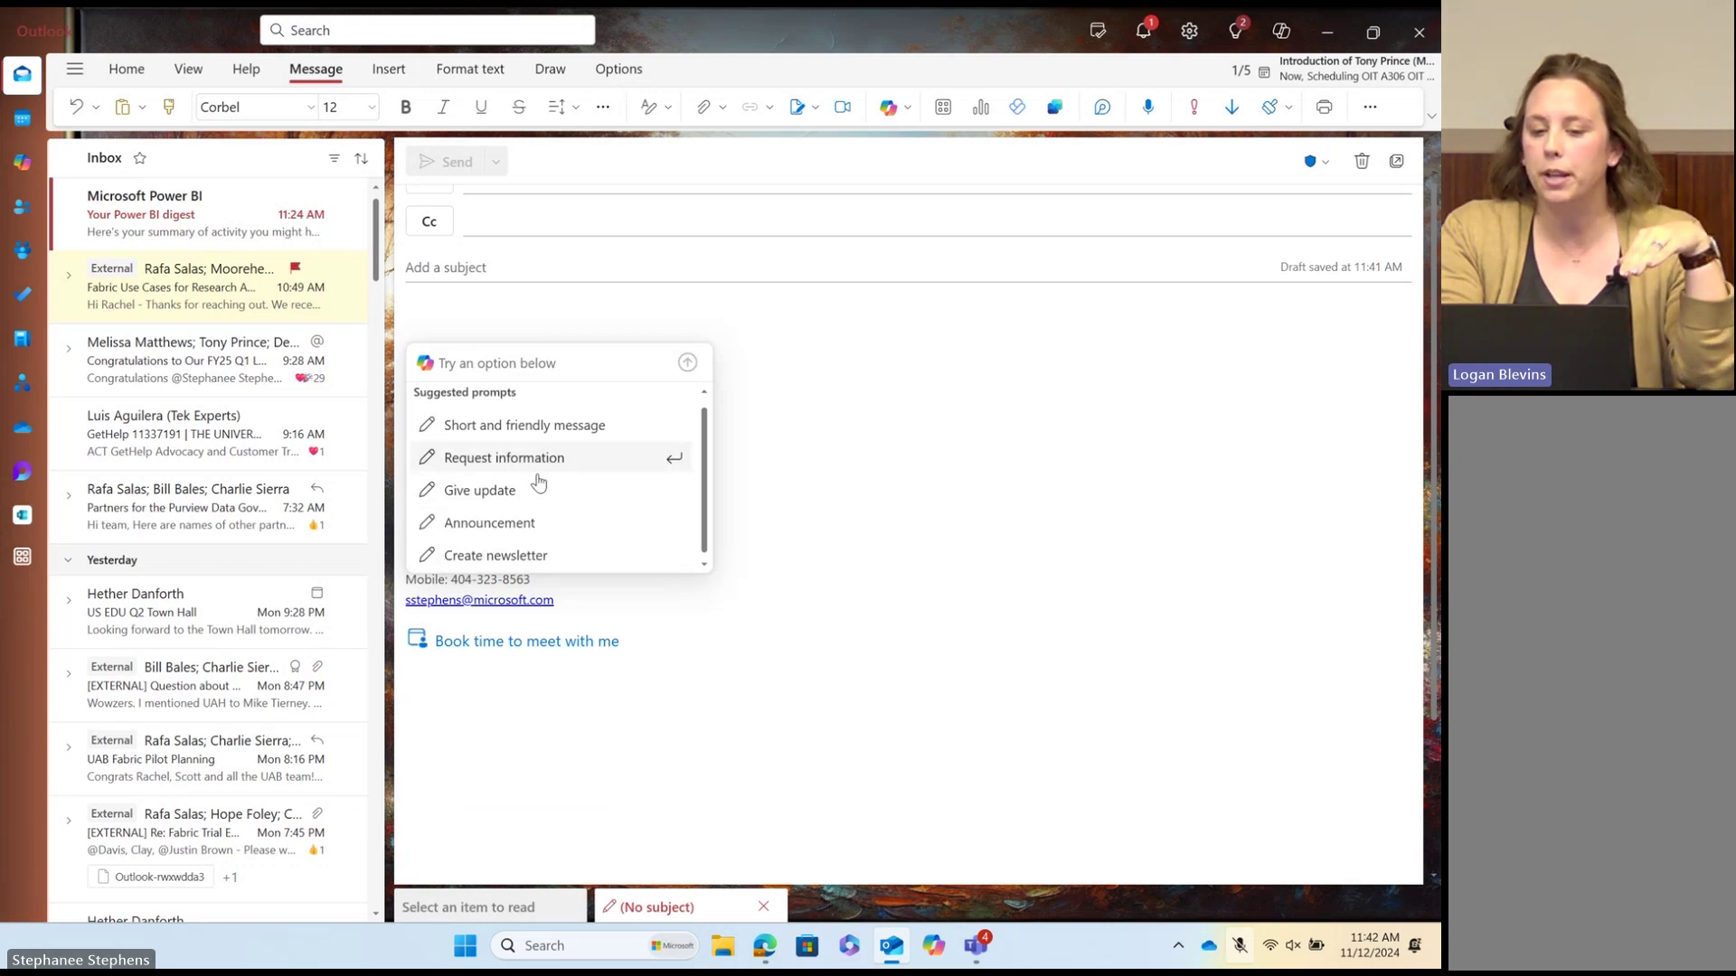
{"action": "left_click", "coordinate": [534, 440]}
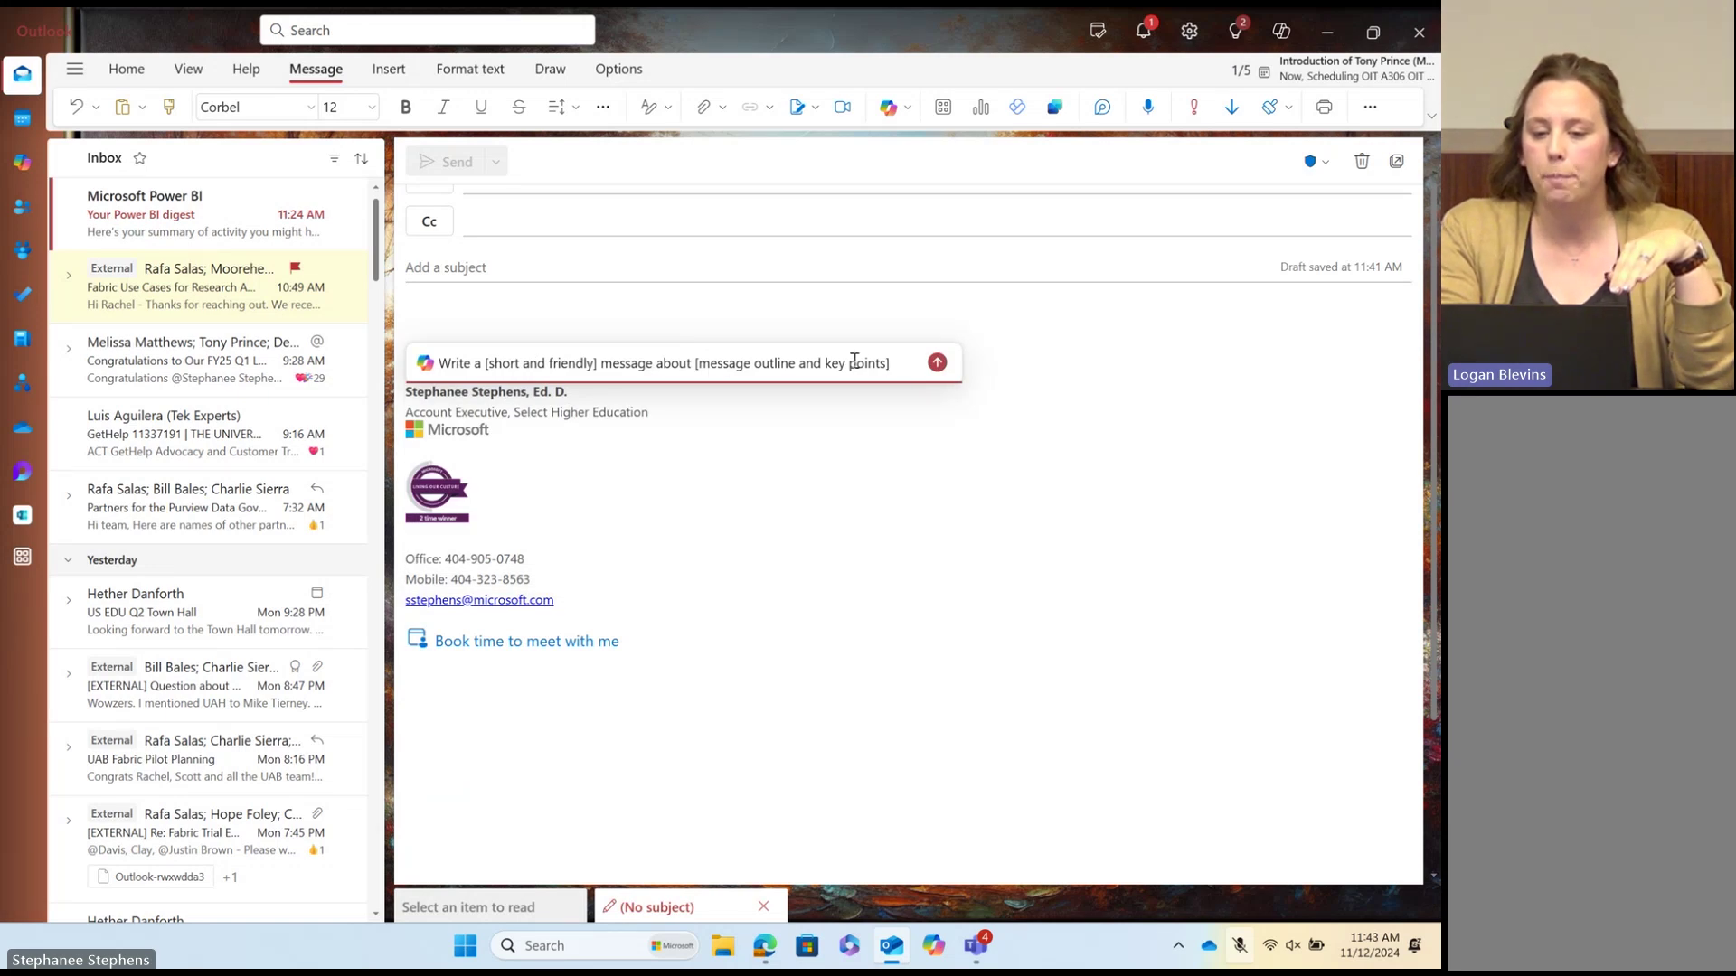
Step: Replace the prompt's outline placeholder with "Microsoft Week to the UA team" and generate the email draft
{"action": "left_click_drag", "start_coordinate": [893, 364], "coordinate": [699, 365]}
{"action": "type", "text": "Micros"}
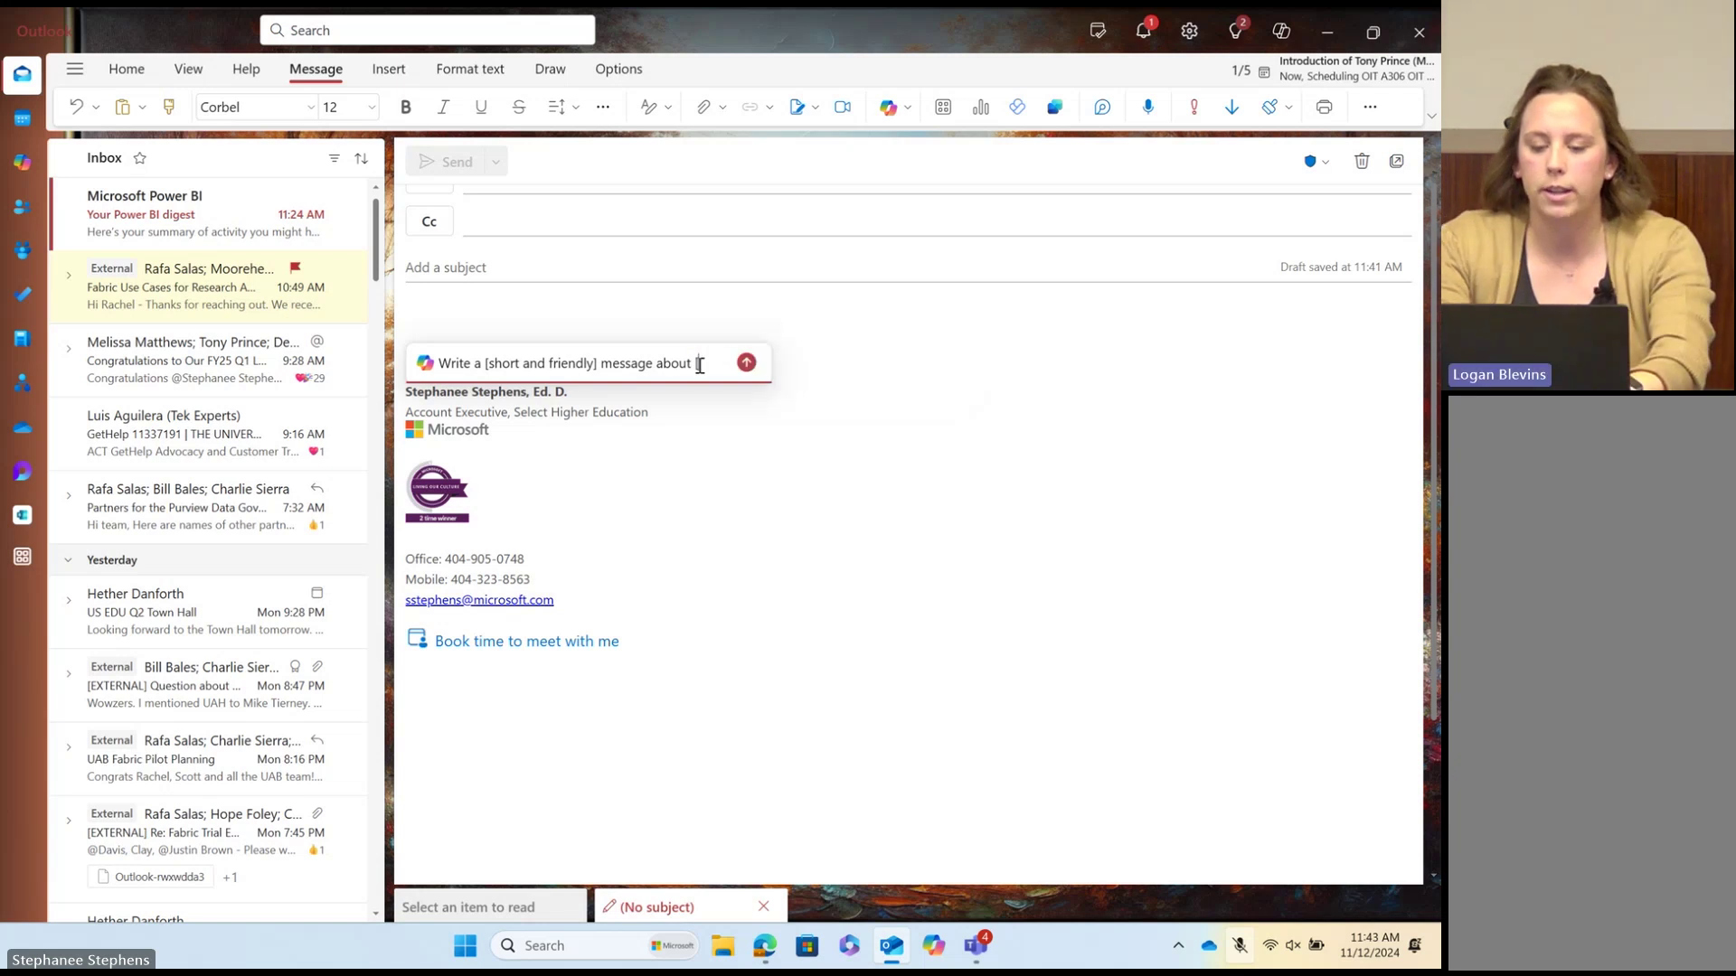
{"action": "type", "text": "oft "}
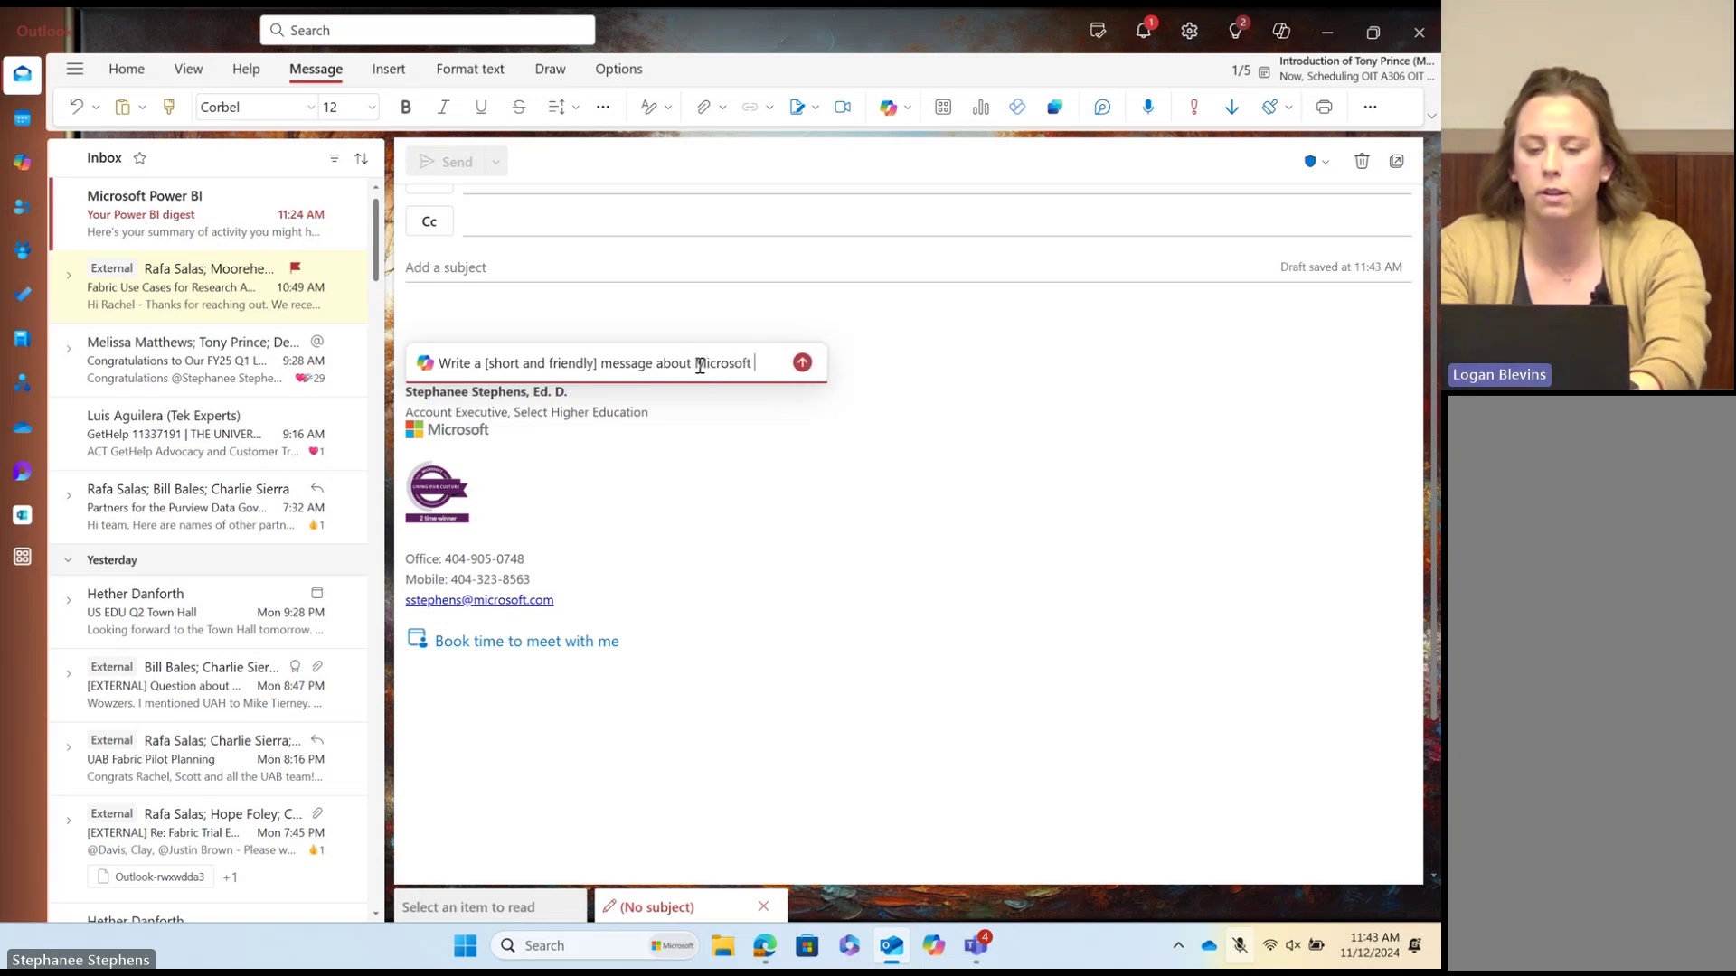
{"action": "type", "text": "Week to "}
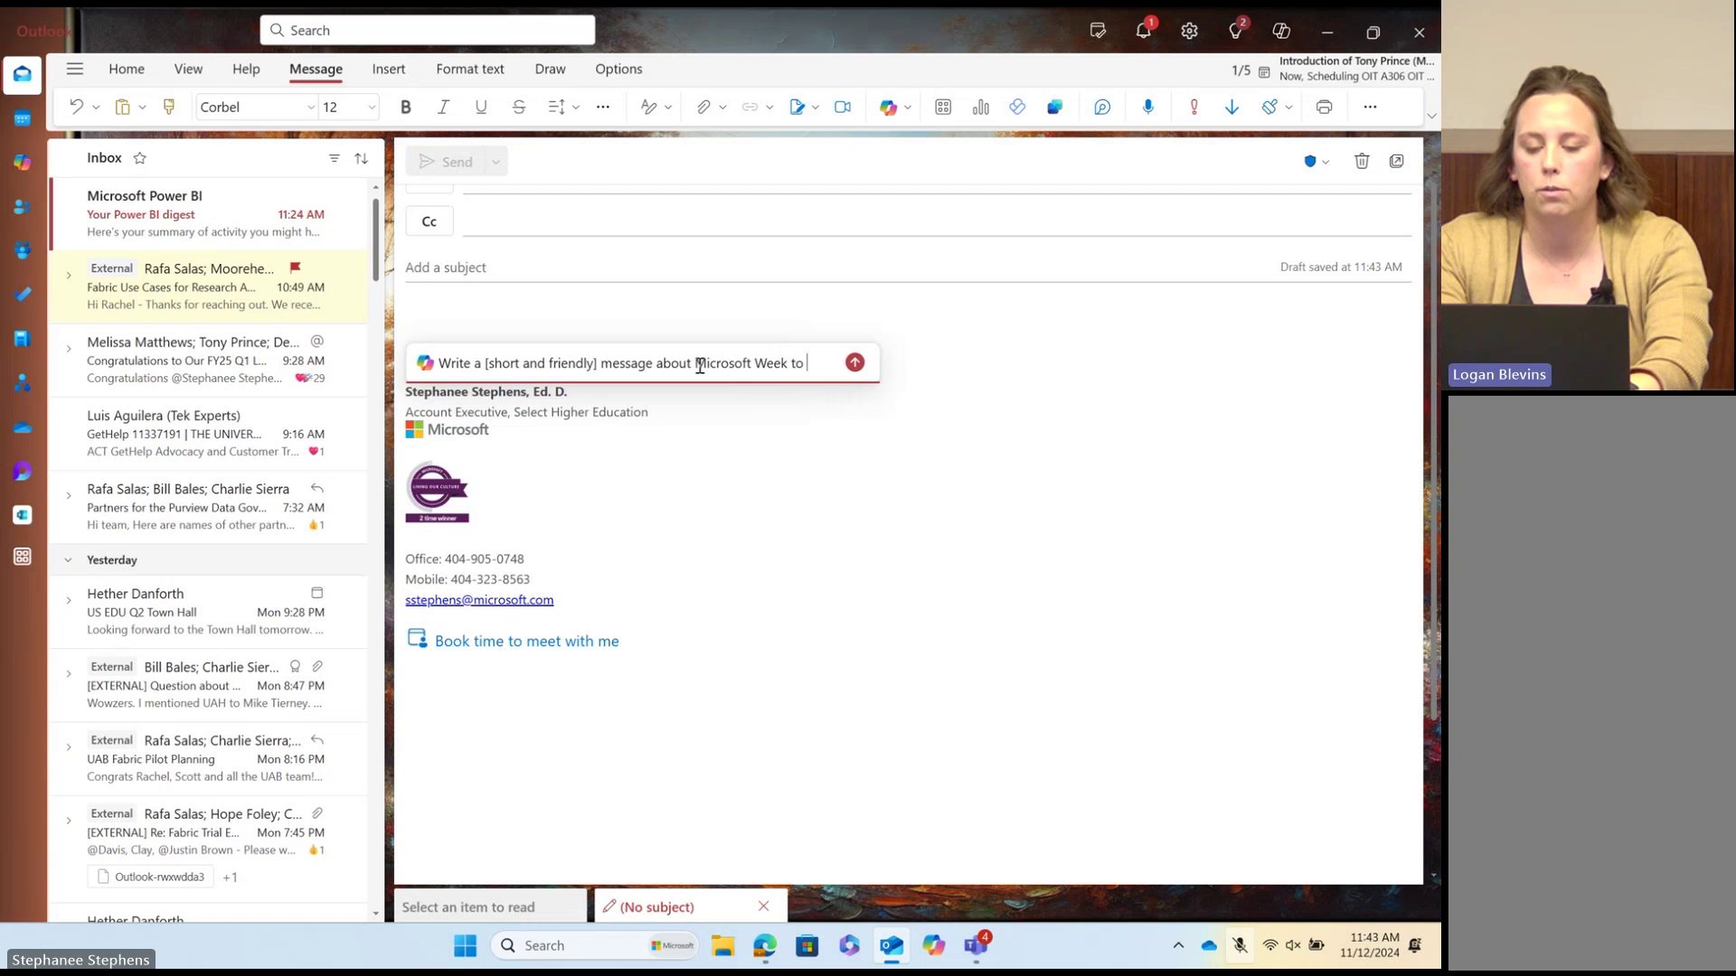
{"action": "type", "text": "the UA team"}
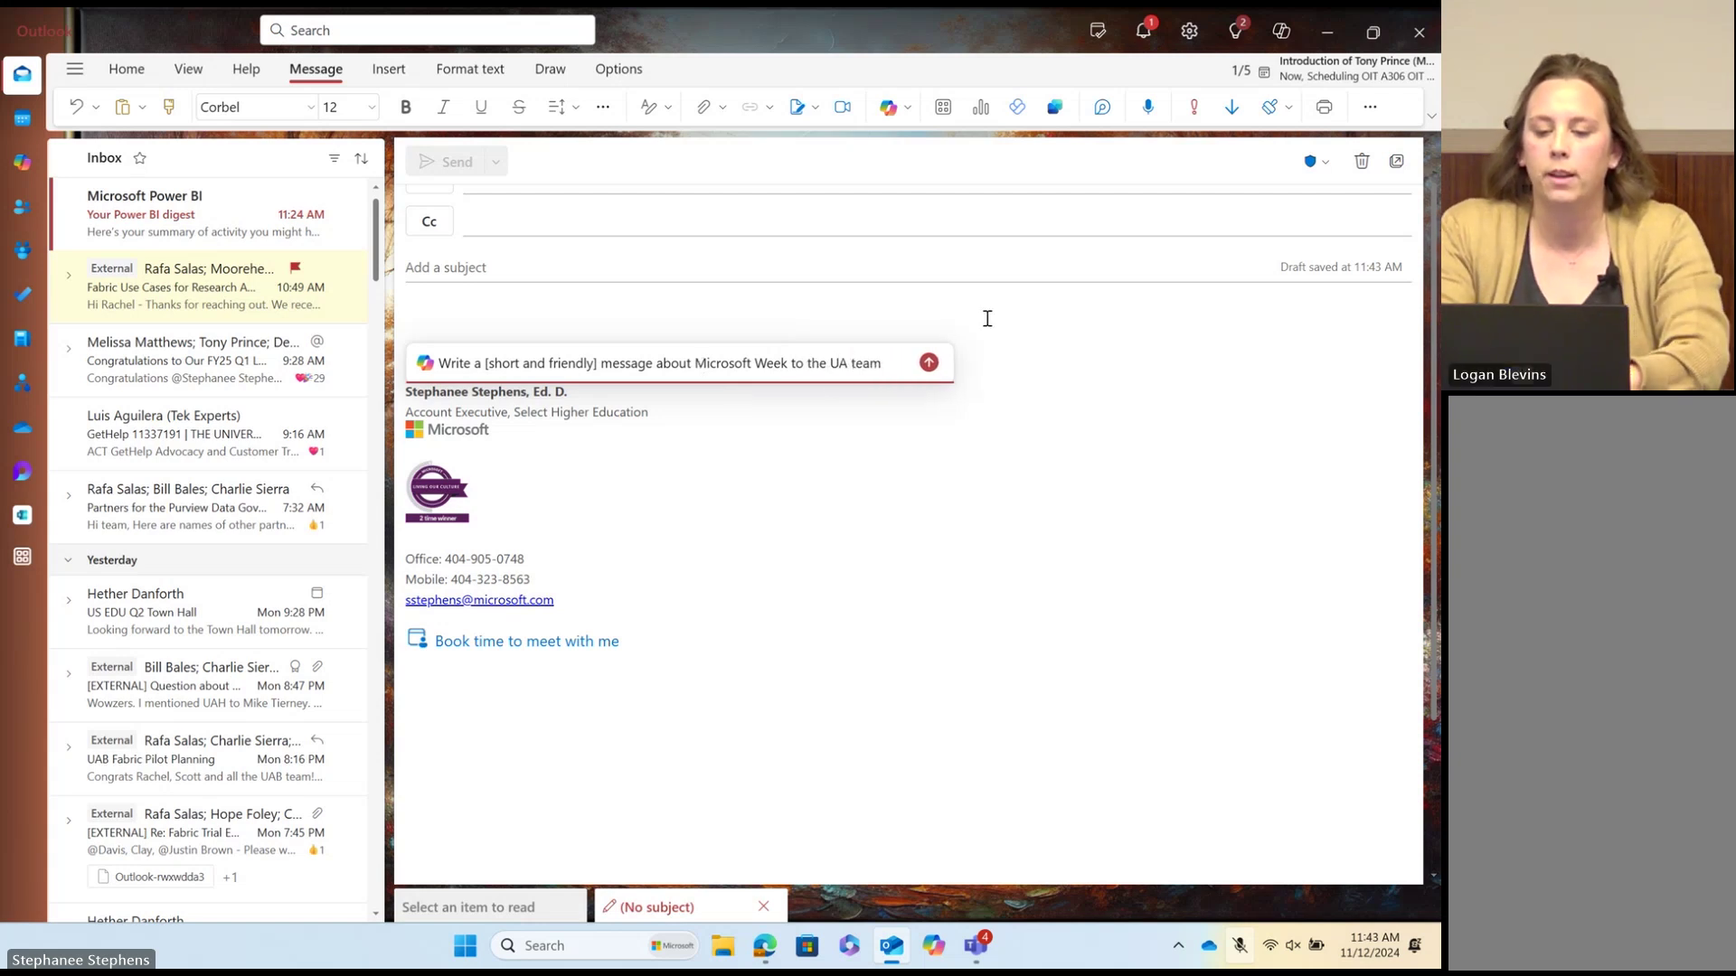
{"action": "left_click", "coordinate": [930, 363]}
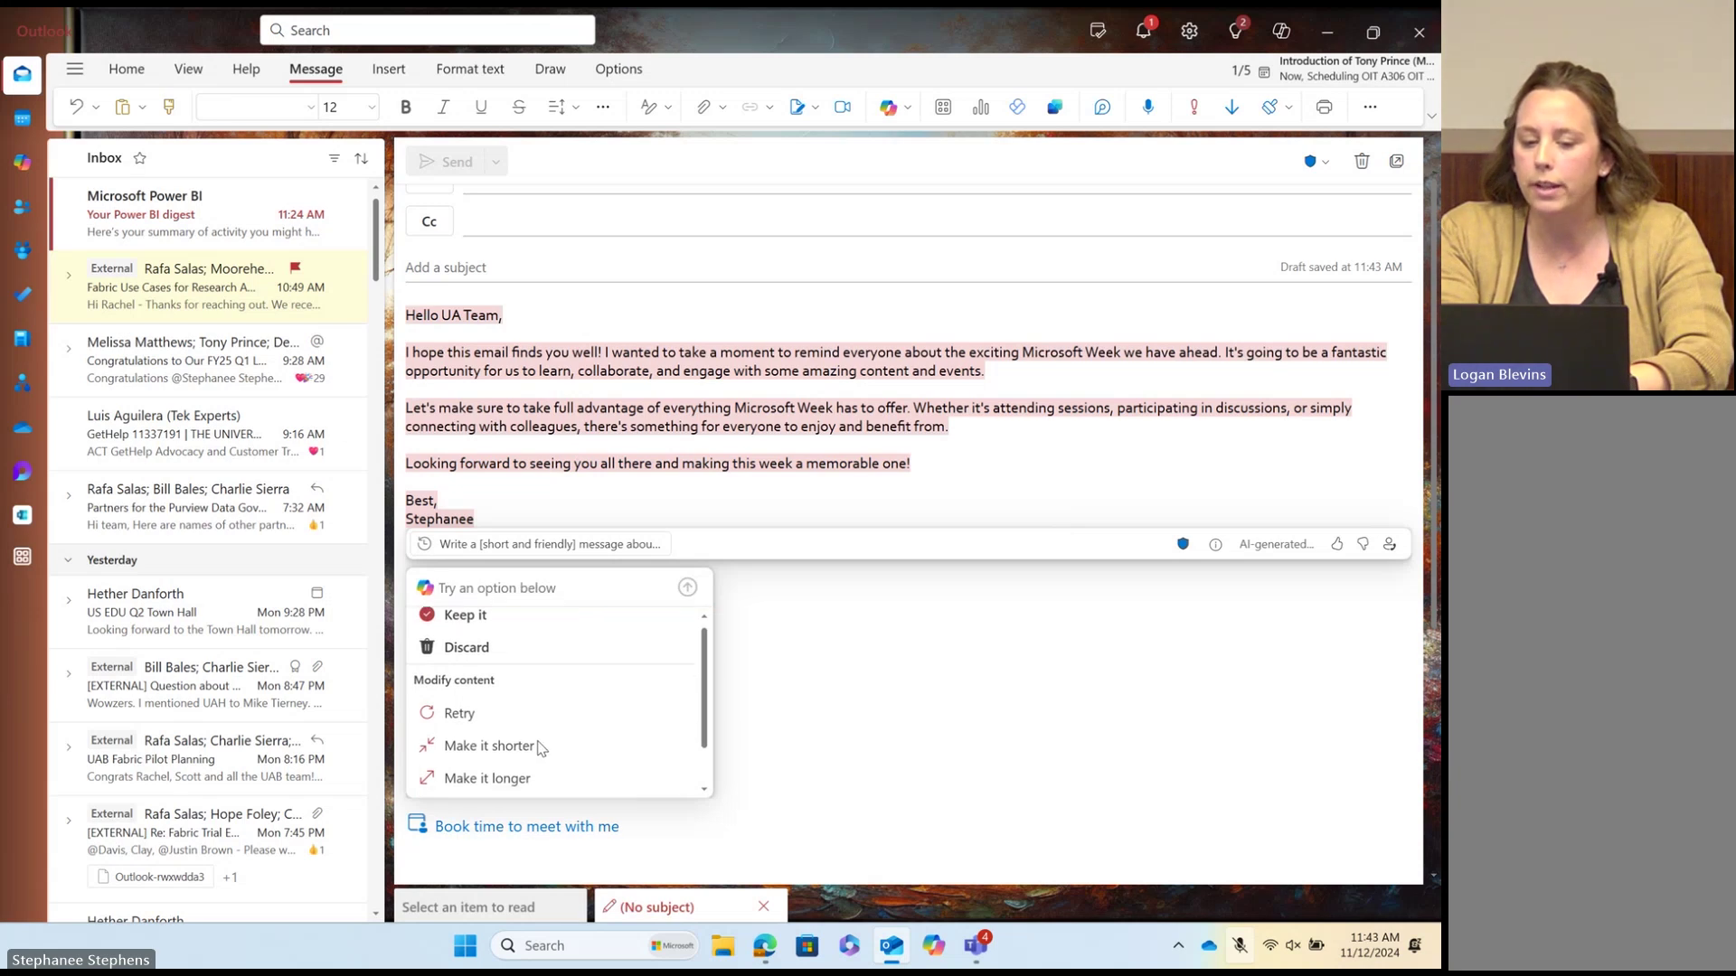
Step: Have Copilot make the draft shorter and keep the shortened version in the email
{"action": "scroll", "coordinate": [539, 747], "scroll_direction": "down", "scroll_amount": 1}
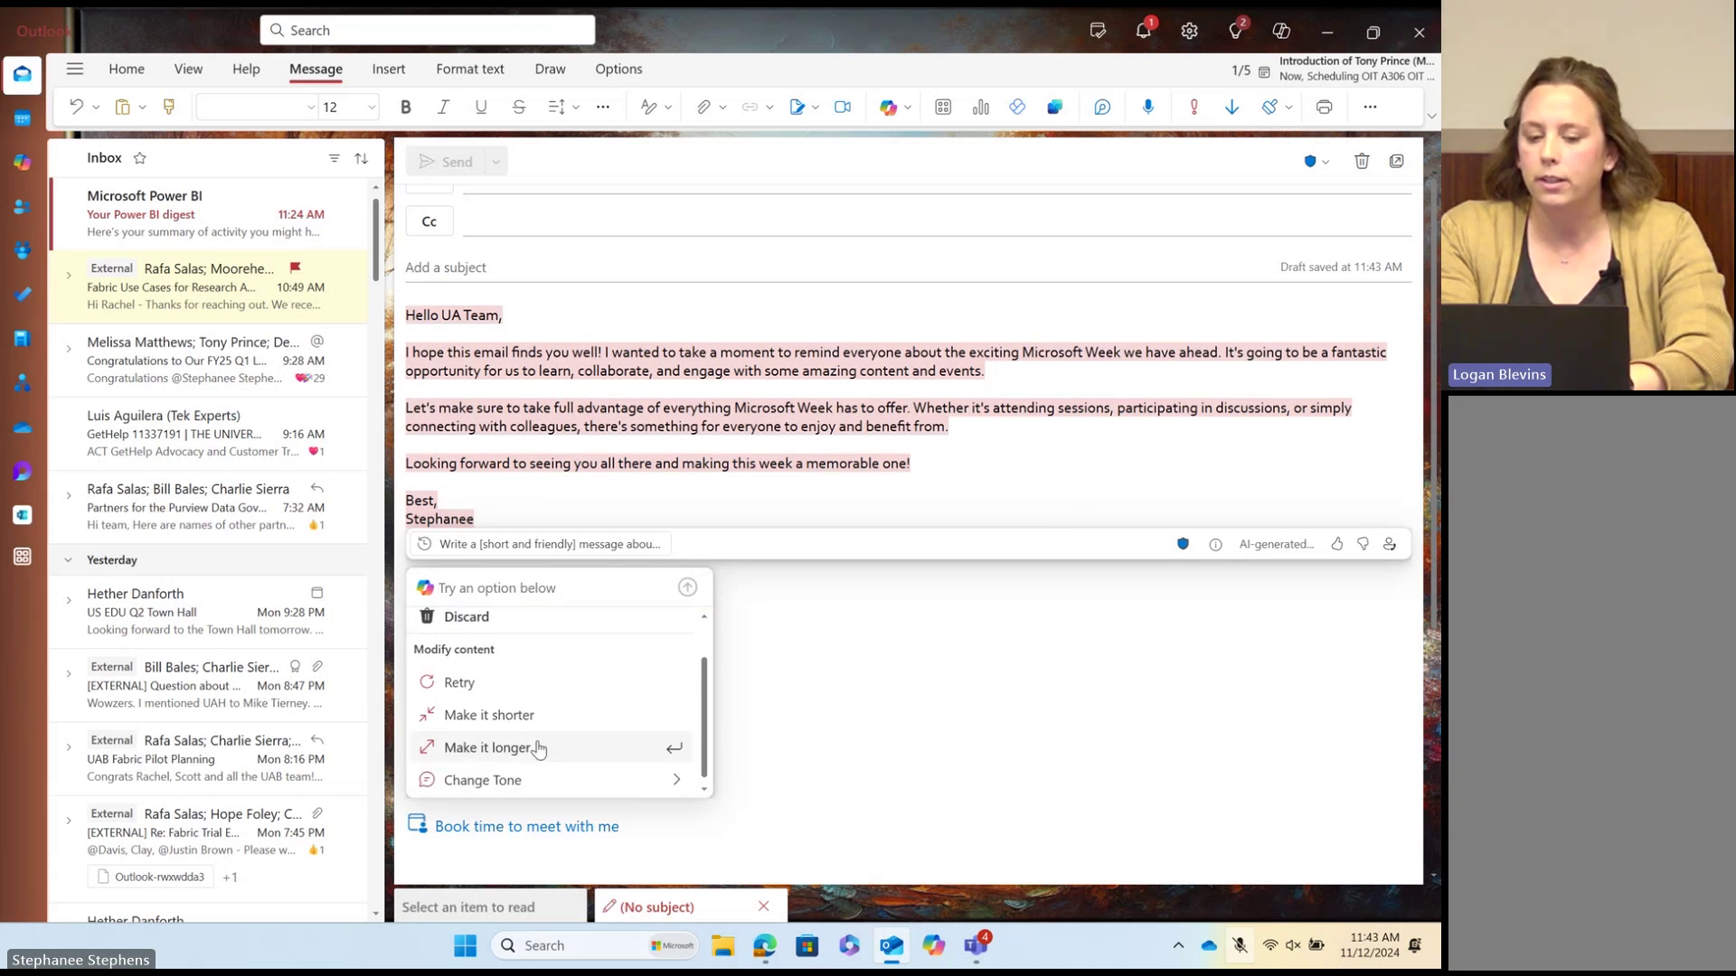
{"action": "left_click", "coordinate": [540, 716]}
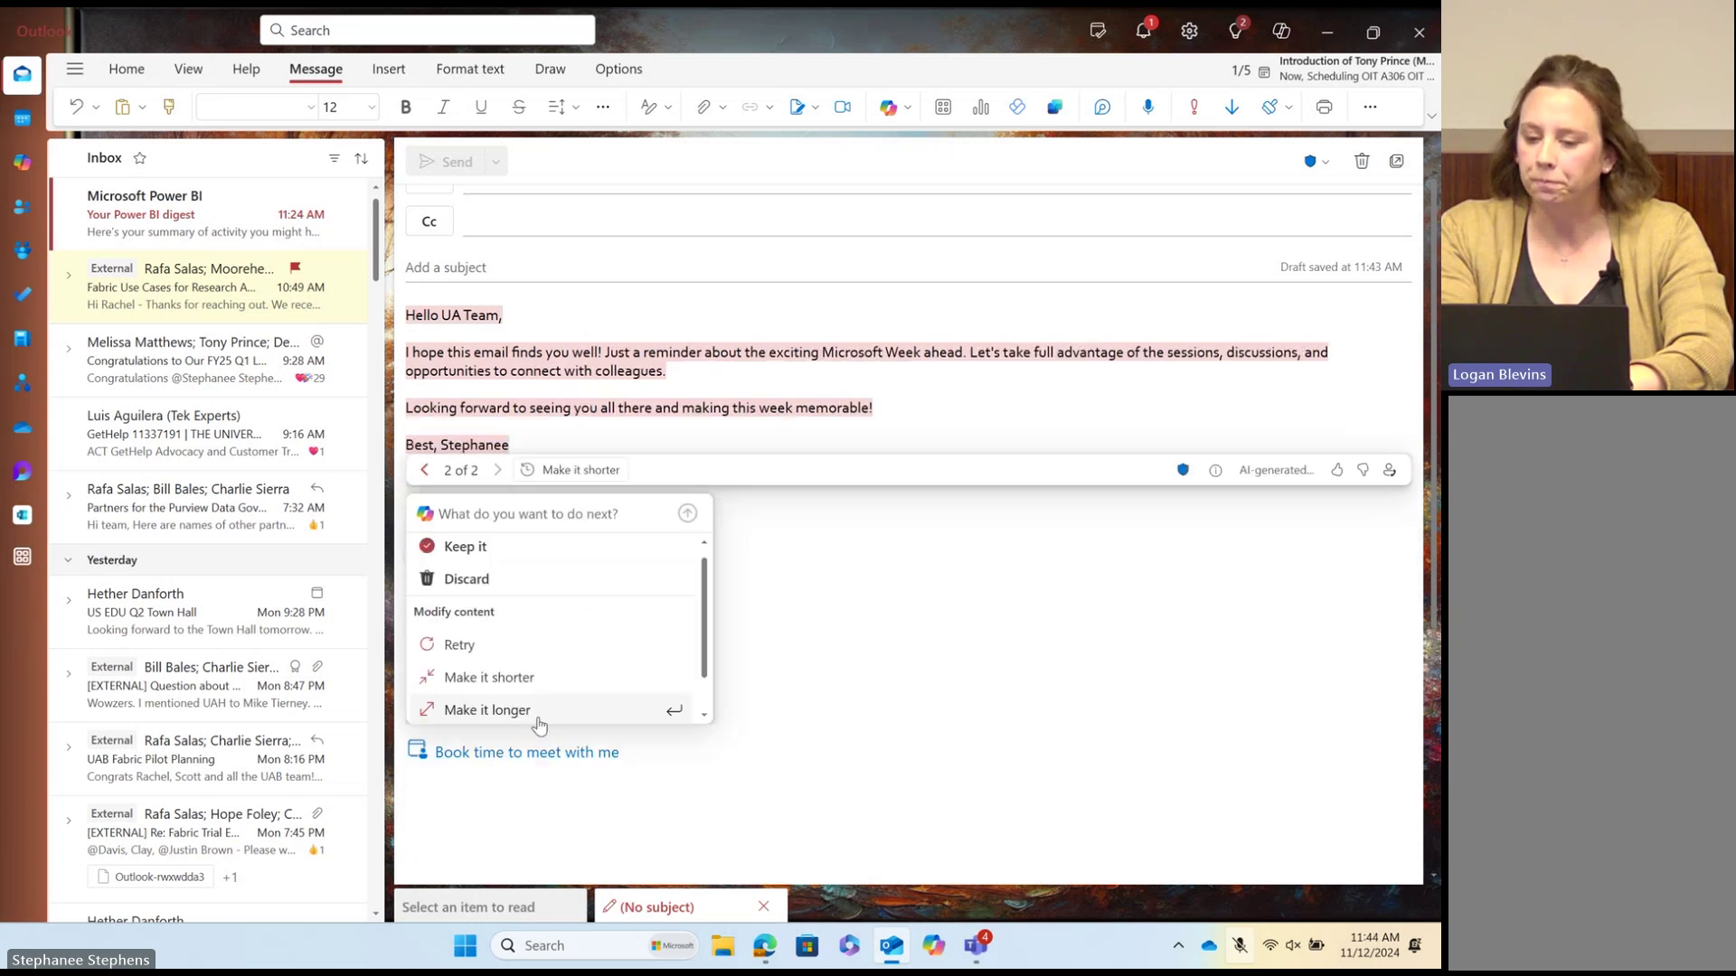
{"action": "key", "text": "ctrl+a"}
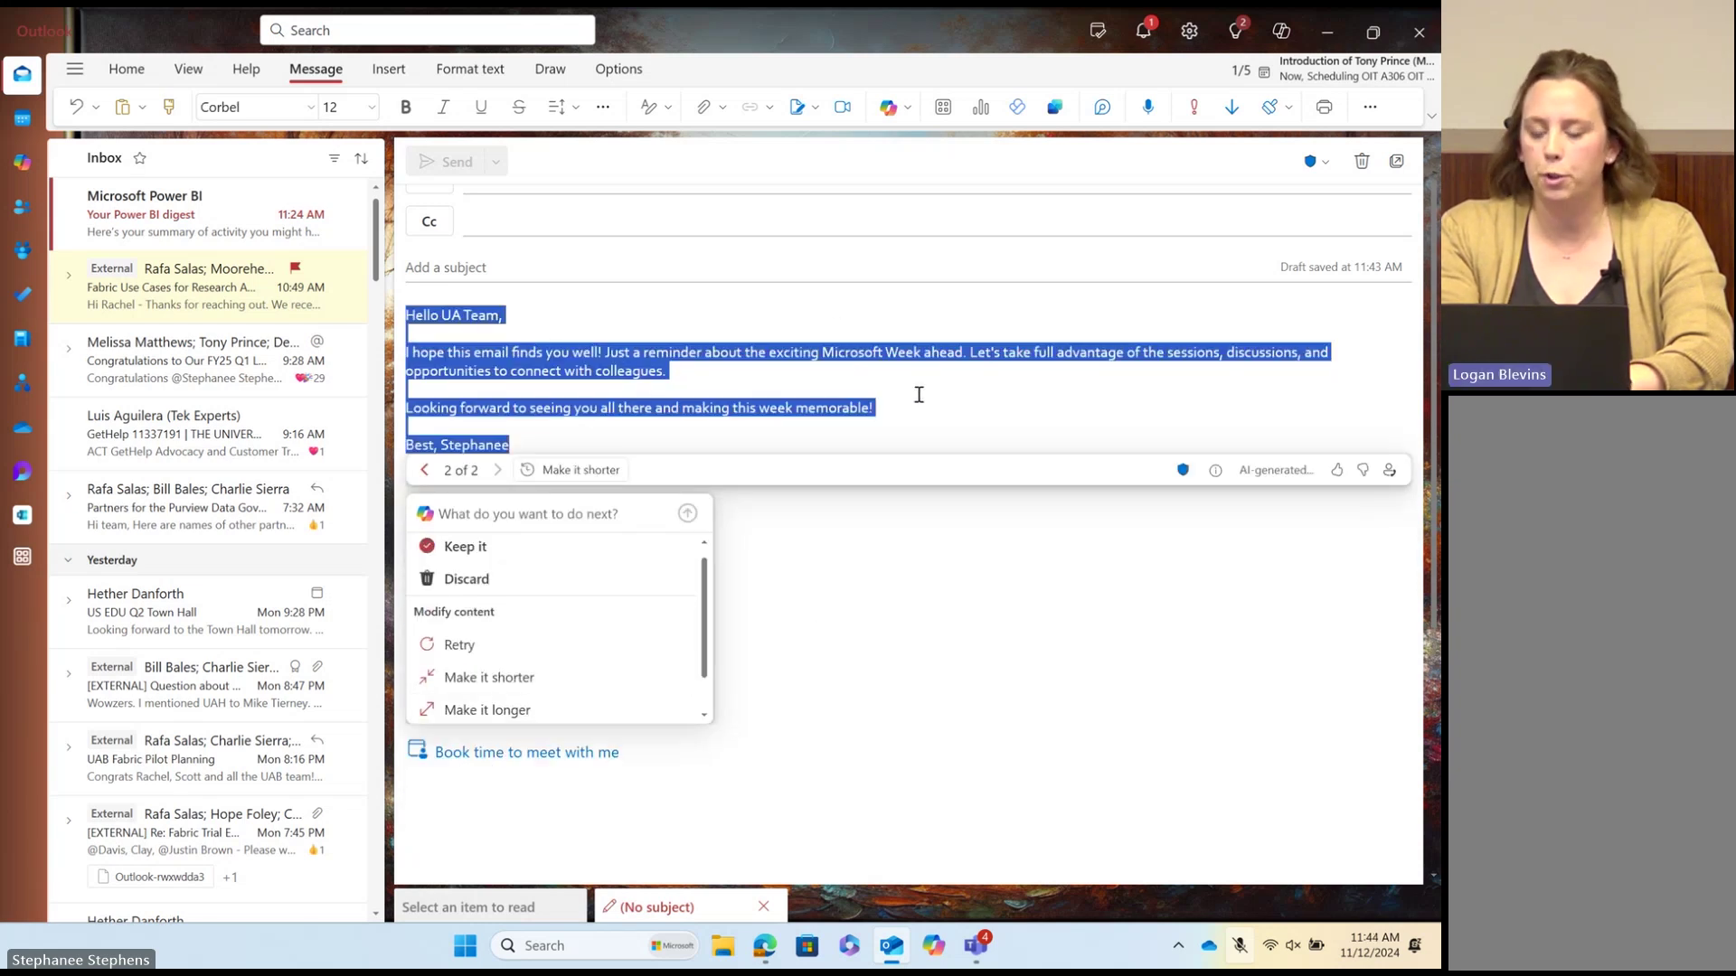
{"action": "left_click", "coordinate": [919, 395]}
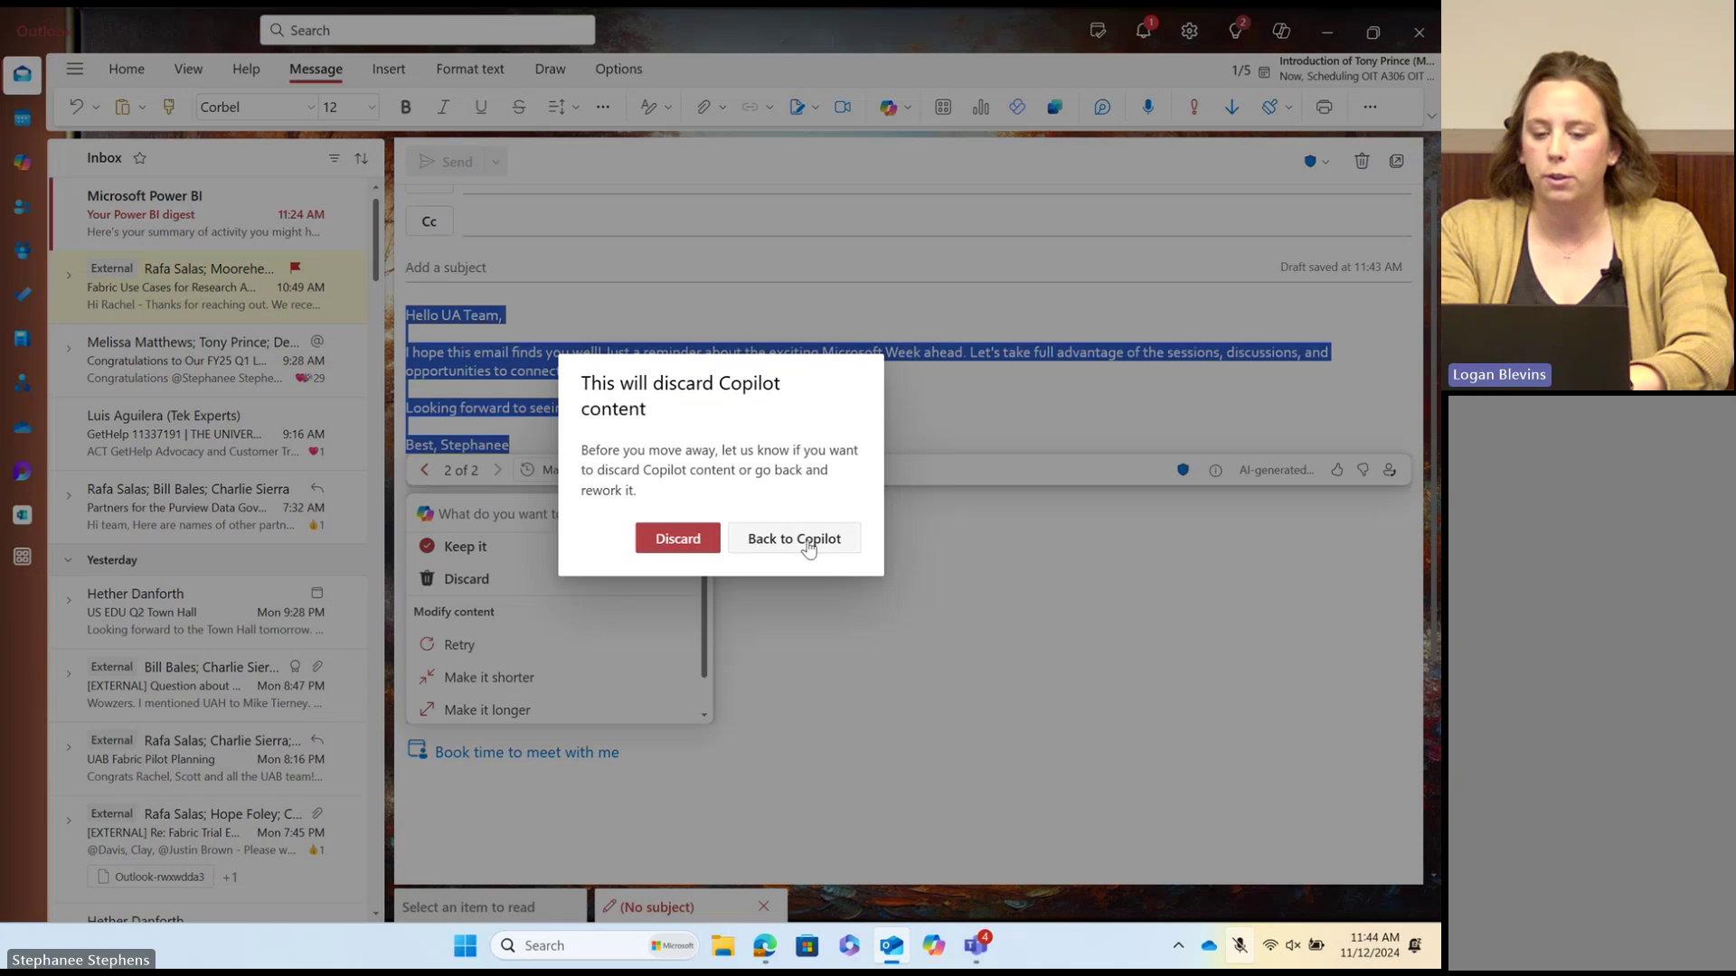
{"action": "left_click", "coordinate": [804, 543]}
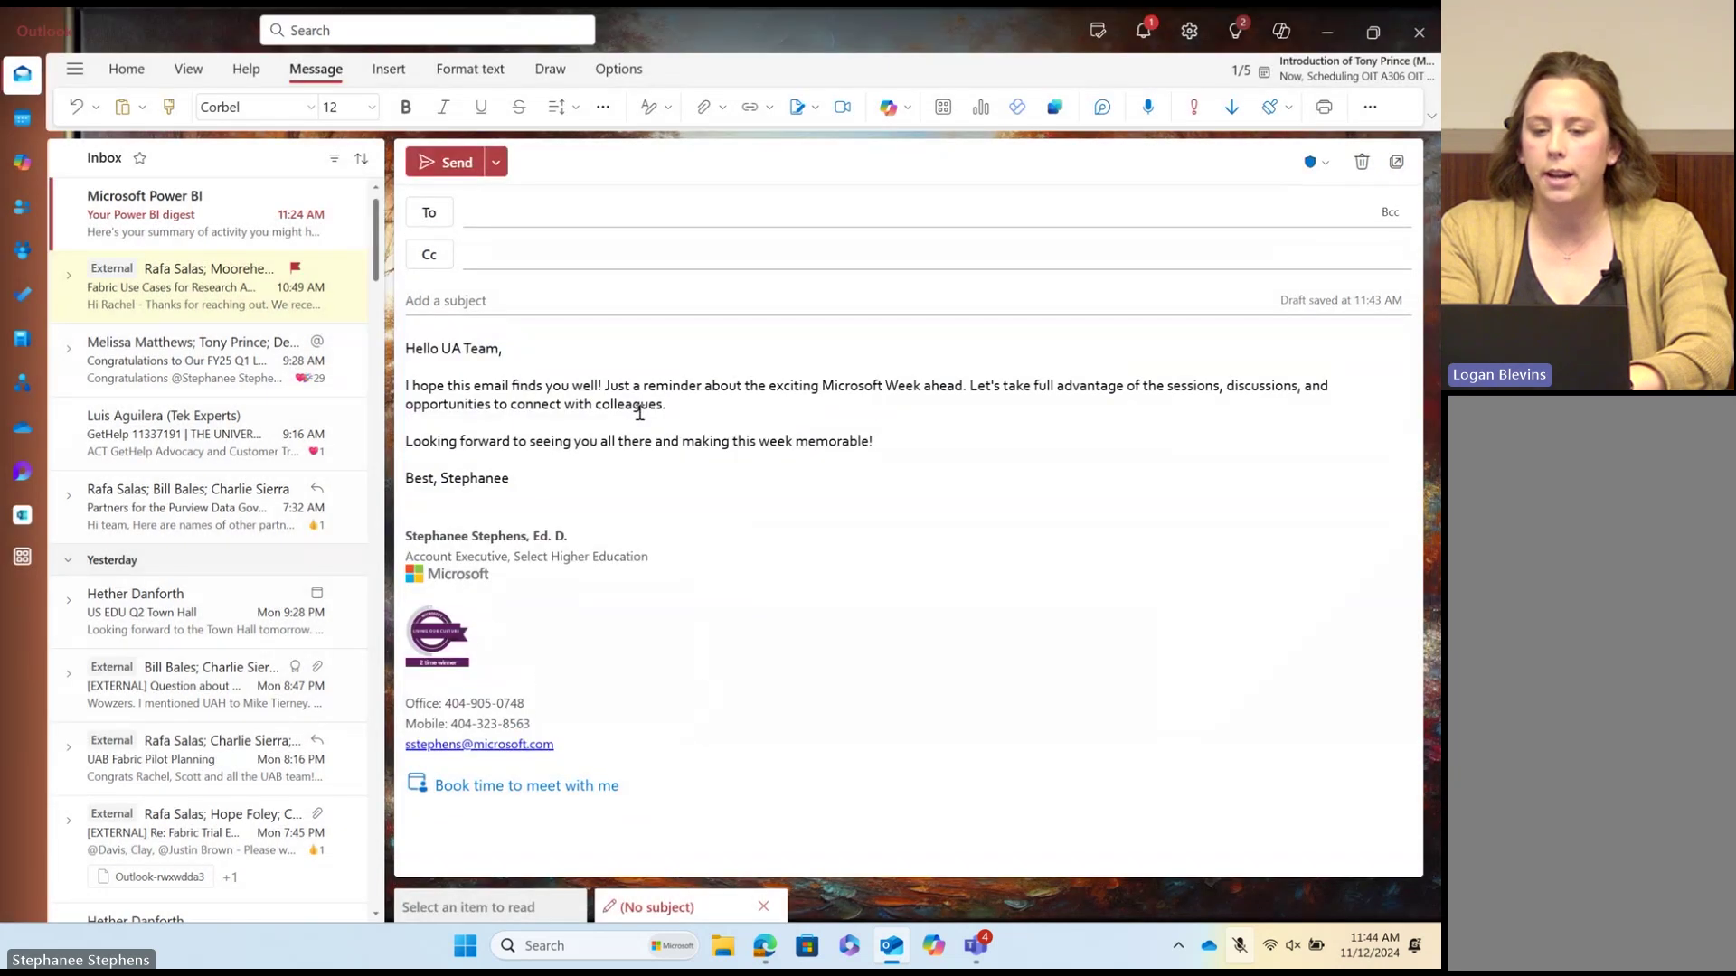
Step: Replace the exclamation marks after "finds you well" and "memorable" with periods, and start a new paragraph at "Just a reminder"
{"action": "left_click", "coordinate": [605, 386]}
{"action": "key", "text": "BackSpace"}
{"action": "key", "text": "BackSpace"}
{"action": "type", "text": "."}
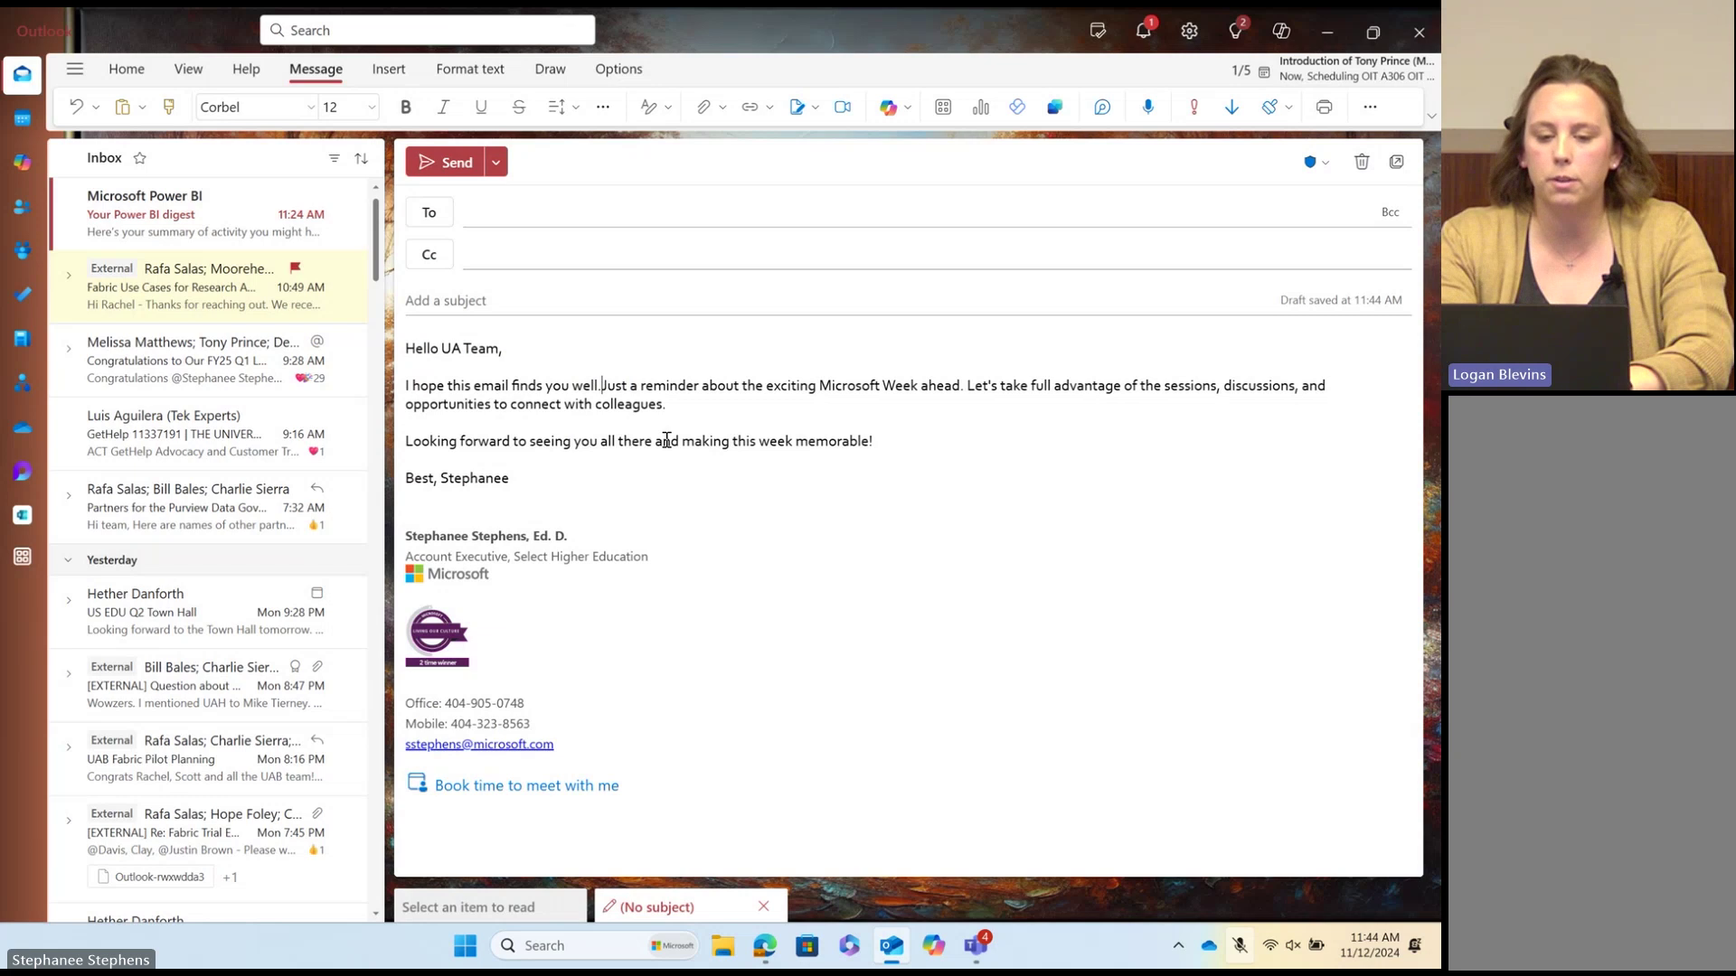
{"action": "key", "text": "Return"}
{"action": "key", "text": "Return"}
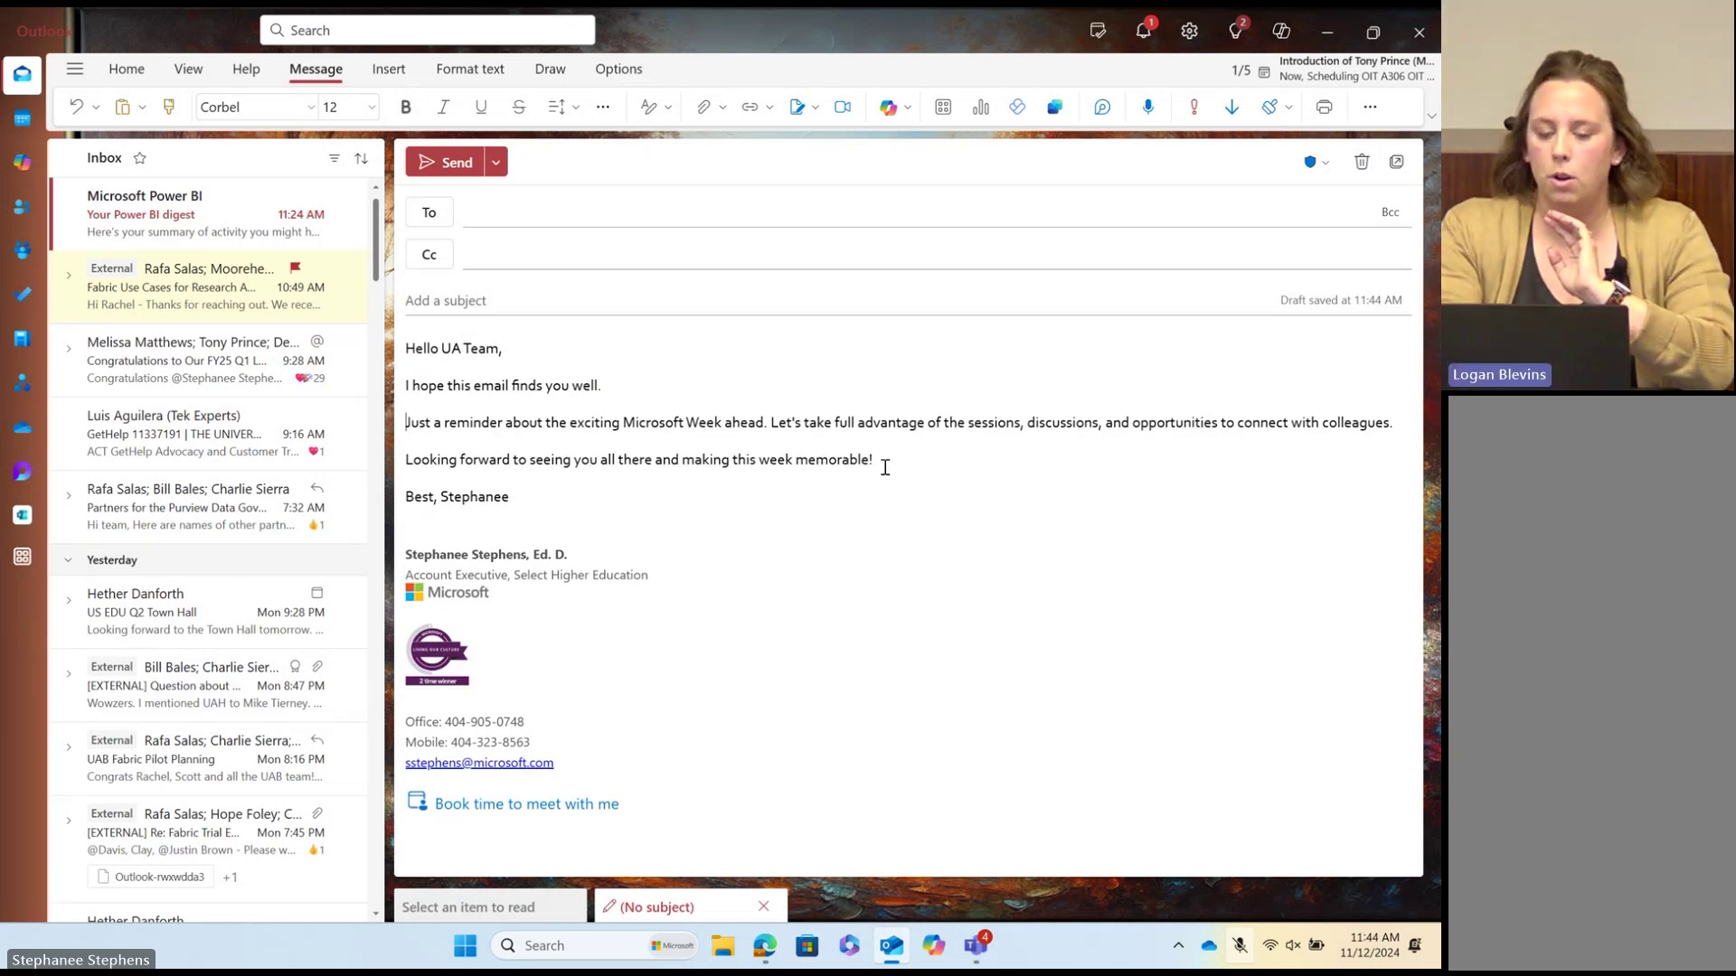
{"action": "key", "text": "BackSpace"}
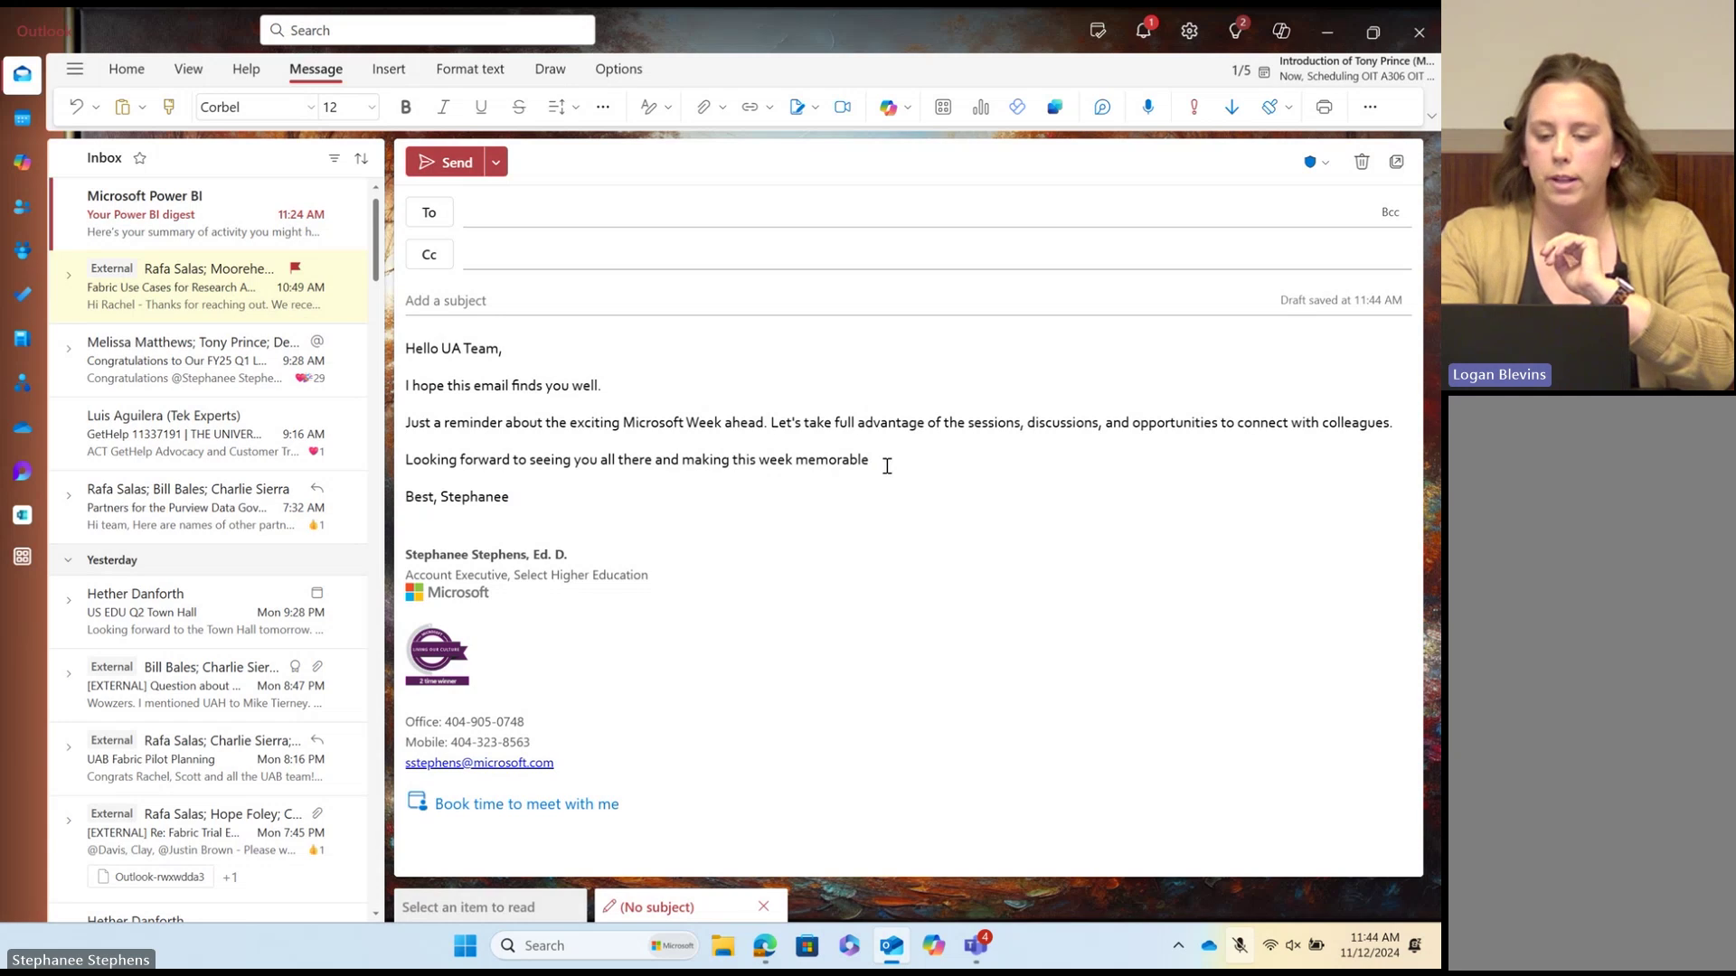
{"action": "type", "text": "."}
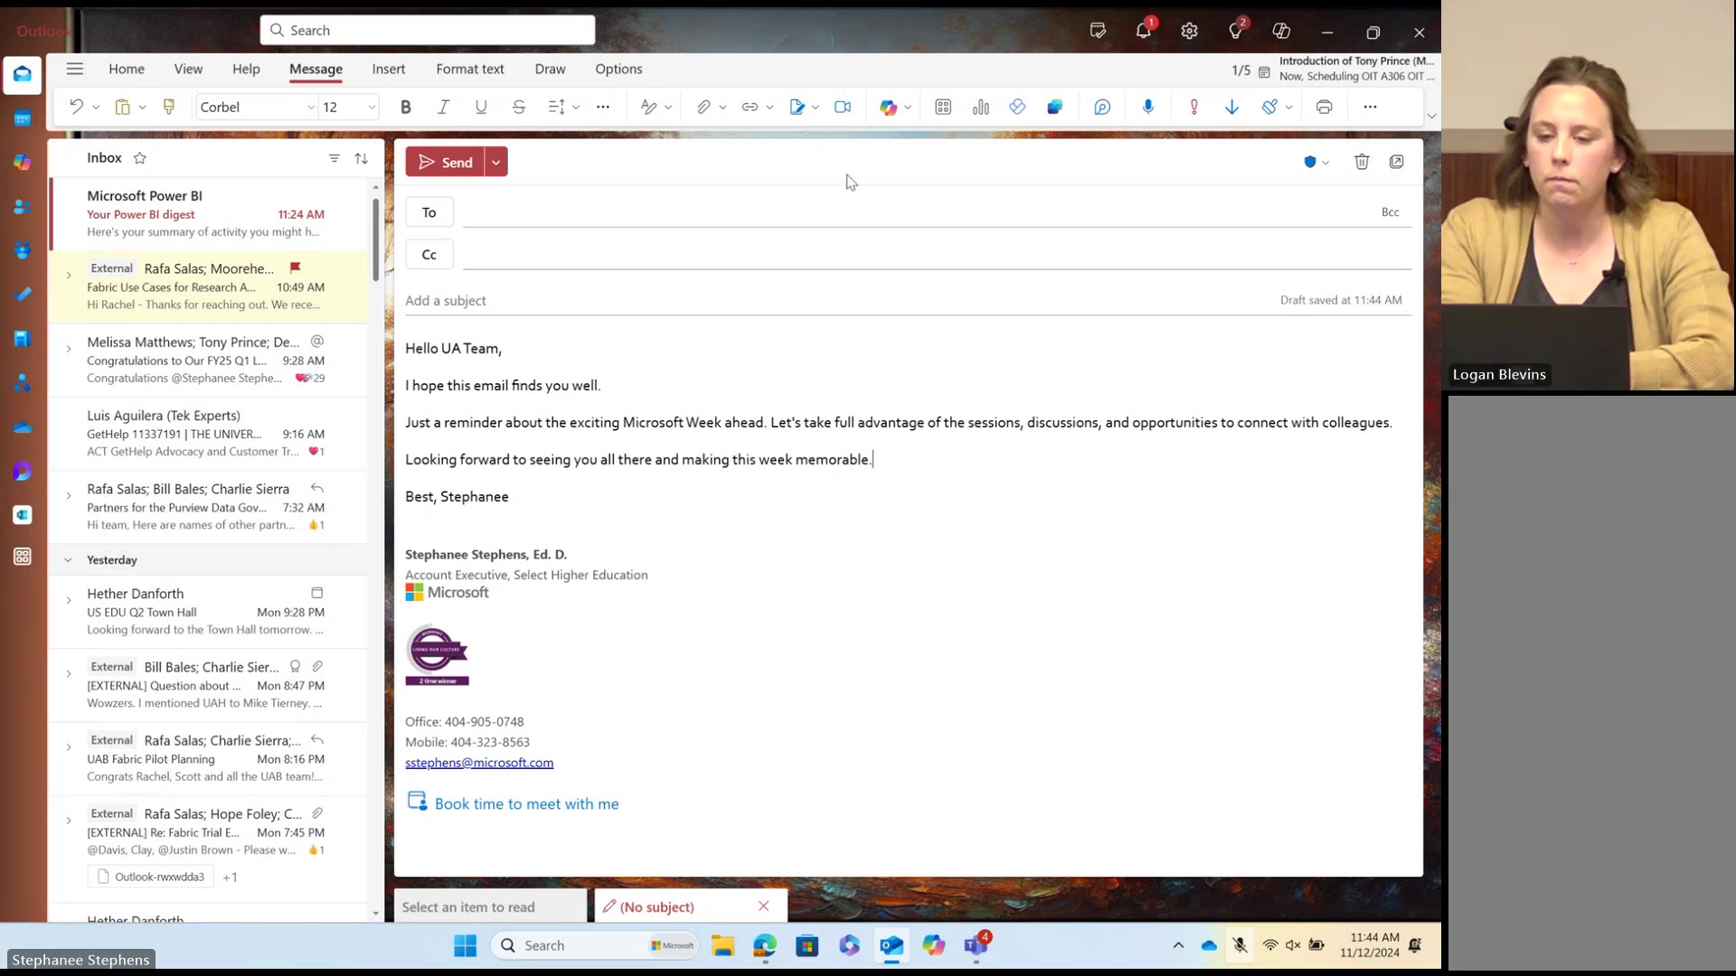
Step: Run Coaching by Copilot on the email and review its Tone, Reader Sentiment and Clarity suggestions
{"action": "left_click", "coordinate": [910, 108]}
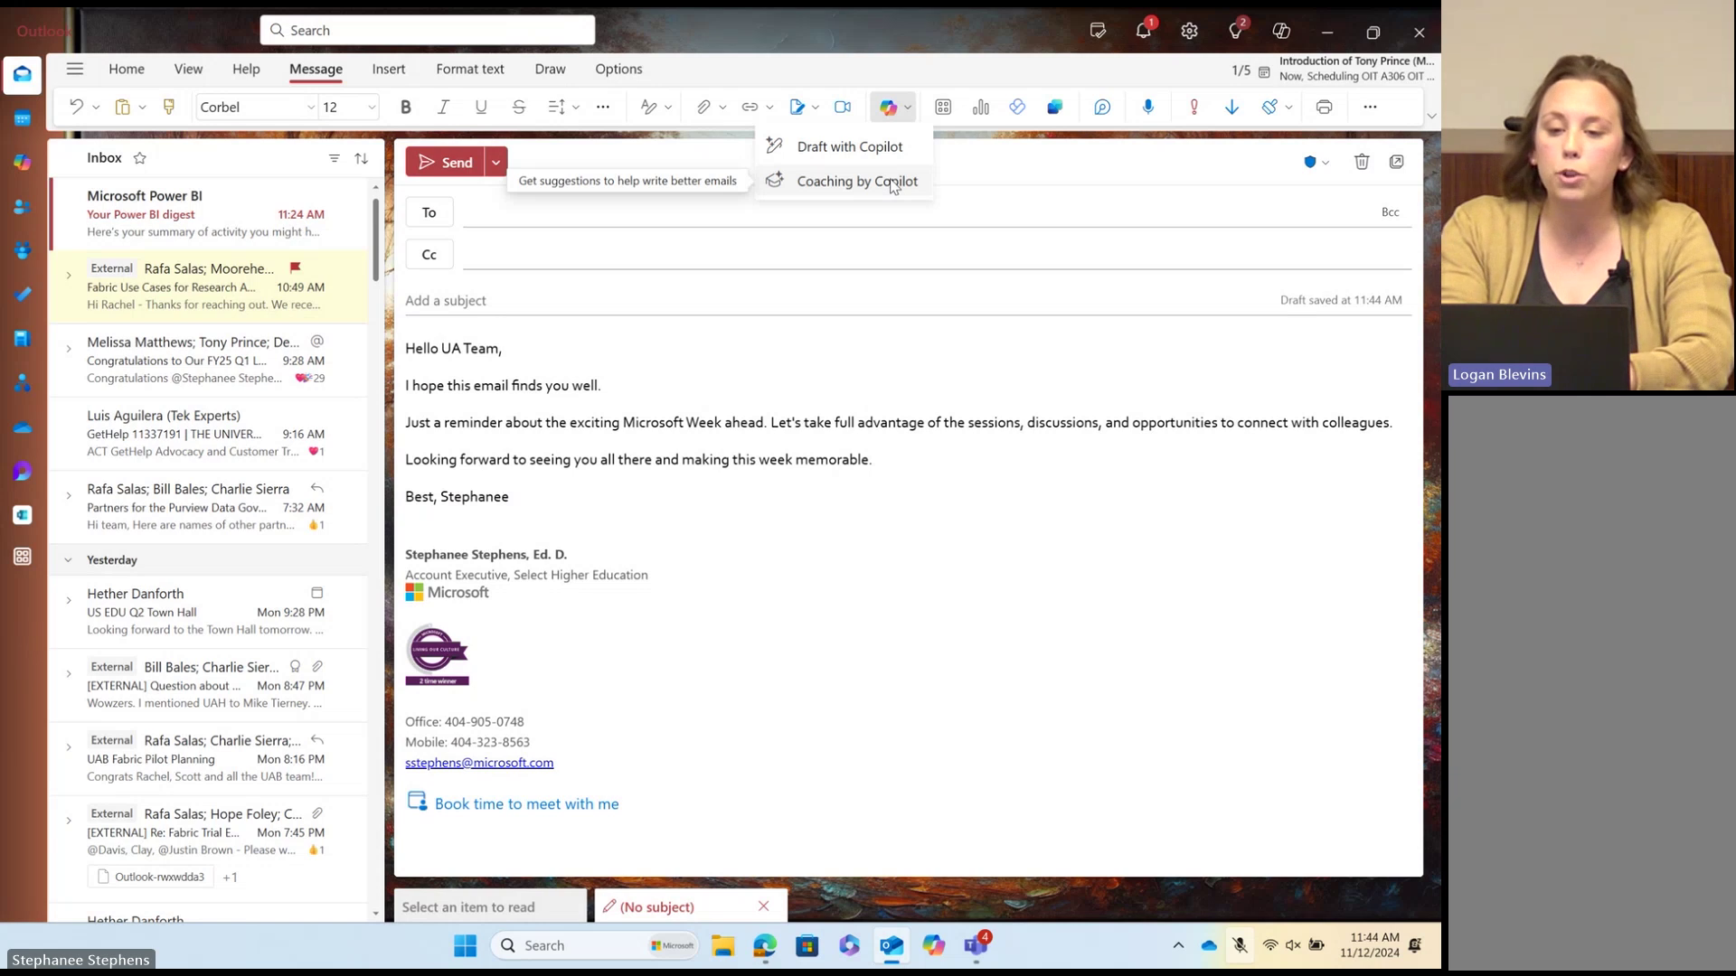
{"action": "left_click", "coordinate": [857, 181]}
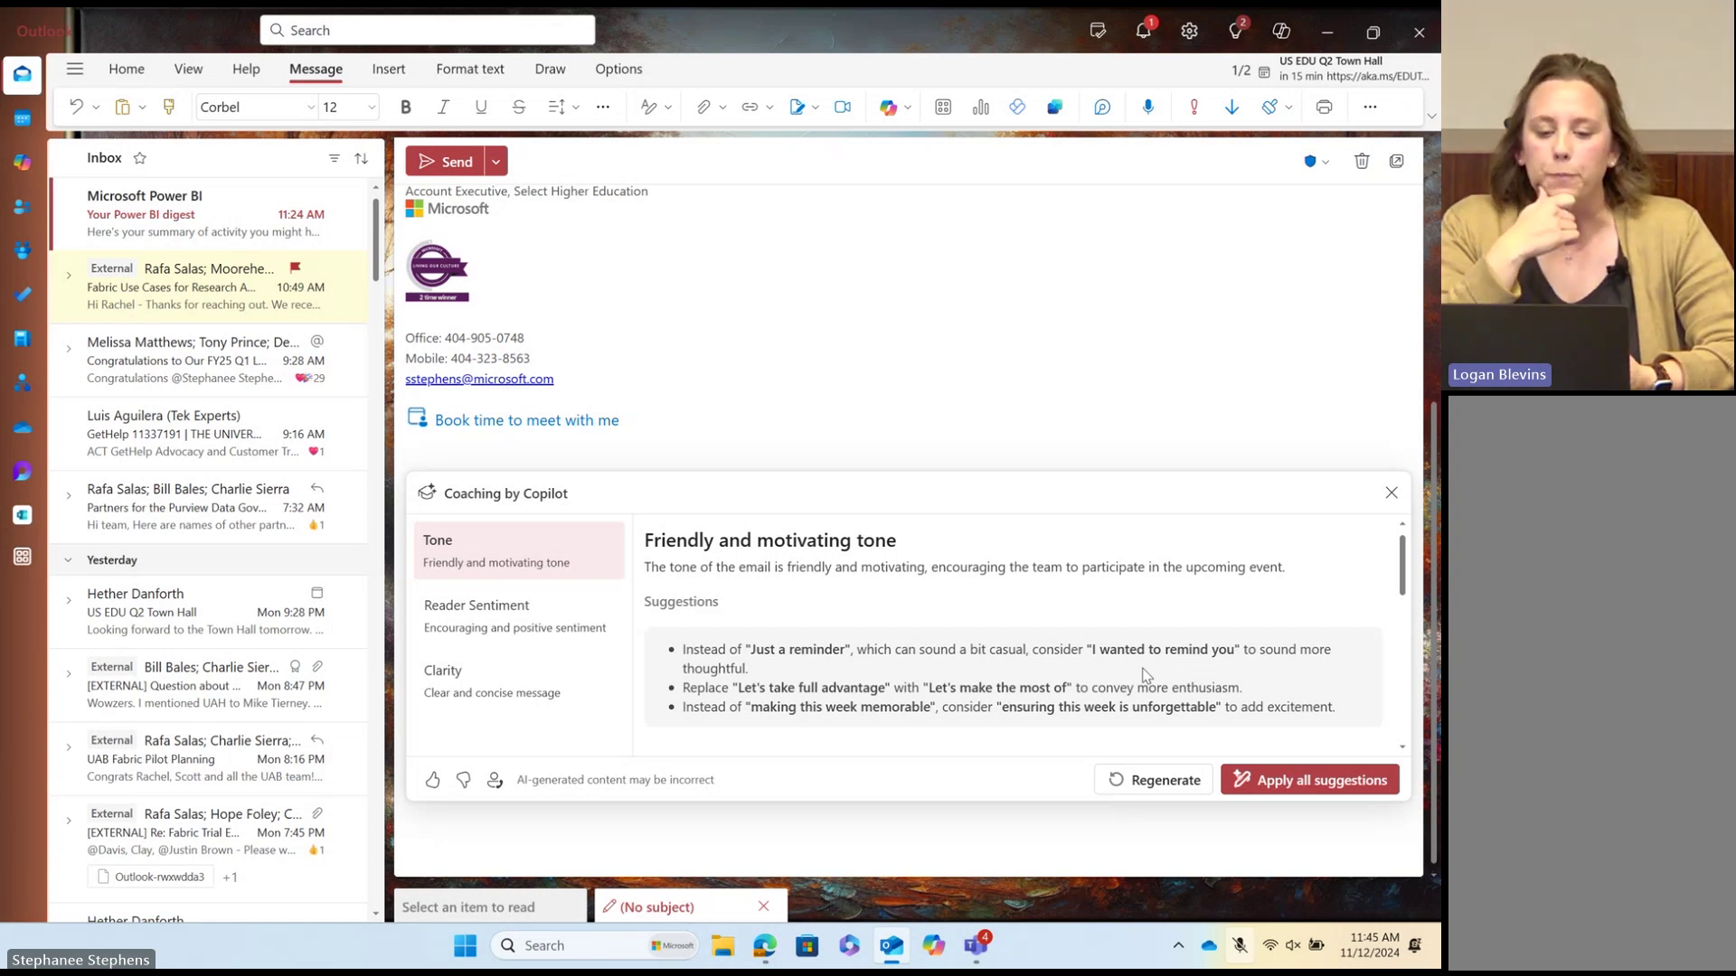
{"action": "left_click", "coordinate": [497, 627]}
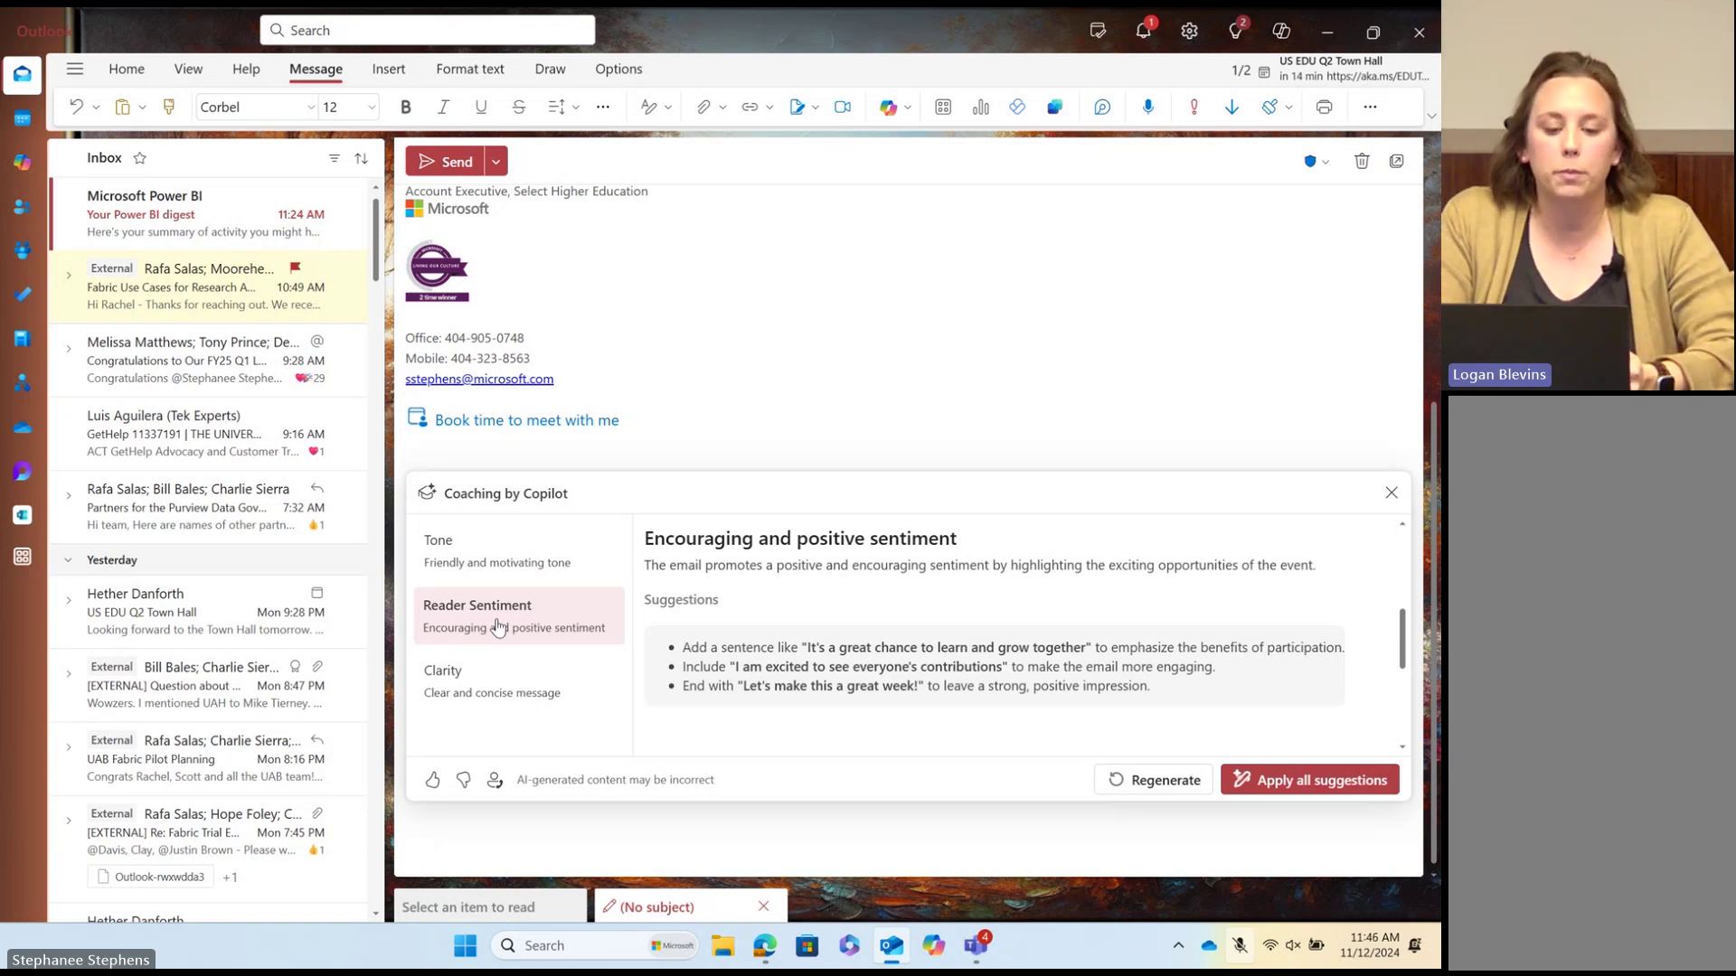
{"action": "left_click", "coordinate": [511, 678]}
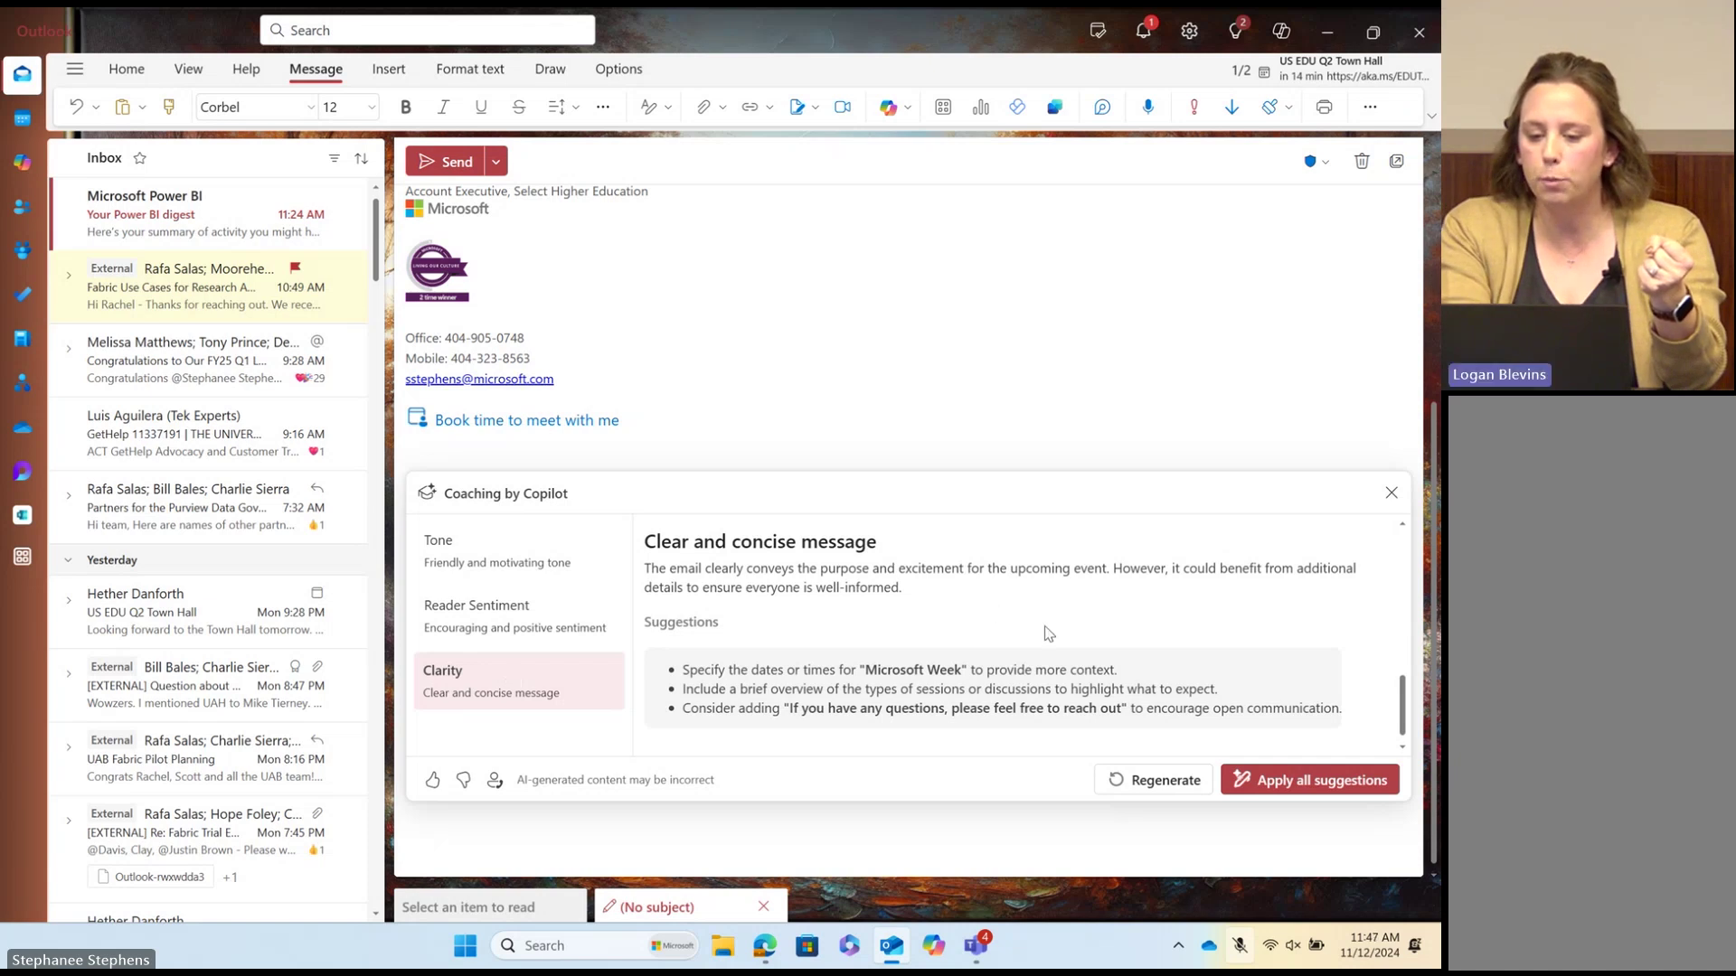
Step: Apply all Copilot coaching suggestions, review the rewrite, and replace the email draft with it
{"action": "left_click", "coordinate": [1243, 783]}
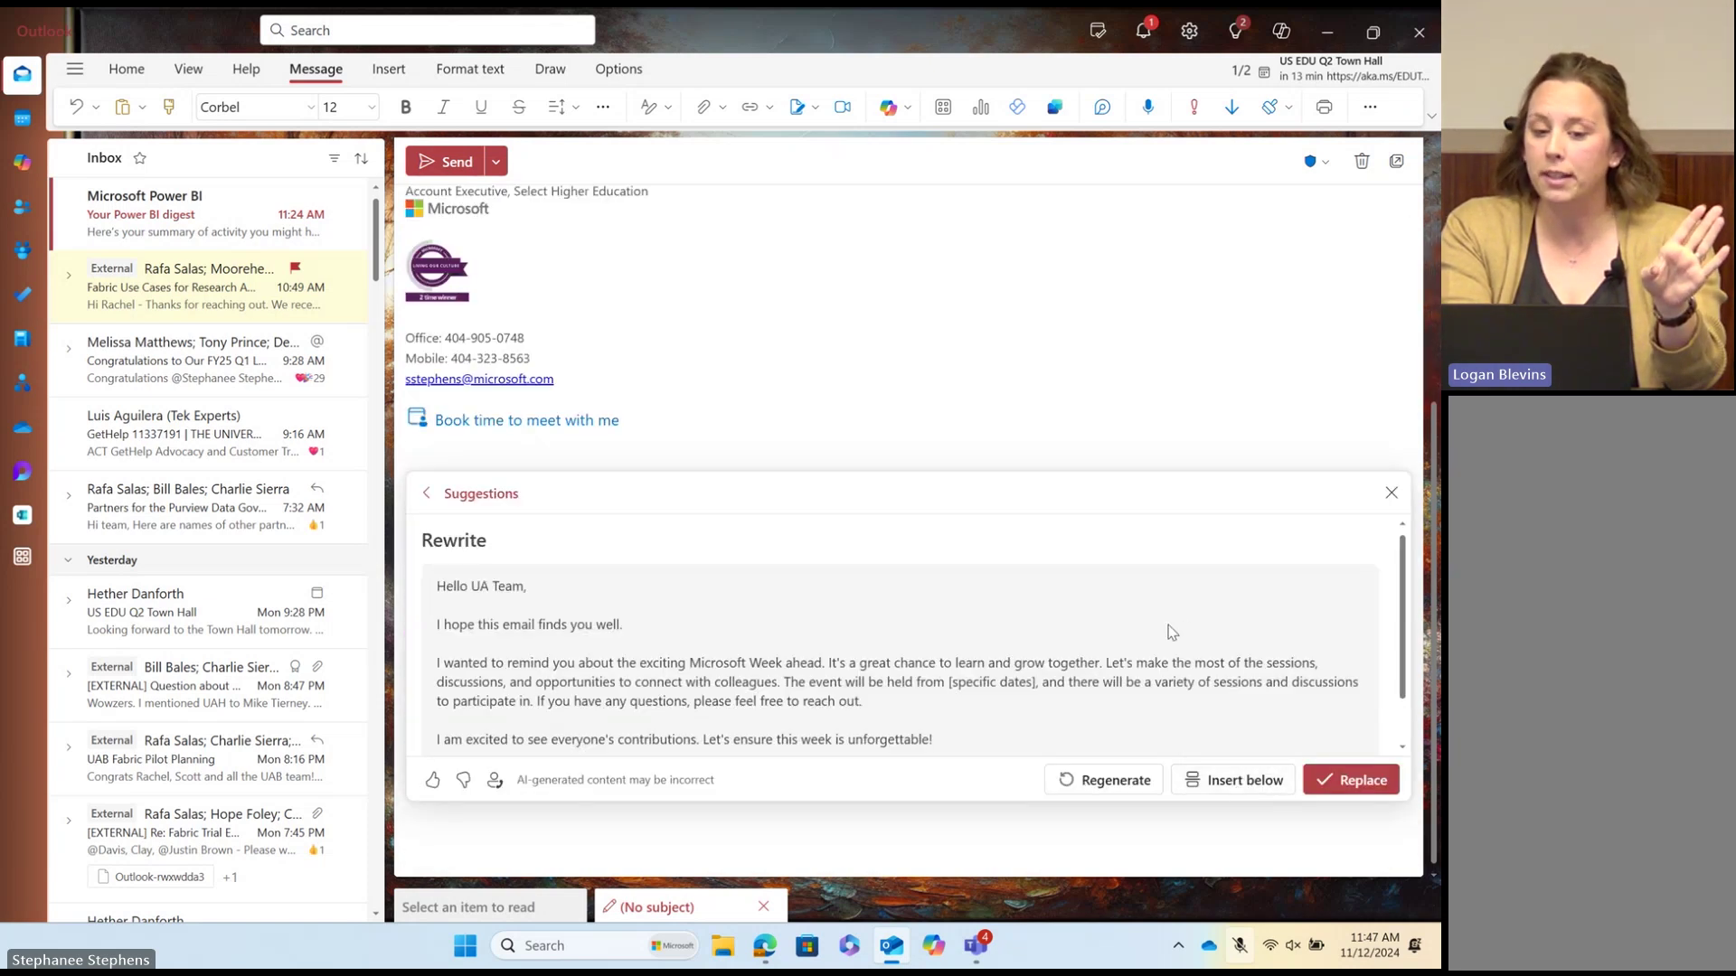
{"action": "scroll", "coordinate": [880, 719], "scroll_direction": "down", "scroll_amount": 1}
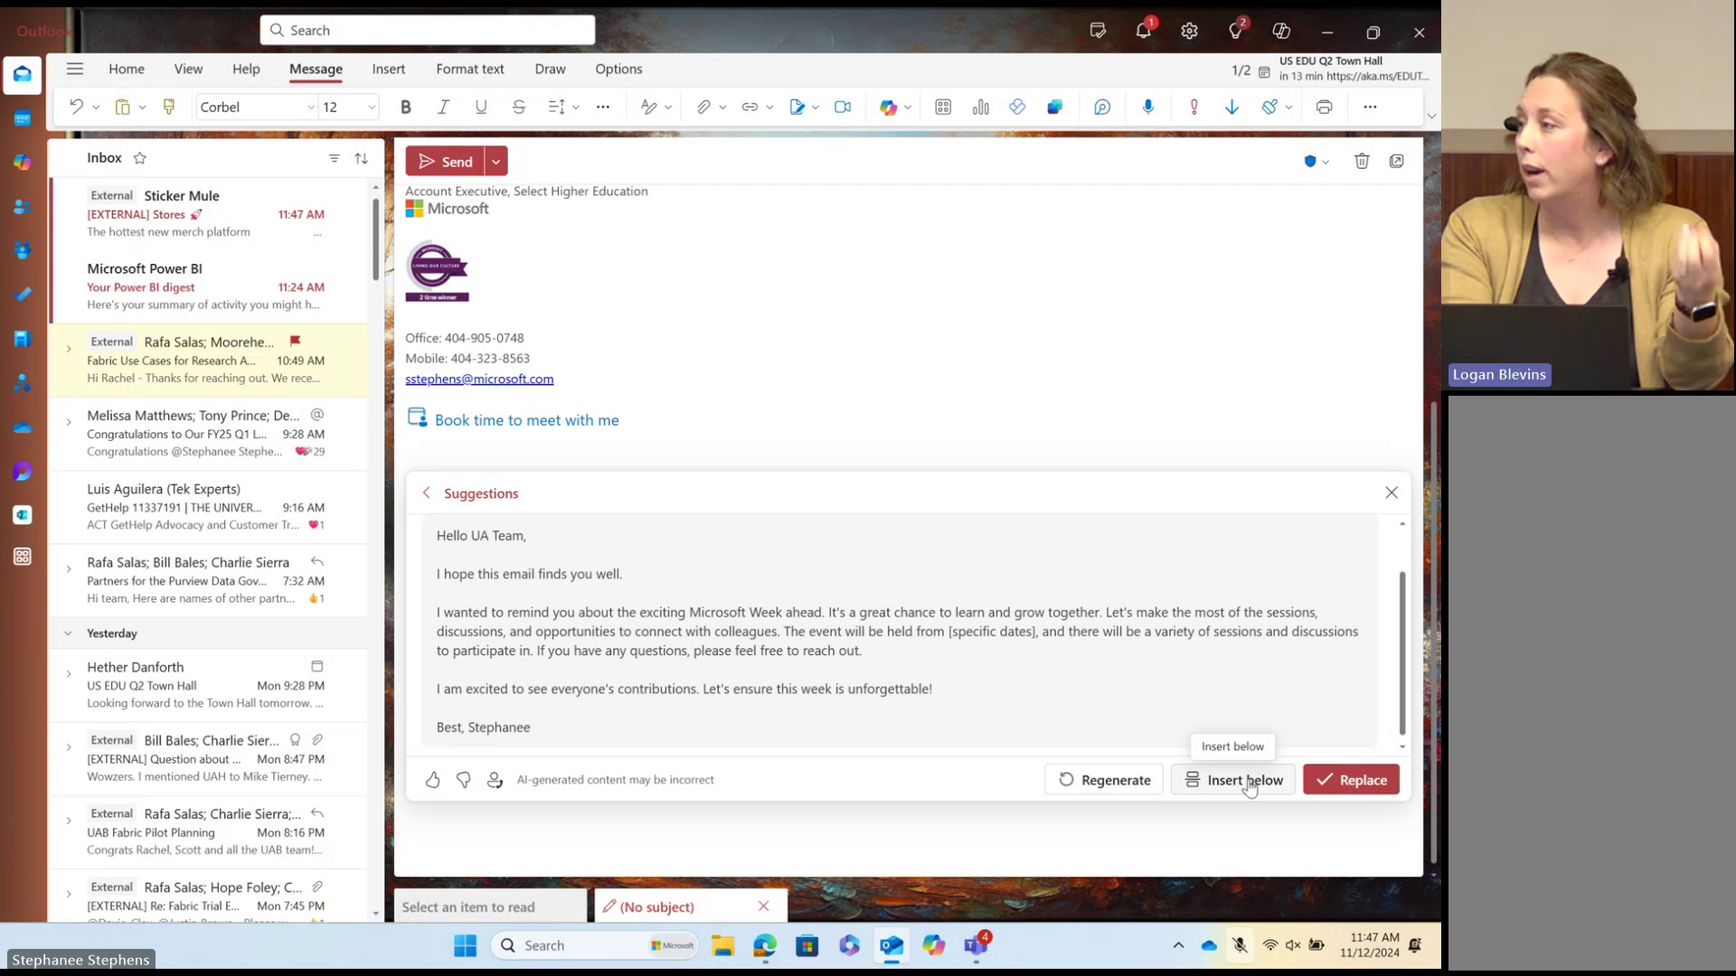
{"action": "left_click", "coordinate": [1356, 782]}
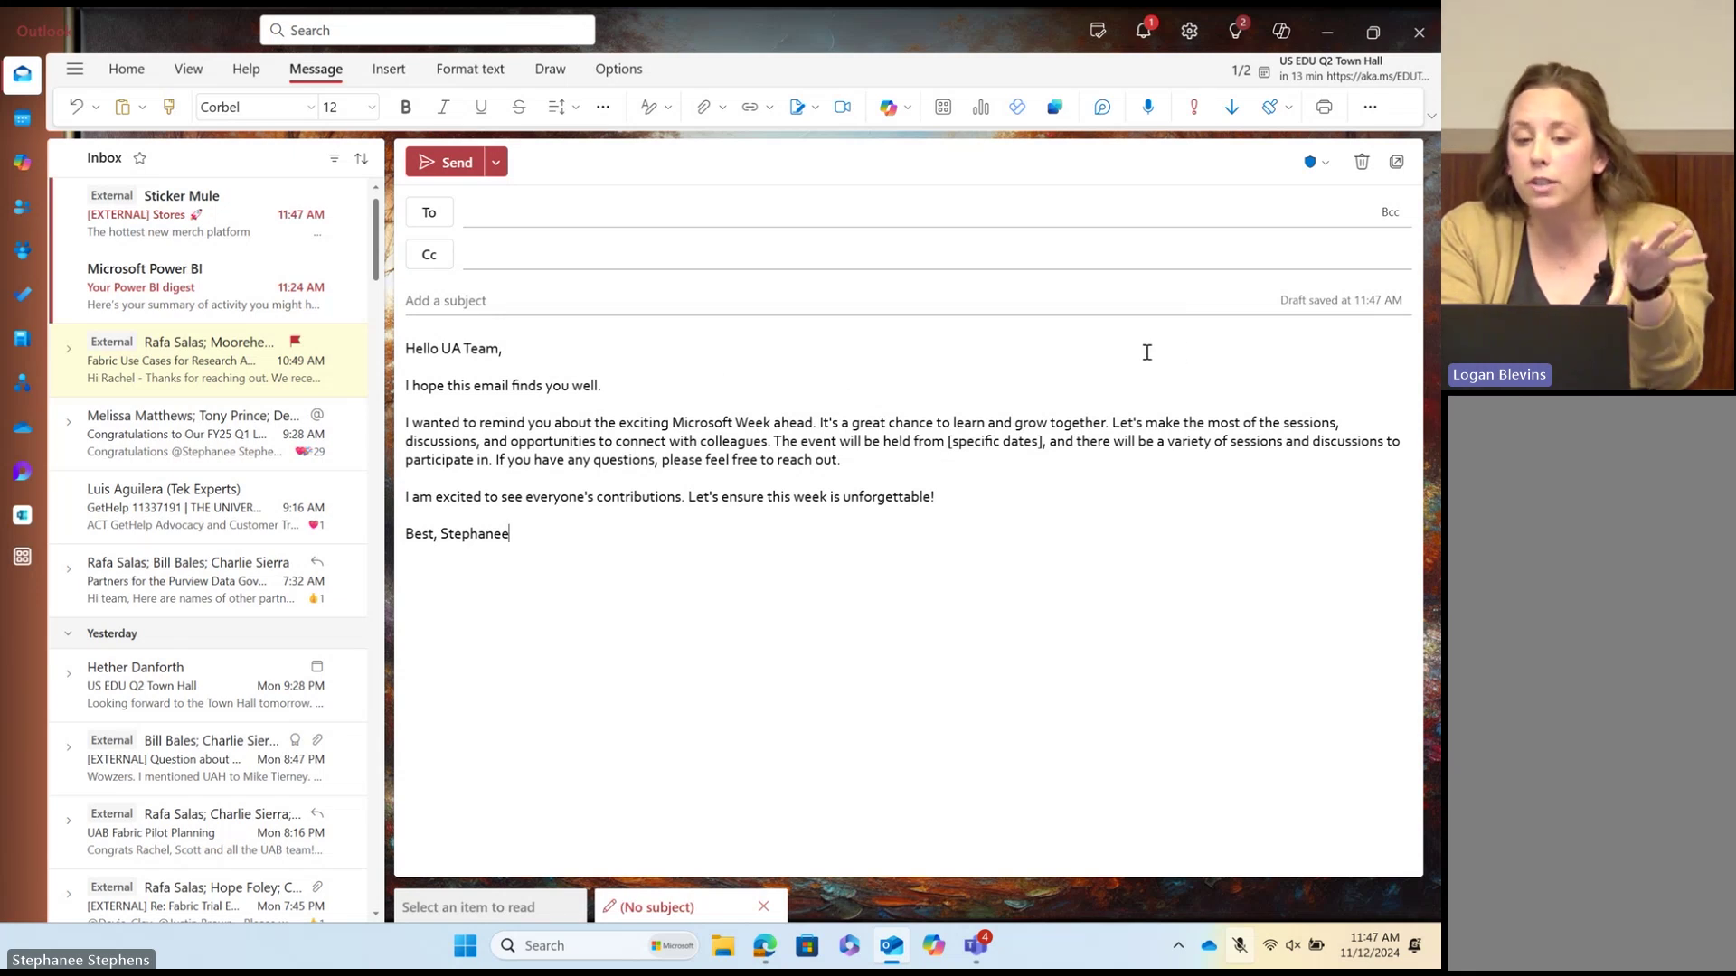
Step: Insert a Loop component below the email's sign-off and title it "Microsoft Week Schedule"
{"action": "left_click", "coordinate": [535, 535]}
{"action": "key", "text": "Return"}
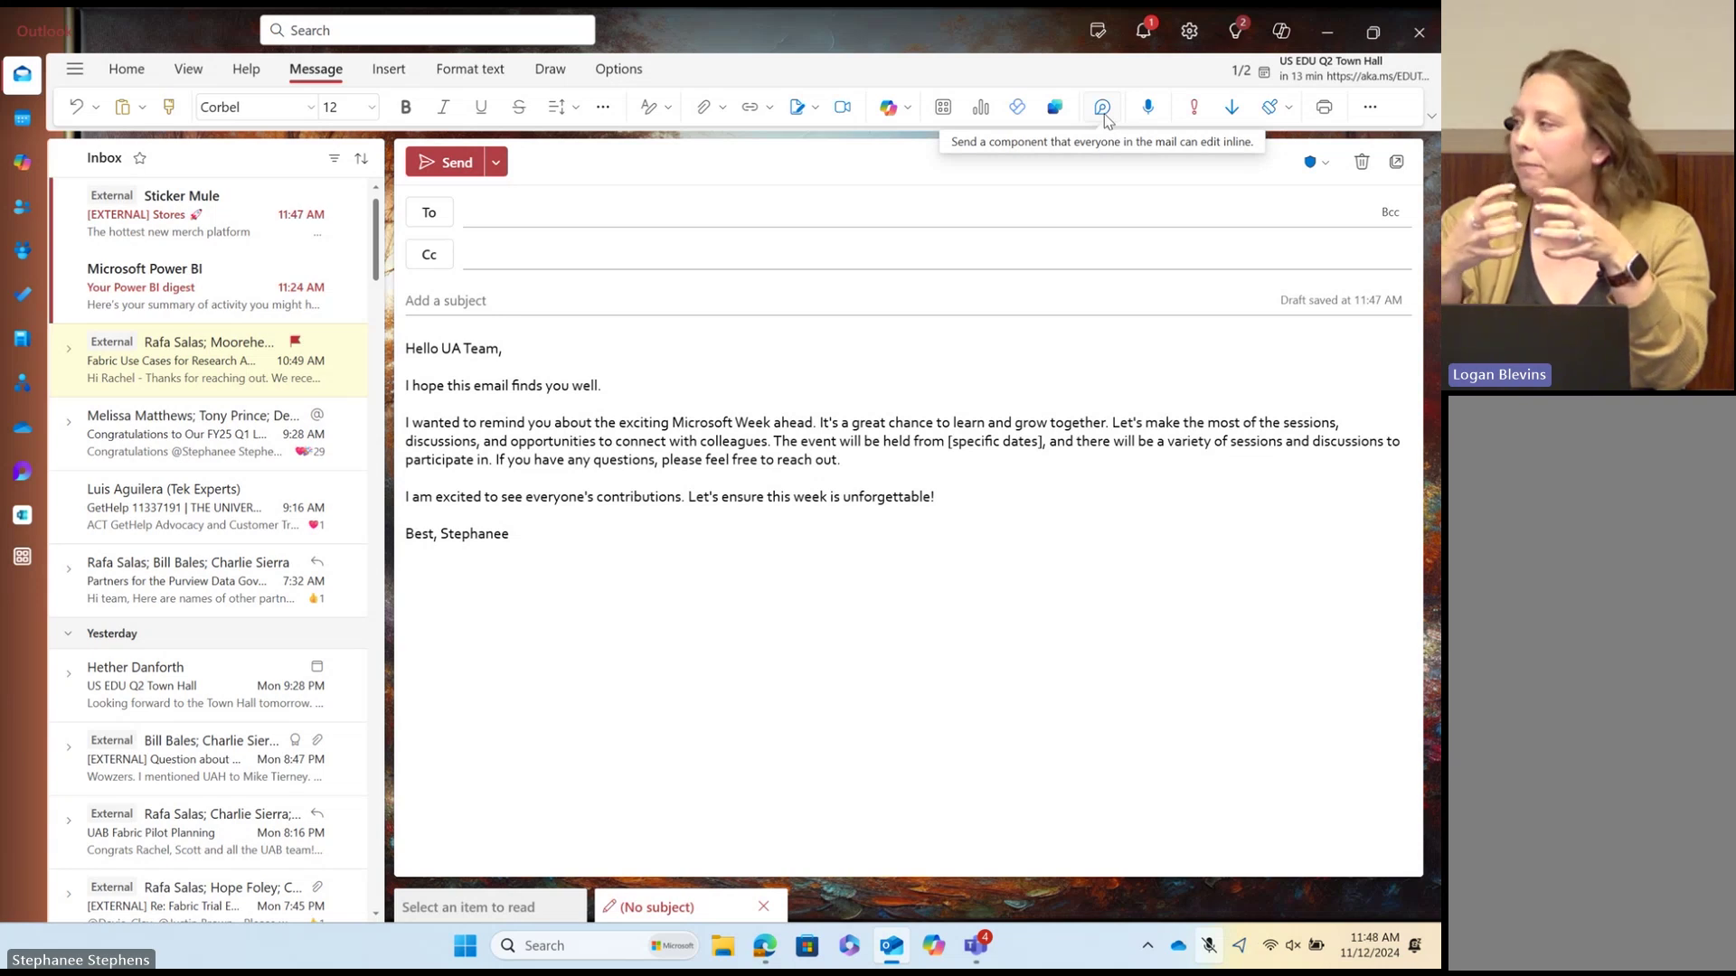
{"action": "left_click", "coordinate": [1104, 115]}
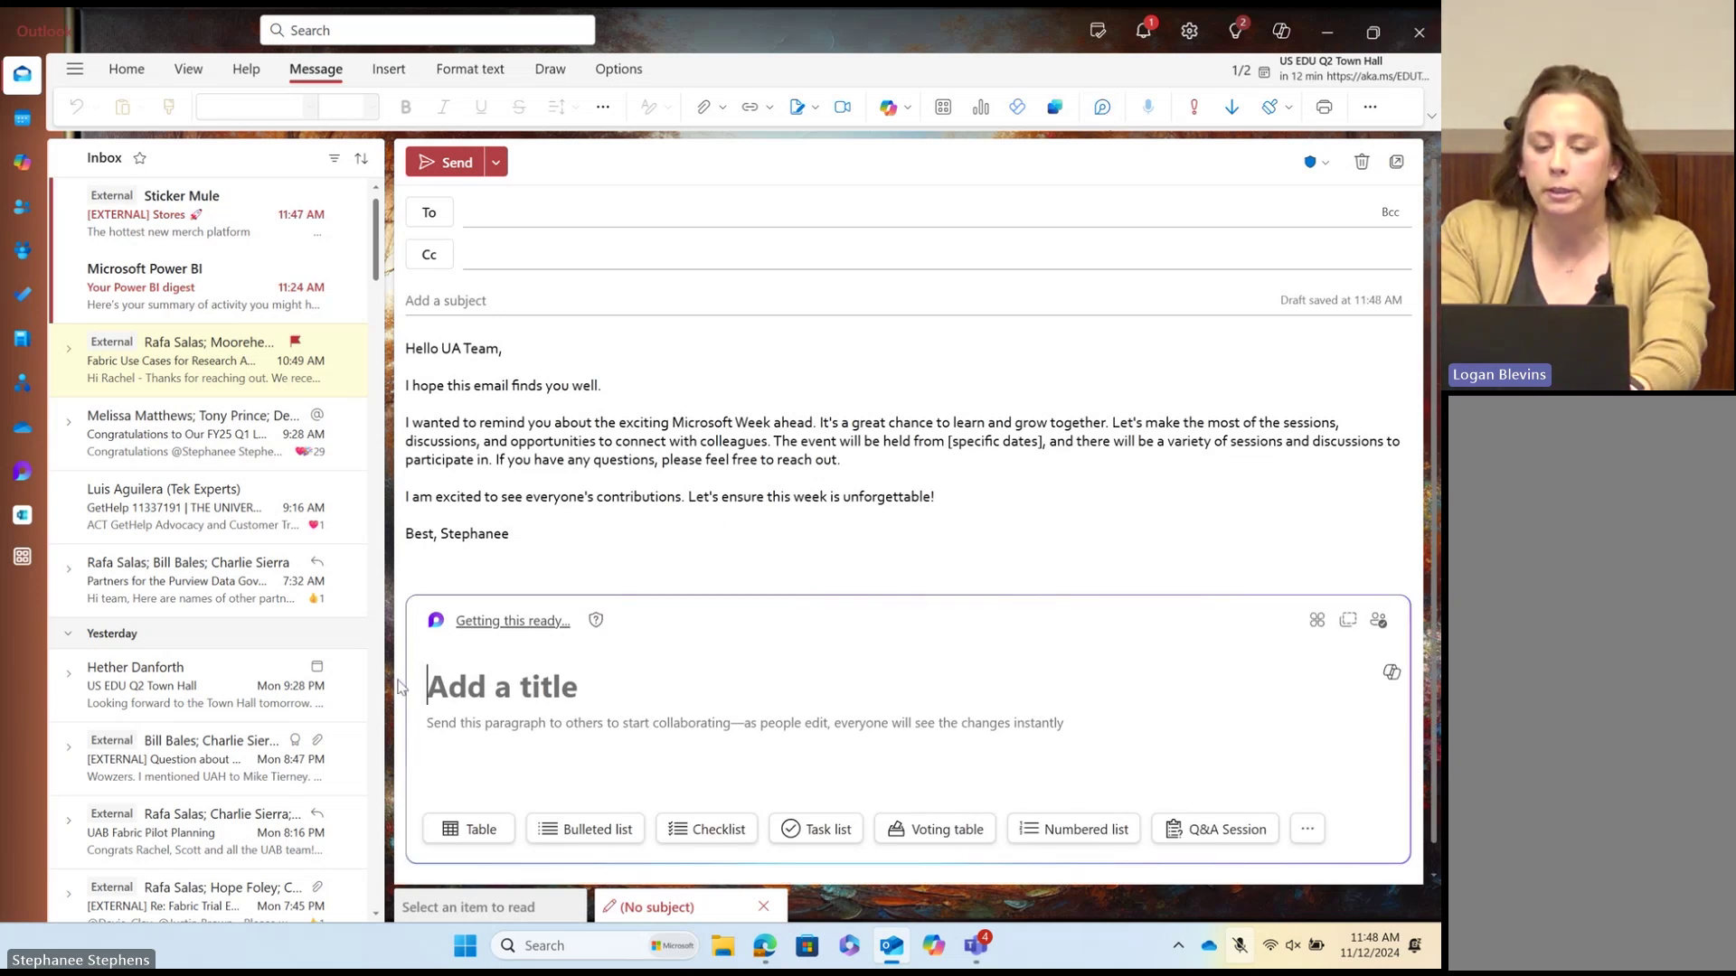
{"action": "type", "text": "Microsoft W"}
{"action": "key", "text": "BackSpace"}
{"action": "key", "text": "BackSpace"}
{"action": "type", "text": "ek Schedule"}
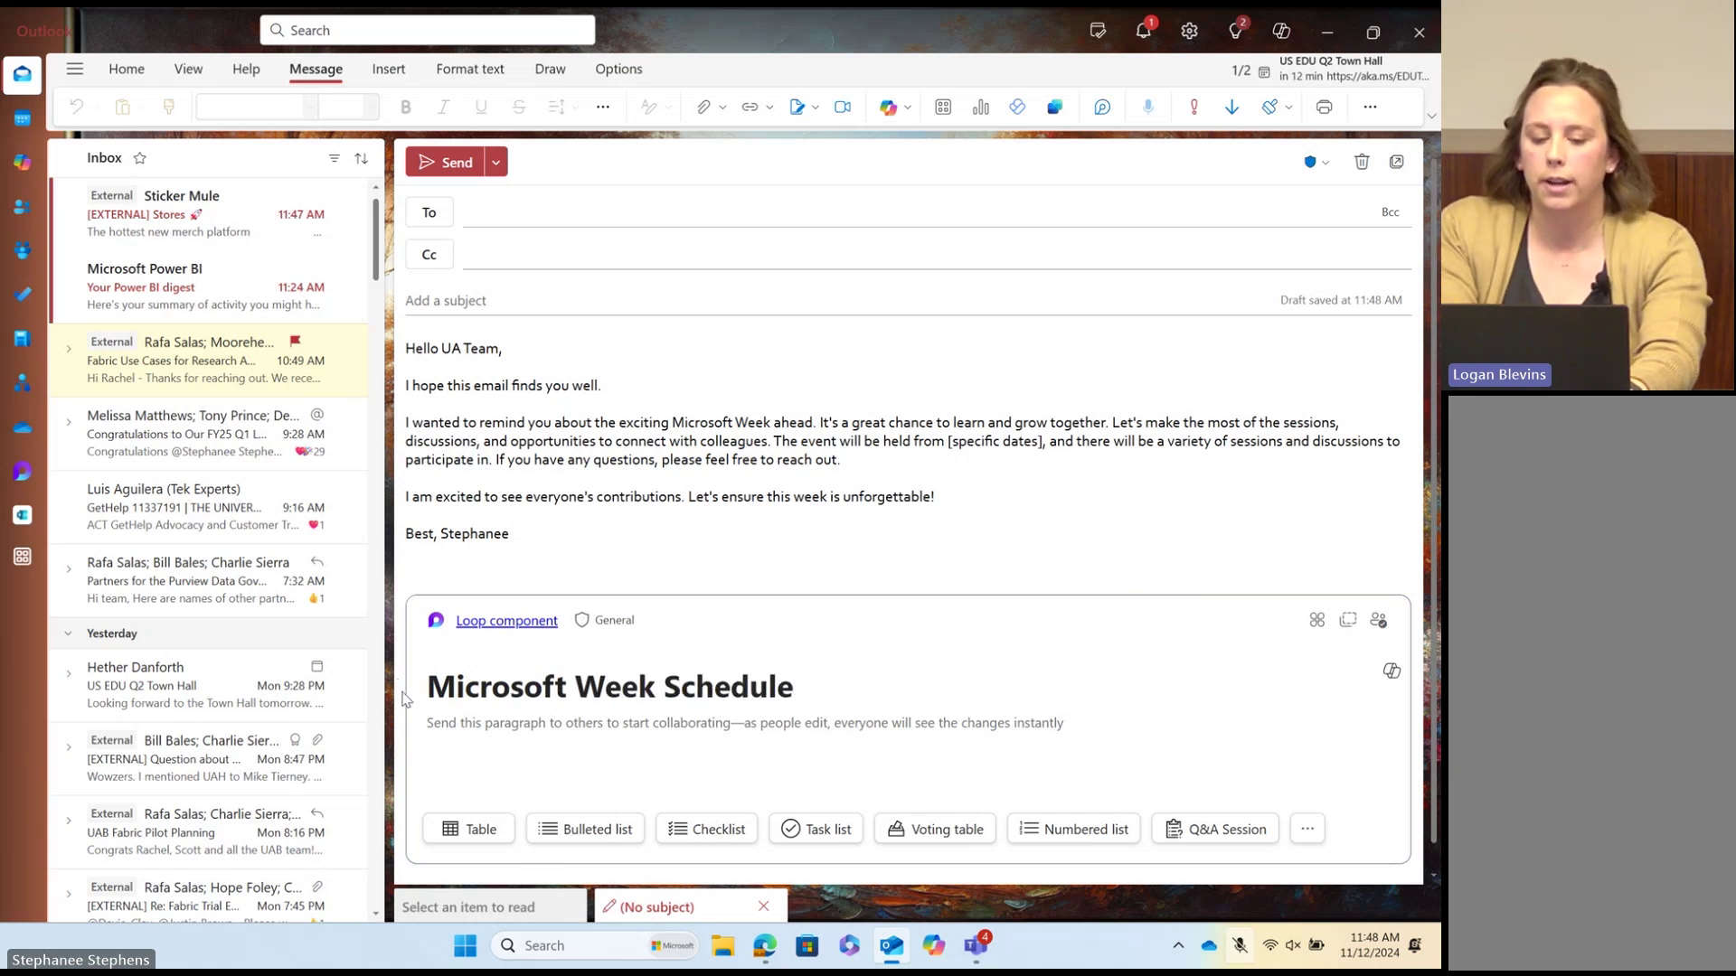
Step: Add a table to the Loop component and name its two columns "Date" and "Time"
{"action": "left_click", "coordinate": [483, 836]}
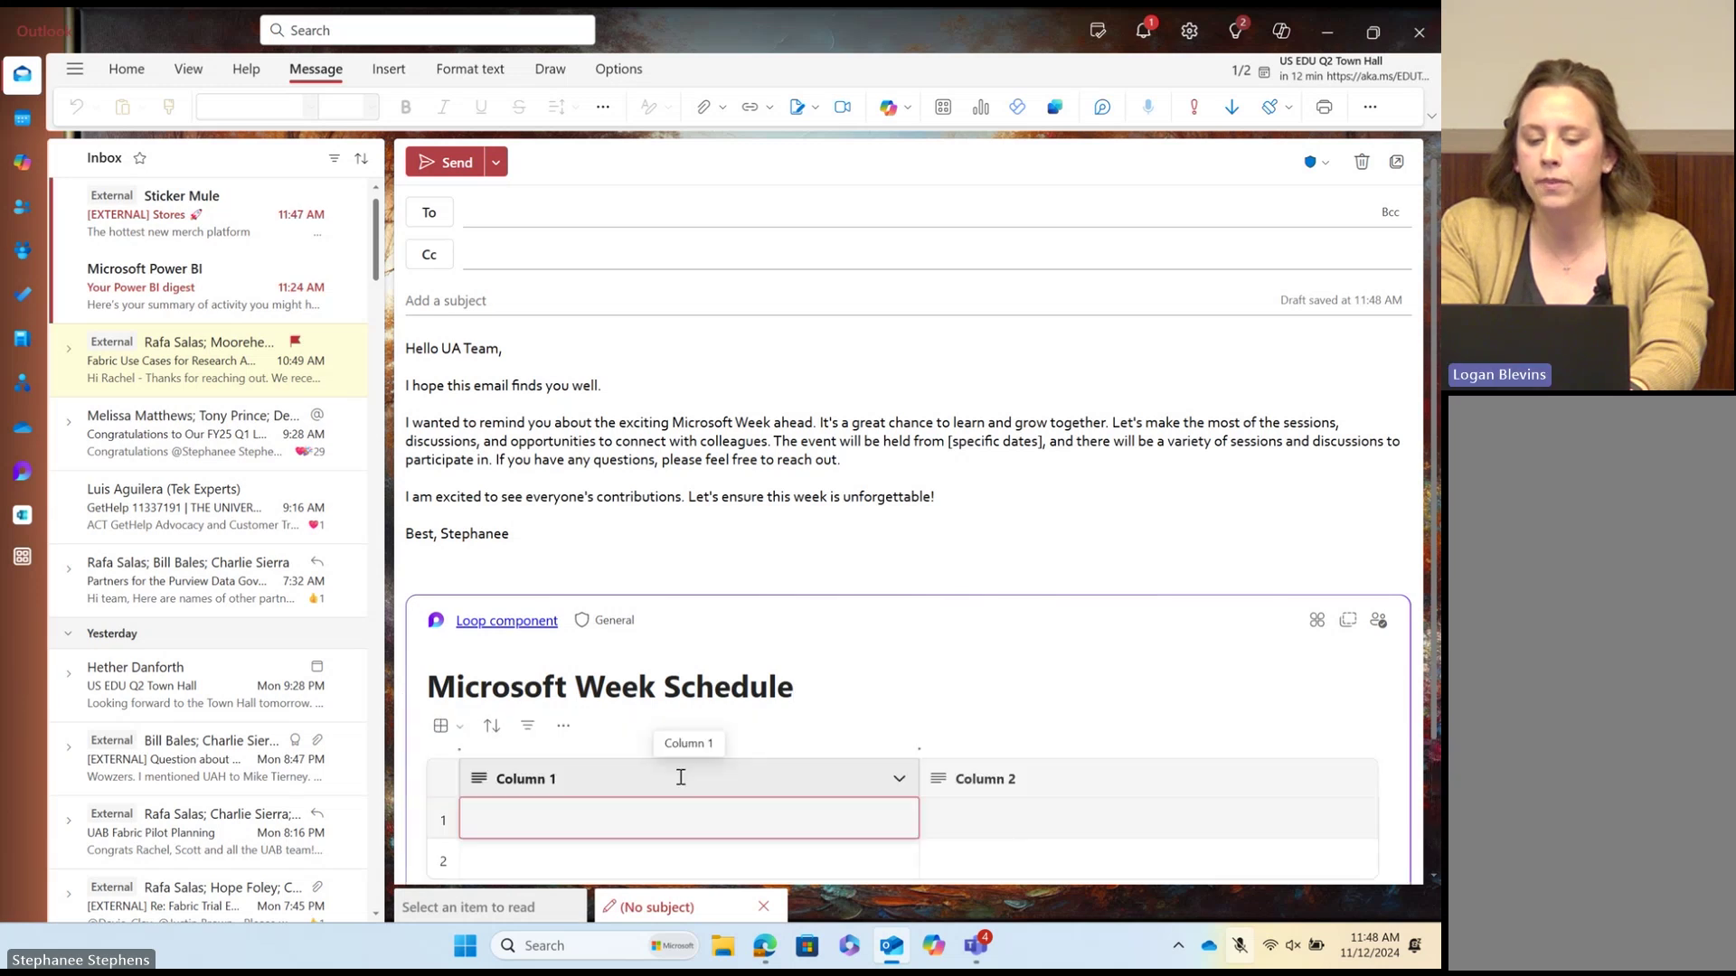
{"action": "double_click", "coordinate": [558, 692]}
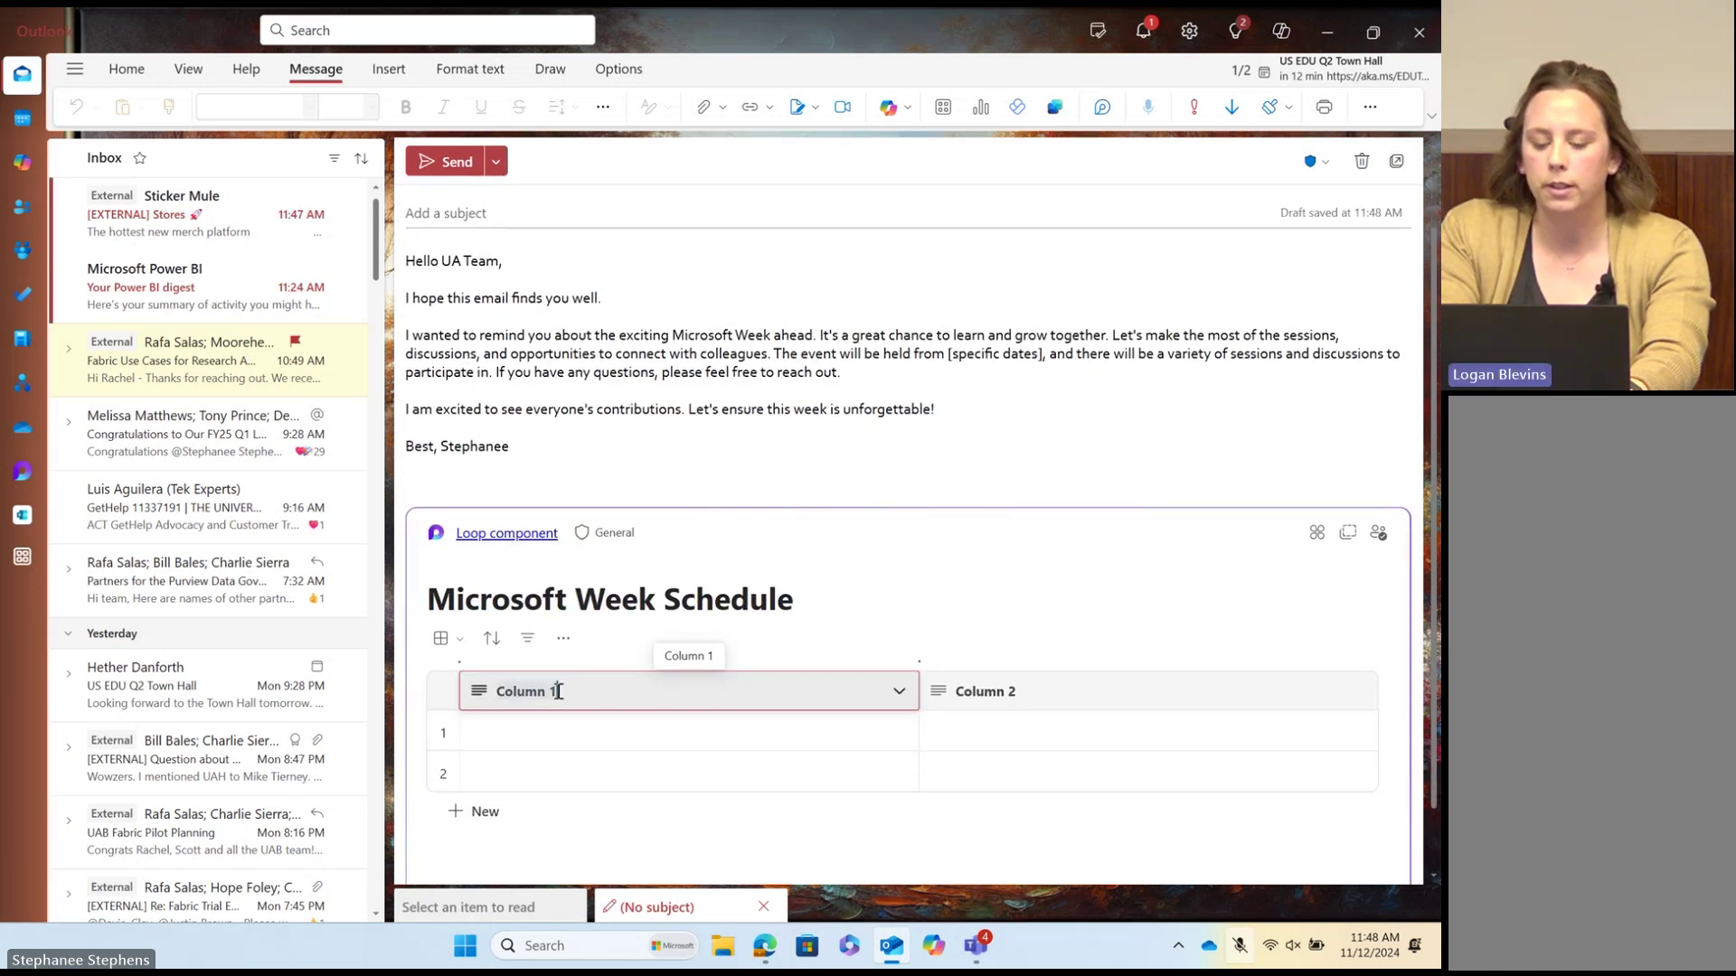
{"action": "type", "text": "Date"}
{"action": "key", "text": "Tab"}
{"action": "type", "text": "Time"}
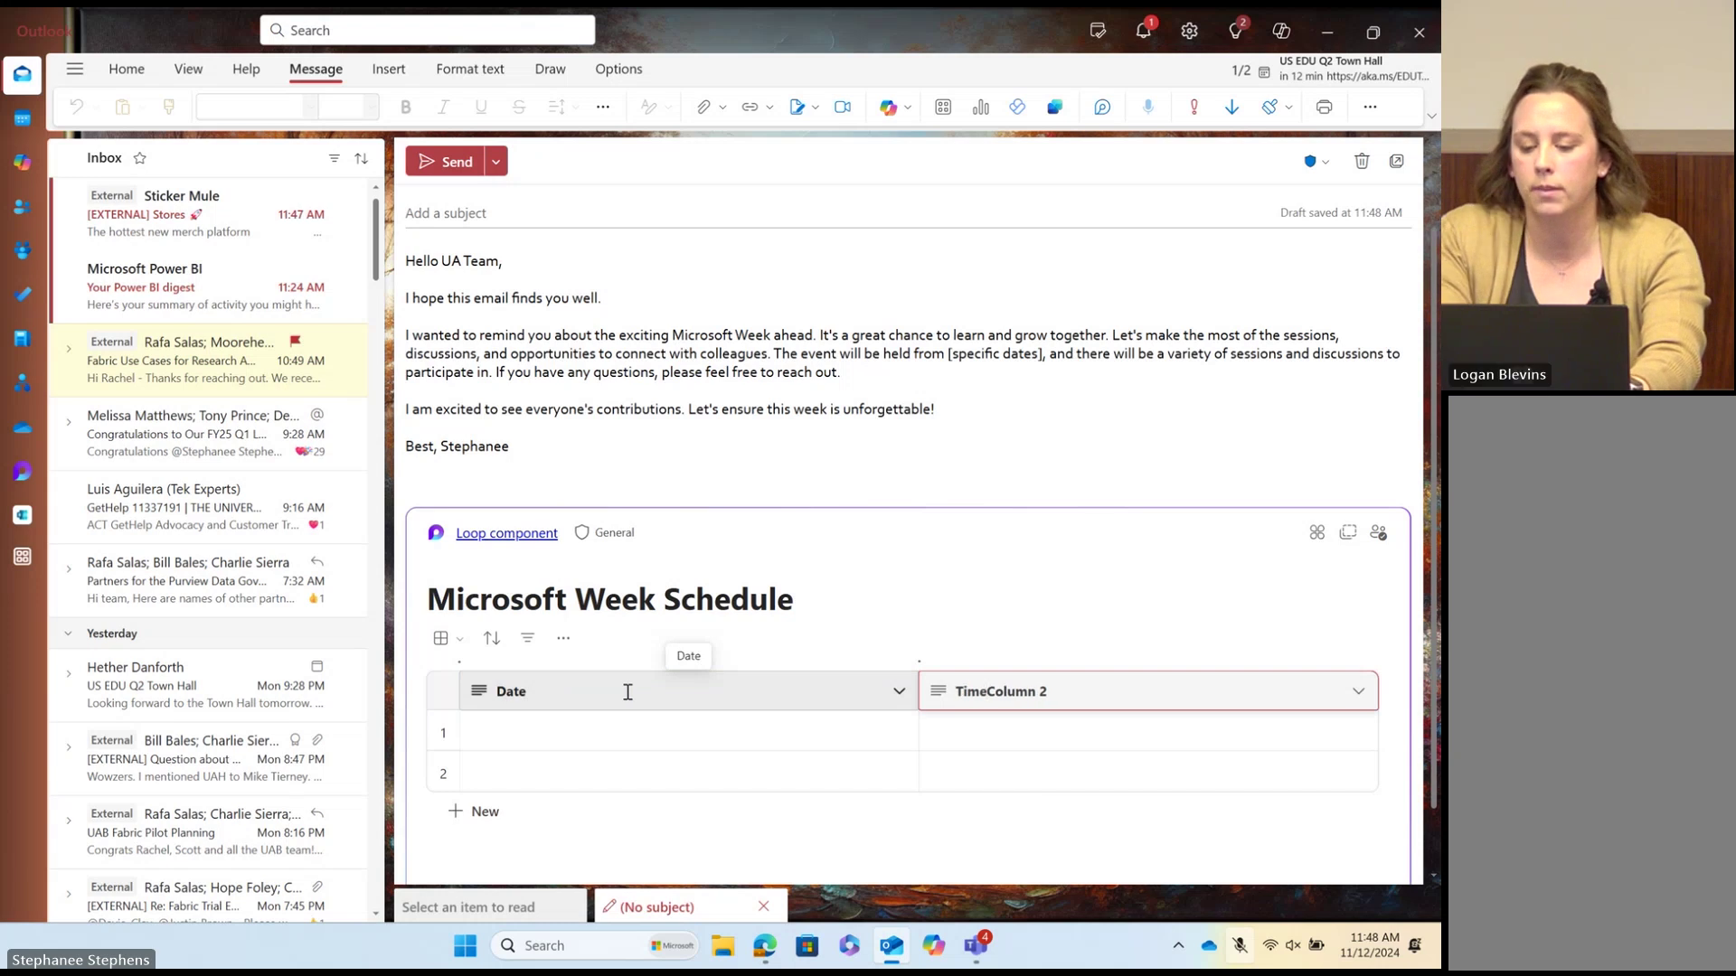
{"action": "triple_click", "coordinate": [1067, 692]}
{"action": "type", "text": "Time"}
{"action": "key", "text": "Tab"}
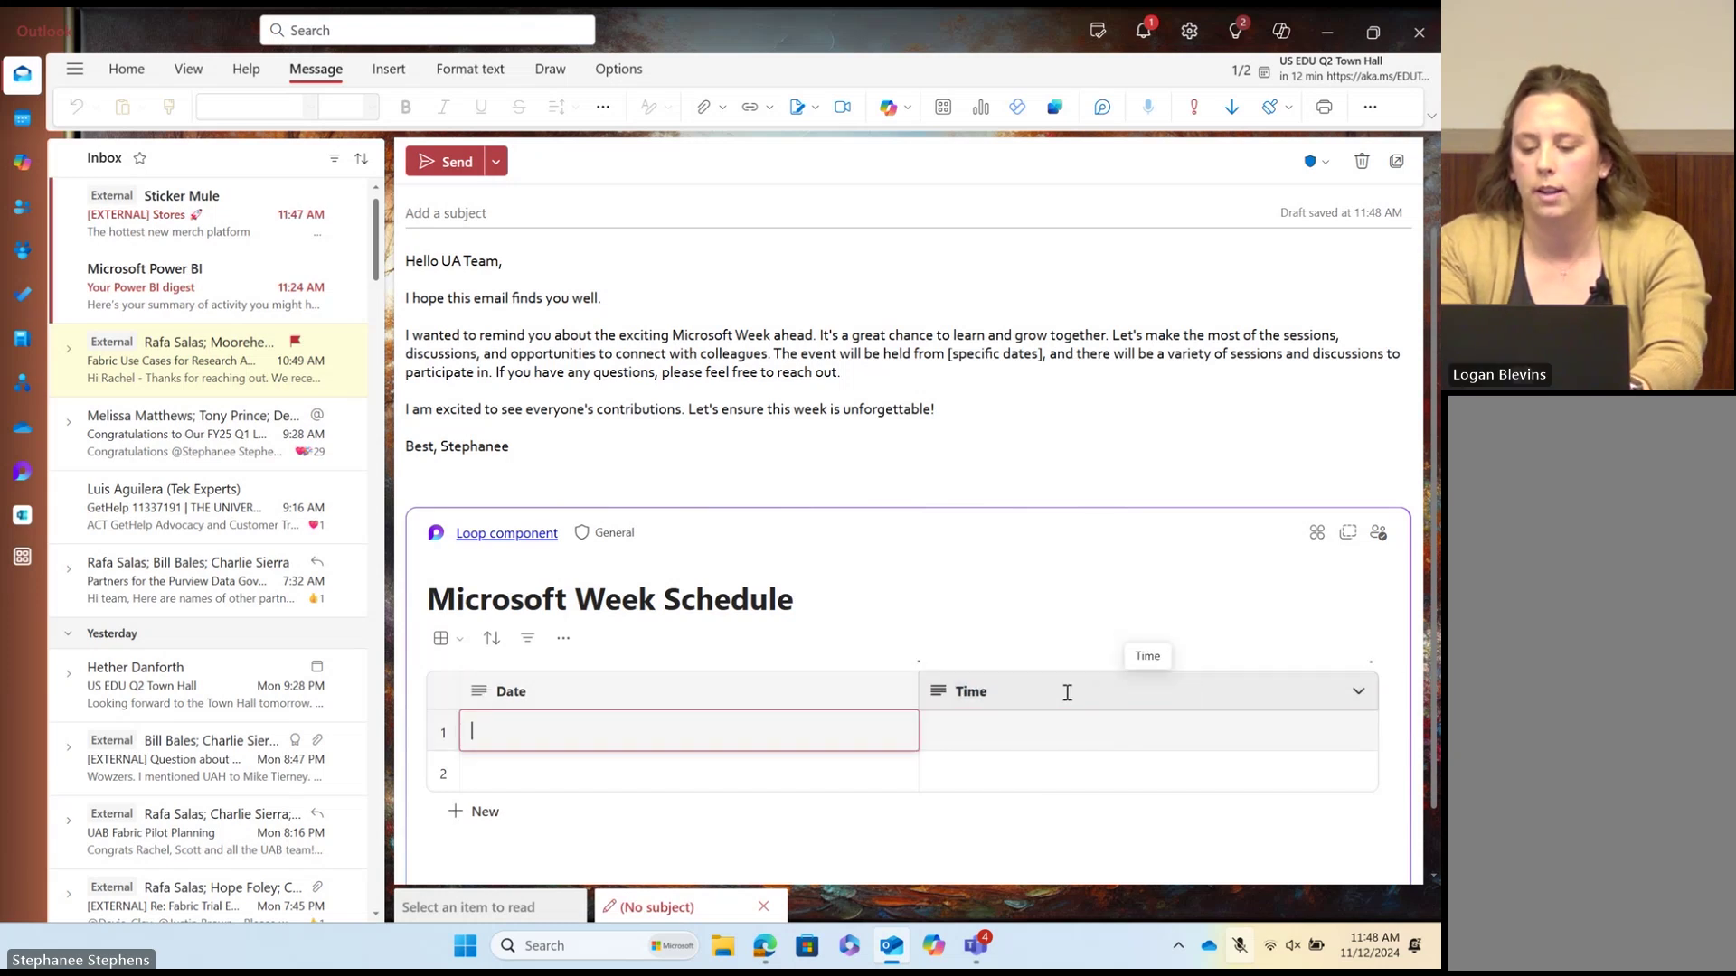
Step: Insert a column to the right of Time in the Loop table and name it "Location"
{"action": "left_click", "coordinate": [1359, 692]}
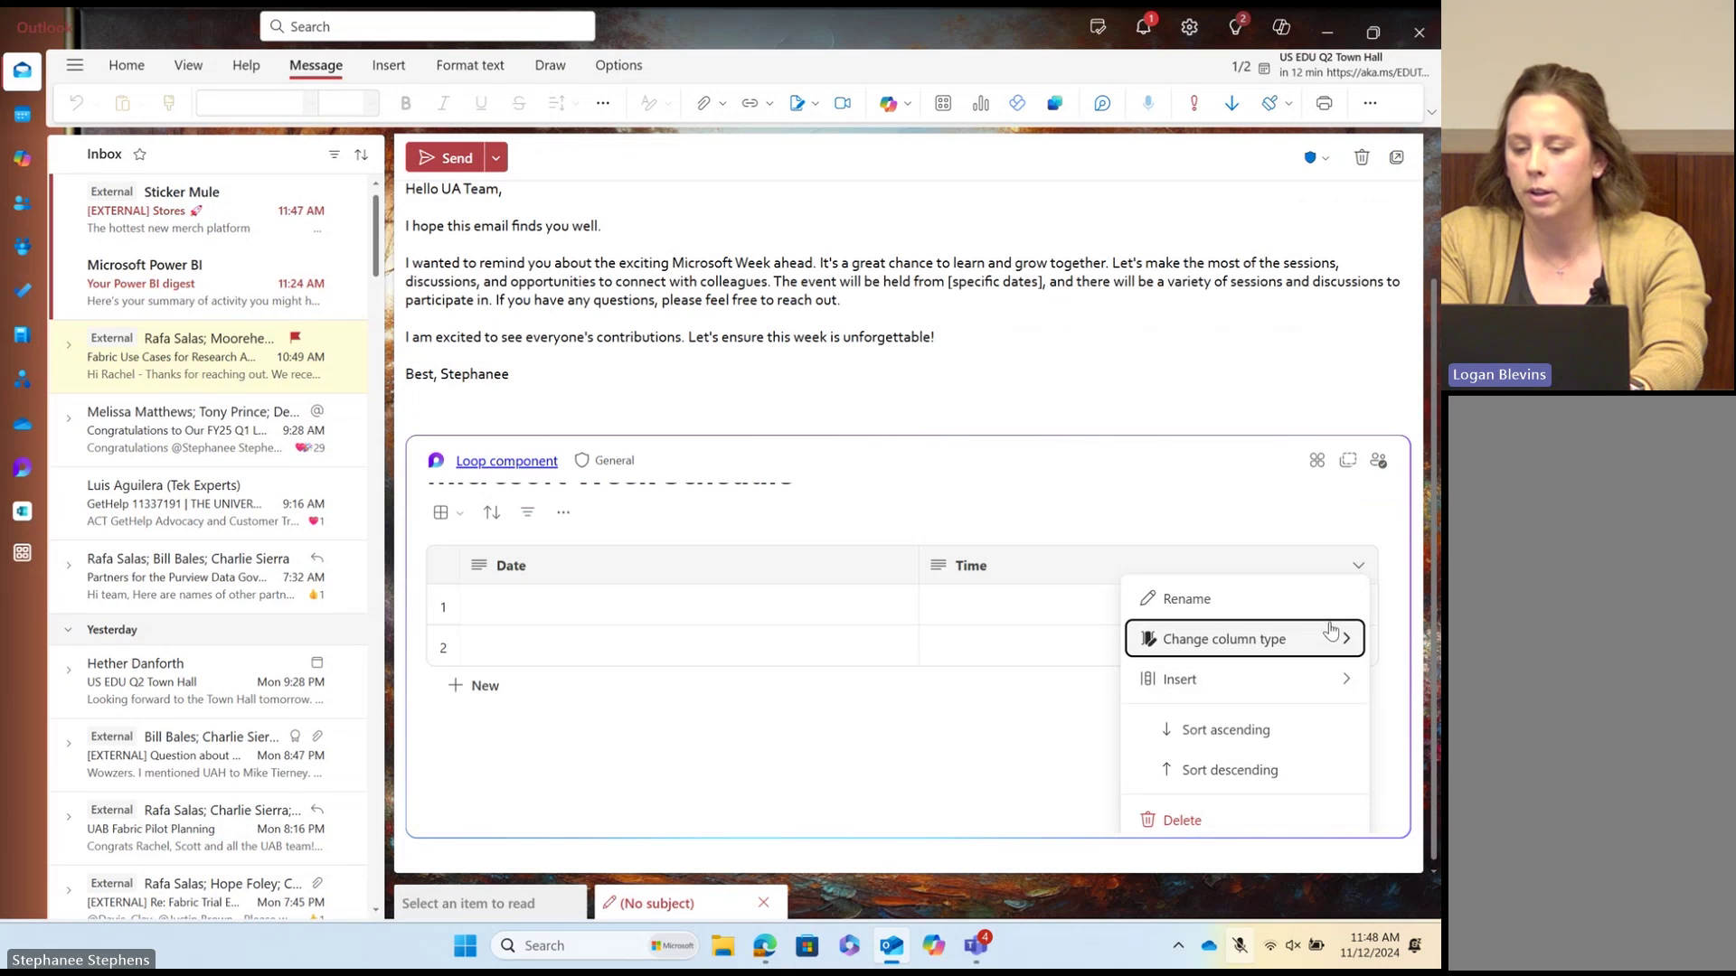
{"action": "left_click", "coordinate": [1352, 685]}
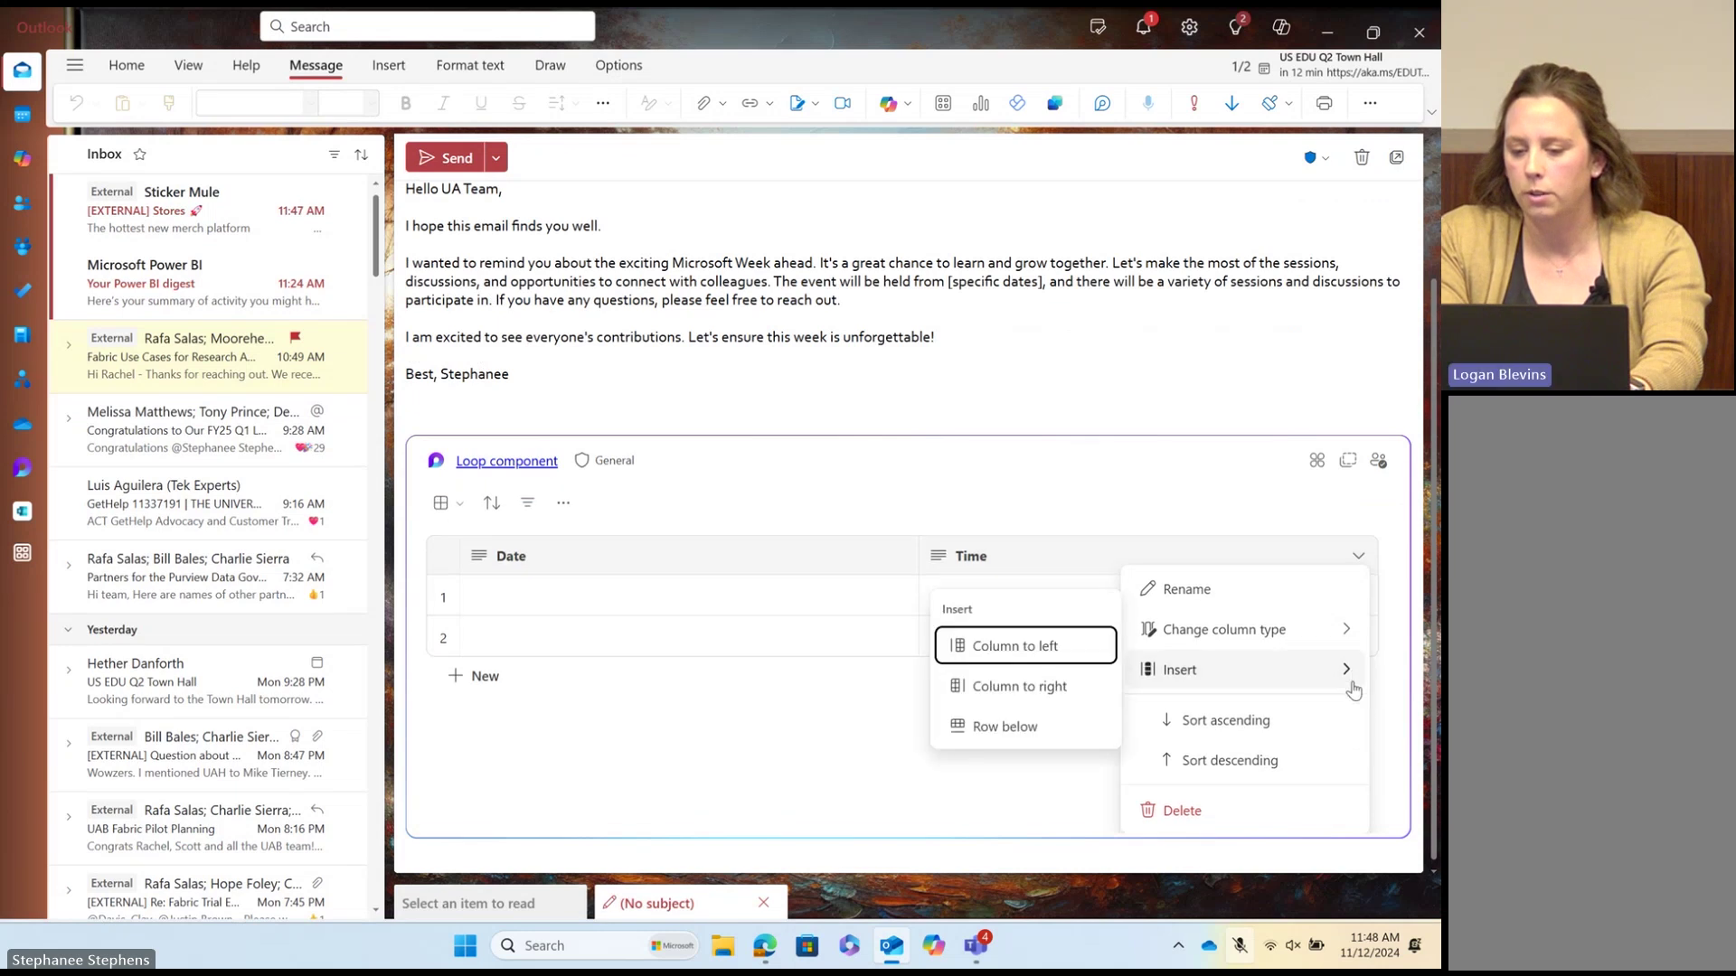
{"action": "left_click", "coordinate": [1056, 686]}
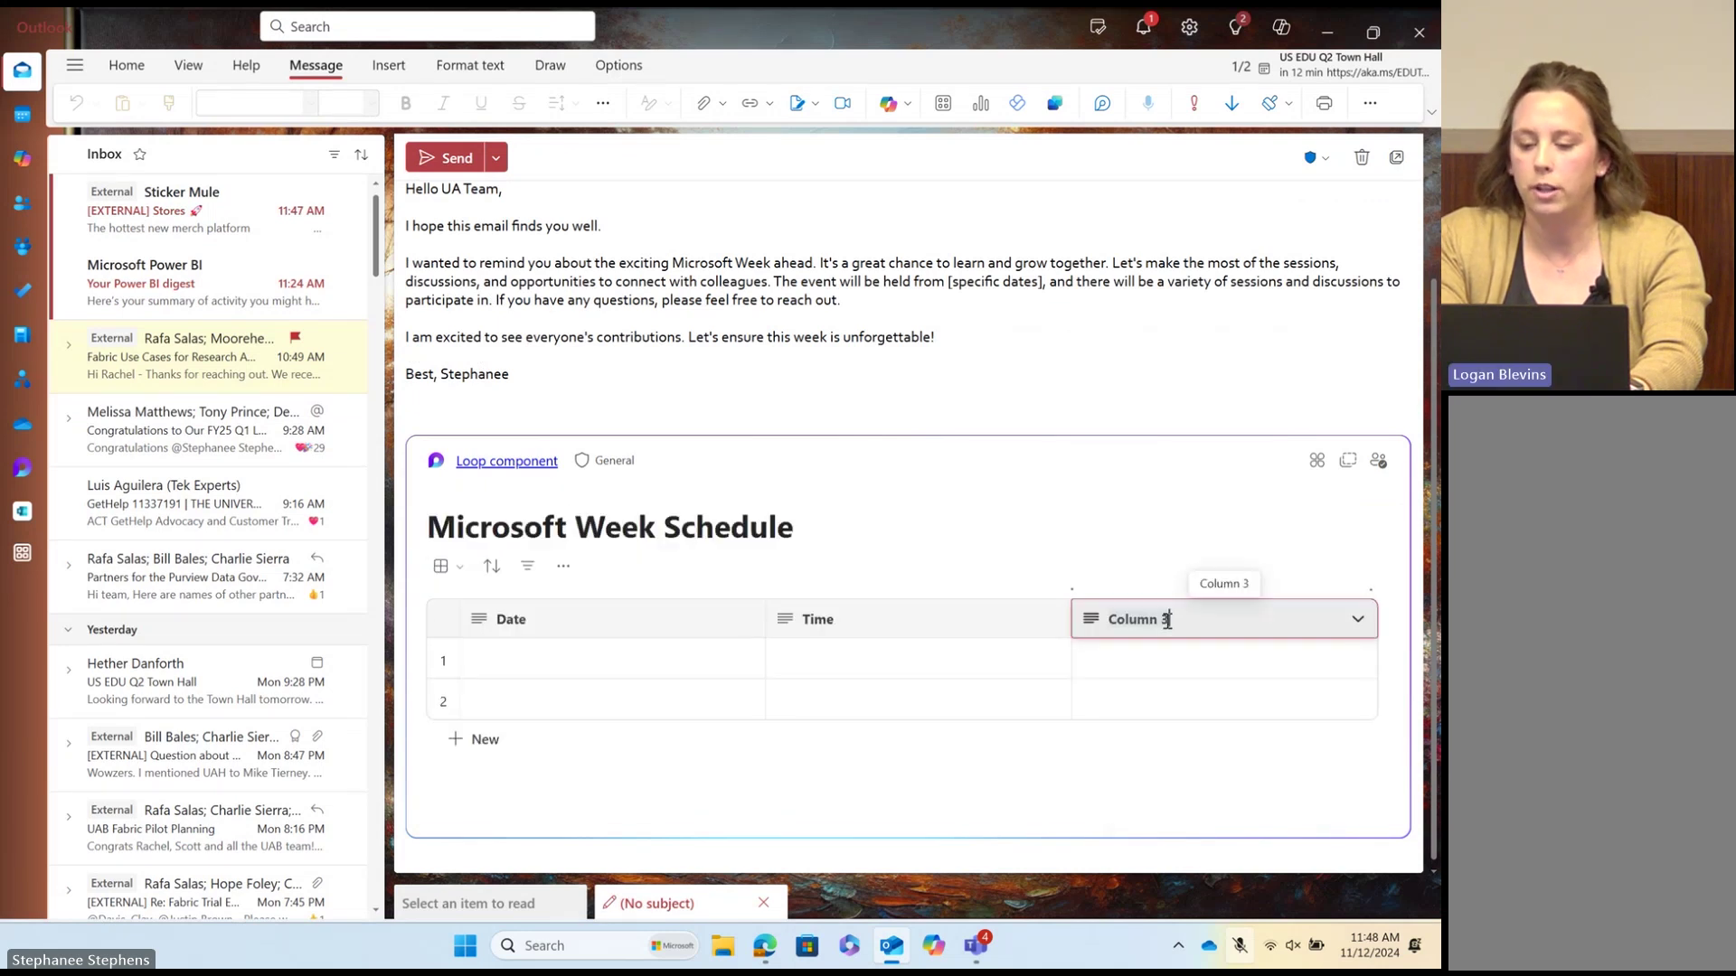
{"action": "type", "text": "Location"}
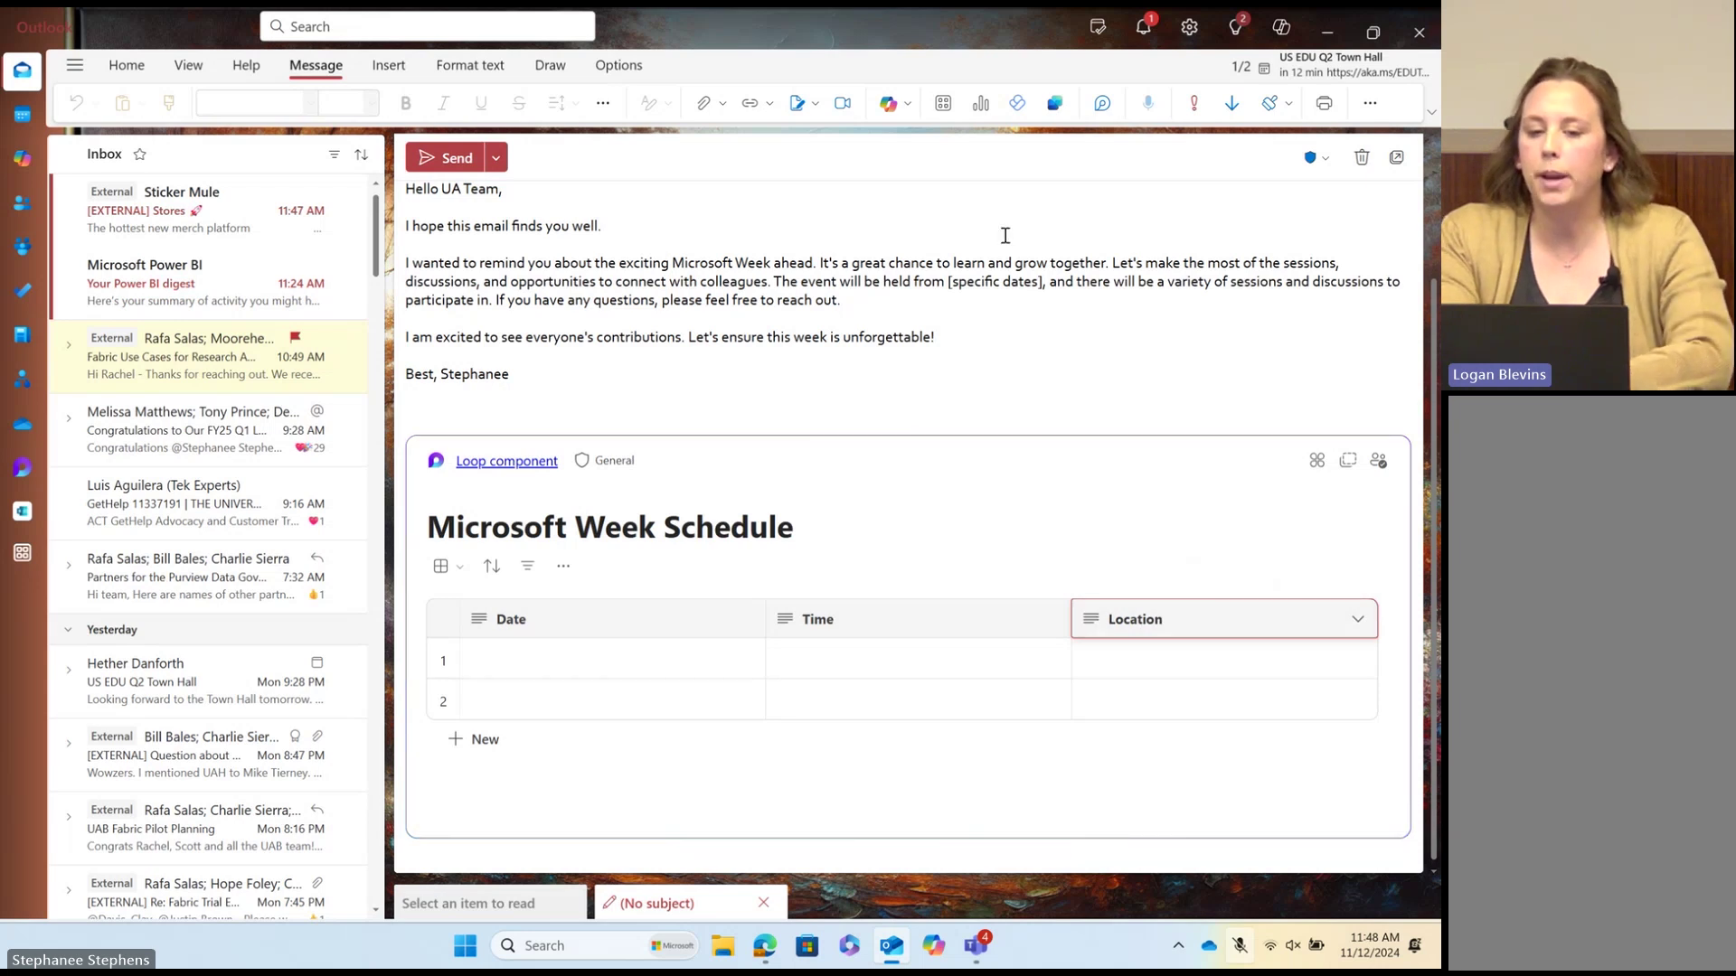
{"action": "scroll", "coordinate": [1005, 235], "scroll_direction": "up", "scroll_amount": 2}
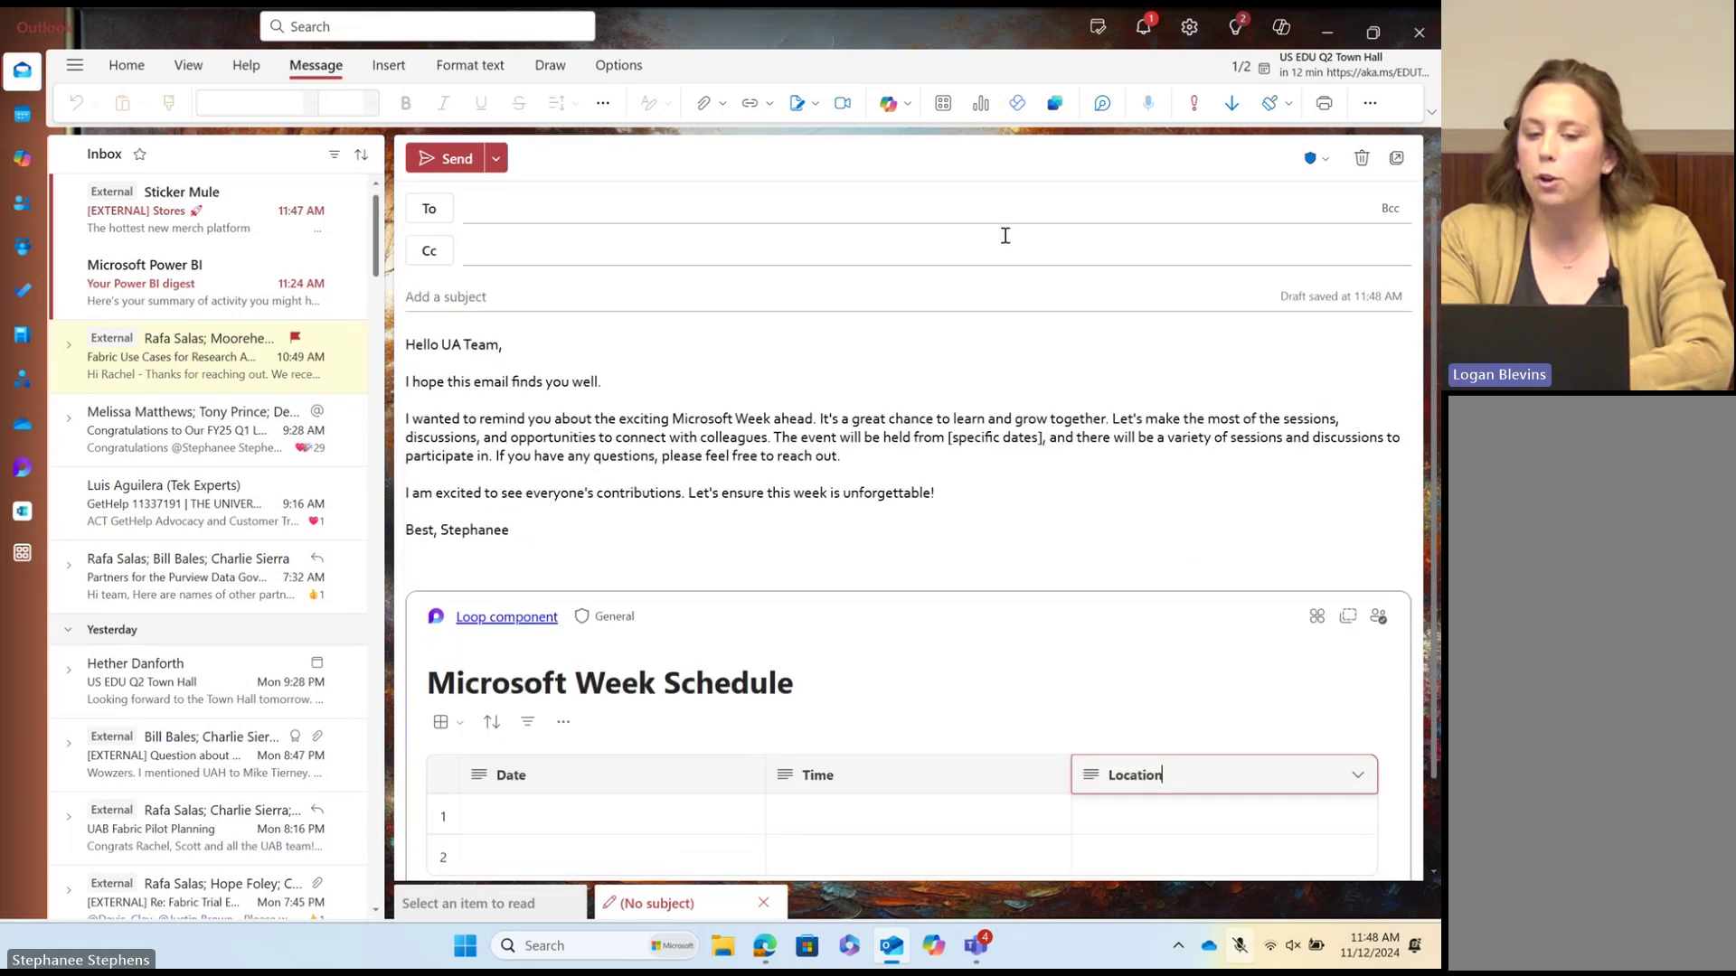
{"action": "left_click", "coordinate": [605, 206]}
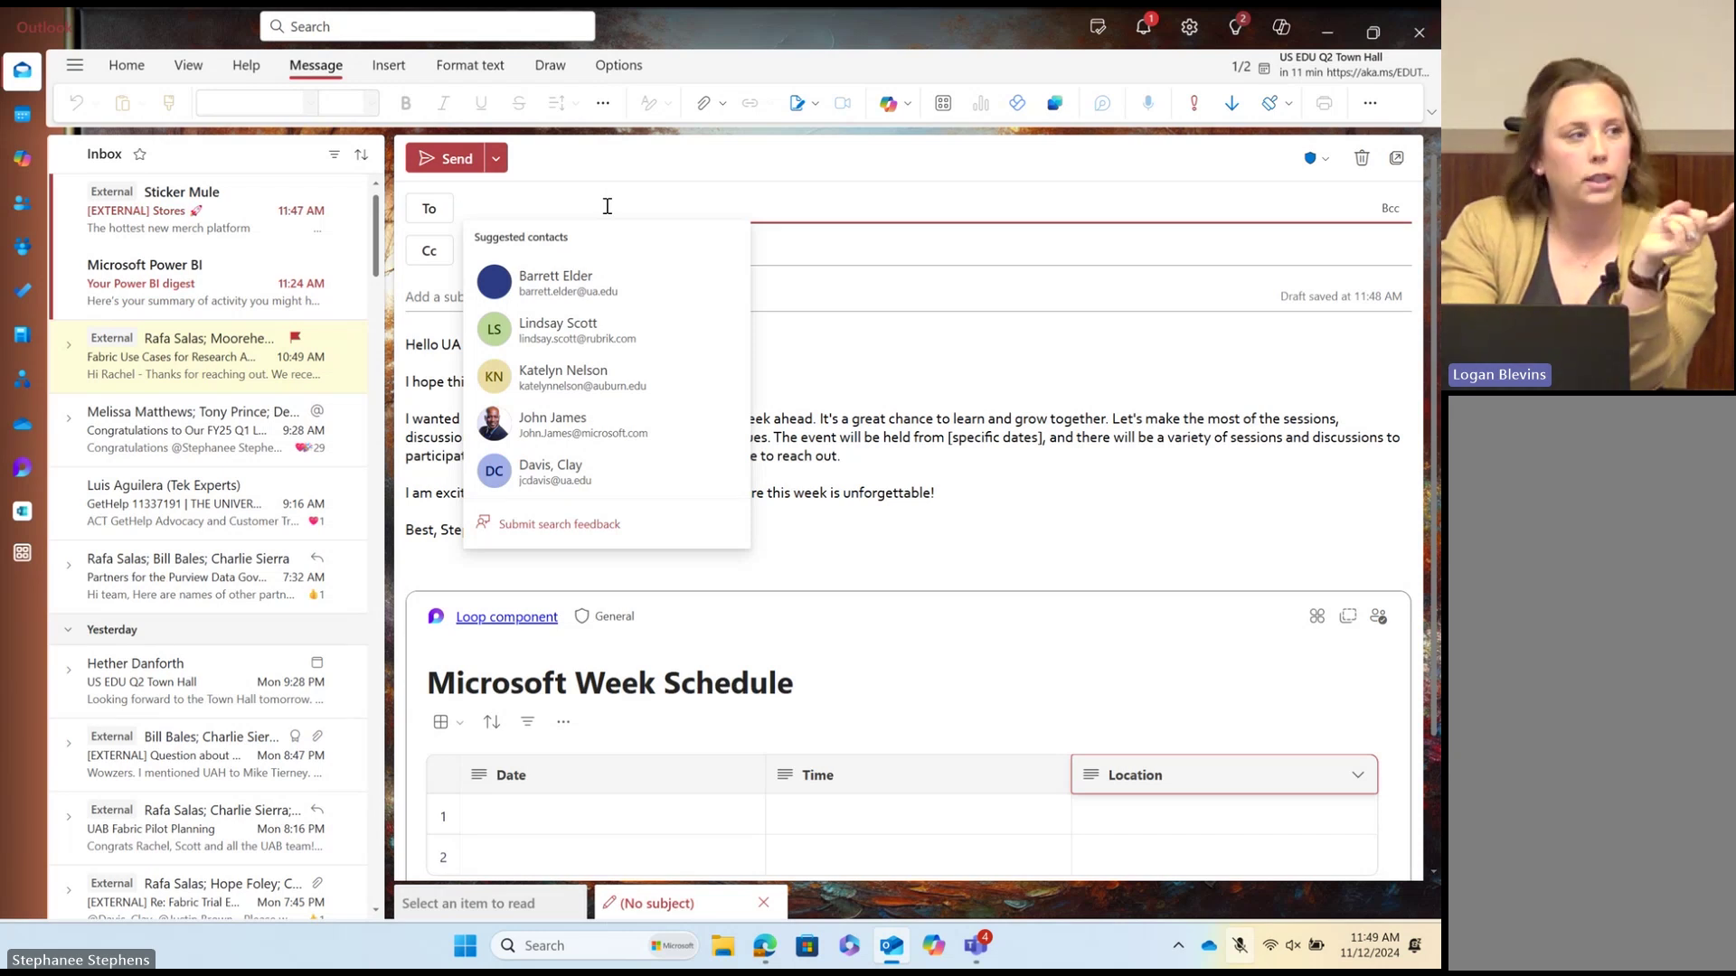
{"action": "left_click", "coordinate": [1107, 503]}
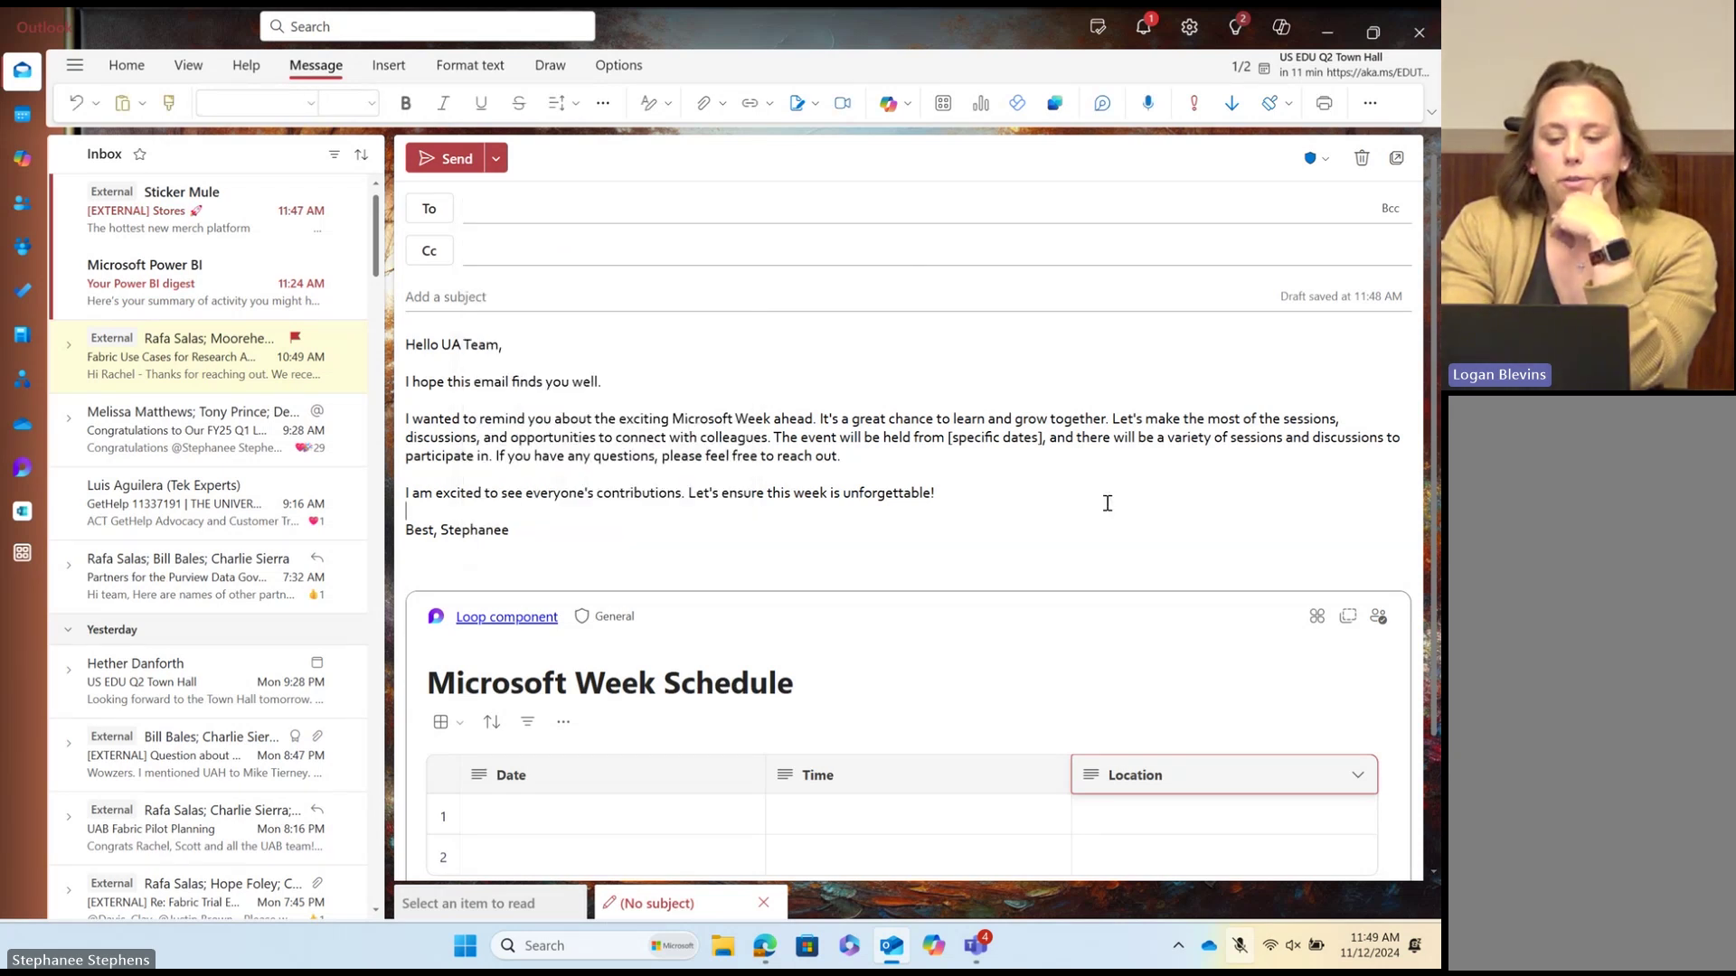
{"action": "scroll", "coordinate": [600, 678], "scroll_direction": "down", "scroll_amount": 2}
{"action": "left_click", "coordinate": [596, 676]}
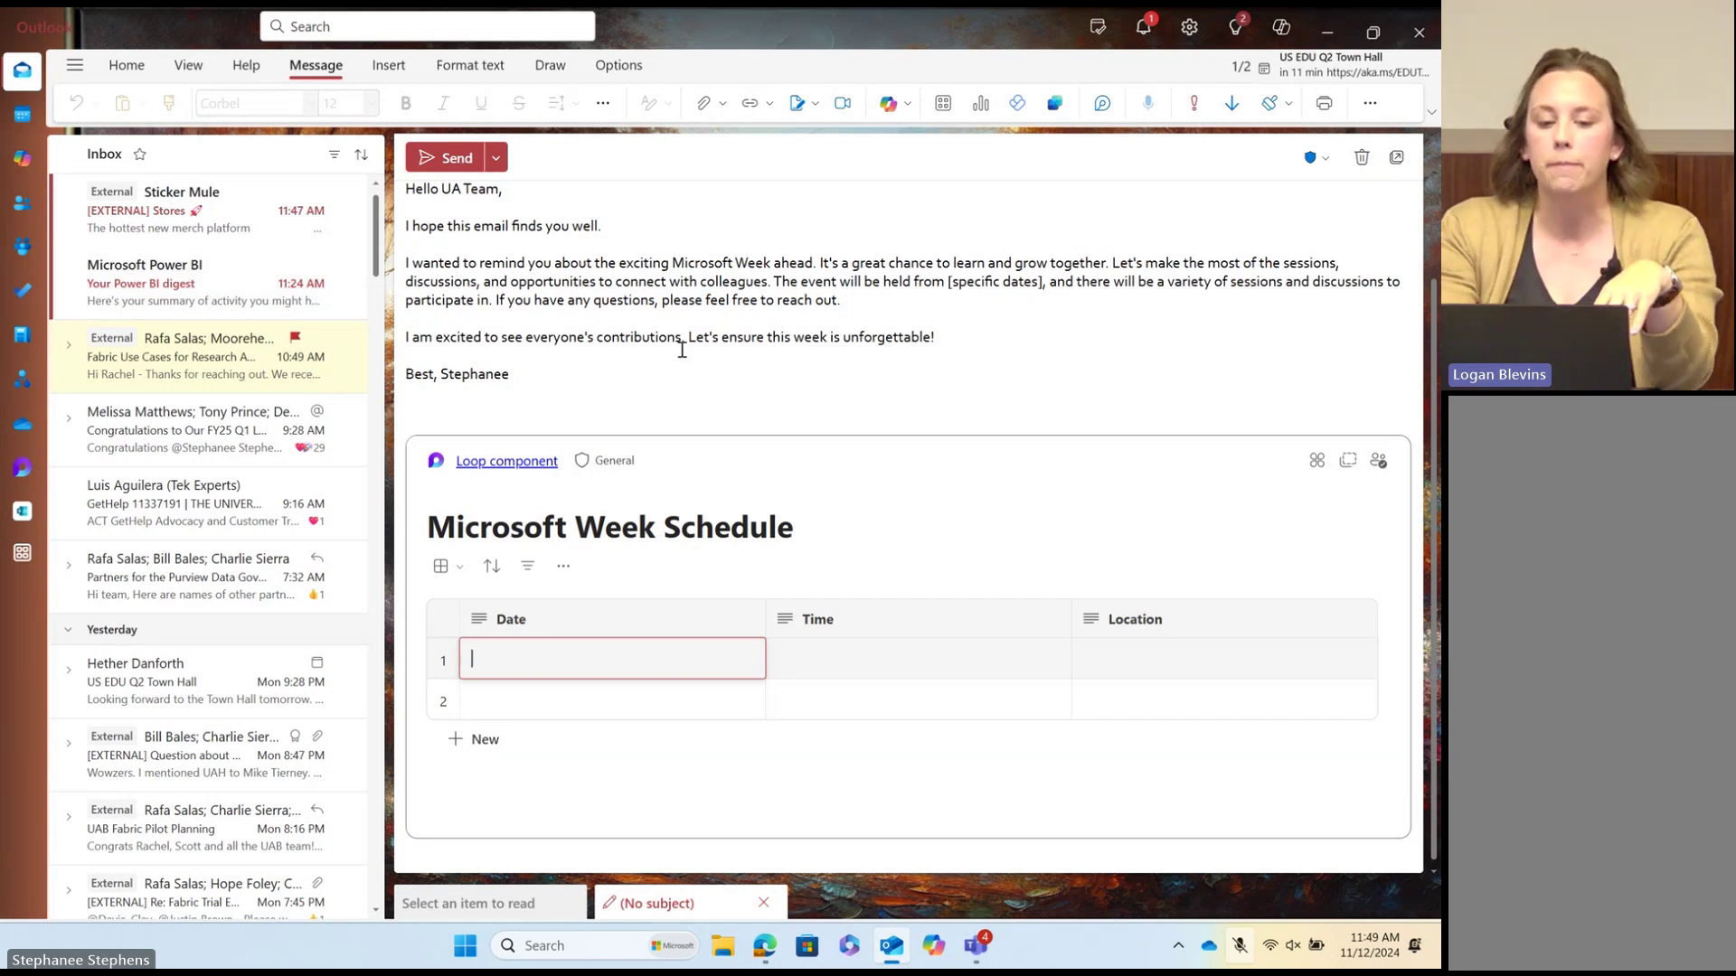
Step: Discard the unsent email draft containing the Loop schedule table
{"action": "scroll", "coordinate": [723, 343], "scroll_direction": "up", "scroll_amount": 2}
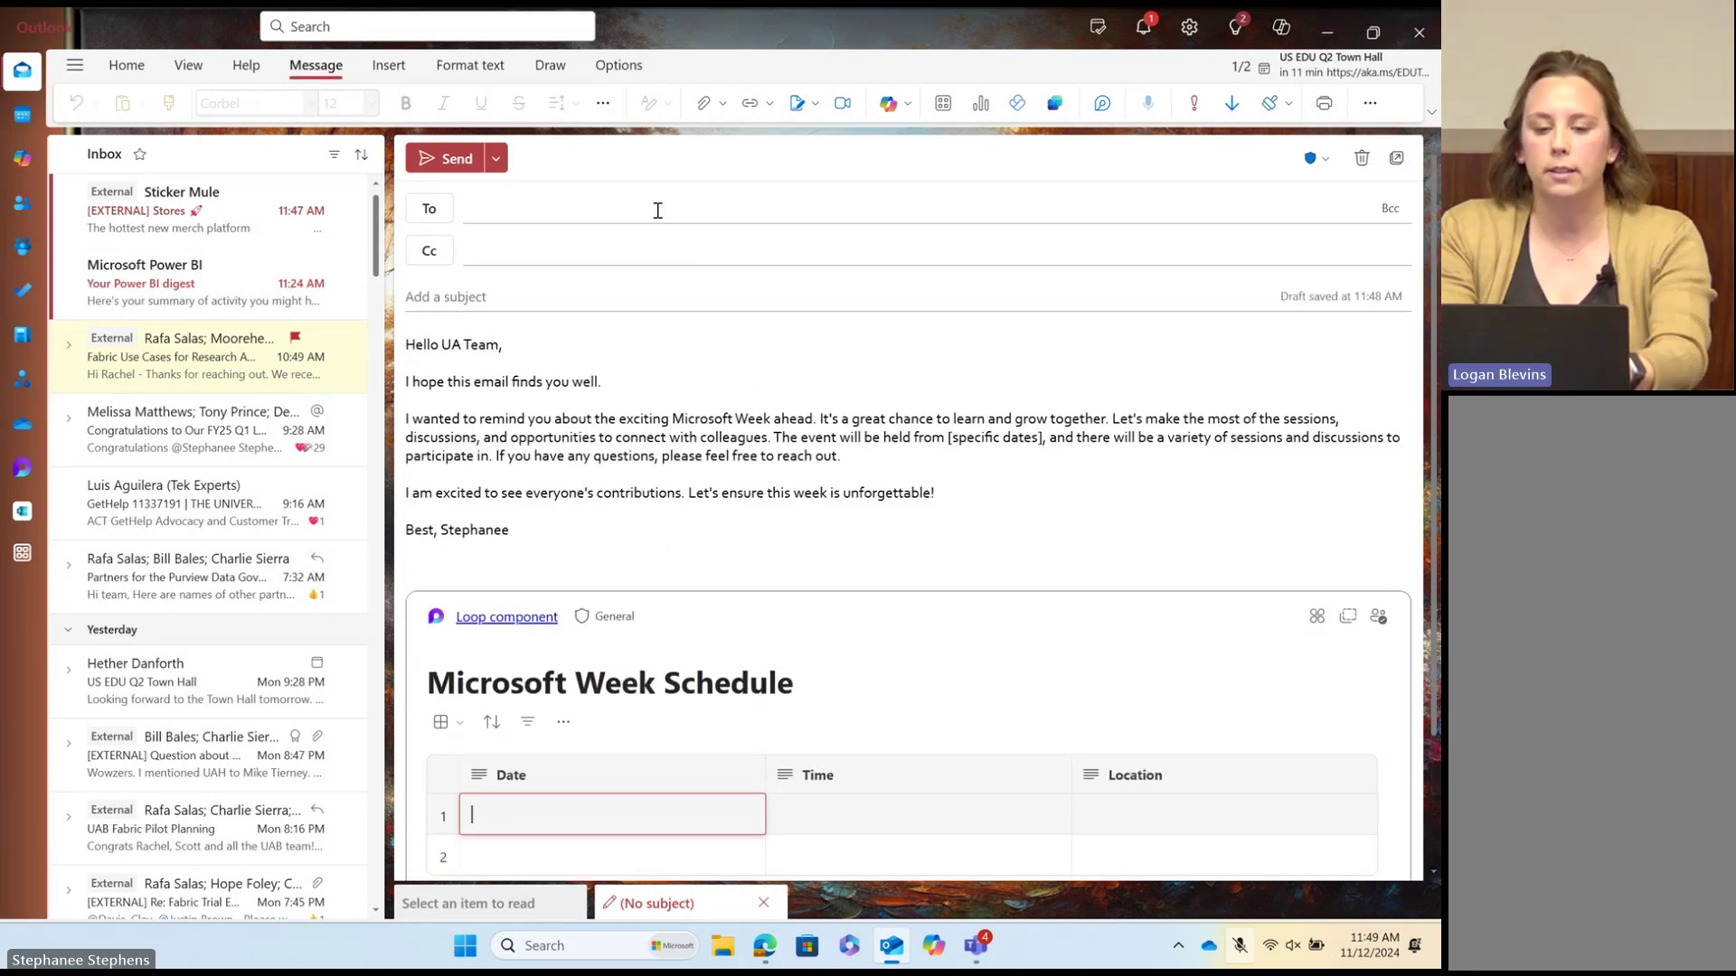
{"action": "left_click", "coordinate": [1362, 160]}
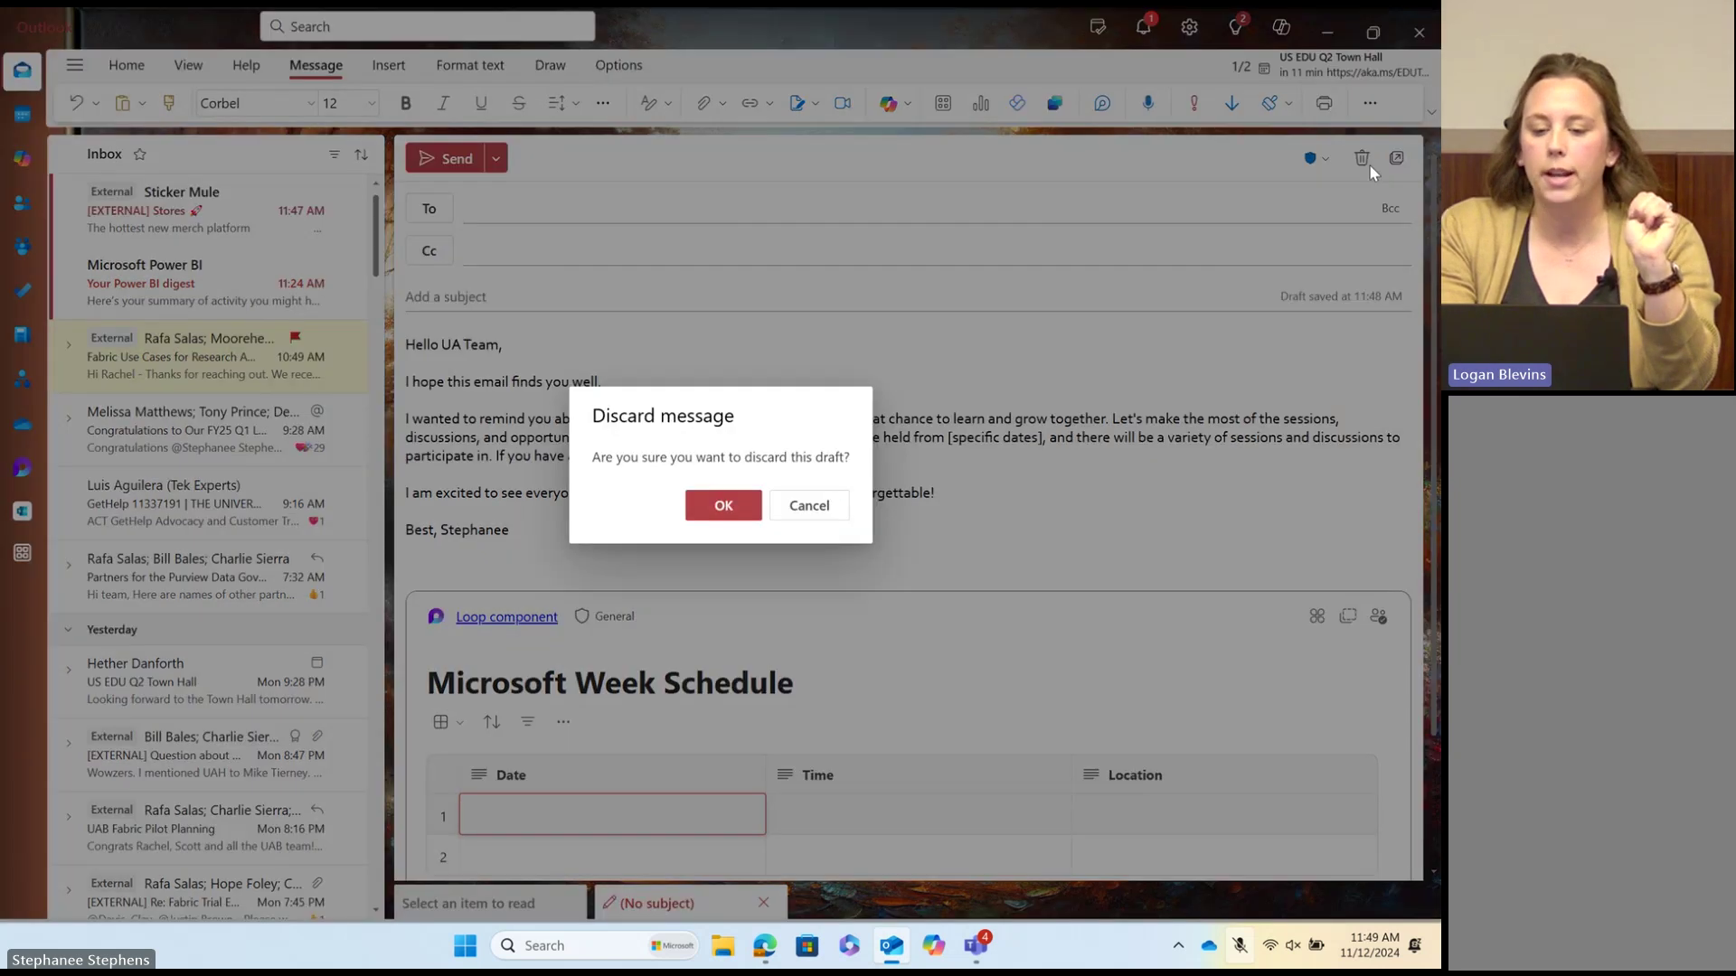
{"action": "left_click", "coordinate": [723, 506]}
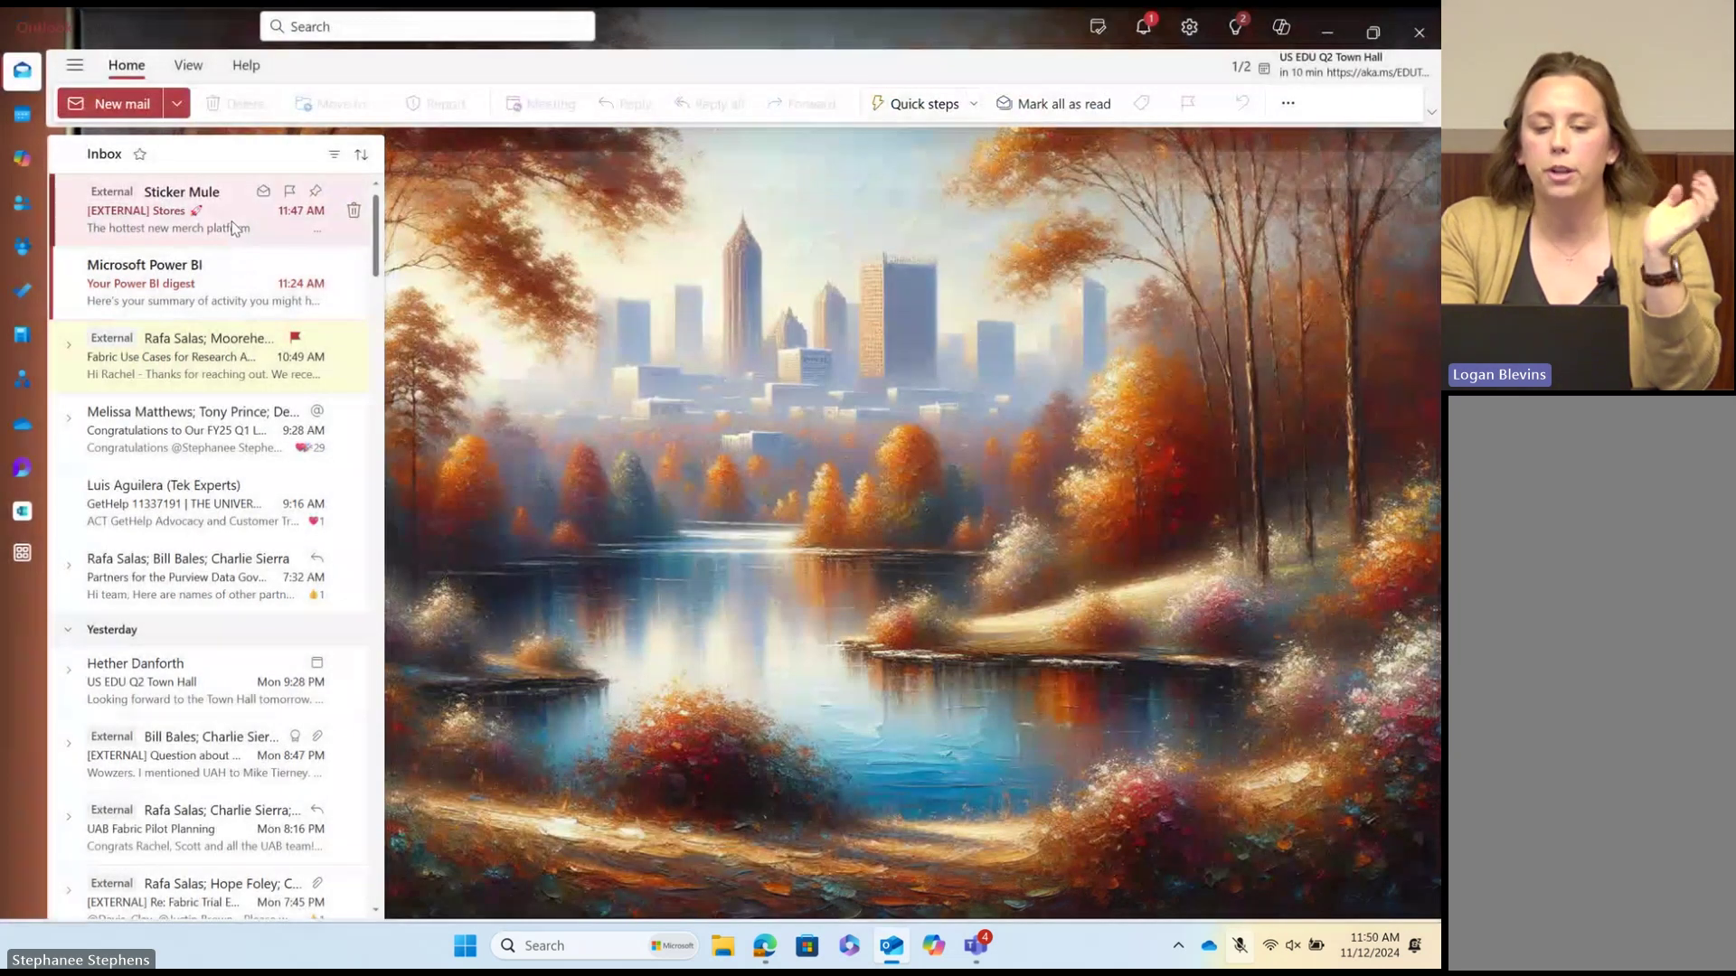
Step: Open the Sticker Mule "Stores" email, report it as junk and block its sender
{"action": "left_click", "coordinate": [235, 227]}
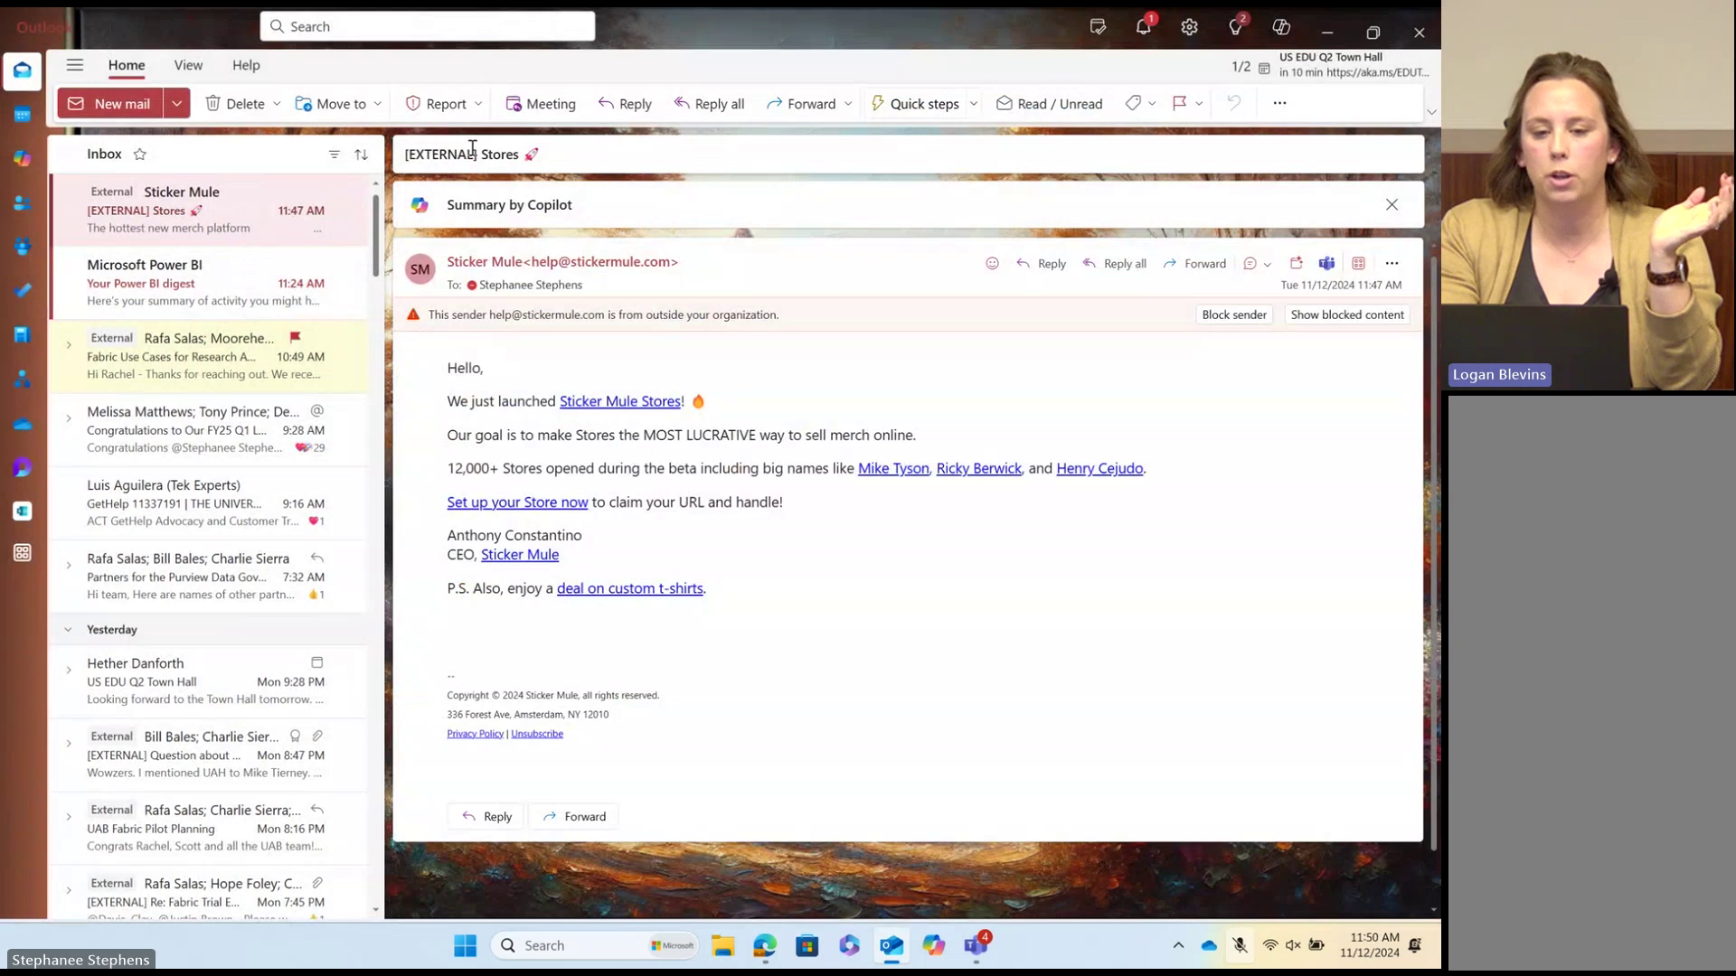
{"action": "left_click", "coordinate": [479, 103]}
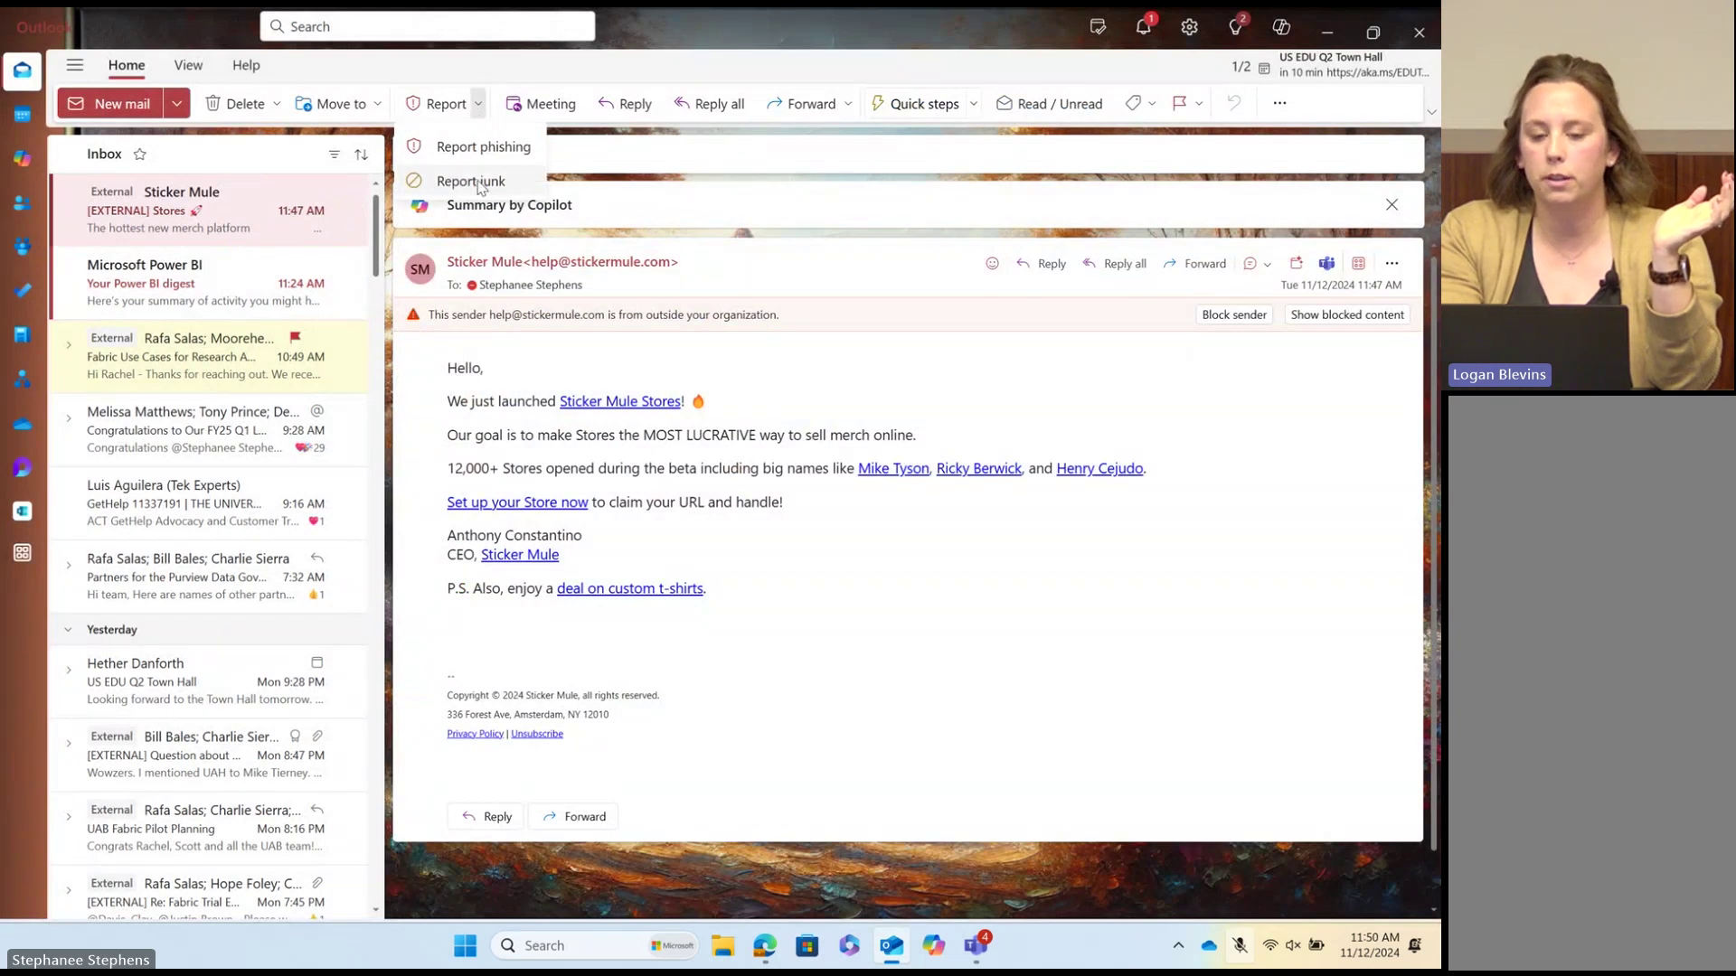
{"action": "key", "text": "Escape"}
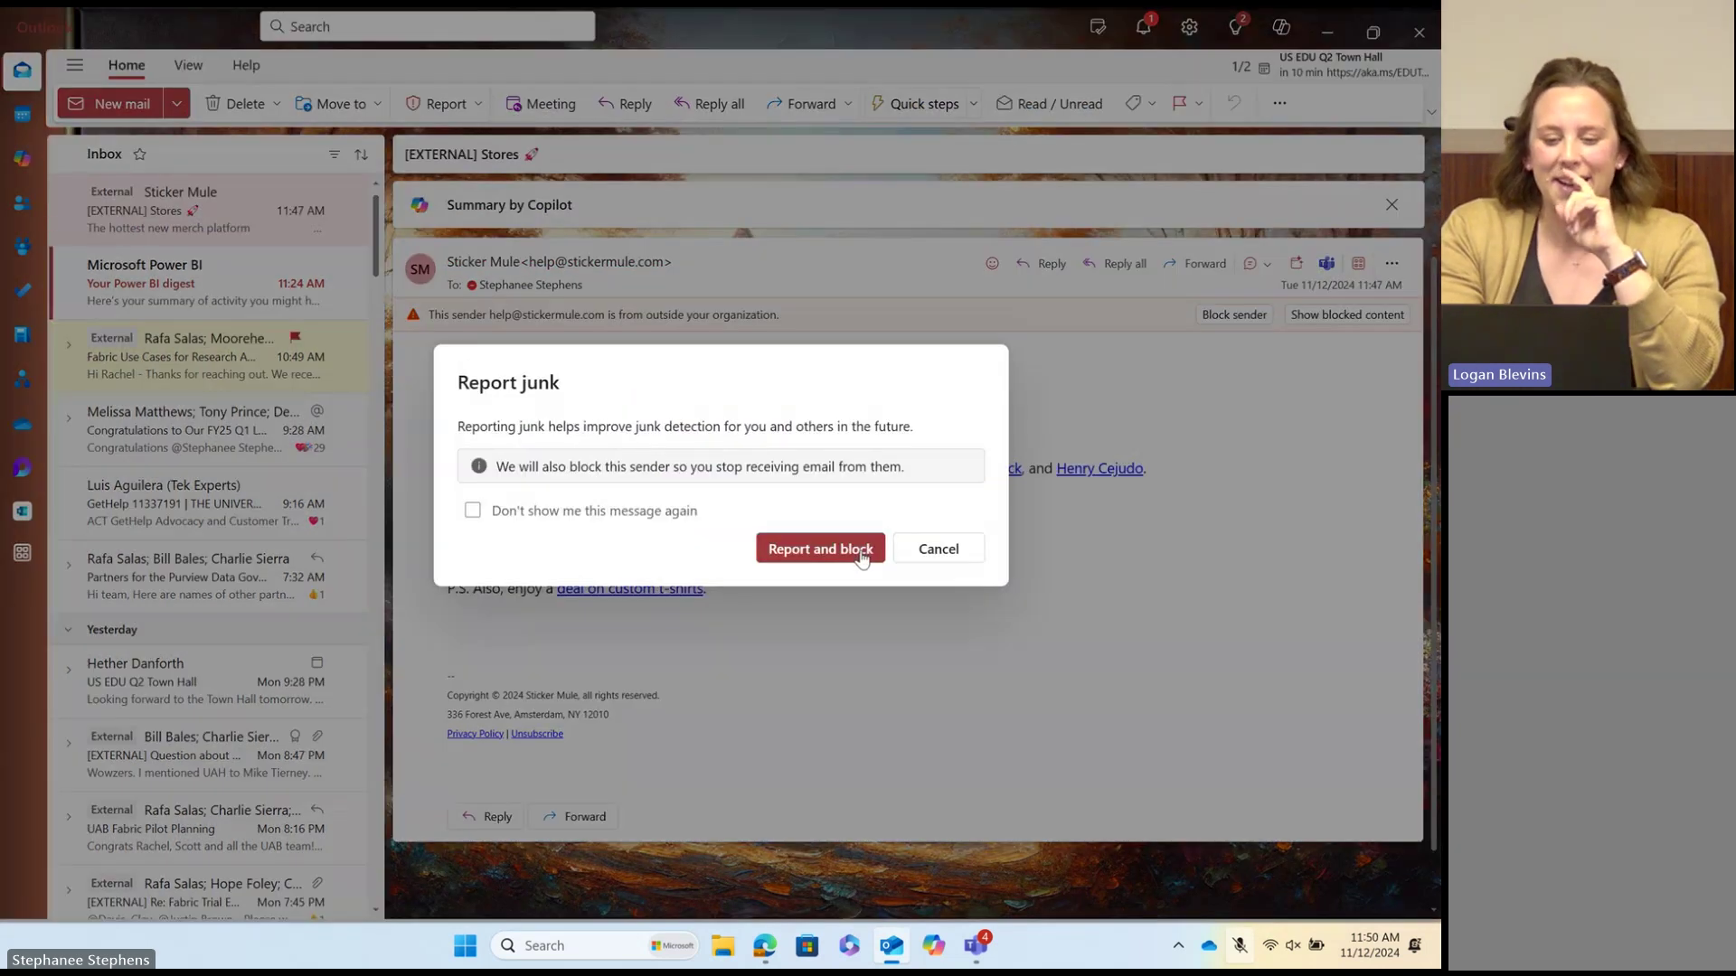
{"action": "left_click", "coordinate": [861, 556]}
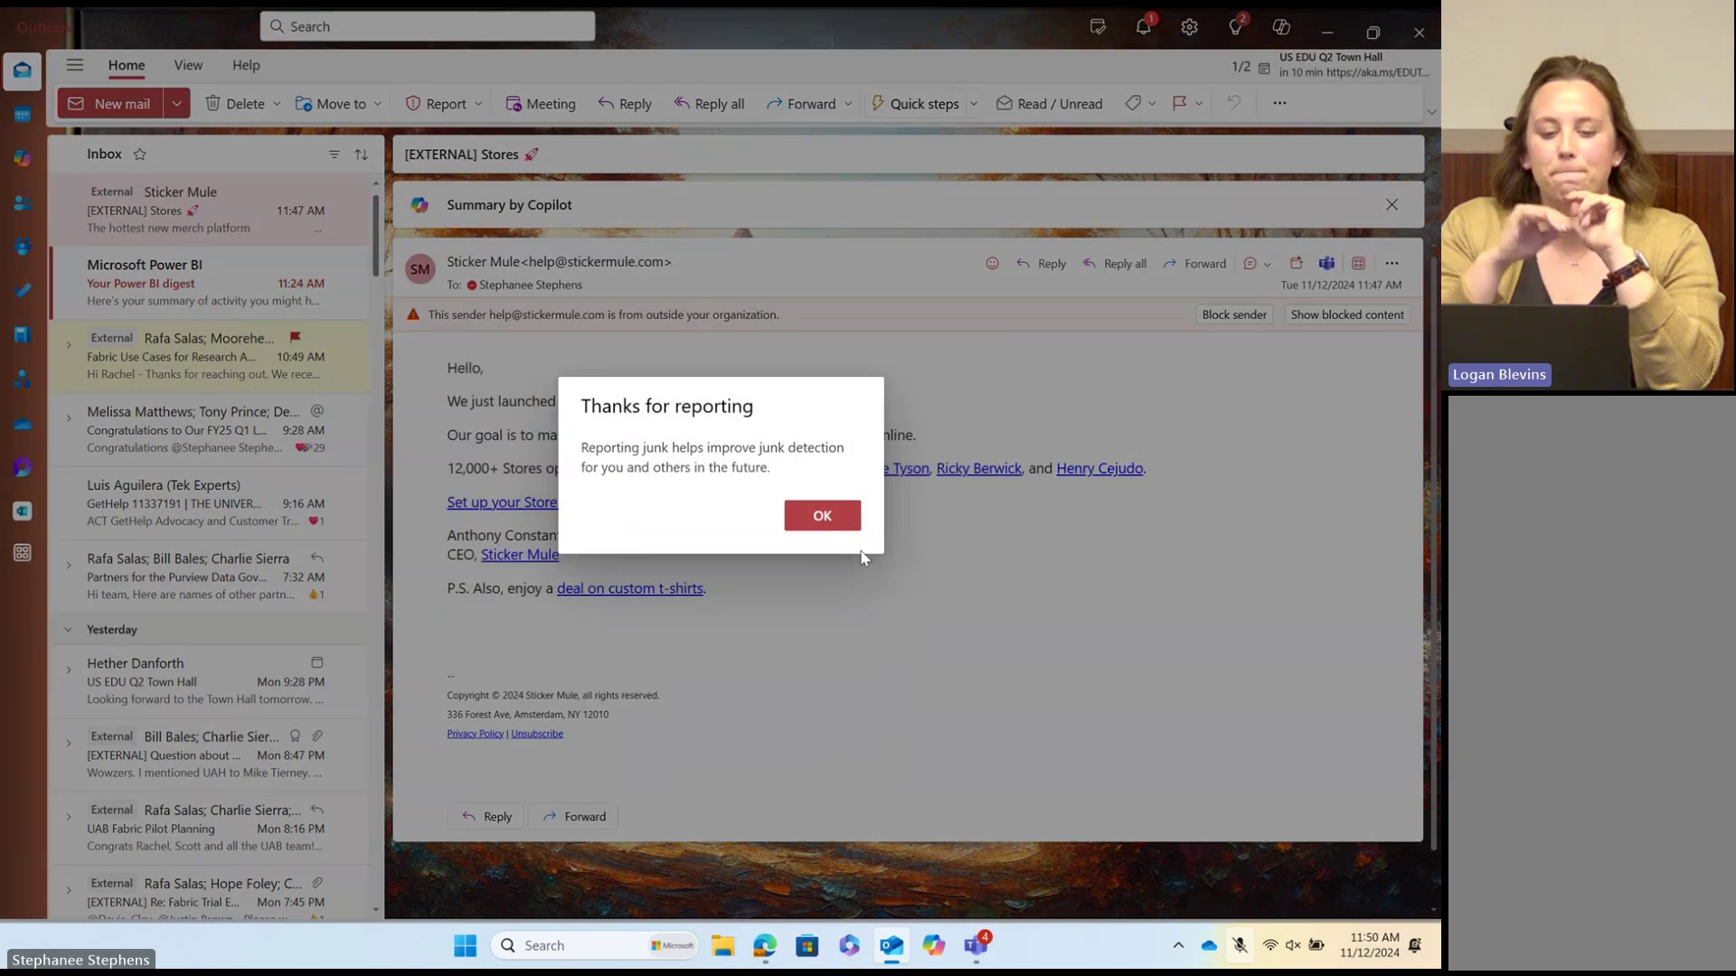
{"action": "left_click", "coordinate": [822, 516]}
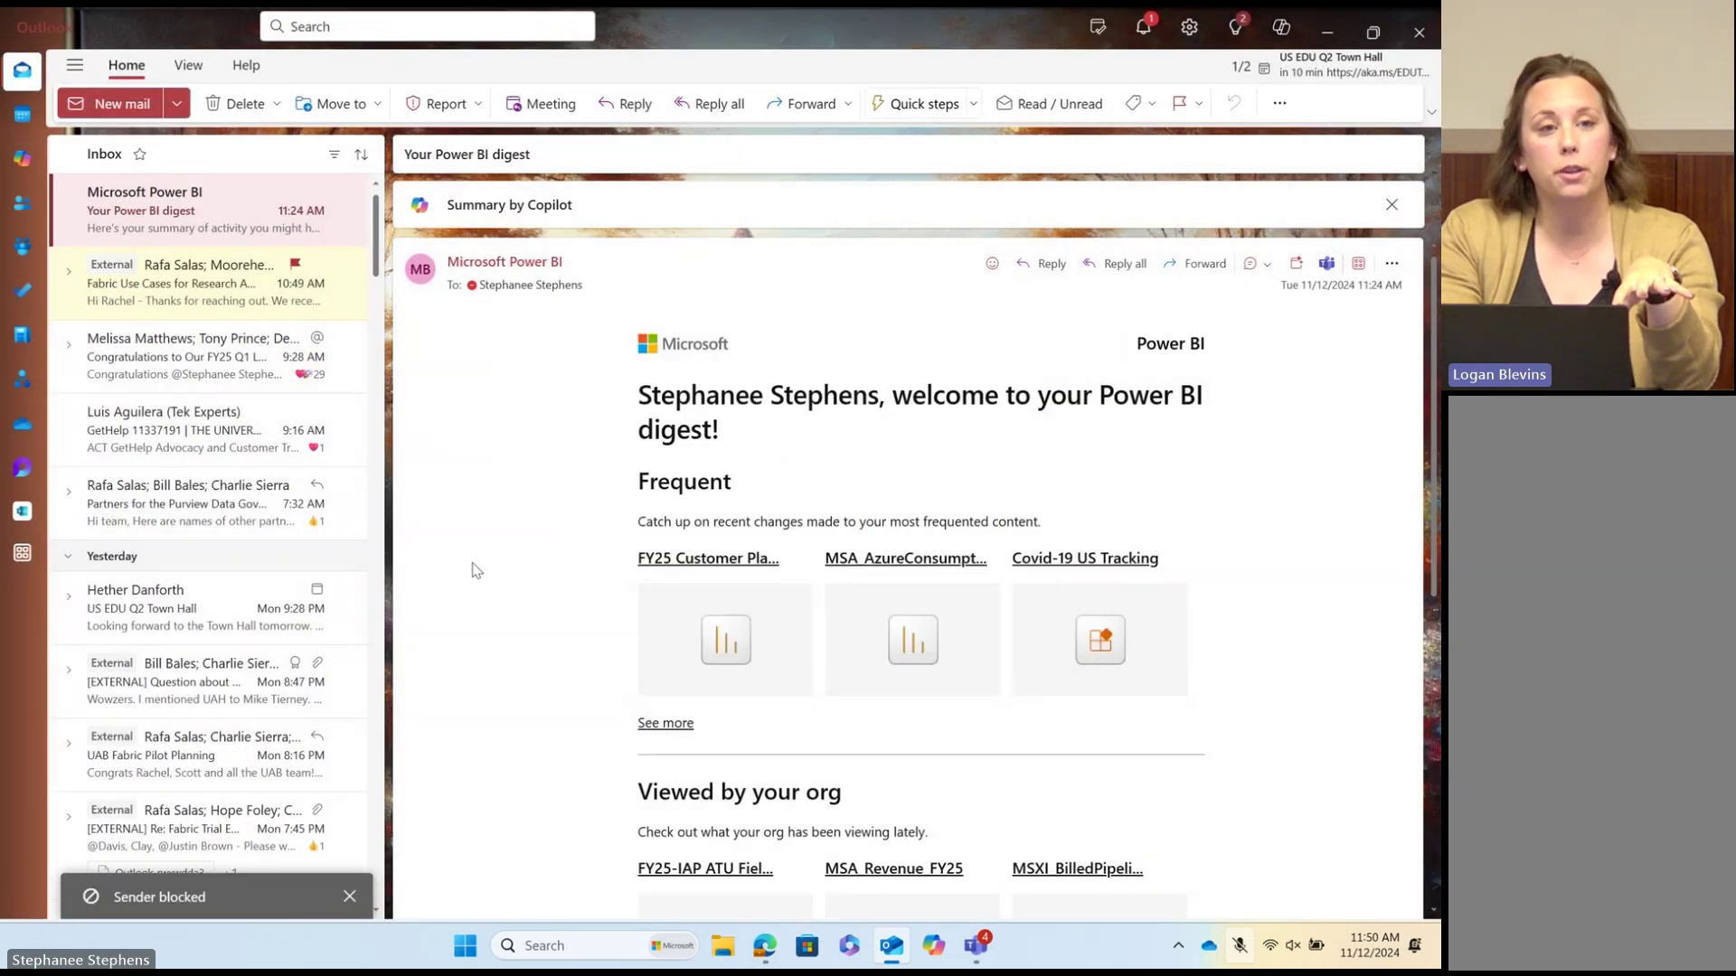
Step: Open Loop component 2 from the Loop content list, vote for Italian in its Dinner Options table, and close the message
{"action": "left_click", "coordinate": [23, 476]}
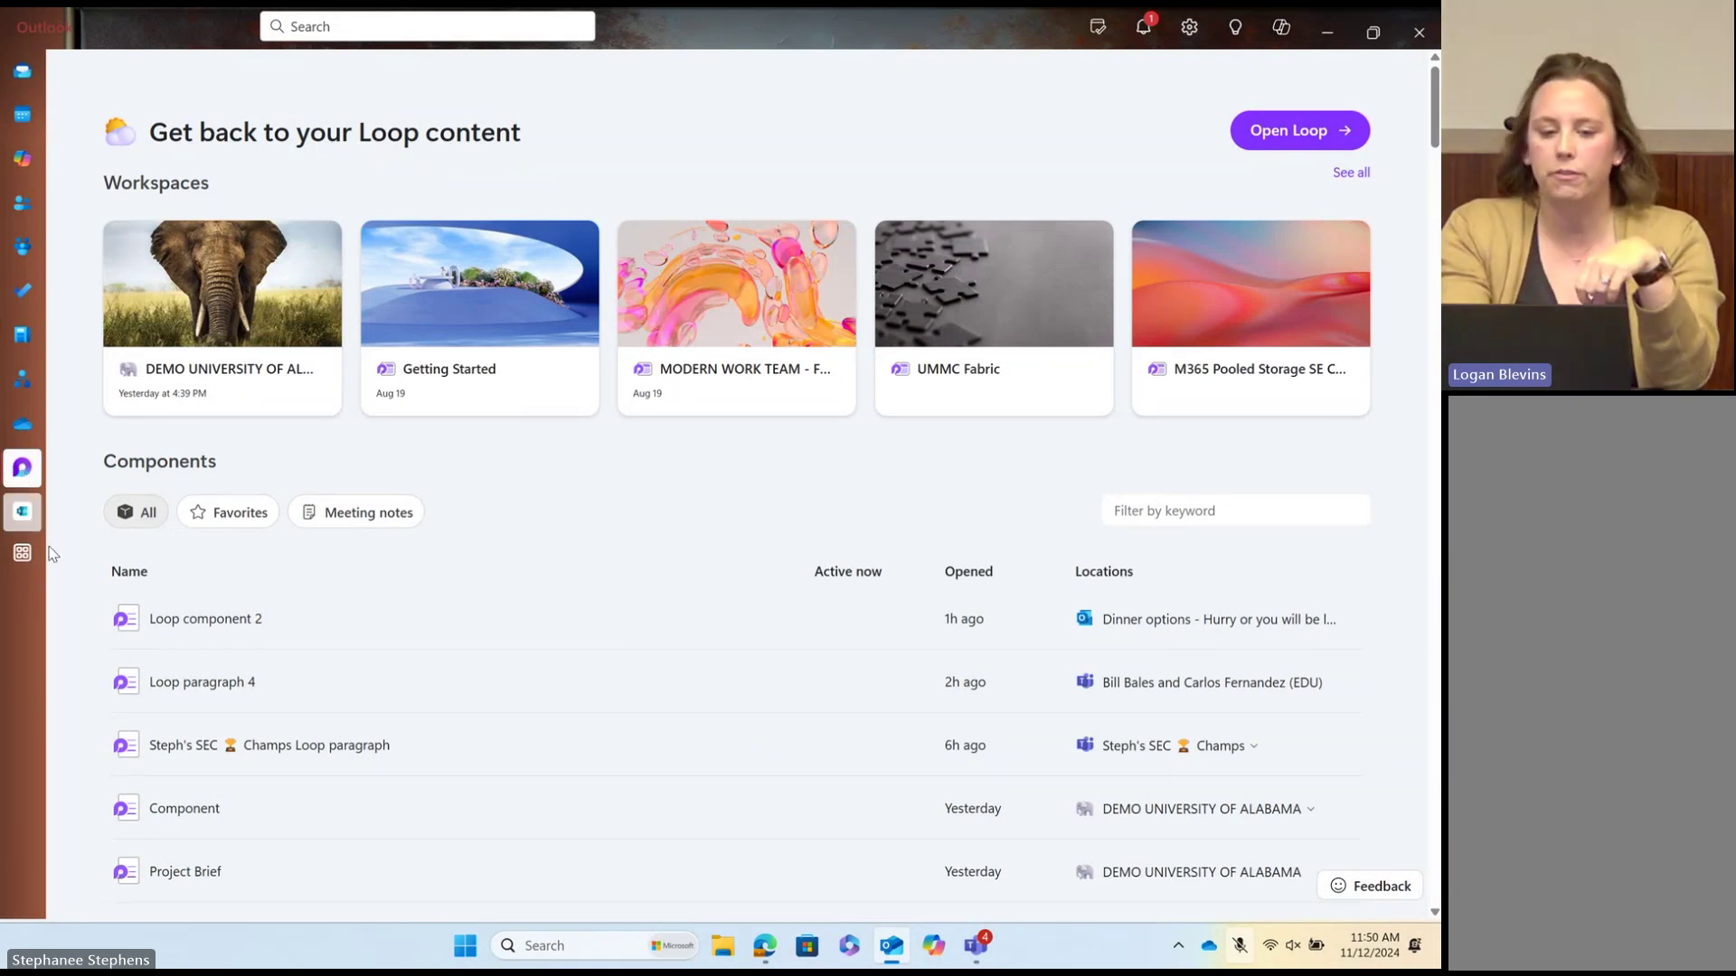
{"action": "left_click", "coordinate": [198, 620]}
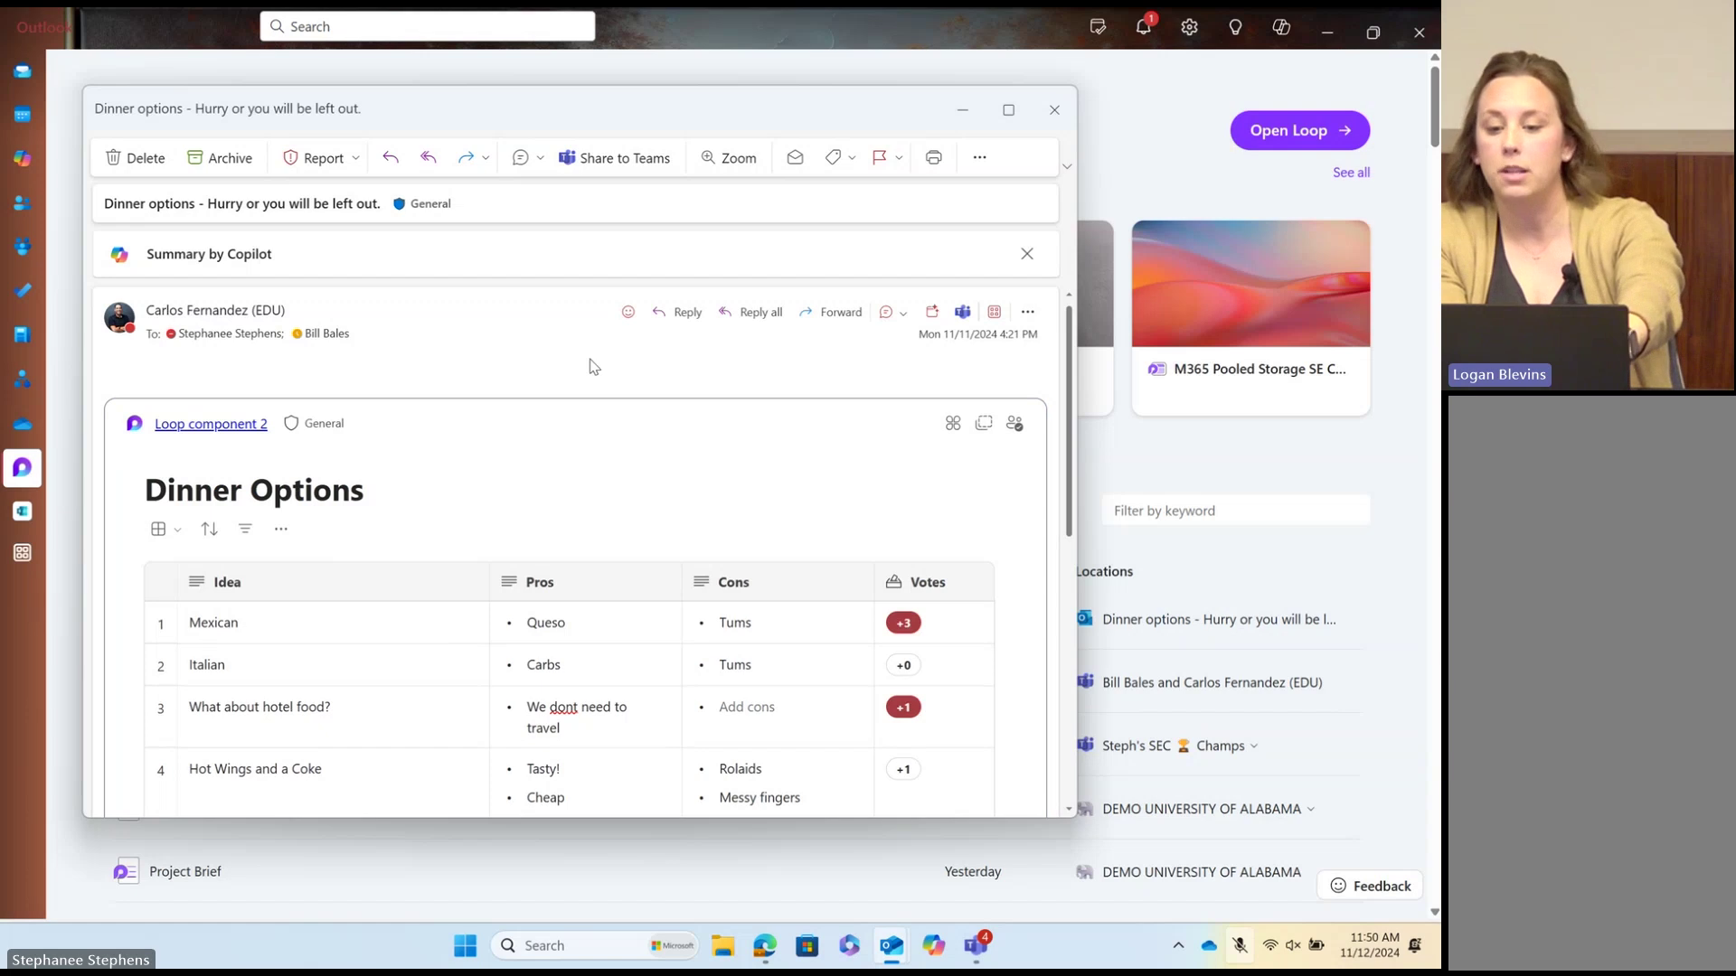
{"action": "scroll", "coordinate": [755, 503], "scroll_direction": "down", "scroll_amount": 3}
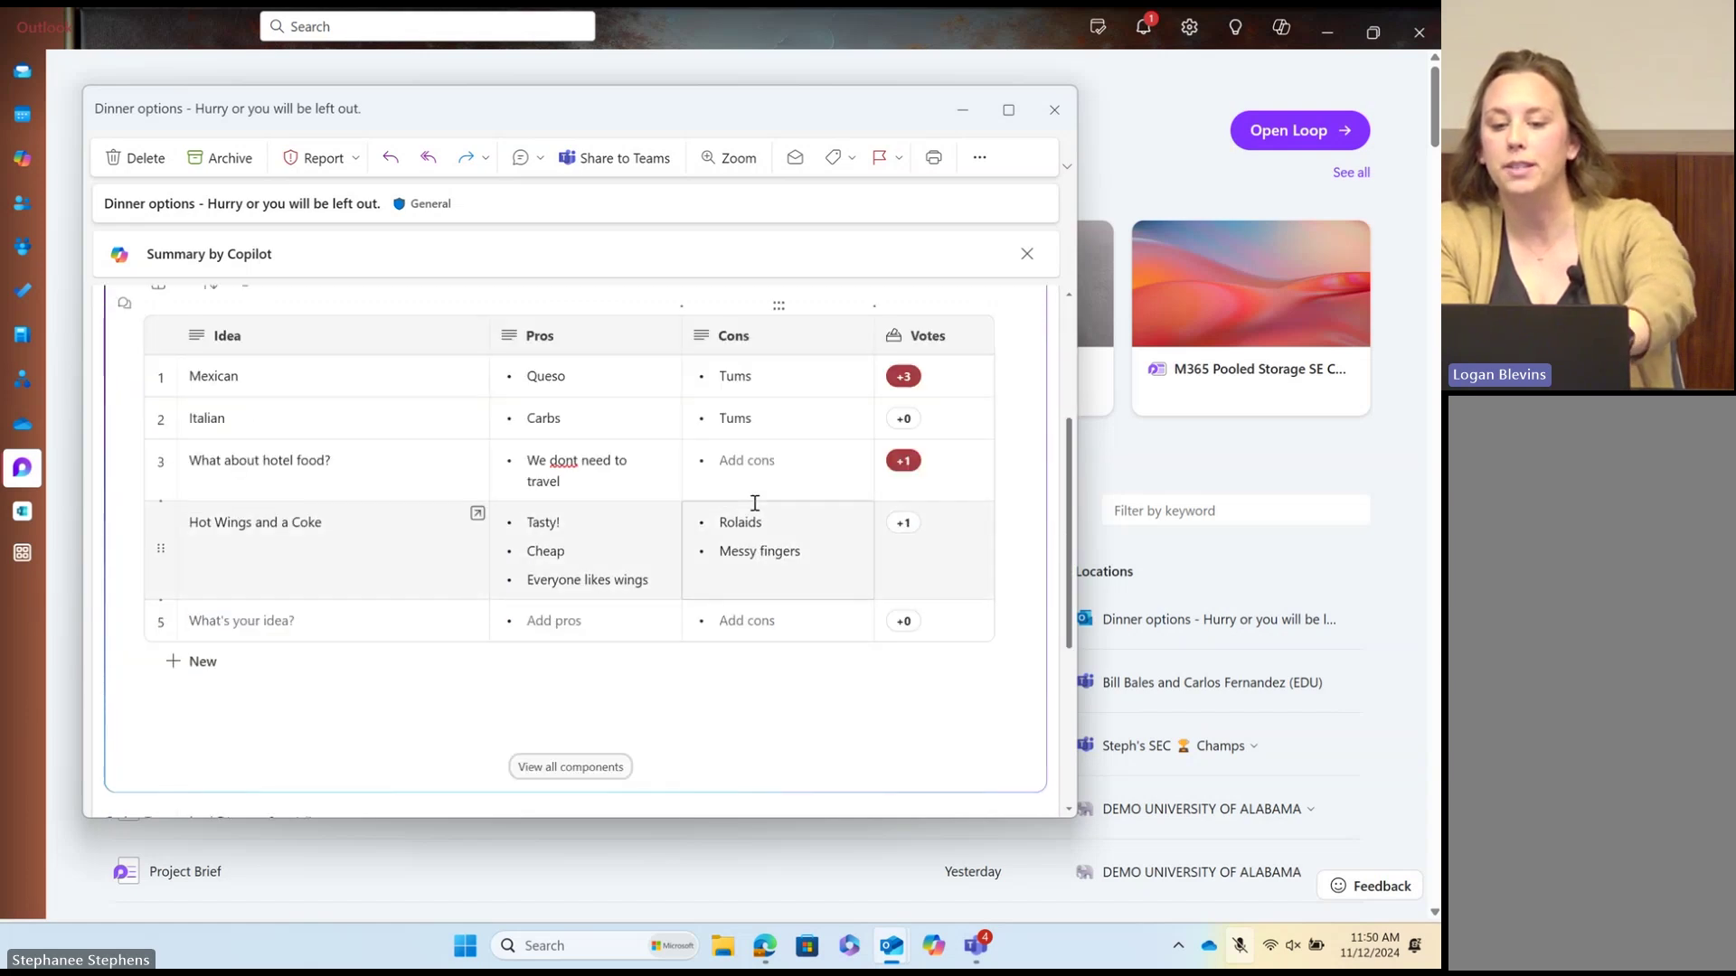
{"action": "left_click", "coordinate": [903, 421]}
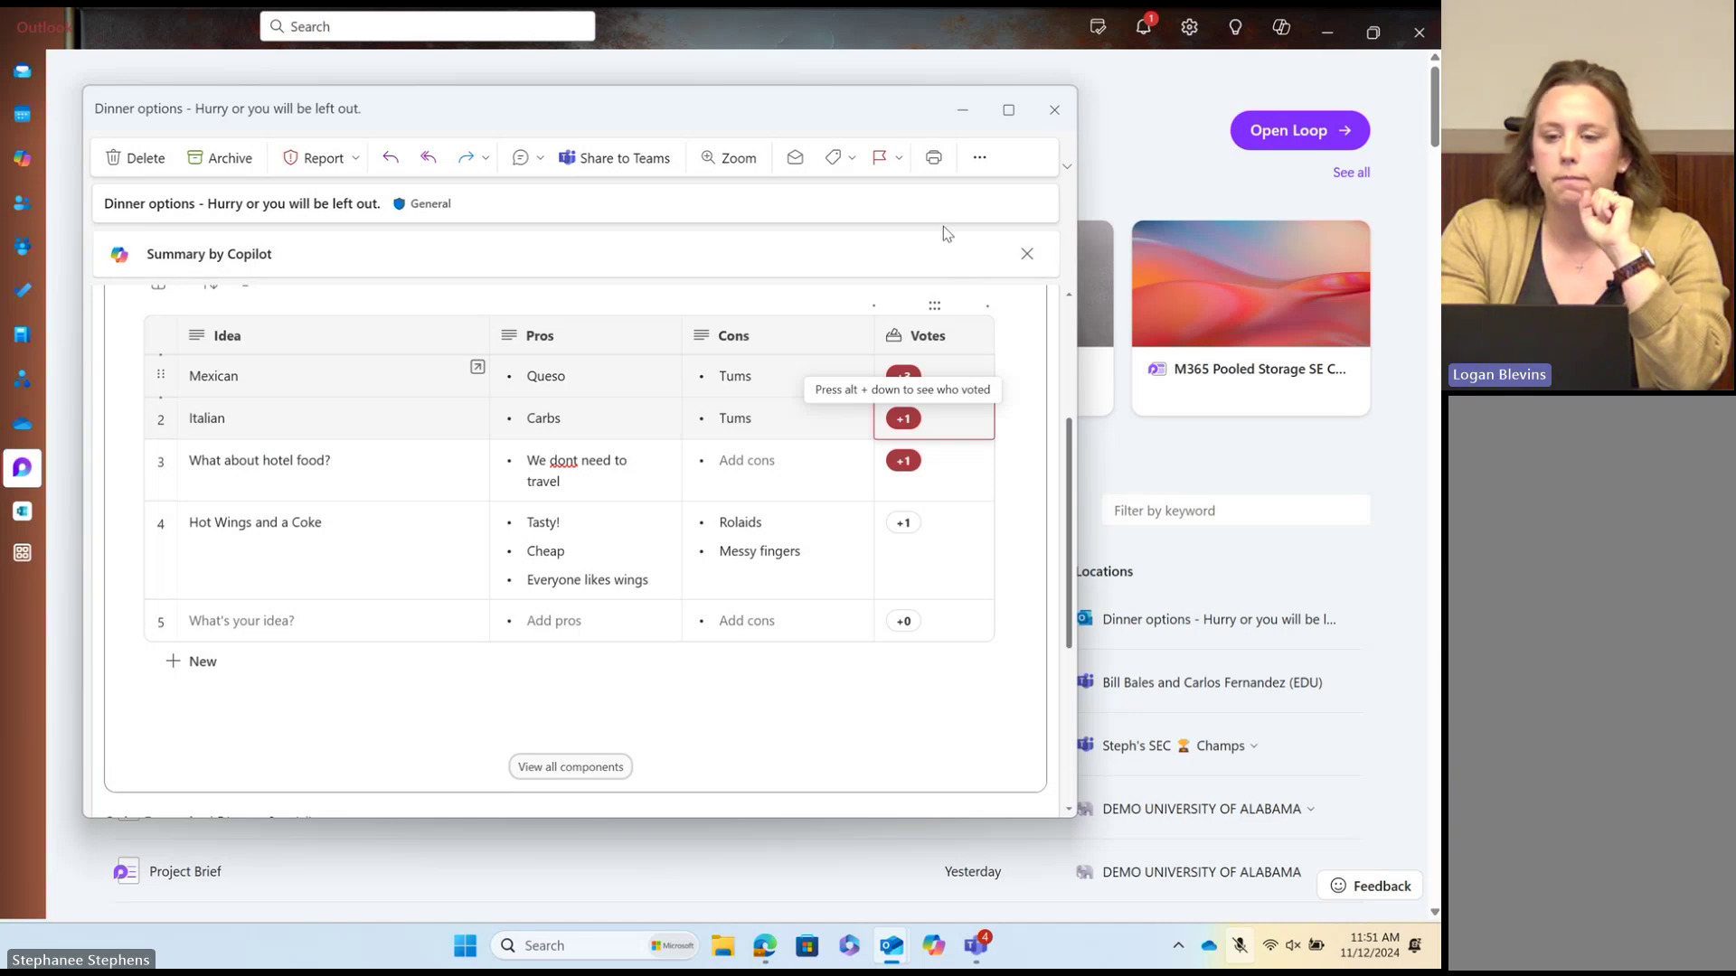
{"action": "left_click", "coordinate": [1039, 120]}
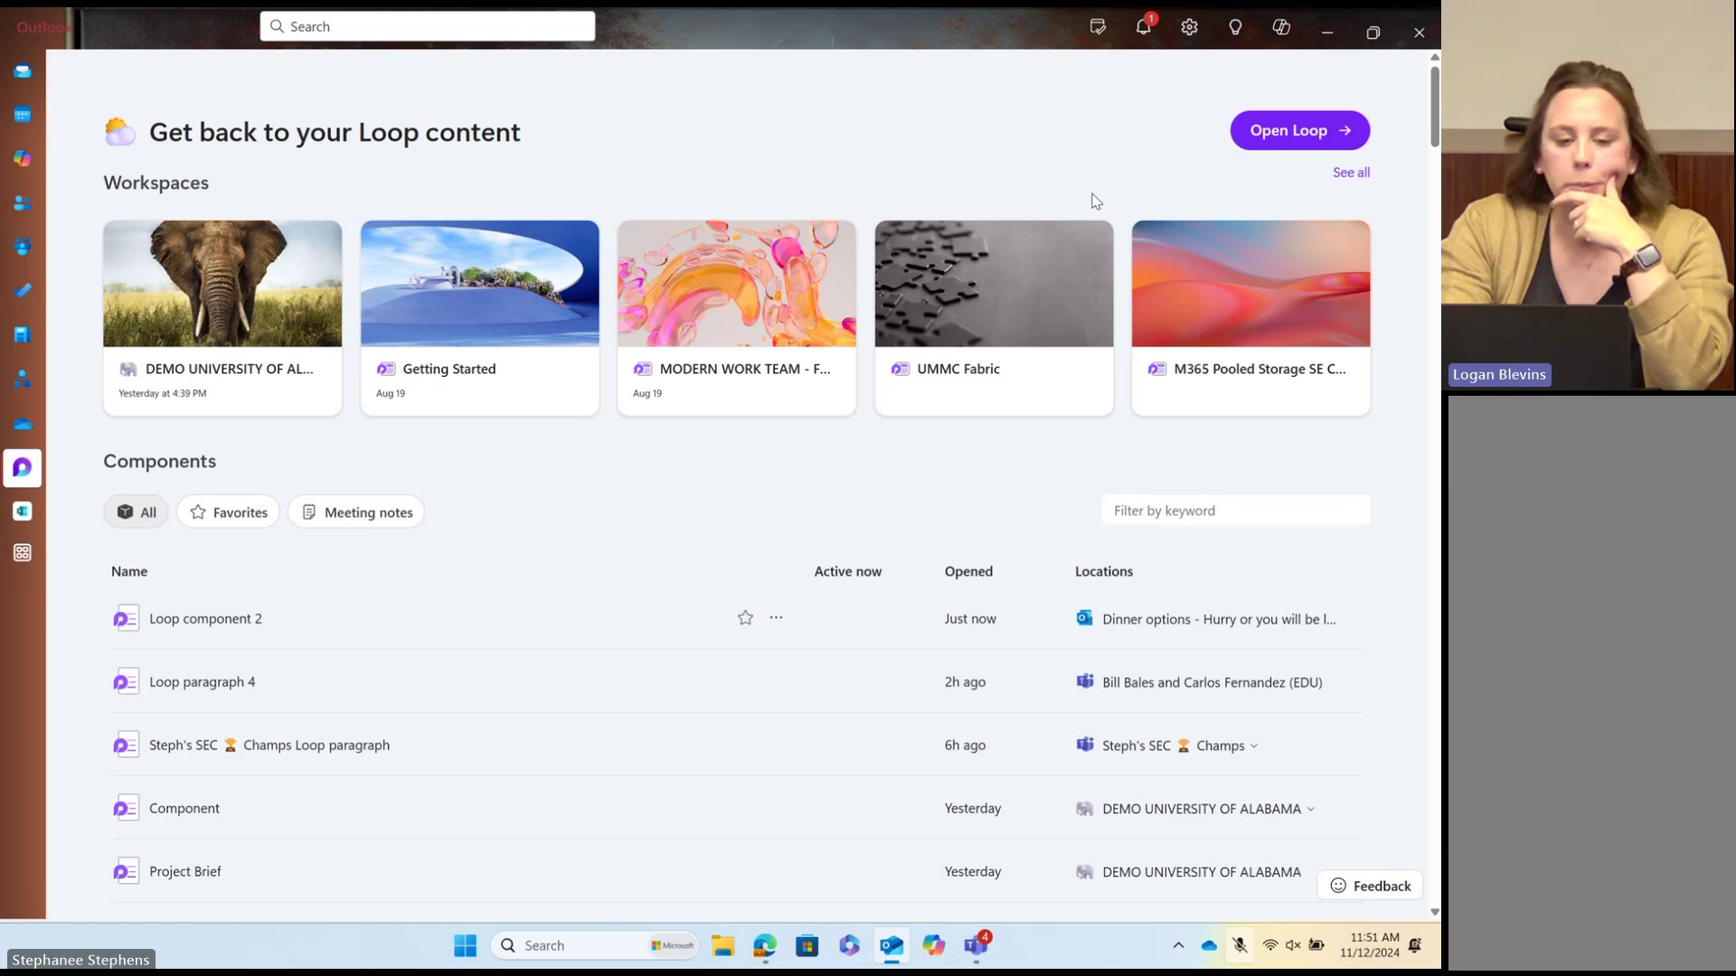
Step: Return to the Loop content view and open the full Loop app in the browser
{"action": "left_click", "coordinate": [22, 74]}
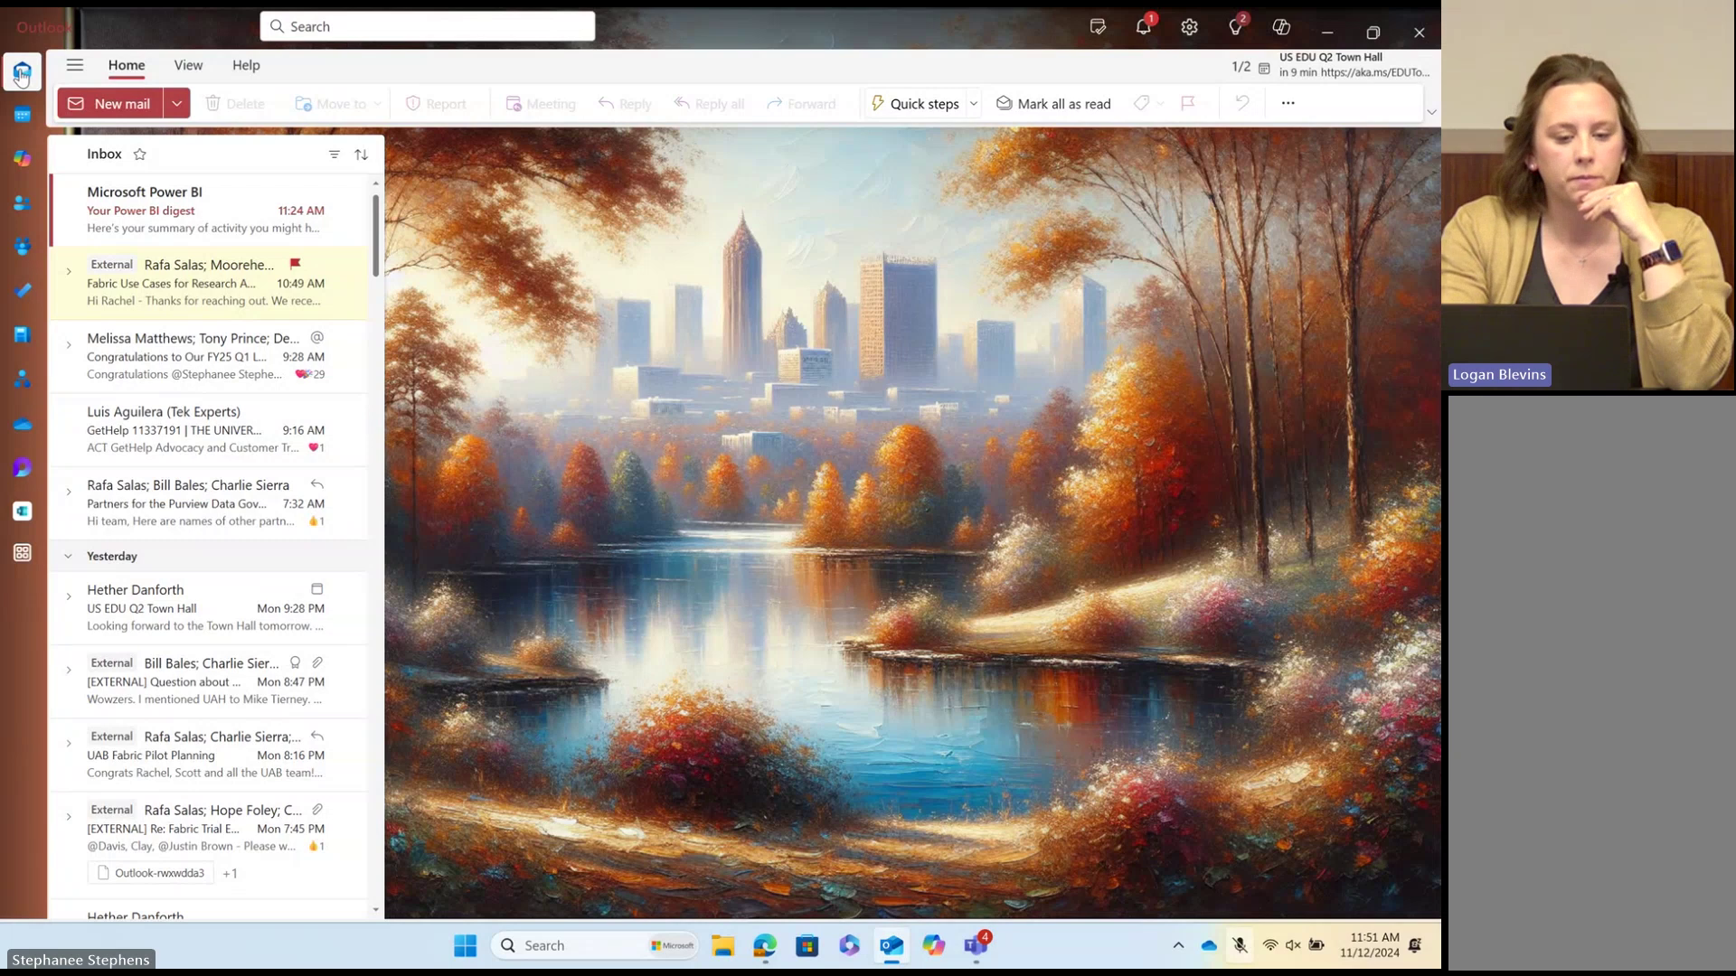
{"action": "left_click", "coordinate": [23, 481]}
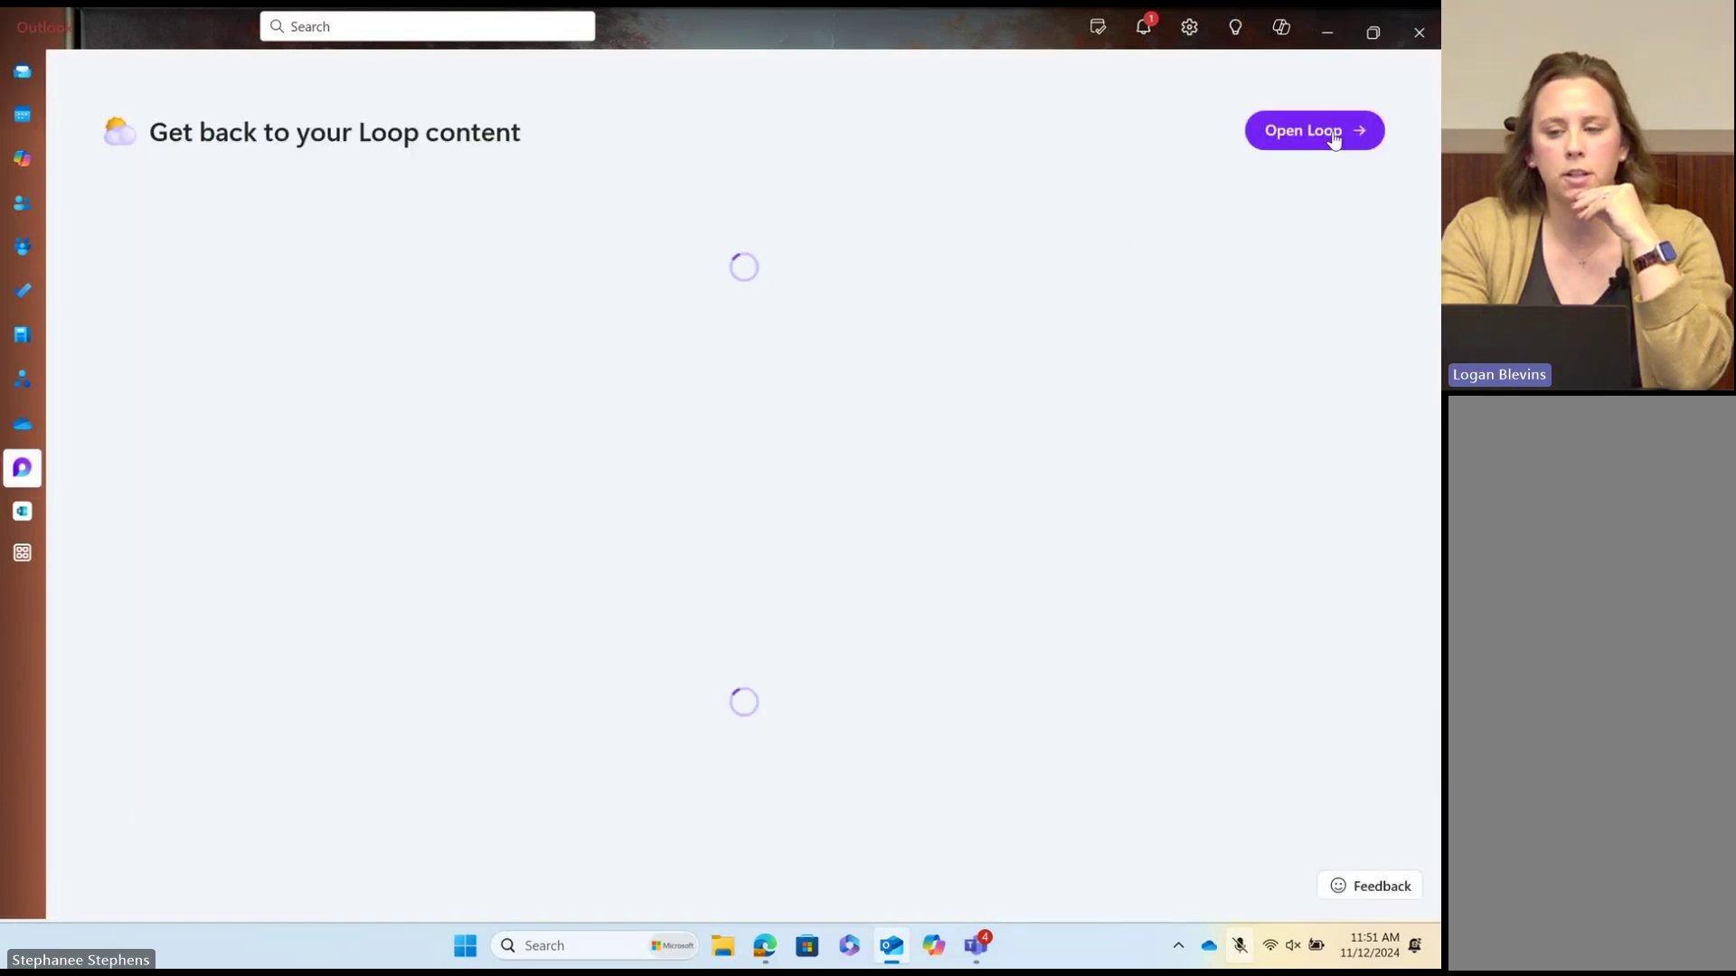
{"action": "left_click", "coordinate": [1335, 135]}
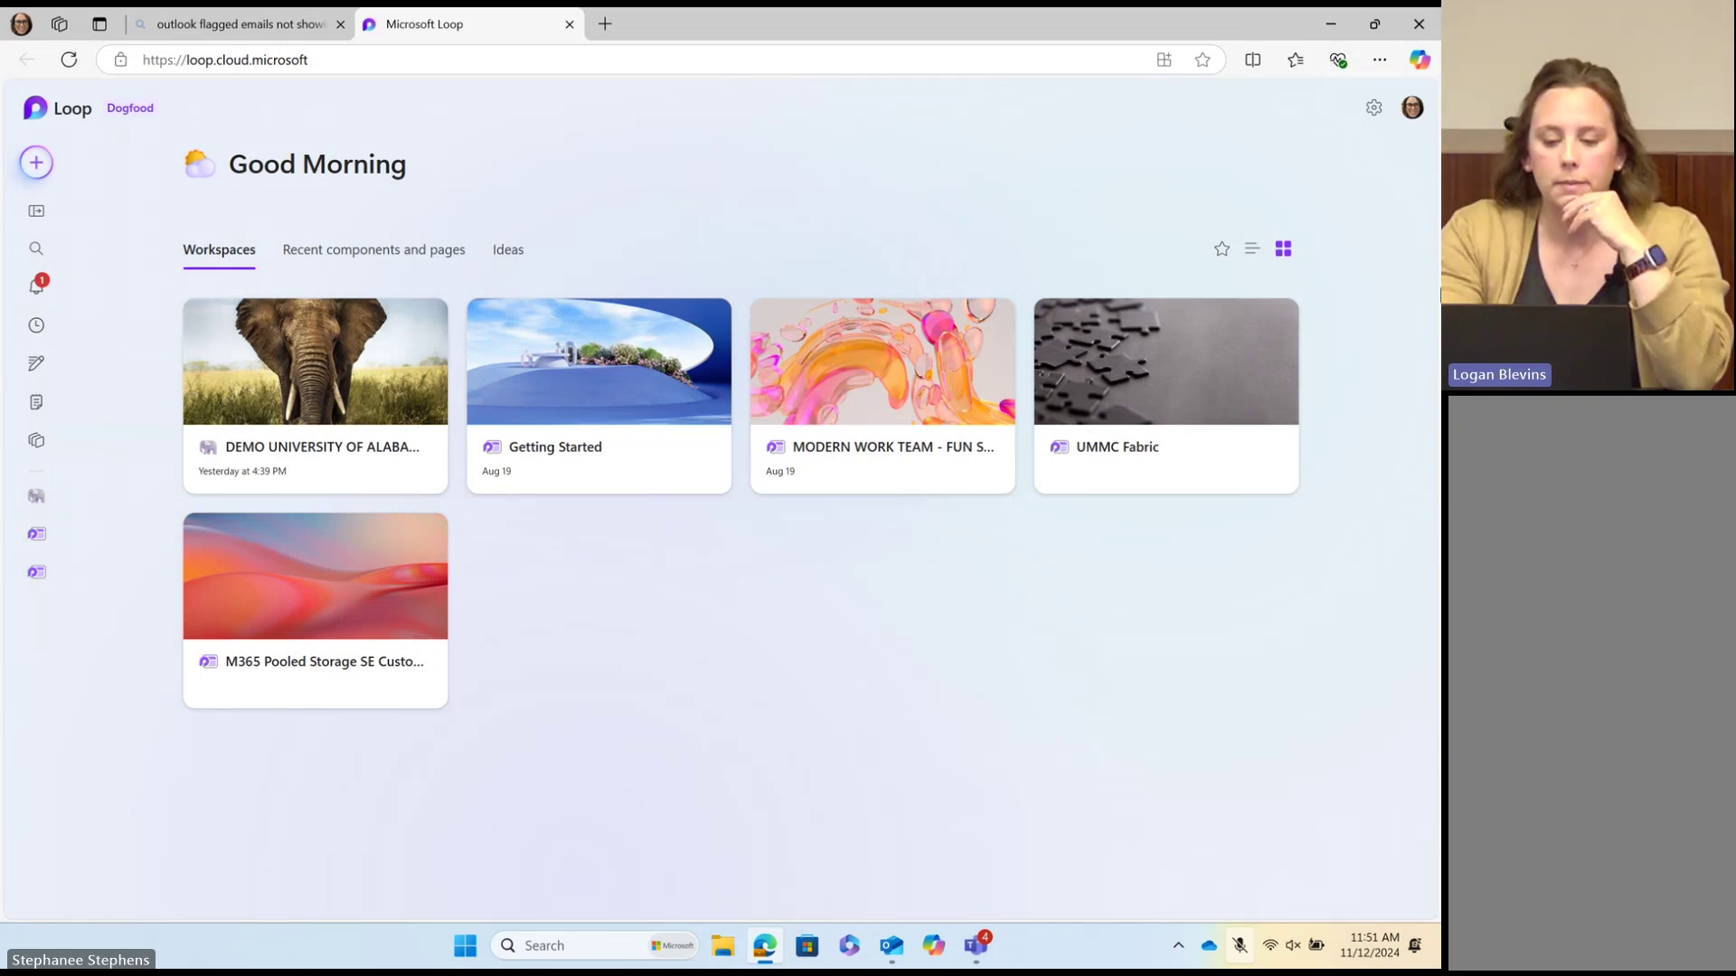
{"action": "left_click", "coordinate": [976, 946]}
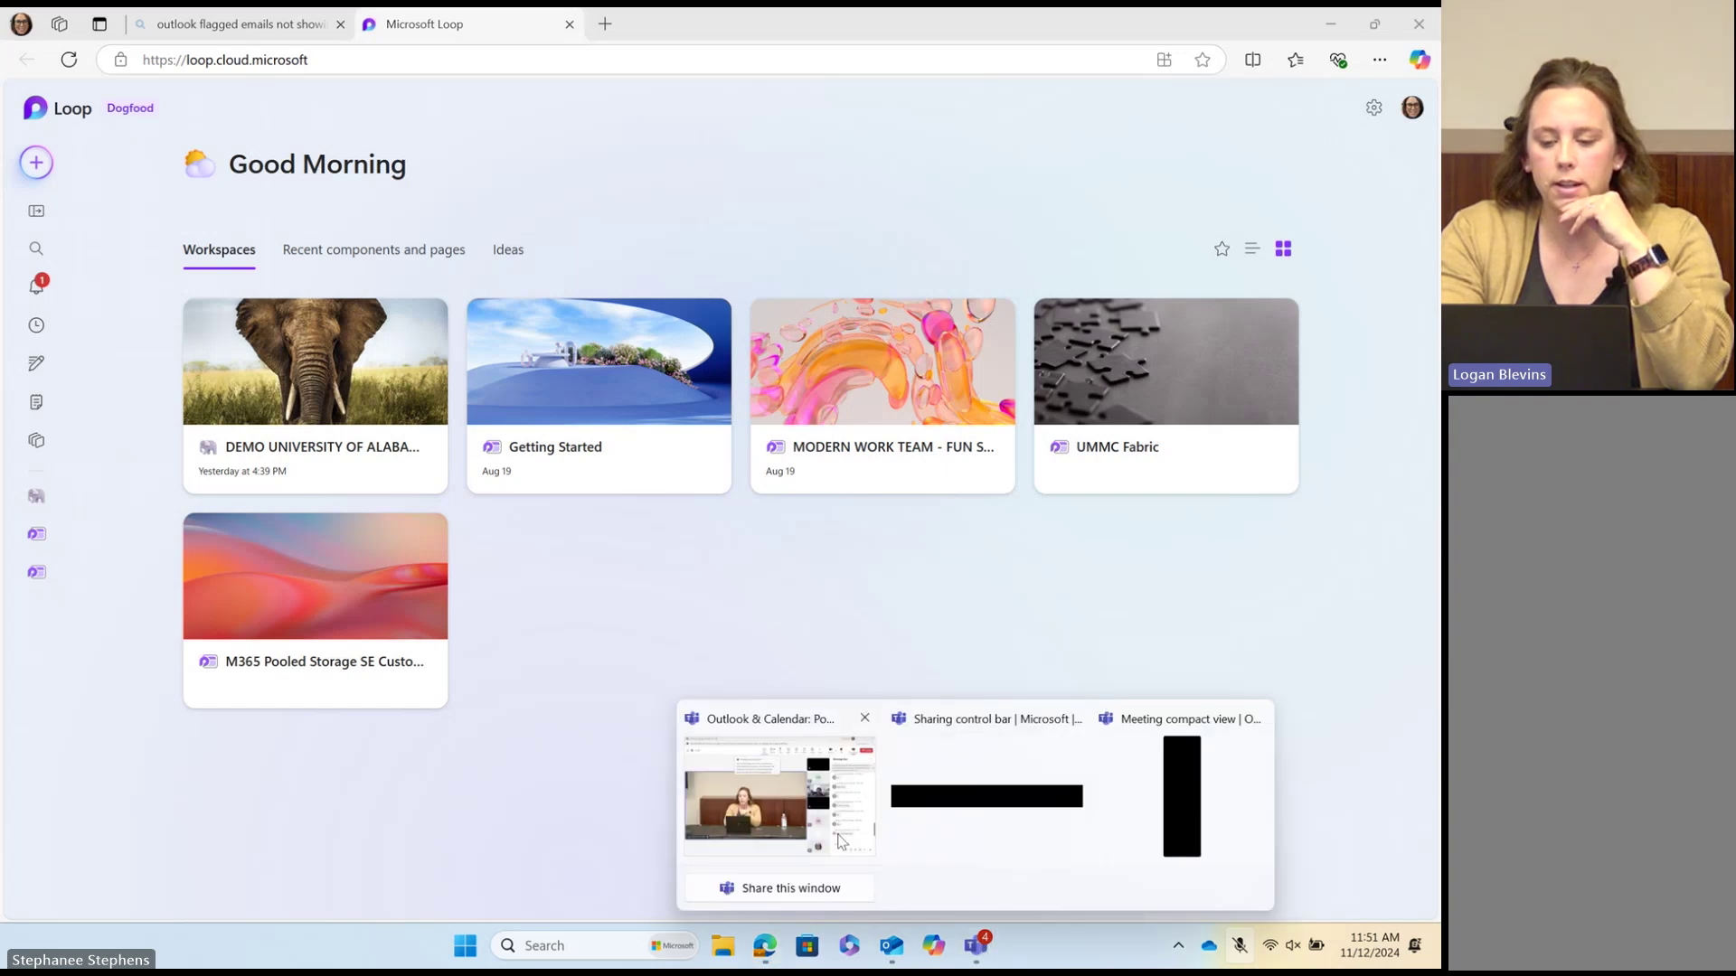
{"action": "mouse_move", "coordinate": [841, 841]}
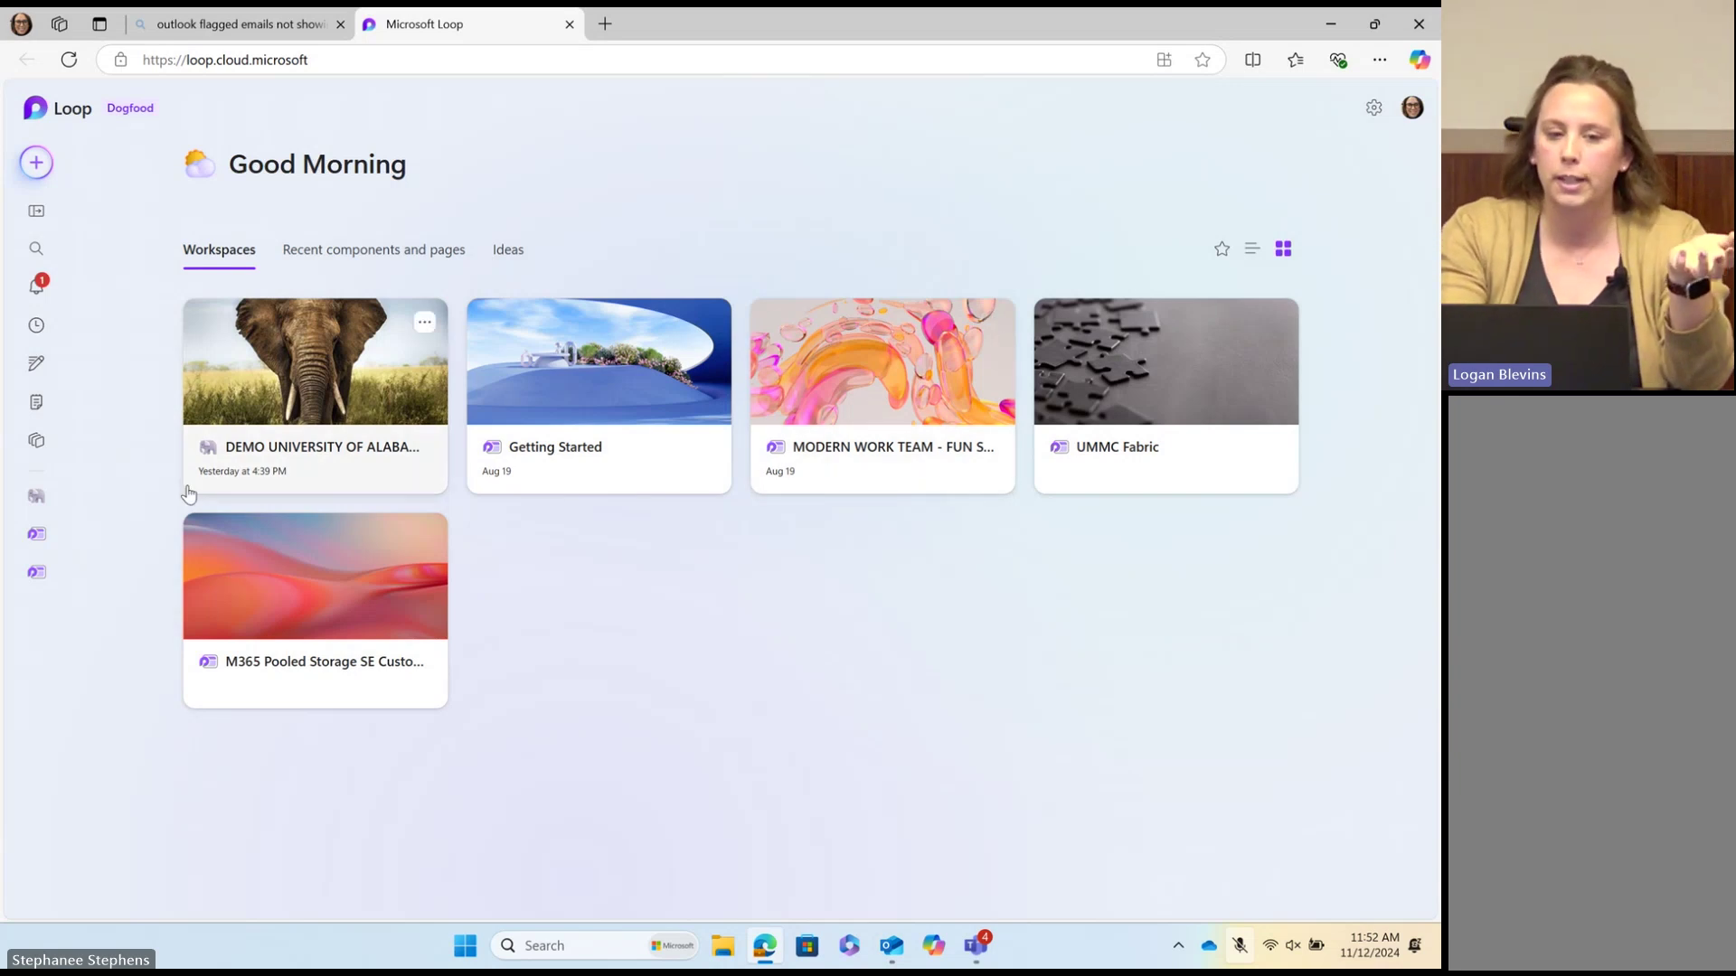
Step: Switch to Outlook and open the My Day task list in To Do
{"action": "left_click", "coordinate": [886, 946]}
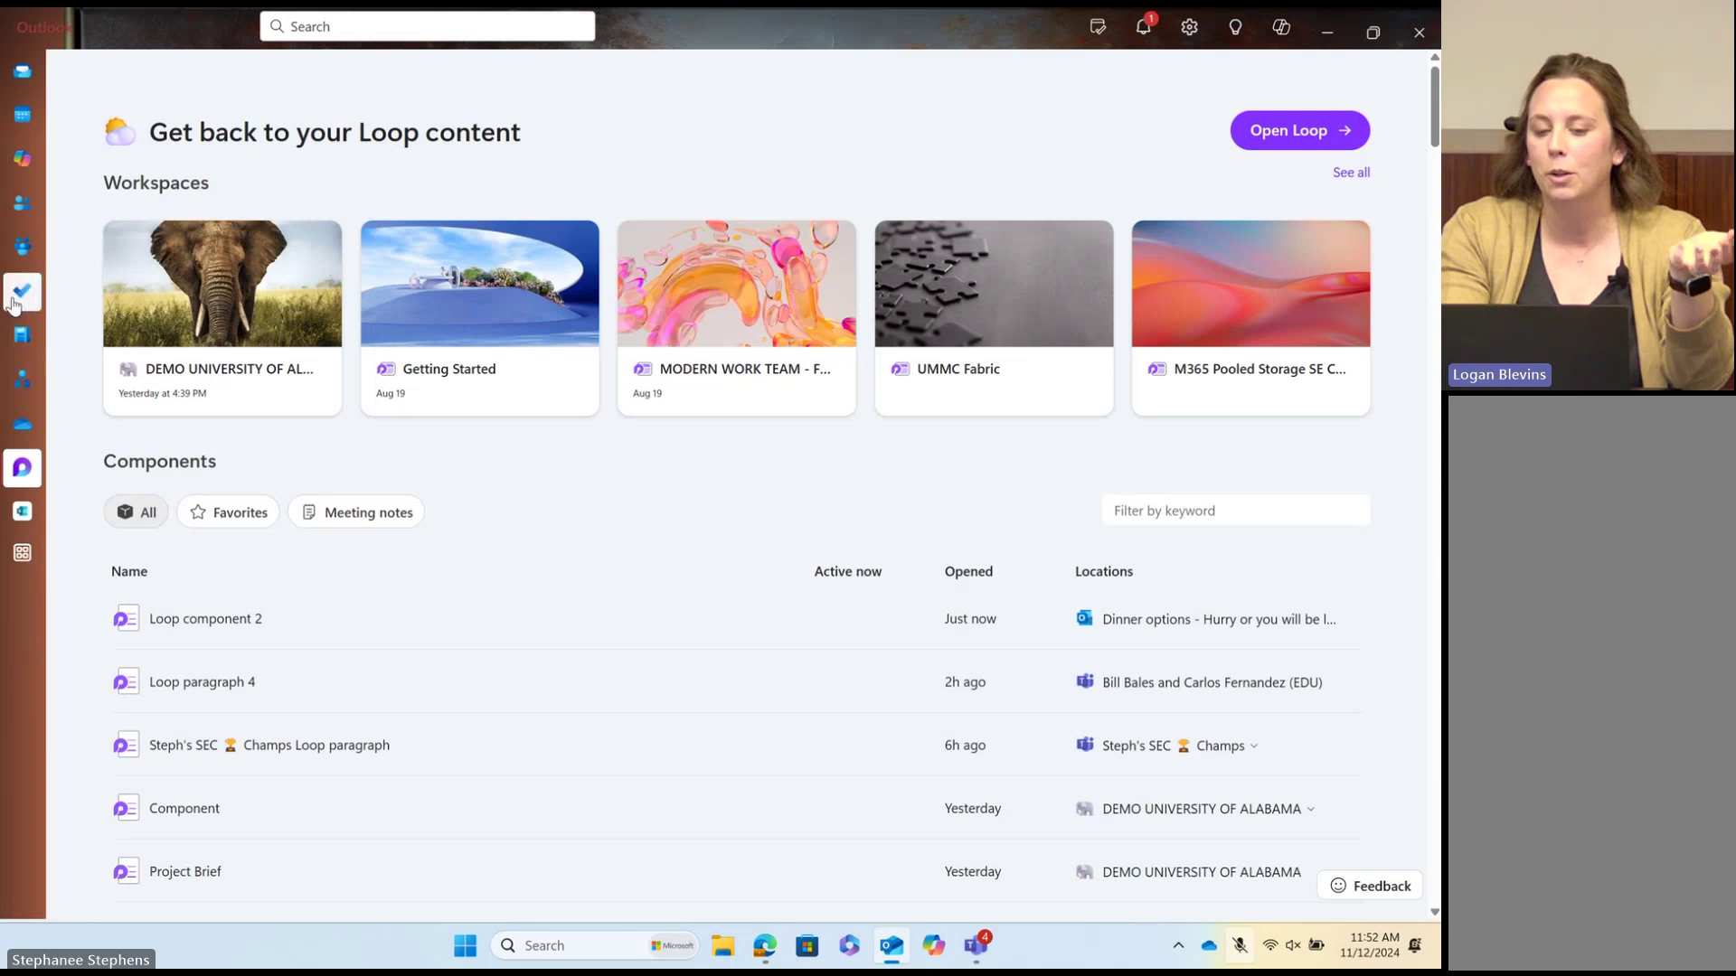
{"action": "left_click", "coordinate": [22, 291]}
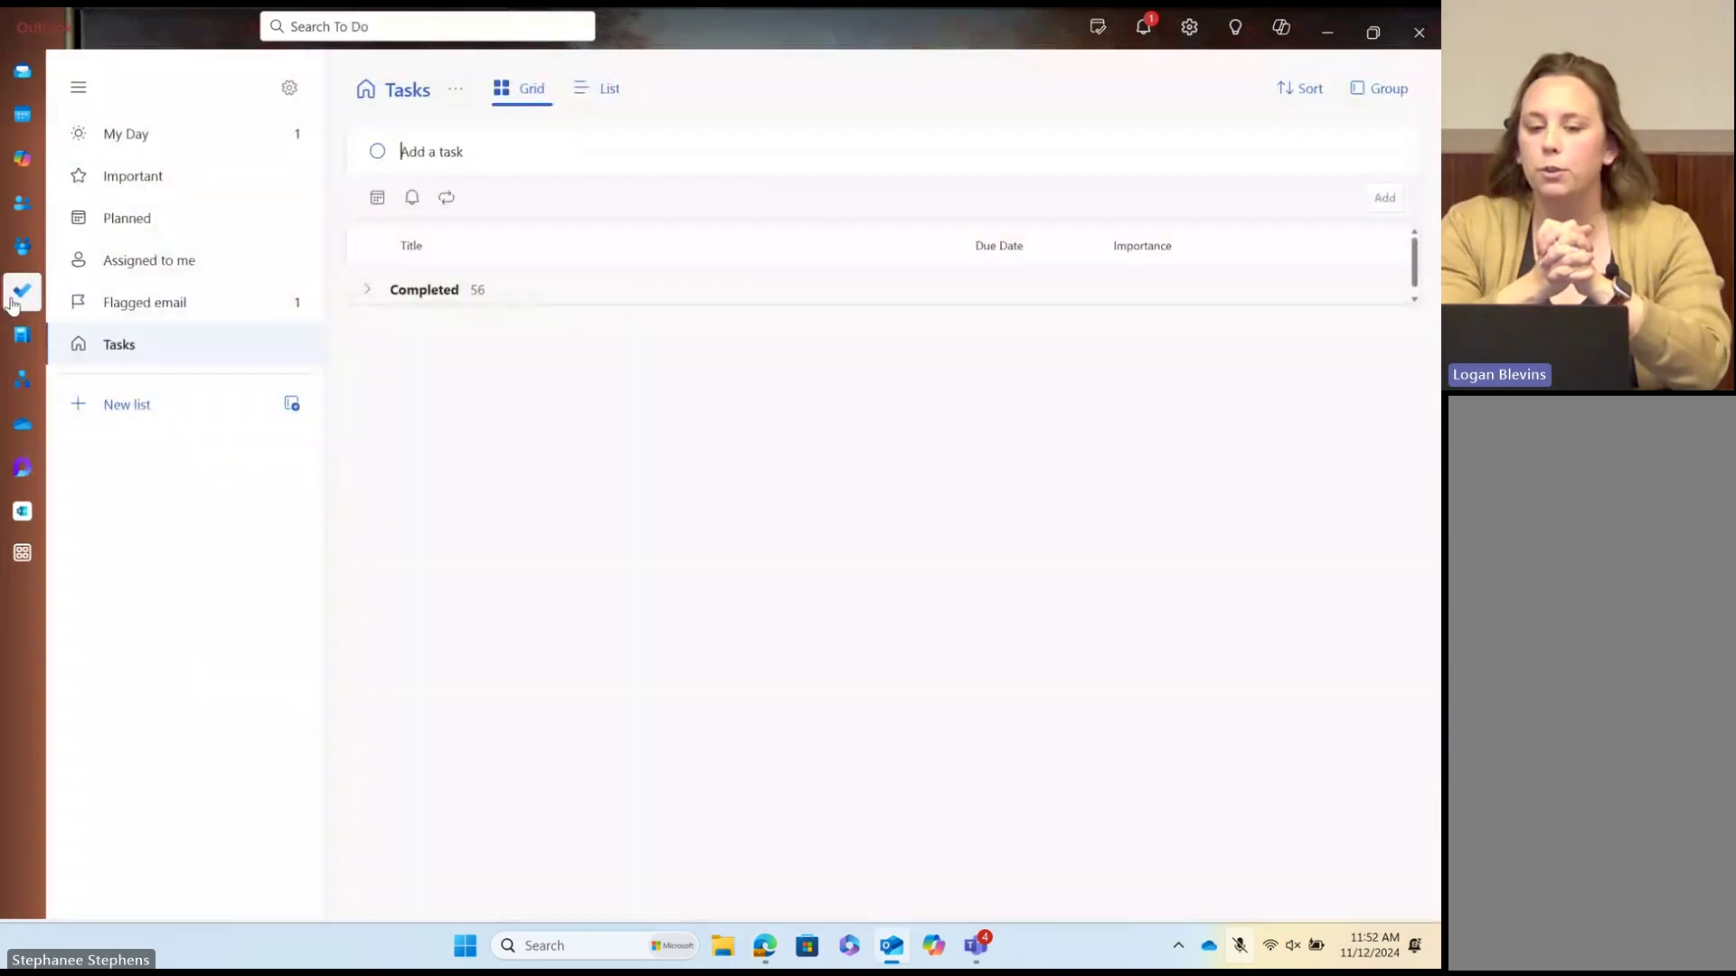
{"action": "left_click", "coordinate": [172, 147]}
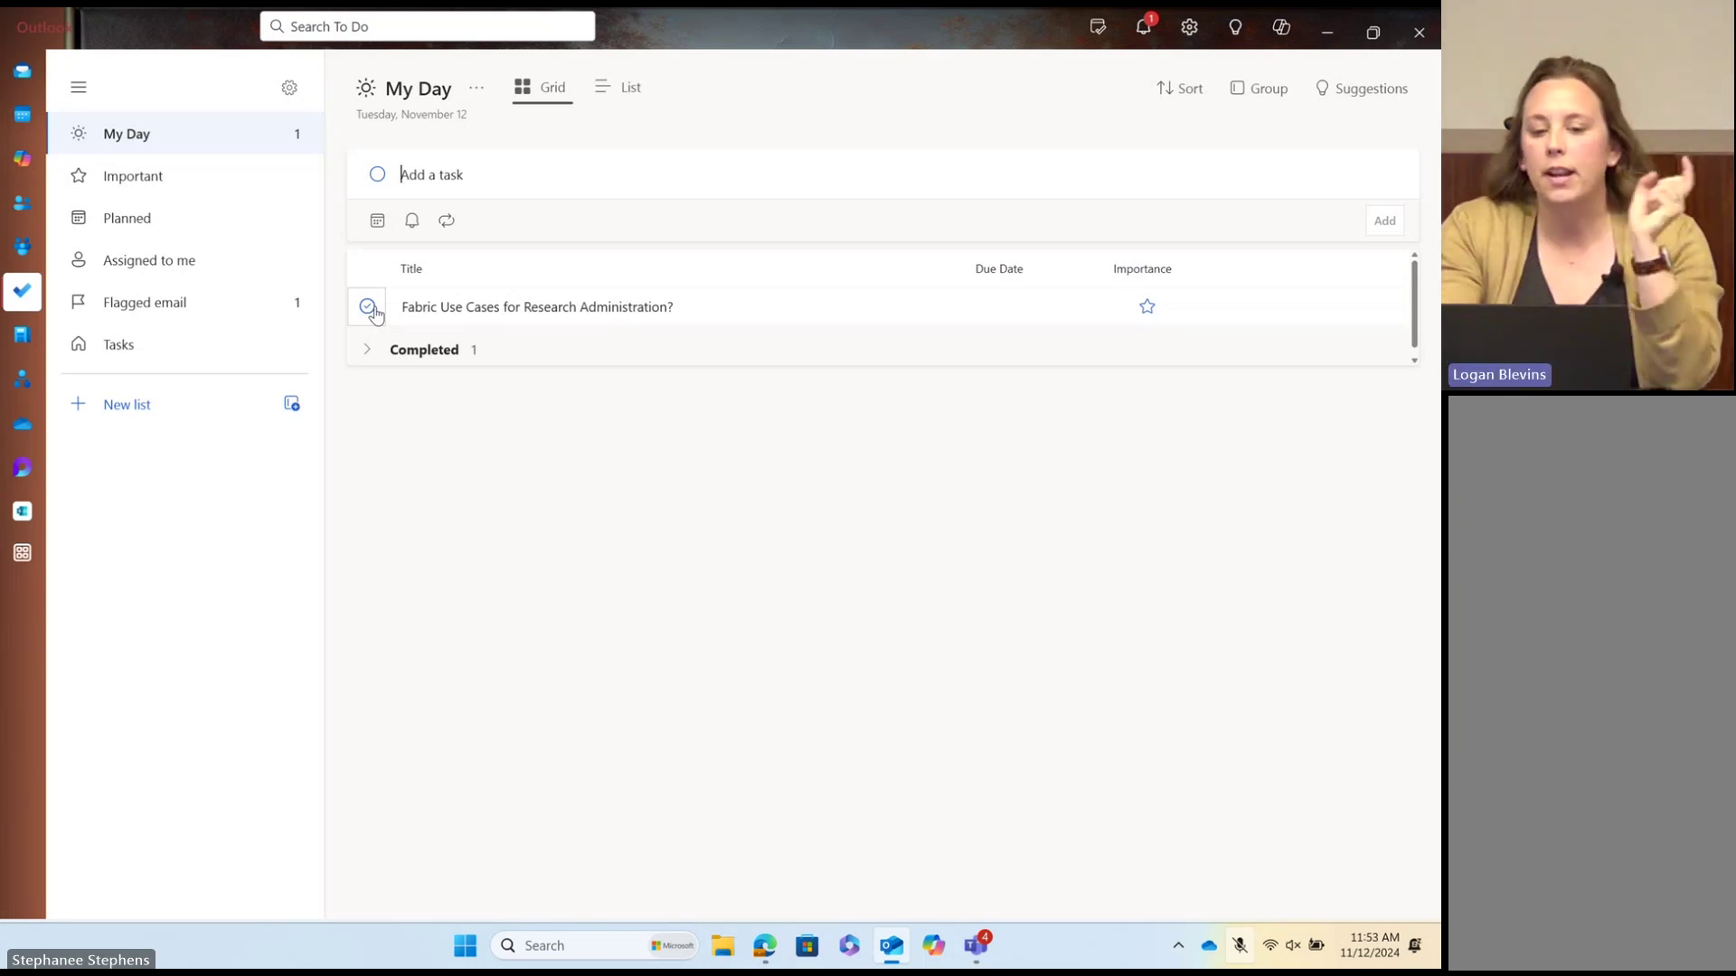
Step: In the flagged email tasks, set "Fabric Use Cases for Research Administration?" due Tomorrow and assign it the Customer/External category
{"action": "left_click", "coordinate": [242, 323]}
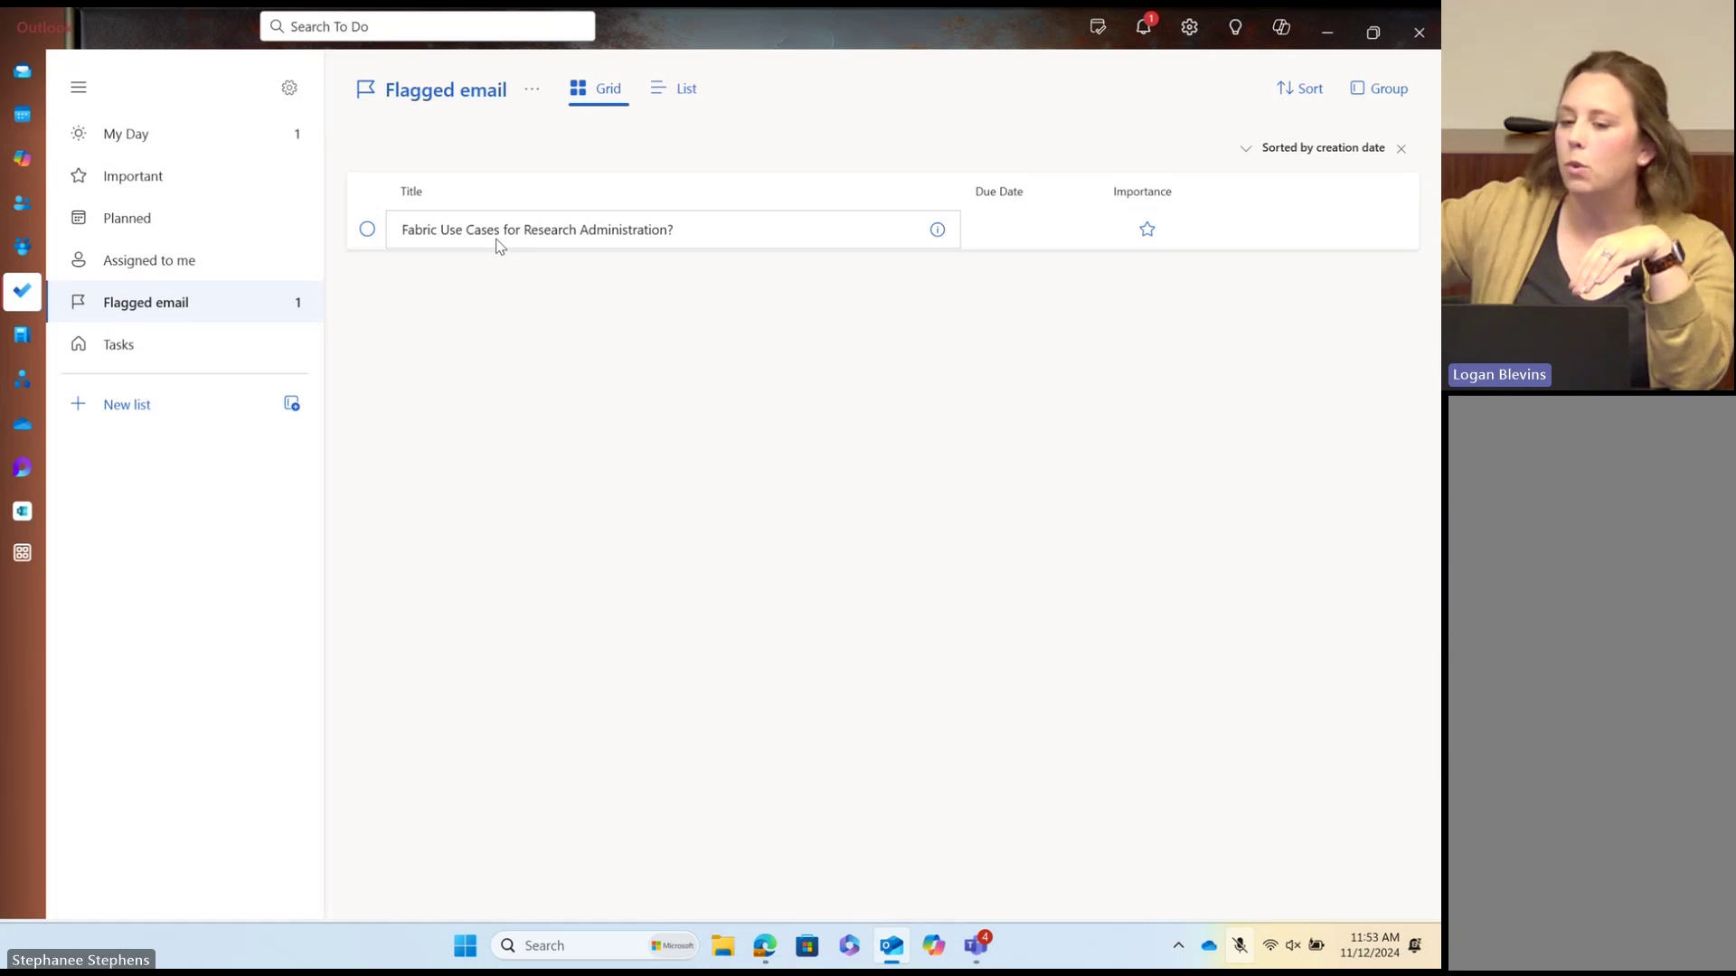
{"action": "left_click", "coordinate": [933, 233]}
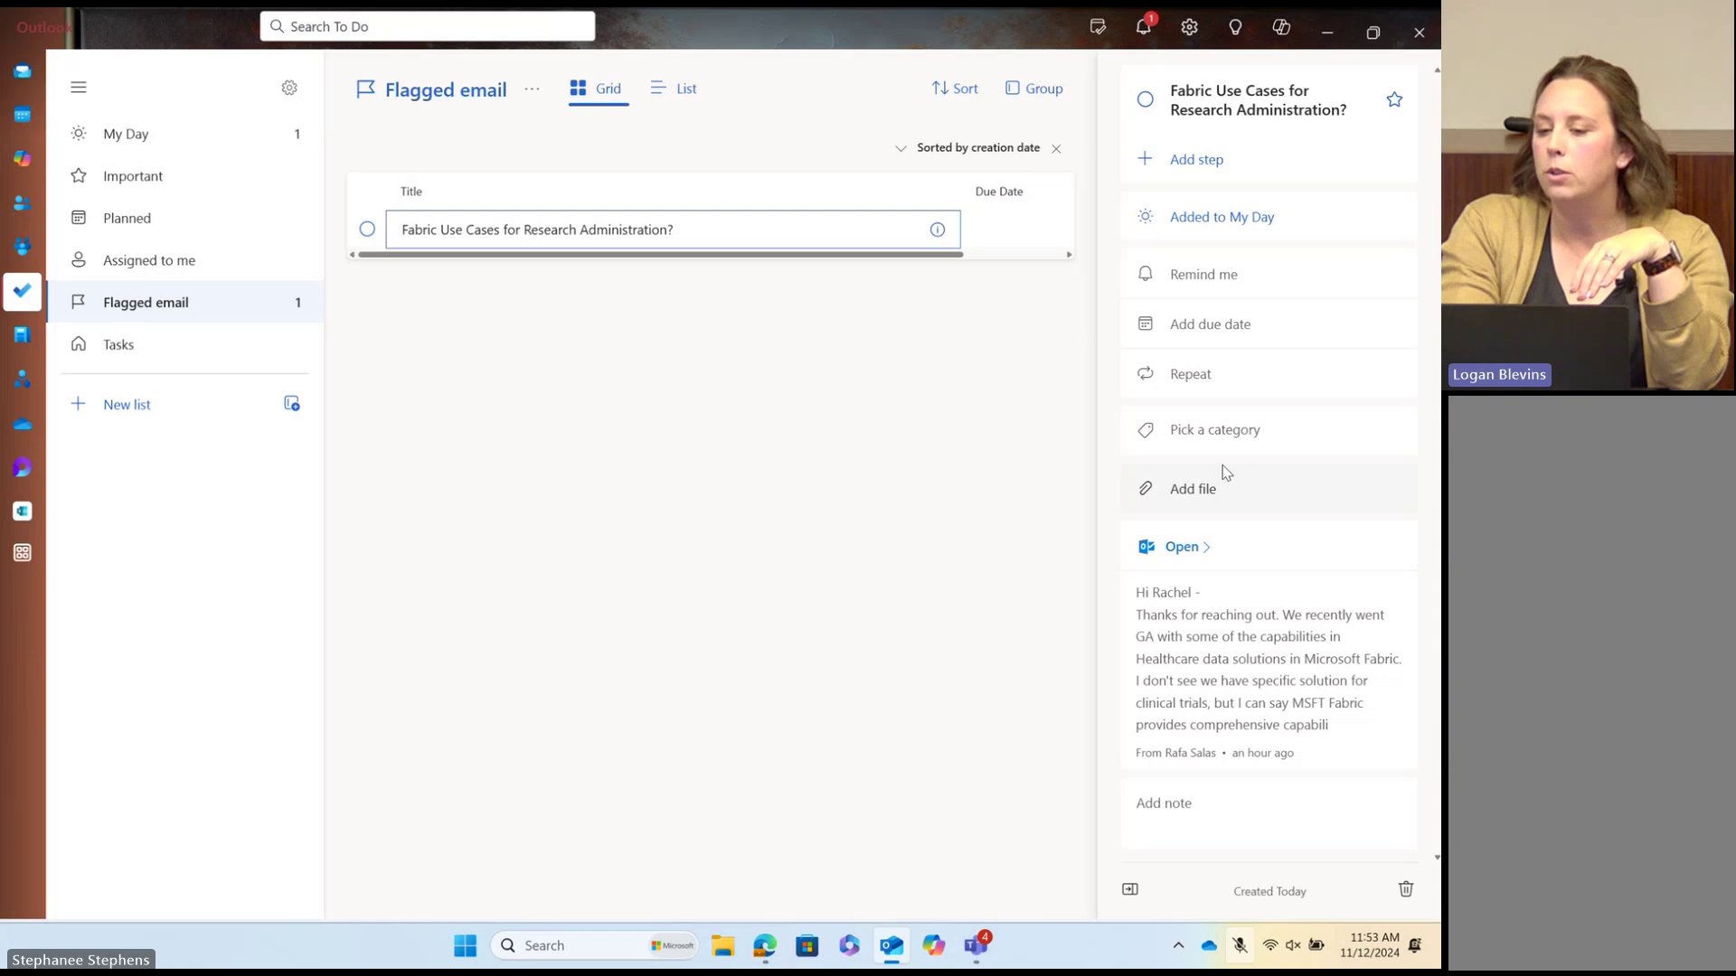
{"action": "left_click", "coordinate": [1237, 330]}
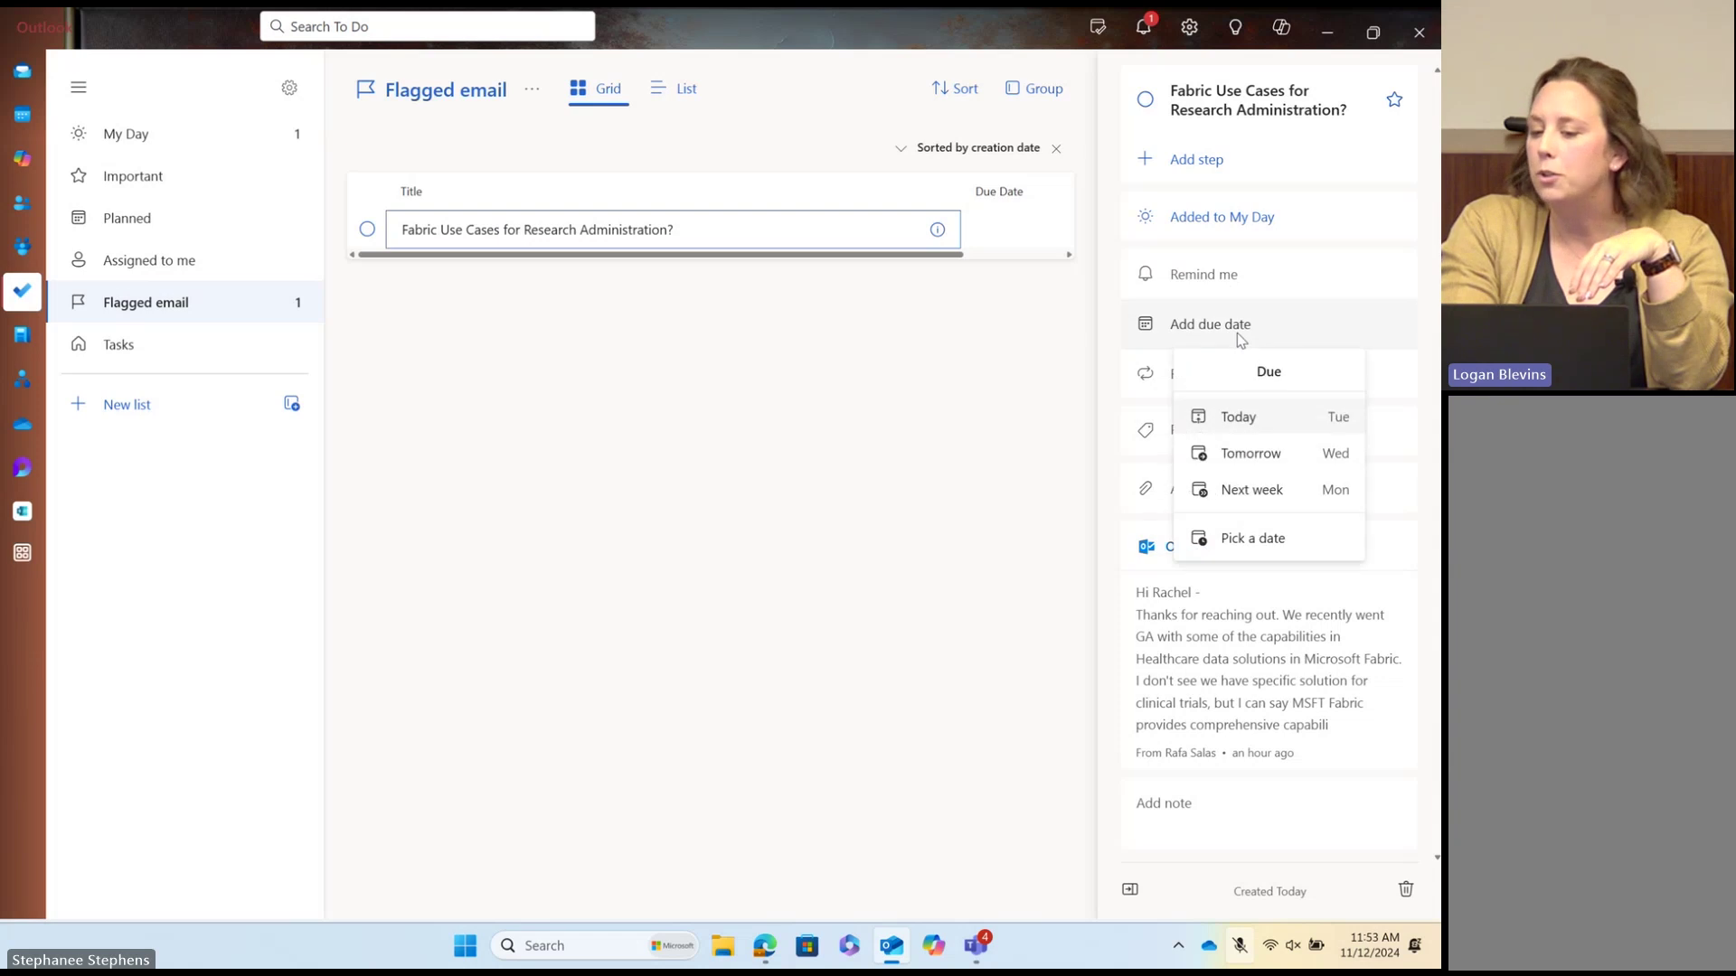
{"action": "left_click", "coordinate": [1256, 455]}
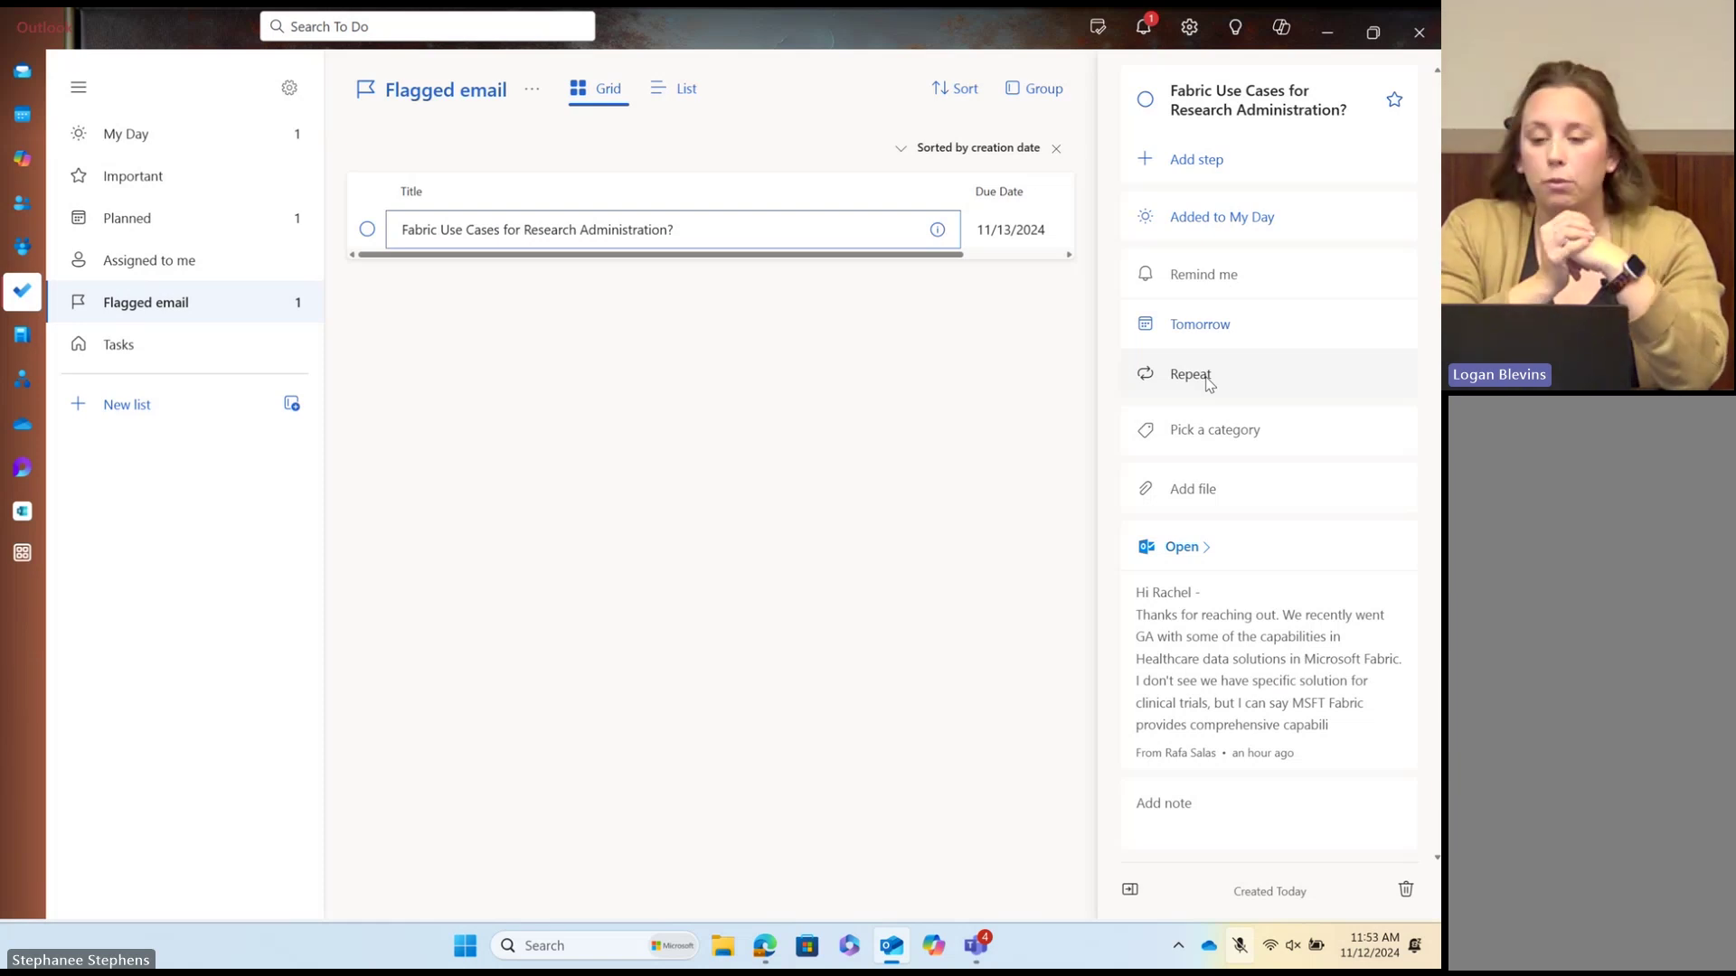
{"action": "left_click", "coordinate": [1217, 430]}
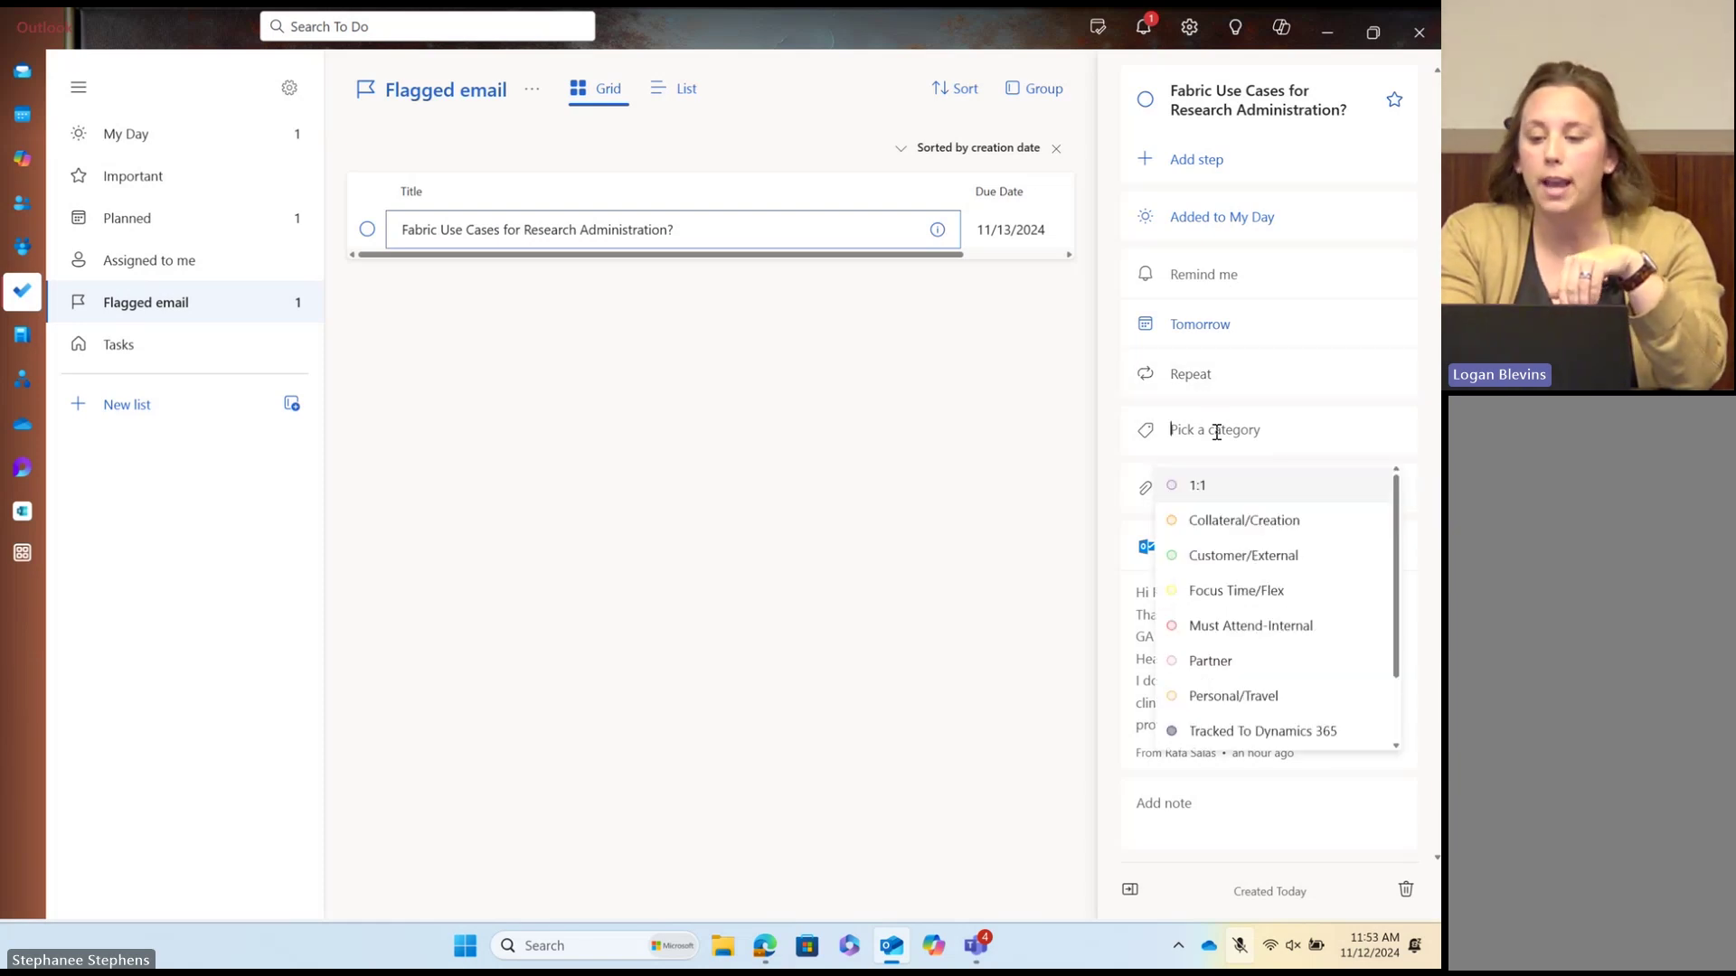
{"action": "left_click", "coordinate": [1228, 556]}
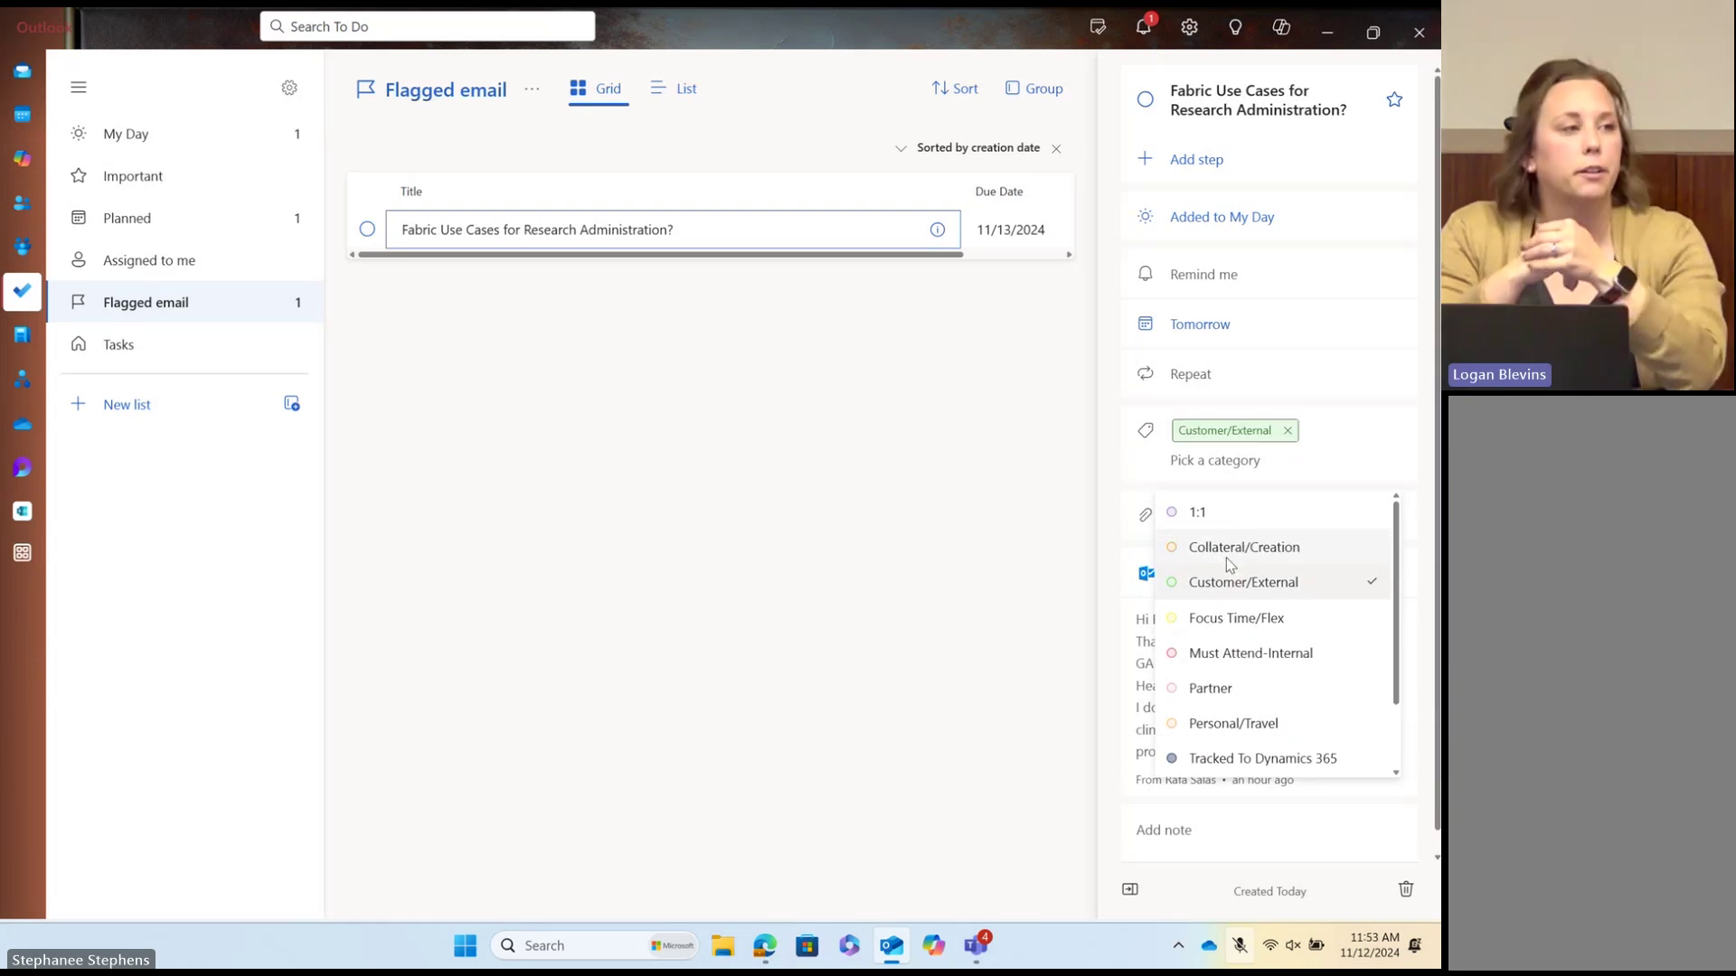